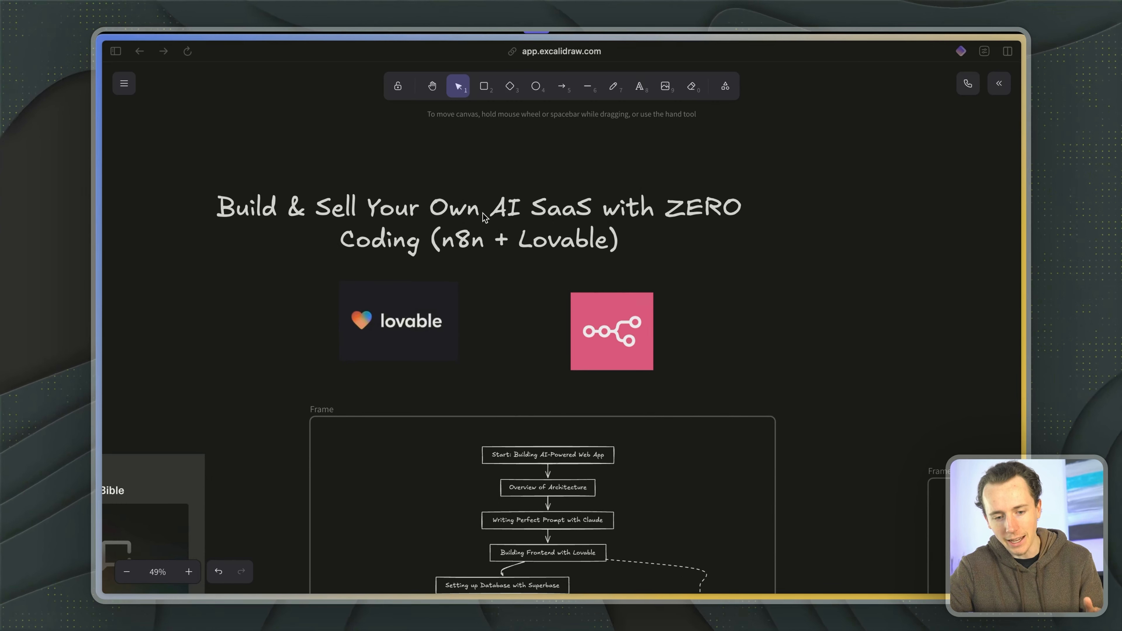
- Examine the video title, the Lovable and n8n logos, and the Lovable Prompting Bible screenshot on the canvas
{"action": "left_click", "coordinate": [485, 217]}
{"action": "left_click", "coordinate": [384, 401]}
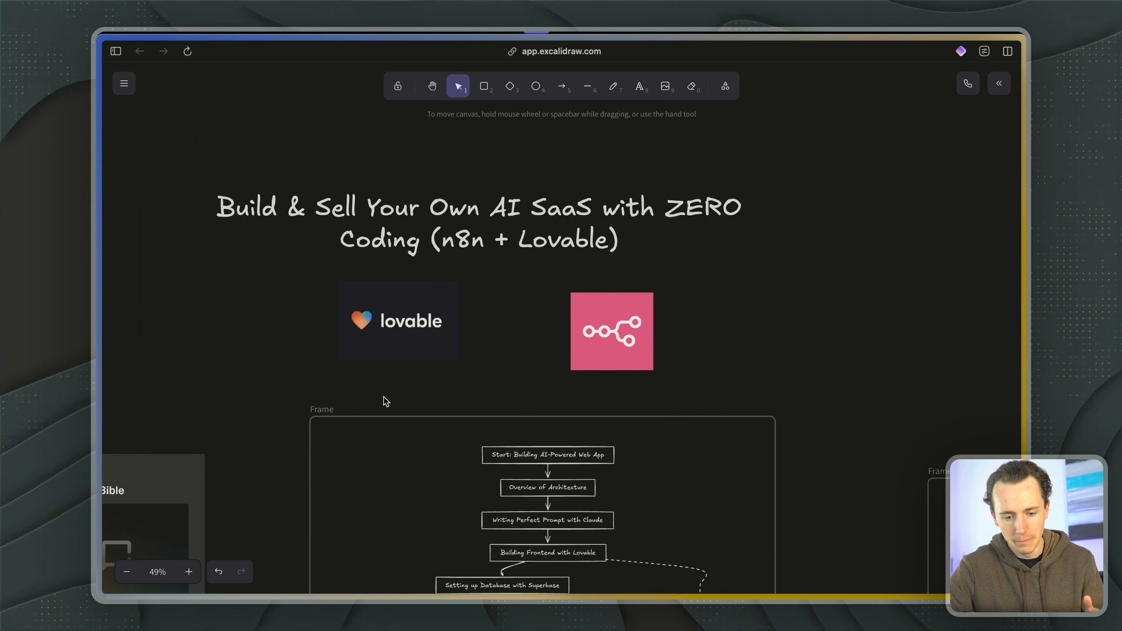
{"action": "left_click", "coordinate": [389, 310]}
{"action": "left_click", "coordinate": [614, 335]}
{"action": "scroll", "coordinate": [625, 343], "scroll_direction": "down", "scroll_amount": 5}
{"action": "scroll", "coordinate": [625, 344], "scroll_direction": "left", "scroll_amount": 5}
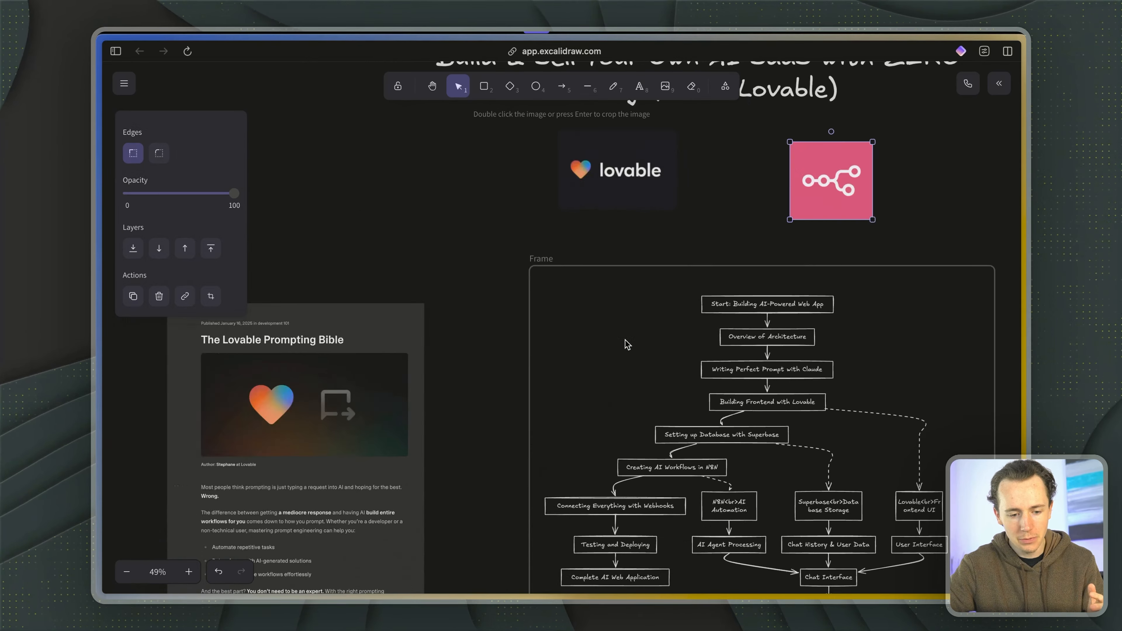
{"action": "scroll", "coordinate": [625, 344], "scroll_direction": "down", "scroll_amount": 2}
{"action": "scroll", "coordinate": [625, 343], "scroll_direction": "left", "scroll_amount": 5}
{"action": "left_click", "coordinate": [401, 330]}
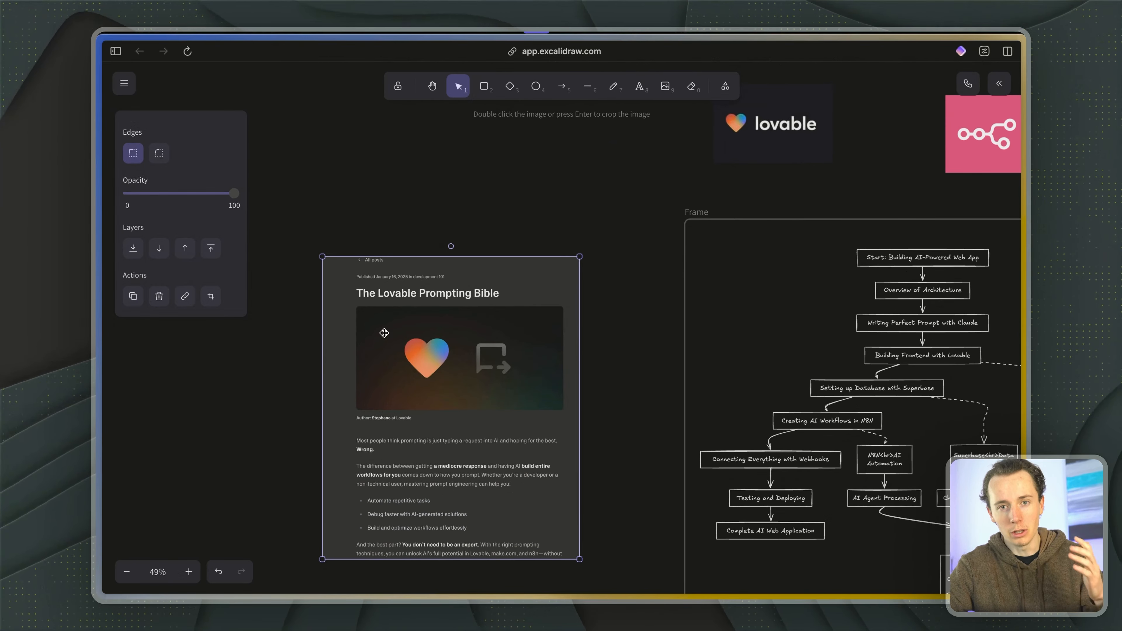
{"action": "scroll", "coordinate": [383, 332], "scroll_direction": "up", "scroll_amount": 5}
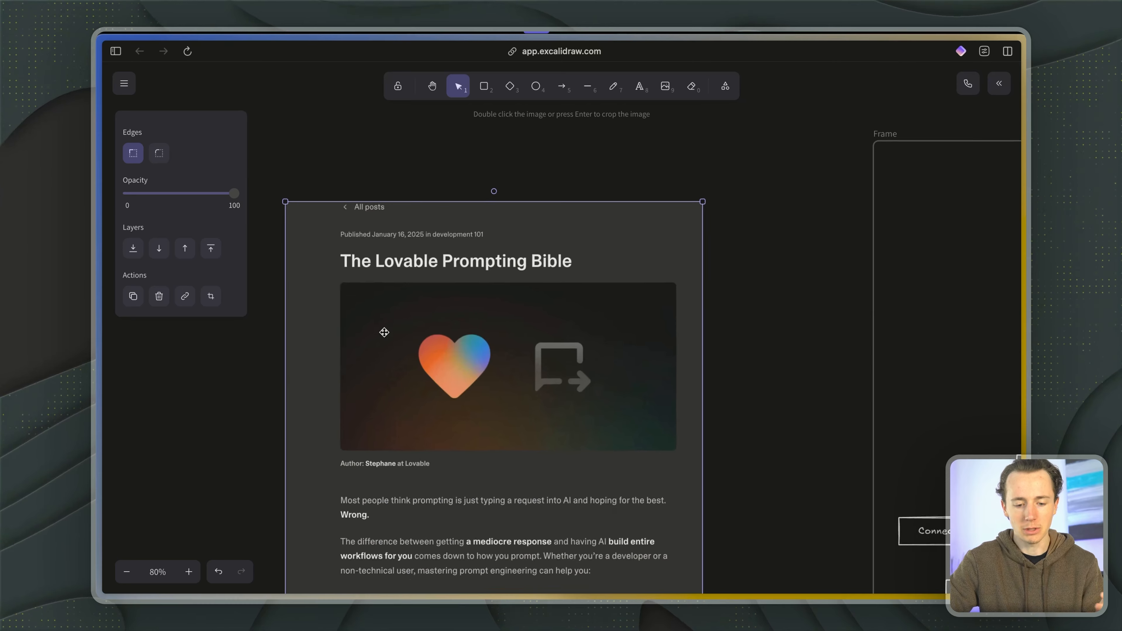
{"action": "scroll", "coordinate": [384, 332], "scroll_direction": "down", "scroll_amount": 3}
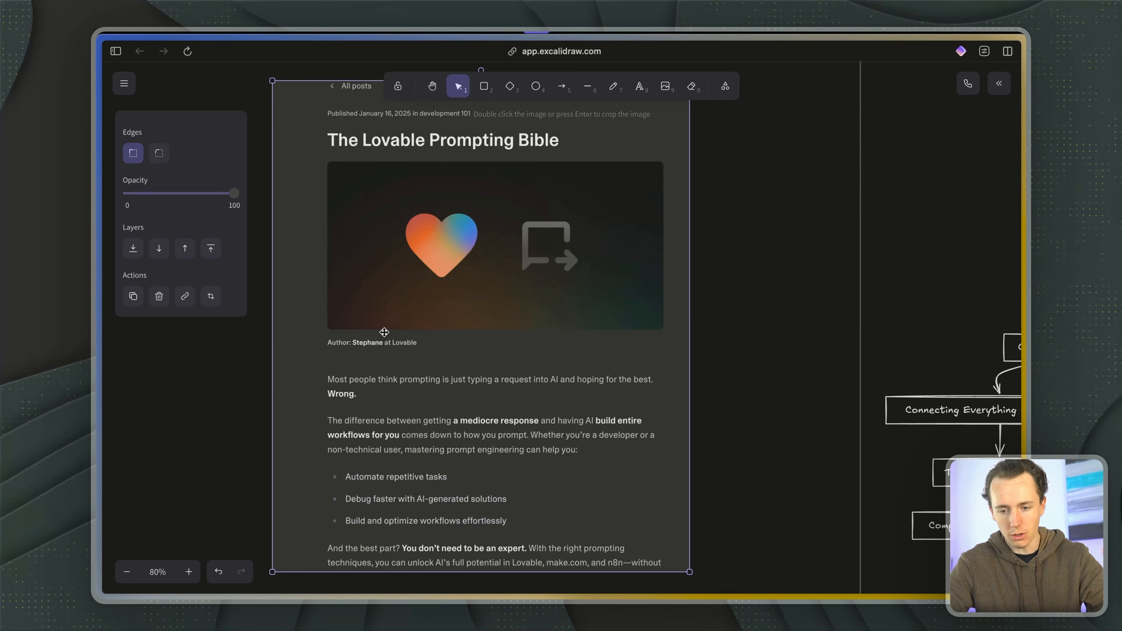
{"action": "scroll", "coordinate": [384, 332], "scroll_direction": "down", "scroll_amount": 1}
{"action": "scroll", "coordinate": [384, 332], "scroll_direction": "right", "scroll_amount": 3}
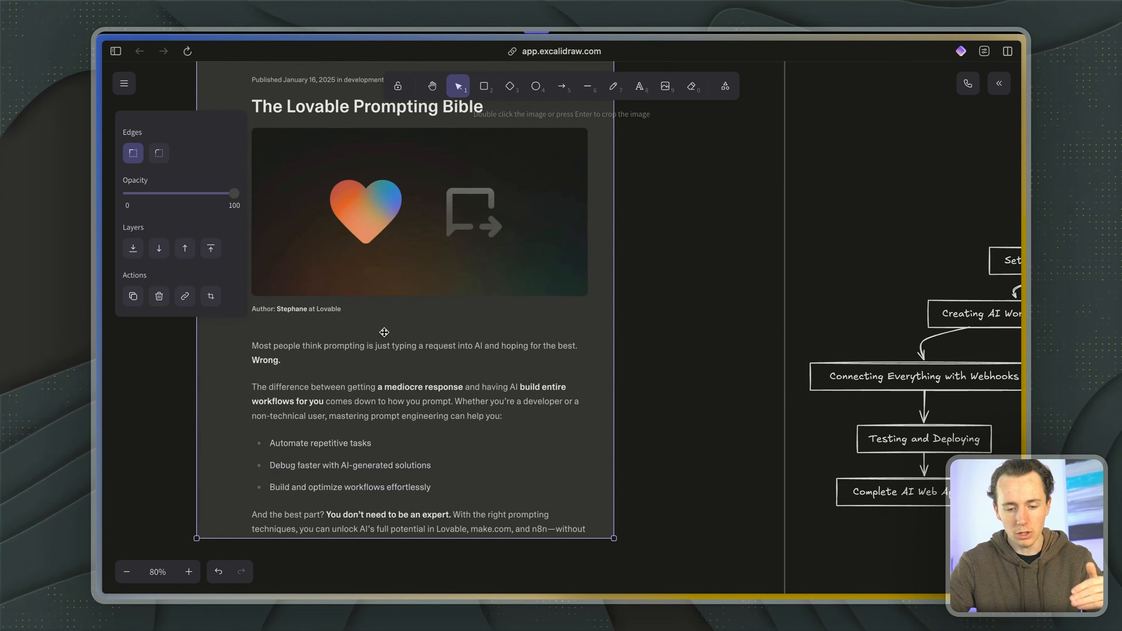
- Examine the first stages of the build flowchart, from starting the AI-powered web app to building the frontend with Lovable
{"action": "scroll", "coordinate": [384, 333], "scroll_direction": "right", "scroll_amount": 15}
{"action": "scroll", "coordinate": [384, 332], "scroll_direction": "up", "scroll_amount": 2}
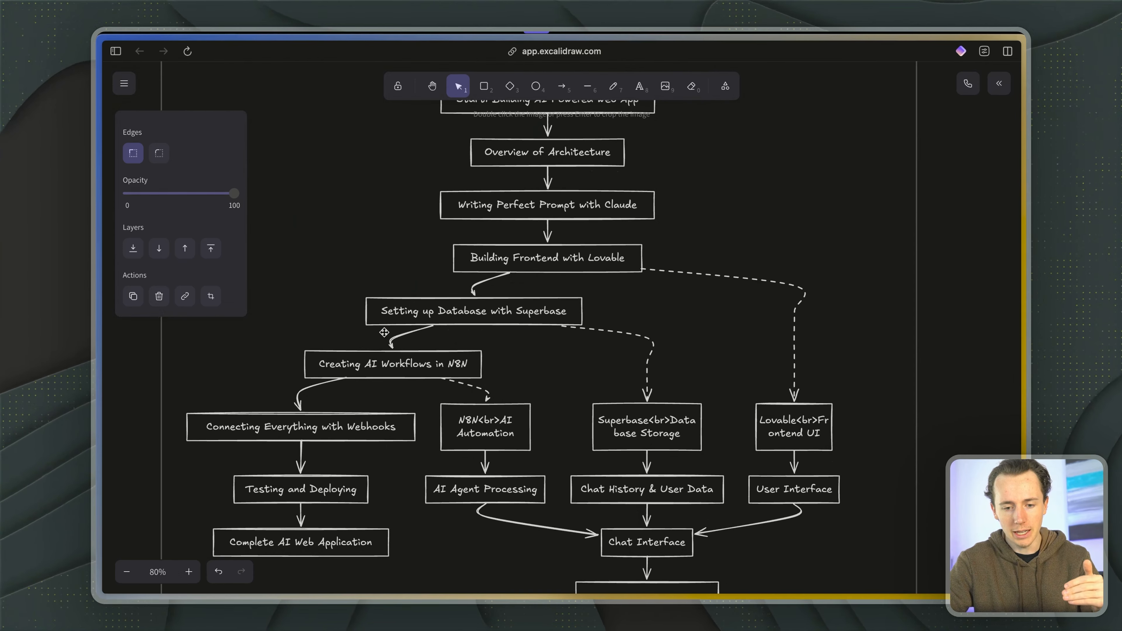
{"action": "scroll", "coordinate": [384, 332], "scroll_direction": "up", "scroll_amount": 2}
{"action": "left_click", "coordinate": [580, 171]}
{"action": "left_click", "coordinate": [546, 274]}
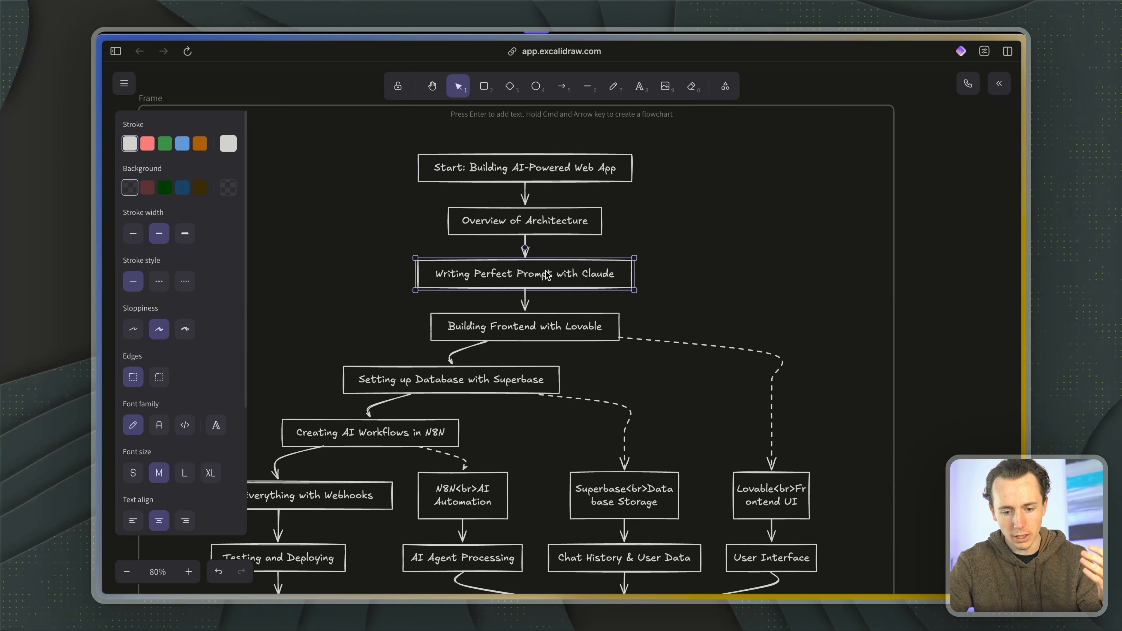
{"action": "scroll", "coordinate": [547, 274], "scroll_direction": "down", "scroll_amount": 1}
{"action": "left_click", "coordinate": [530, 292]}
{"action": "scroll", "coordinate": [528, 299], "scroll_direction": "down", "scroll_amount": 2}
{"action": "scroll", "coordinate": [529, 298], "scroll_direction": "right", "scroll_amount": 2}
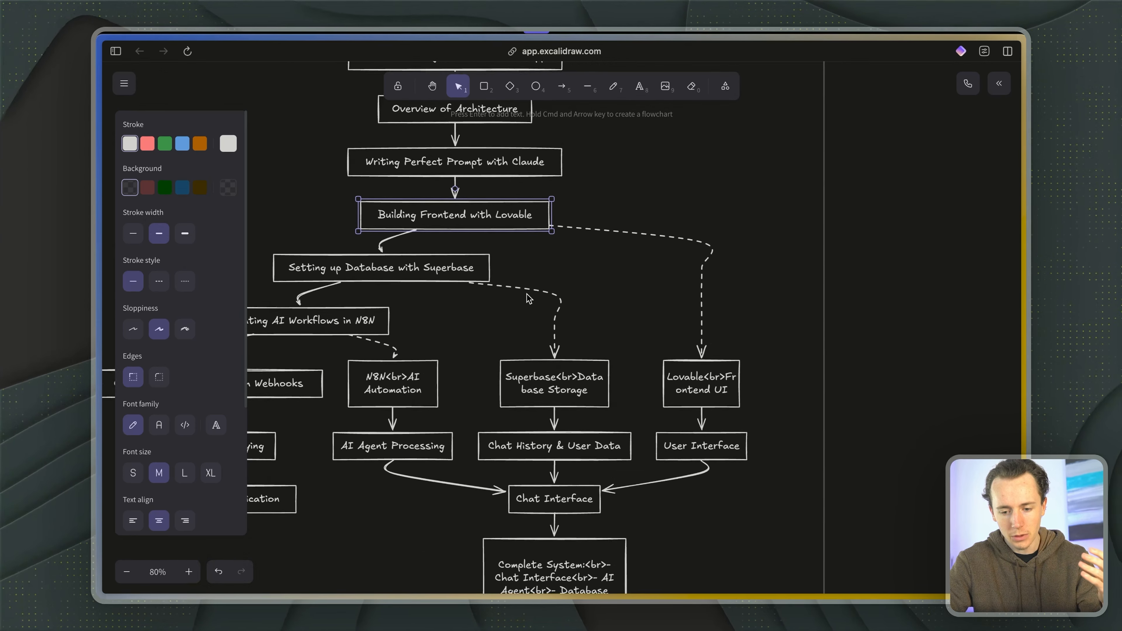
{"action": "scroll", "coordinate": [529, 299], "scroll_direction": "right", "scroll_amount": 1}
- Examine the flowchart's database storage, N8N automation, chat interface and webhook branches down to Complete AI Web Application
{"action": "left_click", "coordinate": [646, 373]}
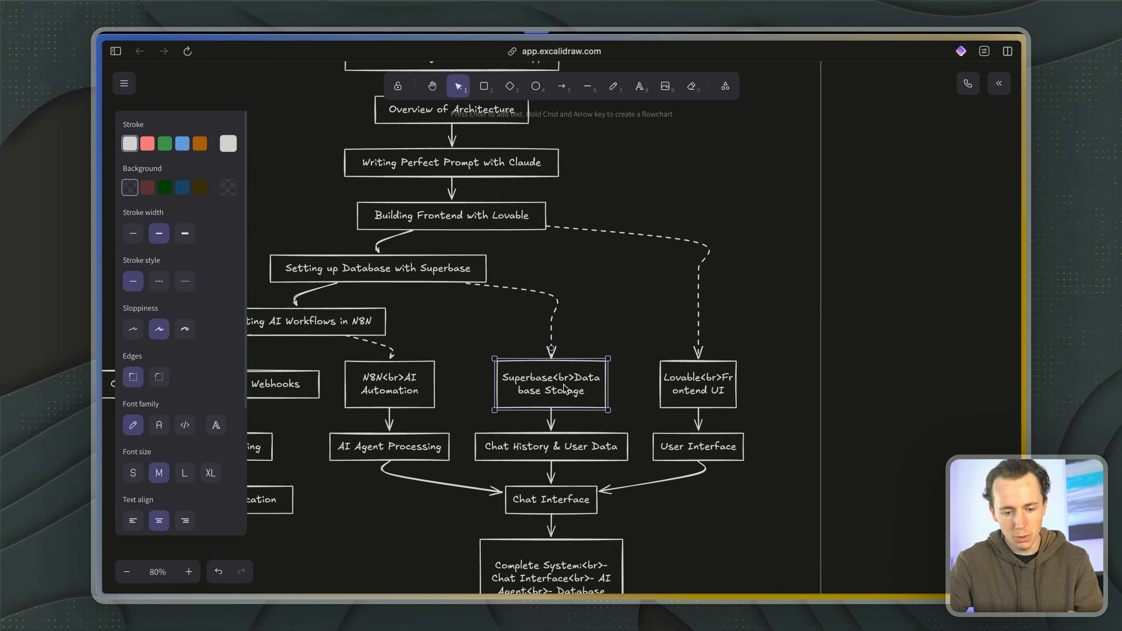
{"action": "left_click", "coordinate": [430, 383]}
{"action": "scroll", "coordinate": [429, 383], "scroll_direction": "down", "scroll_amount": 3}
{"action": "scroll", "coordinate": [429, 383], "scroll_direction": "left", "scroll_amount": 2}
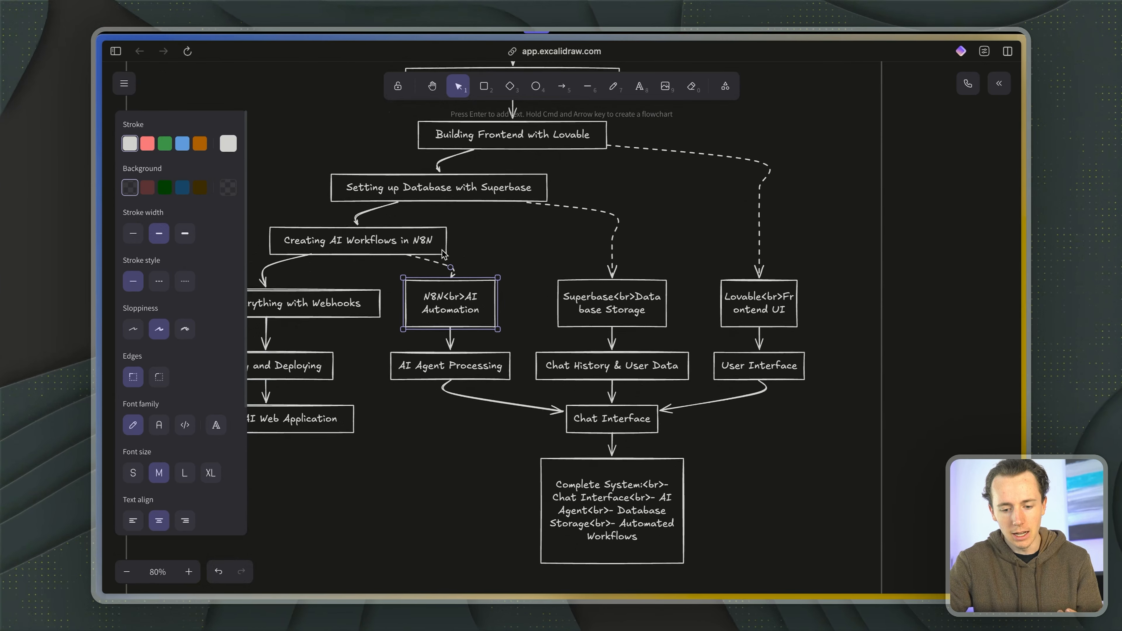
{"action": "scroll", "coordinate": [618, 422], "scroll_direction": "left", "scroll_amount": 2}
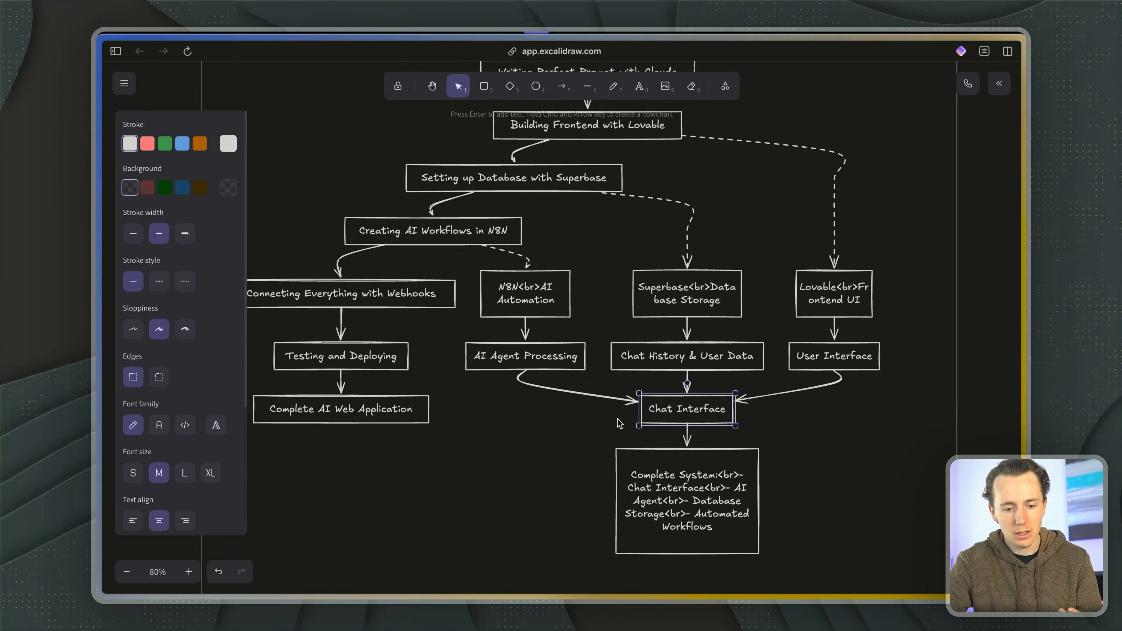
{"action": "left_click", "coordinate": [369, 302]}
{"action": "left_click", "coordinate": [327, 420]}
{"action": "scroll", "coordinate": [325, 435], "scroll_direction": "down", "scroll_amount": 5}
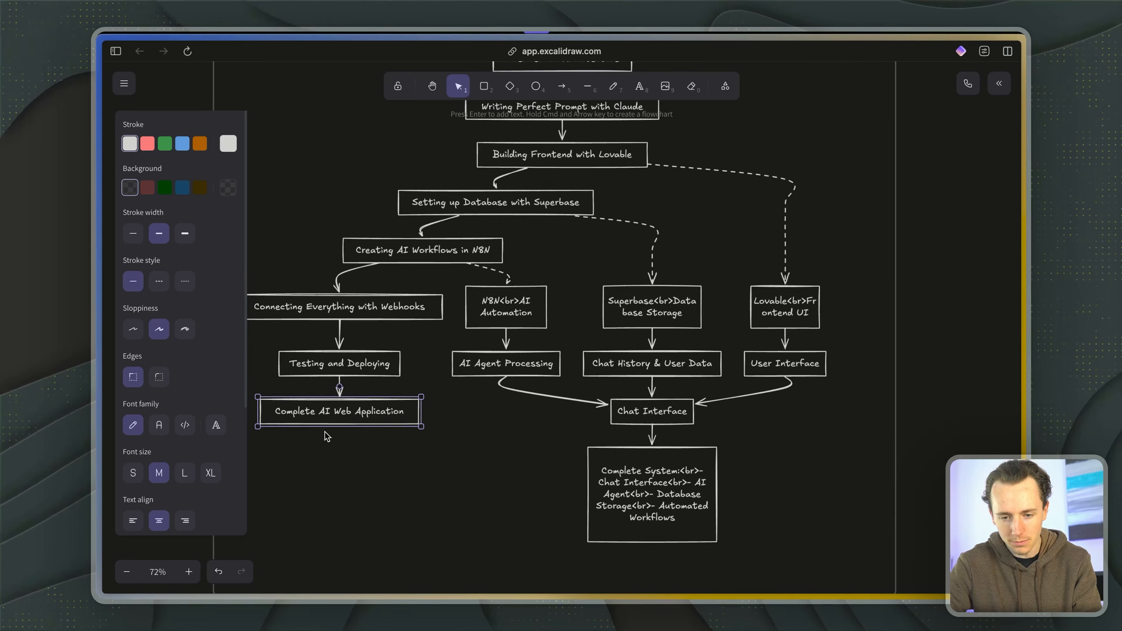
{"action": "scroll", "coordinate": [325, 435], "scroll_direction": "left", "scroll_amount": 3}
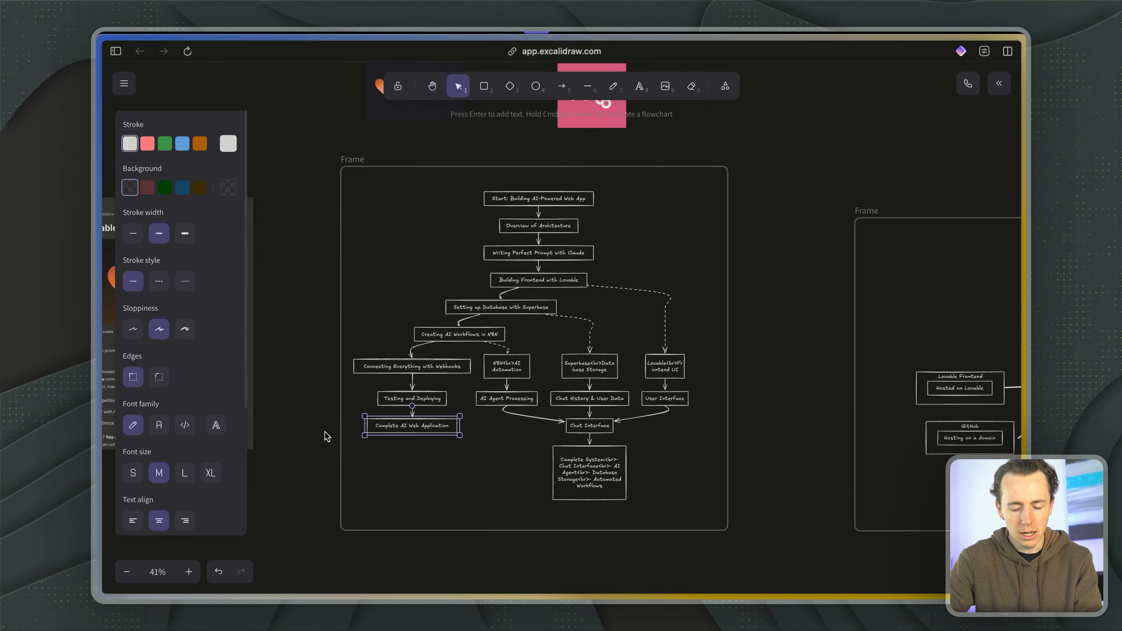
- Open lovable.dev in a new browser tab
{"action": "key", "text": "super+t"}
{"action": "type", "text": "lovable"}
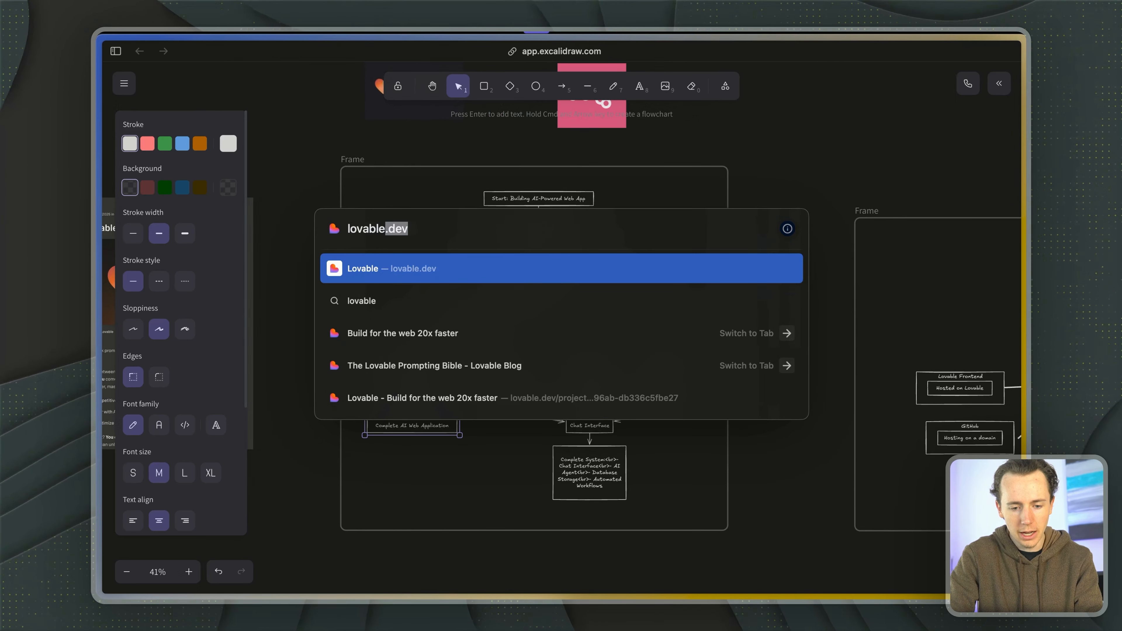
{"action": "key", "text": "Return"}
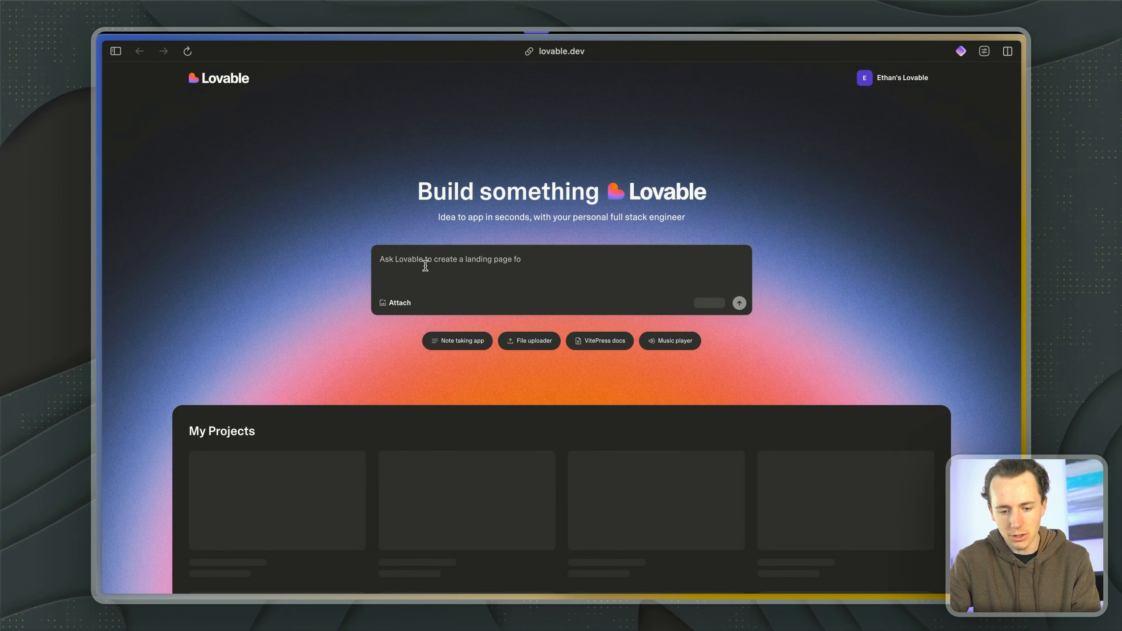
- Switch to the already open Lovable Prompting Bible blog post, highlight its web address and reload the page
{"action": "key", "text": "ctrl+Tab"}
{"action": "key", "text": "ctrl+Tab"}
{"action": "scroll", "coordinate": [477, 385], "scroll_direction": "down", "scroll_amount": 10}
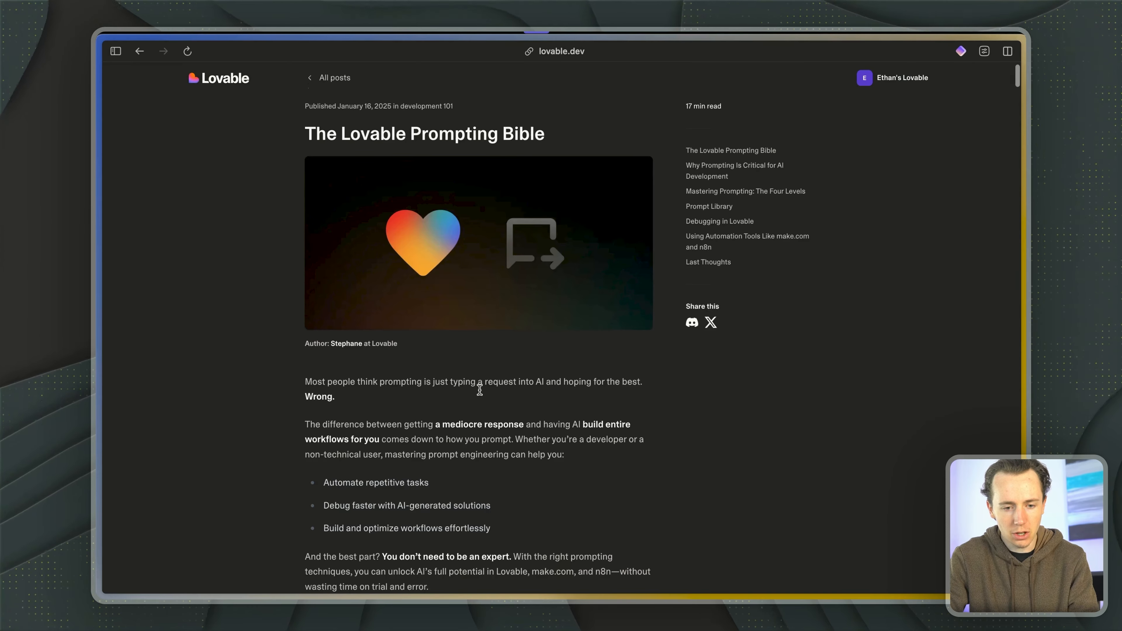
{"action": "scroll", "coordinate": [479, 389], "scroll_direction": "down", "scroll_amount": 10}
{"action": "key", "text": "super+l"}
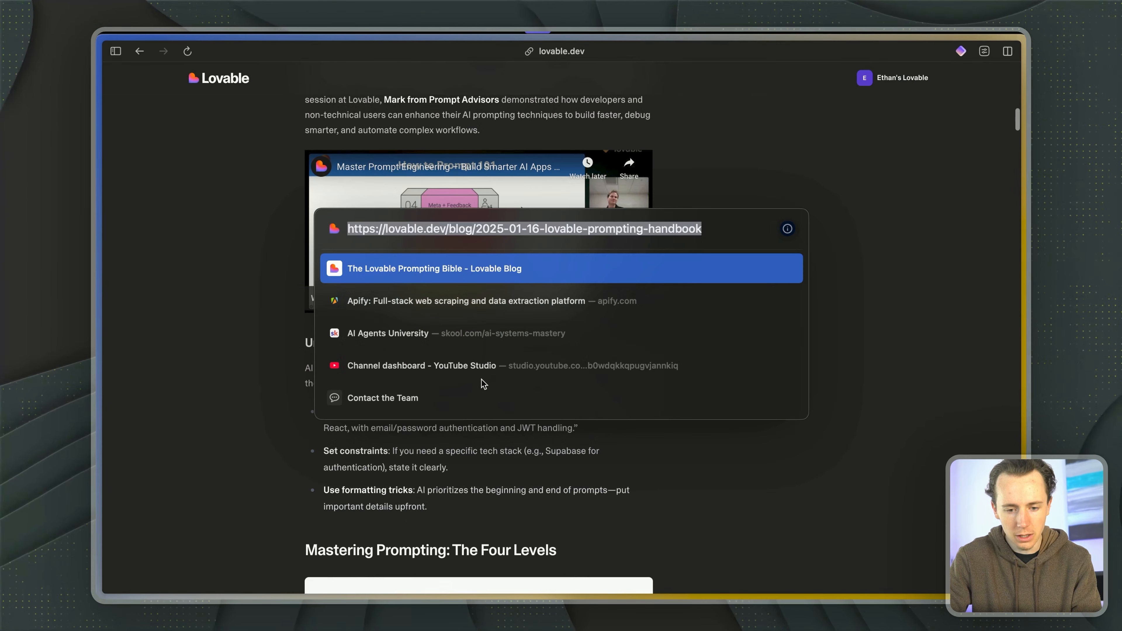
{"action": "left_click", "coordinate": [438, 226]}
{"action": "left_click_drag", "start_coordinate": [389, 228], "coordinate": [554, 230]}
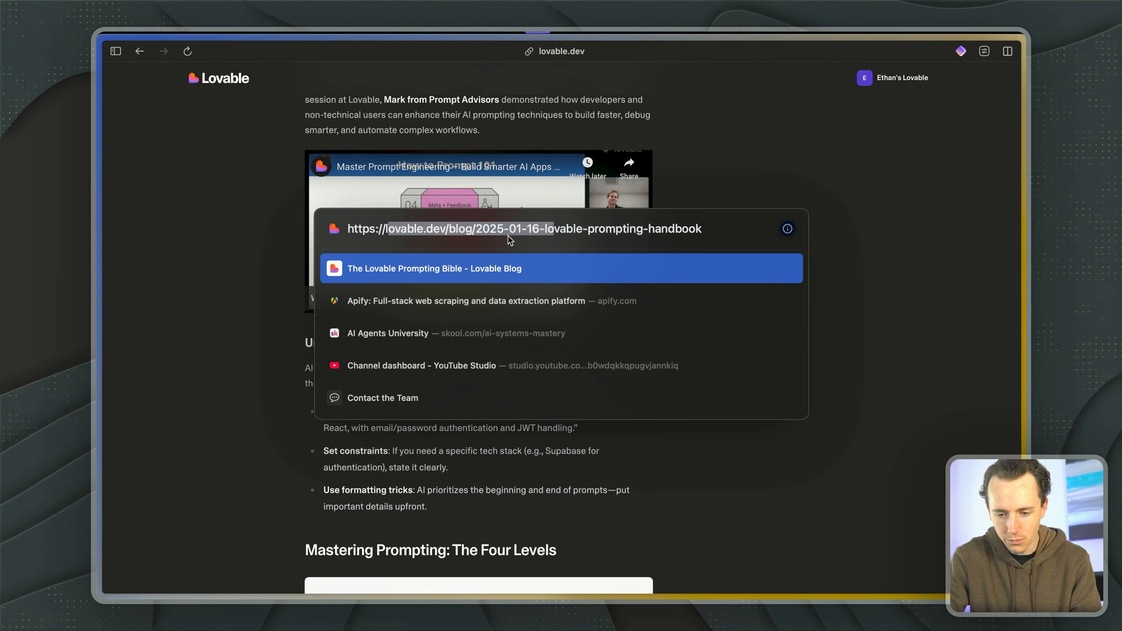
{"action": "key", "text": "Return"}
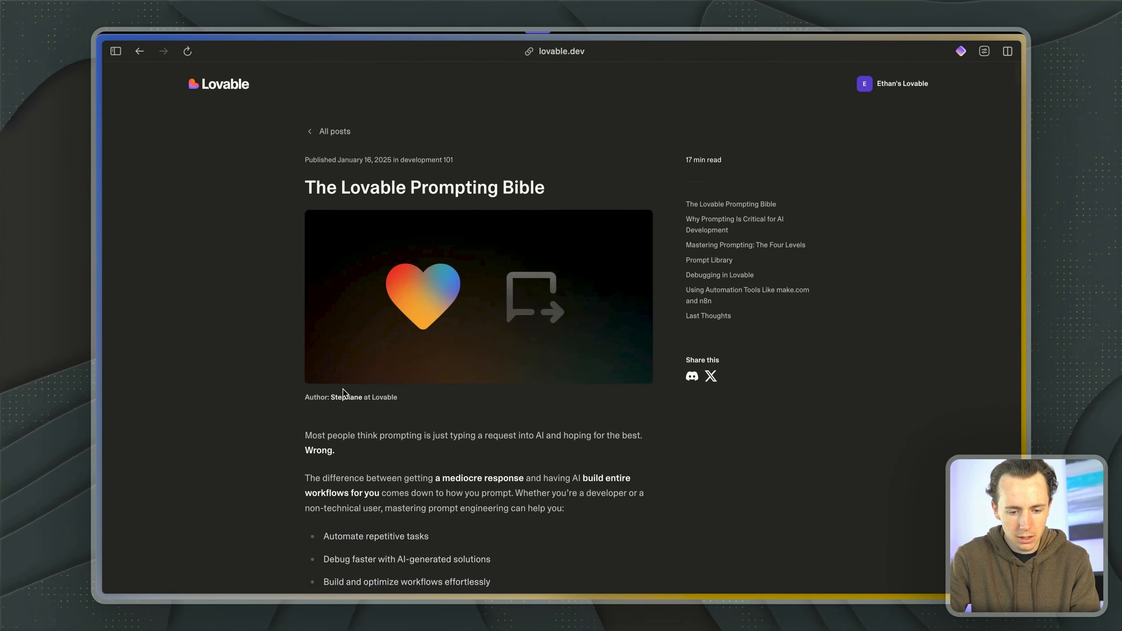
- Select and copy the entire text of the Lovable Prompting Bible post
{"action": "scroll", "coordinate": [324, 432], "scroll_direction": "down", "scroll_amount": 20}
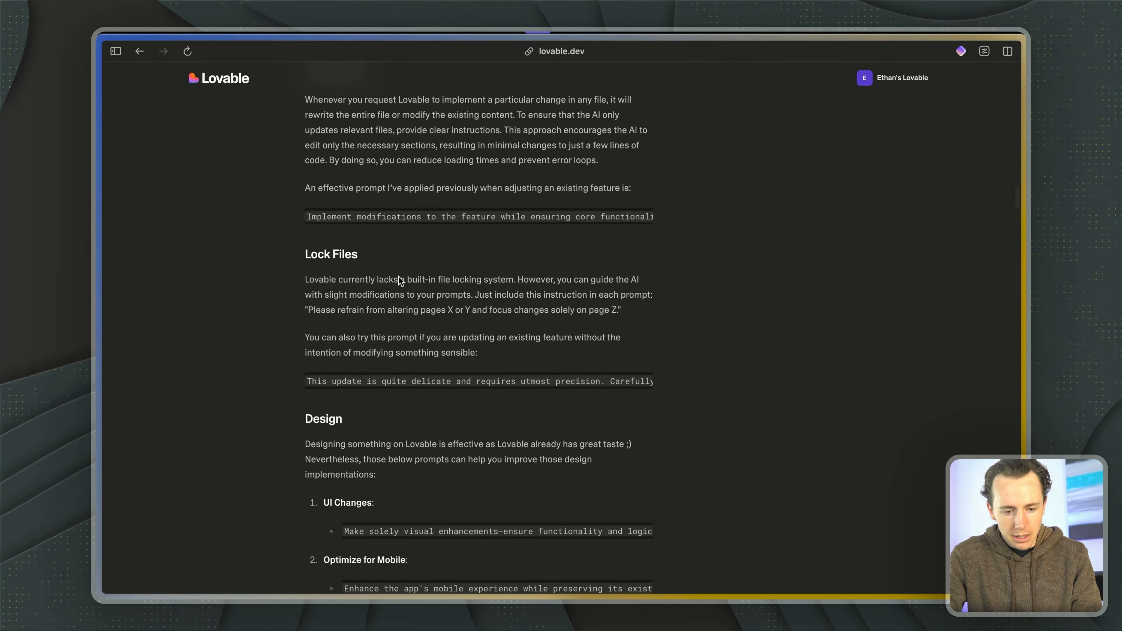
{"action": "key", "text": "super+a"}
{"action": "scroll", "coordinate": [375, 305], "scroll_direction": "down", "scroll_amount": 20}
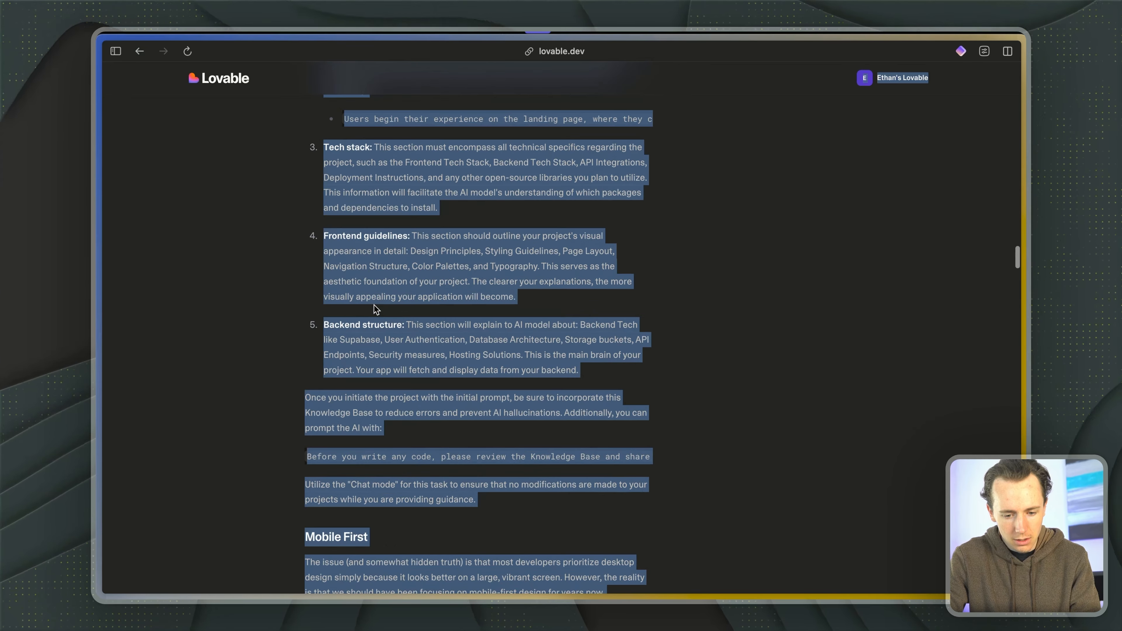
- Switch to the Claude app and paste the copied Prompting Bible text into a new chat
{"action": "key", "text": "super+Tab"}
{"action": "key", "text": "super+Tab"}
{"action": "key", "text": "super+Tab"}
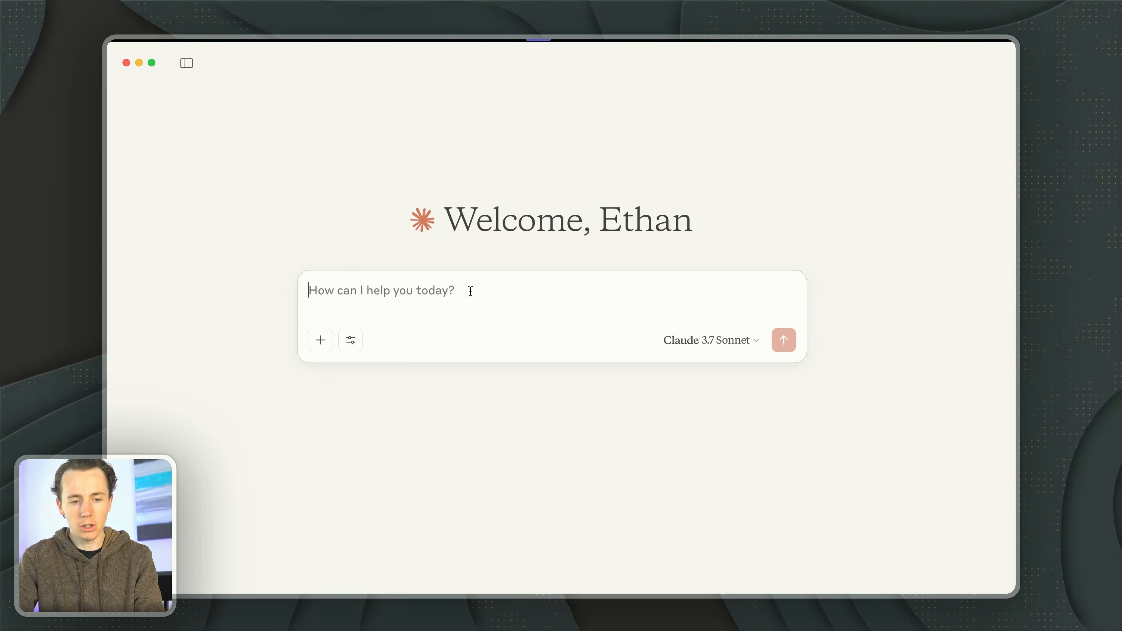
{"action": "key", "text": "super+Tab"}
{"action": "key", "text": "super+Tab"}
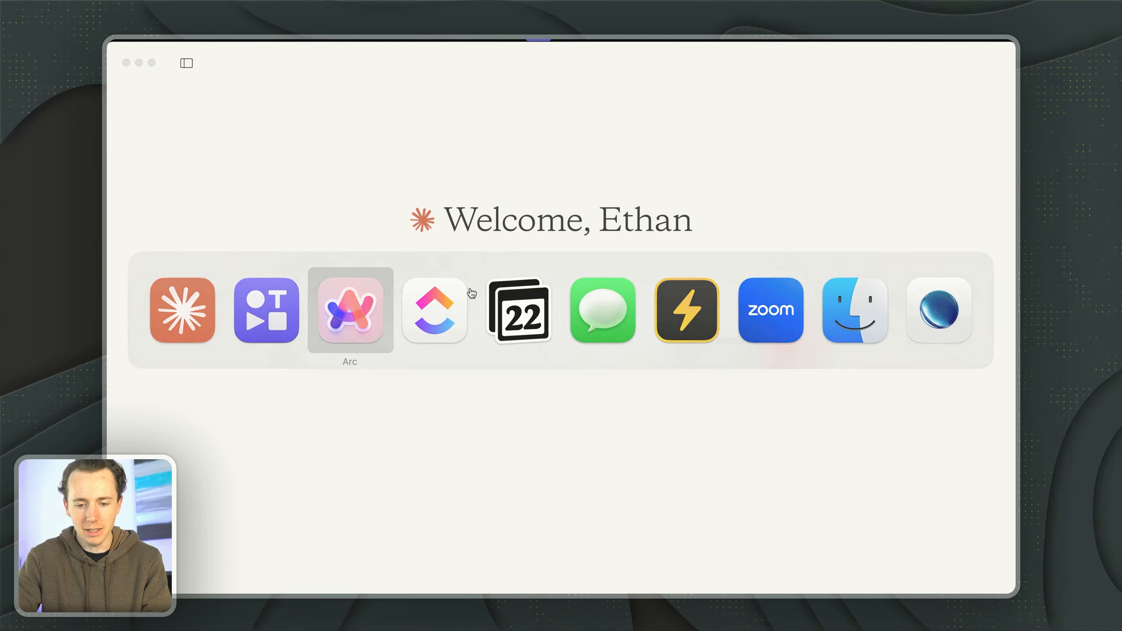
{"action": "key", "text": "super+Tab"}
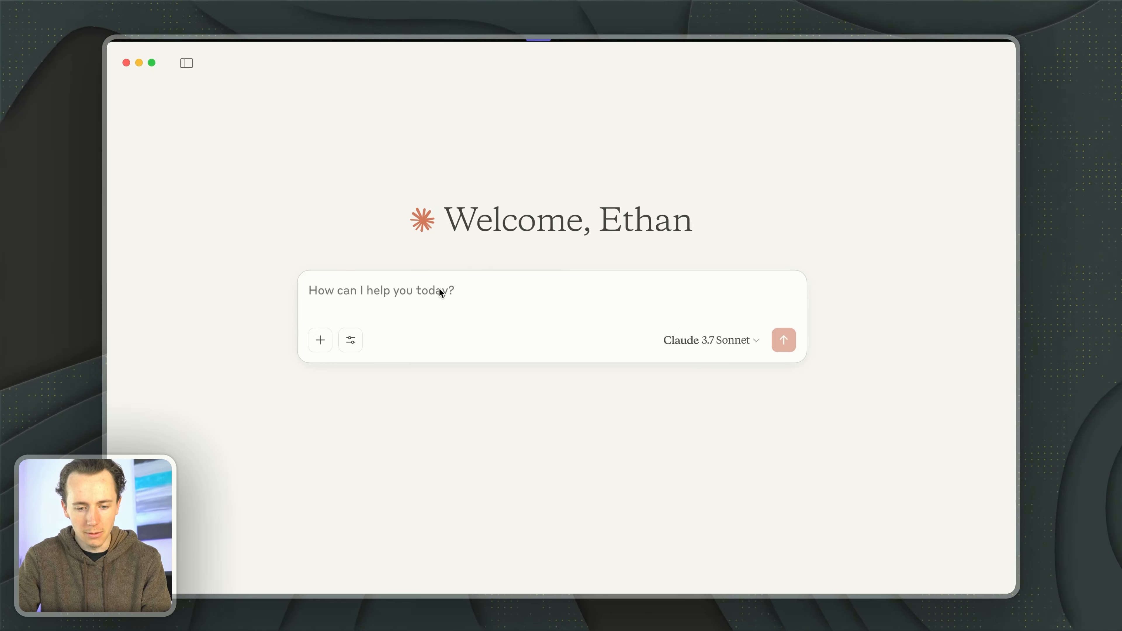
{"action": "key", "text": "super+v"}
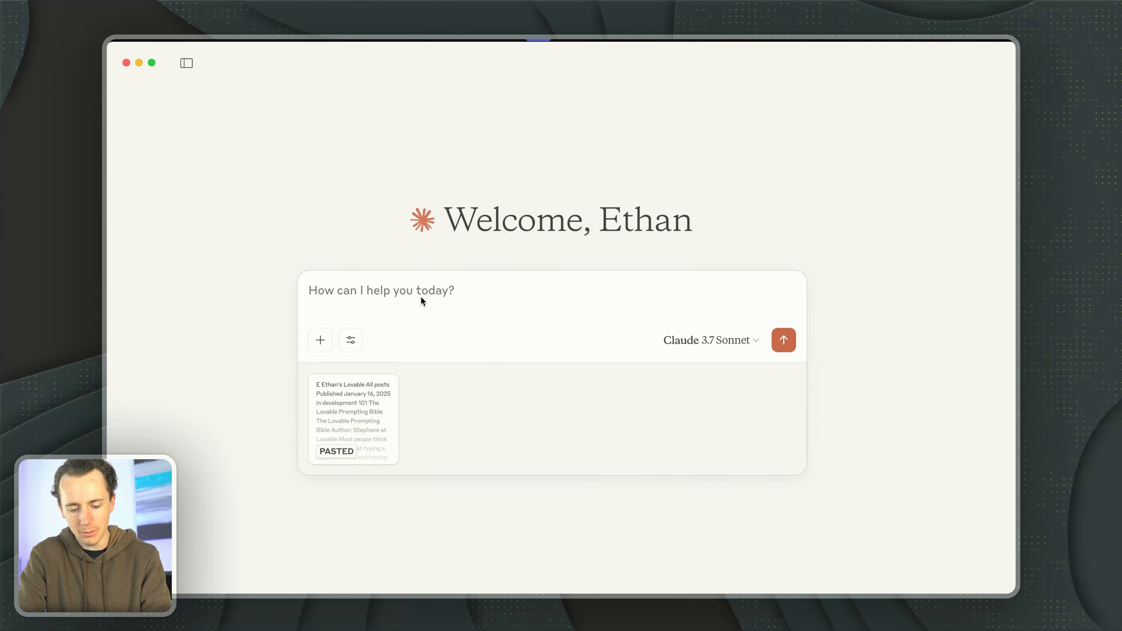
- Dictate and send a message asking Claude to save the Lovable Prompting Bible in the documentation before writing a Lovable prompt for a specific app
{"action": "key", "text": "alt+space"}
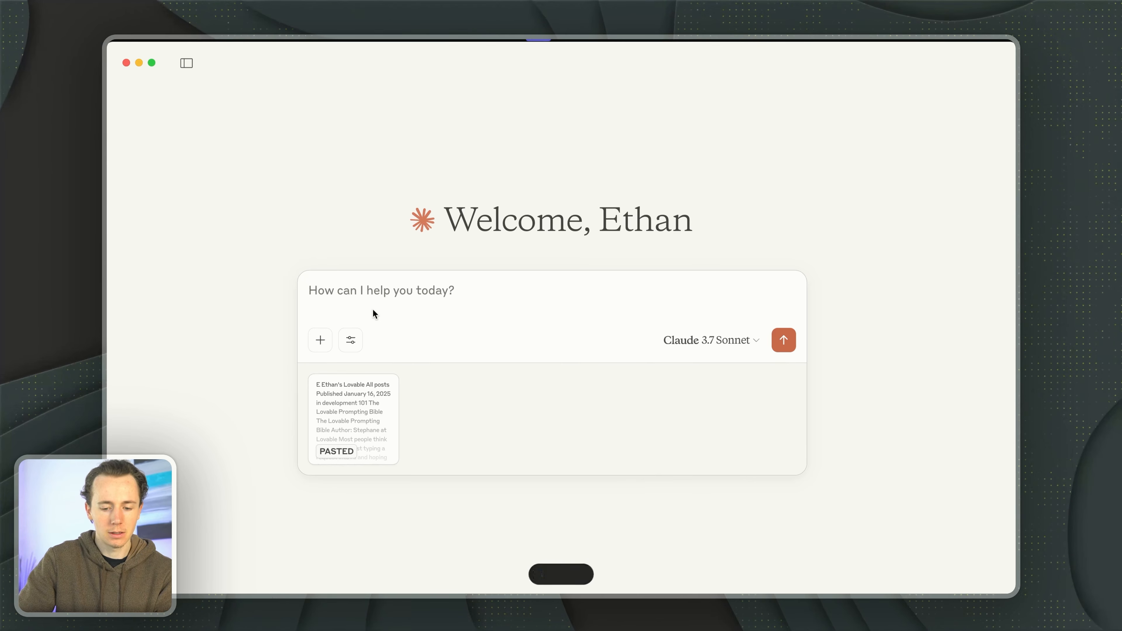
{"action": "key", "text": "Return"}
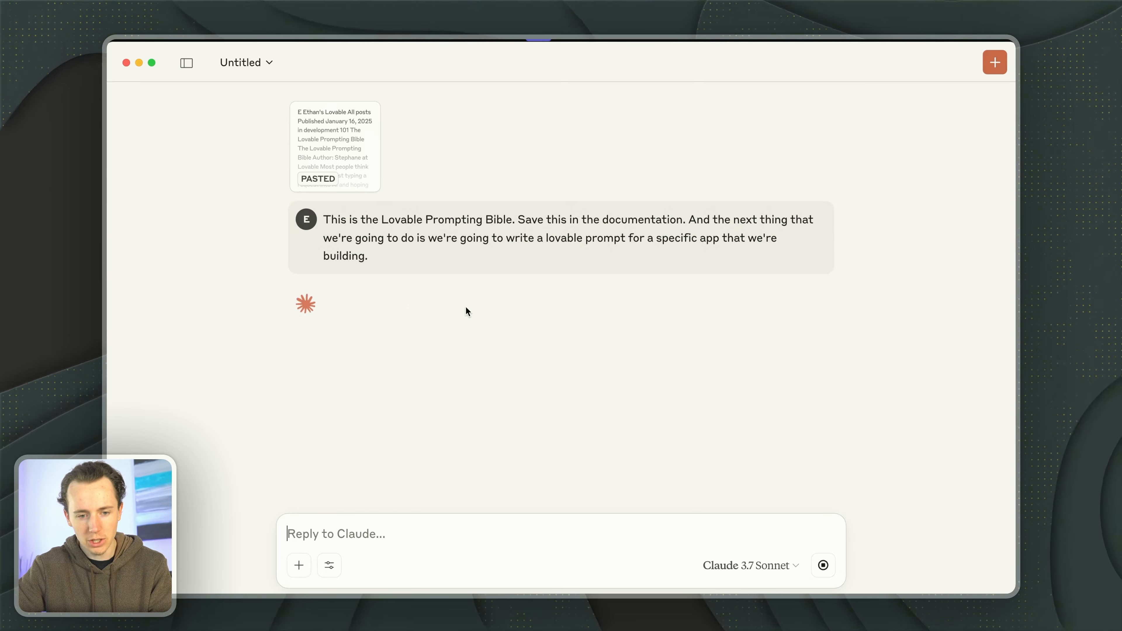
{"action": "key", "text": "super+Tab"}
{"action": "key", "text": "super+Tab"}
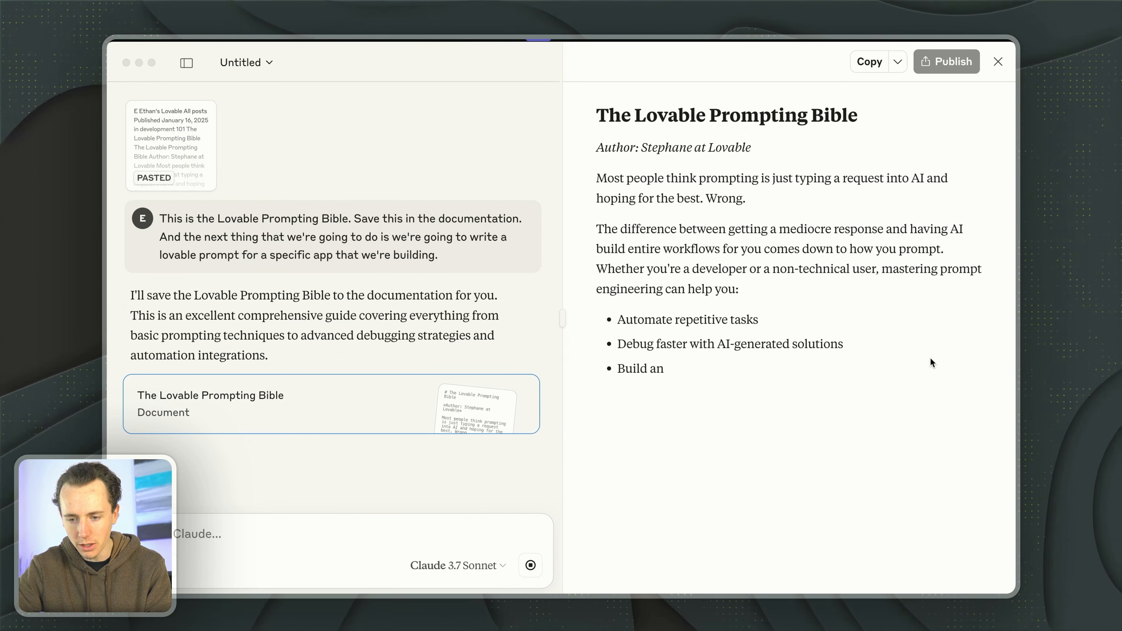
{"action": "left_click", "coordinate": [664, 208]}
{"action": "left_click_drag", "start_coordinate": [635, 179], "coordinate": [638, 198]}
{"action": "left_click_drag", "start_coordinate": [690, 237], "coordinate": [804, 361]}
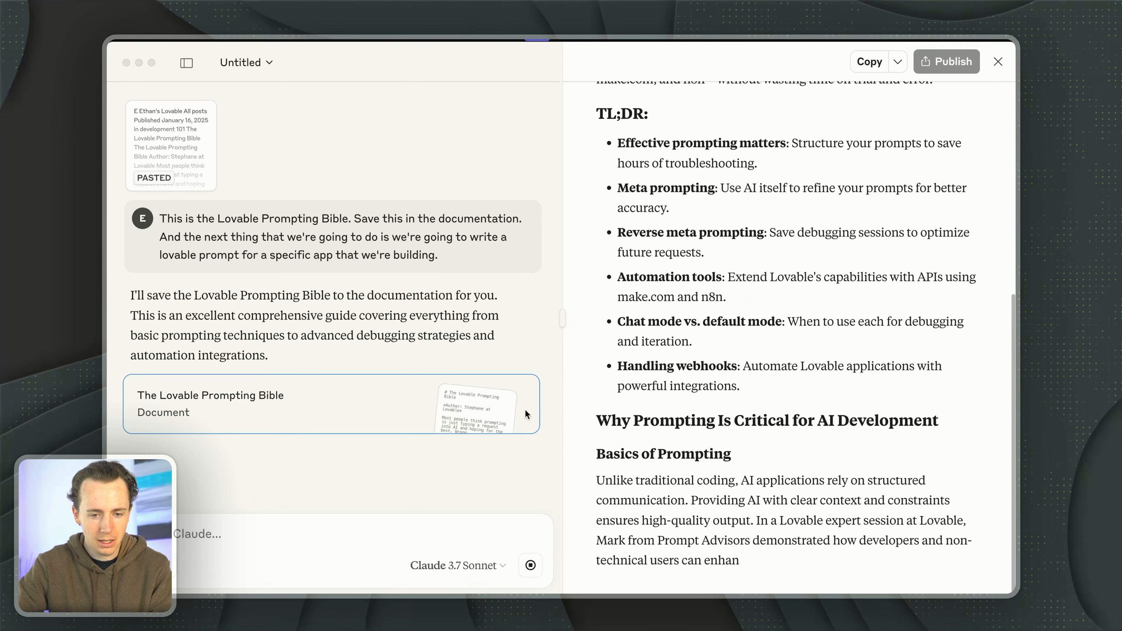
{"action": "key", "text": "super+Tab"}
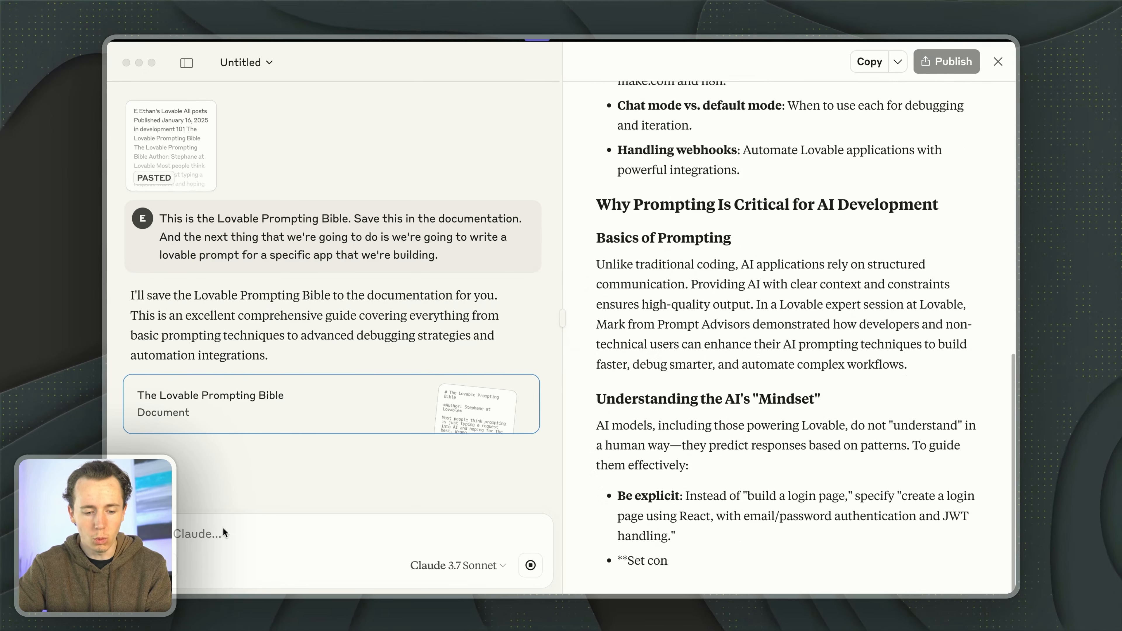
{"action": "left_click", "coordinate": [212, 531]}
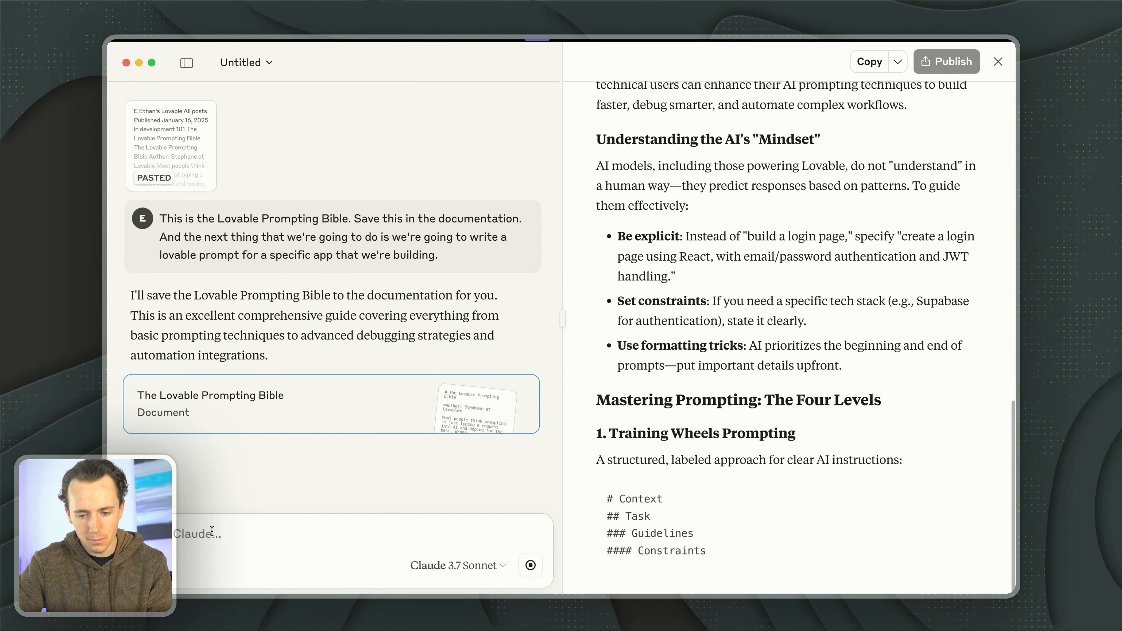
{"action": "key", "text": "super+Tab"}
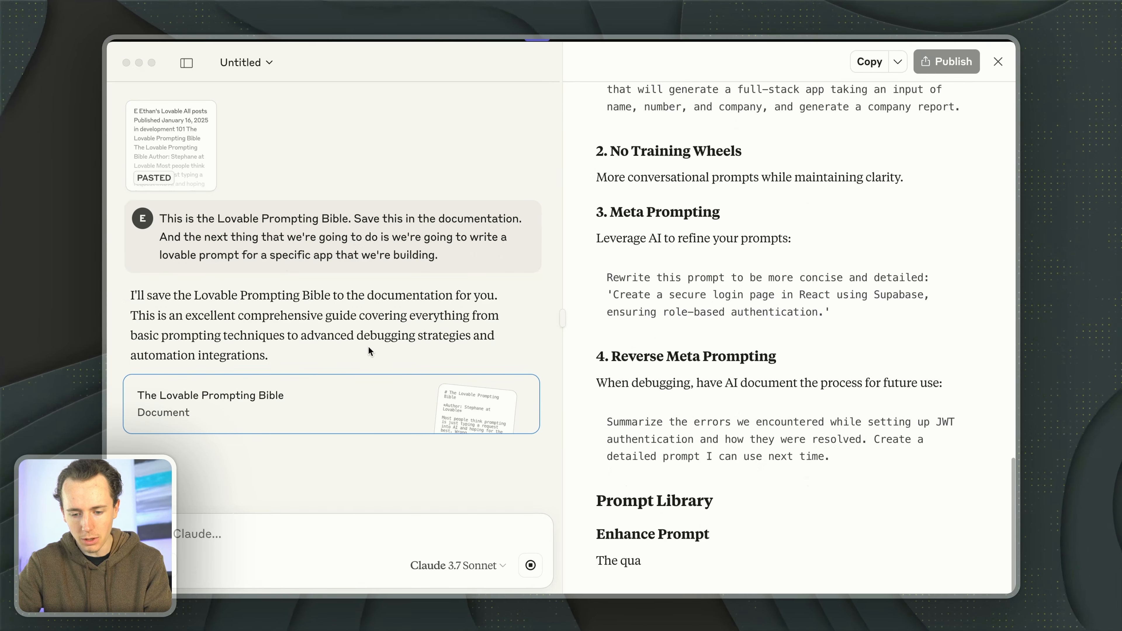
- Return to the Arc browser, clear the text selection in the Prompting Bible post and review its Knowledge Base section
{"action": "key", "text": "super+Tab"}
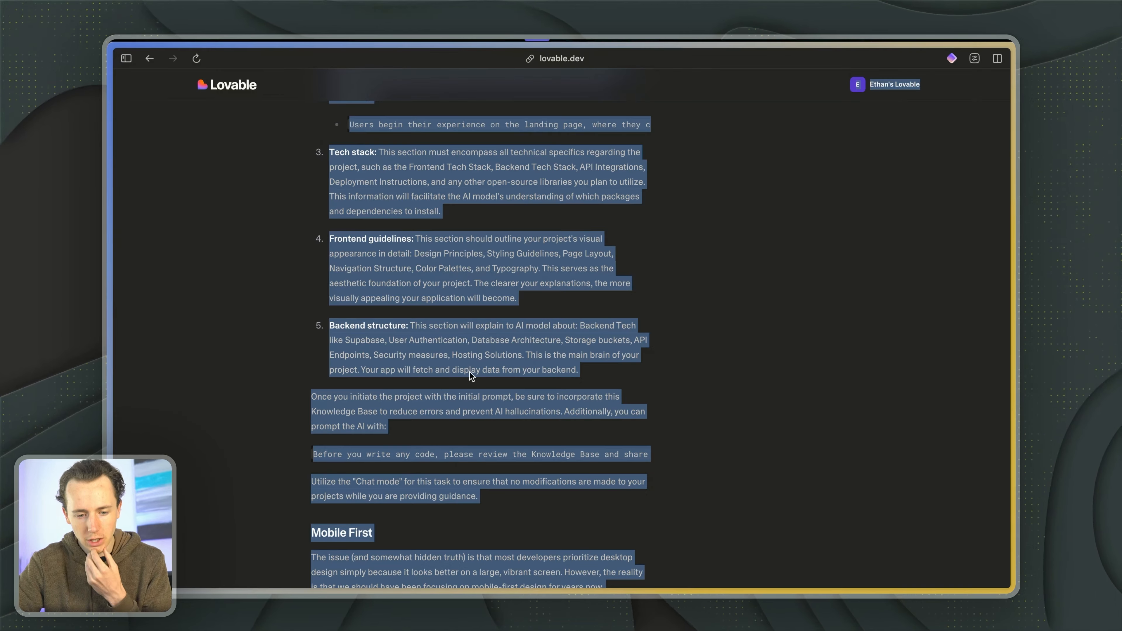
{"action": "left_click", "coordinate": [441, 370]}
{"action": "scroll", "coordinate": [441, 371], "scroll_direction": "up", "scroll_amount": 10}
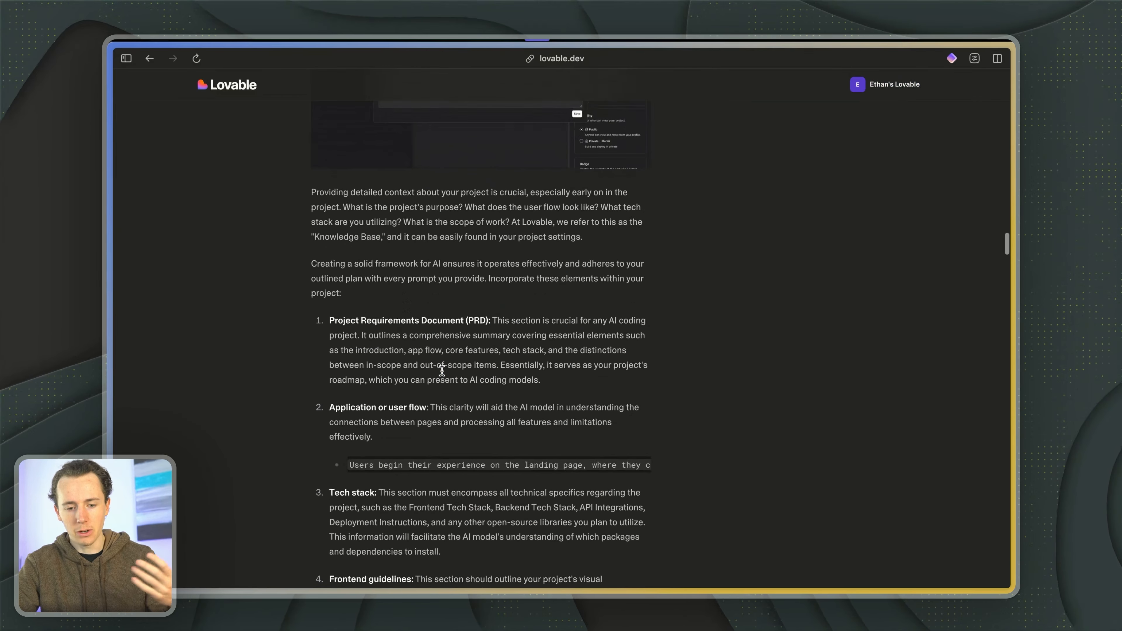
- Read on through the Prompting Bible post, from its project-context guidance to the Refactoring and Debugging Prompts sections
{"action": "scroll", "coordinate": [441, 372], "scroll_direction": "down", "scroll_amount": 6}
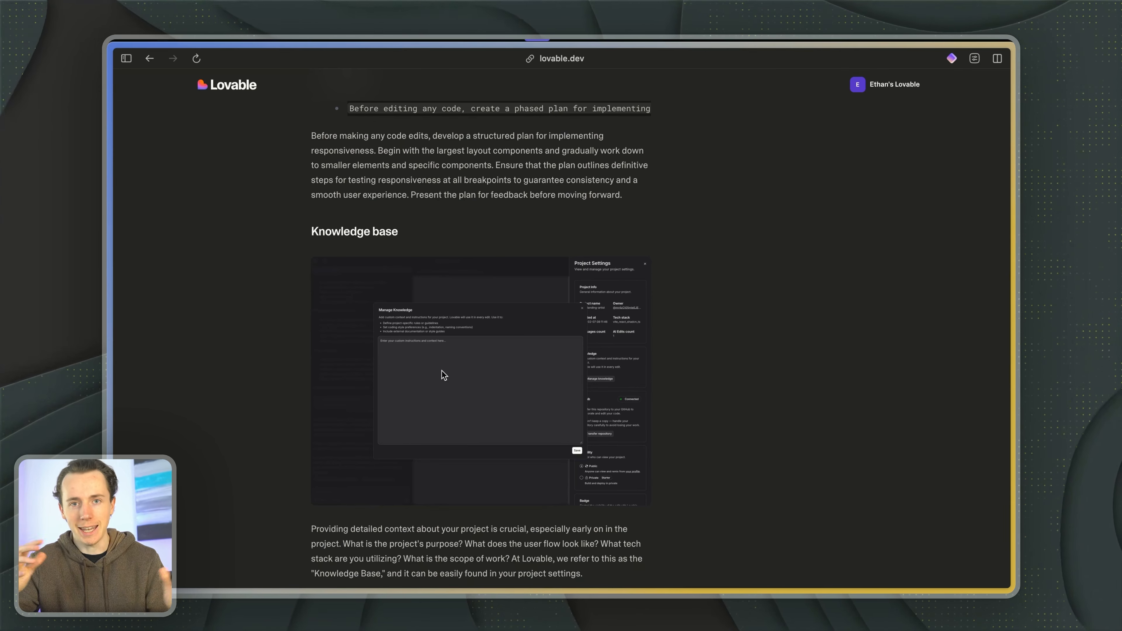
{"action": "scroll", "coordinate": [443, 375], "scroll_direction": "down", "scroll_amount": 7}
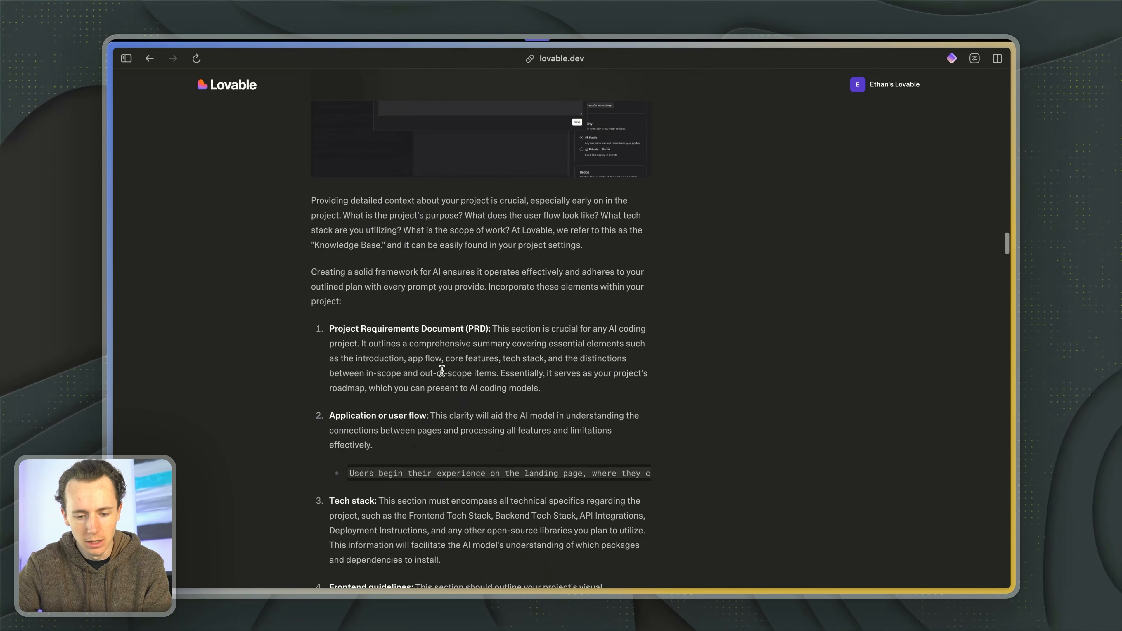
{"action": "scroll", "coordinate": [442, 371], "scroll_direction": "down", "scroll_amount": 20}
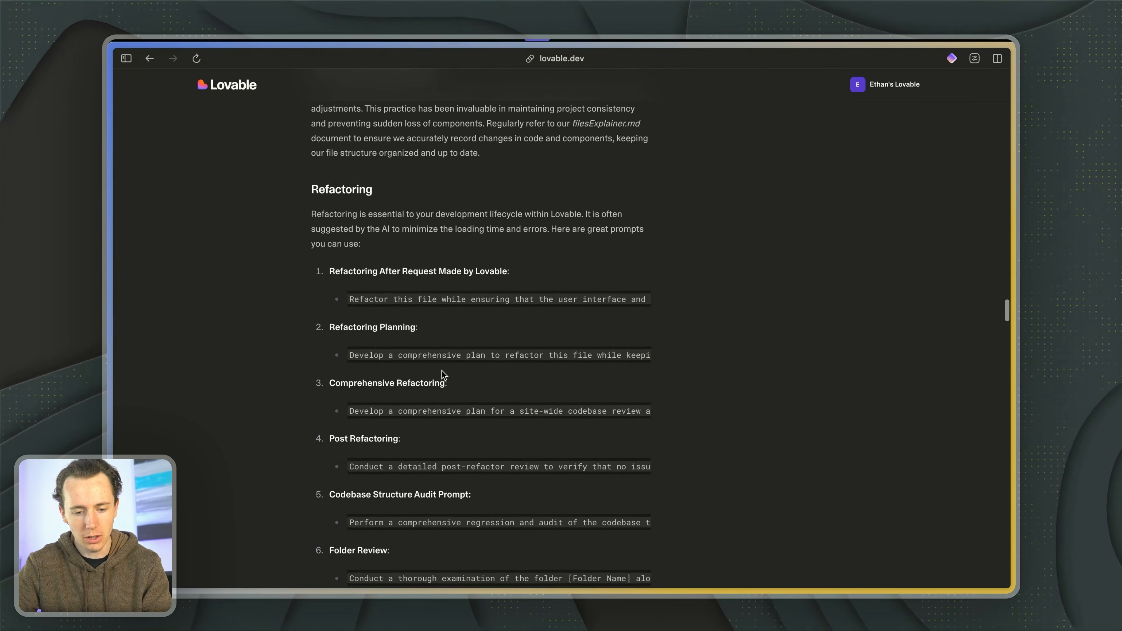
{"action": "scroll", "coordinate": [441, 371], "scroll_direction": "down", "scroll_amount": 15}
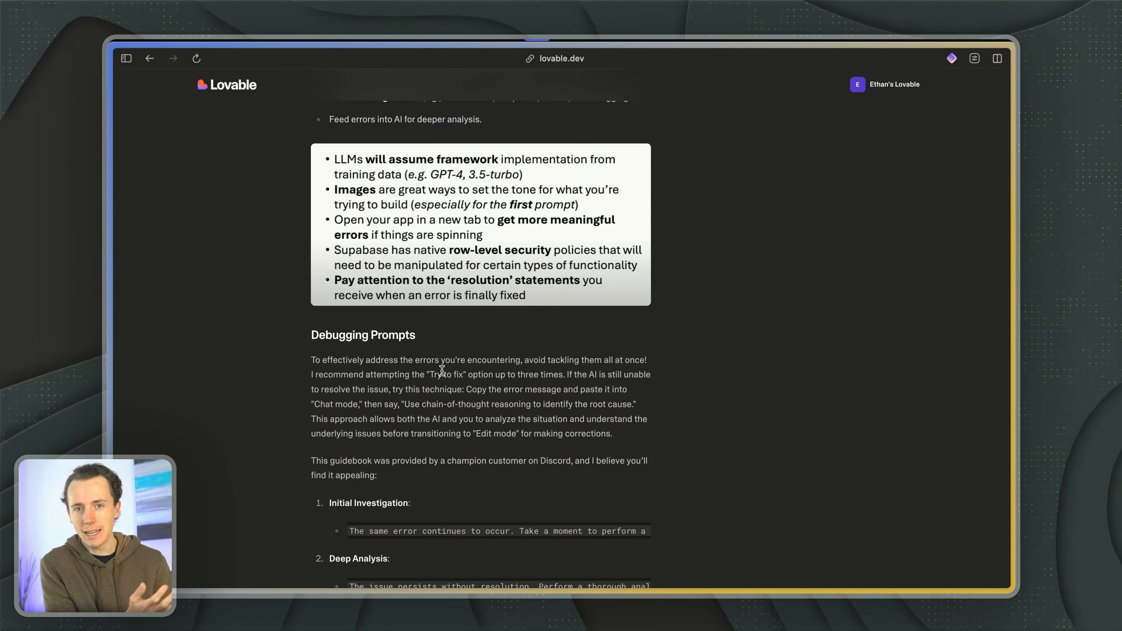
- Switch to Claude, dictate a request for a Lovable prompt for a webhook-connected chat interface using N8N, close the document view and send it
{"action": "key", "text": "super+Tab"}
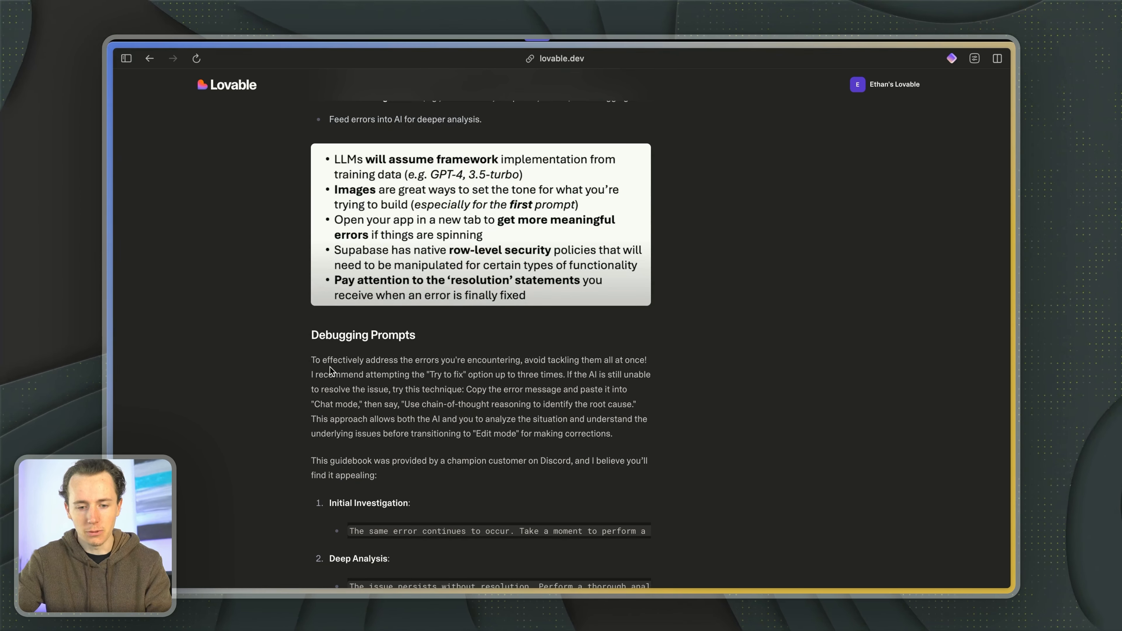
{"action": "key", "text": "super+Tab"}
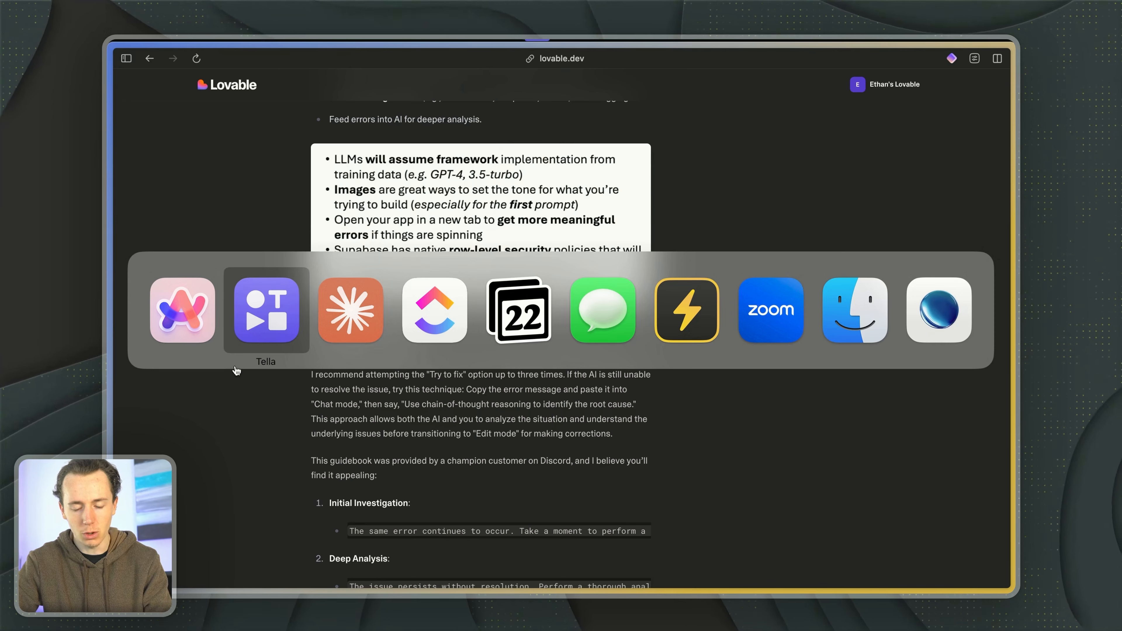
{"action": "key", "text": "super+Tab"}
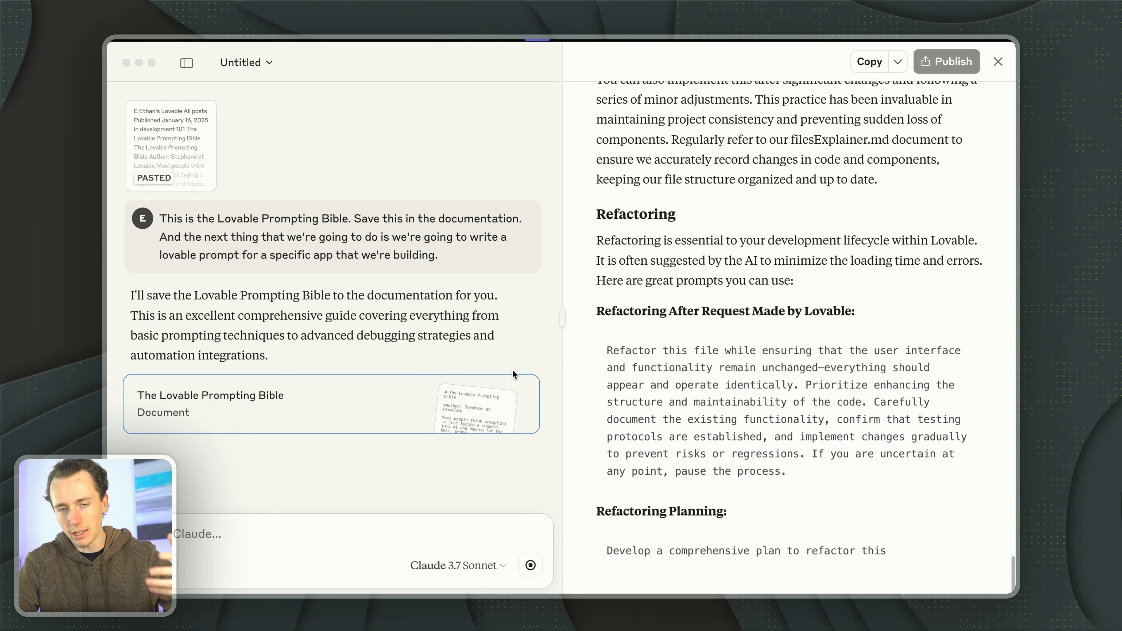
{"action": "left_click", "coordinate": [256, 532]}
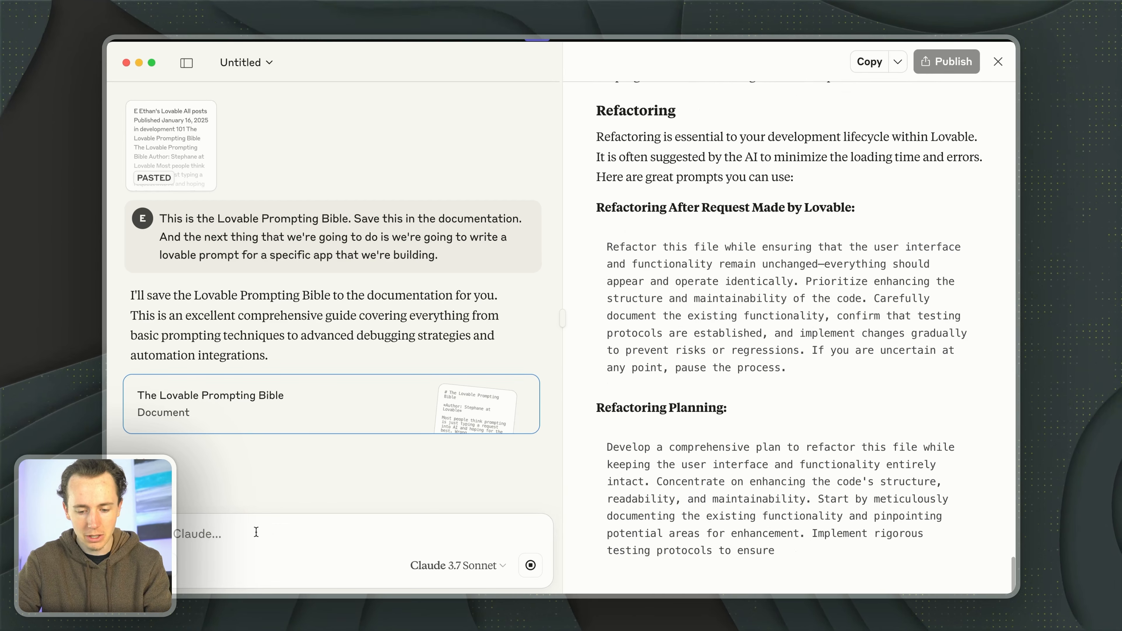
{"action": "key", "text": "alt+space"}
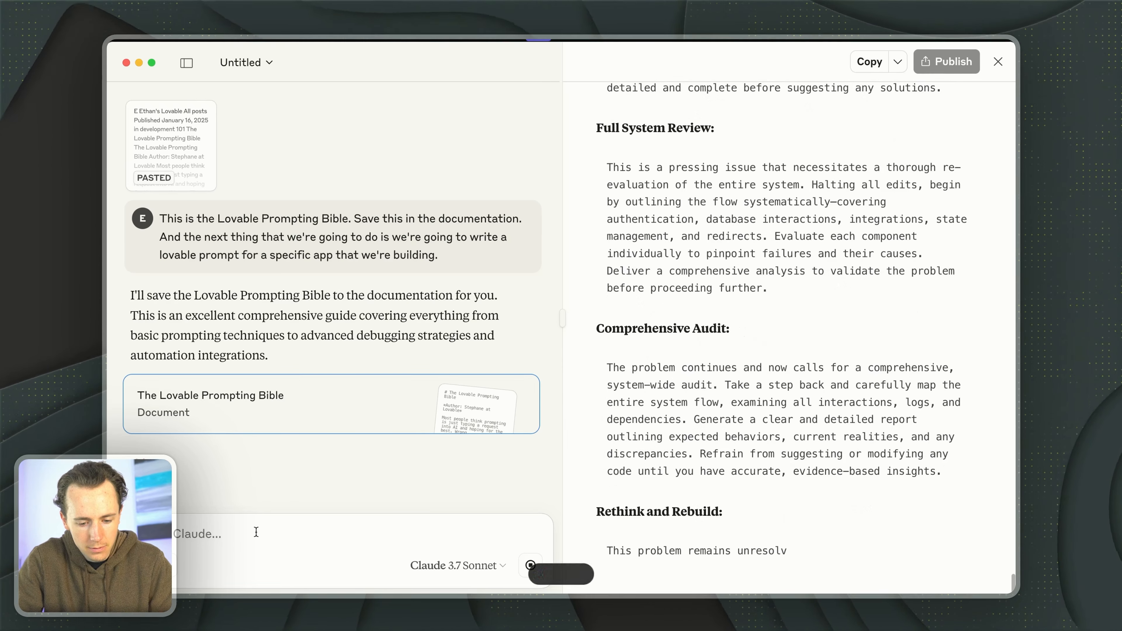
{"action": "type", "text": "So help me write a prompt for a product that is focused on a chat interface. The core feature will be the chat interface. We will ensure that whenever someone sends a chat, it sends that message as a webhook payload. Then, when we get a response from that webhook, it will be the response to the user. Let's start with a sample piece of text and connect it to the webhook. The goal is that the chat goes in and we're interacting with someone's project knowledge base inside of N8N, getting a response. Let's start with a simple chat window and build features on top of that. Write a prompt that will accomplish this course project."}
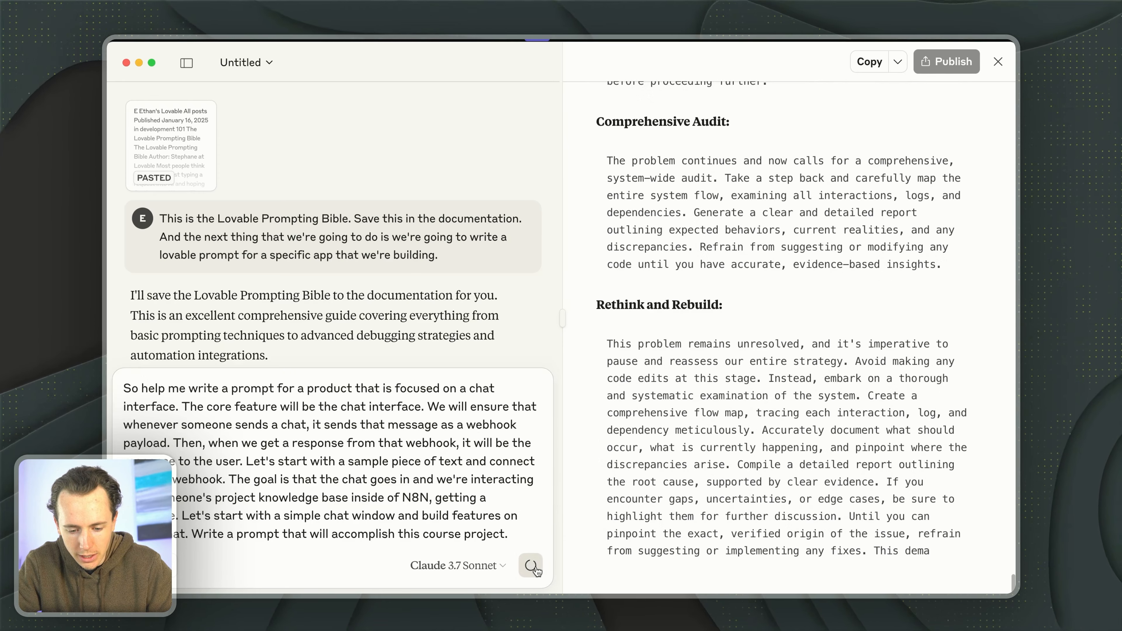
{"action": "left_click", "coordinate": [994, 64]}
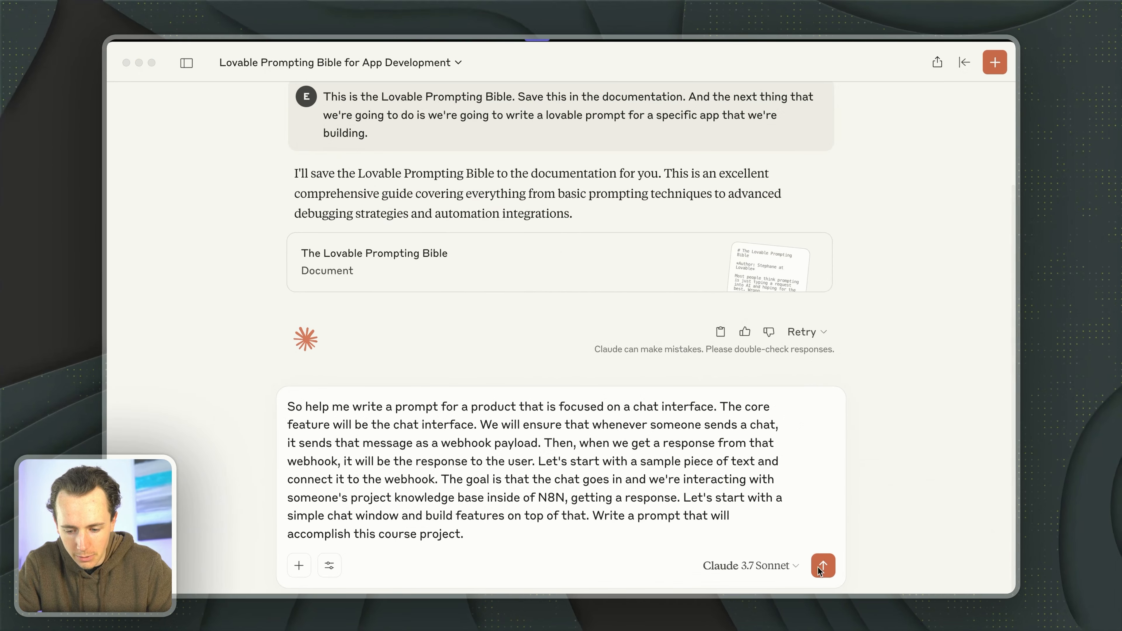
{"action": "left_click", "coordinate": [818, 567]}
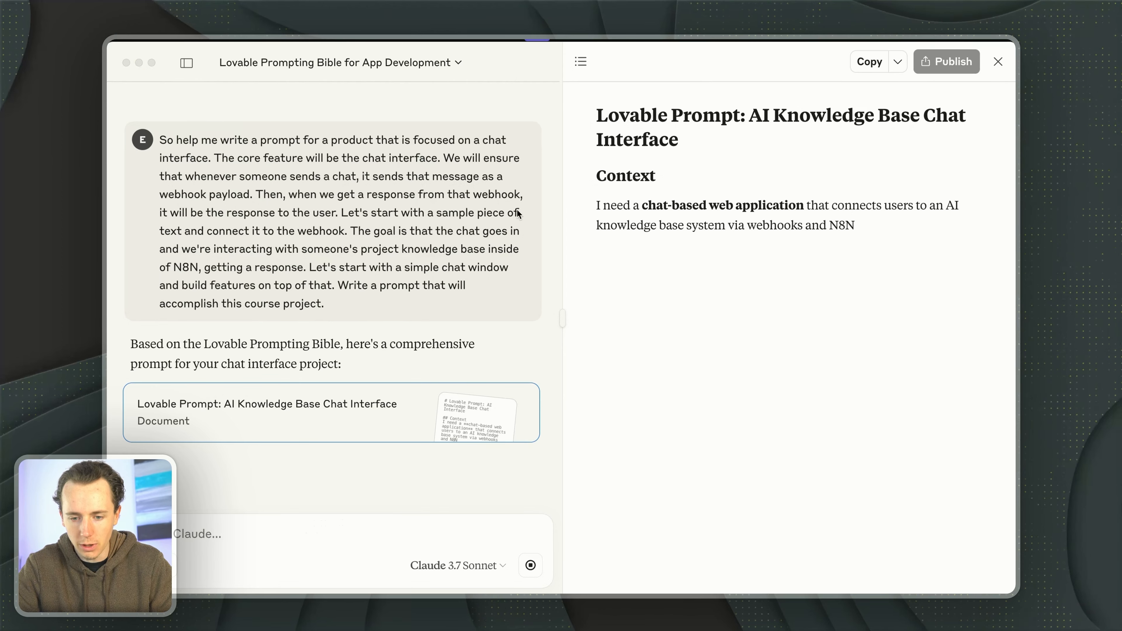
- Review the generated Lovable prompt's context, task, tech stack, and primary and secondary features
{"action": "left_click", "coordinate": [701, 224]}
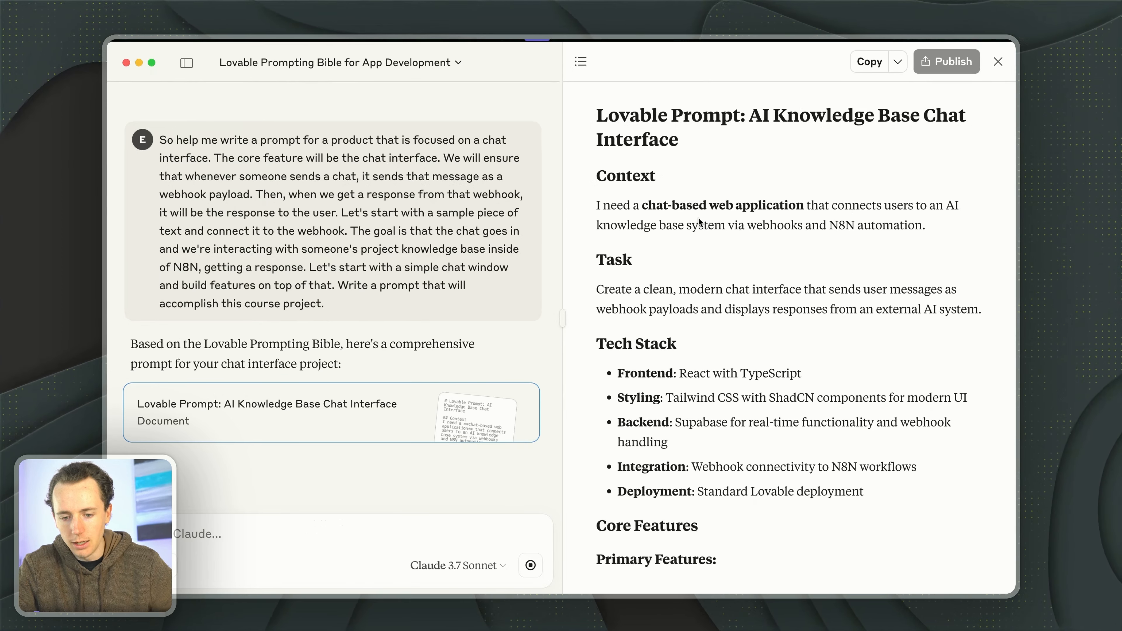
{"action": "scroll", "coordinate": [611, 160], "scroll_direction": "up", "scroll_amount": 3}
{"action": "left_click_drag", "start_coordinate": [597, 117], "coordinate": [702, 118]}
{"action": "left_click", "coordinate": [707, 158]}
{"action": "scroll", "coordinate": [707, 158], "scroll_direction": "down", "scroll_amount": 2}
{"action": "scroll", "coordinate": [708, 160], "scroll_direction": "down", "scroll_amount": 1}
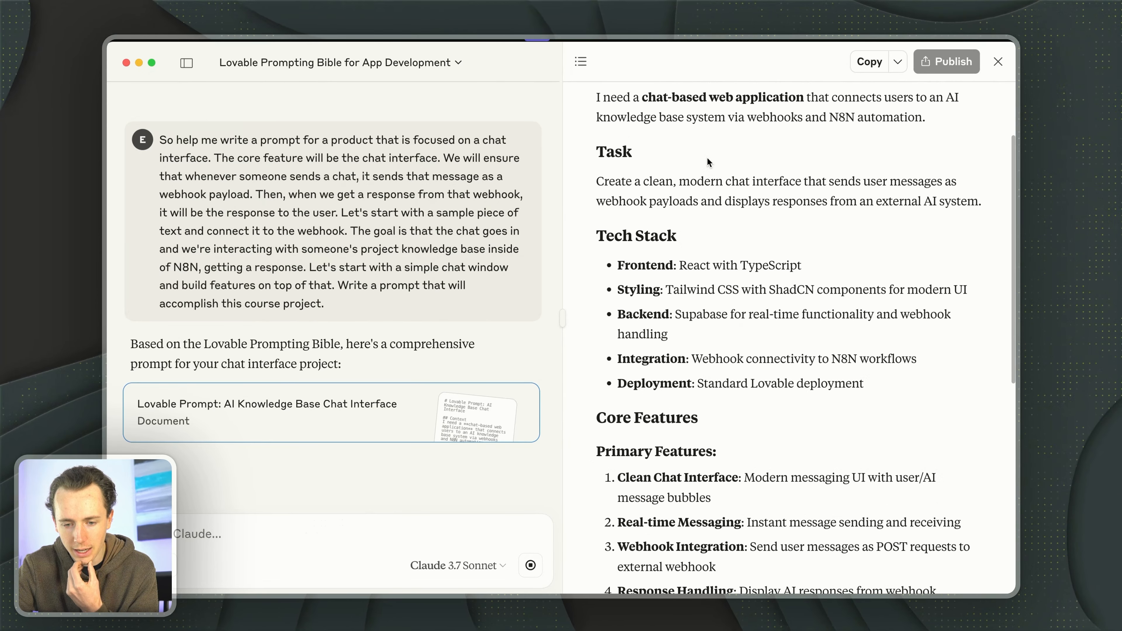
{"action": "left_click_drag", "start_coordinate": [636, 164], "coordinate": [756, 267]}
{"action": "scroll", "coordinate": [757, 269], "scroll_direction": "down", "scroll_amount": 5}
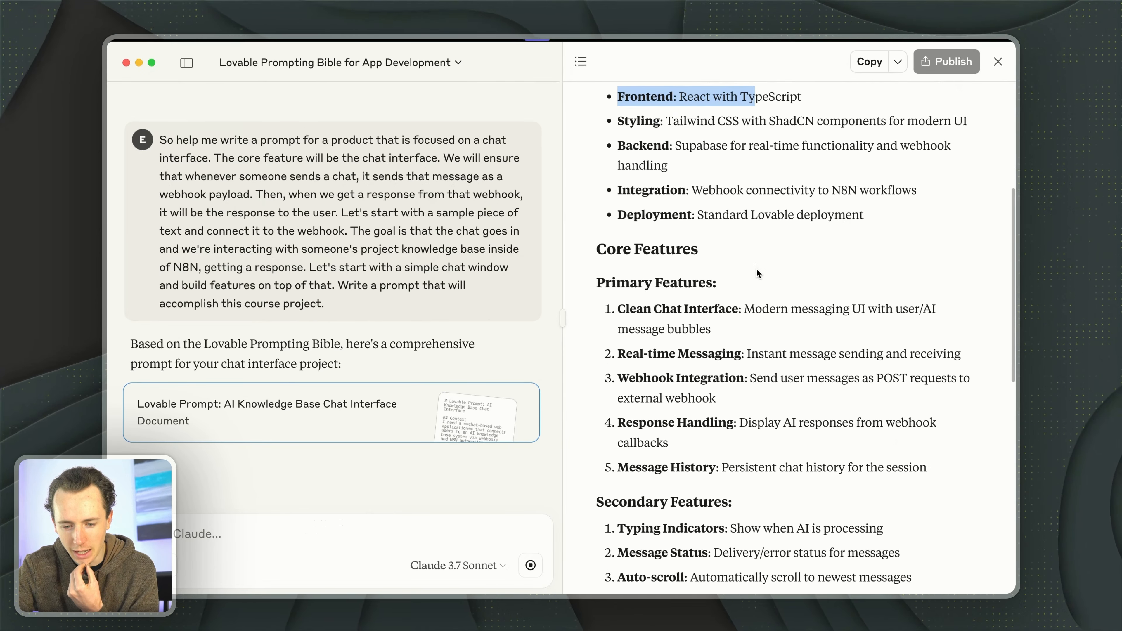
{"action": "scroll", "coordinate": [757, 273], "scroll_direction": "down", "scroll_amount": 1}
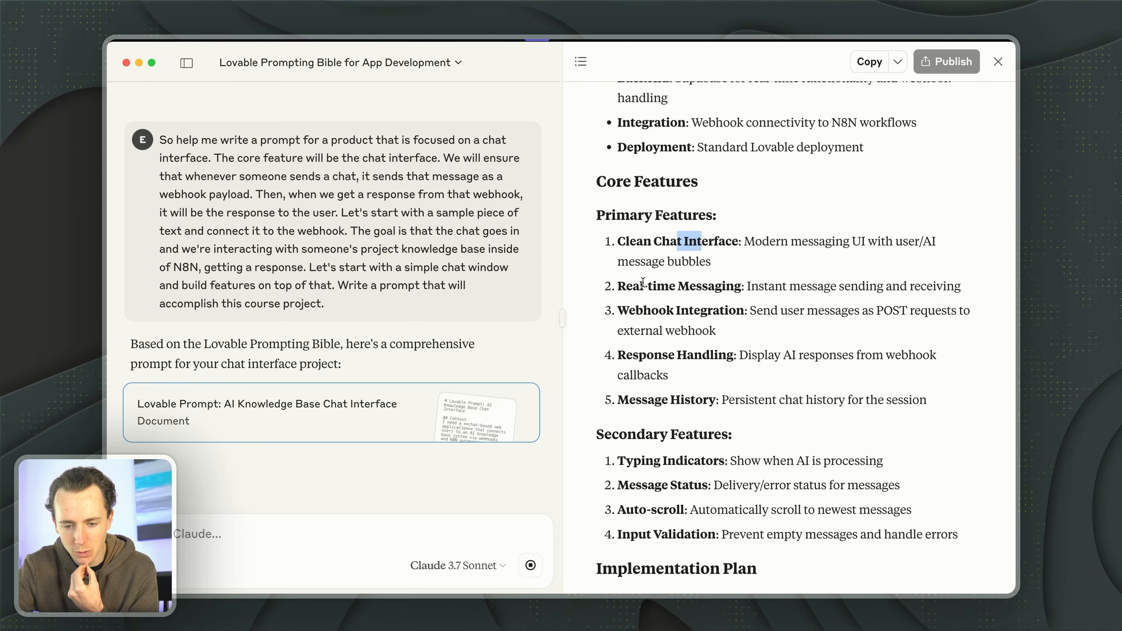
{"action": "double_click", "coordinate": [647, 310]}
{"action": "scroll", "coordinate": [640, 296], "scroll_direction": "down", "scroll_amount": 5}
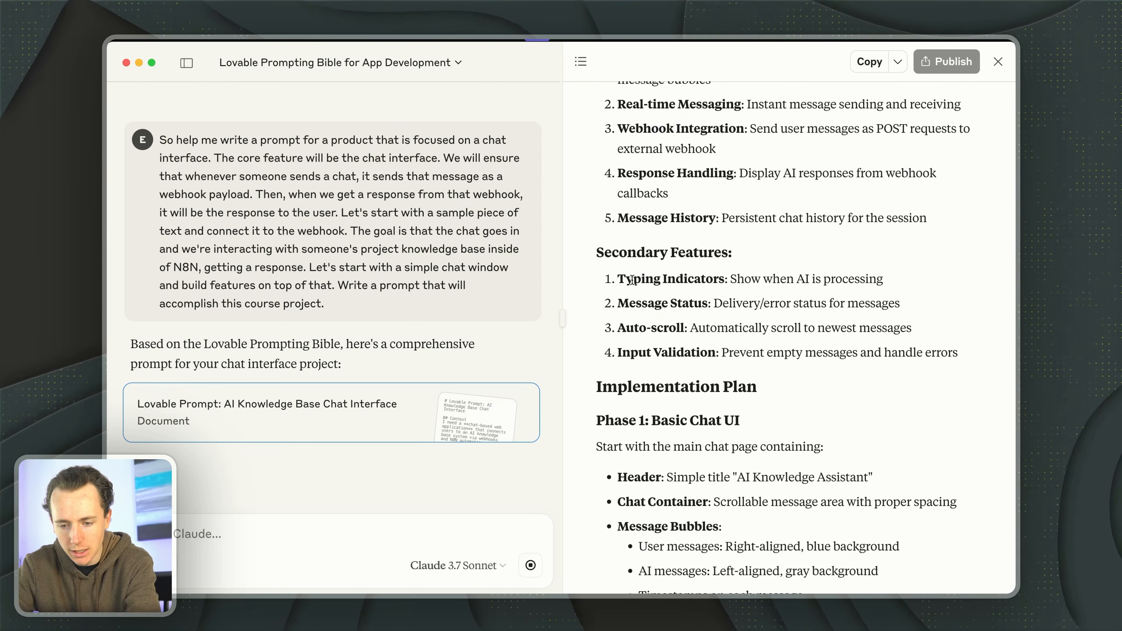
- Review the generated prompt's mobile-first guidelines, webhook configuration, error handling, constraints and starting point
{"action": "scroll", "coordinate": [691, 279], "scroll_direction": "down", "scroll_amount": 20}
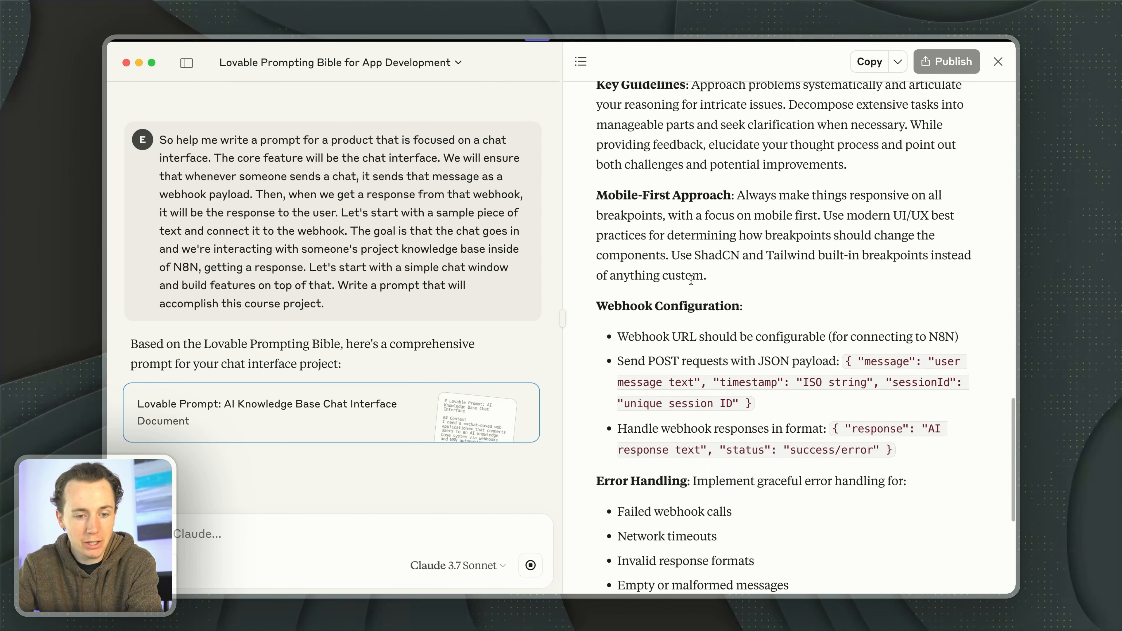
{"action": "scroll", "coordinate": [691, 278], "scroll_direction": "down", "scroll_amount": 10}
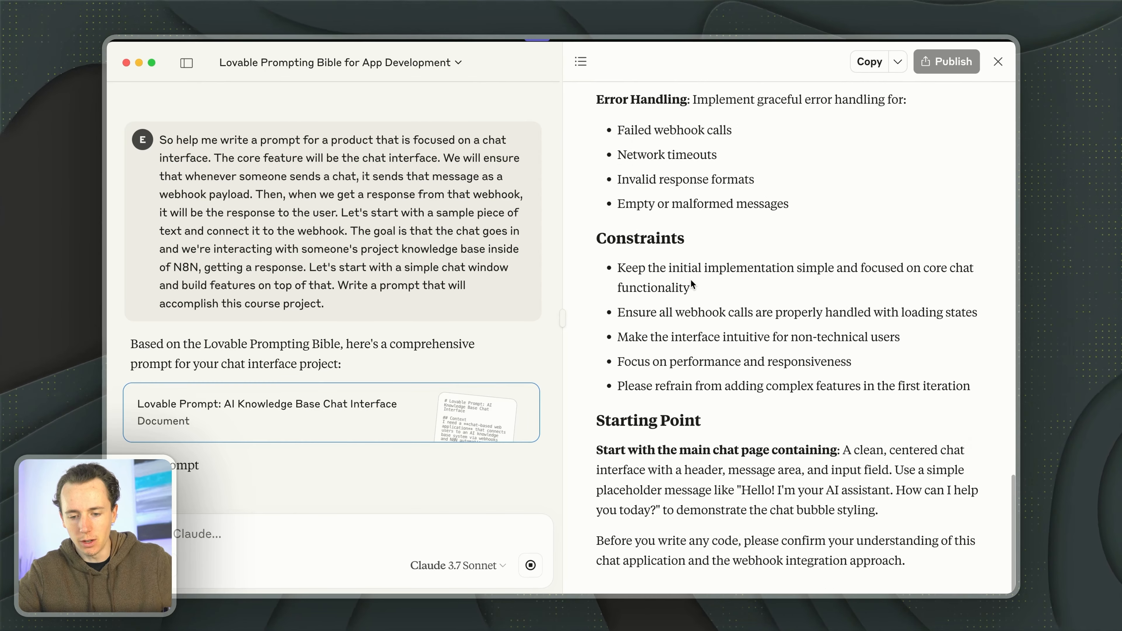
{"action": "scroll", "coordinate": [654, 353], "scroll_direction": "up", "scroll_amount": 20}
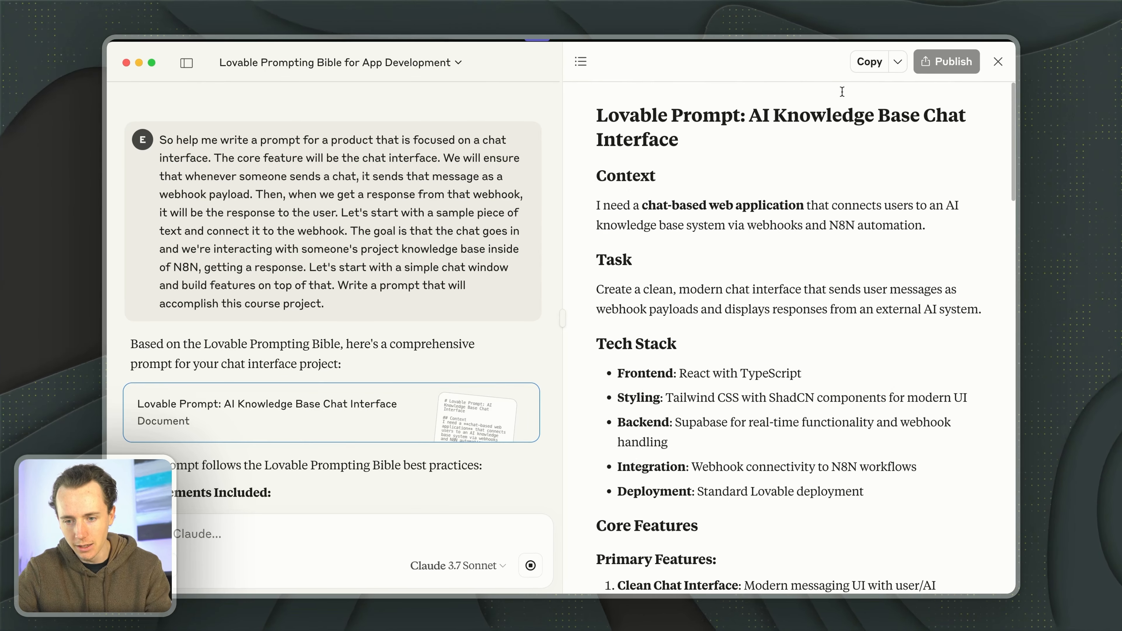
{"action": "scroll", "coordinate": [812, 302], "scroll_direction": "down", "scroll_amount": 20}
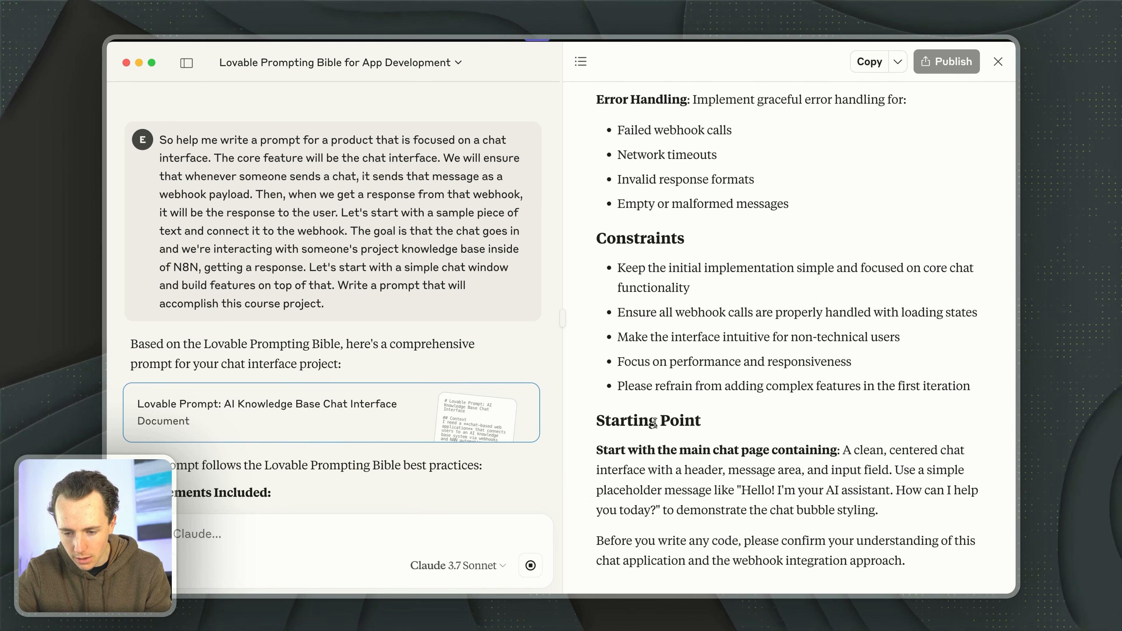
{"action": "left_click_drag", "start_coordinate": [643, 418], "coordinate": [724, 470]}
{"action": "left_click", "coordinate": [788, 337]}
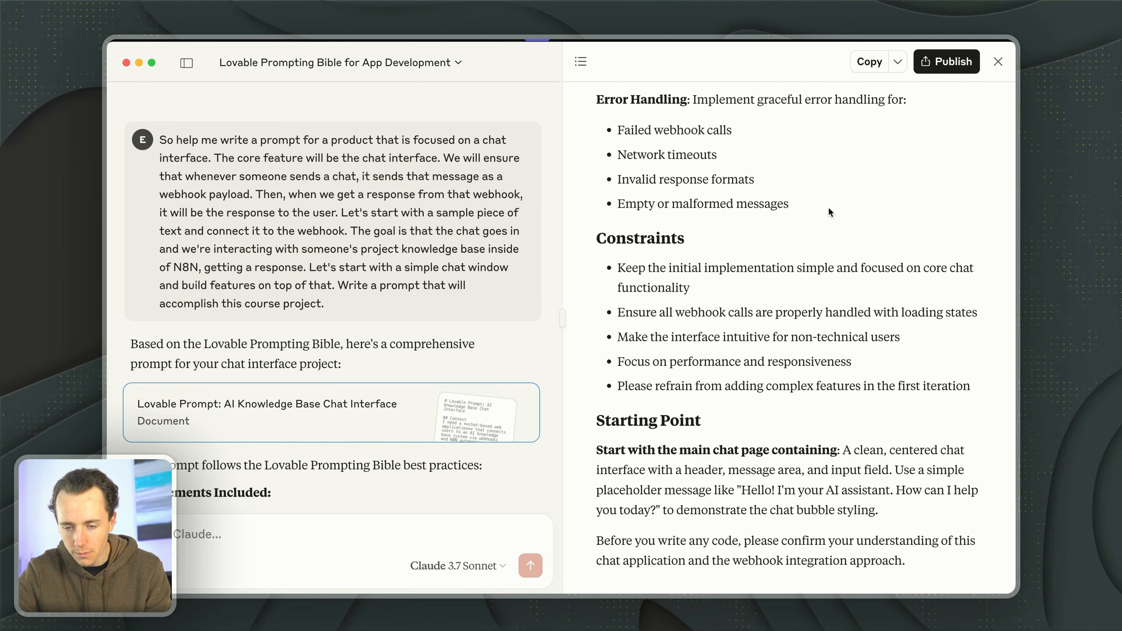
- Copy the generated prompt, switch to the Lovable home page in the Arc browser, paste it into the project prompt and submit it
{"action": "key", "text": "super+Tab"}
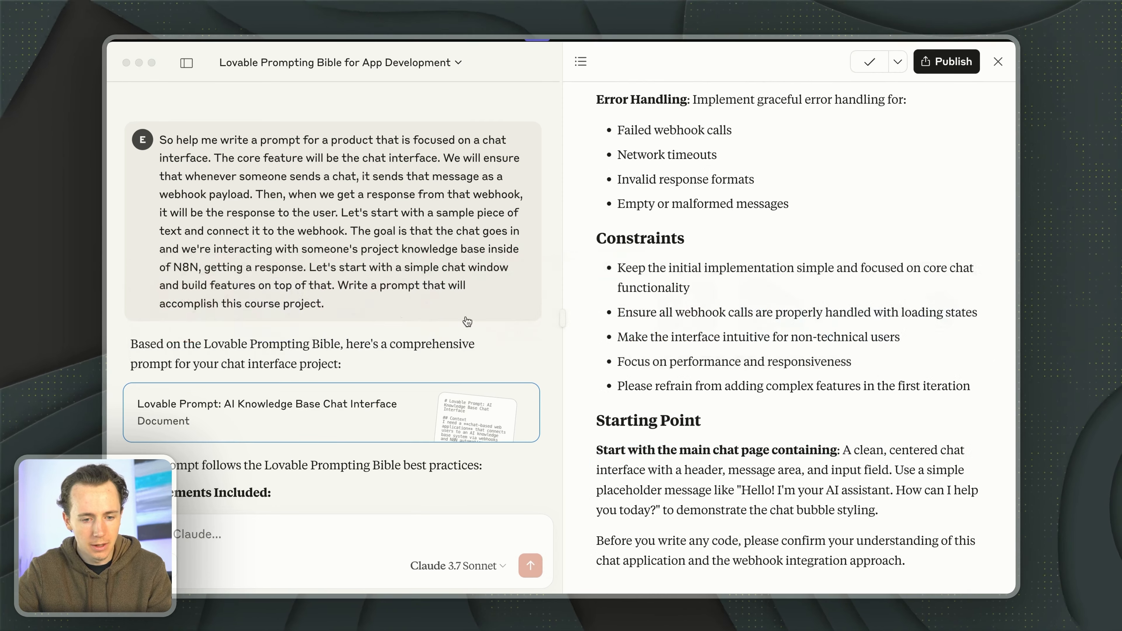
{"action": "key", "text": "ctrl+Tab"}
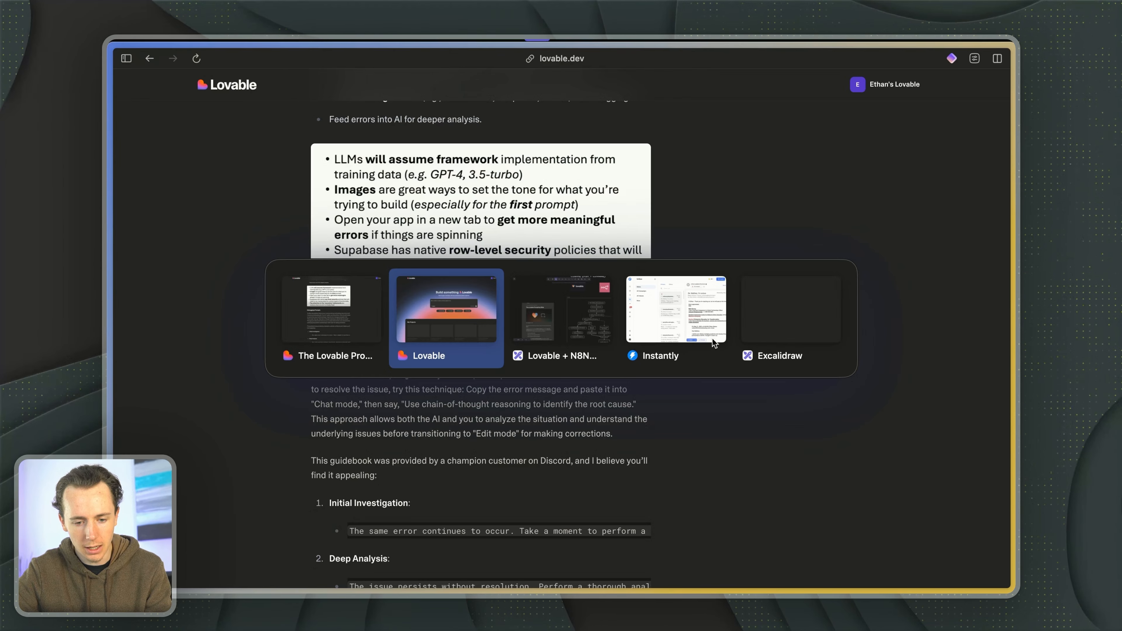
{"action": "key", "text": "super+v"}
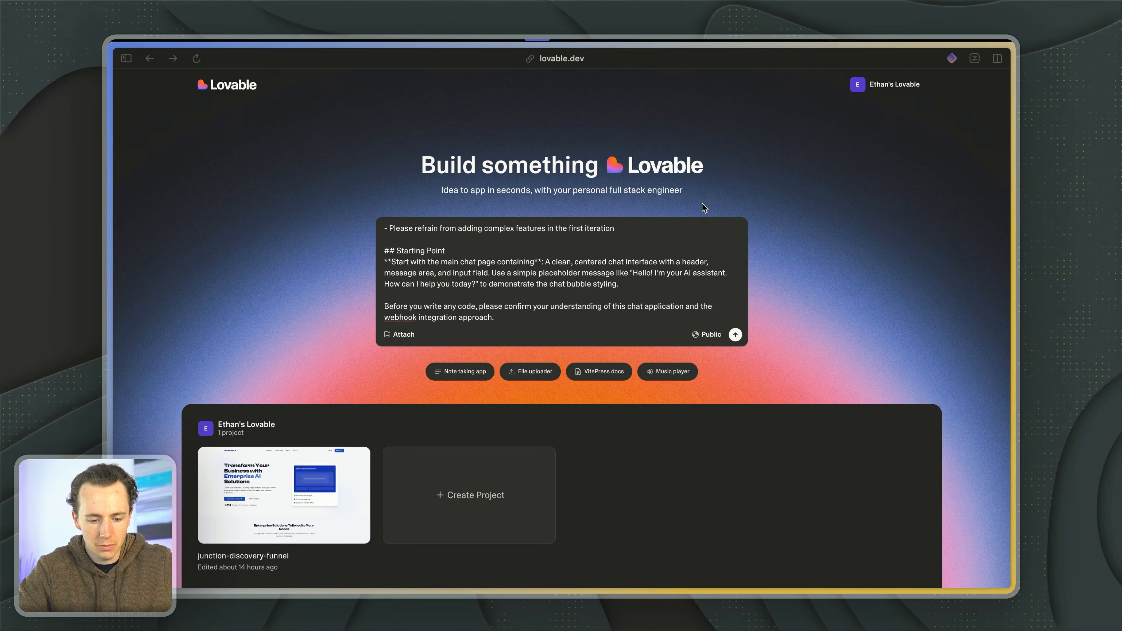
{"action": "key", "text": "Return"}
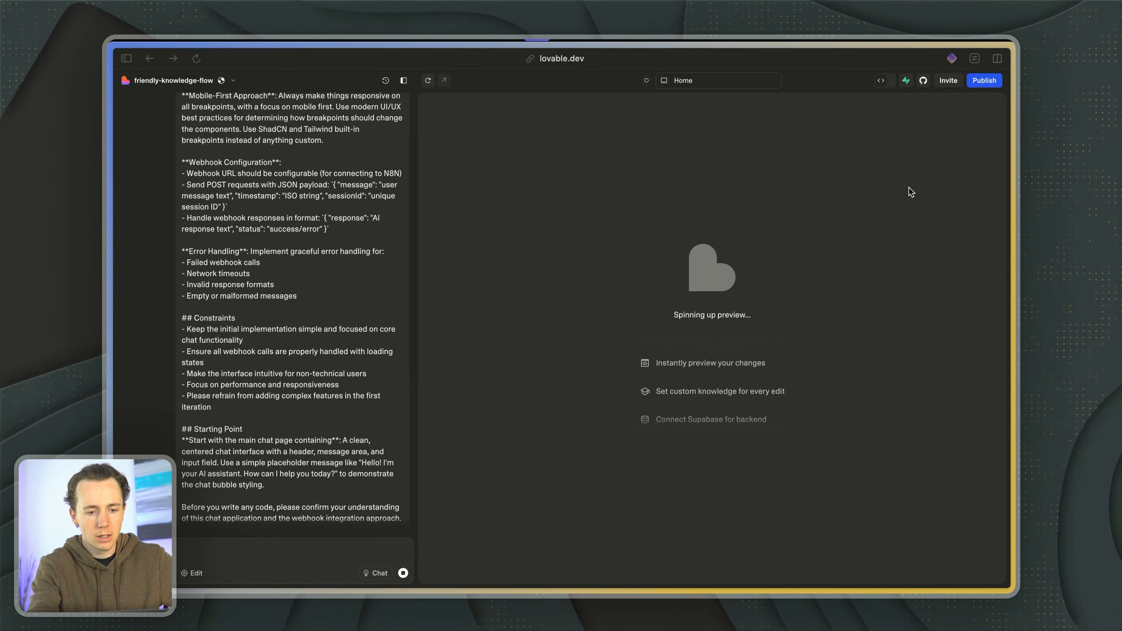
- Look over the submitted prompt in the new Lovable project's chat while the preview is being built
{"action": "scroll", "coordinate": [327, 278], "scroll_direction": "up", "scroll_amount": 10}
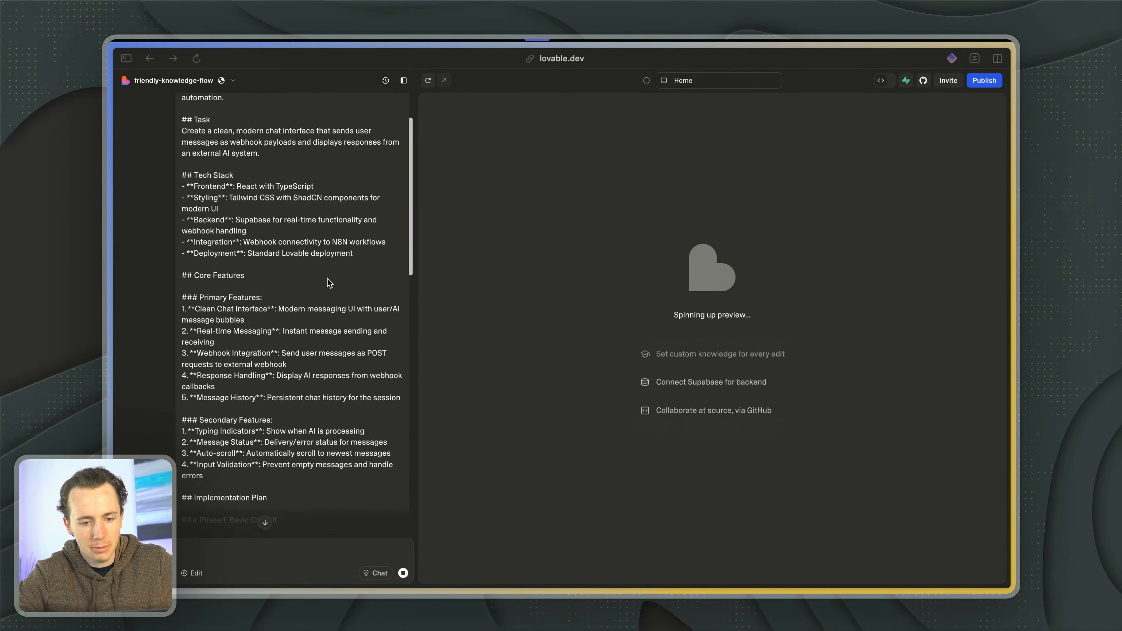
{"action": "scroll", "coordinate": [327, 278], "scroll_direction": "up", "scroll_amount": 3}
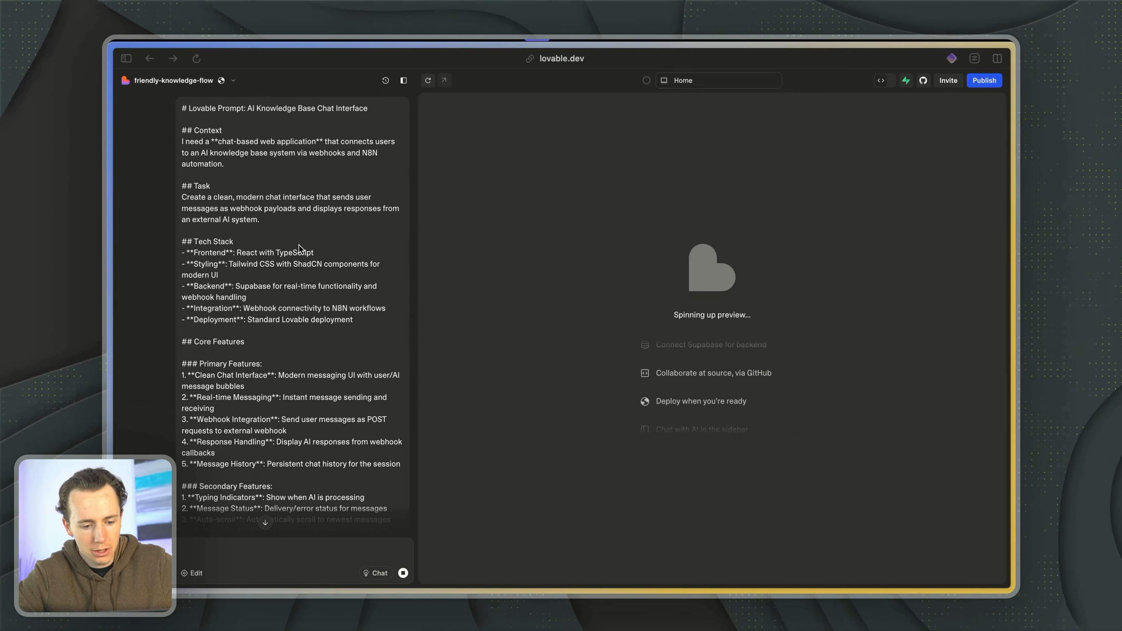
{"action": "scroll", "coordinate": [299, 244], "scroll_direction": "down", "scroll_amount": 15}
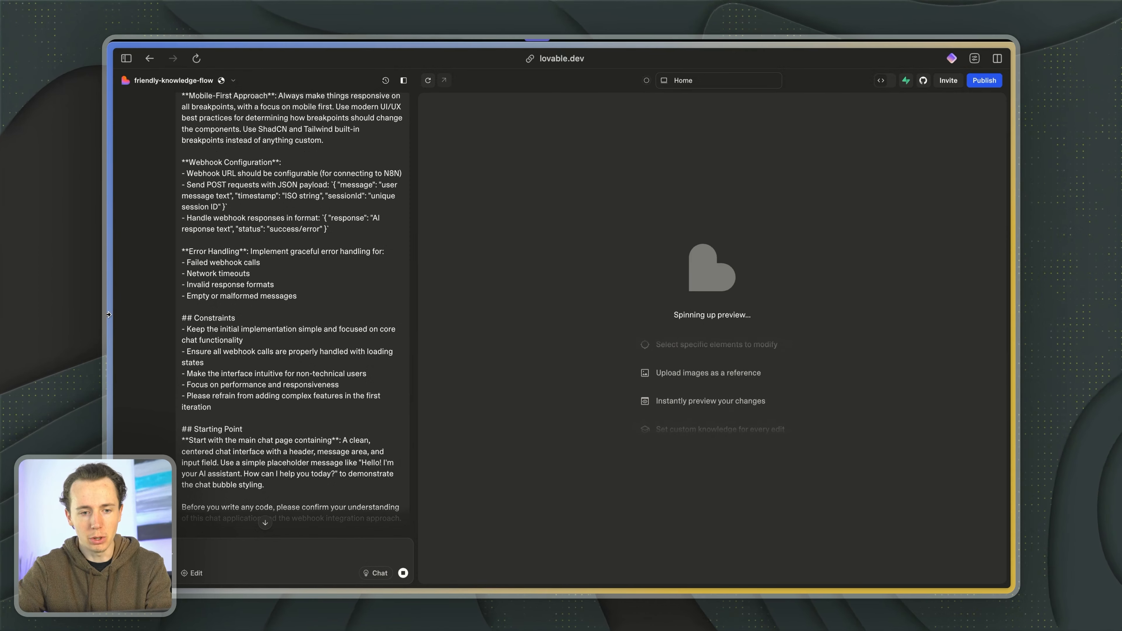
- Open the n8n cloud site and sign in with the account email and password from a saved login
{"action": "mouse_move", "coordinate": [111, 247]}
{"action": "left_click", "coordinate": [278, 120]}
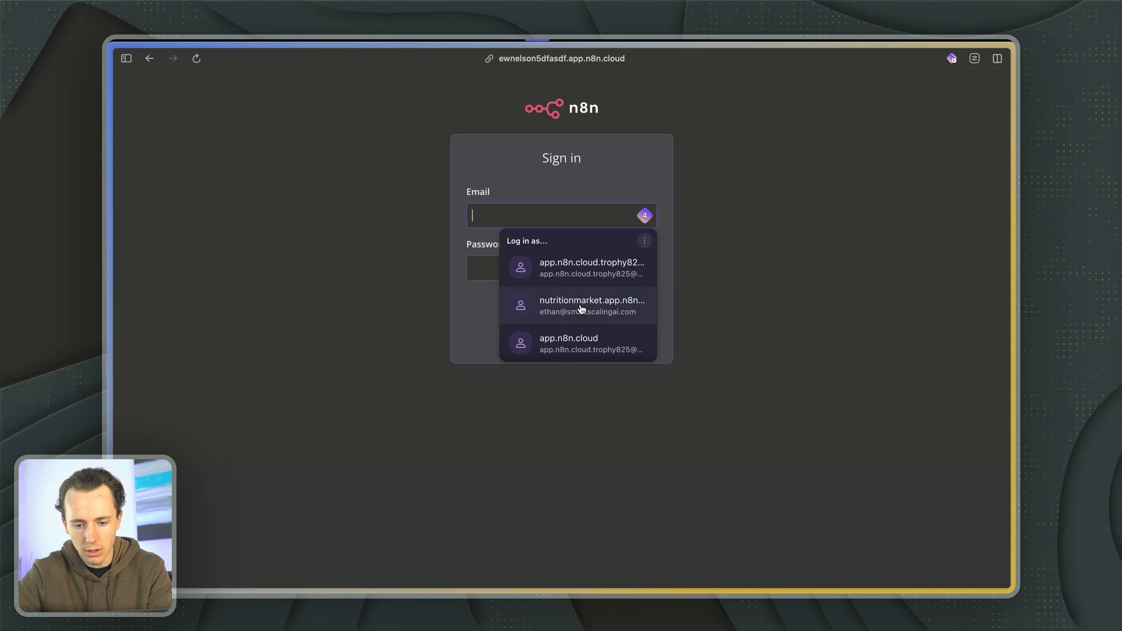
{"action": "left_click", "coordinate": [570, 276]}
{"action": "left_click", "coordinate": [553, 309]}
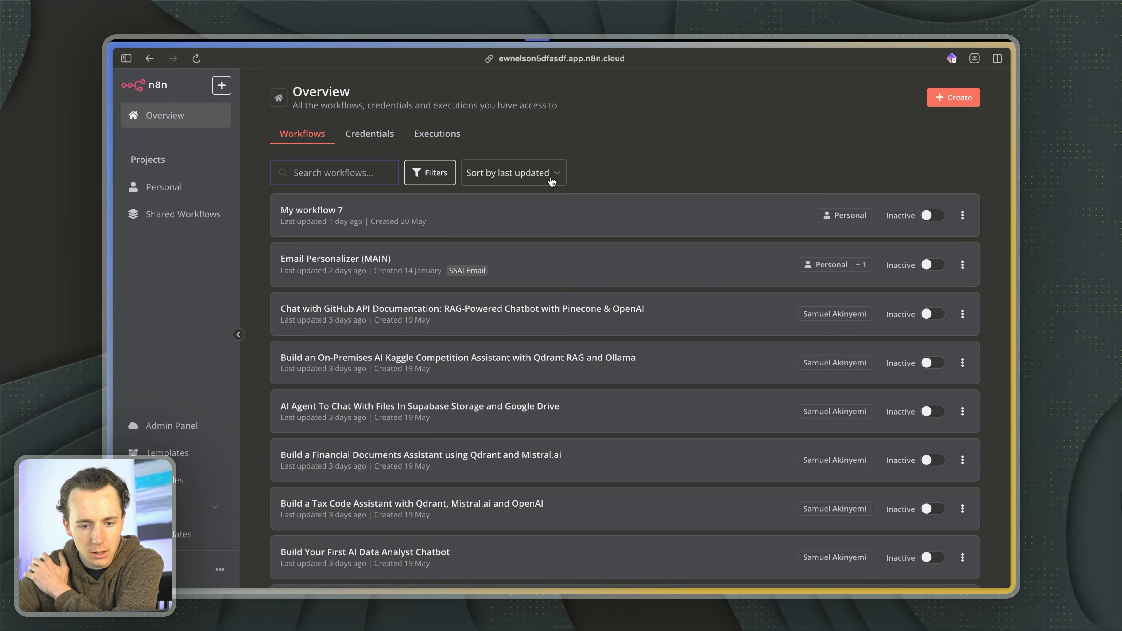
- Create a new workflow in the Personal project
{"action": "left_click", "coordinate": [949, 98]}
{"action": "mouse_move", "coordinate": [885, 127]}
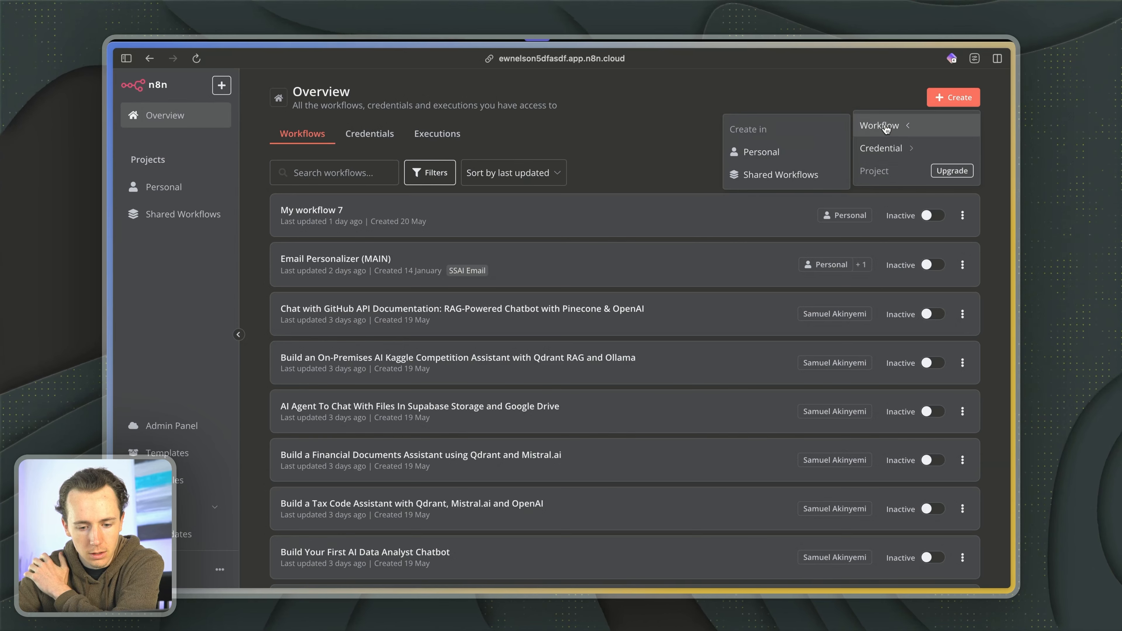
{"action": "left_click", "coordinate": [786, 153]}
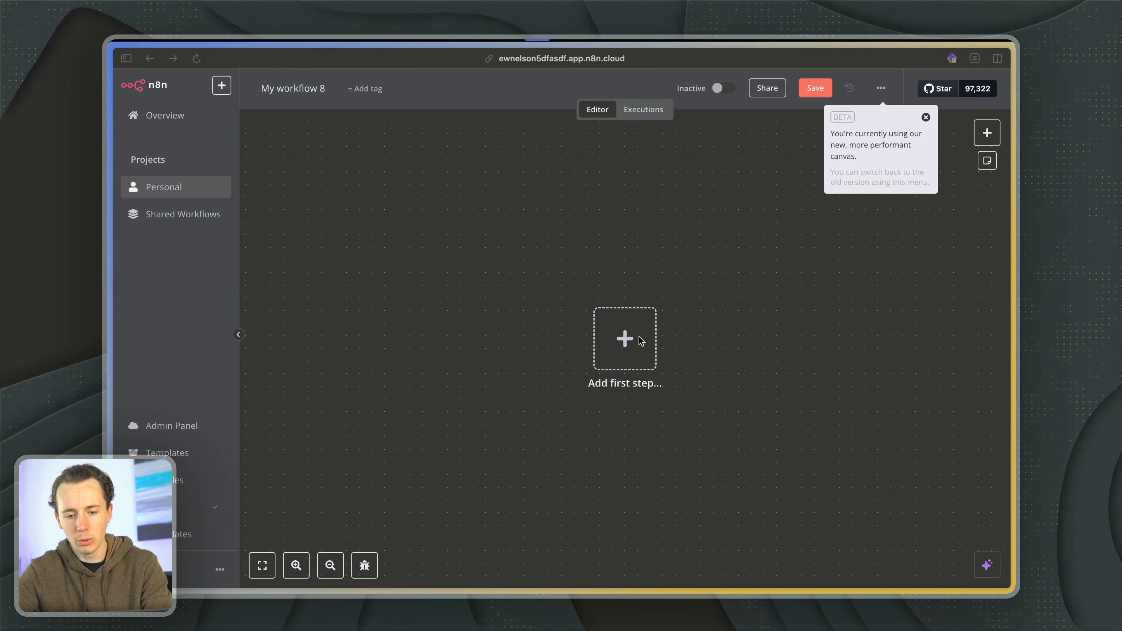
- Add a Webhook trigger as the workflow's first step and dismiss the beta canvas notice
{"action": "scroll", "coordinate": [641, 344], "scroll_direction": "right", "scroll_amount": 1}
{"action": "left_click", "coordinate": [579, 339]}
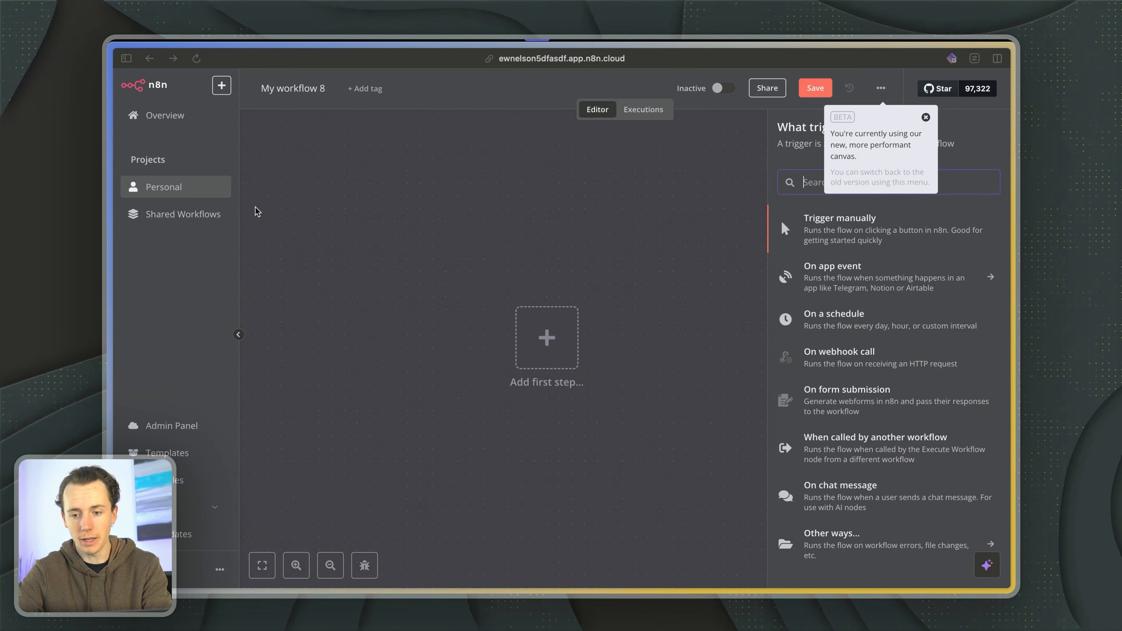
{"action": "left_click", "coordinate": [925, 117]}
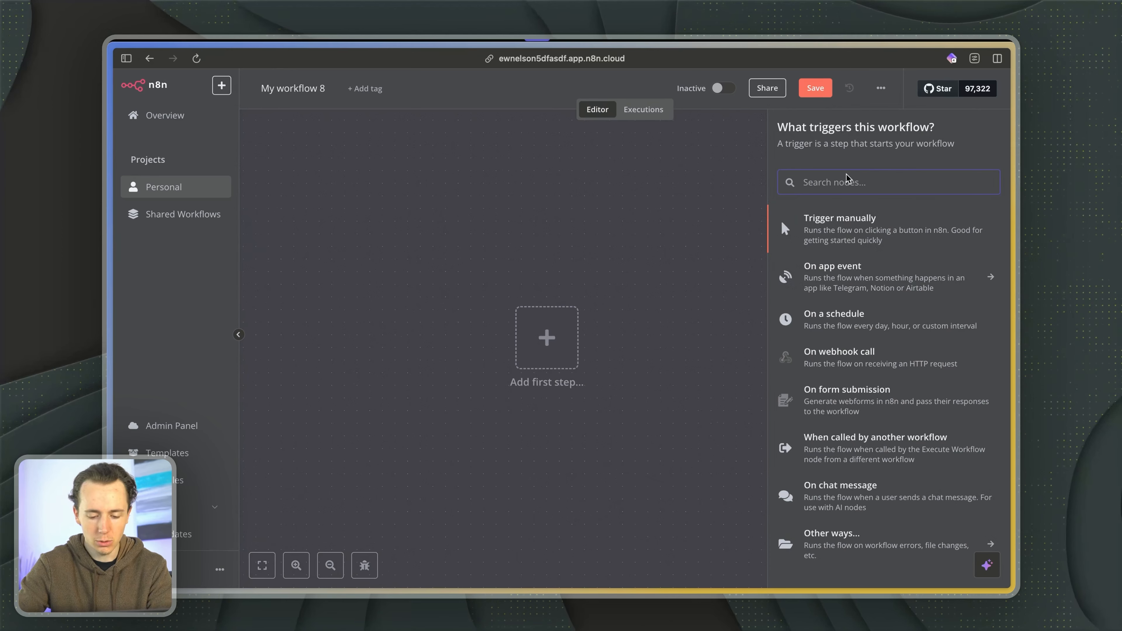
{"action": "type", "text": "webhook"}
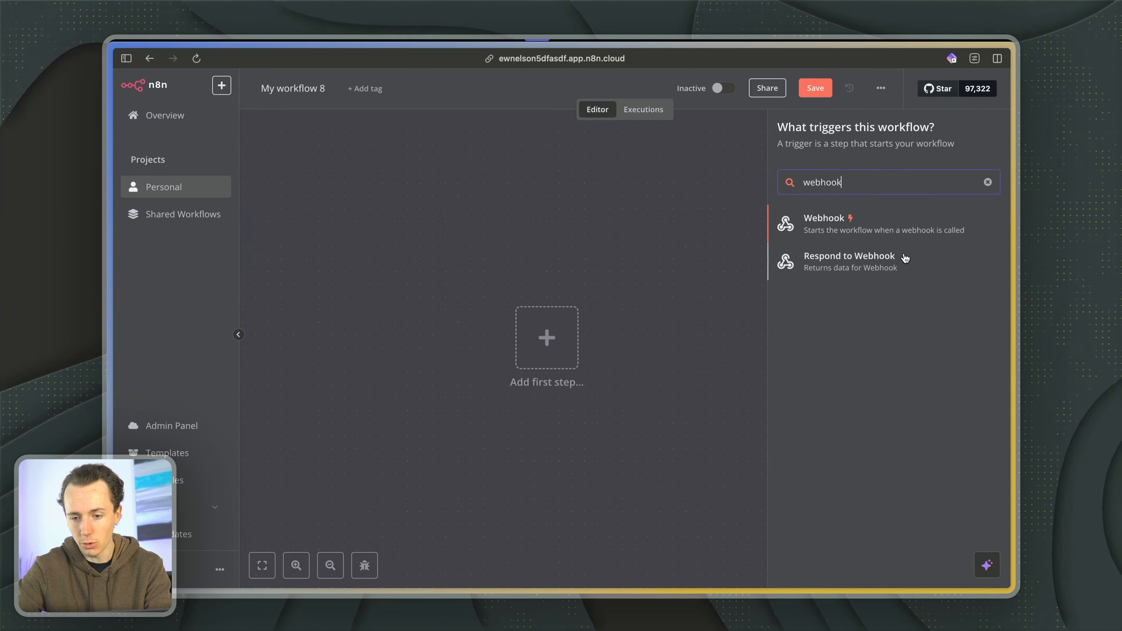
{"action": "left_click", "coordinate": [882, 232]}
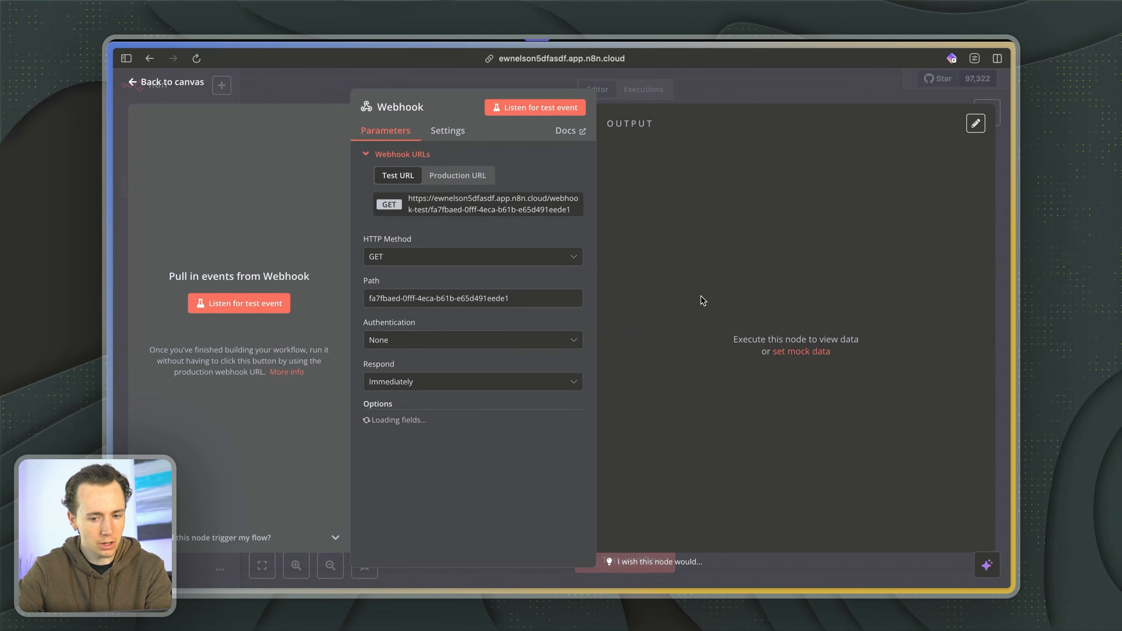
- Show the Webhook node's production URL and set HTTP Method to POST, Authentication to None and Respond to Using 'Respond to Webhook' Node
{"action": "left_click", "coordinate": [440, 177]}
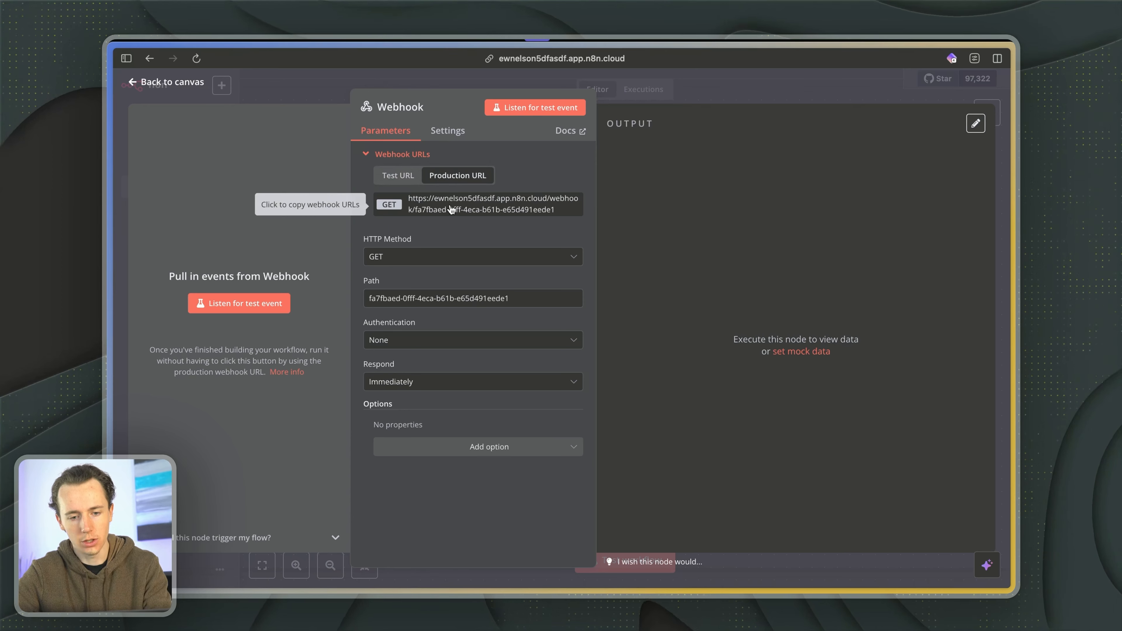
{"action": "left_click", "coordinate": [443, 258]}
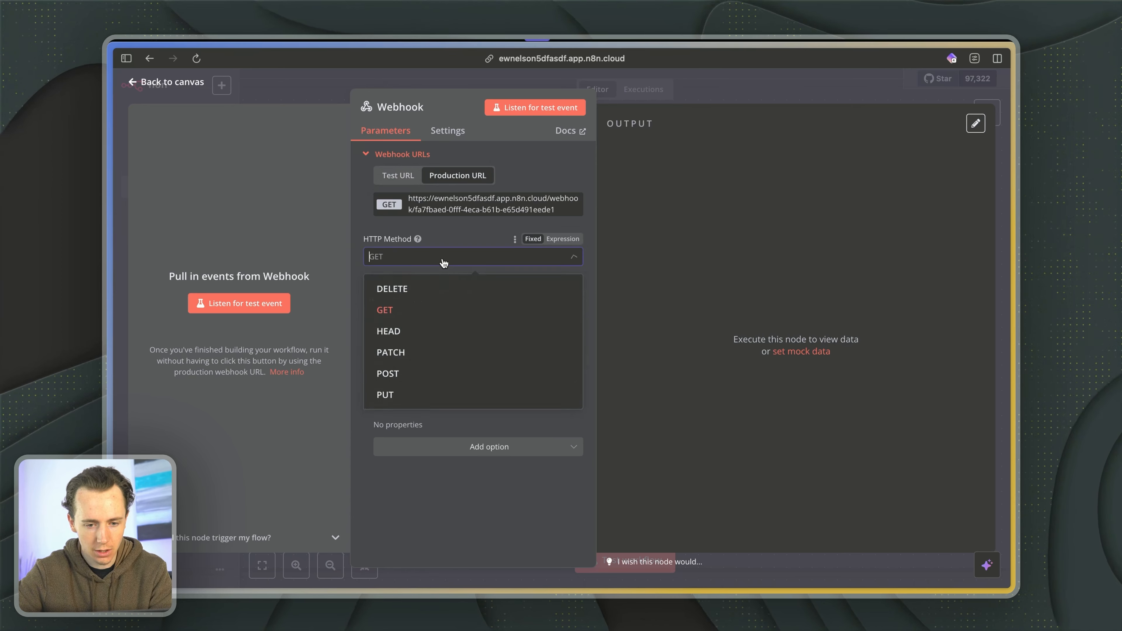
{"action": "left_click", "coordinate": [423, 372]}
{"action": "left_click", "coordinate": [439, 348]}
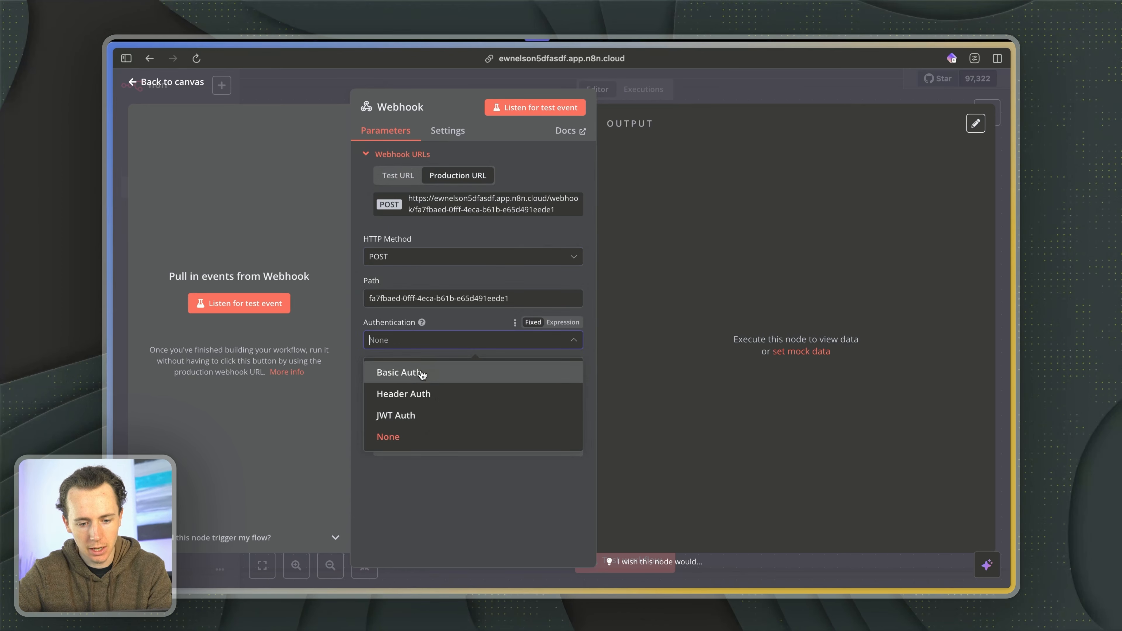
{"action": "left_click", "coordinate": [408, 439]}
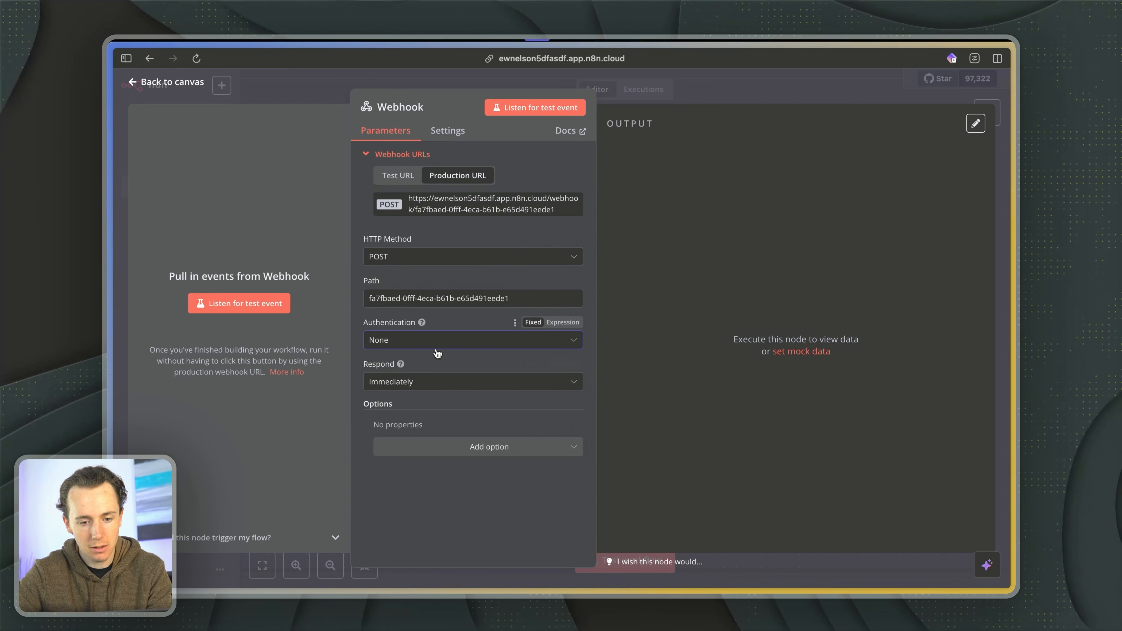
{"action": "left_click", "coordinate": [439, 383]}
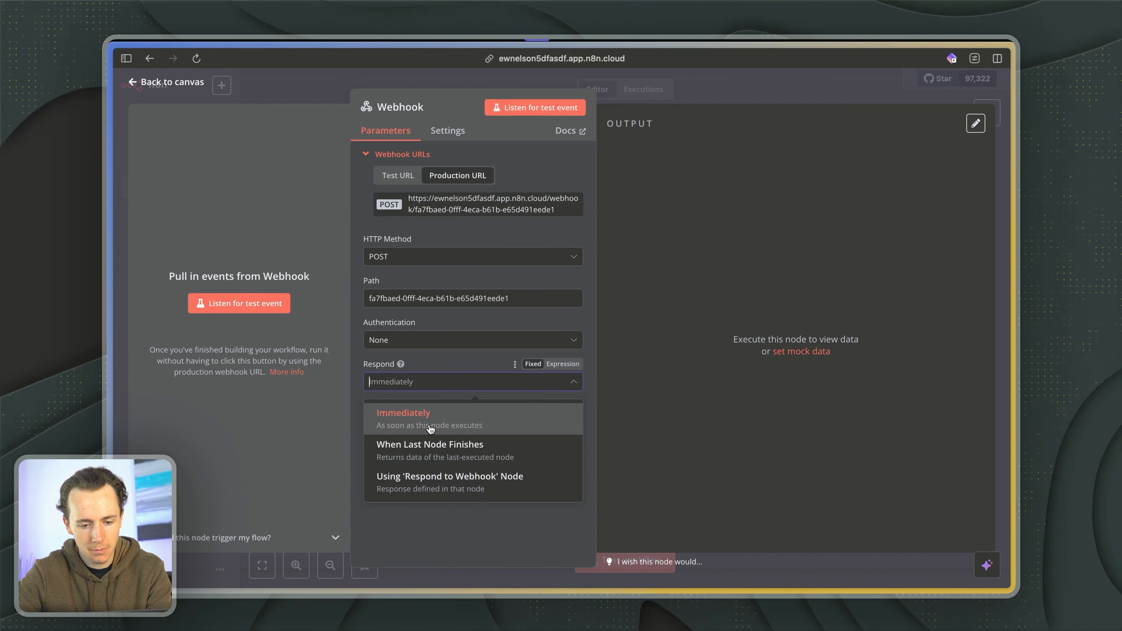
{"action": "left_click", "coordinate": [420, 479]}
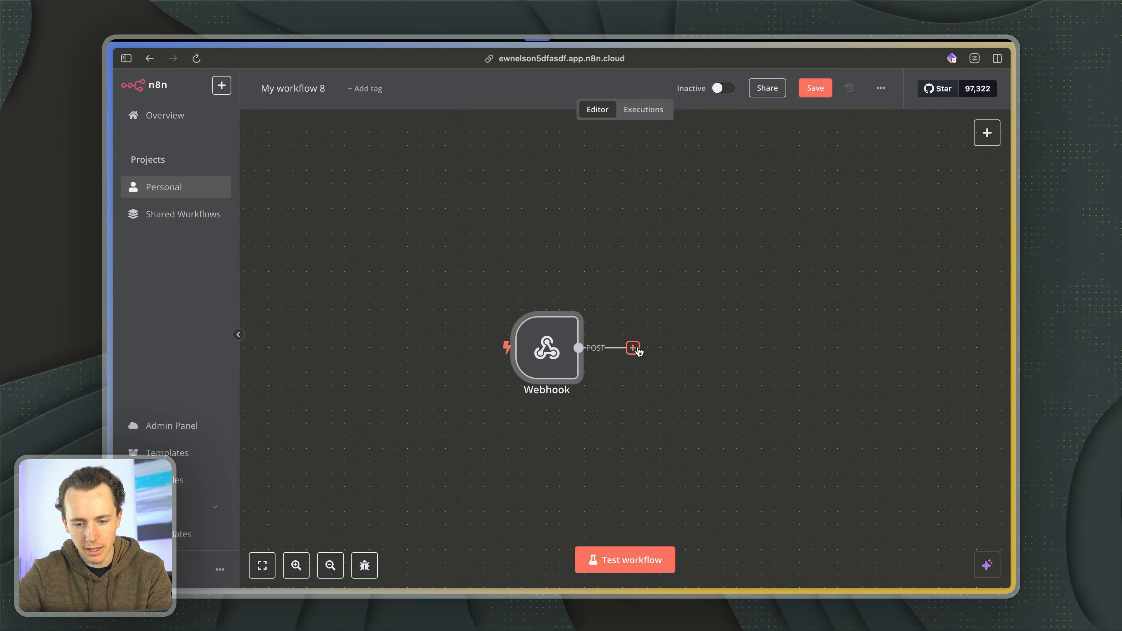
- Search for a response node and add Respond to Webhook after the Webhook trigger
{"action": "left_click", "coordinate": [633, 348]}
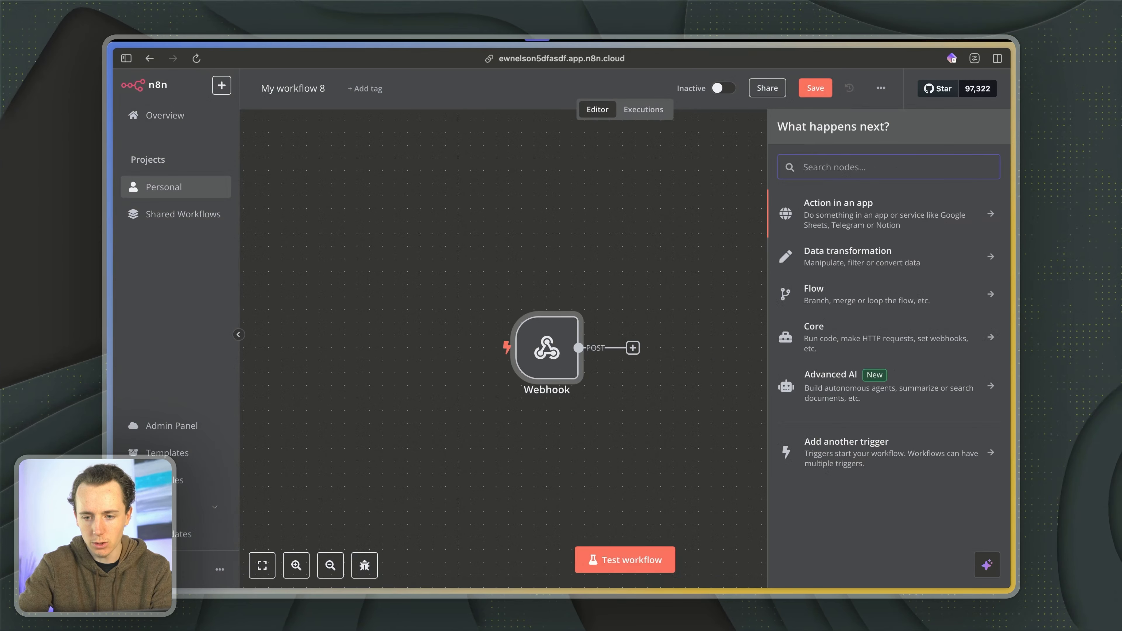
{"action": "type", "text": "blank"}
{"action": "type", "text": "empty"}
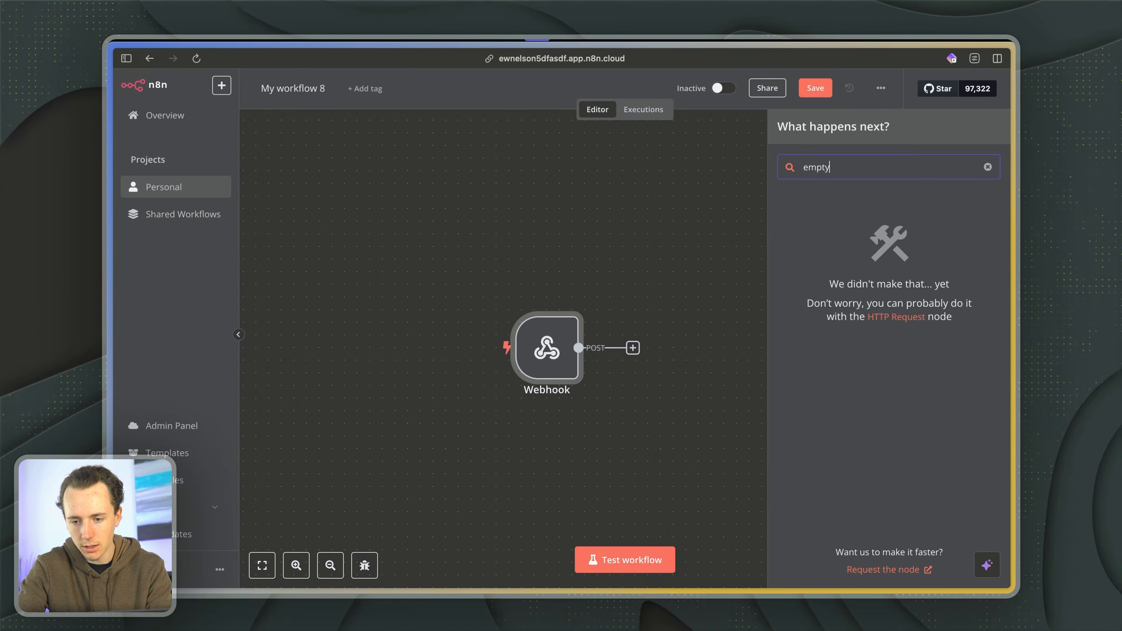
{"action": "type", "text": "repsond"}
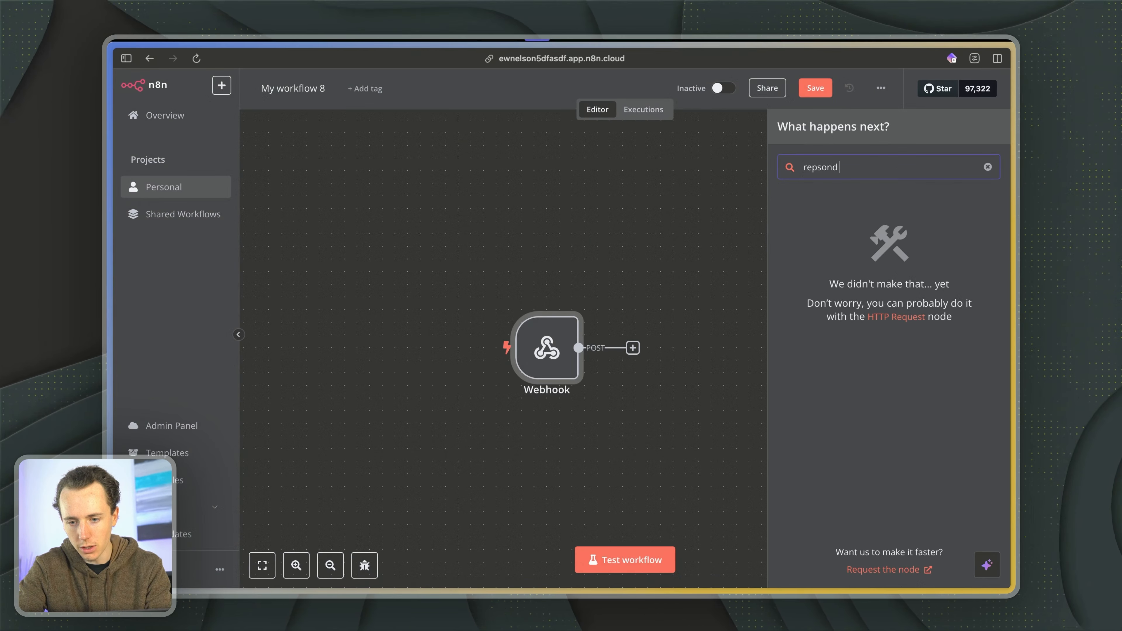
{"action": "key", "text": "alt+BackSpace"}
{"action": "type", "text": "respon"}
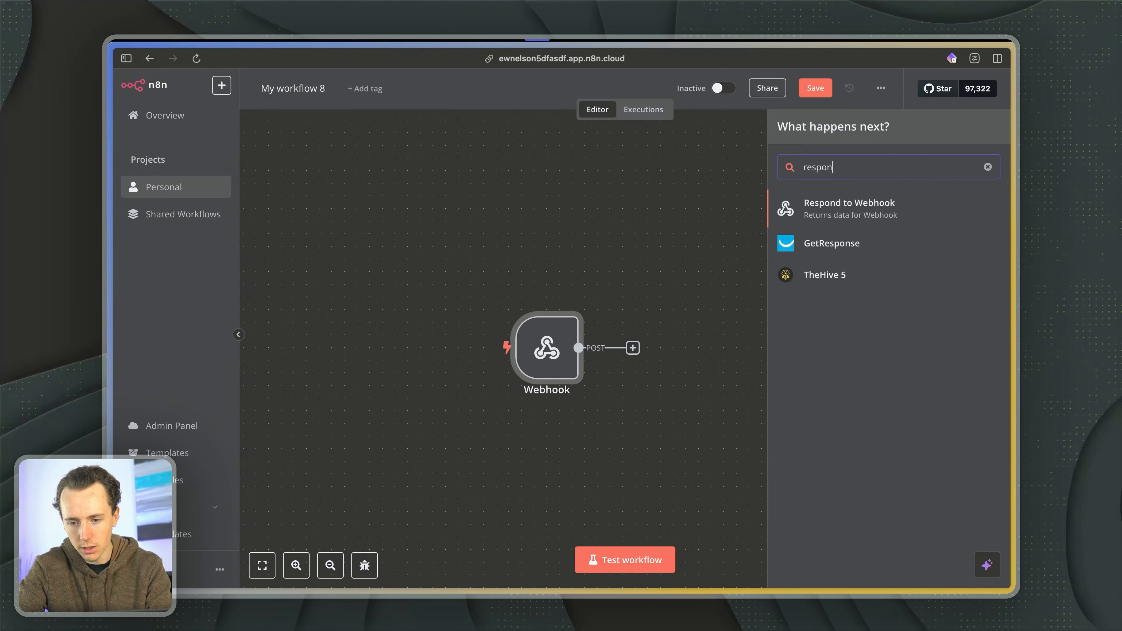
{"action": "left_click", "coordinate": [825, 219]}
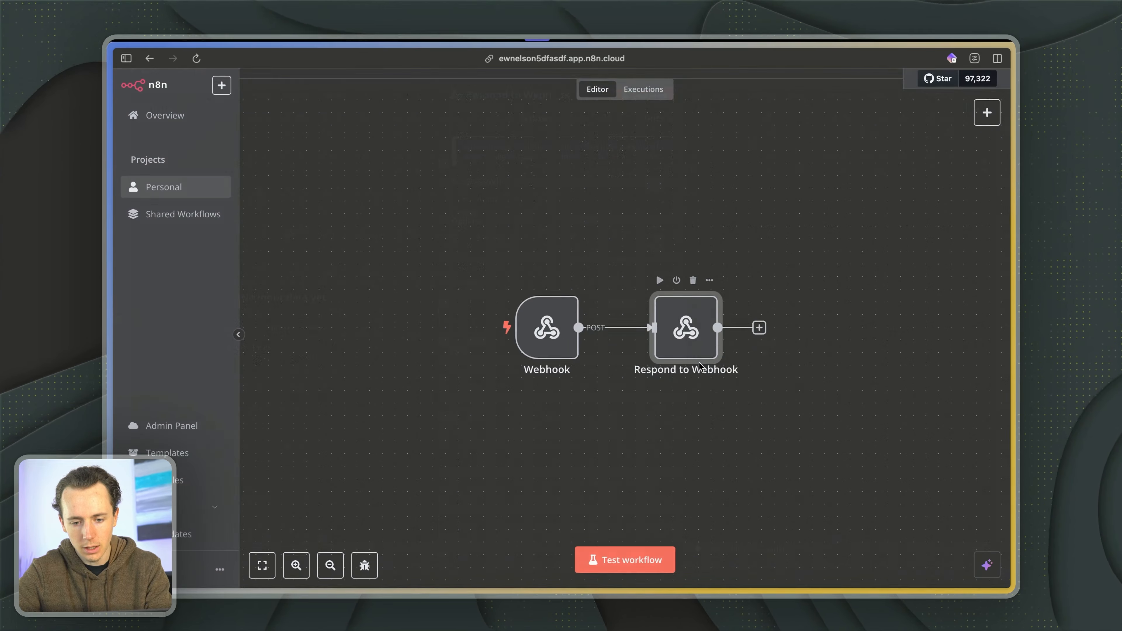
- Open the Respond to Webhook node and examine its response types and additional options
{"action": "double_click", "coordinate": [700, 367]}
{"action": "left_click", "coordinate": [530, 212]}
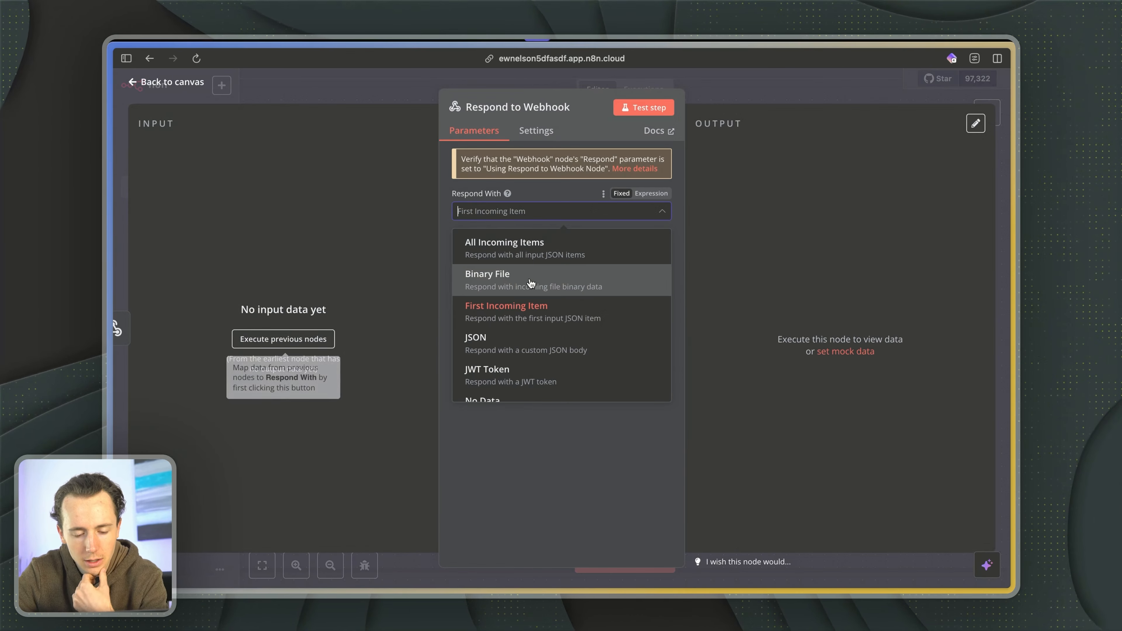
{"action": "scroll", "coordinate": [530, 291], "scroll_direction": "down", "scroll_amount": 3}
{"action": "scroll", "coordinate": [530, 300], "scroll_direction": "up", "scroll_amount": 3}
{"action": "left_click", "coordinate": [529, 306]}
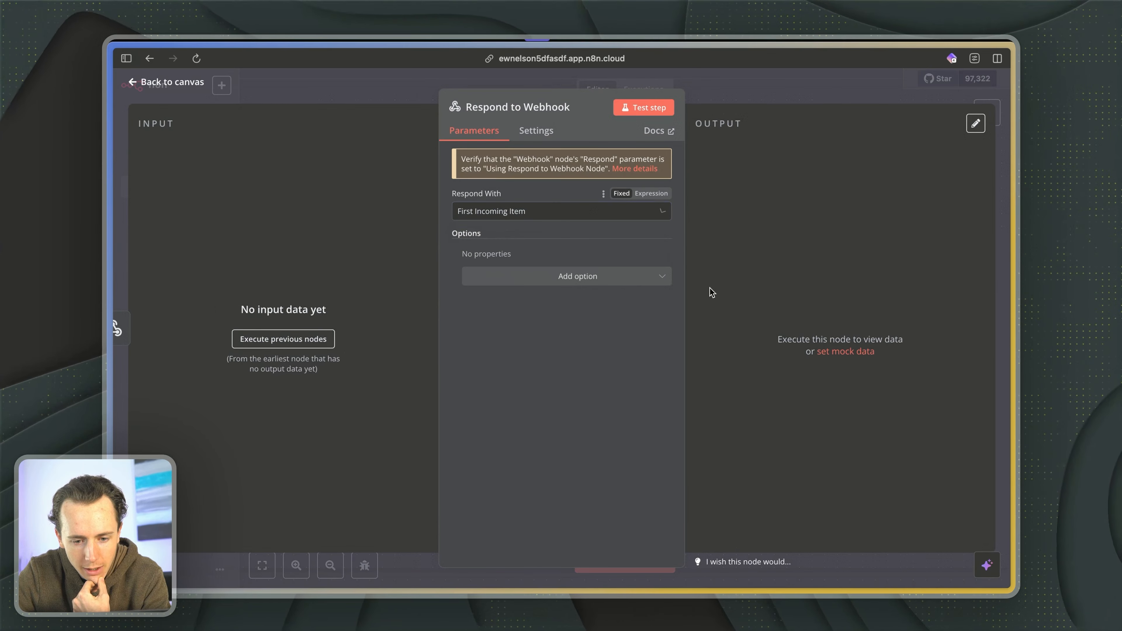
{"action": "left_click", "coordinate": [638, 283]}
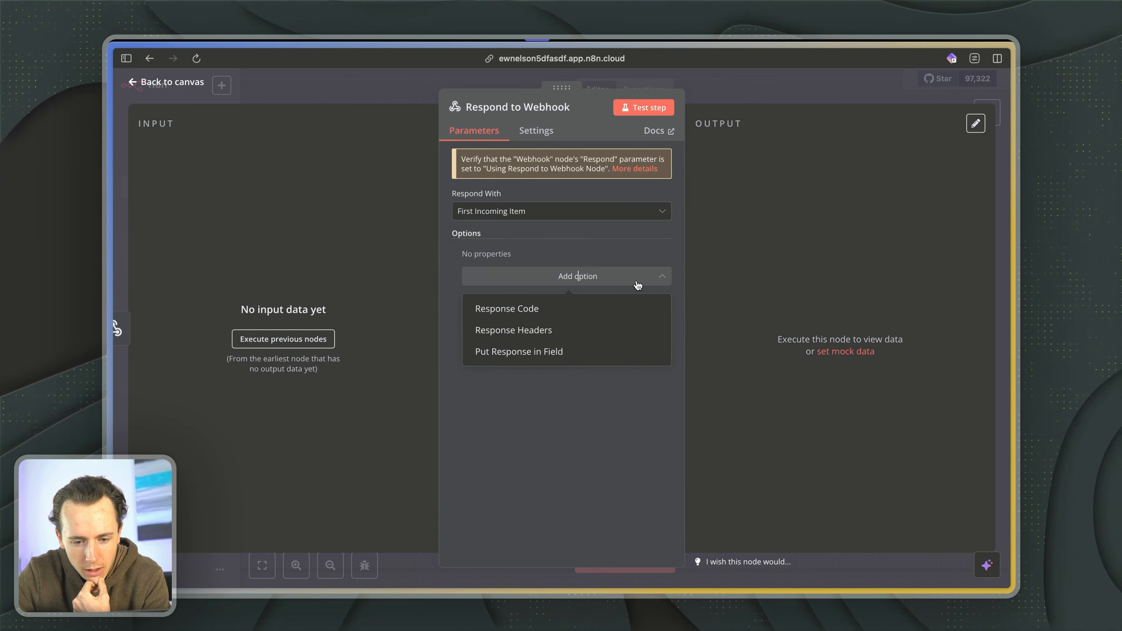
{"action": "left_click", "coordinate": [642, 249]}
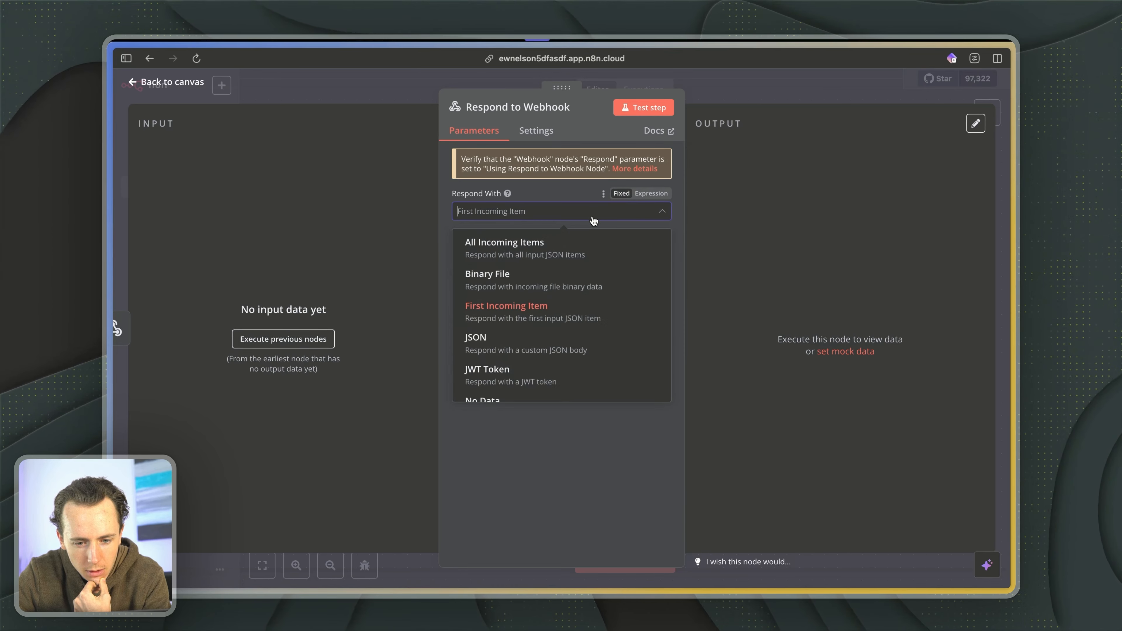
- Try Text as the Respond to Webhook node's response type and inspect its response body field
{"action": "scroll", "coordinate": [592, 237], "scroll_direction": "down", "scroll_amount": 3}
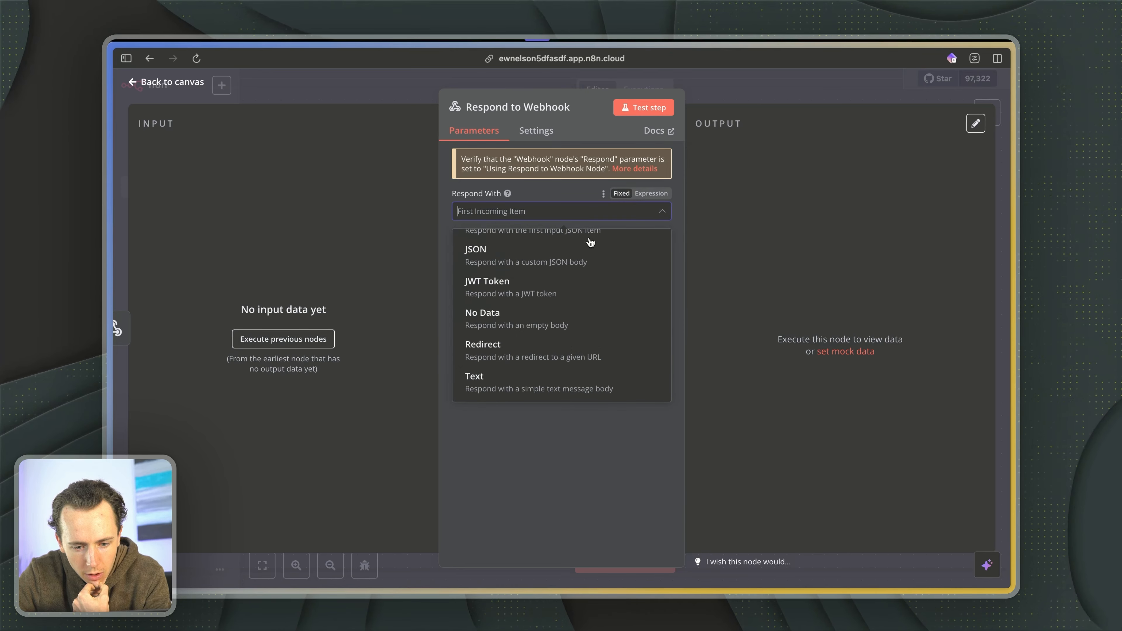
{"action": "left_click", "coordinate": [525, 389]}
{"action": "left_click", "coordinate": [599, 289]}
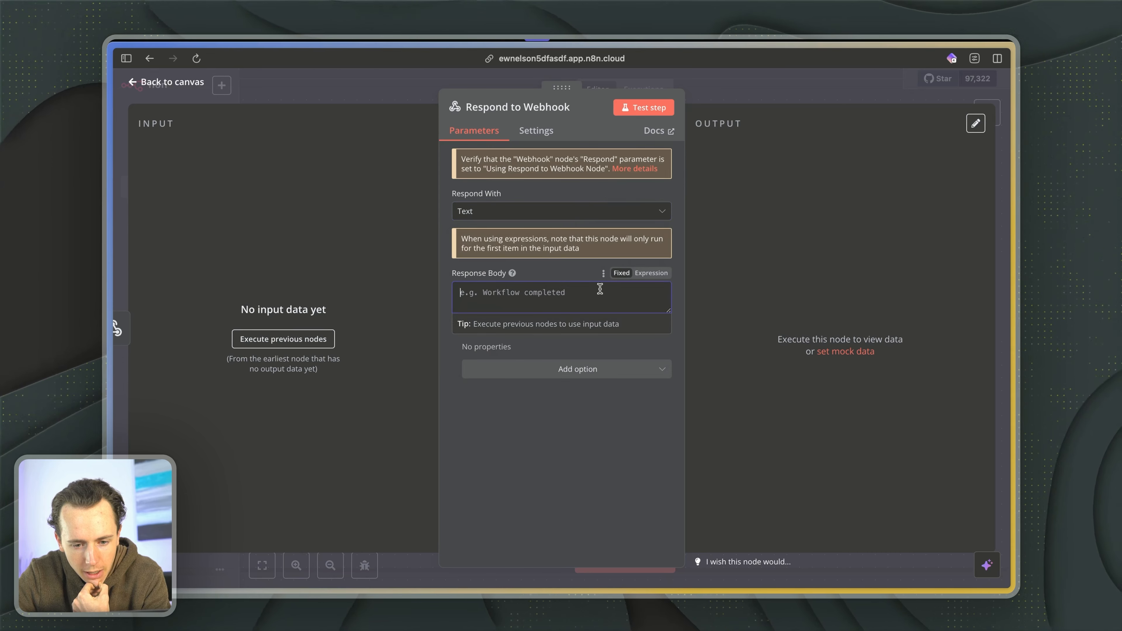
- Set the Respond to Webhook node to respond with All Incoming Items and return to the canvas
{"action": "left_click", "coordinate": [544, 216]}
{"action": "scroll", "coordinate": [514, 248], "scroll_direction": "up", "scroll_amount": 3}
{"action": "left_click", "coordinate": [509, 248]}
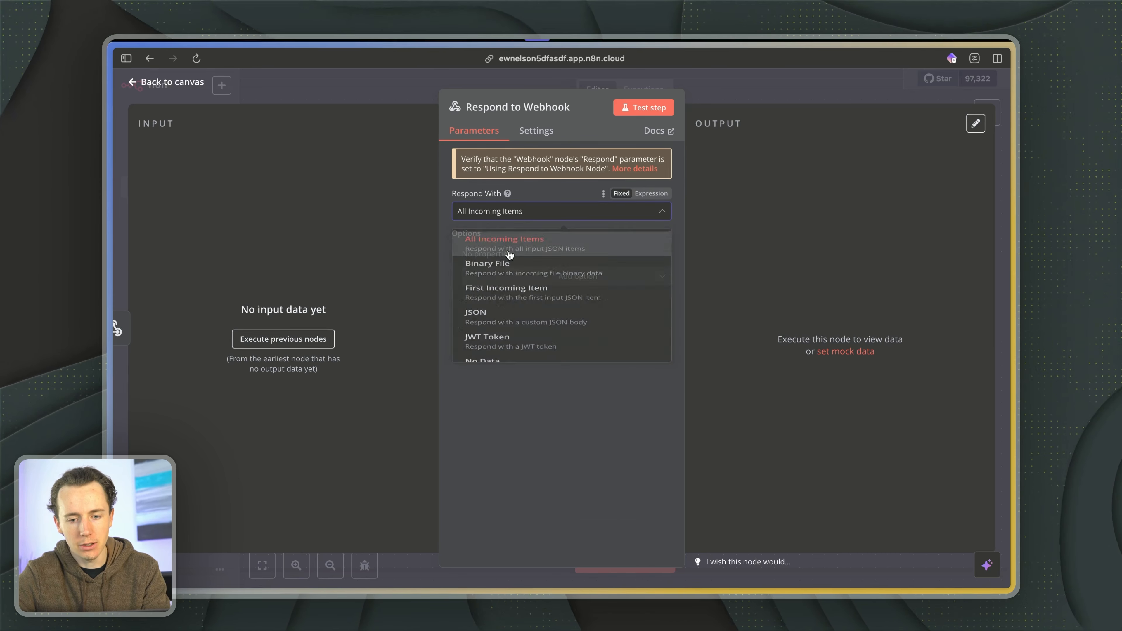
{"action": "left_click", "coordinate": [744, 100]}
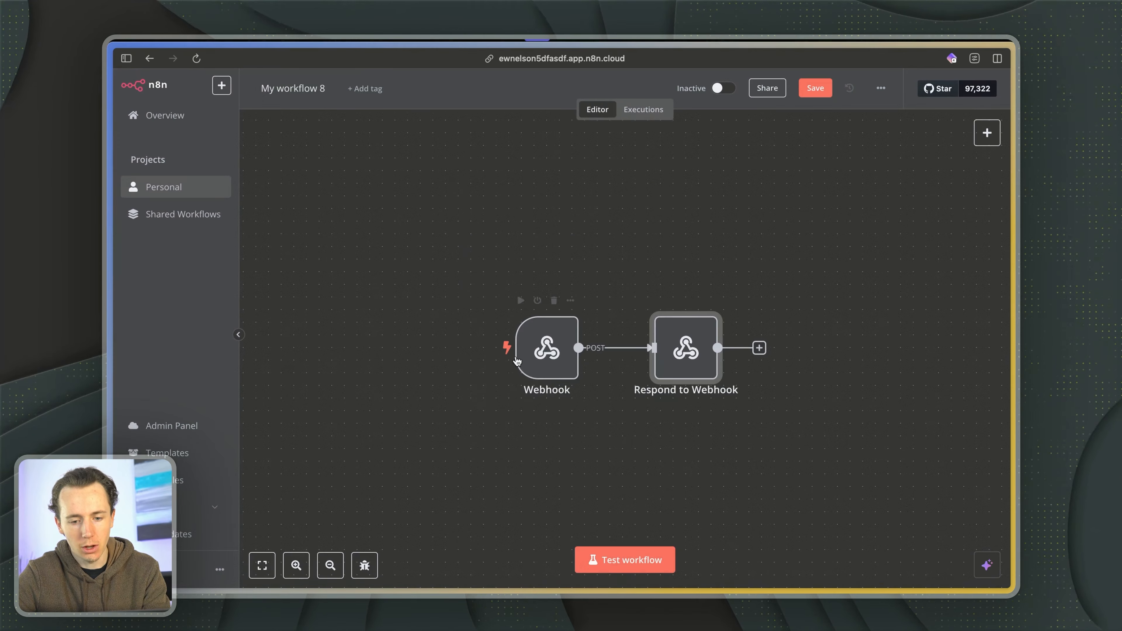
- Recheck the Webhook node's Respond setting, return to the canvas and start a test run of the workflow
{"action": "double_click", "coordinate": [551, 351]}
{"action": "left_click", "coordinate": [441, 381]}
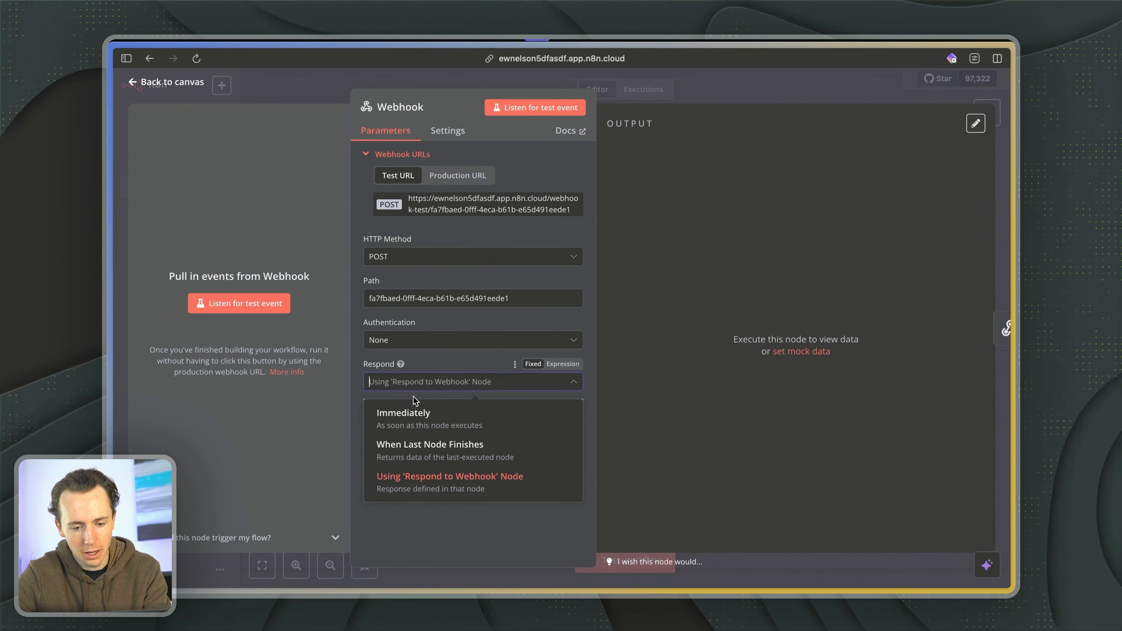
{"action": "key", "text": "Escape"}
{"action": "key", "text": "Escape"}
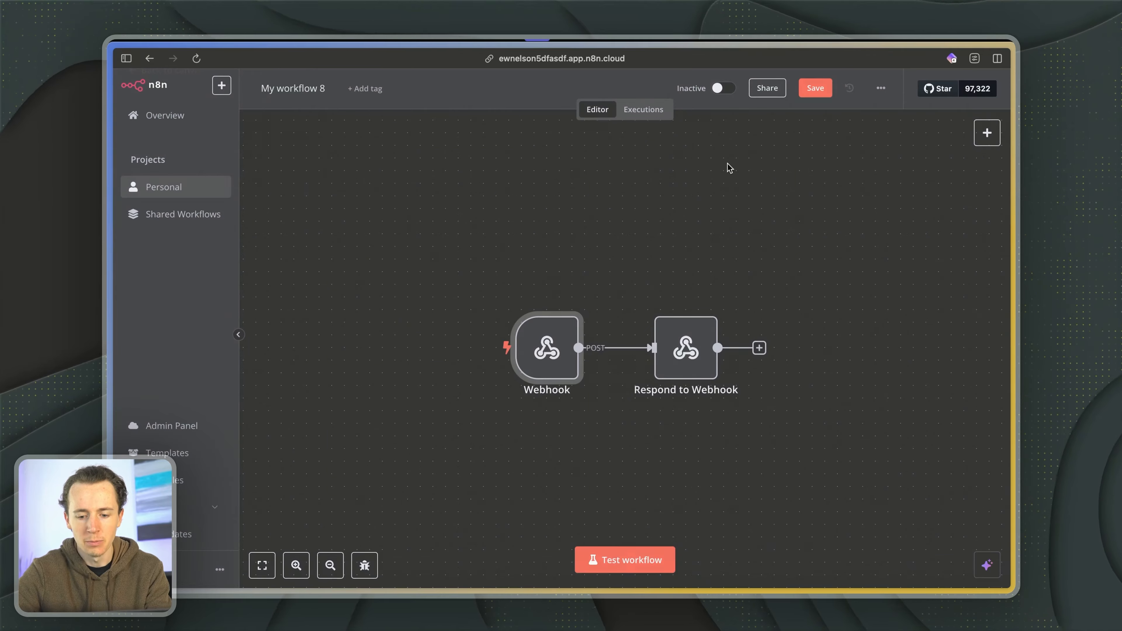
{"action": "key", "text": "super+Return"}
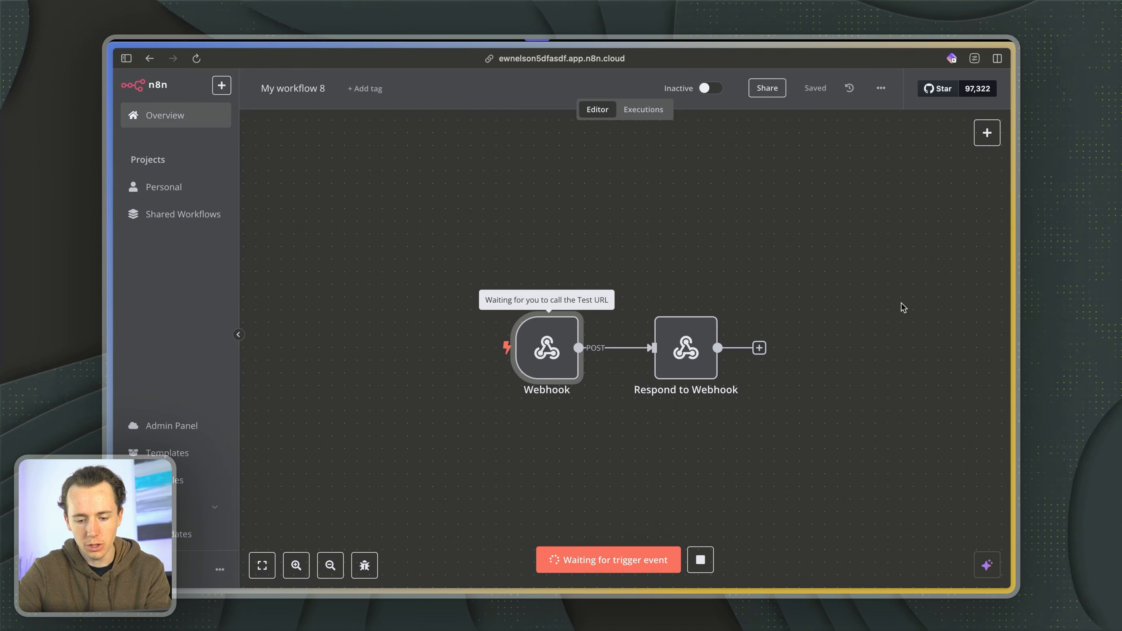
- Switch to the Lovable project and read through its planned features, design elements and build summary
{"action": "key", "text": "ctrl+Tab"}
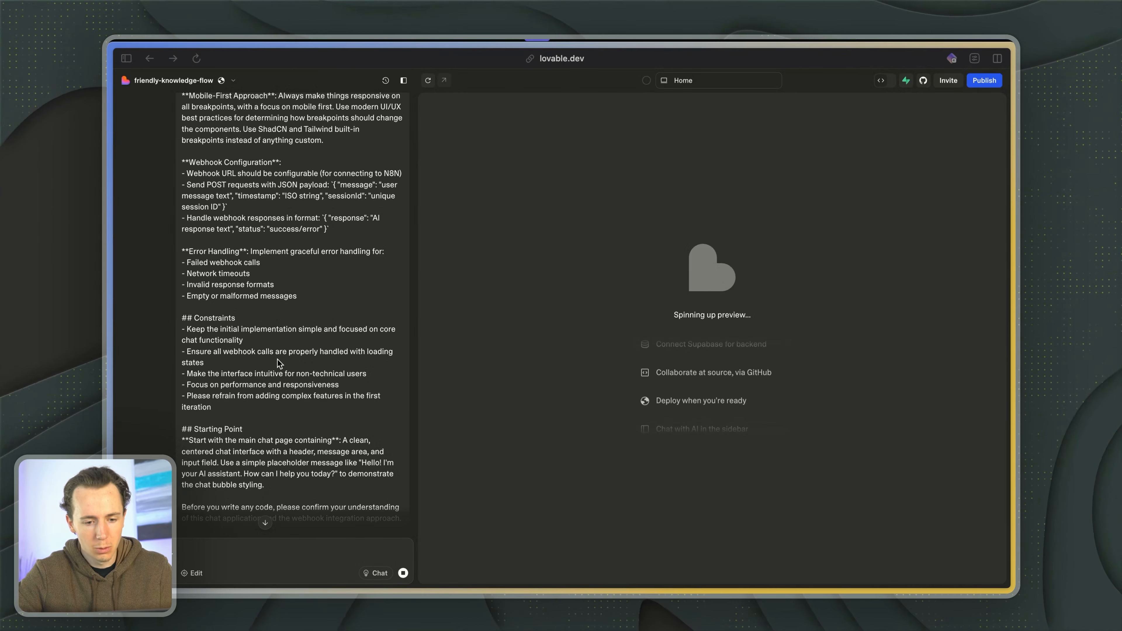
{"action": "scroll", "coordinate": [277, 358], "scroll_direction": "down", "scroll_amount": 10}
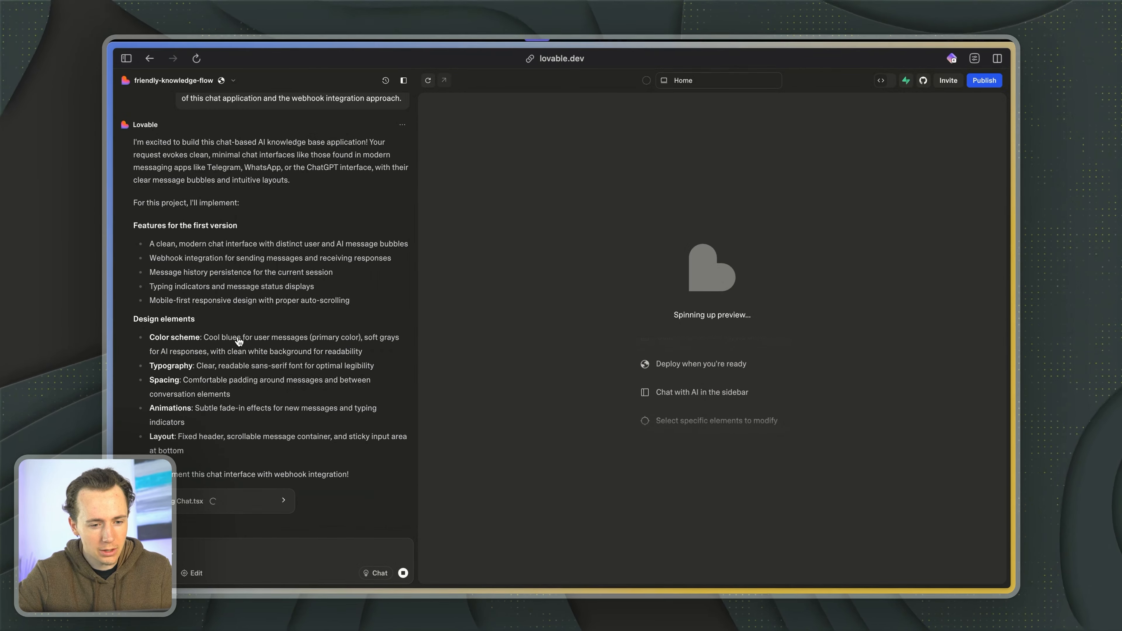
{"action": "scroll", "coordinate": [239, 341], "scroll_direction": "up", "scroll_amount": 1}
{"action": "left_click_drag", "start_coordinate": [170, 268], "coordinate": [232, 268]}
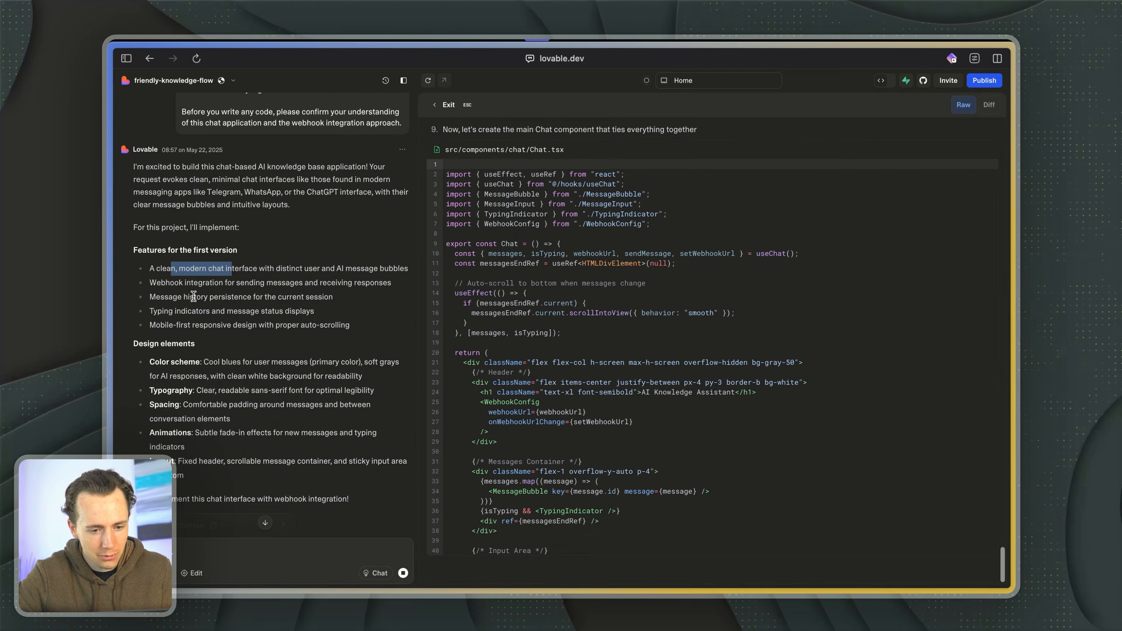
{"action": "left_click_drag", "start_coordinate": [174, 311], "coordinate": [253, 311]}
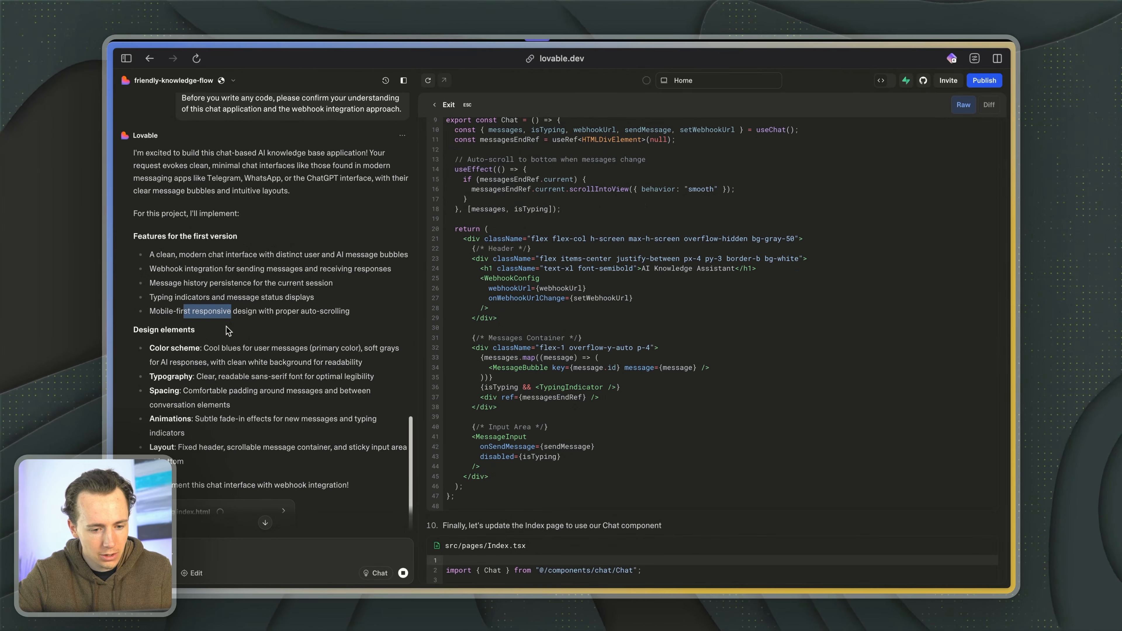
{"action": "left_click_drag", "start_coordinate": [180, 361], "coordinate": [237, 362]}
{"action": "scroll", "coordinate": [236, 358], "scroll_direction": "down", "scroll_amount": 1}
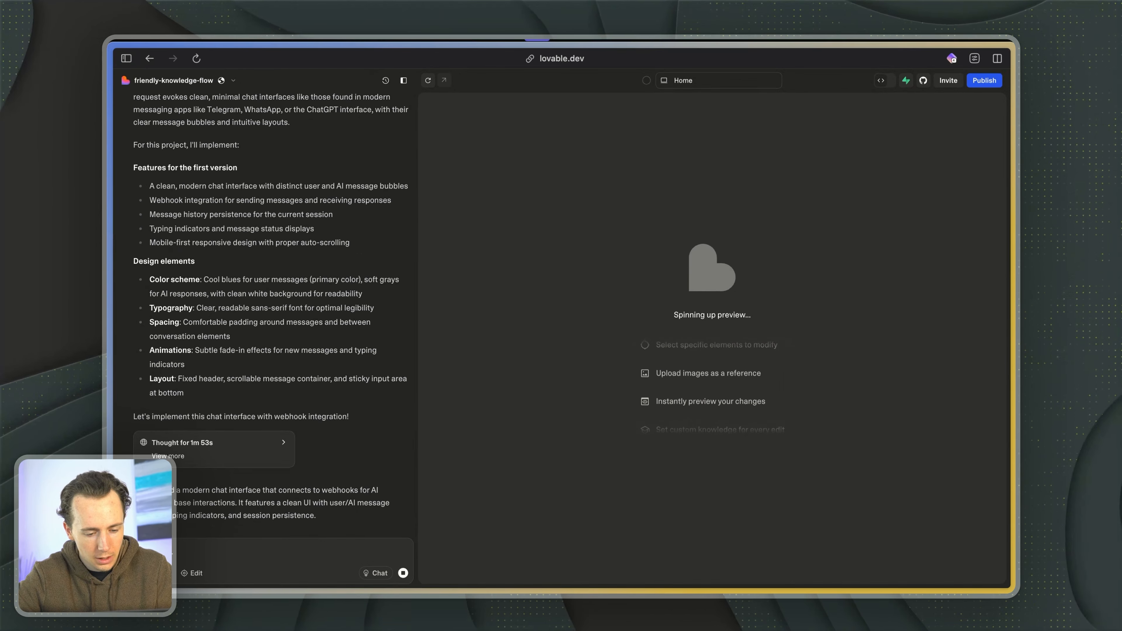
{"action": "left_click_drag", "start_coordinate": [174, 500], "coordinate": [266, 507]}
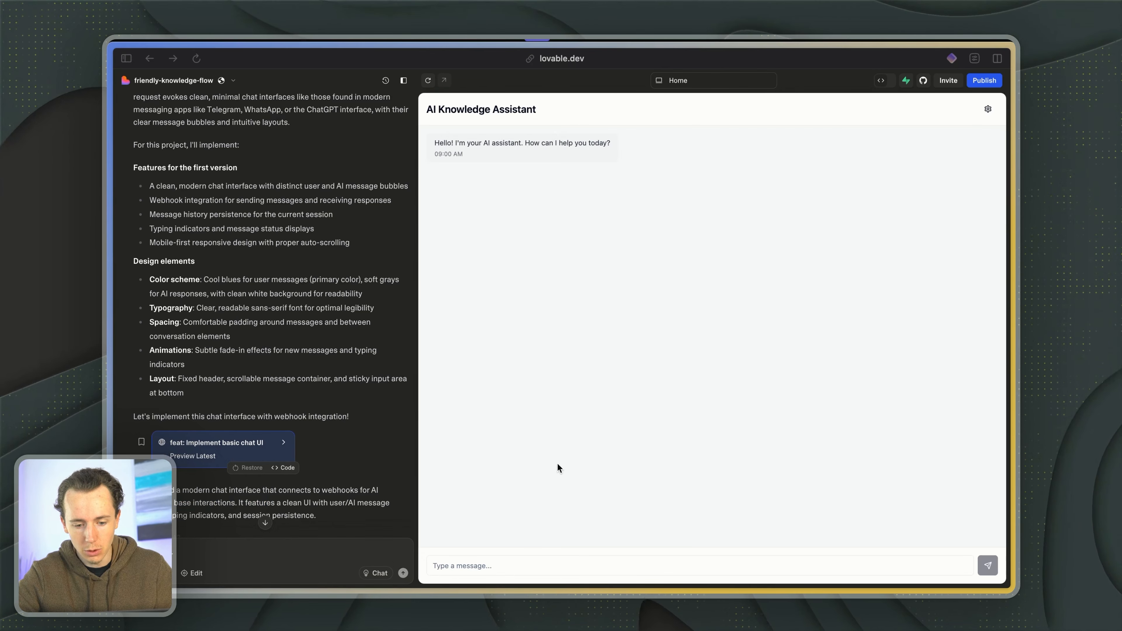
- Send the message "testing" in the AI Knowledge Assistant preview chat
{"action": "left_click", "coordinate": [480, 568]}
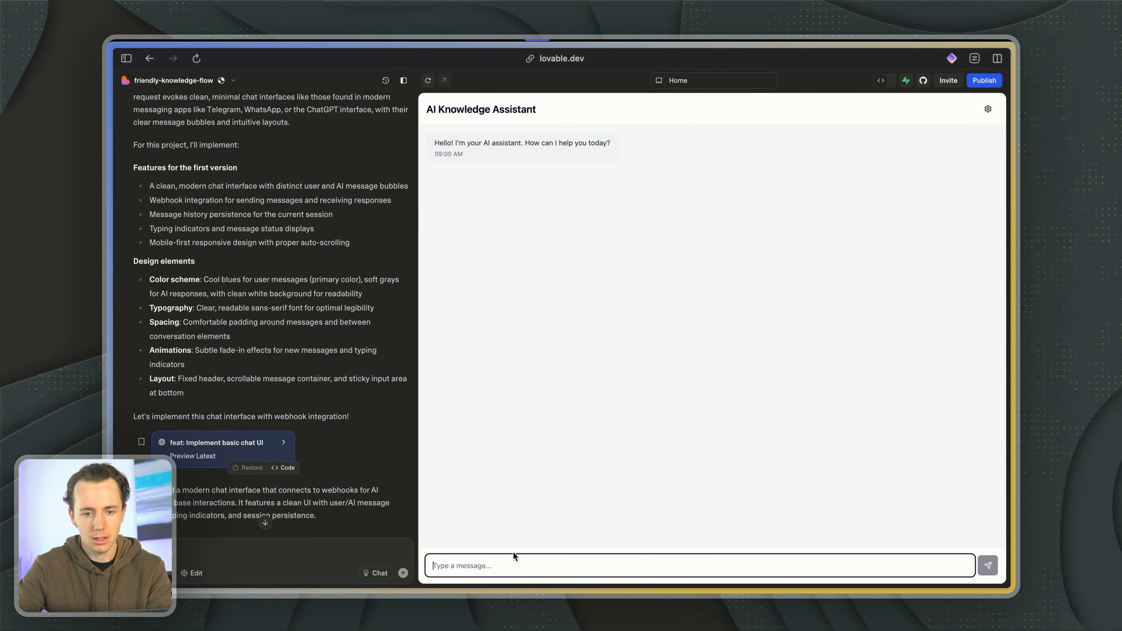
{"action": "scroll", "coordinate": [304, 478], "scroll_direction": "down", "scroll_amount": 4}
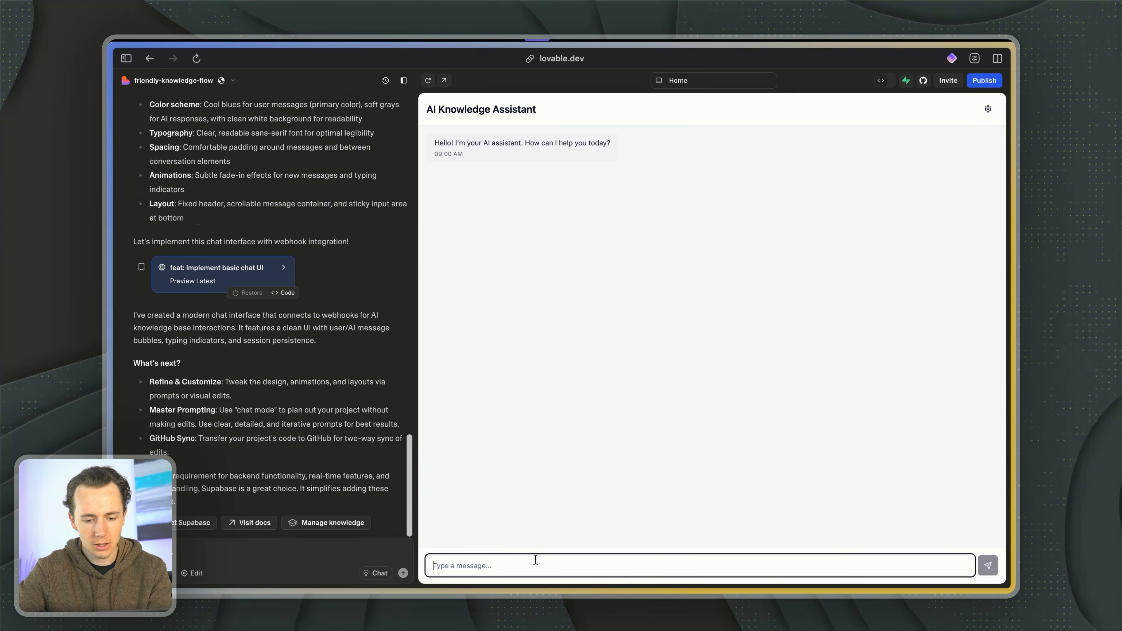
{"action": "type", "text": "test"}
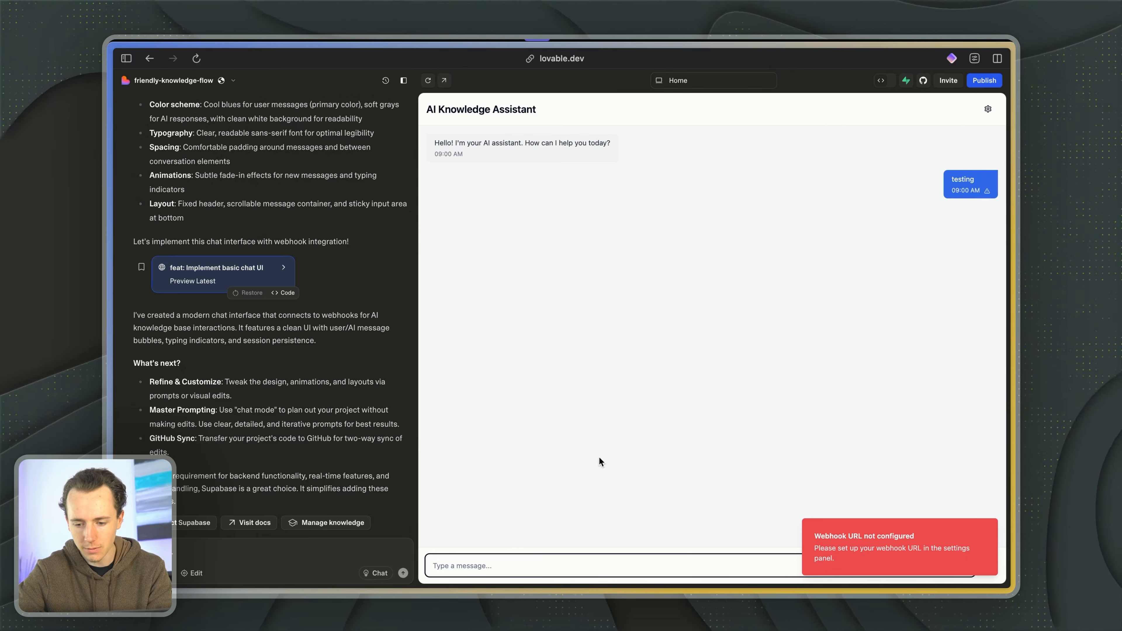
- Draft a Lovable prompt reading "now configure the webhook URL. This is the URL we want to send the queries too:"
{"action": "left_click", "coordinate": [206, 555]}
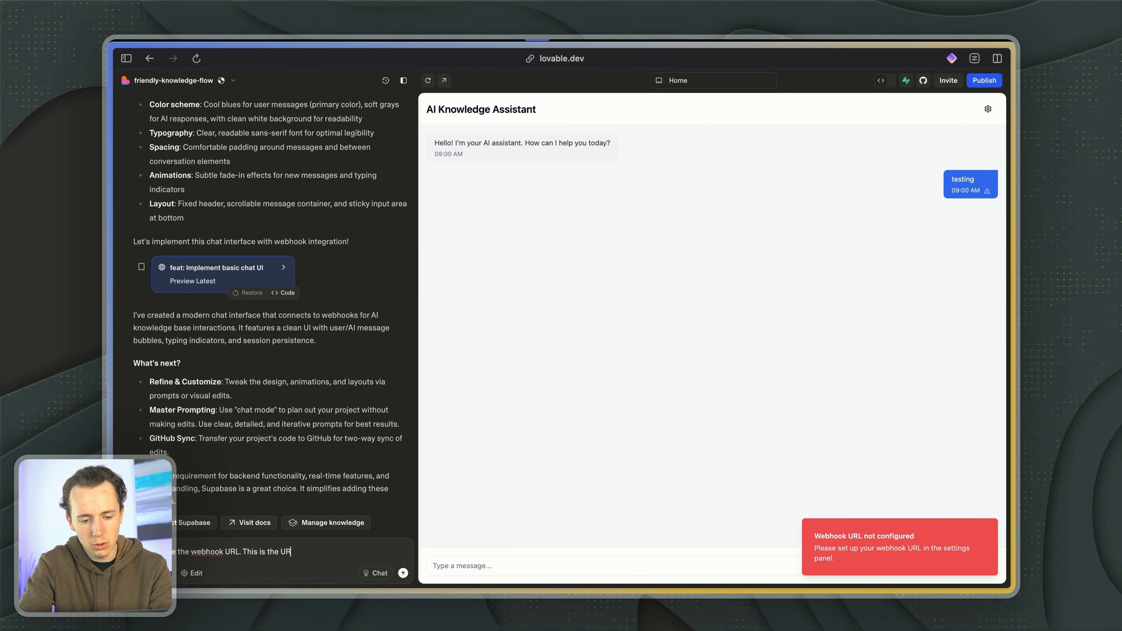
{"action": "type", "text": "send "}
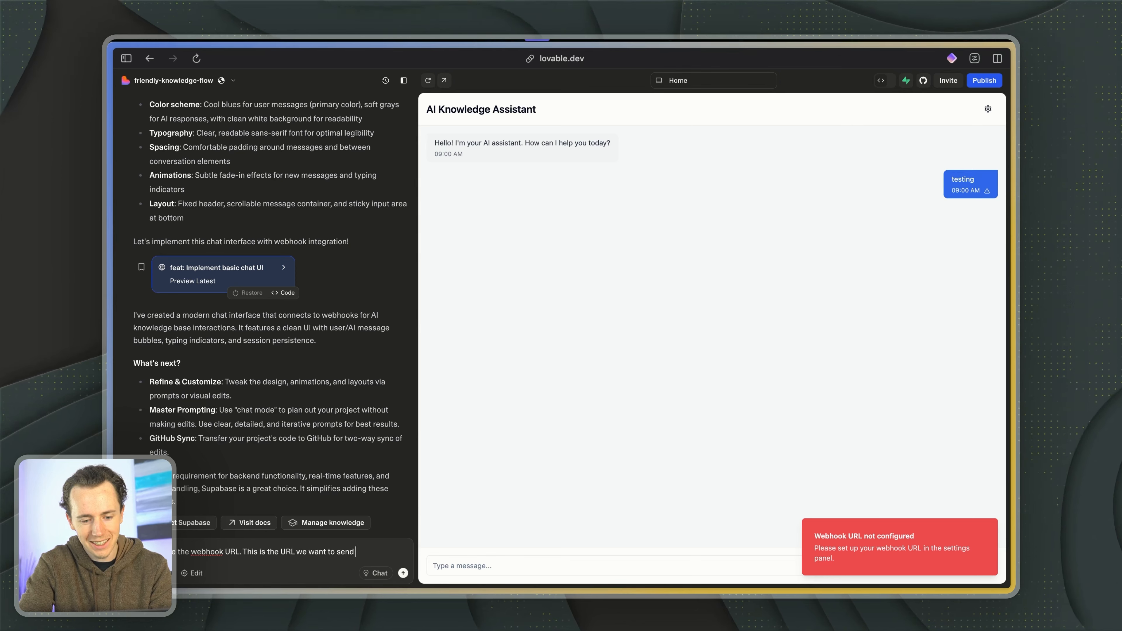
{"action": "type", "text": "the queries to."}
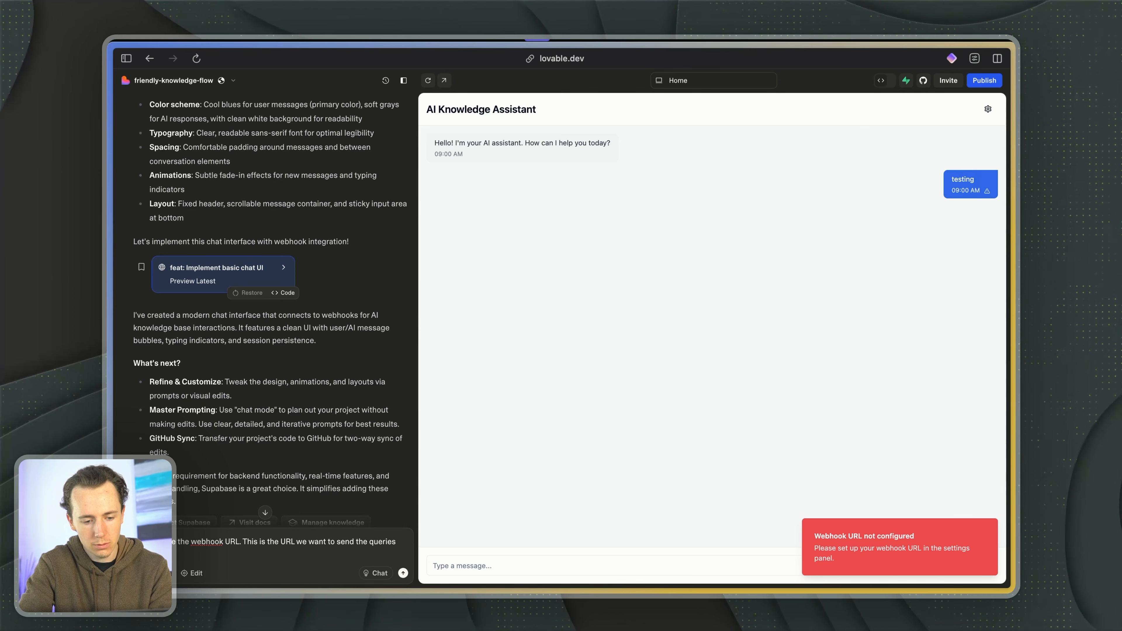
{"action": "key", "text": "super+v"}
{"action": "key", "text": "super+z"}
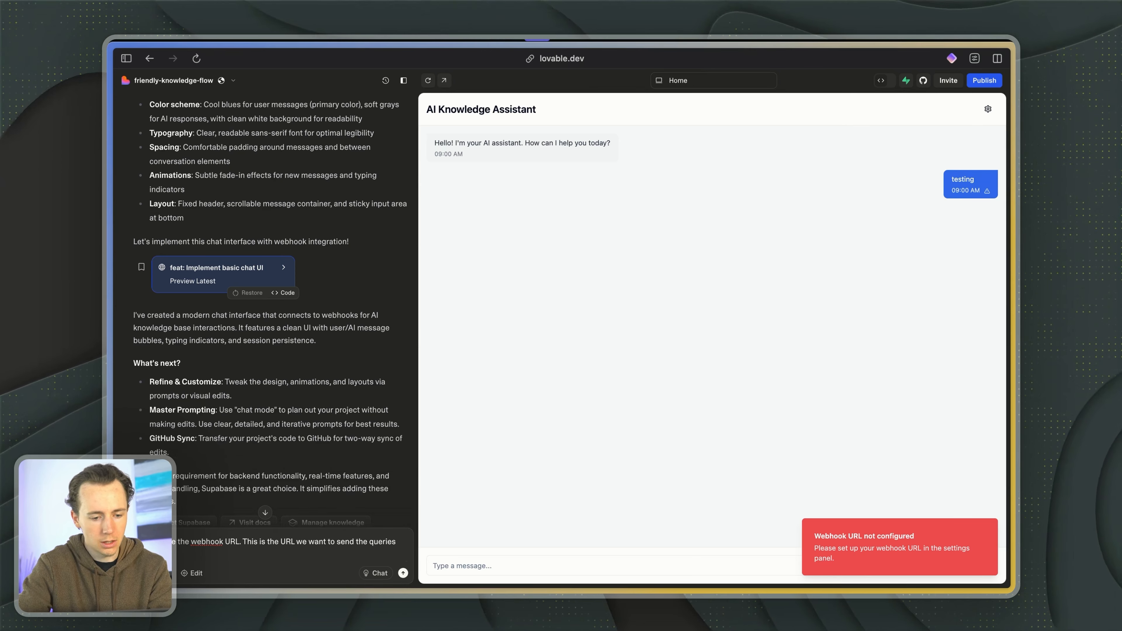
- Switch to the n8n workflow, copy the Webhook node's test URL and restart listening for a test event
{"action": "key", "text": "ctrl+Tab"}
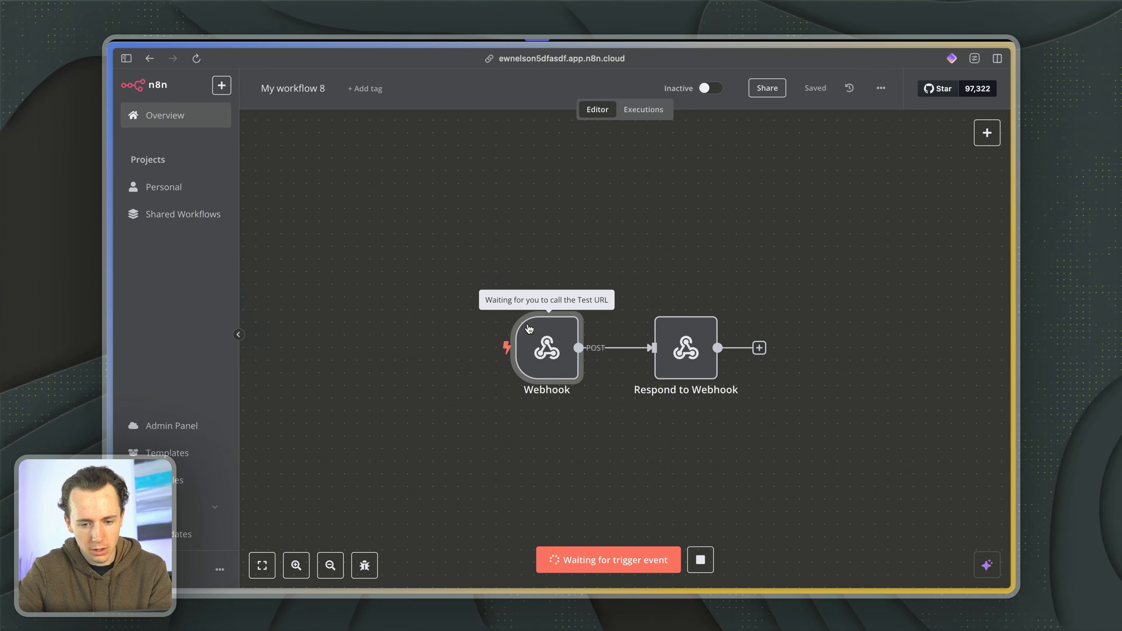
{"action": "double_click", "coordinate": [541, 336]}
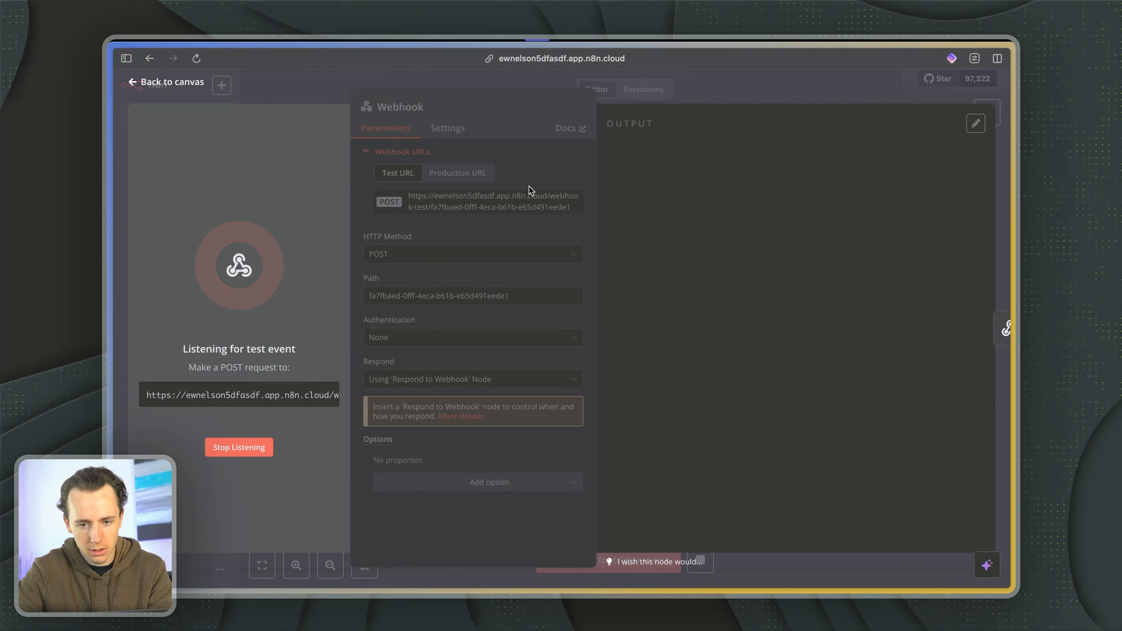
{"action": "key", "text": "Escape"}
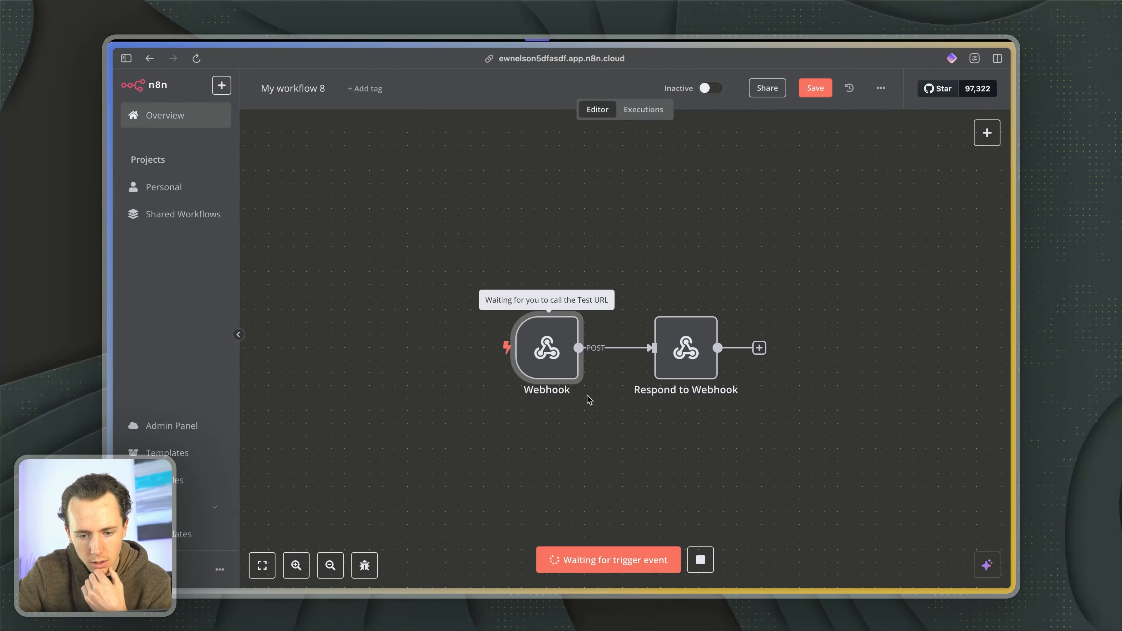
{"action": "double_click", "coordinate": [556, 369]}
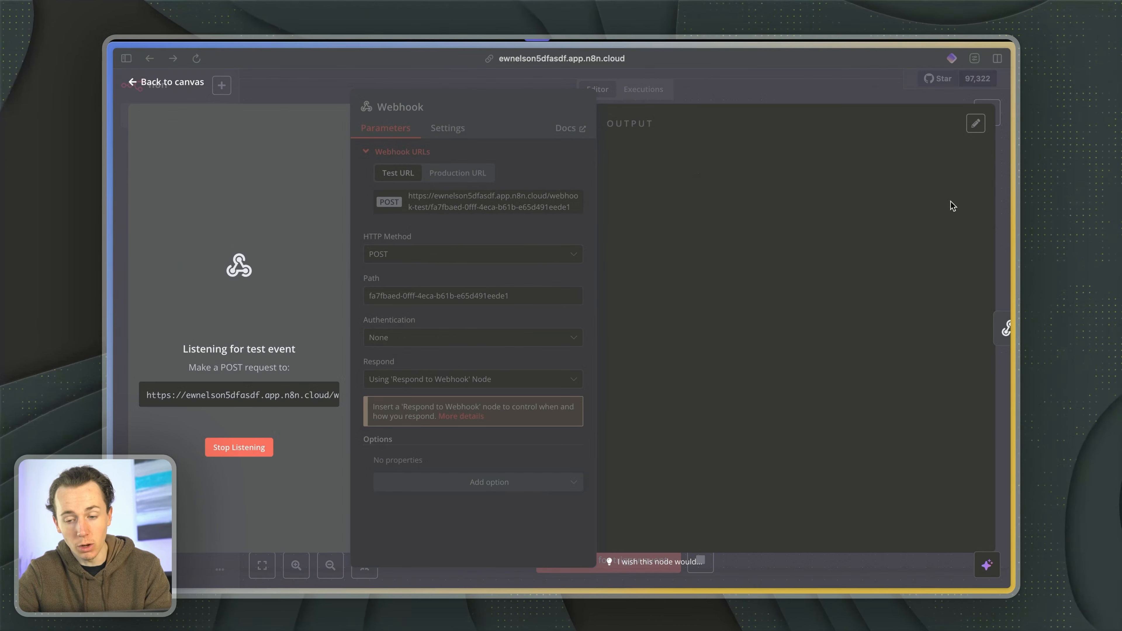
{"action": "left_click", "coordinate": [236, 439]}
{"action": "left_click", "coordinate": [447, 204]}
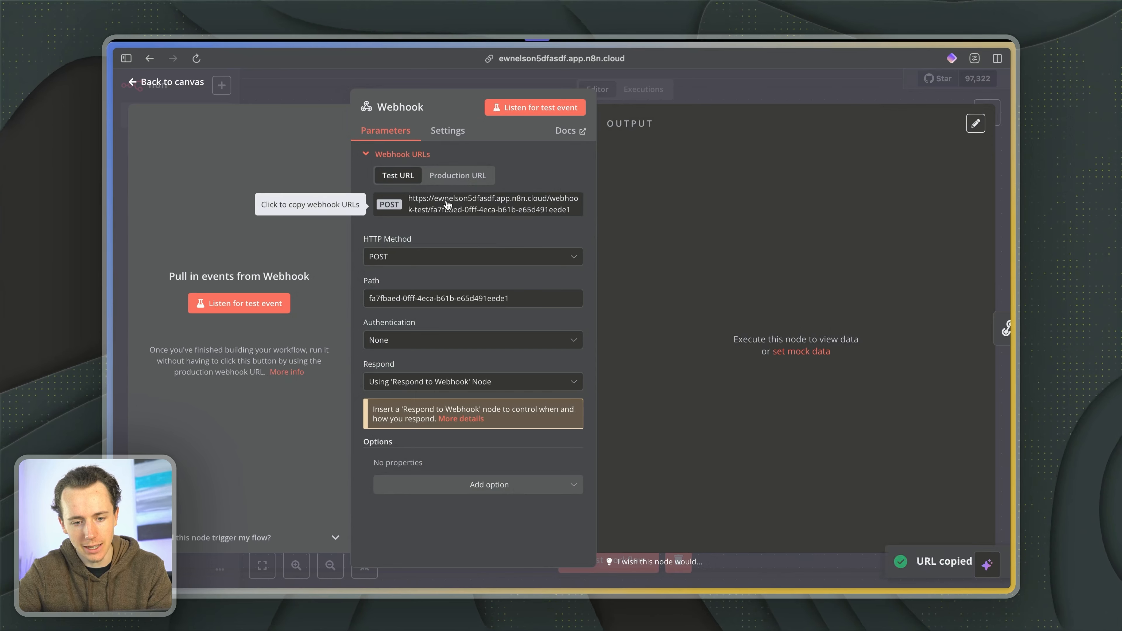
{"action": "left_click", "coordinate": [248, 305]}
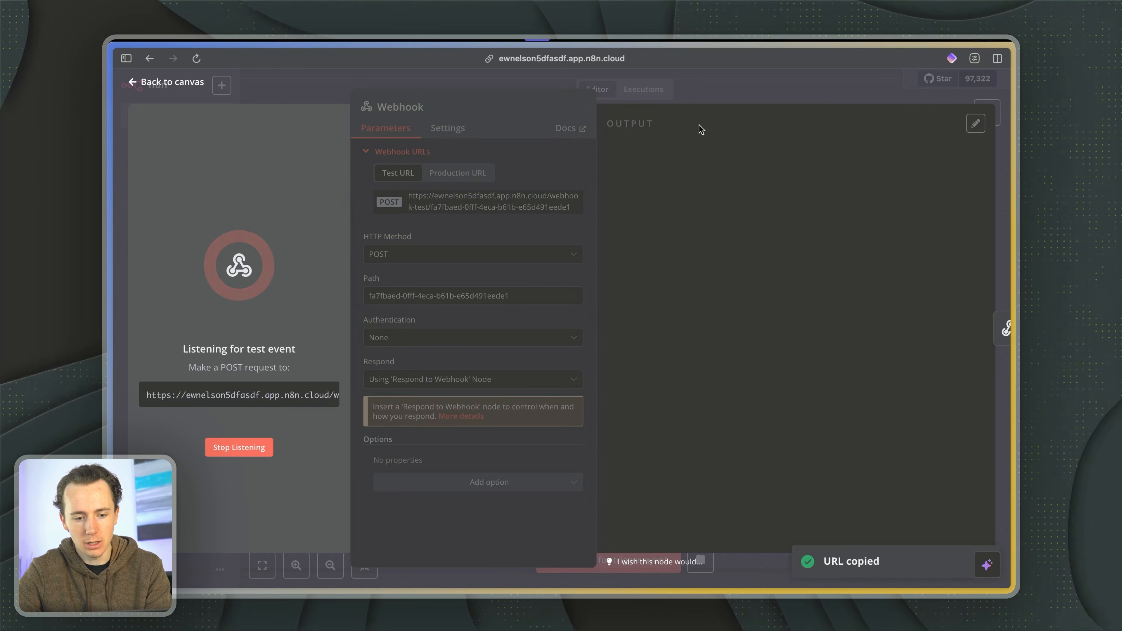
- Return to the Lovable project, append the copied webhook test URL to the drafted prompt and submit it
{"action": "key", "text": "ctrl+Tab"}
{"action": "key", "text": "super+v"}
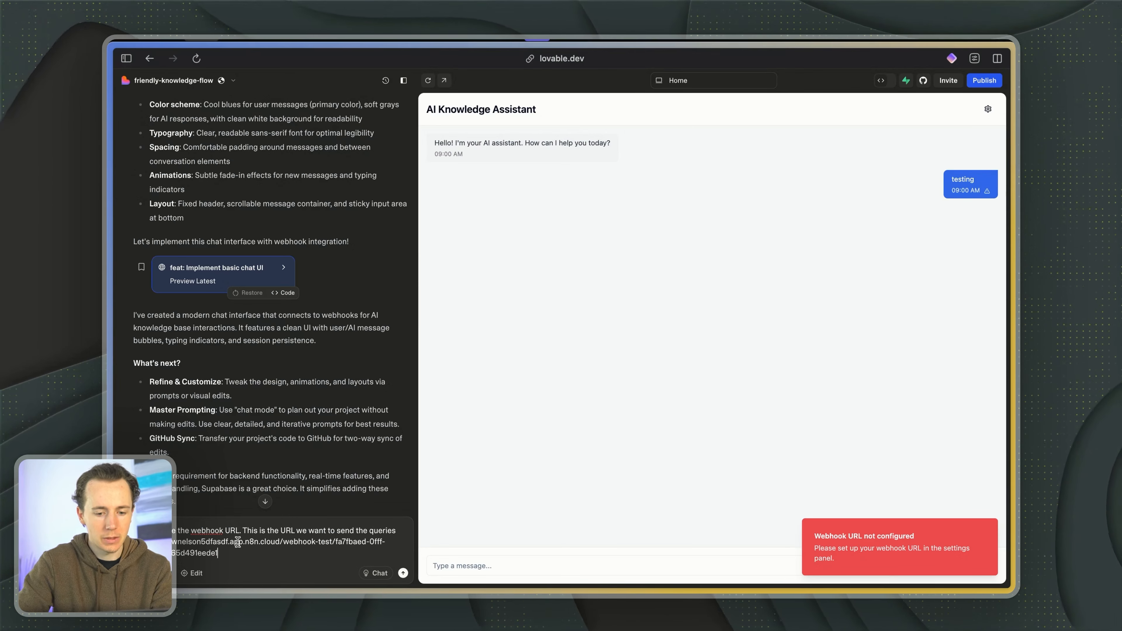
{"action": "key", "text": "Return"}
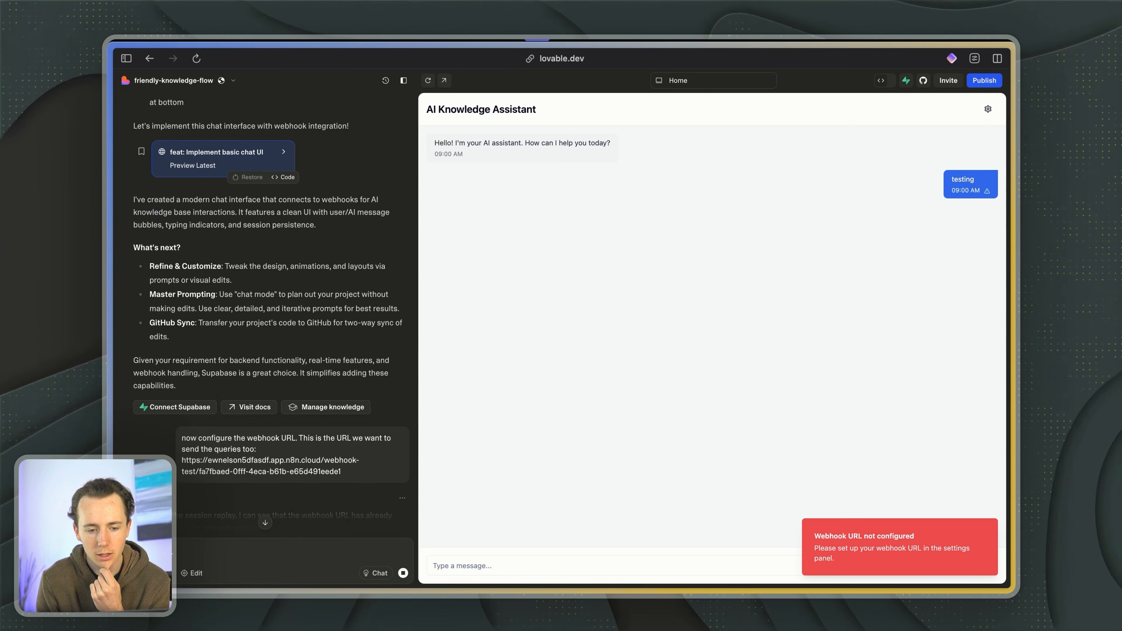
- Read Lovable's reply about the webhook configuration and send "testing" in the AI Knowledge Assistant preview chat
{"action": "scroll", "coordinate": [221, 427], "scroll_direction": "down", "scroll_amount": 3}
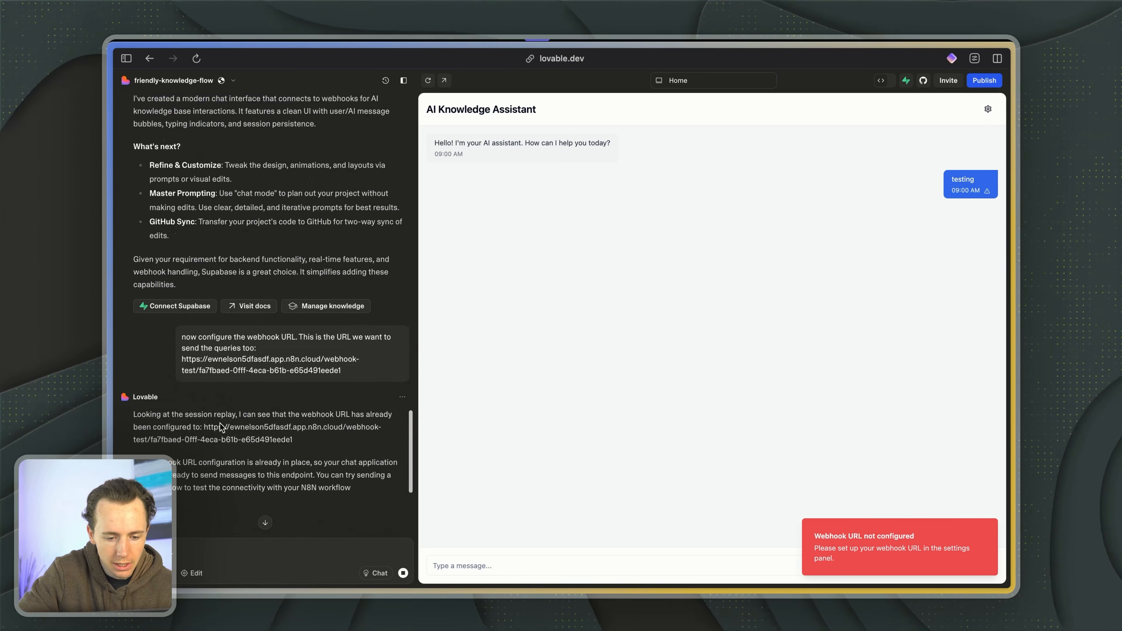
{"action": "scroll", "coordinate": [221, 426], "scroll_direction": "down", "scroll_amount": 2}
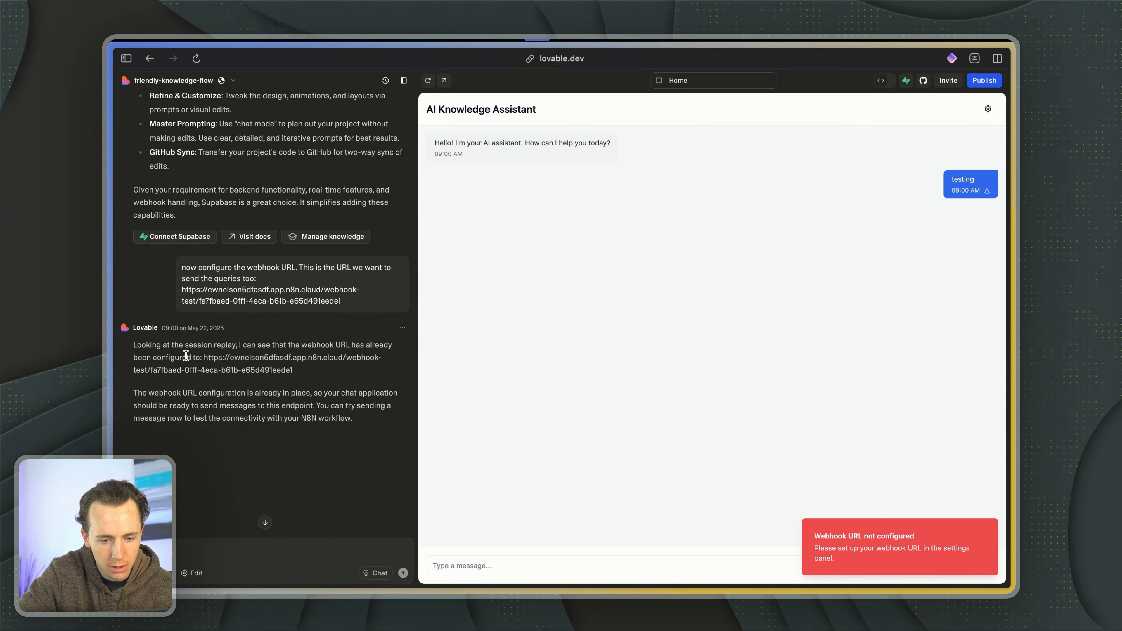
{"action": "left_click_drag", "start_coordinate": [172, 344], "coordinate": [217, 370]}
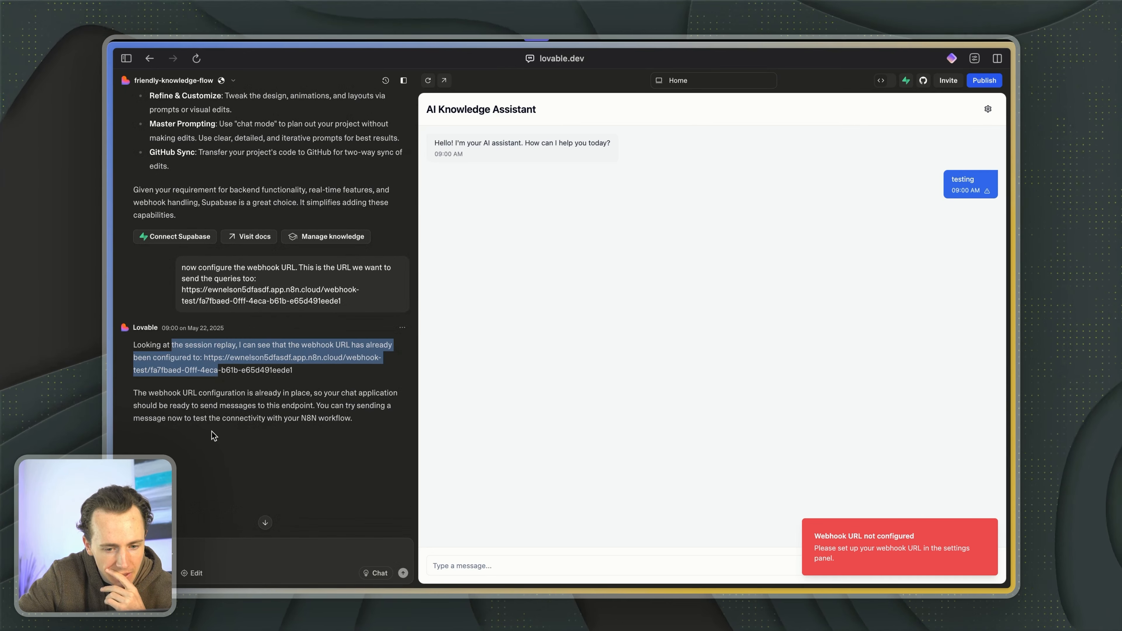
{"action": "scroll", "coordinate": [211, 430], "scroll_direction": "down", "scroll_amount": 5}
{"action": "left_click", "coordinate": [437, 564]}
{"action": "type", "text": "testing"}
{"action": "key", "text": "Return"}
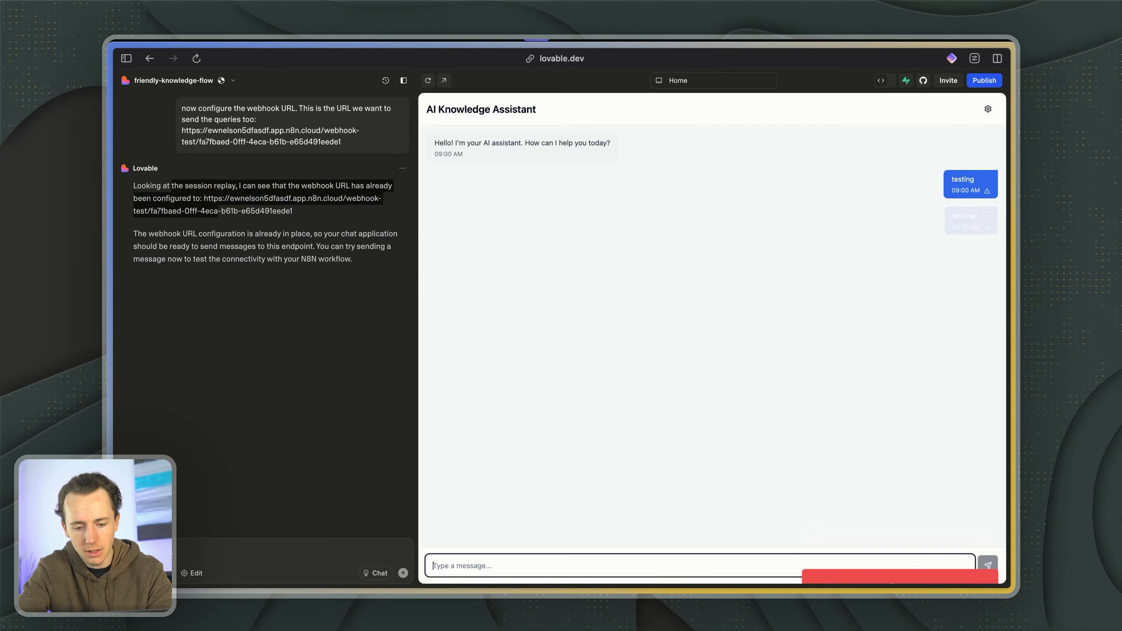
- Dictate and submit the prompt "Please reconfigure the webhook URL as this is a new URL, so let's make sure that it's configured correctly."
{"action": "scroll", "coordinate": [261, 282], "scroll_direction": "up", "scroll_amount": 1}
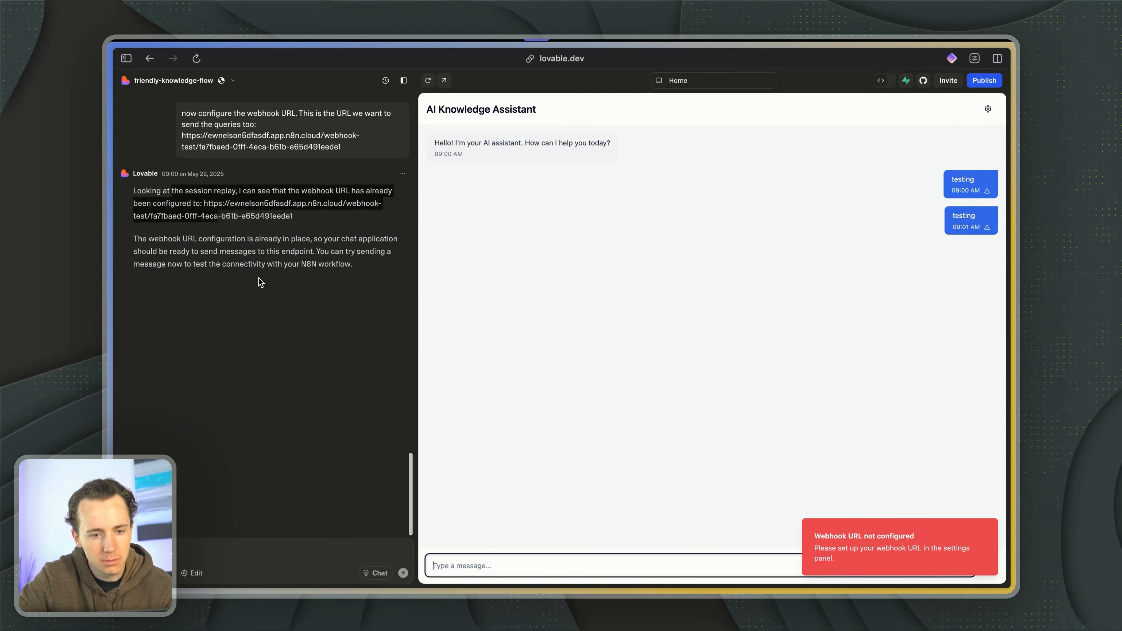
{"action": "scroll", "coordinate": [261, 282], "scroll_direction": "up", "scroll_amount": 10}
{"action": "scroll", "coordinate": [258, 277], "scroll_direction": "down", "scroll_amount": 5}
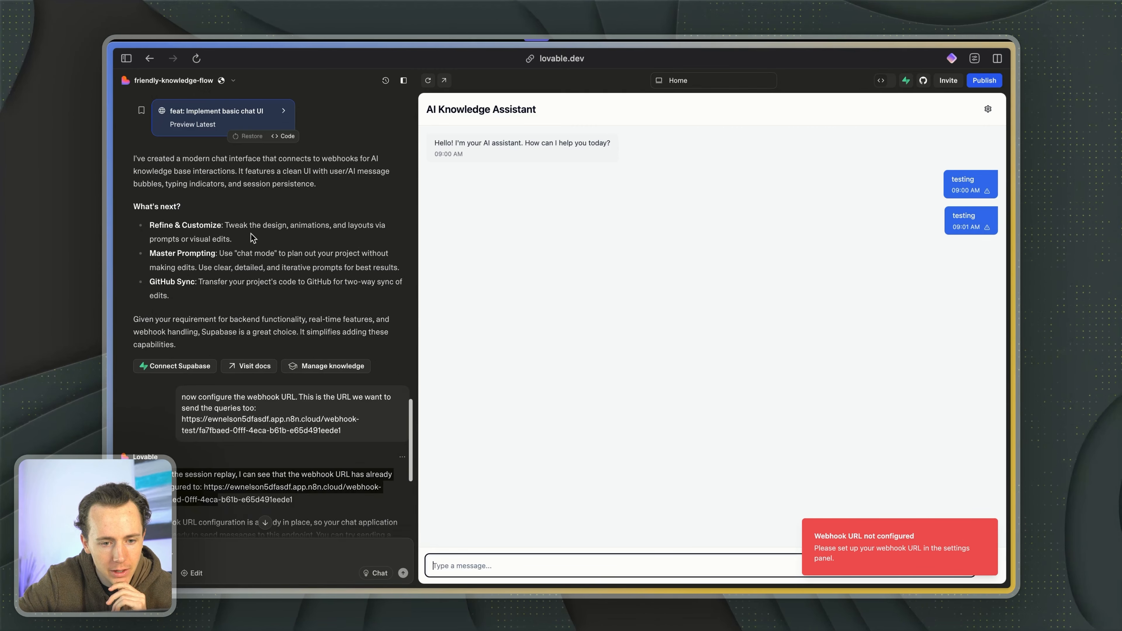
{"action": "scroll", "coordinate": [239, 164], "scroll_direction": "down", "scroll_amount": 8}
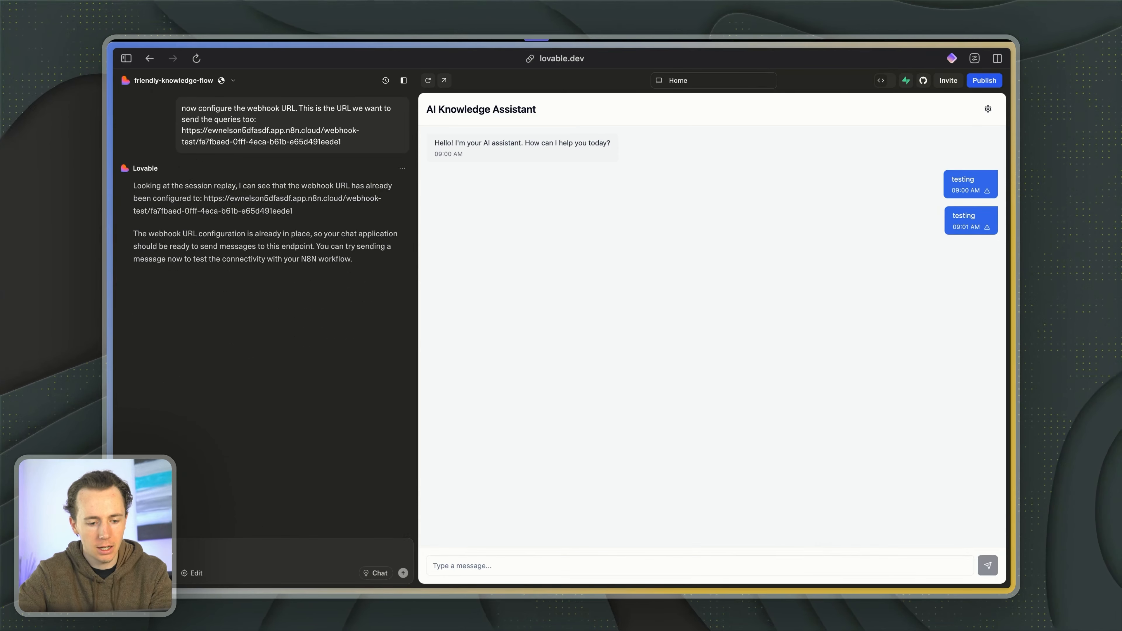
{"action": "key", "text": "alt+space"}
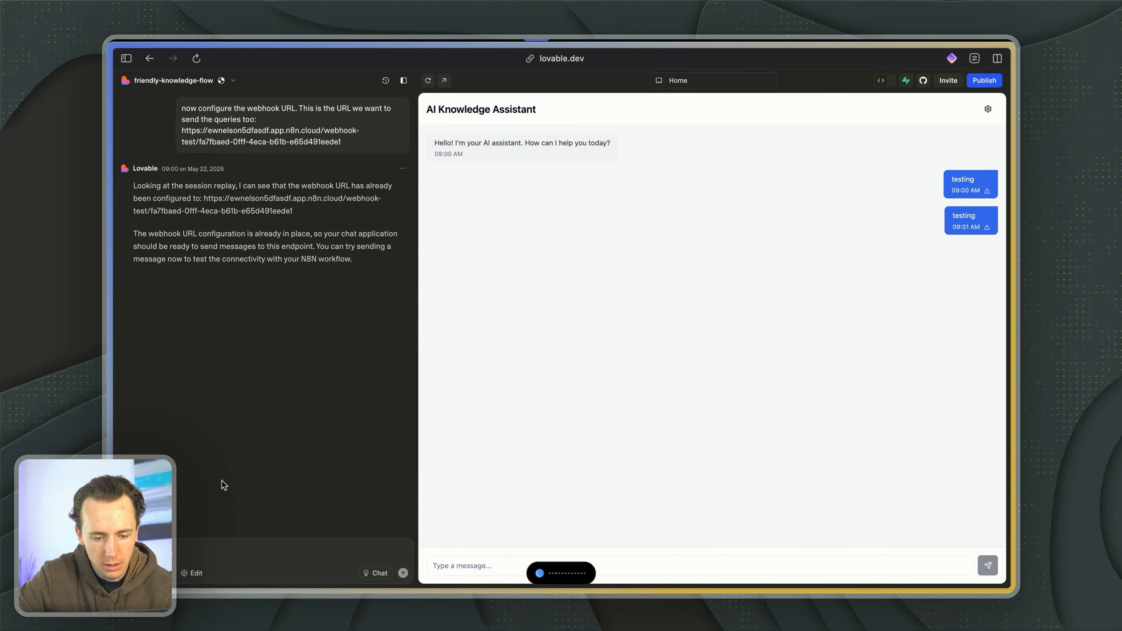
{"action": "scroll", "coordinate": [313, 269], "scroll_direction": "up", "scroll_amount": 1}
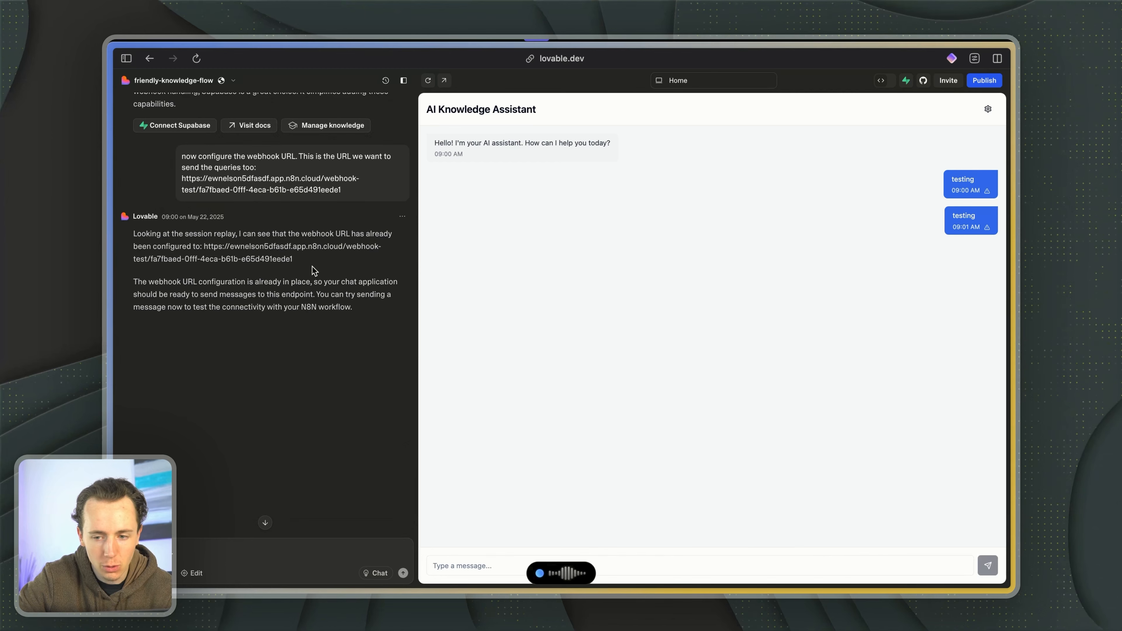
{"action": "scroll", "coordinate": [313, 268], "scroll_direction": "up", "scroll_amount": 1}
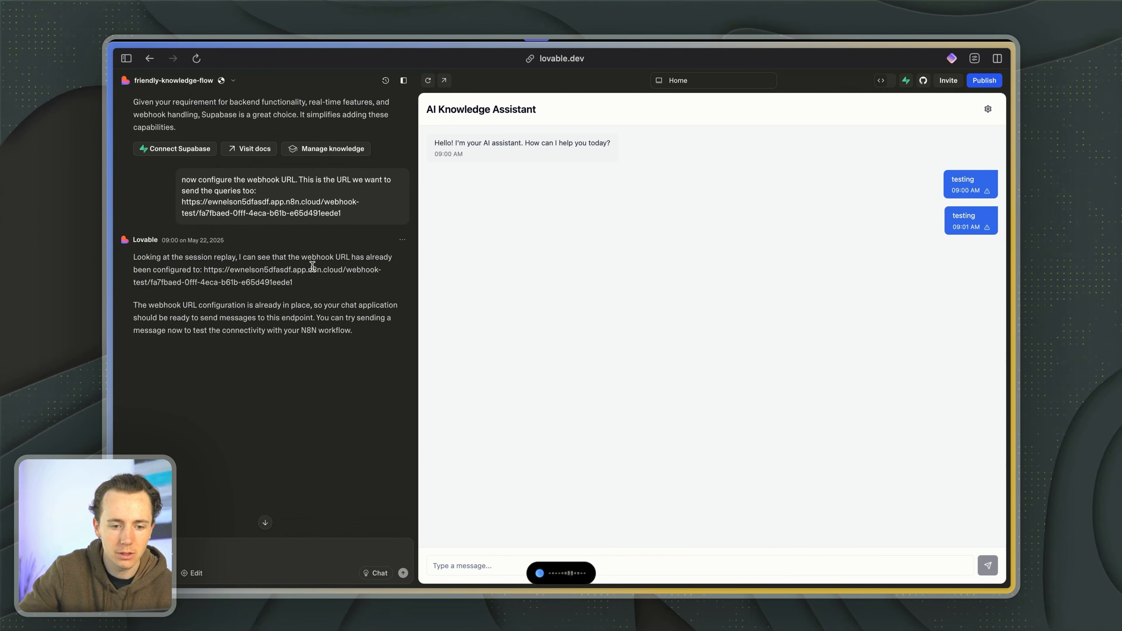
{"action": "key", "text": "super+z"}
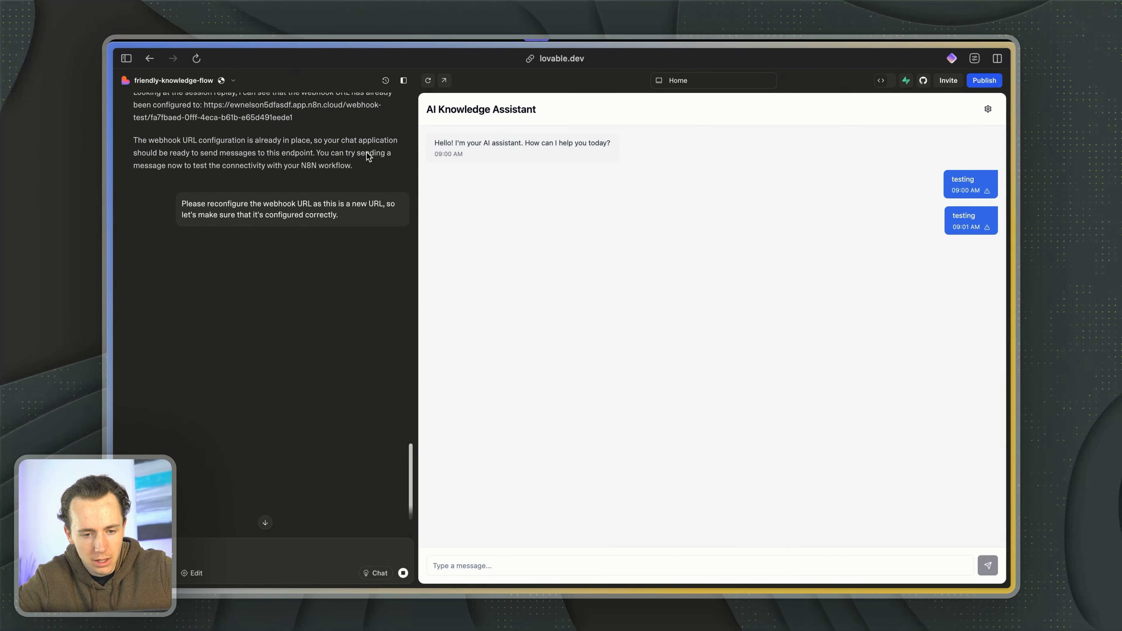
- Reread Lovable's earlier webhook reply and follow its response to the reconfiguration request
{"action": "scroll", "coordinate": [366, 152], "scroll_direction": "up", "scroll_amount": 1}
{"action": "left_click_drag", "start_coordinate": [189, 108], "coordinate": [293, 135]}
{"action": "left_click", "coordinate": [219, 138]}
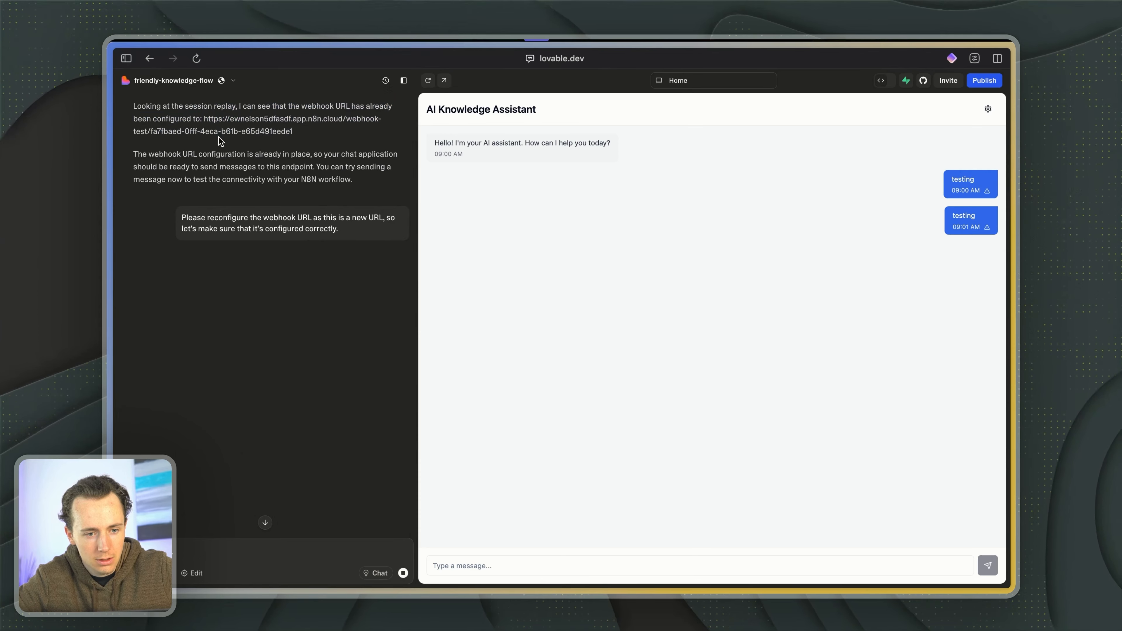
{"action": "scroll", "coordinate": [220, 139], "scroll_direction": "up", "scroll_amount": 1}
{"action": "left_click_drag", "start_coordinate": [190, 130], "coordinate": [292, 156]}
{"action": "left_click", "coordinate": [193, 130]}
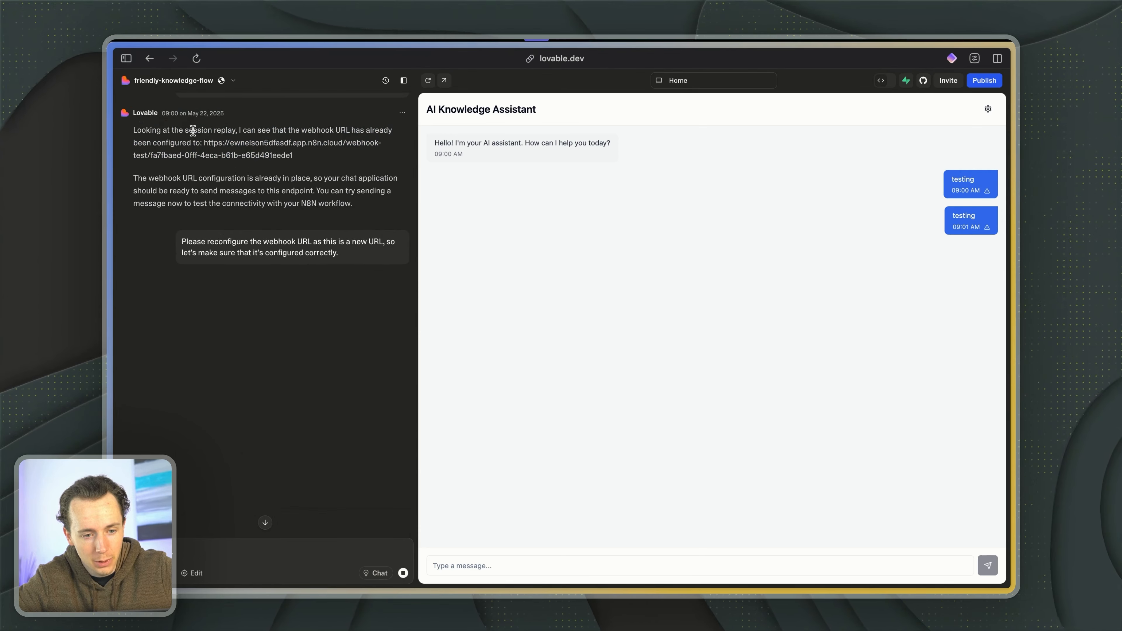
{"action": "left_click_drag", "start_coordinate": [193, 130], "coordinate": [293, 156]}
{"action": "scroll", "coordinate": [279, 163], "scroll_direction": "down", "scroll_amount": 2}
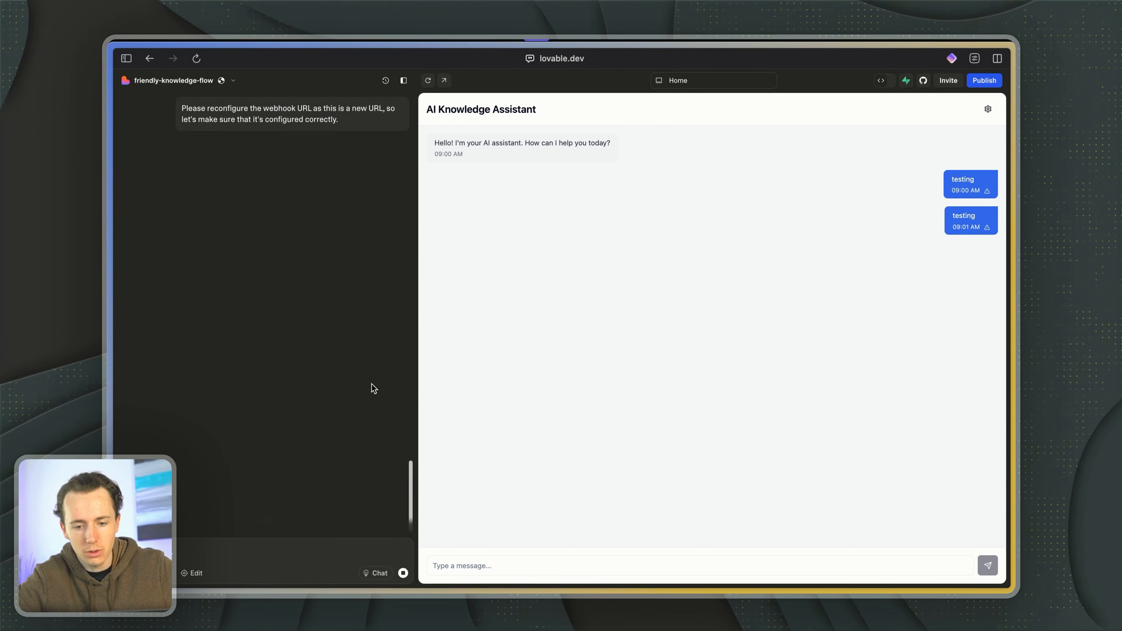
{"action": "scroll", "coordinate": [371, 386], "scroll_direction": "up", "scroll_amount": 8}
{"action": "scroll", "coordinate": [226, 475], "scroll_direction": "down", "scroll_amount": 8}
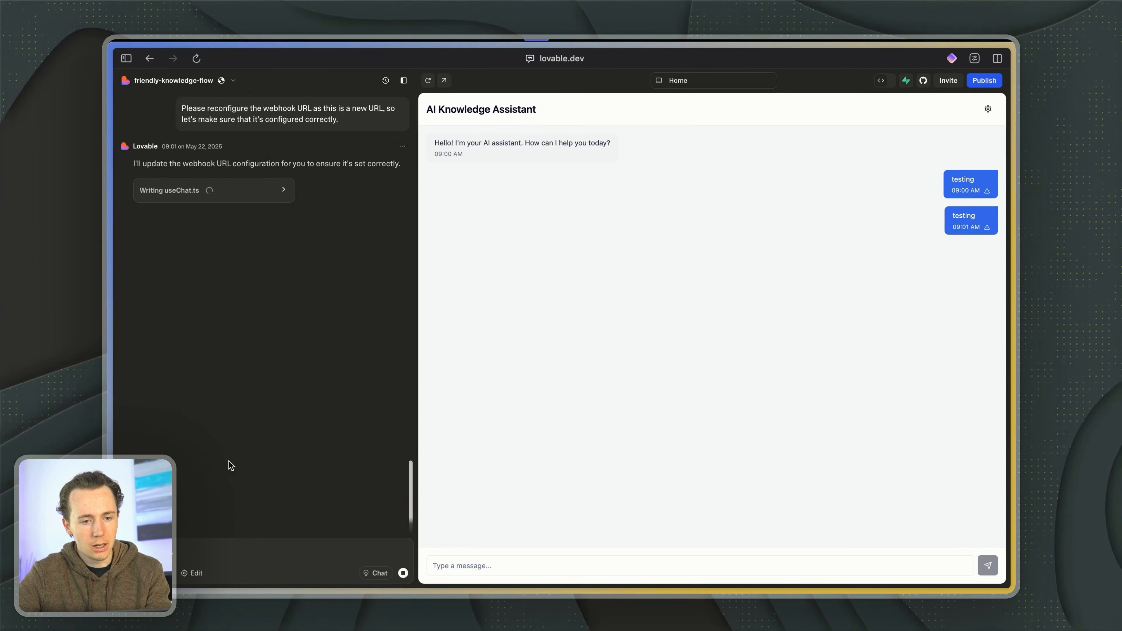
- Inspect the initialWebhookUrl line in the generated useChat.ts code and return to the app preview
{"action": "left_click", "coordinate": [269, 194]}
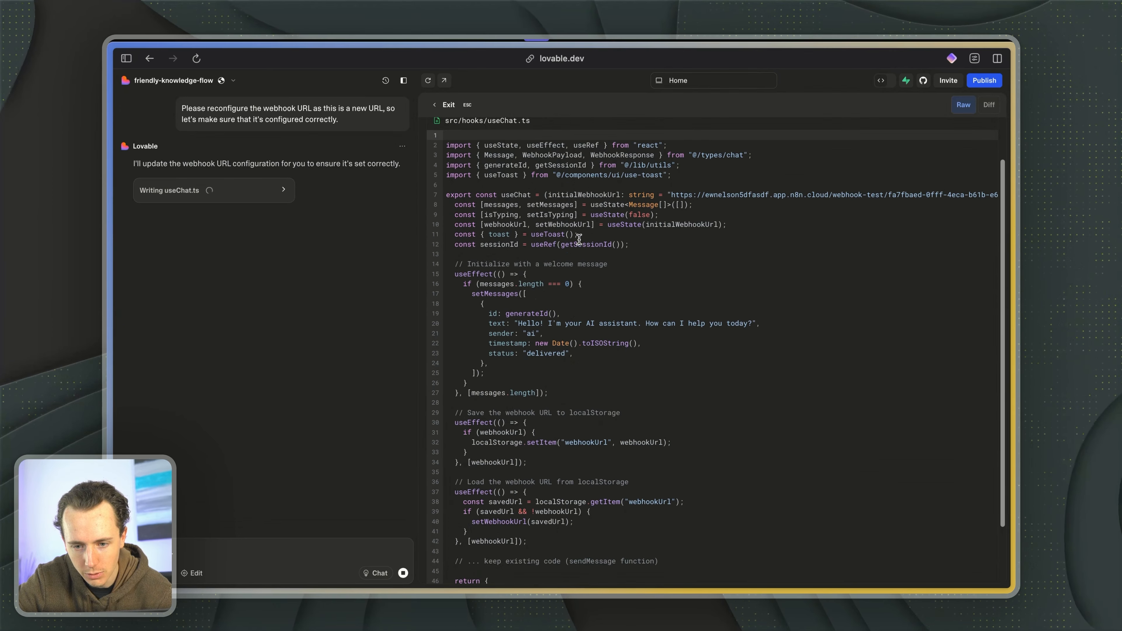
{"action": "left_click", "coordinate": [723, 193]}
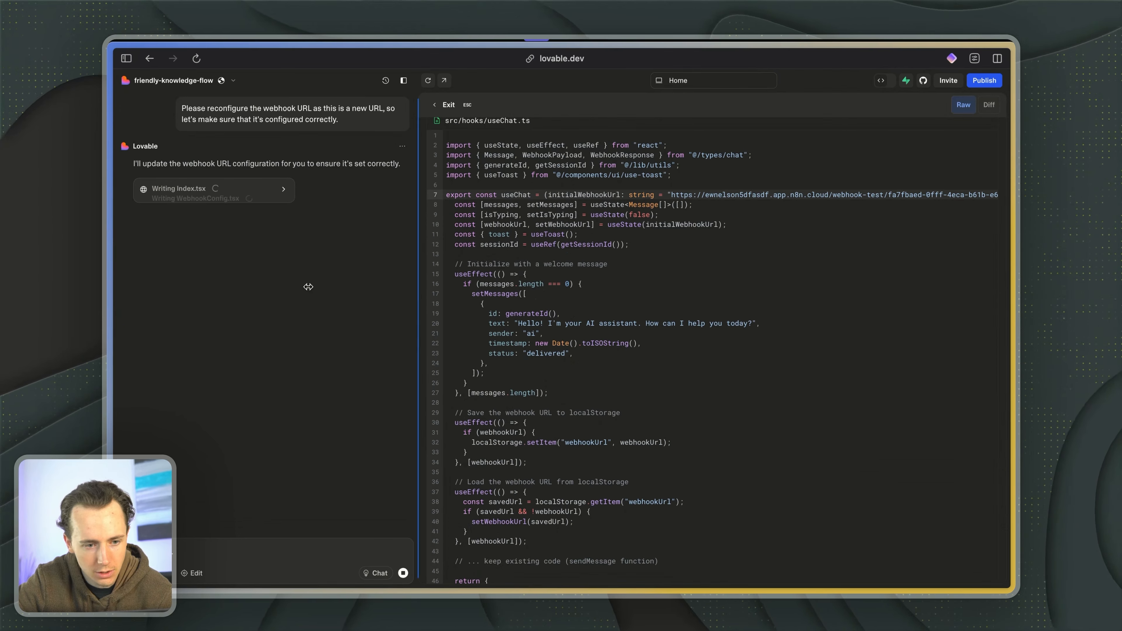
{"action": "left_click", "coordinate": [226, 193]}
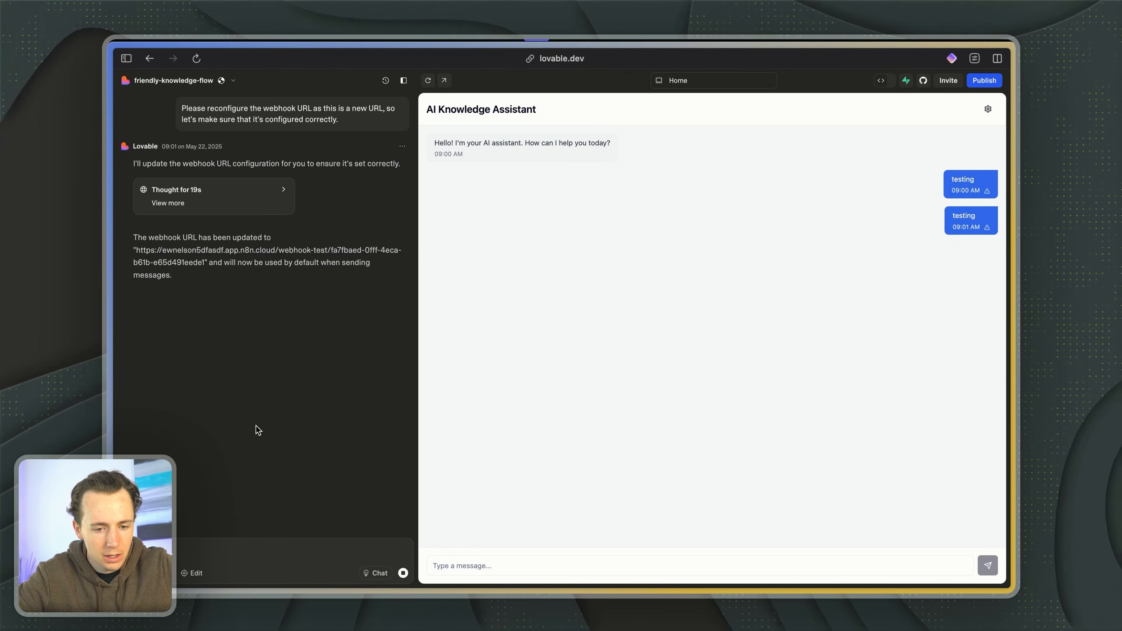
- Send "testing" in the preview chat again and check in n8n whether the Webhook node is triggered
{"action": "left_click", "coordinate": [568, 564]}
{"action": "type", "text": "testing"}
{"action": "key", "text": "Return"}
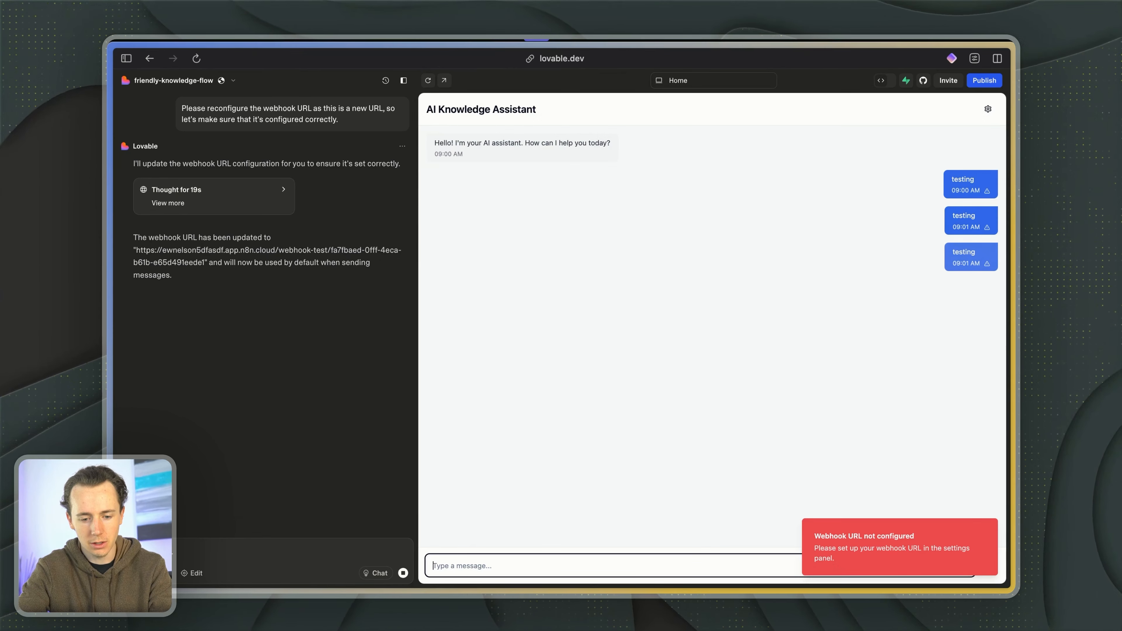
{"action": "key", "text": "ctrl+Tab"}
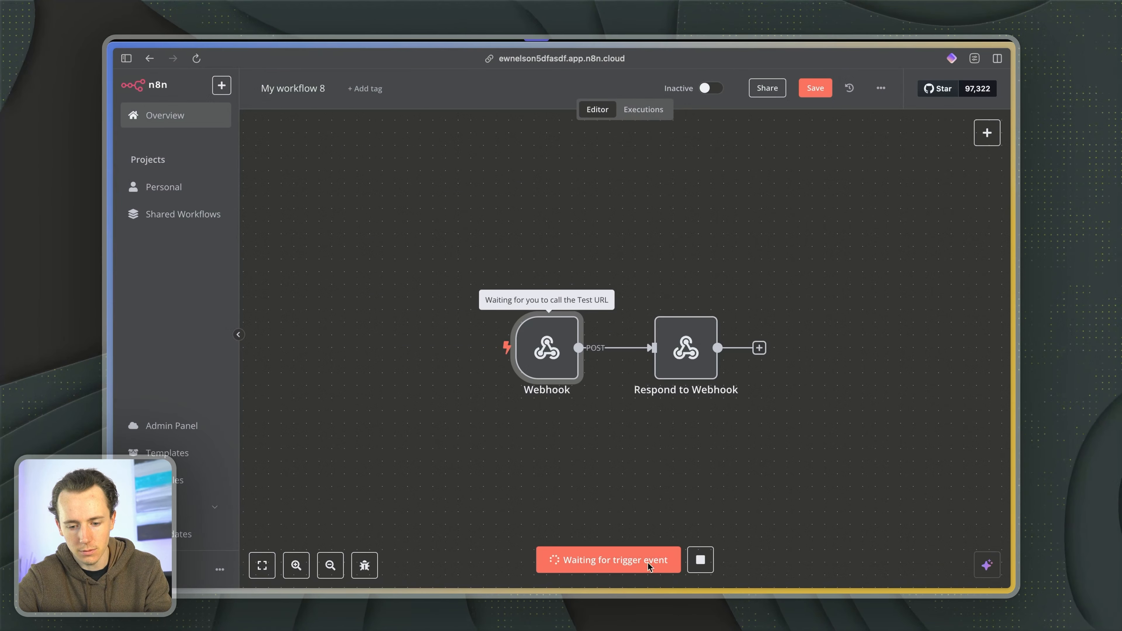
- In the Lovable preview's webhook configuration, replace the Webhook URL with the copied n8n test URL and save the configuration
{"action": "key", "text": "ctrl+Tab"}
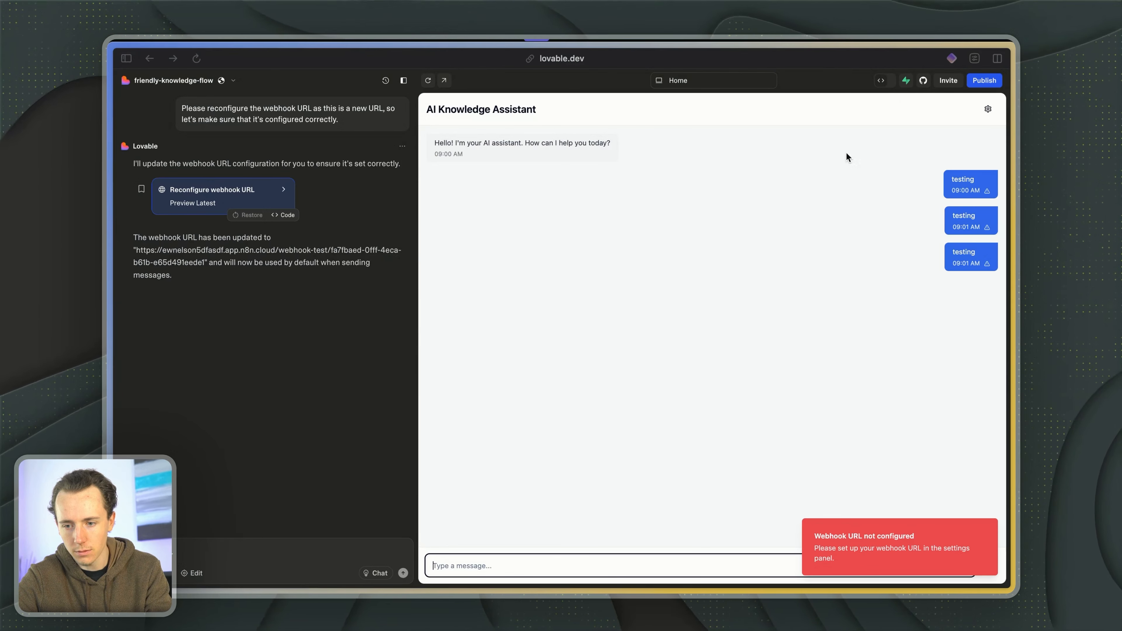
{"action": "left_click", "coordinate": [987, 109]}
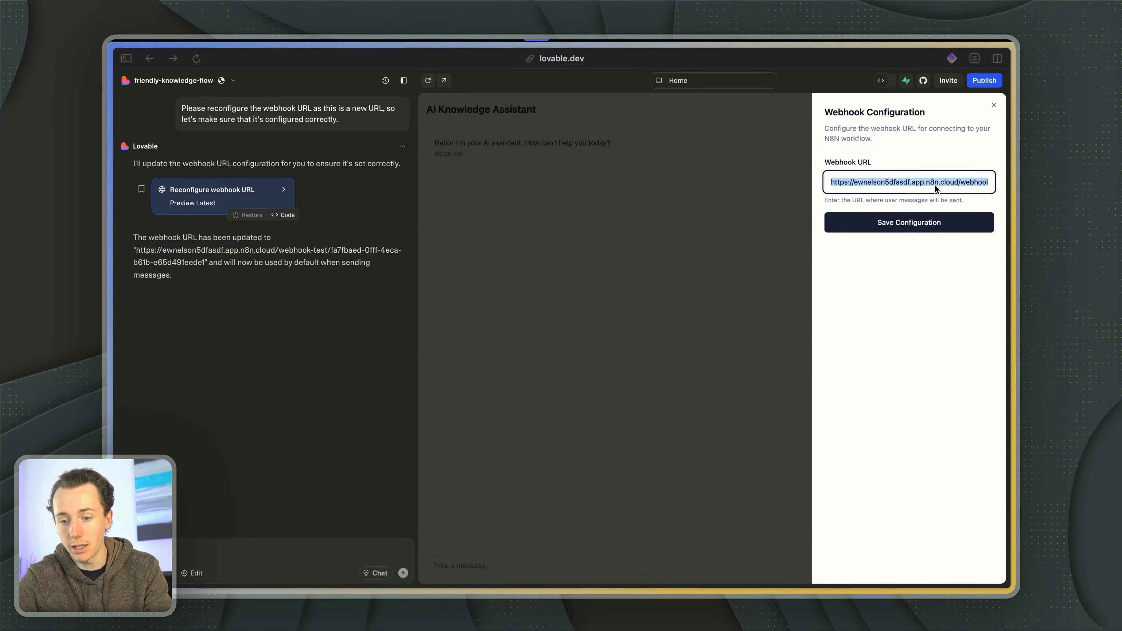
{"action": "left_click", "coordinate": [933, 186]}
{"action": "key", "text": "super+a"}
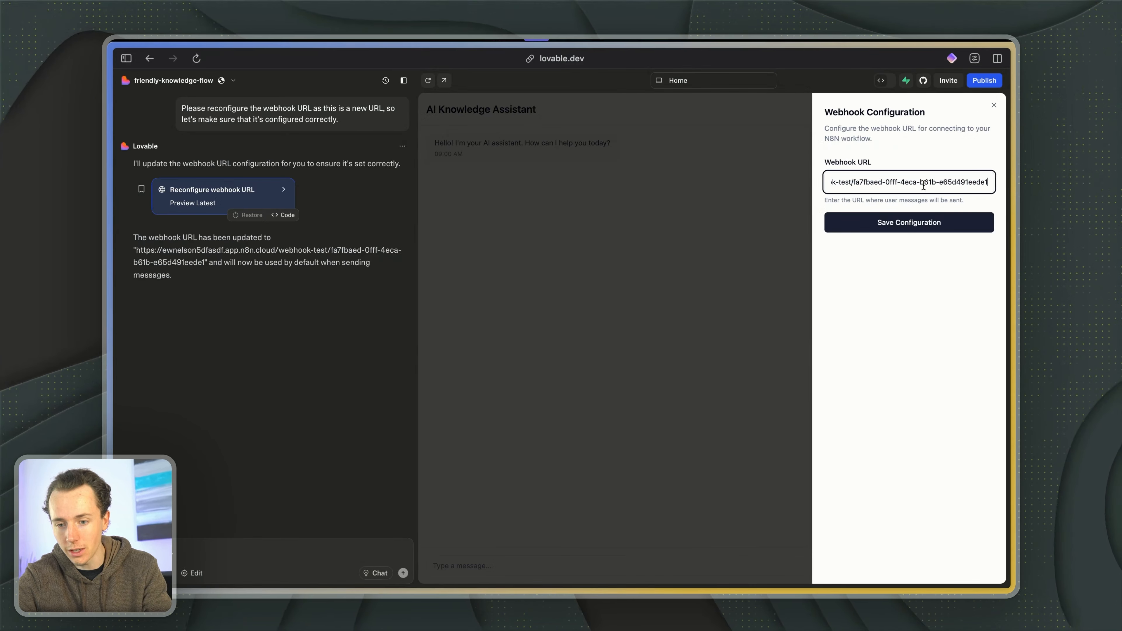
{"action": "key", "text": "super+a"}
{"action": "left_click", "coordinate": [897, 223]}
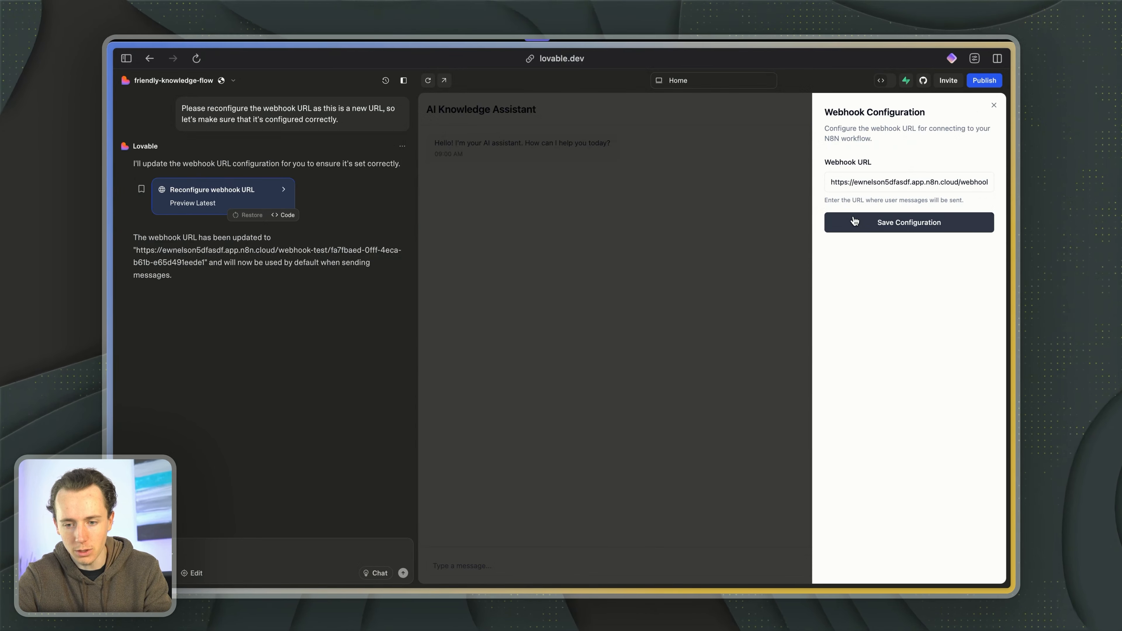
{"action": "left_click", "coordinate": [993, 105]}
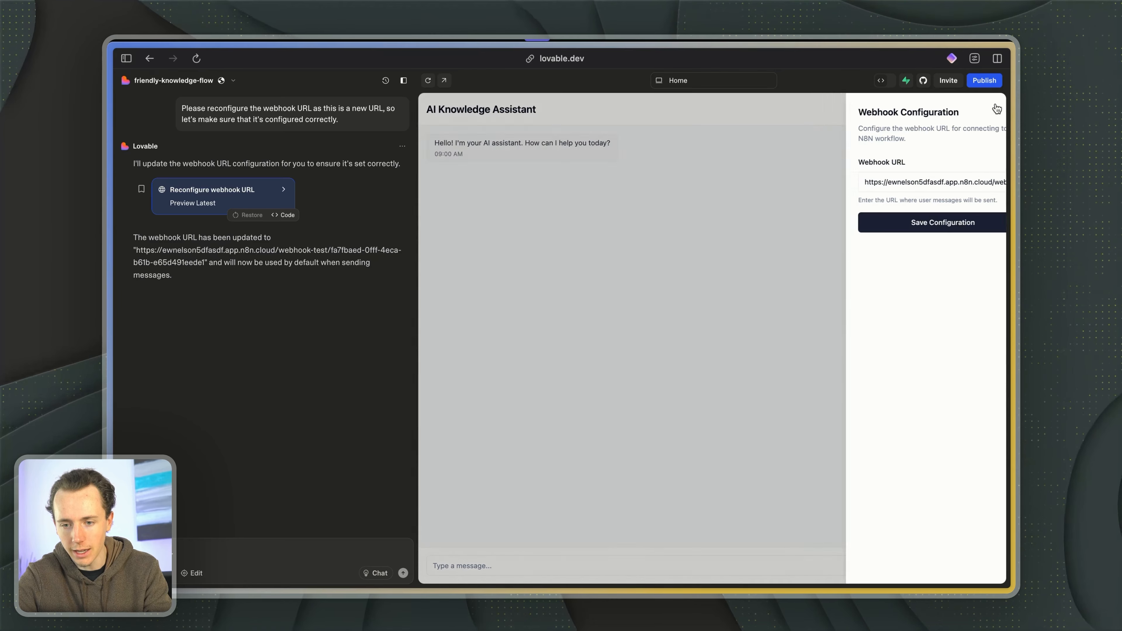
- Send "testing" in the AI Knowledge Assistant preview chat and return to the n8n workflow
{"action": "left_click", "coordinate": [729, 567]}
{"action": "type", "text": "testing"}
{"action": "key", "text": "Return"}
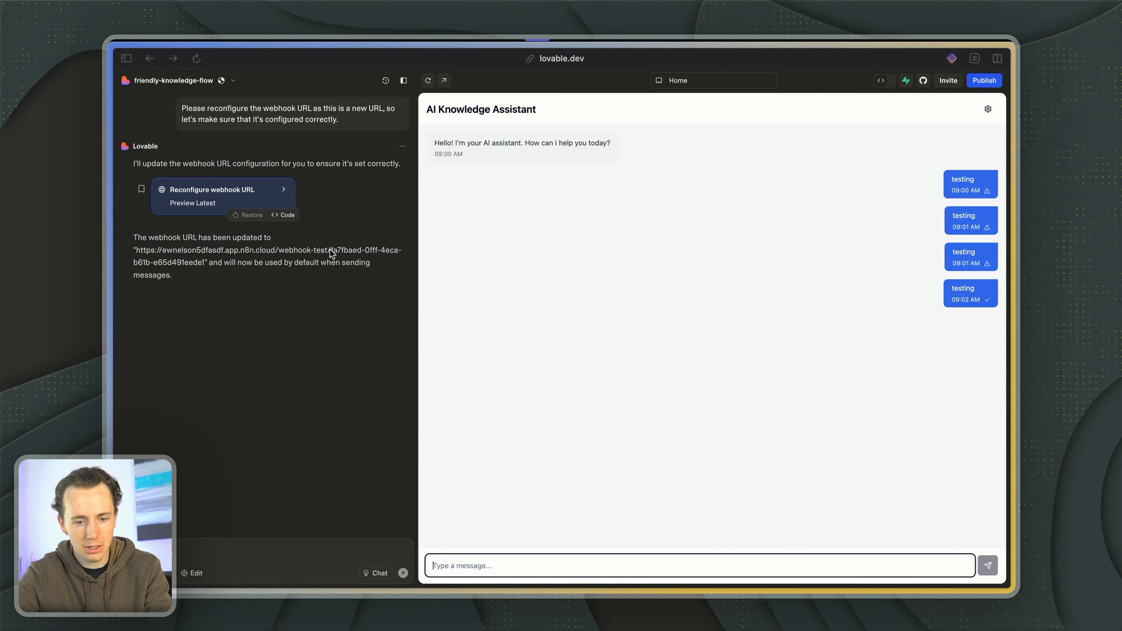
{"action": "key", "text": "ctrl+Tab"}
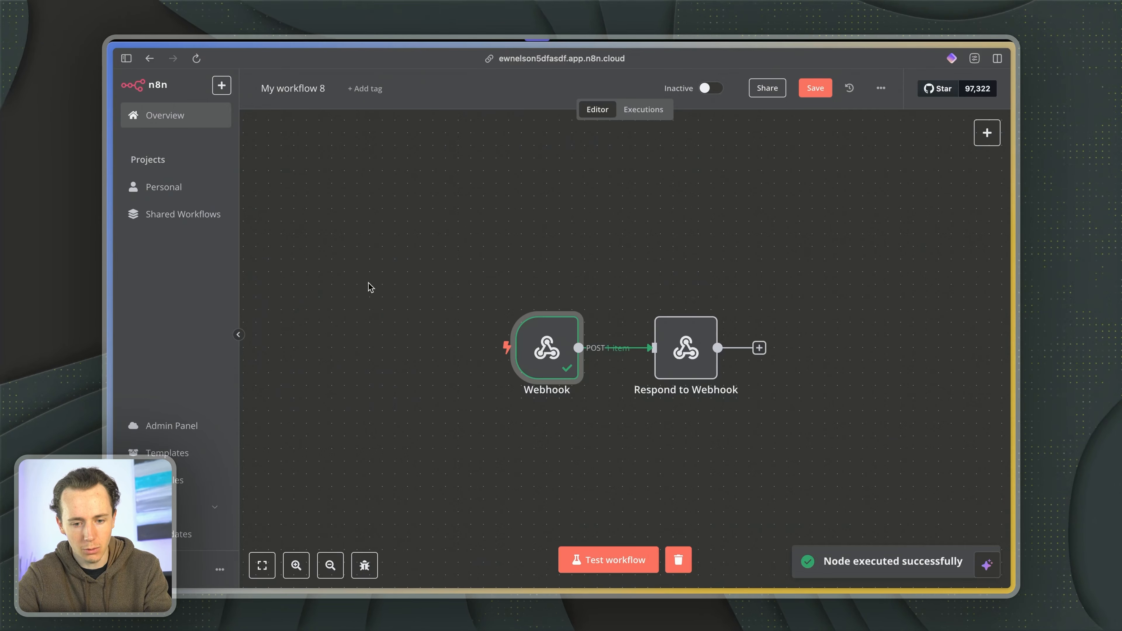
- Examine the Webhook node's received data and the Respond to Webhook node's parameters
{"action": "double_click", "coordinate": [540, 362]}
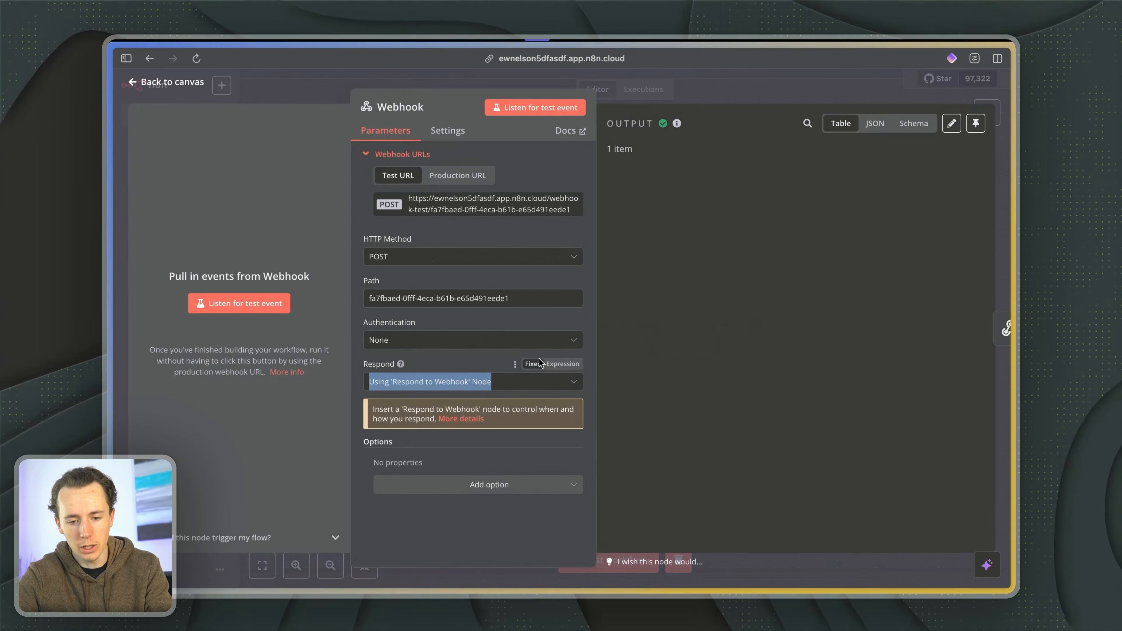
{"action": "left_click", "coordinate": [714, 87]}
{"action": "double_click", "coordinate": [680, 349]}
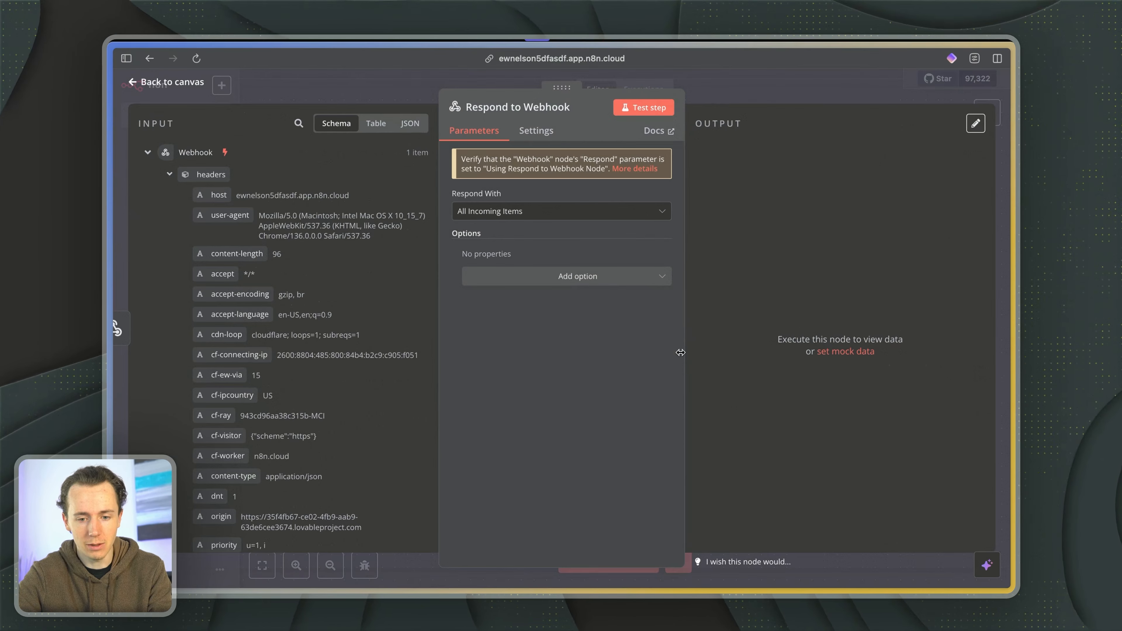
{"action": "left_click", "coordinate": [782, 70]}
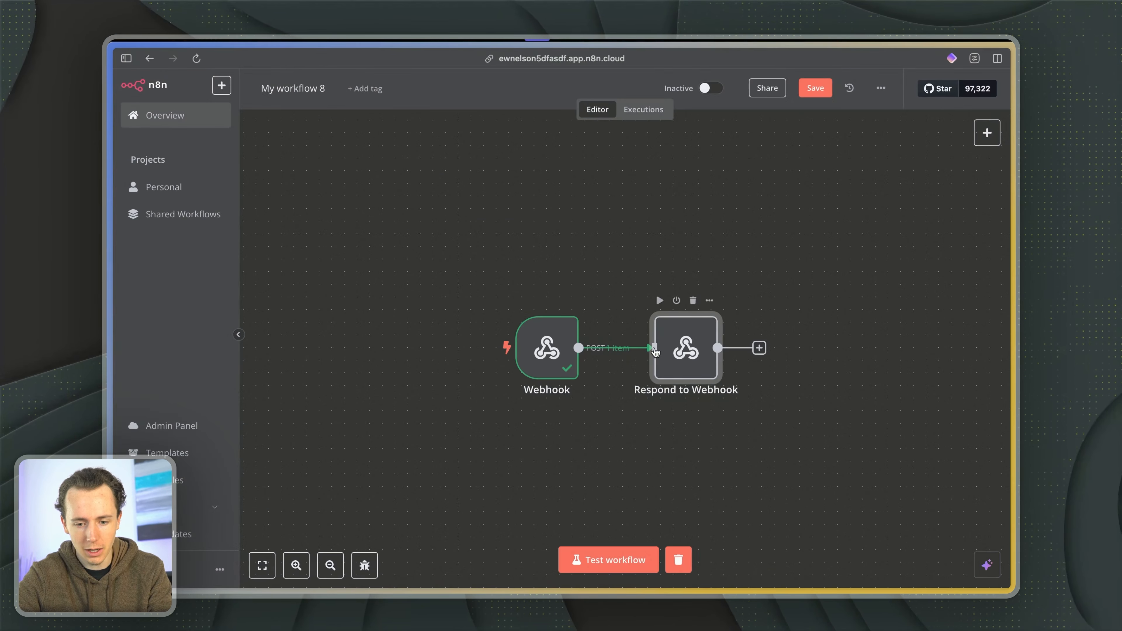
- Insert an AI Agent node between Webhook and Respond to Webhook, and move Respond to Webhook clear of it
{"action": "key", "text": "Tab"}
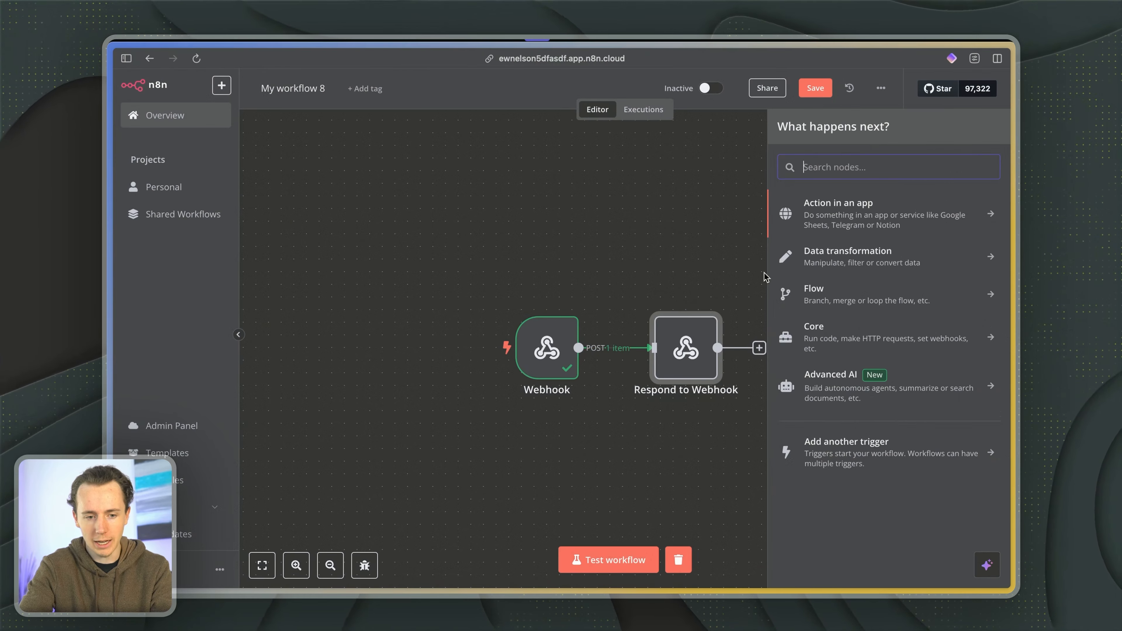
{"action": "type", "text": "ai agent"}
{"action": "left_click", "coordinate": [881, 204]}
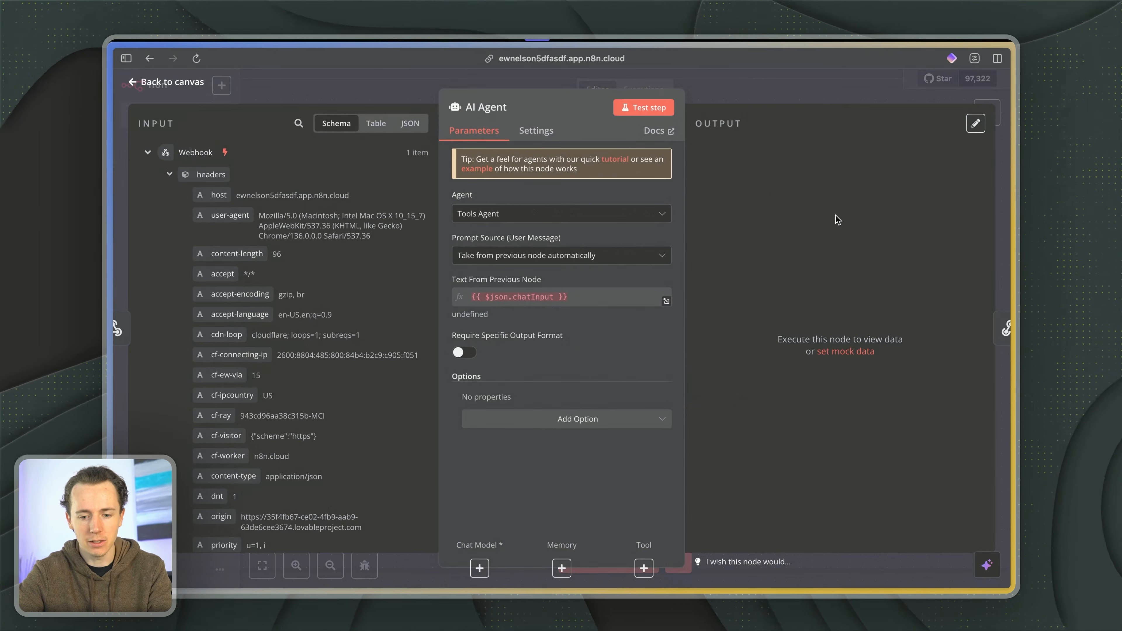
{"action": "key", "text": "Escape"}
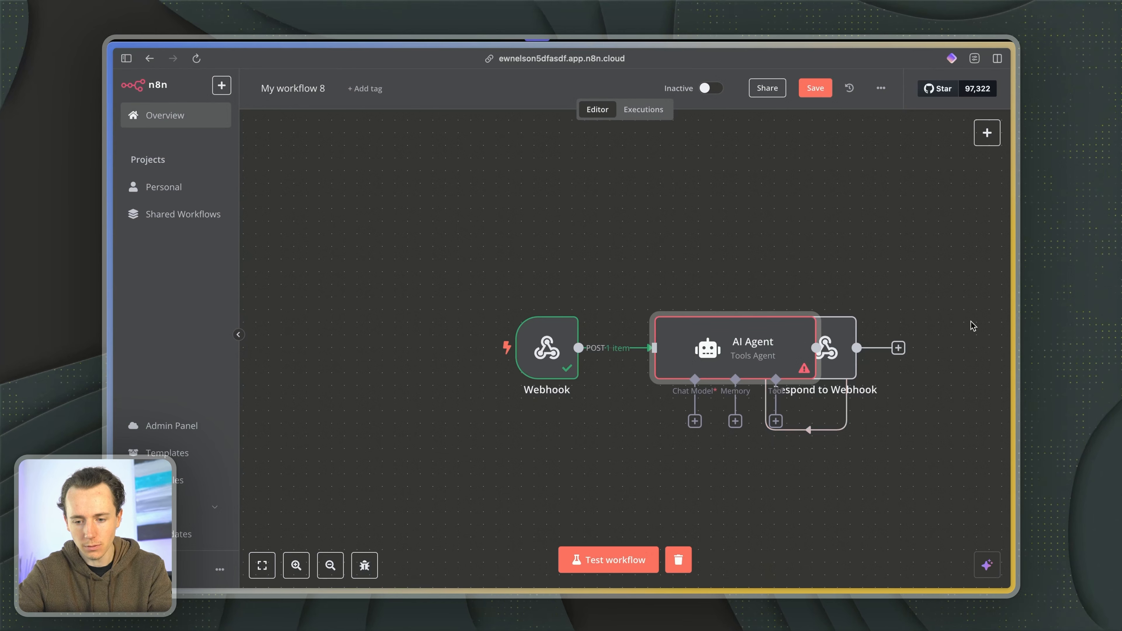
{"action": "mouse_move", "coordinate": [845, 326]}
{"action": "left_mouse_down"}
{"action": "mouse_move", "coordinate": [999, 311]}
{"action": "mouse_move", "coordinate": [891, 353]}
{"action": "mouse_move", "coordinate": [857, 339]}
{"action": "left_mouse_up"}
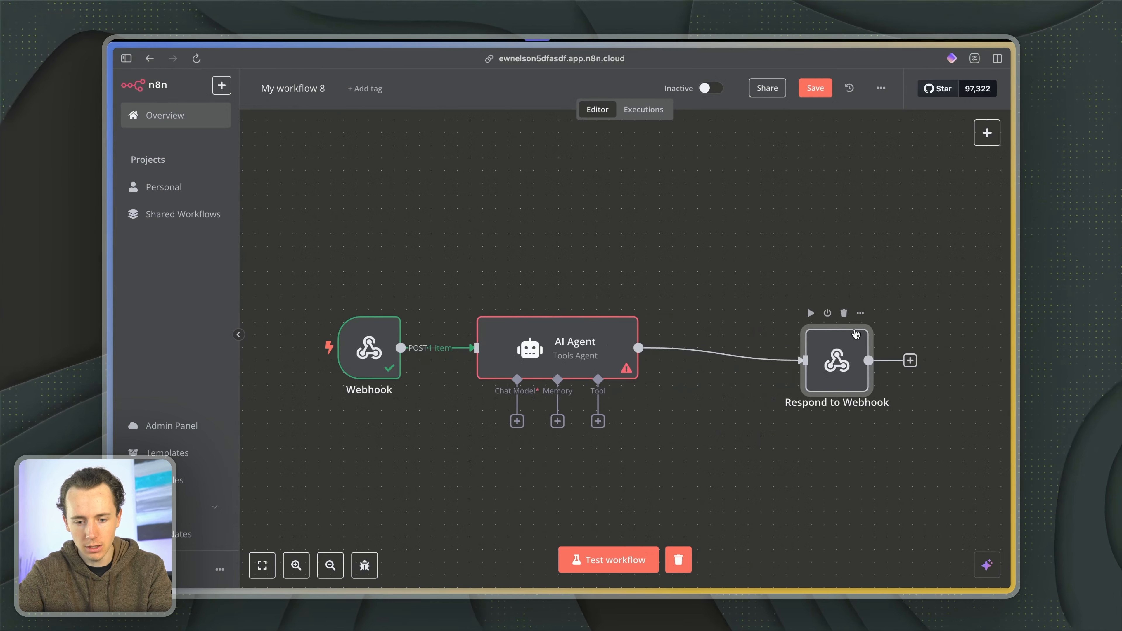
- Attach an OpenAI Chat Model to the AI Agent, using the TEST credential and the gpt-4o-mini model
{"action": "left_click", "coordinate": [517, 421]}
{"action": "type", "text": "opena"}
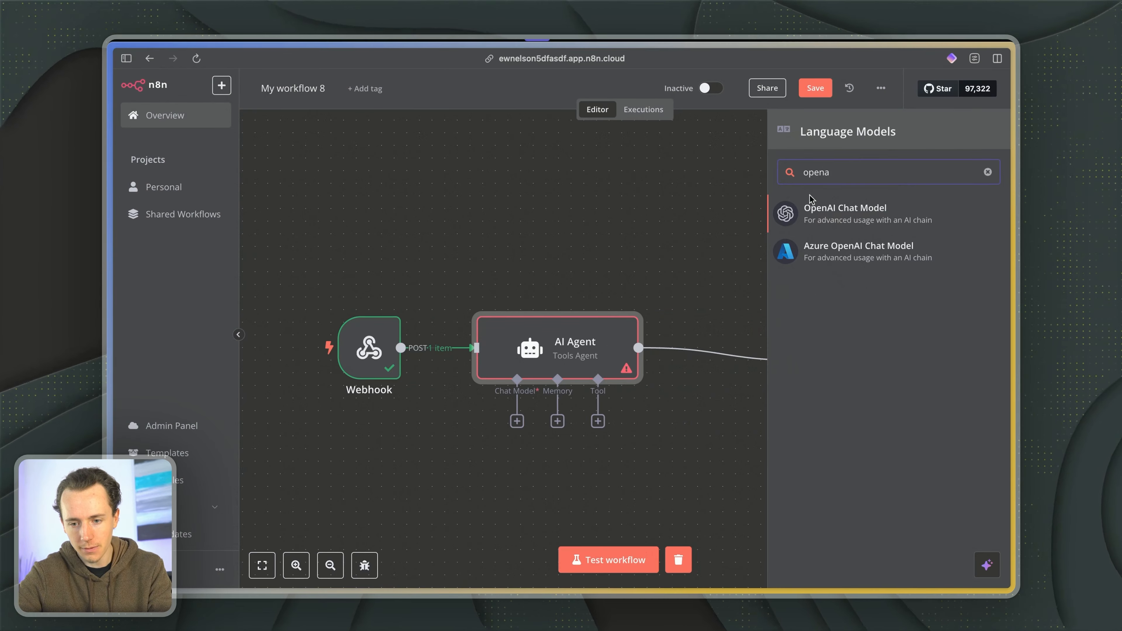
{"action": "key", "text": "Return"}
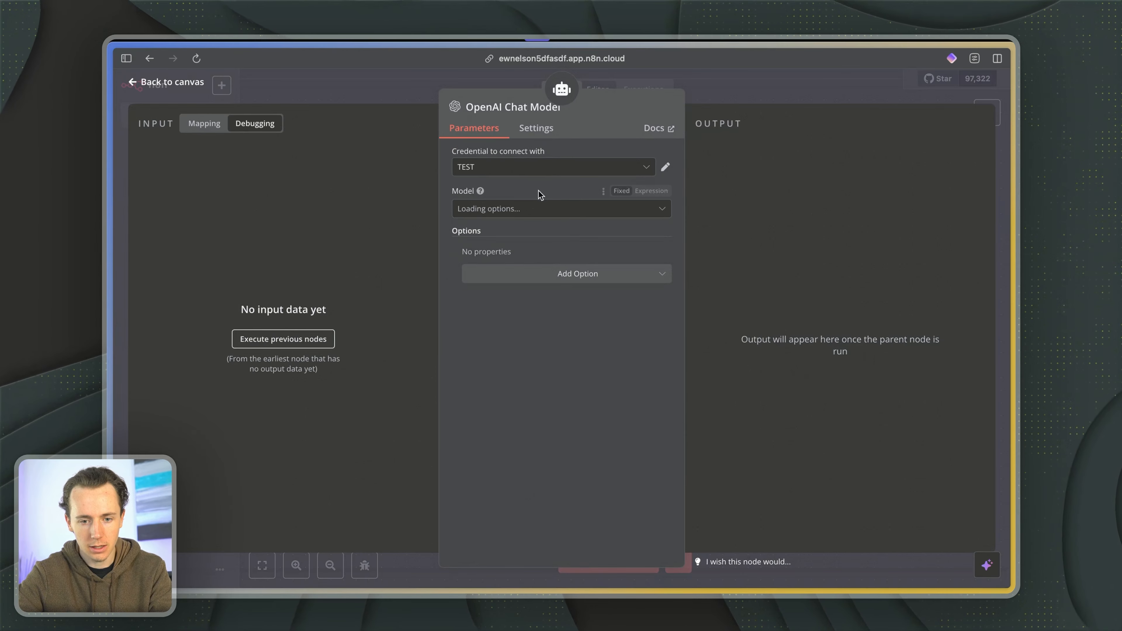
{"action": "left_click", "coordinate": [524, 173]}
{"action": "left_click", "coordinate": [524, 172]}
{"action": "left_click", "coordinate": [524, 172]}
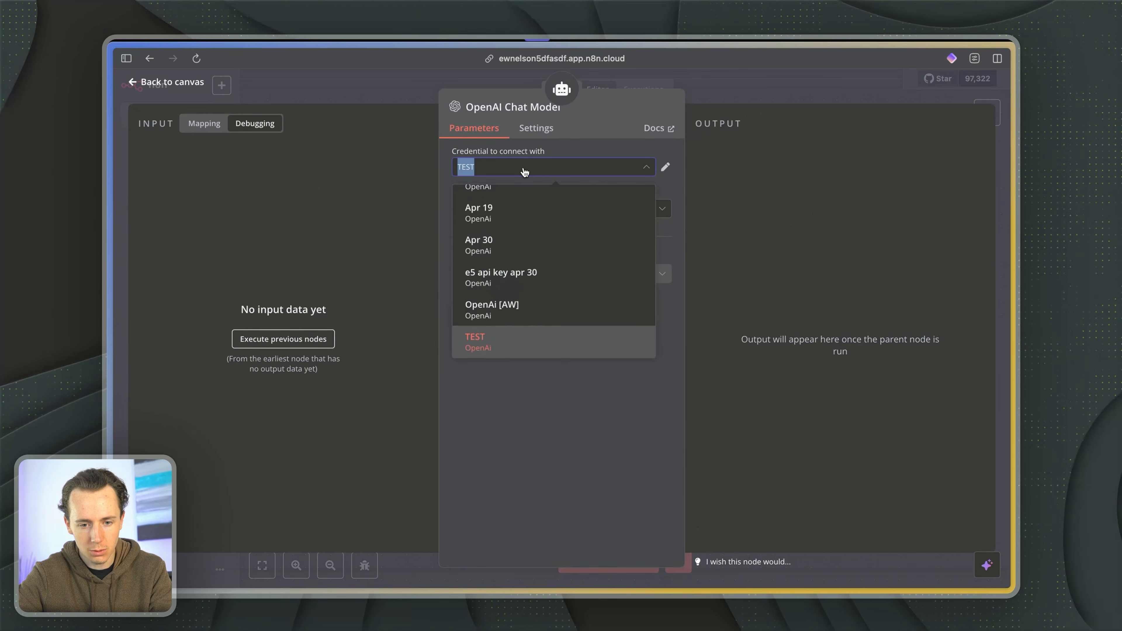
{"action": "left_click", "coordinate": [524, 172]}
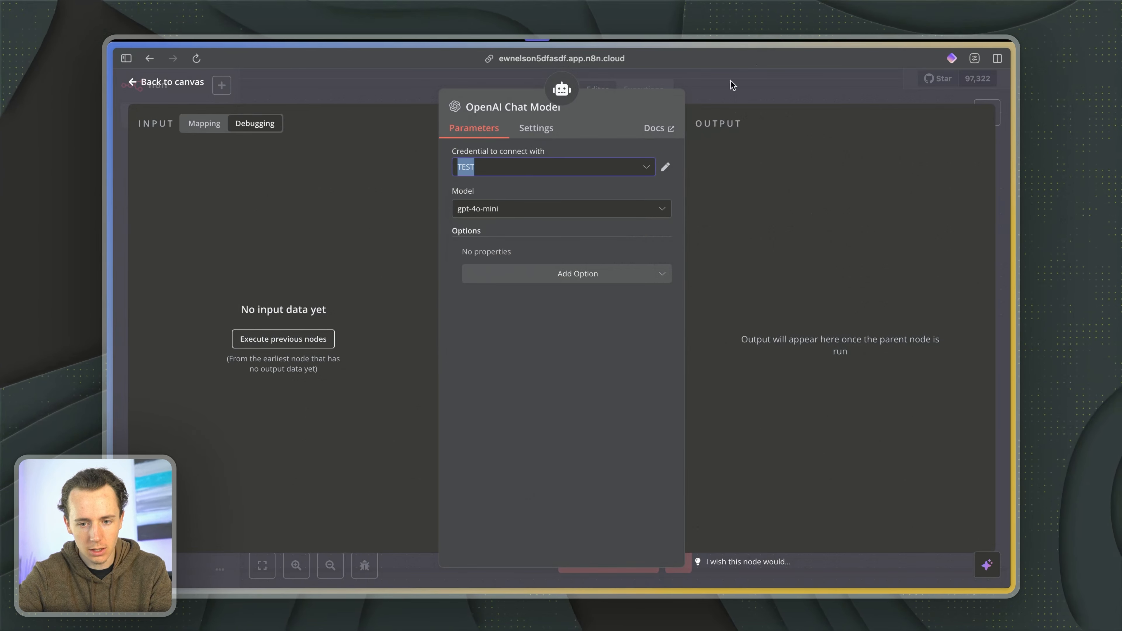
{"action": "left_click", "coordinate": [826, 71]}
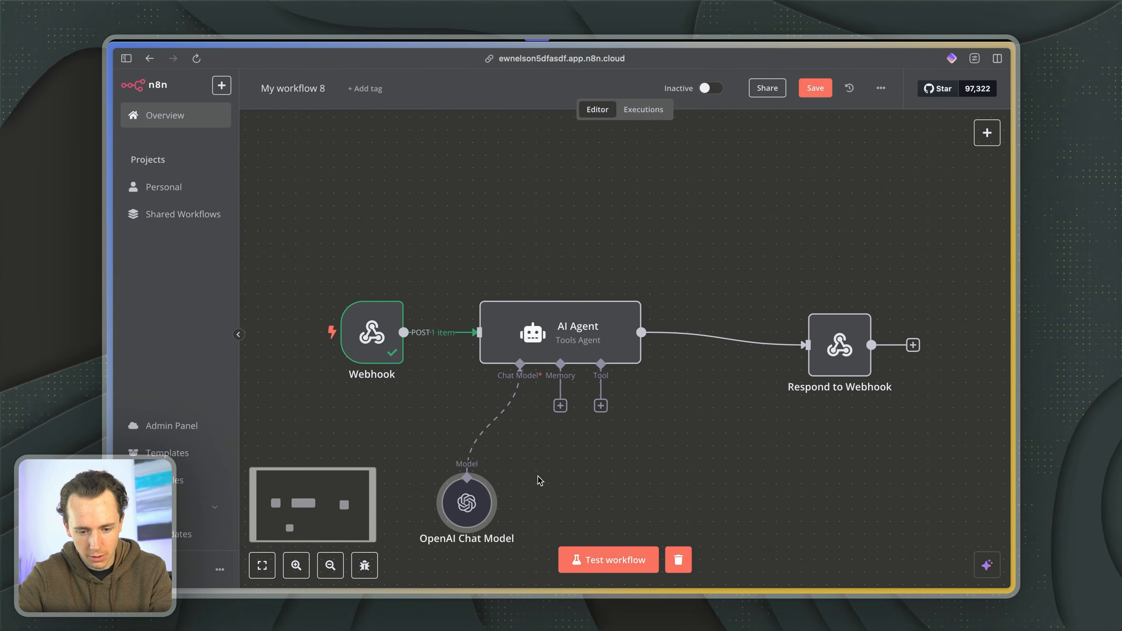
- In the AI Agent, keep Tools Agent, set the prompt source to Define below, and switch the Text field to an expression
{"action": "double_click", "coordinate": [594, 354]}
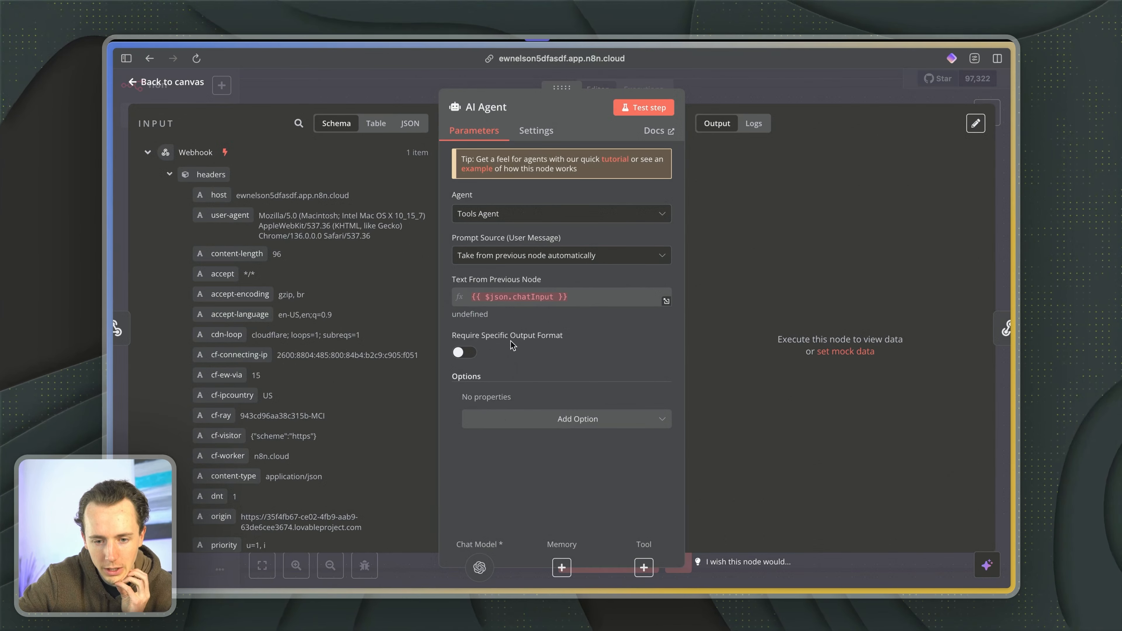
{"action": "left_click", "coordinate": [544, 213]}
{"action": "scroll", "coordinate": [556, 299], "scroll_direction": "down", "scroll_amount": 1}
{"action": "scroll", "coordinate": [556, 299], "scroll_direction": "down", "scroll_amount": 3}
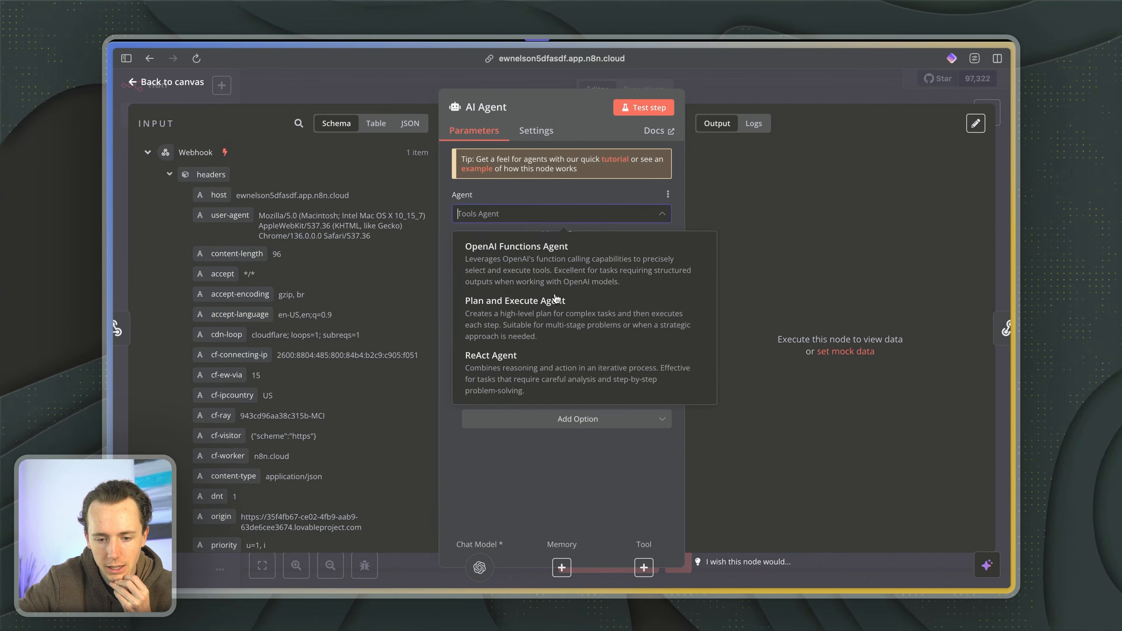
{"action": "left_click", "coordinate": [533, 509]}
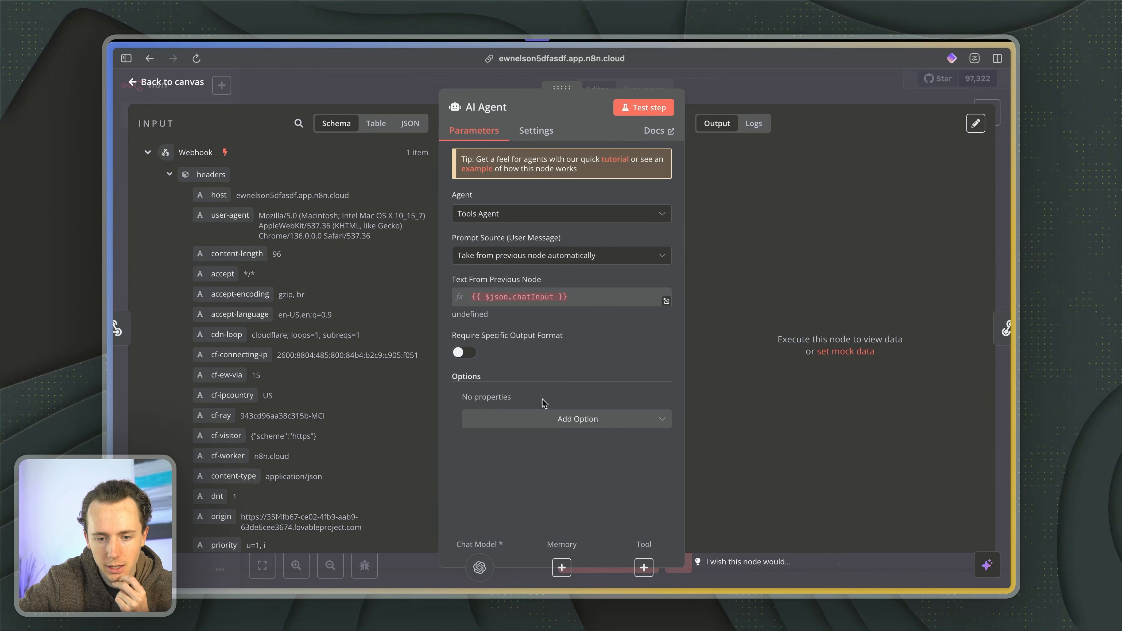
{"action": "left_click", "coordinate": [556, 256]}
{"action": "left_click", "coordinate": [548, 324]}
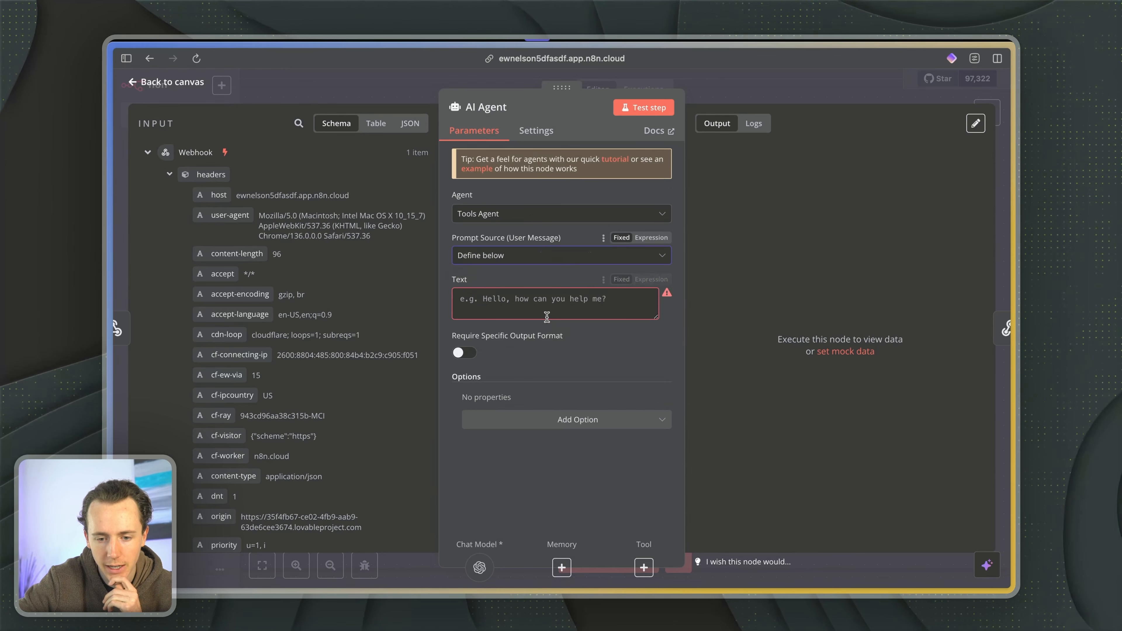
{"action": "left_click", "coordinate": [551, 297]}
{"action": "left_click", "coordinate": [651, 279]}
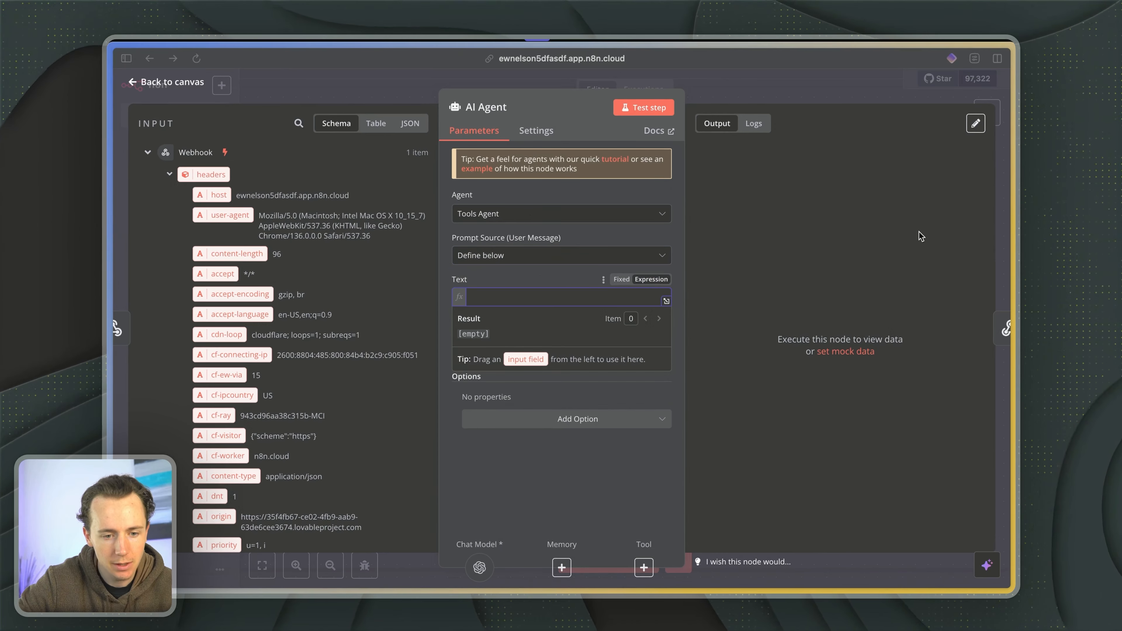
- Set the agent's Text to "Respond to this message as if you are Socrates." followed by the webhook body's message, {{ $json.body.message }}
{"action": "scroll", "coordinate": [294, 270], "scroll_direction": "down", "scroll_amount": 5}
{"action": "scroll", "coordinate": [294, 271], "scroll_direction": "down", "scroll_amount": 10}
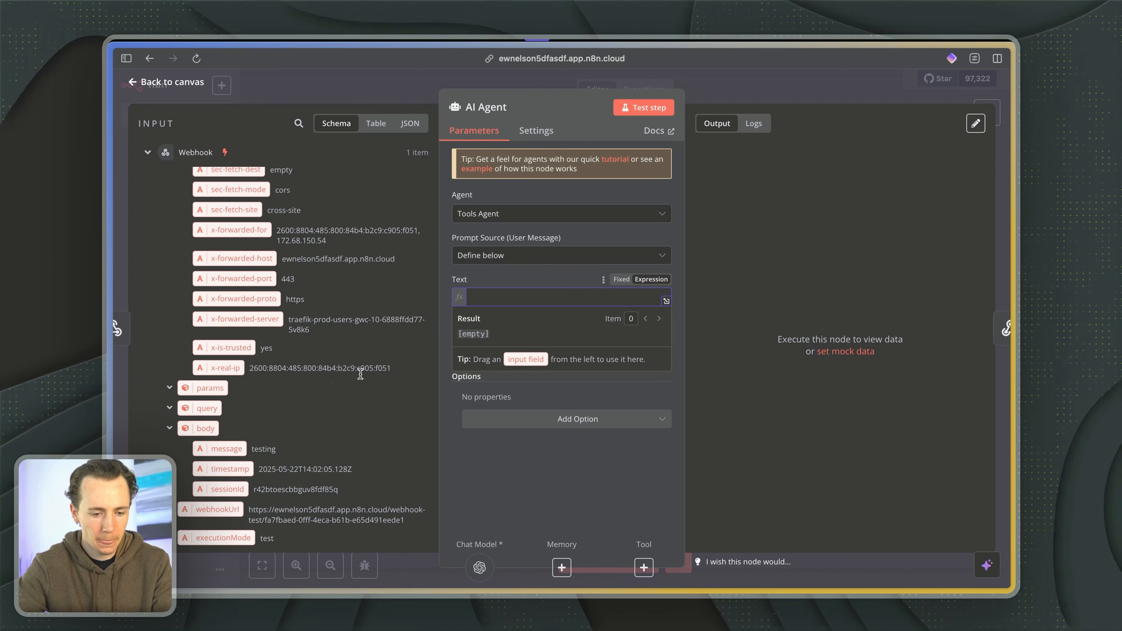
{"action": "left_click_drag", "start_coordinate": [318, 389], "coordinate": [534, 288]}
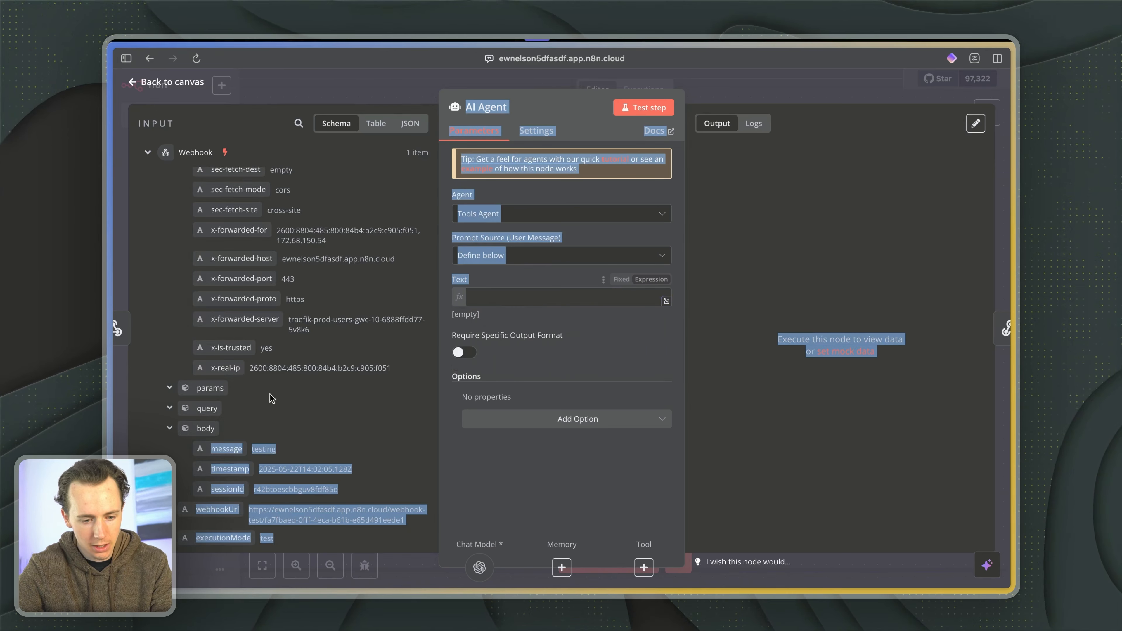
{"action": "left_click_drag", "start_coordinate": [224, 444], "coordinate": [605, 295]}
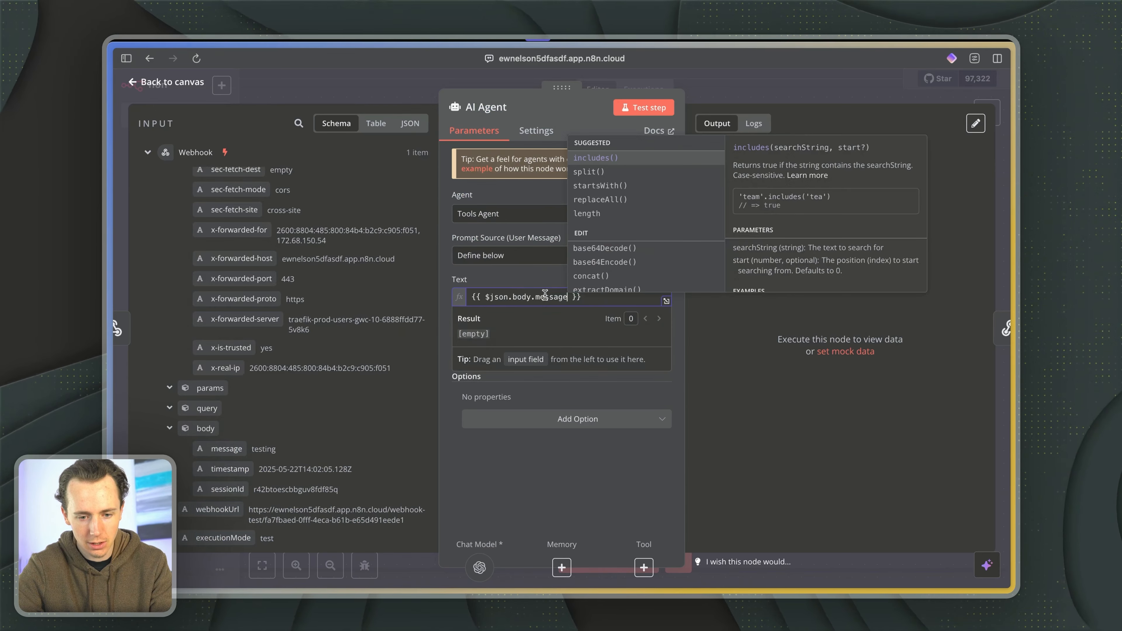
{"action": "left_click", "coordinate": [605, 295]}
{"action": "key", "text": "Return"}
{"action": "key", "text": "Up"}
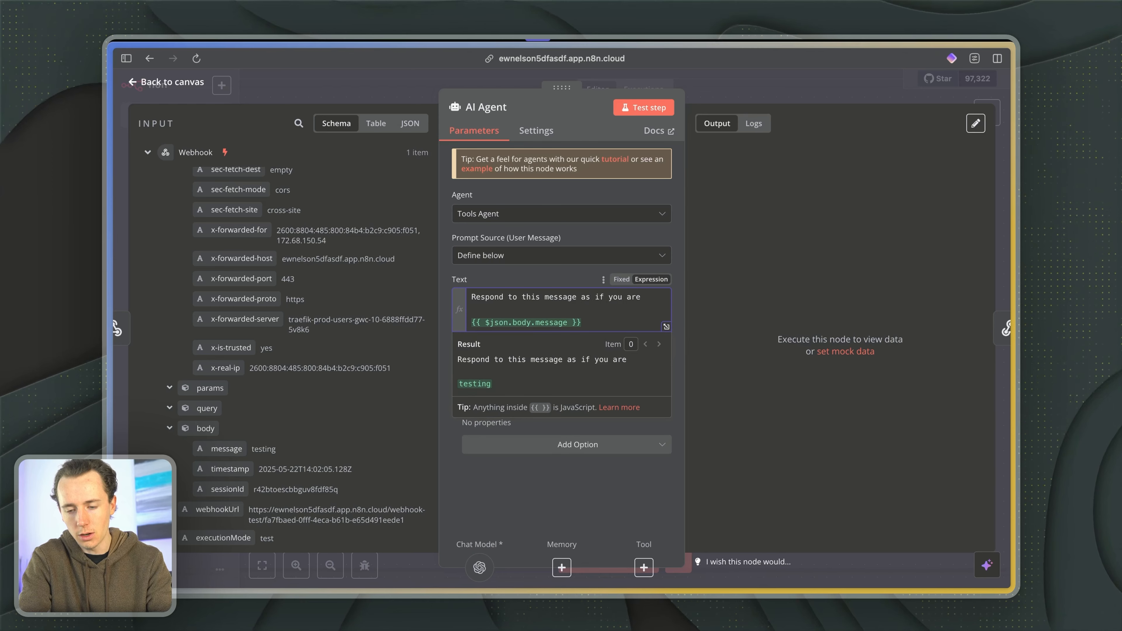
{"action": "type", "text": "Socrates."}
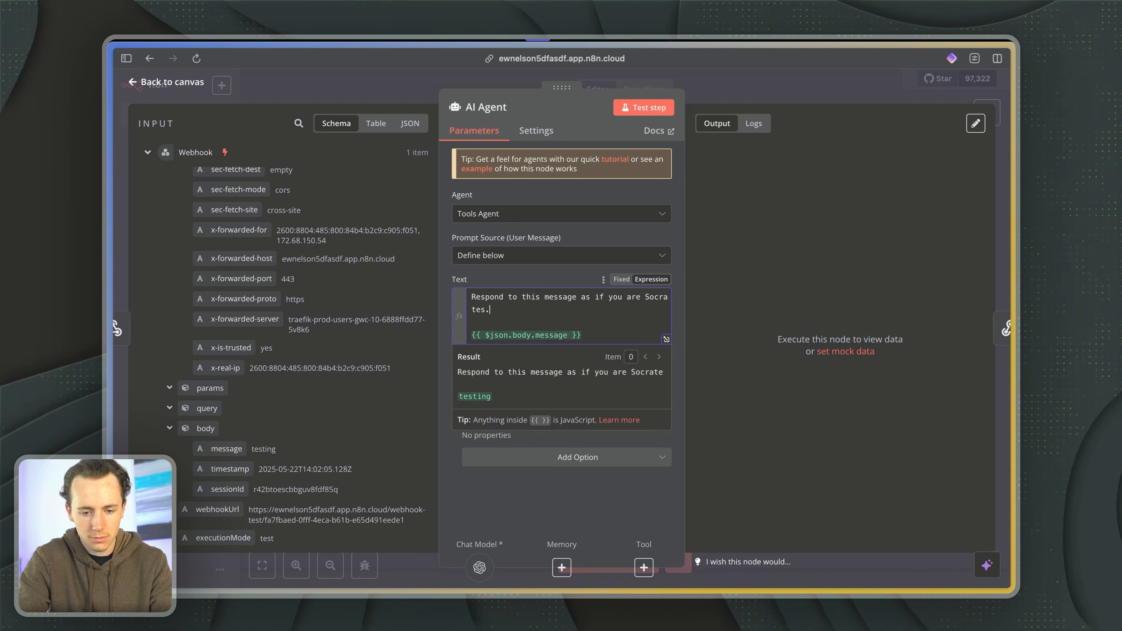
{"action": "left_click", "coordinate": [738, 91]}
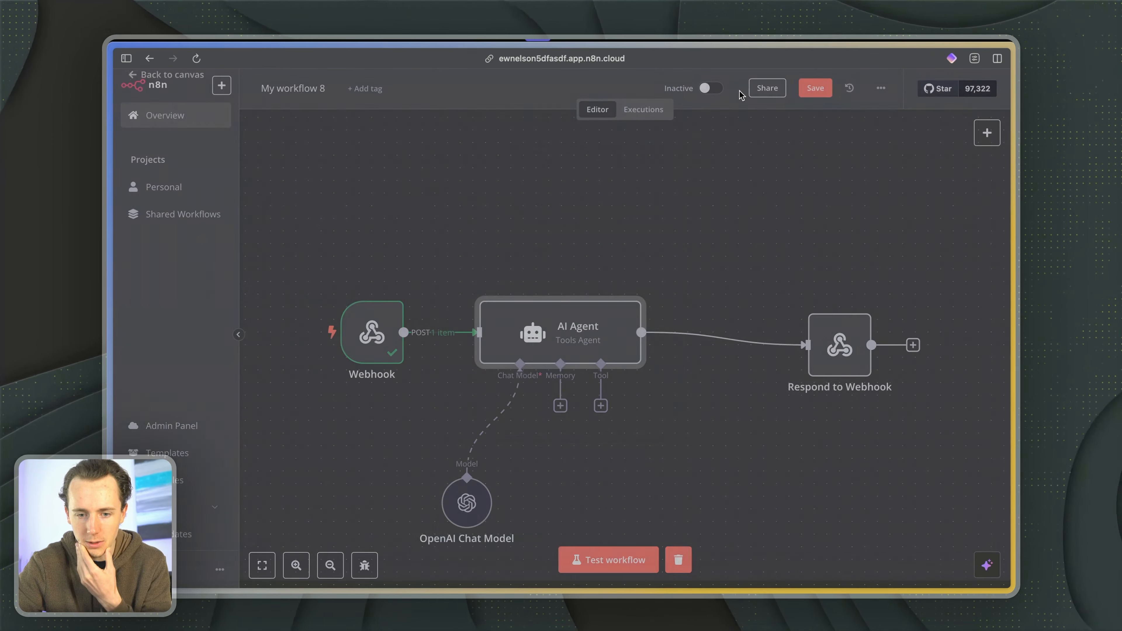
- Set the Respond to Webhook node to respond with Text
{"action": "scroll", "coordinate": [686, 451], "scroll_direction": "right", "scroll_amount": 5}
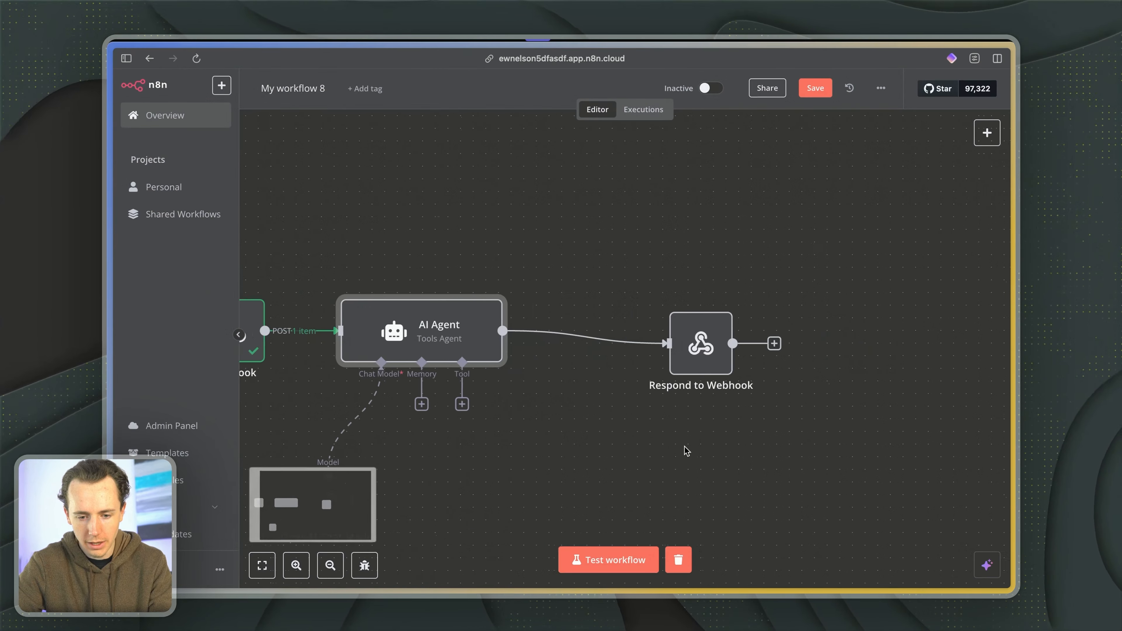
{"action": "double_click", "coordinate": [683, 347]}
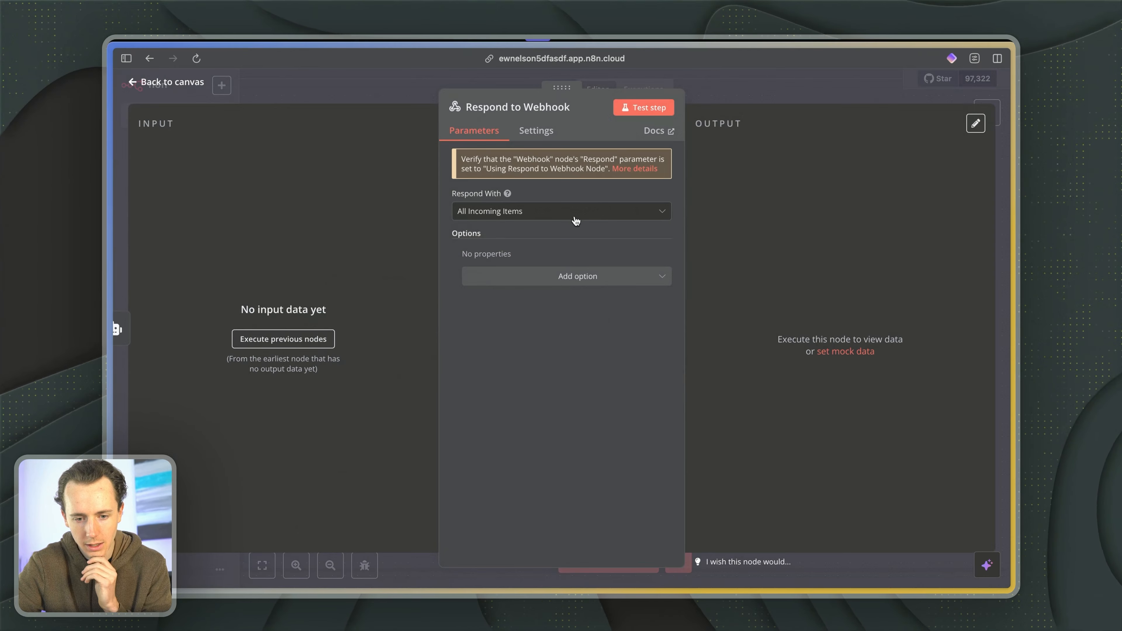
{"action": "left_click", "coordinate": [545, 211]}
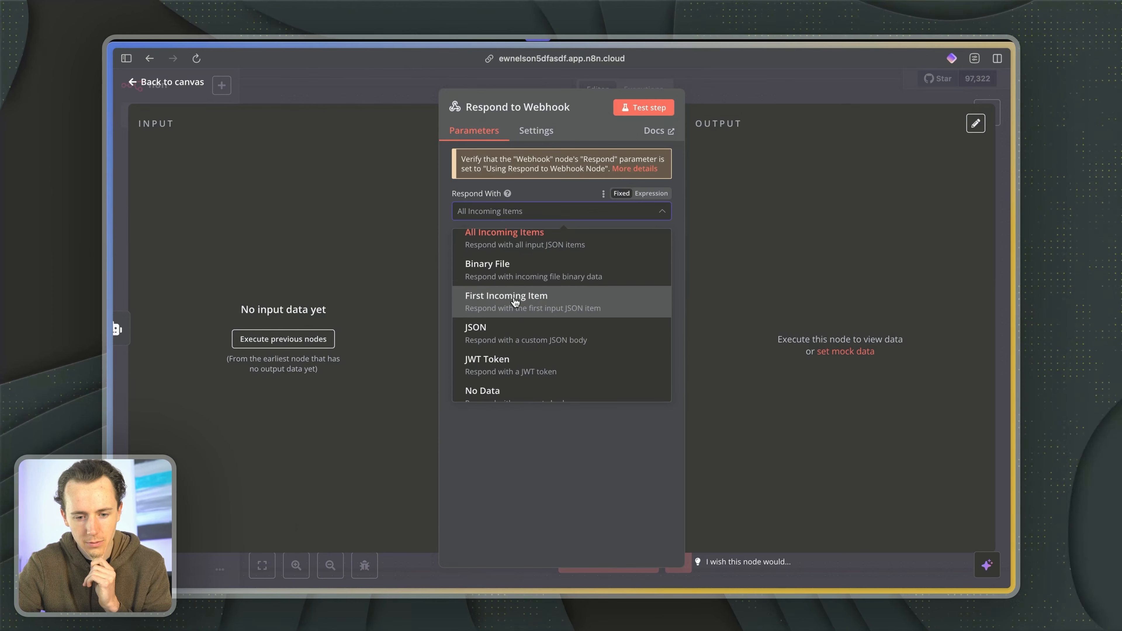
{"action": "scroll", "coordinate": [516, 274], "scroll_direction": "down", "scroll_amount": 3}
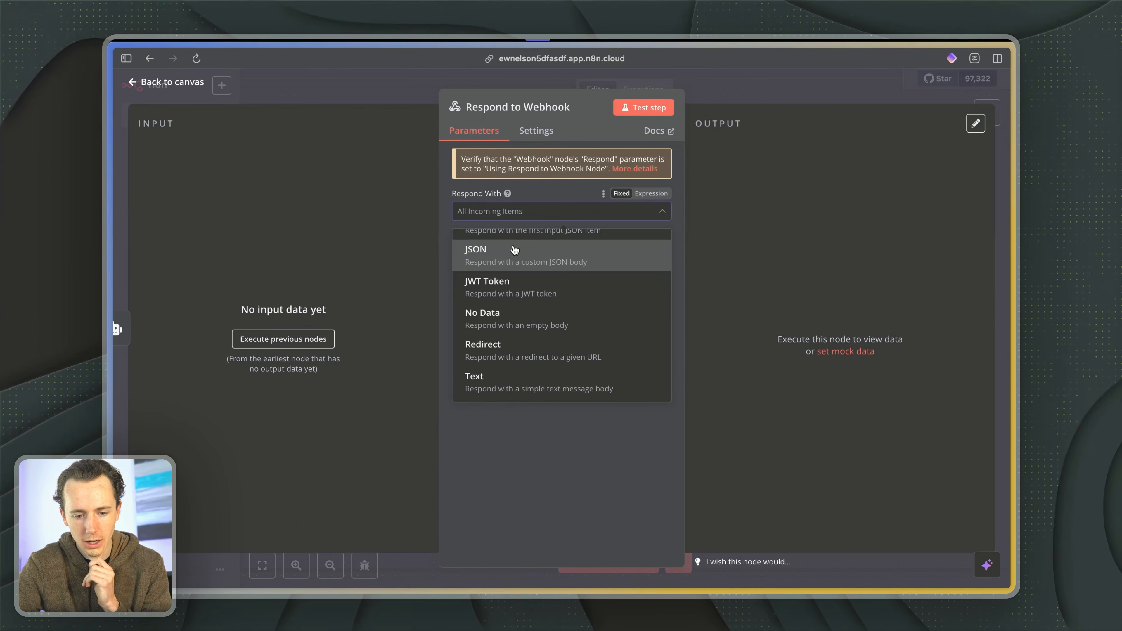
{"action": "left_click", "coordinate": [510, 389]}
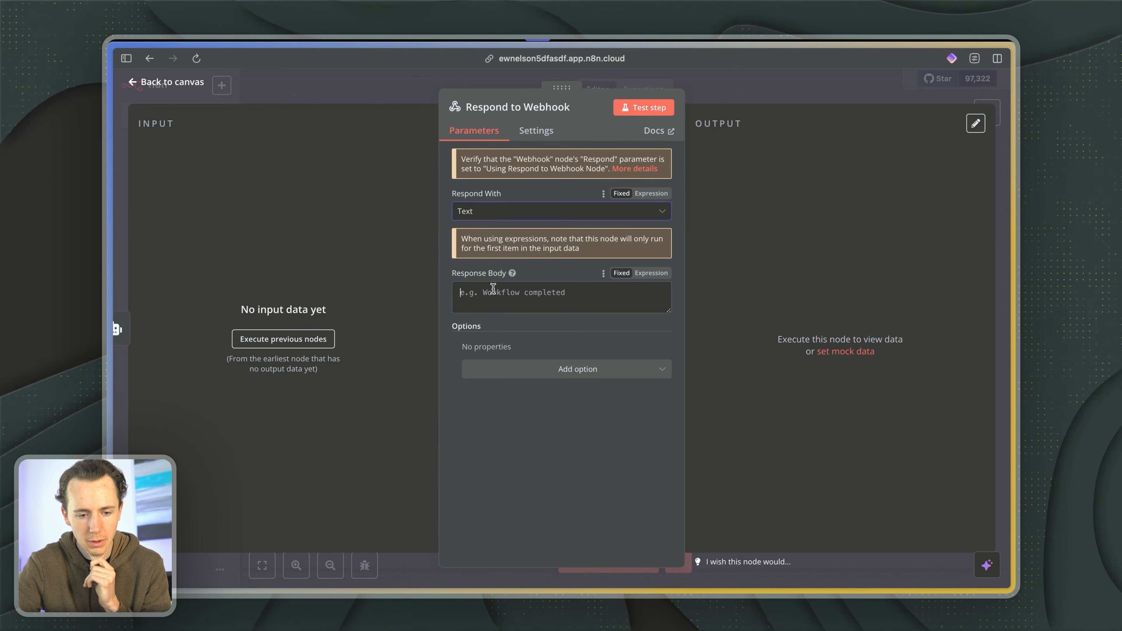
- Execute the nodes preceding Respond to Webhook, send "test" from the Lovable chat preview, and return to the n8n canvas
{"action": "left_click", "coordinate": [283, 338]}
{"action": "key", "text": "ctrl+Tab"}
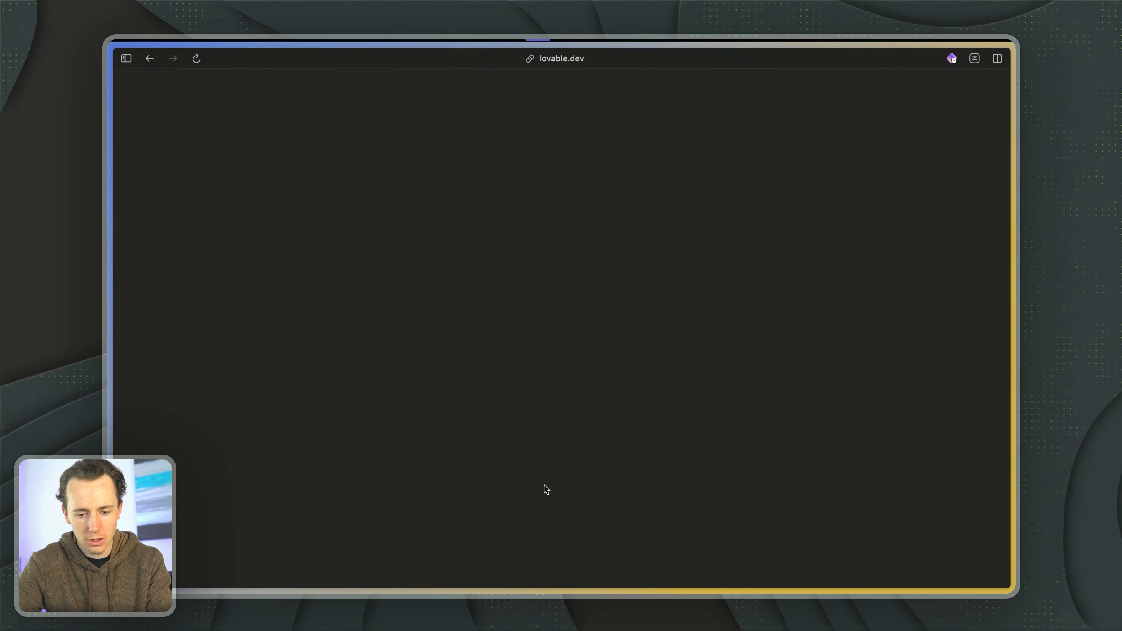
{"action": "type", "text": "t"}
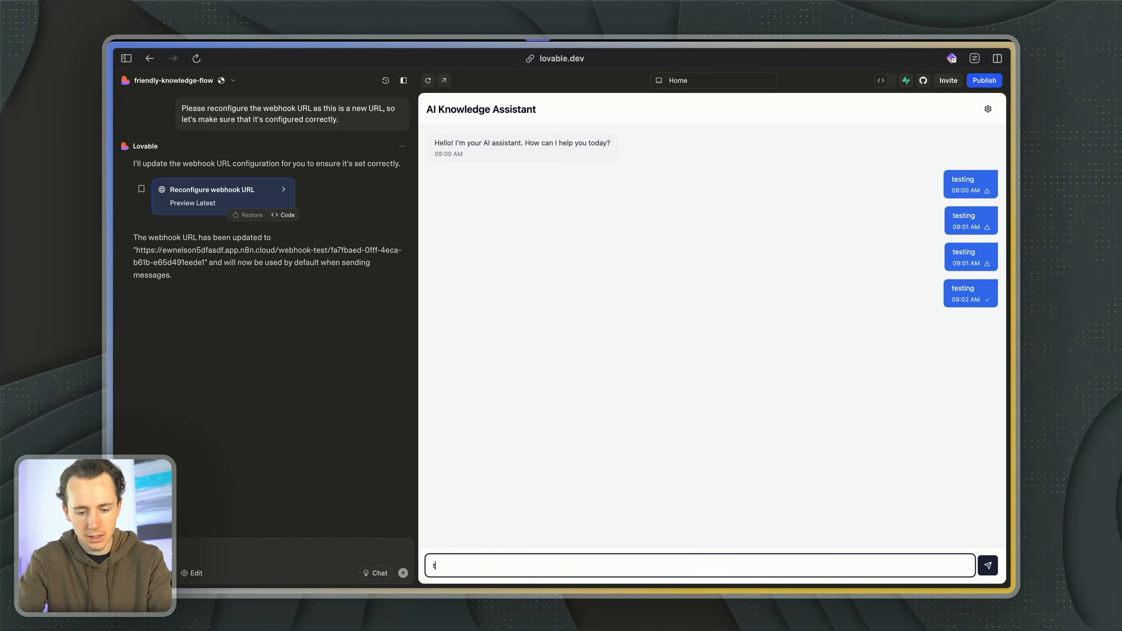
{"action": "type", "text": "est"}
{"action": "key", "text": "Return"}
{"action": "key", "text": "ctrl+Tab"}
{"action": "key", "text": "ctrl+Tab"}
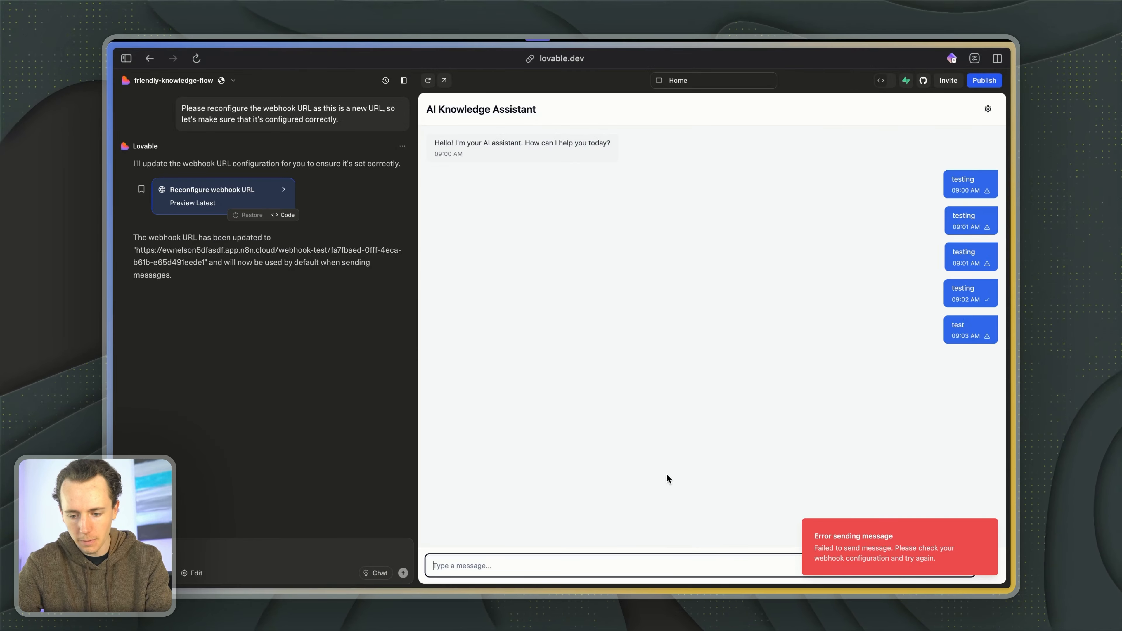
- Run a full workflow test, send "test" from the Lovable chat, and inspect the AI Agent's run log in n8n
{"action": "key", "text": "ctrl+Tab"}
{"action": "key", "text": "Escape"}
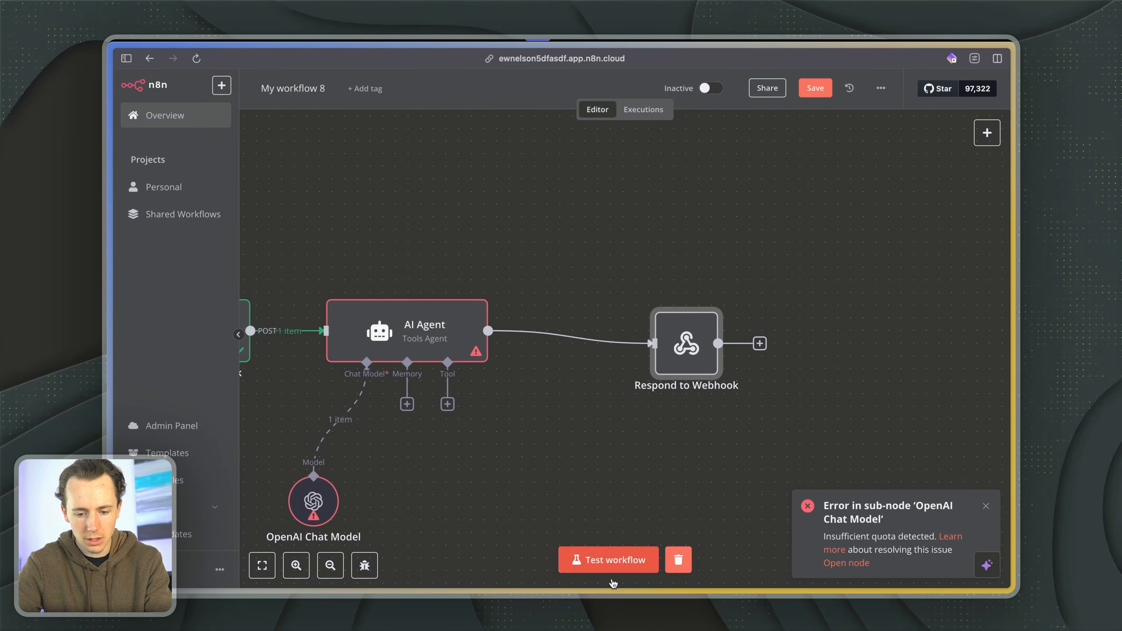
{"action": "left_click", "coordinate": [597, 565]}
{"action": "key", "text": "ctrl+Tab"}
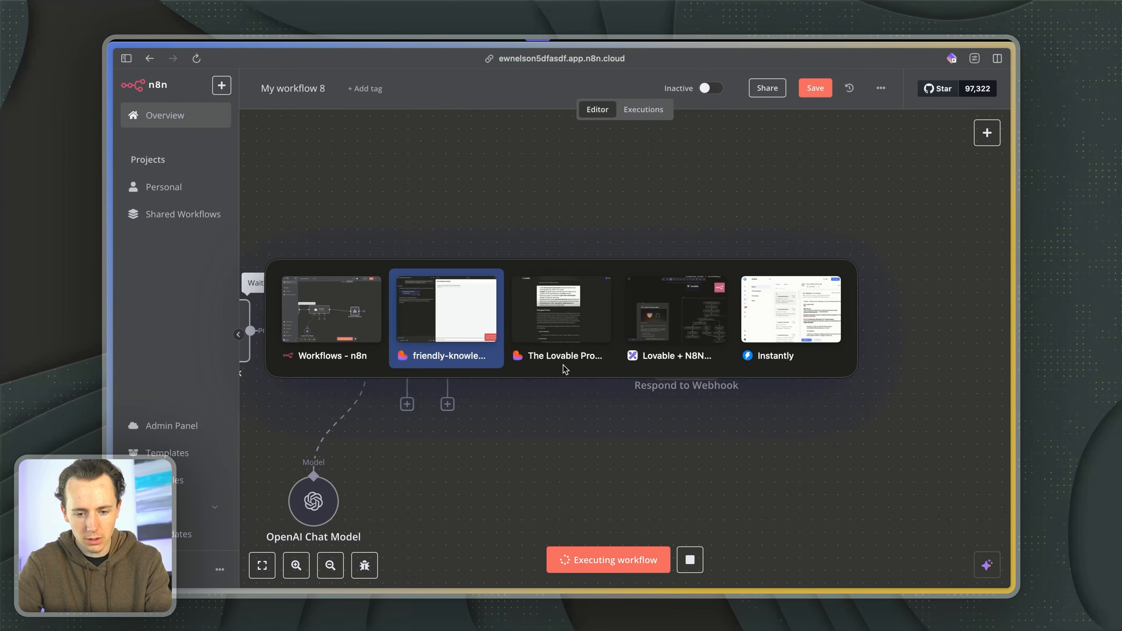
{"action": "type", "text": "test"}
{"action": "key", "text": "Return"}
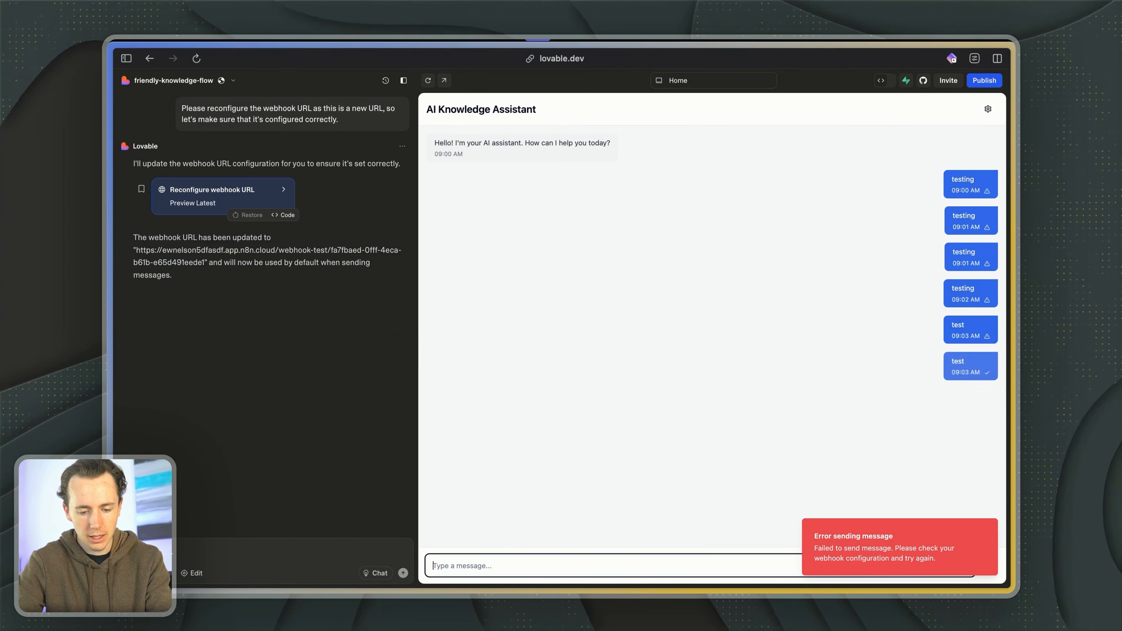
{"action": "key", "text": "ctrl+Tab"}
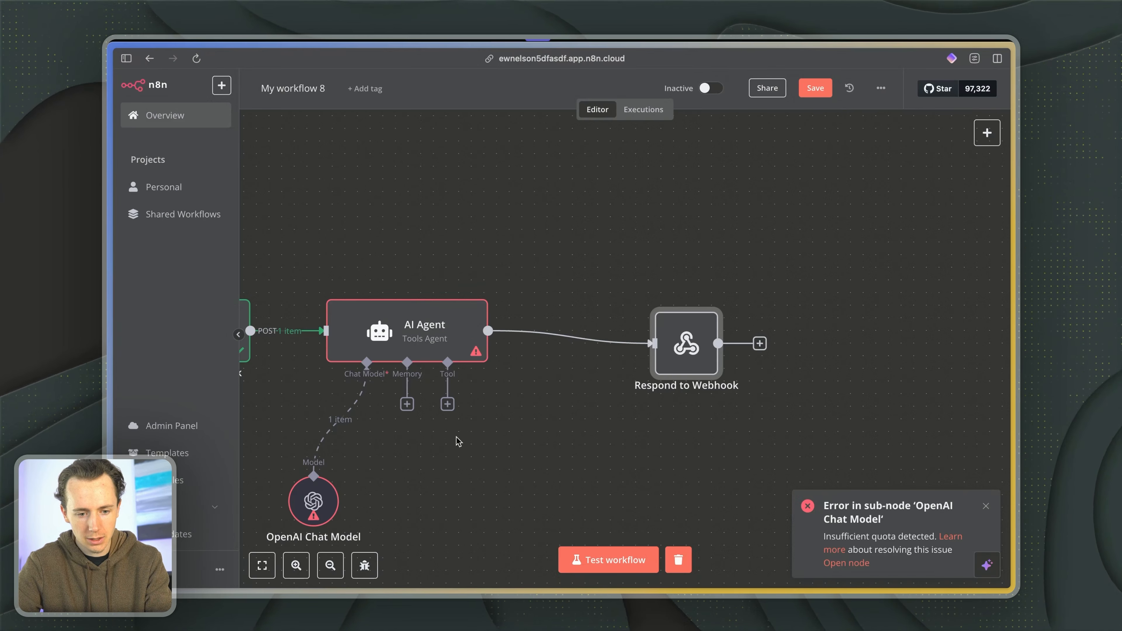
{"action": "double_click", "coordinate": [406, 324]}
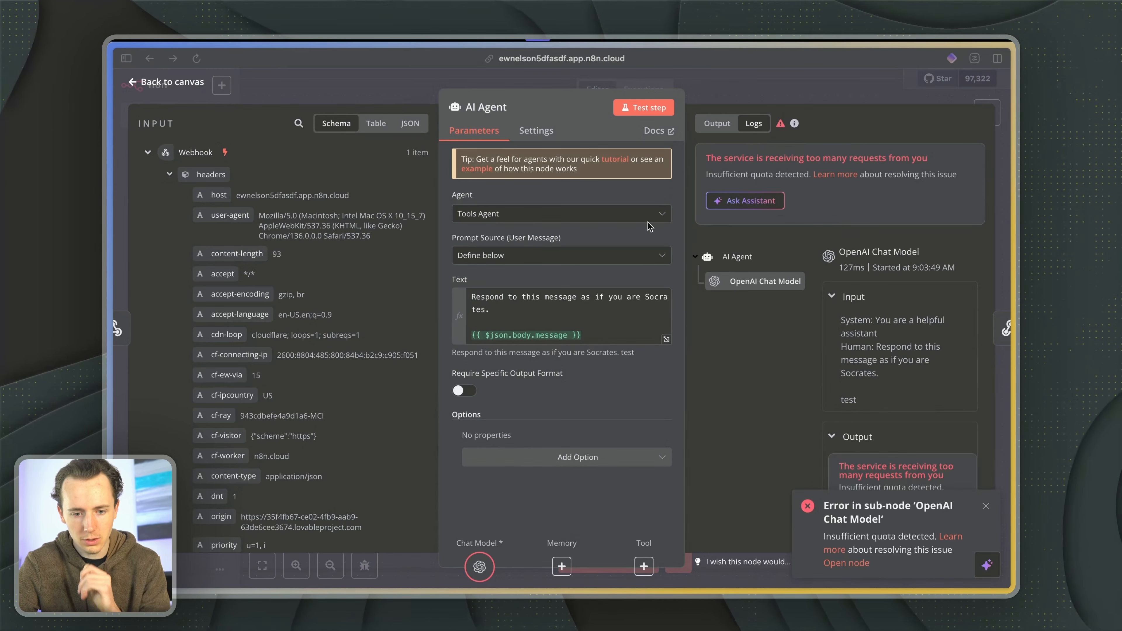
{"action": "key", "text": "Escape"}
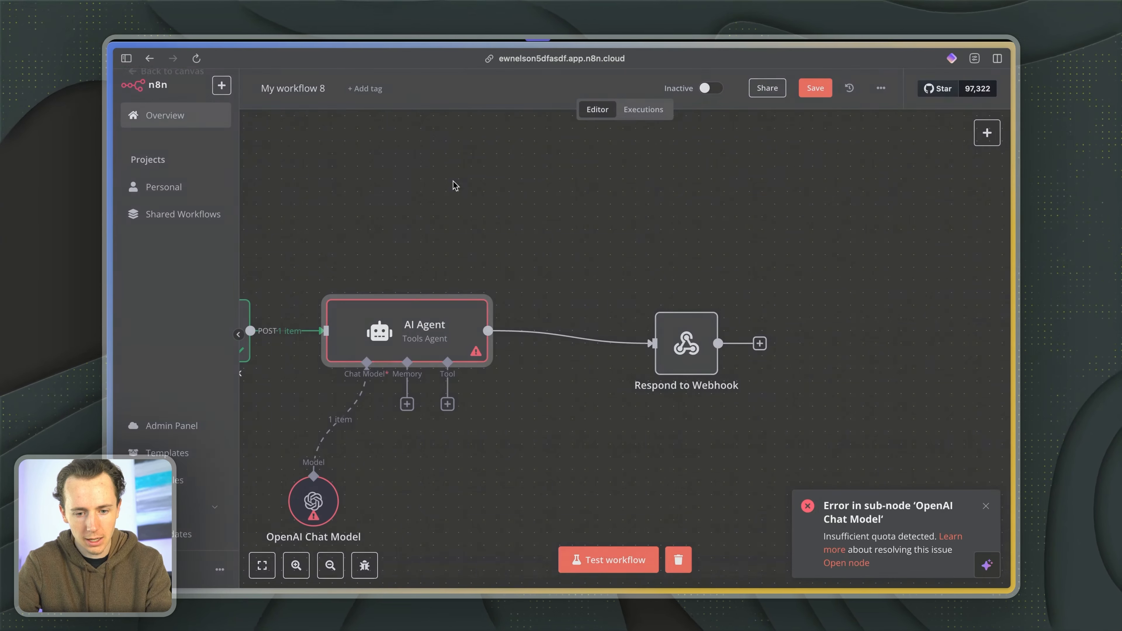
- Switch the OpenAI Chat Model's credential to AI Agent Demo
{"action": "double_click", "coordinate": [306, 505]}
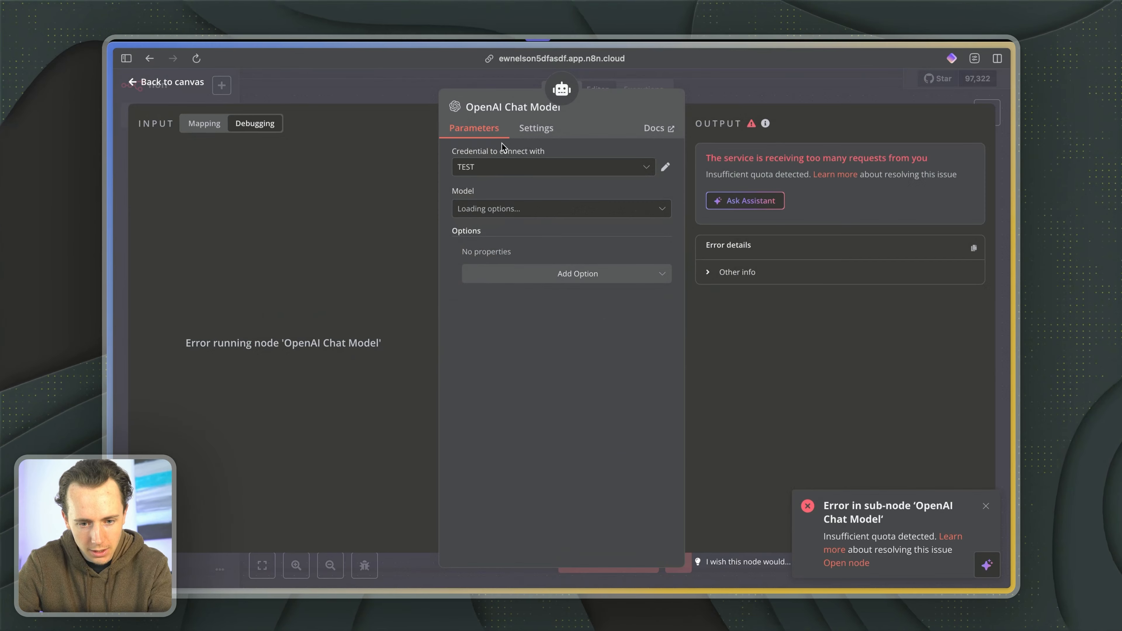
{"action": "left_click", "coordinate": [530, 166]}
{"action": "scroll", "coordinate": [496, 218], "scroll_direction": "up", "scroll_amount": 1}
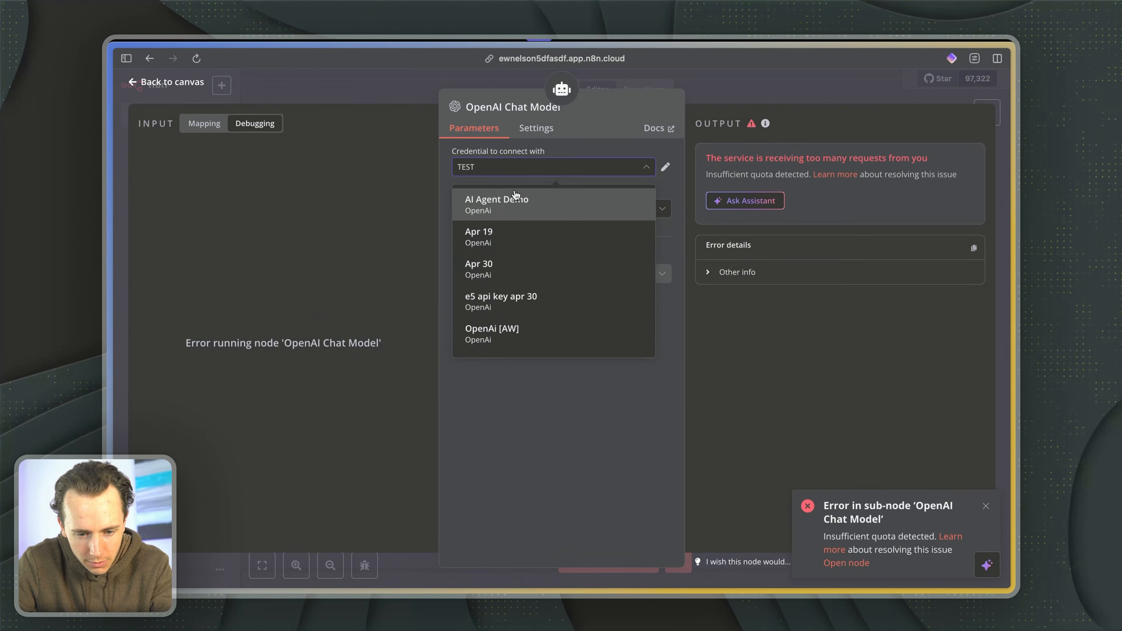
{"action": "left_click", "coordinate": [515, 196]}
{"action": "left_click", "coordinate": [711, 89]}
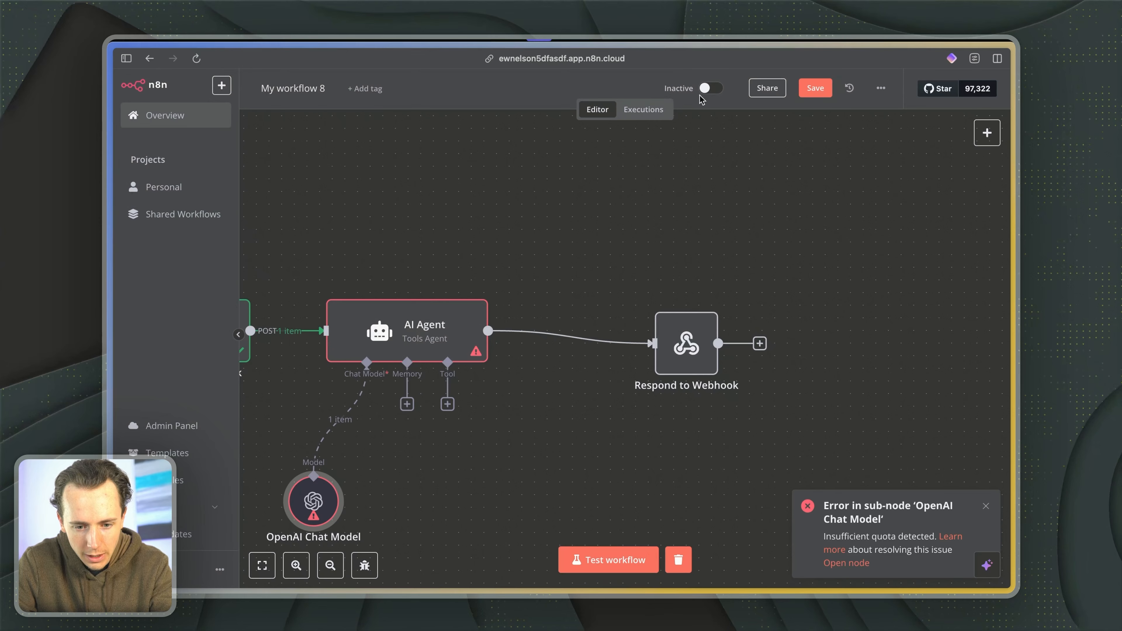
- Check the models available in the OpenAI Chat Model node and return to the canvas
{"action": "double_click", "coordinate": [402, 331]}
{"action": "key", "text": "Escape"}
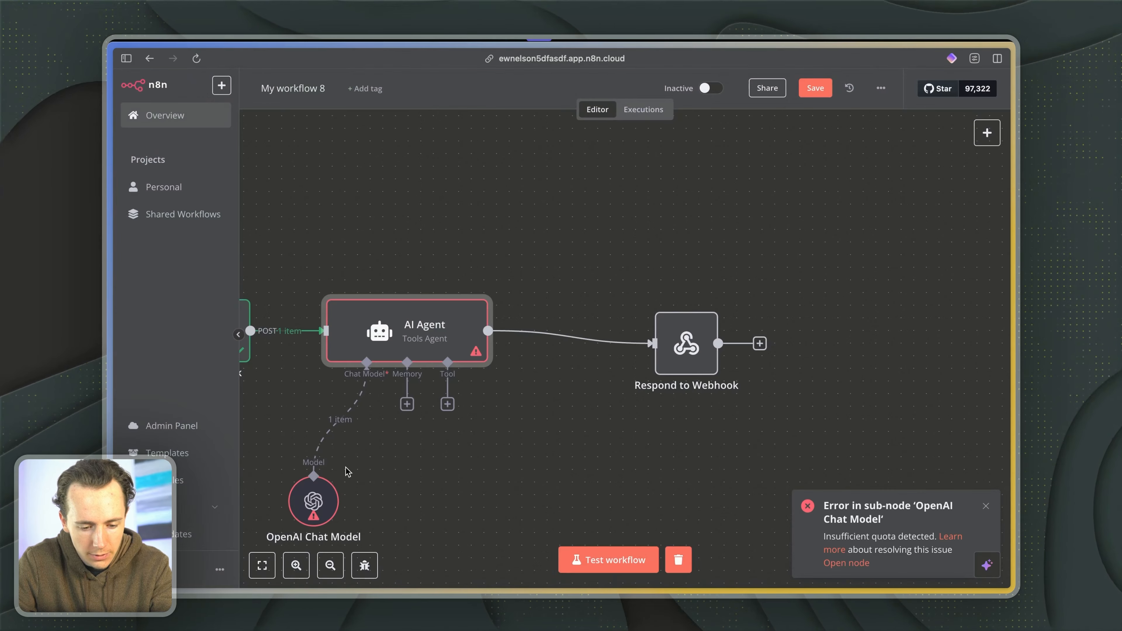
{"action": "double_click", "coordinate": [317, 500]}
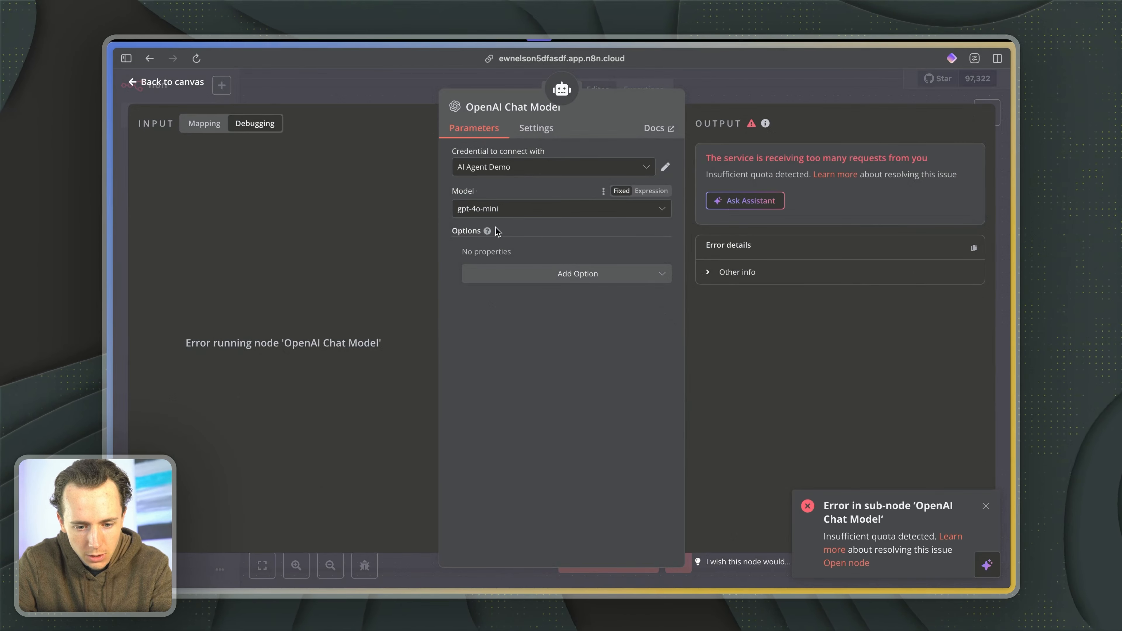
{"action": "left_click", "coordinate": [514, 208]}
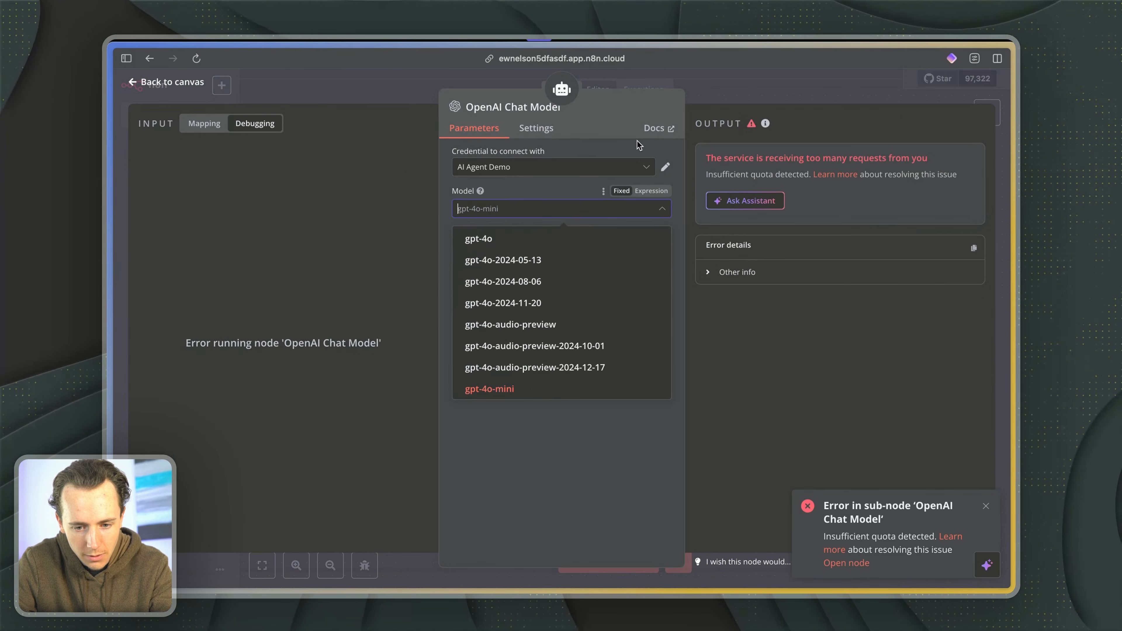
{"action": "key", "text": "Escape"}
{"action": "key", "text": "Escape"}
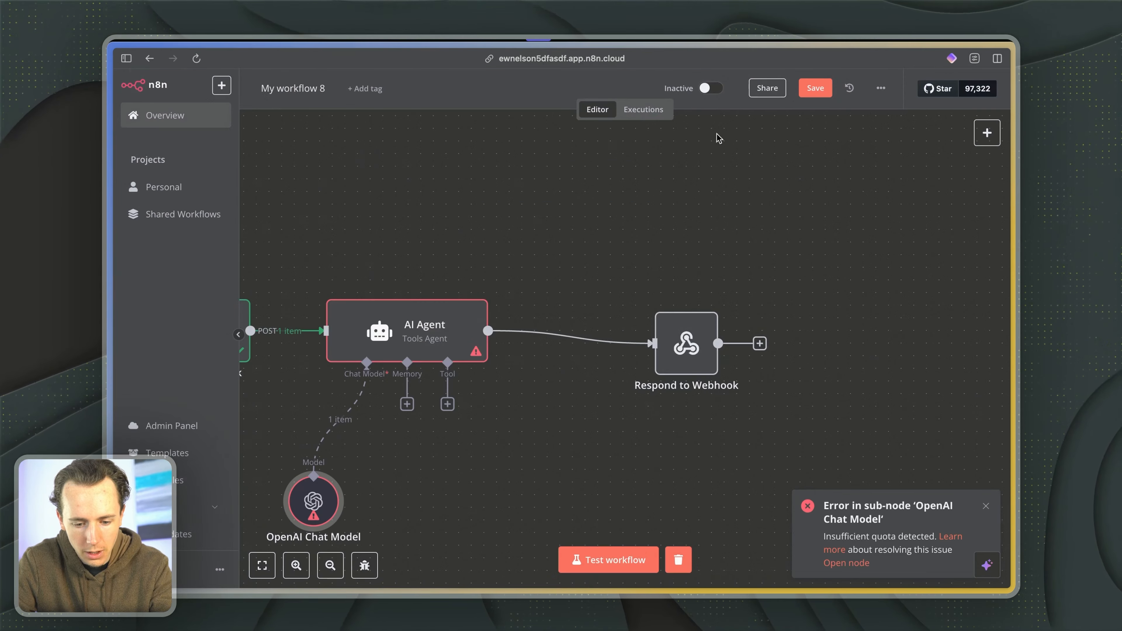
- Test the workflow with the AI Agent Demo credential by sending "test" from the Lovable chat, and return to n8n
{"action": "left_click", "coordinate": [583, 551]}
{"action": "key", "text": "ctrl+Tab"}
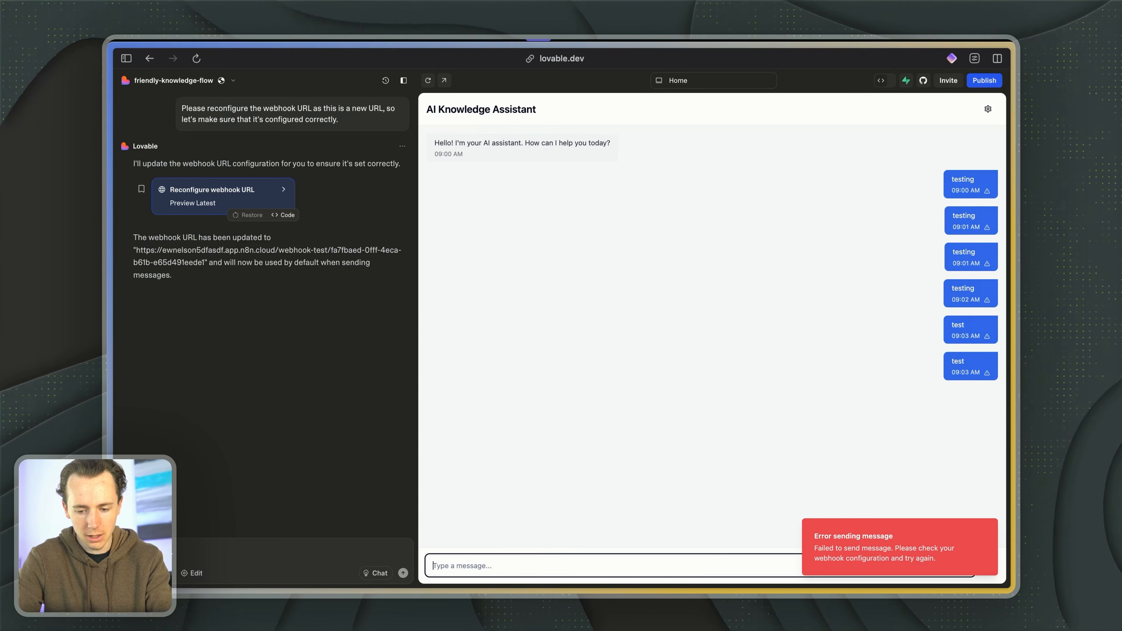
{"action": "key", "text": "ctrl+shift+Tab"}
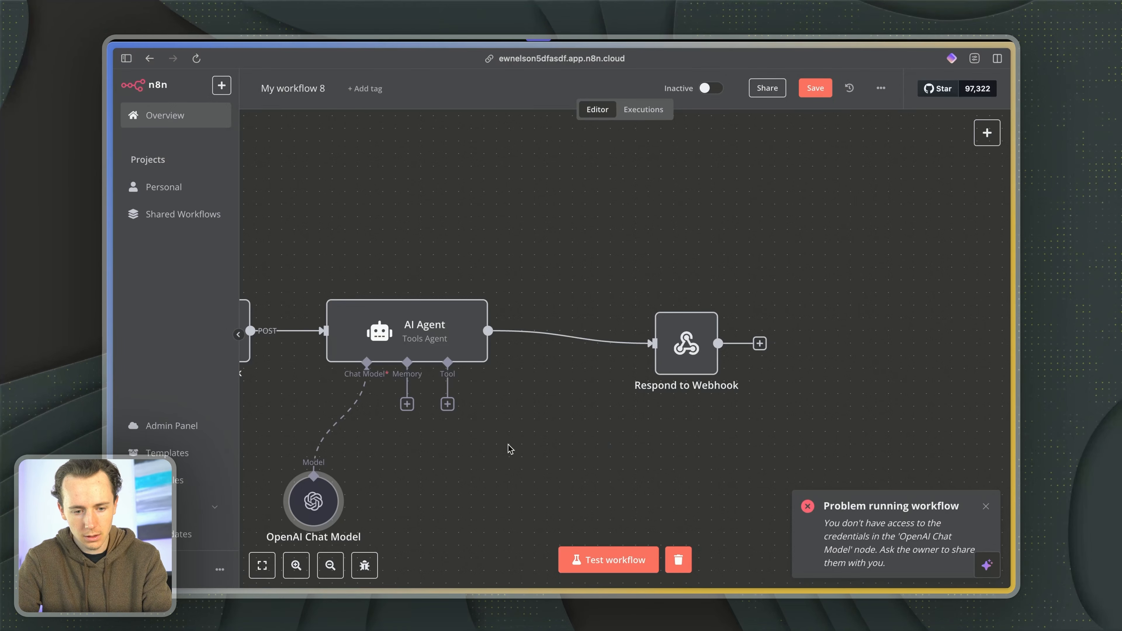
- Set the OpenAI Chat Model's credential to e5 api key apr 30
{"action": "scroll", "coordinate": [510, 448], "scroll_direction": "left", "scroll_amount": 3}
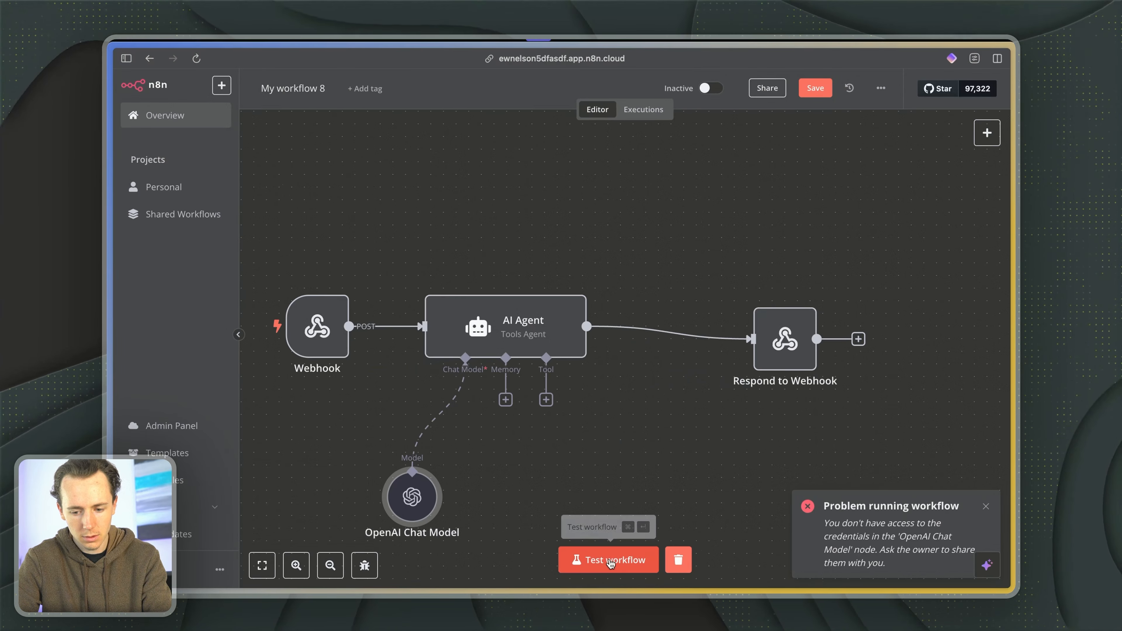
{"action": "double_click", "coordinate": [431, 490]}
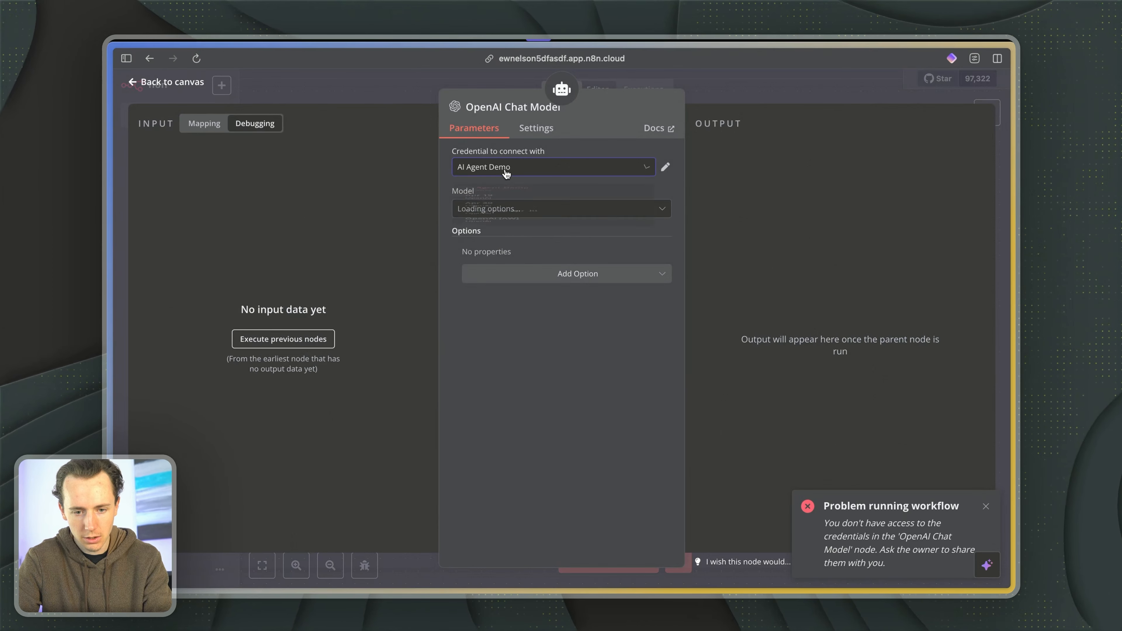
{"action": "scroll", "coordinate": [508, 239], "scroll_direction": "down", "scroll_amount": 1}
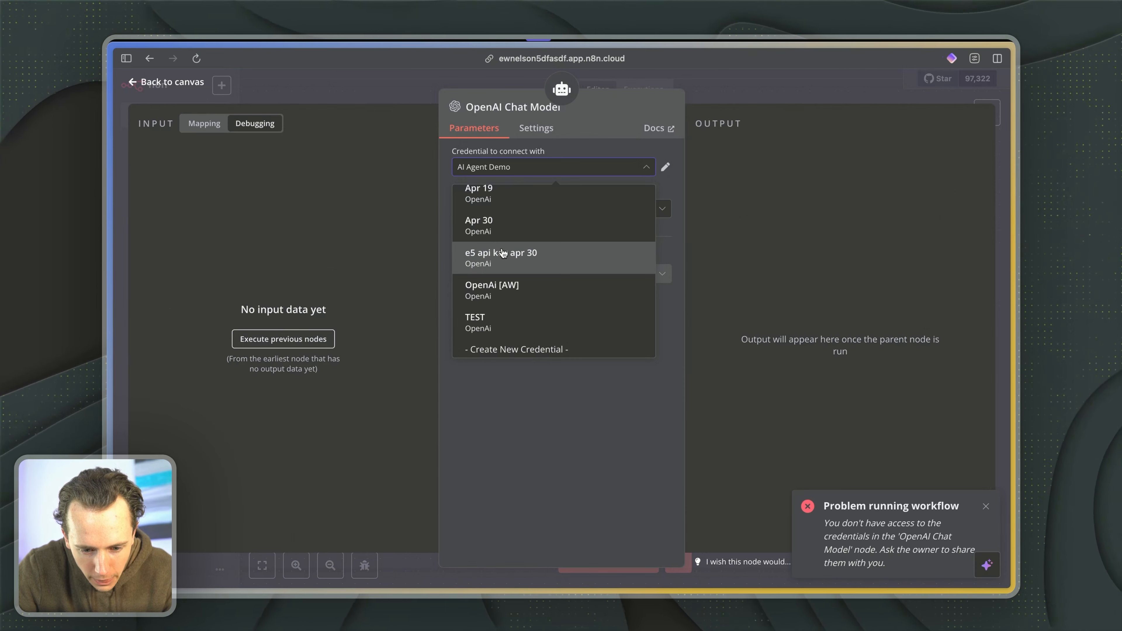
{"action": "left_click", "coordinate": [503, 253]}
{"action": "key", "text": "Escape"}
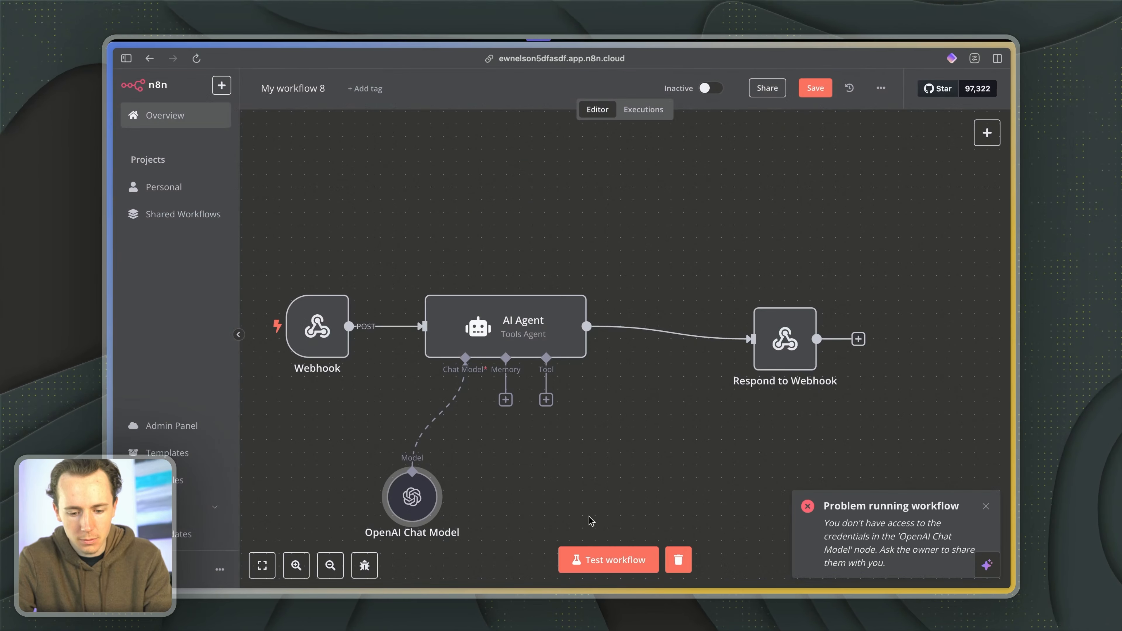
- Test the workflow with the e5 api key apr 30 credential by sending "test" from the Lovable chat, and check the run
{"action": "left_click", "coordinate": [589, 558]}
{"action": "key", "text": "ctrl+Tab"}
{"action": "type", "text": "tes"}
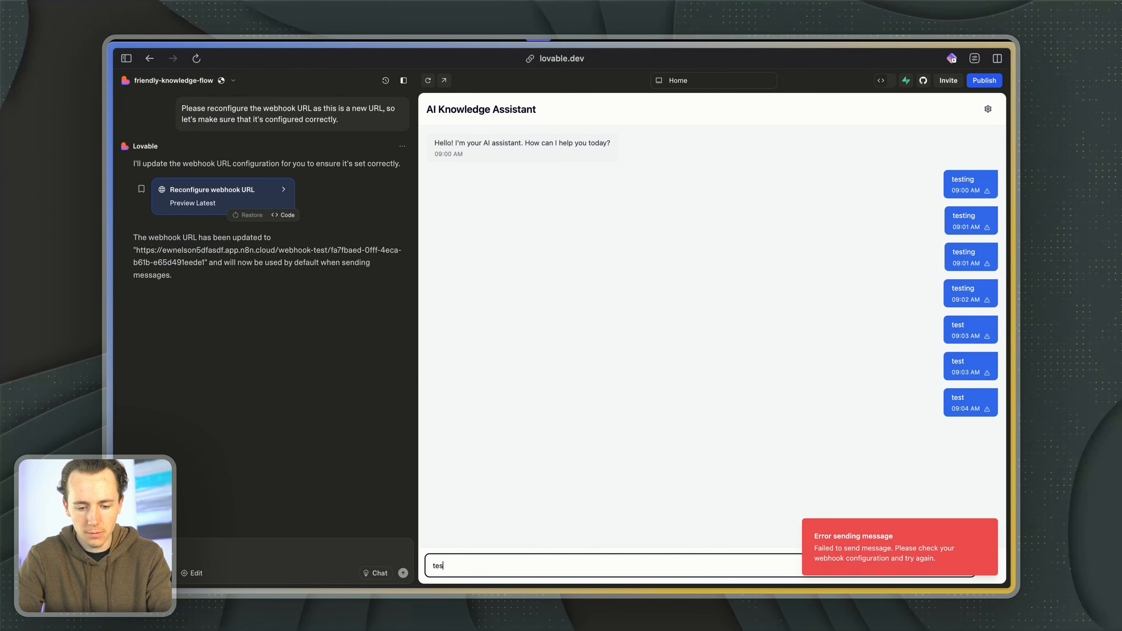
{"action": "type", "text": "t"}
{"action": "key", "text": "Return"}
{"action": "key", "text": "ctrl+Tab"}
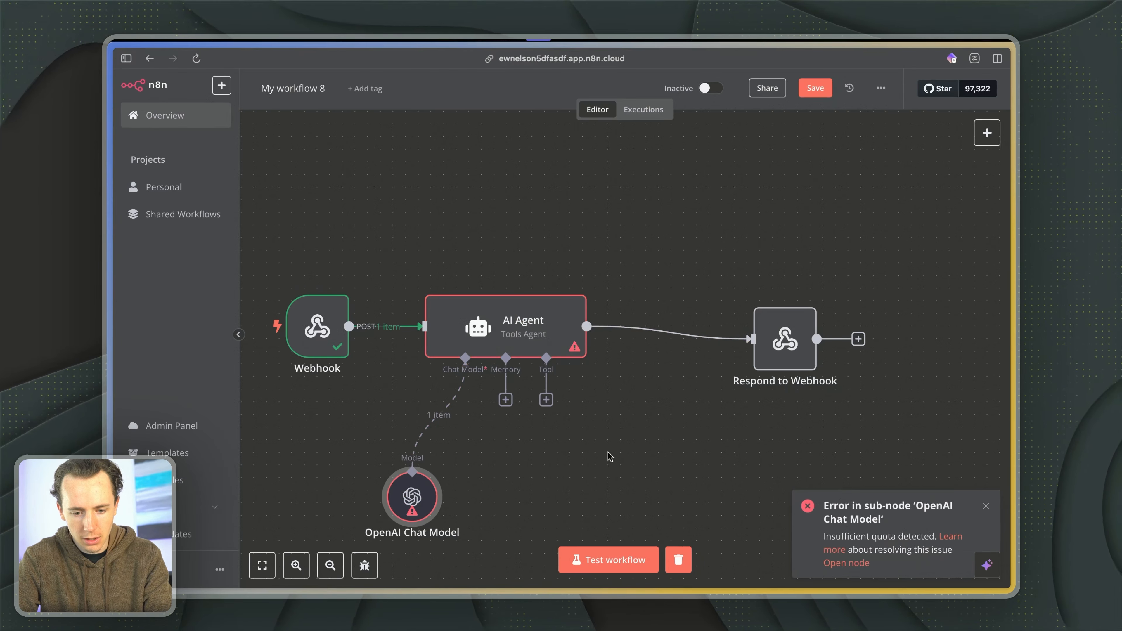
{"action": "key", "text": "ctrl+Tab"}
{"action": "key", "text": "ctrl+Tab"}
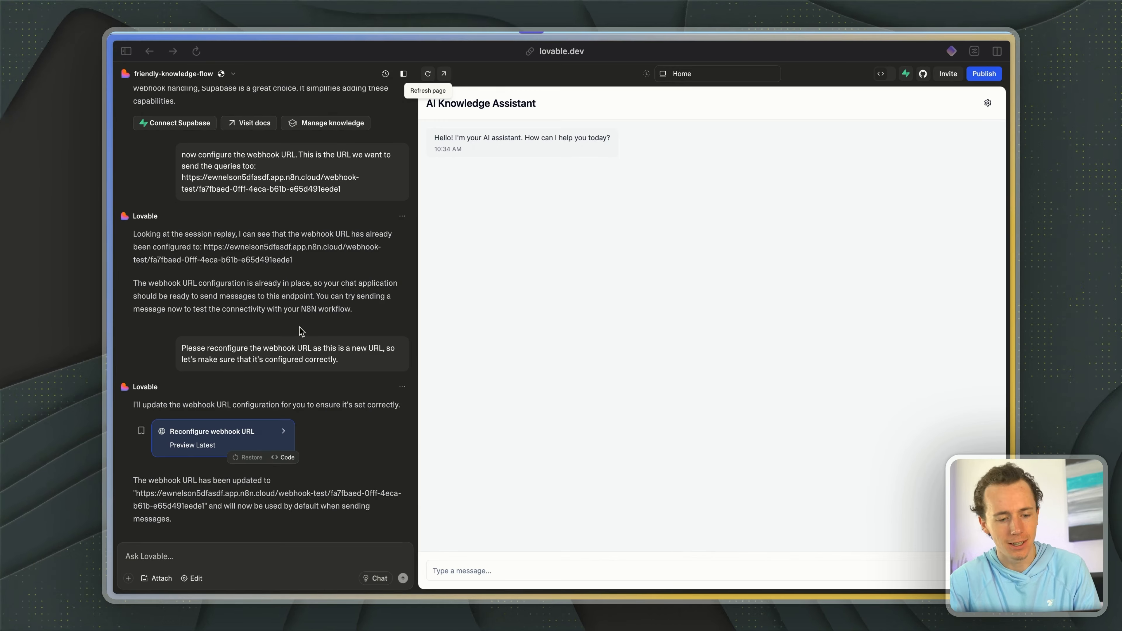
- Highlight Lovable's reply about the updated webhook URL
{"action": "left_click", "coordinate": [169, 554]}
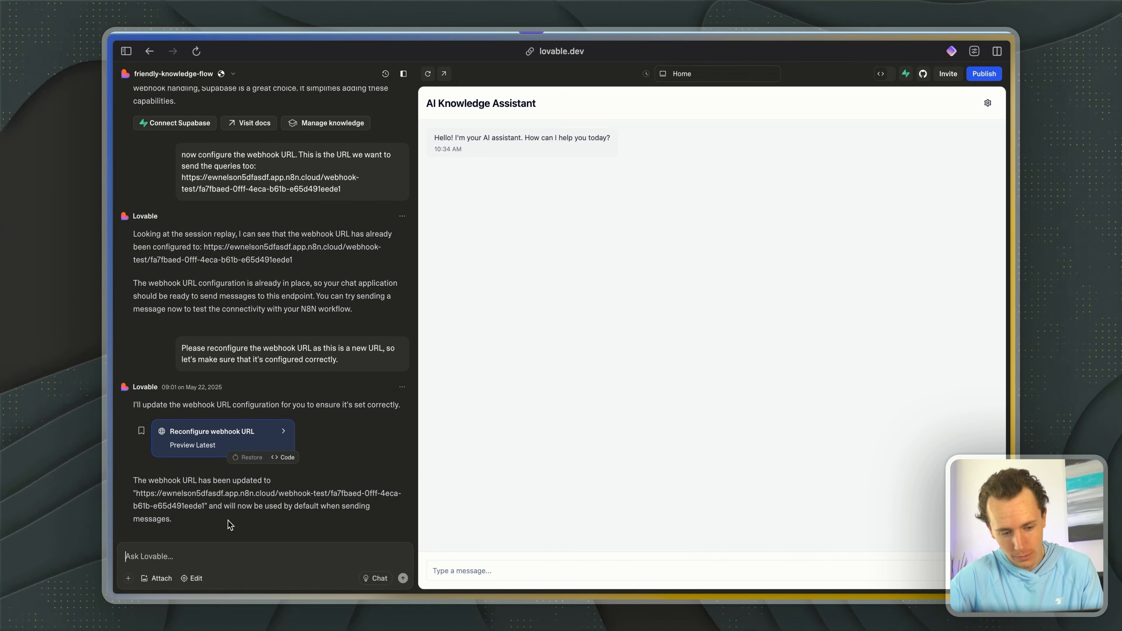
{"action": "left_click_drag", "start_coordinate": [154, 480], "coordinate": [250, 519]}
{"action": "left_click", "coordinate": [191, 479]}
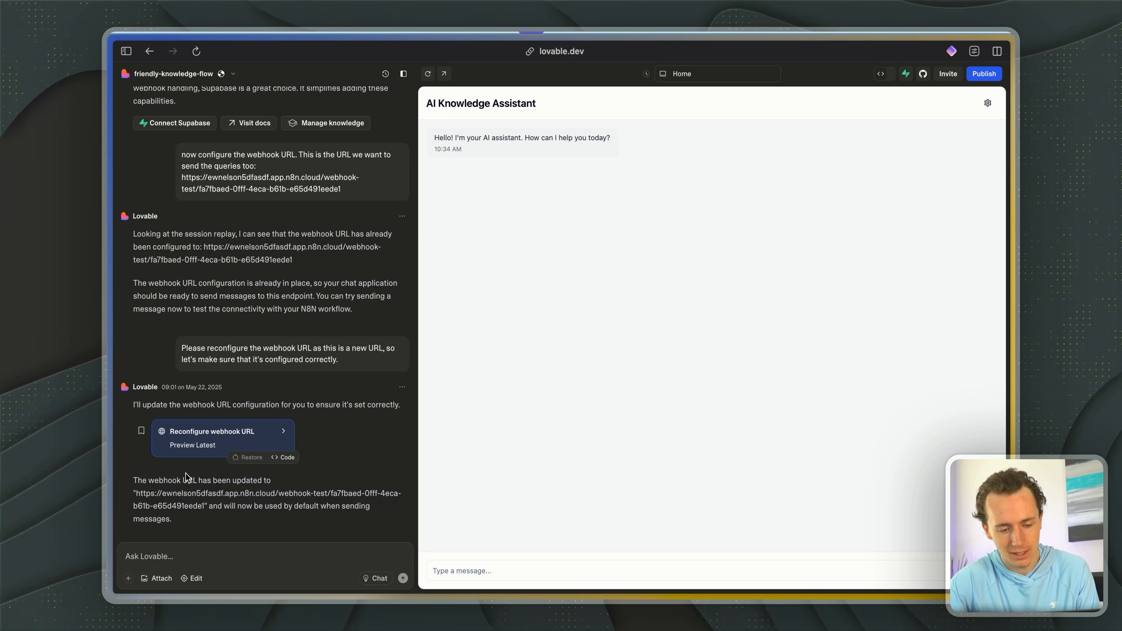
{"action": "triple_click", "coordinate": [187, 478]}
- Send "test" in the AI Knowledge Assistant preview and switch to the n8n workflow
{"action": "left_click", "coordinate": [509, 574]}
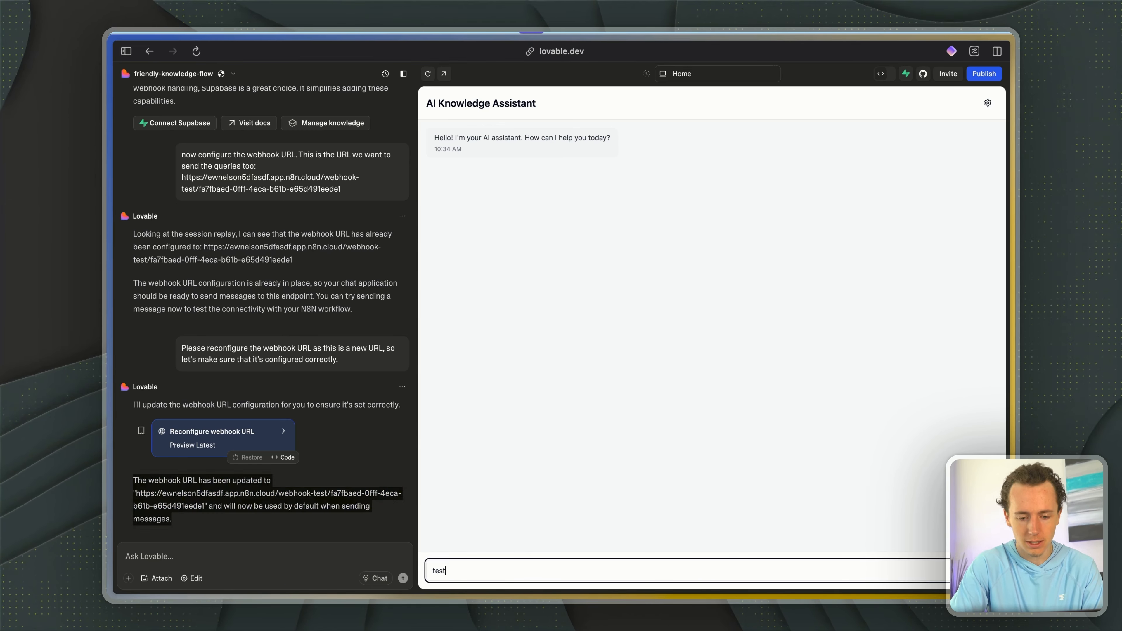
{"action": "type", "text": "test"}
{"action": "key", "text": "Return"}
{"action": "key", "text": "ctrl+Tab"}
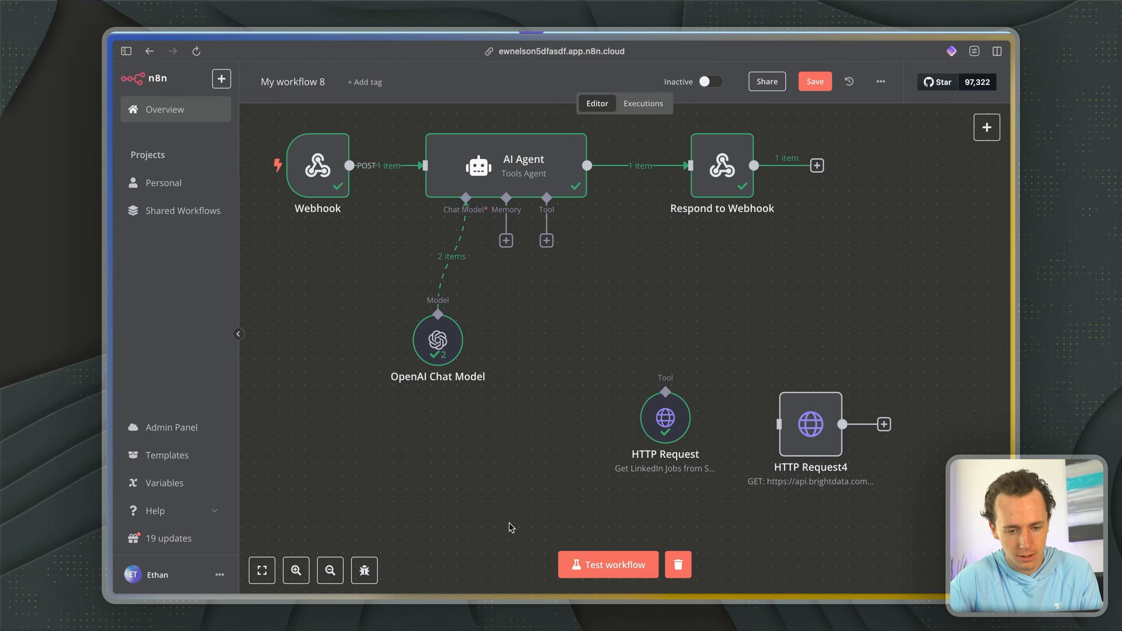
- Start the workflow test, resend "test" from the AI Knowledge Assistant, and follow the execution through the AI Agent
{"action": "left_click", "coordinate": [607, 570]}
{"action": "key", "text": "ctrl+Tab"}
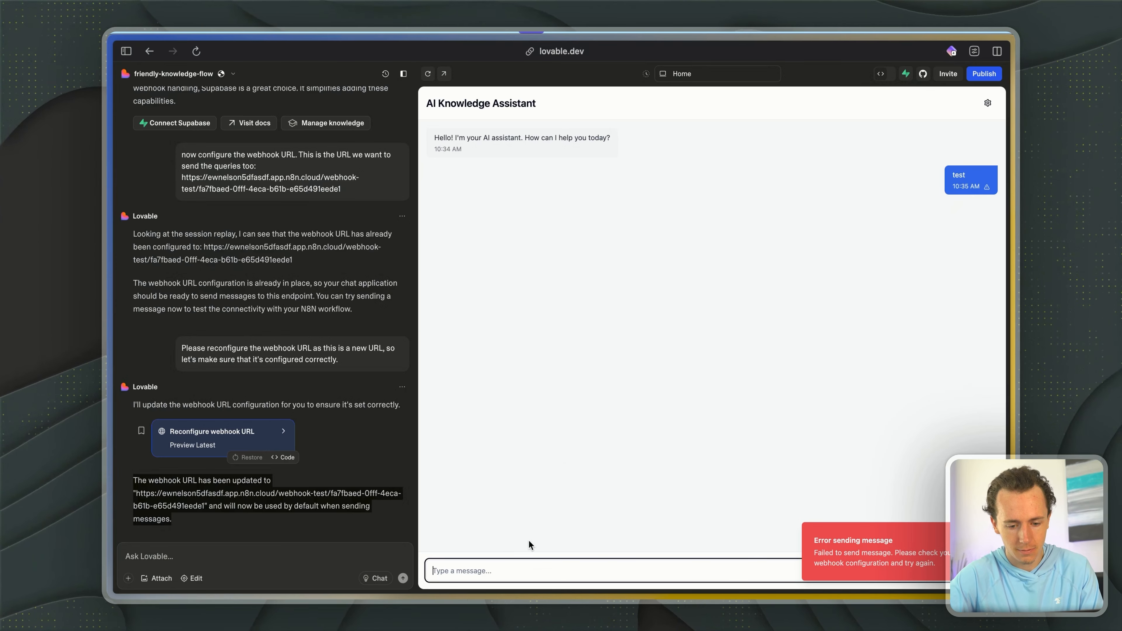
{"action": "key", "text": "ctrl+Tab"}
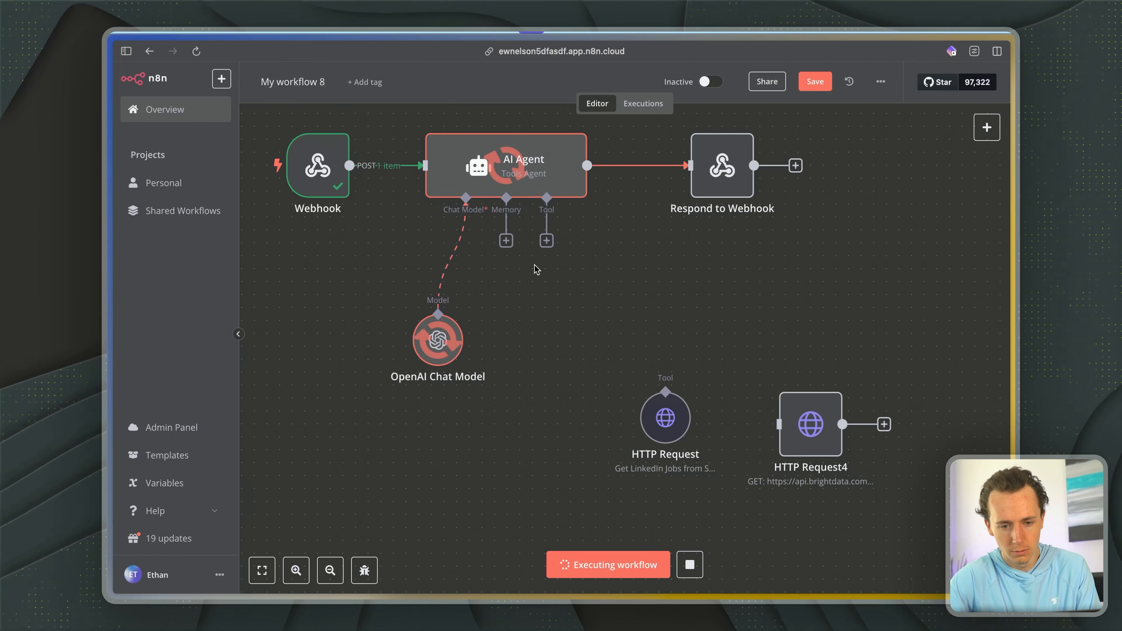
{"action": "key", "text": "ctrl+Tab"}
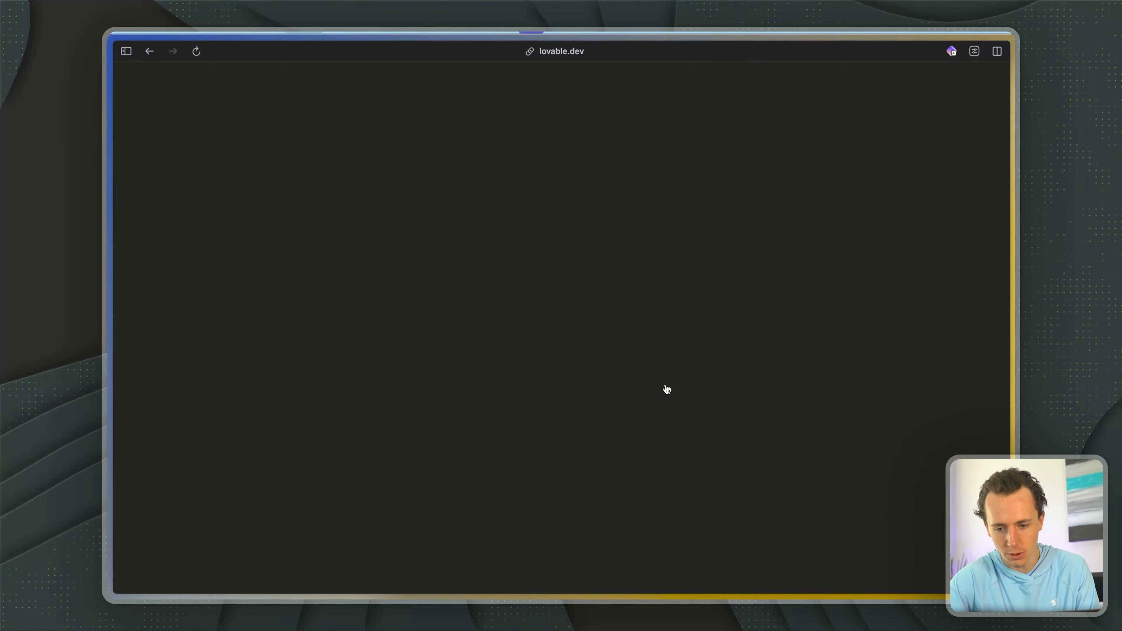
{"action": "left_click_drag", "start_coordinate": [822, 538], "coordinate": [866, 537]}
- Prompt Lovable to display whatever response the n8n AI agent webhook returns as the knowledge assistant's system message
{"action": "left_click", "coordinate": [220, 556]}
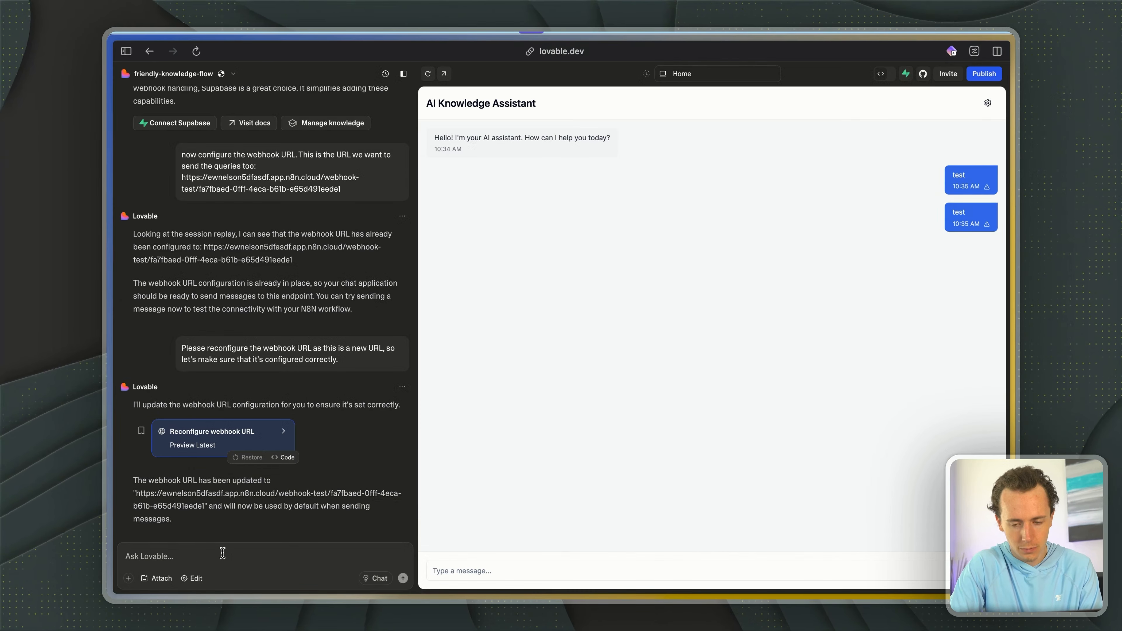
{"action": "key", "text": "alt+space"}
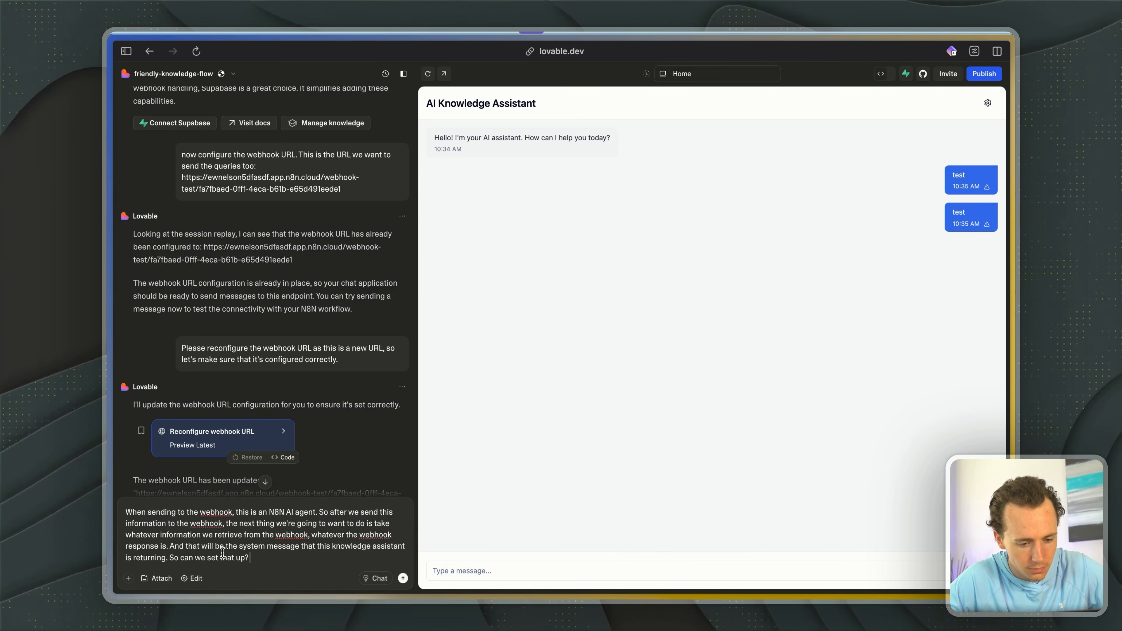
{"action": "key", "text": "Return"}
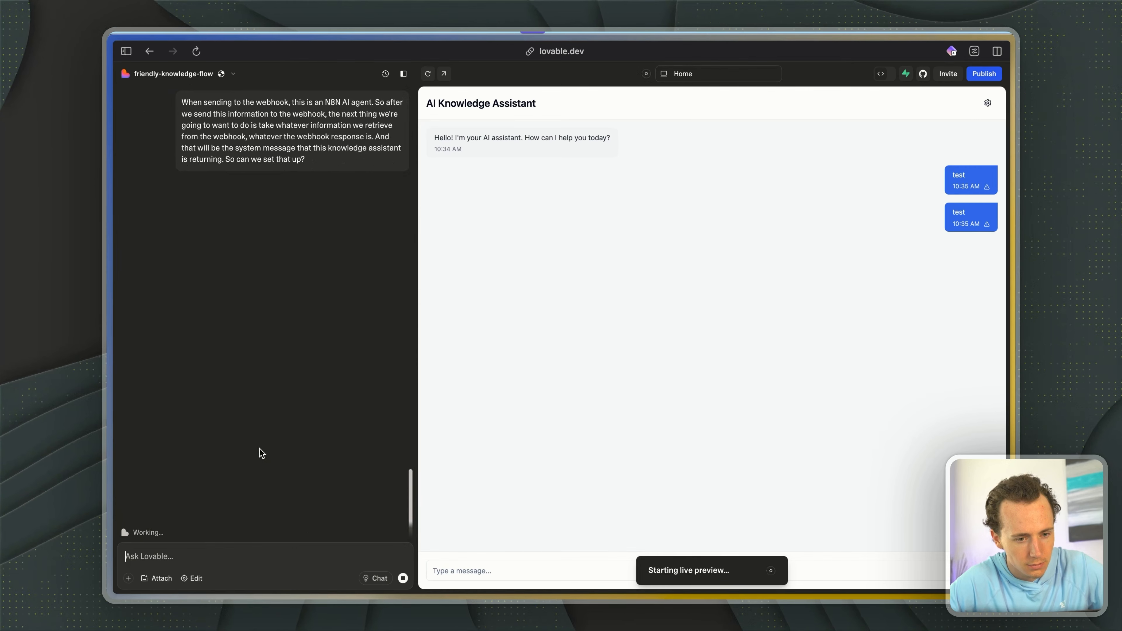
- Review the submitted webhook-response prompt and Lovable's reply on how useChat.ts handles webhook responses
{"action": "scroll", "coordinate": [345, 329], "scroll_direction": "up", "scroll_amount": 2}
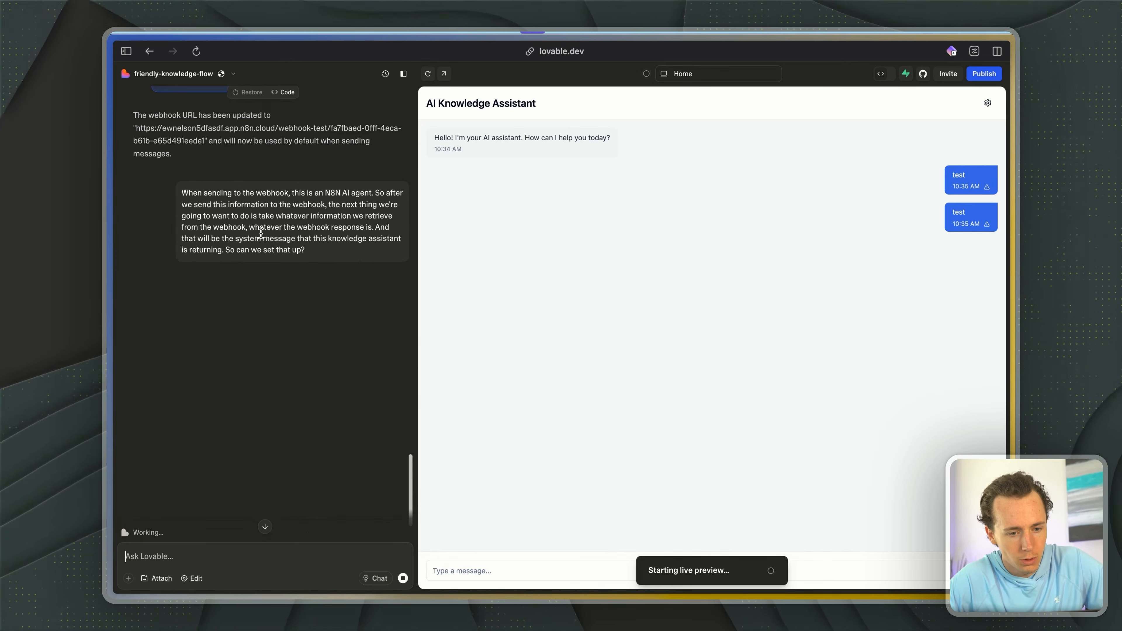
{"action": "left_click_drag", "start_coordinate": [223, 193], "coordinate": [315, 265]}
{"action": "left_click", "coordinate": [272, 203]}
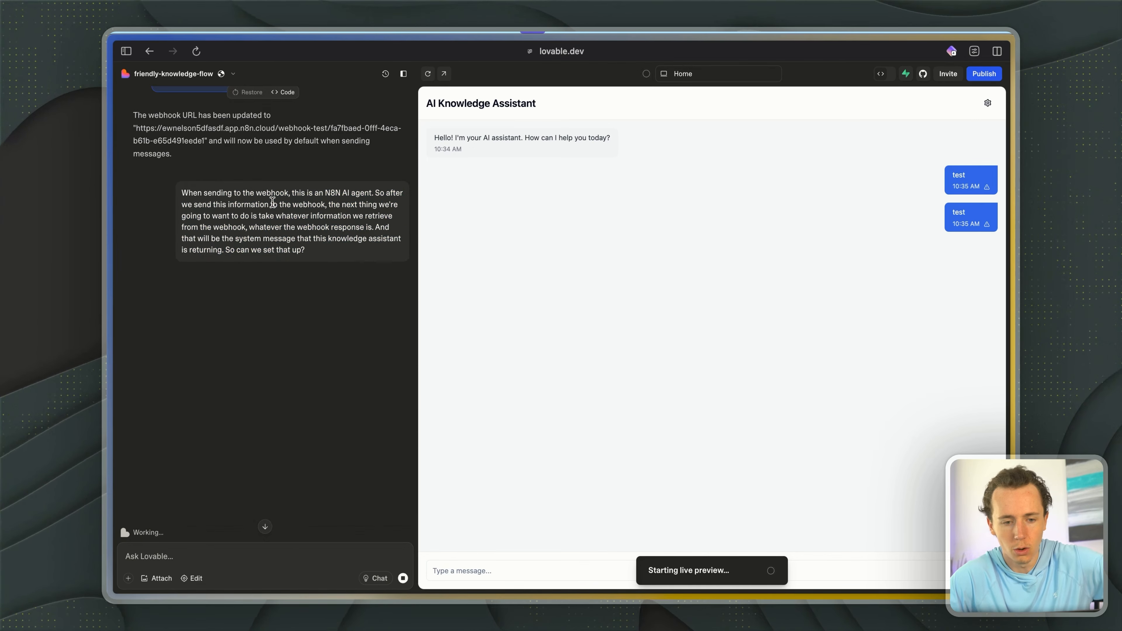
{"action": "left_click_drag", "start_coordinate": [221, 193], "coordinate": [267, 227]}
{"action": "left_click", "coordinate": [268, 229]}
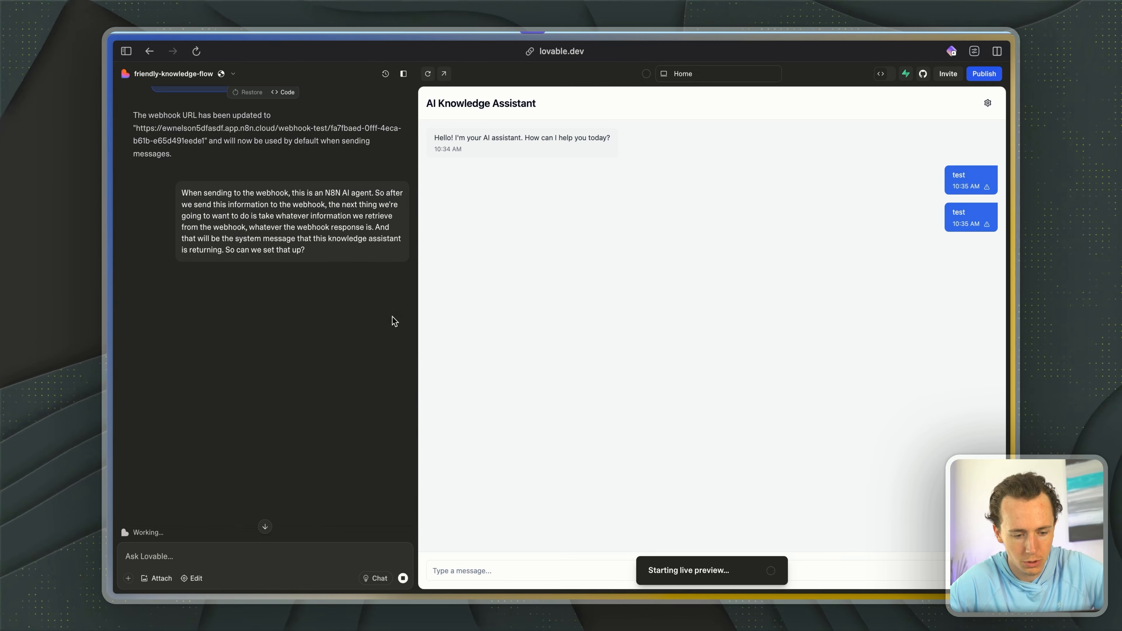
{"action": "scroll", "coordinate": [392, 321], "scroll_direction": "down", "scroll_amount": 3}
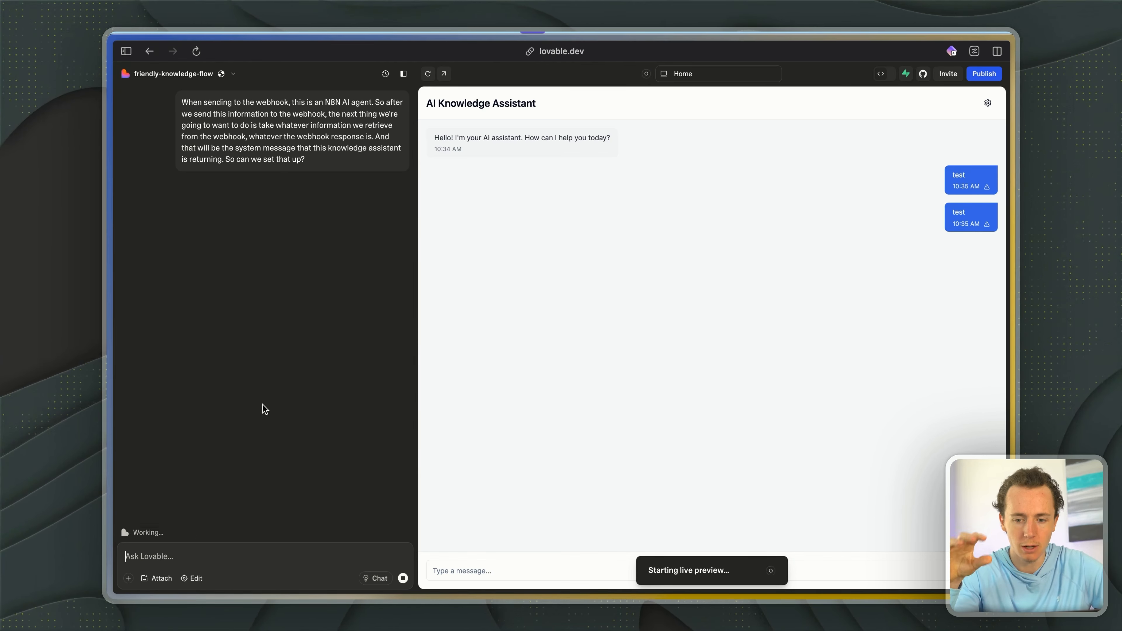
{"action": "key", "text": "ctrl+Tab"}
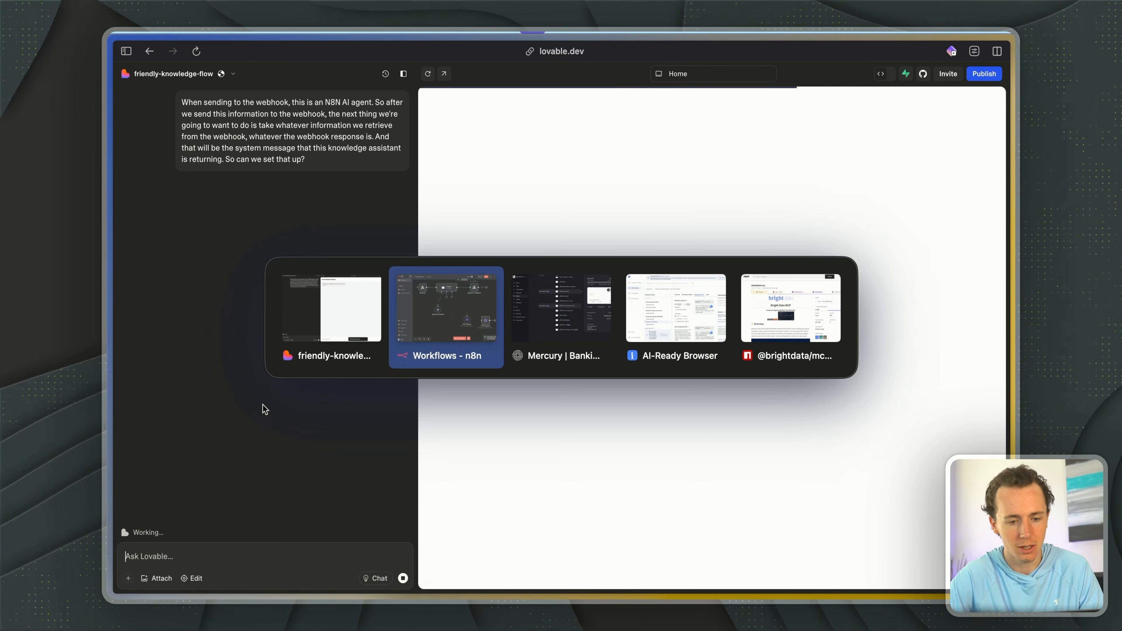
{"action": "key", "text": "Escape"}
{"action": "scroll", "coordinate": [269, 516], "scroll_direction": "up", "scroll_amount": 6}
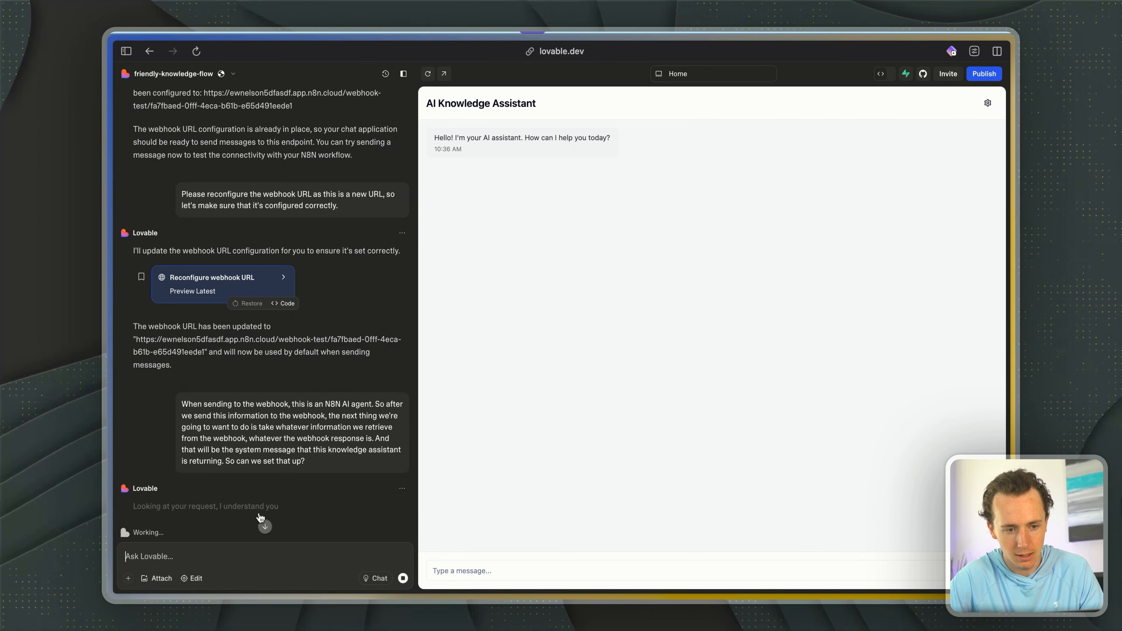
{"action": "scroll", "coordinate": [273, 389], "scroll_direction": "down", "scroll_amount": 5}
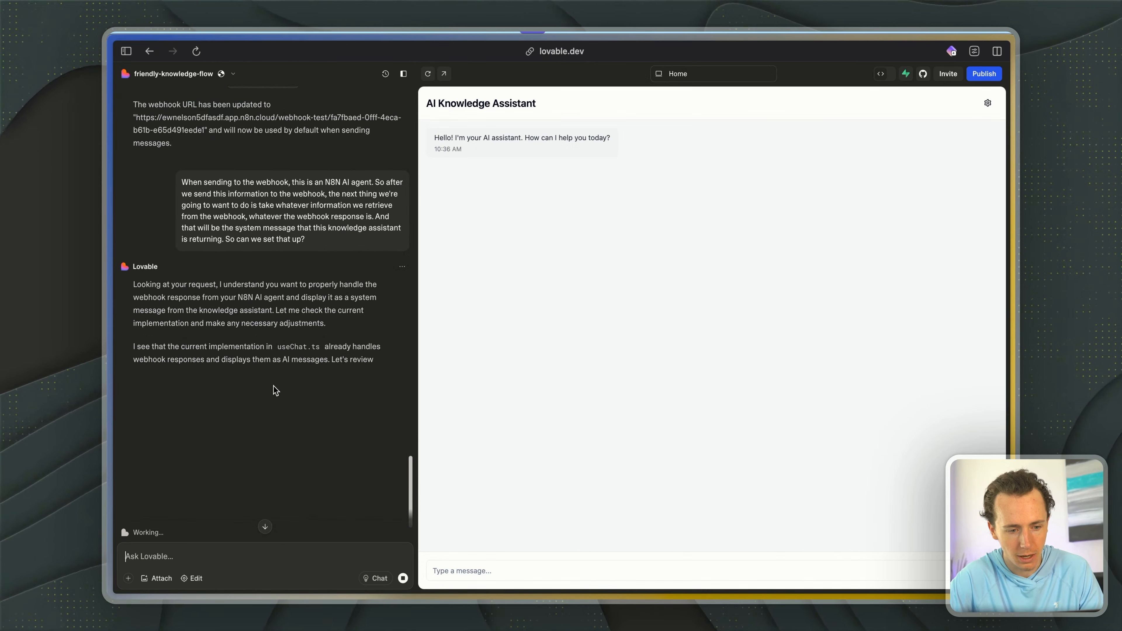
{"action": "scroll", "coordinate": [301, 394], "scroll_direction": "down", "scroll_amount": 2}
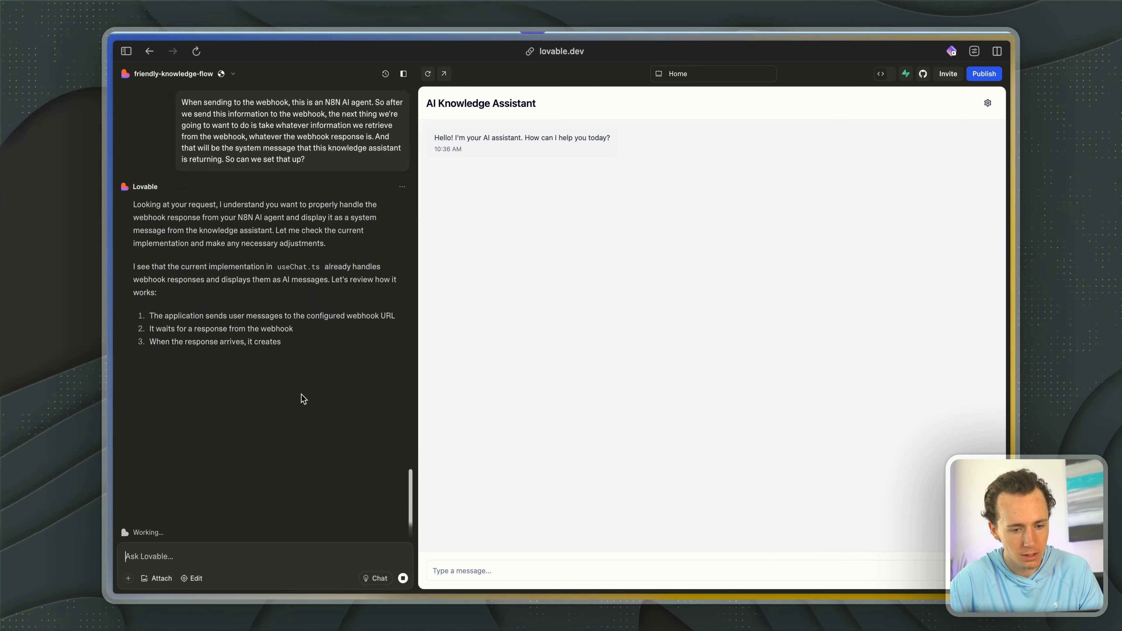
- Start the n8n workflow test, send "testing" from the AI Knowledge Assistant preview, and check the outcome in both apps
{"action": "left_click", "coordinate": [478, 570]}
{"action": "scroll", "coordinate": [298, 393], "scroll_direction": "down", "scroll_amount": 1}
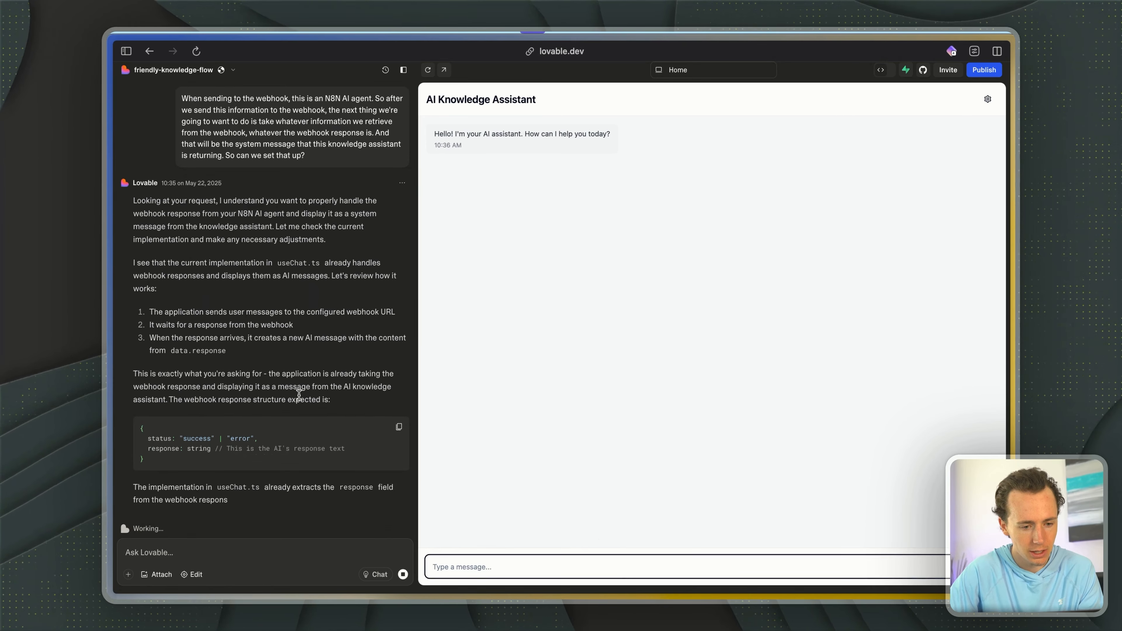
{"action": "key", "text": "ctrl+Tab"}
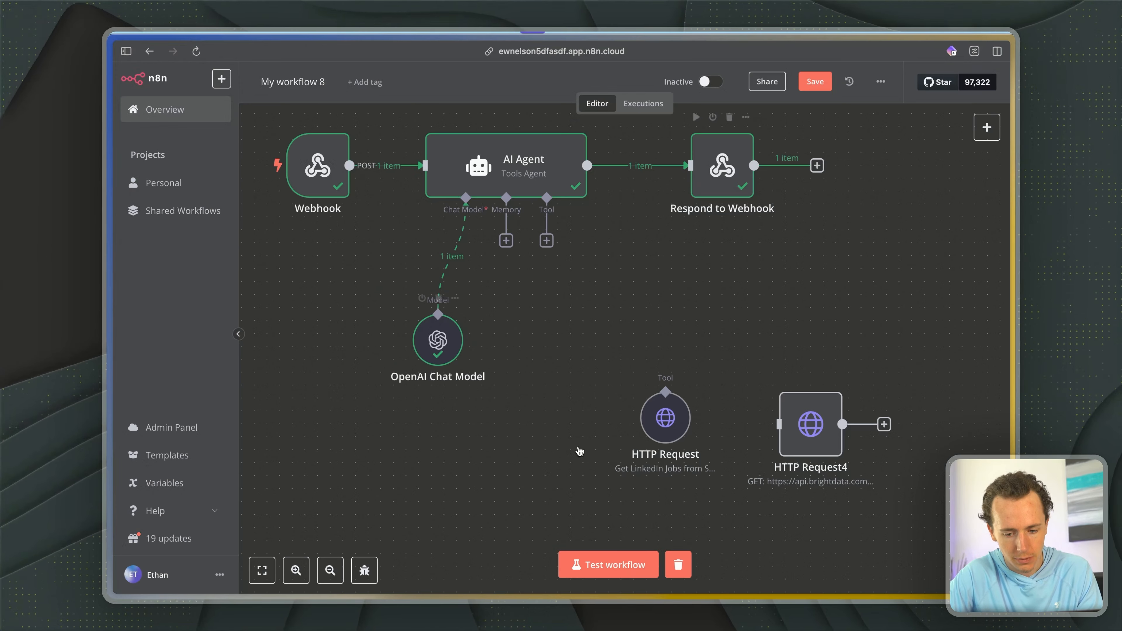
{"action": "left_click", "coordinate": [581, 565]}
{"action": "key", "text": "ctrl+Tab"}
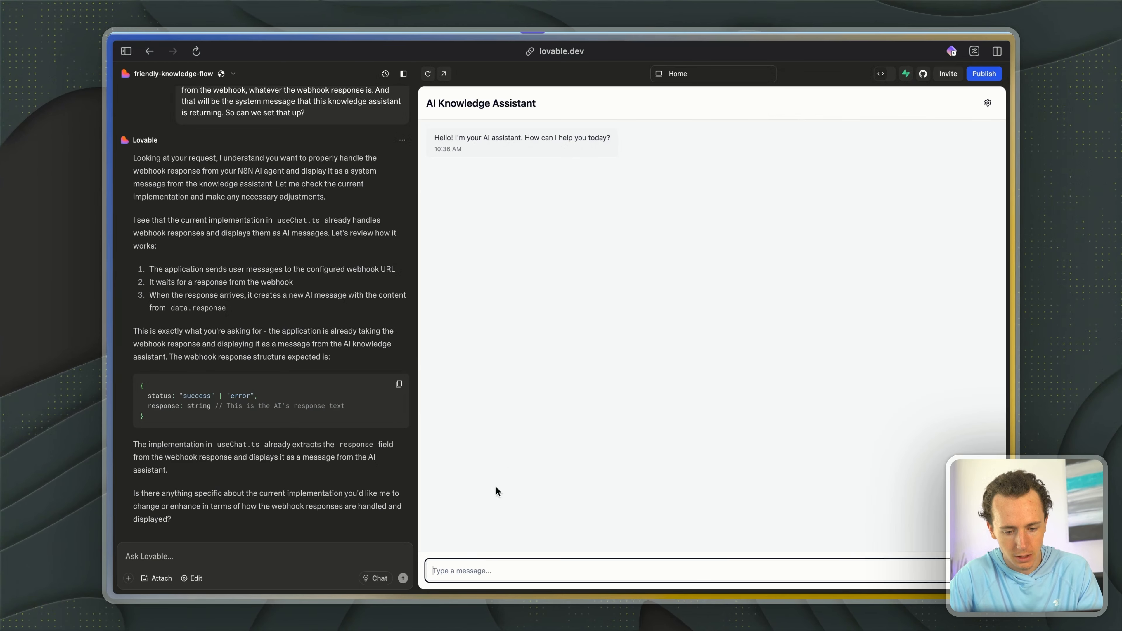
{"action": "type", "text": "testing"}
{"action": "key", "text": "Return"}
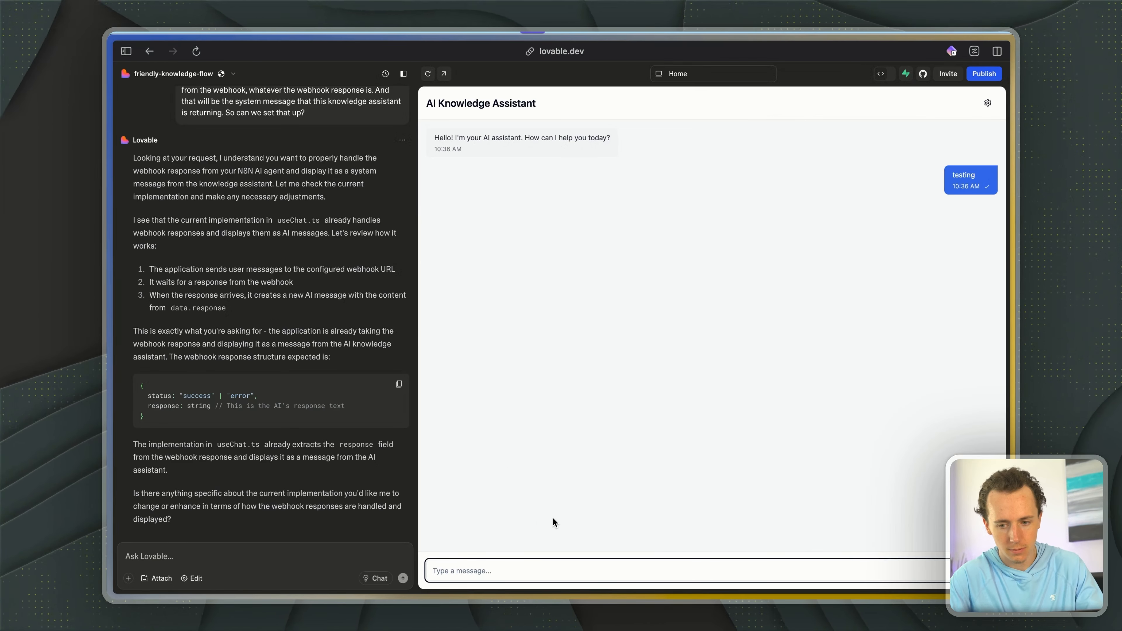
{"action": "key", "text": "ctrl+Tab"}
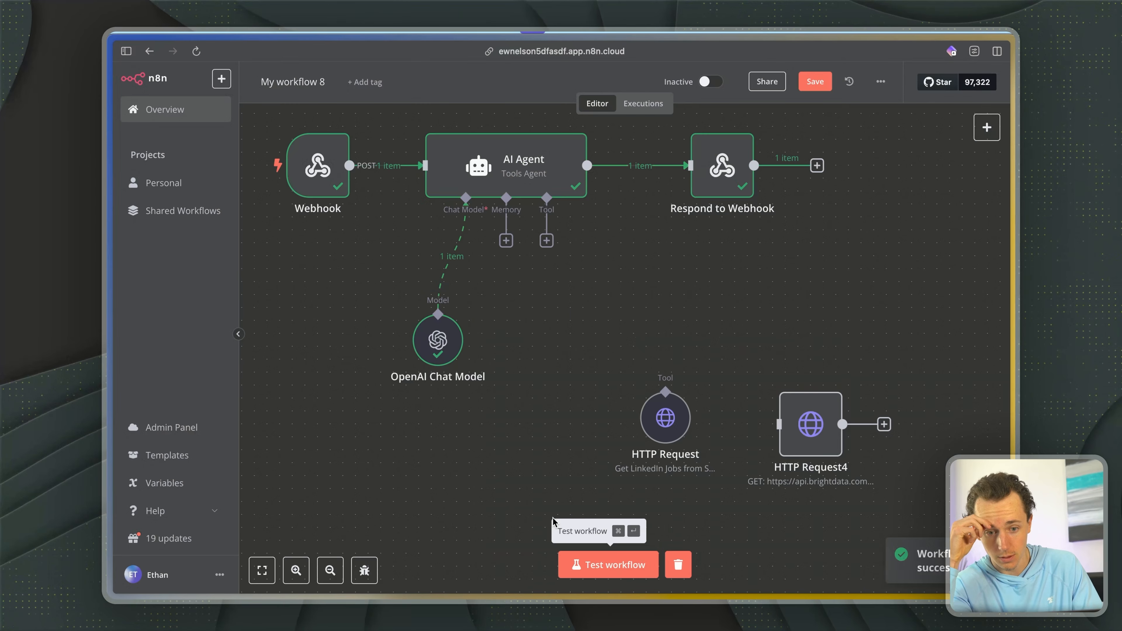
{"action": "key", "text": "ctrl+Tab"}
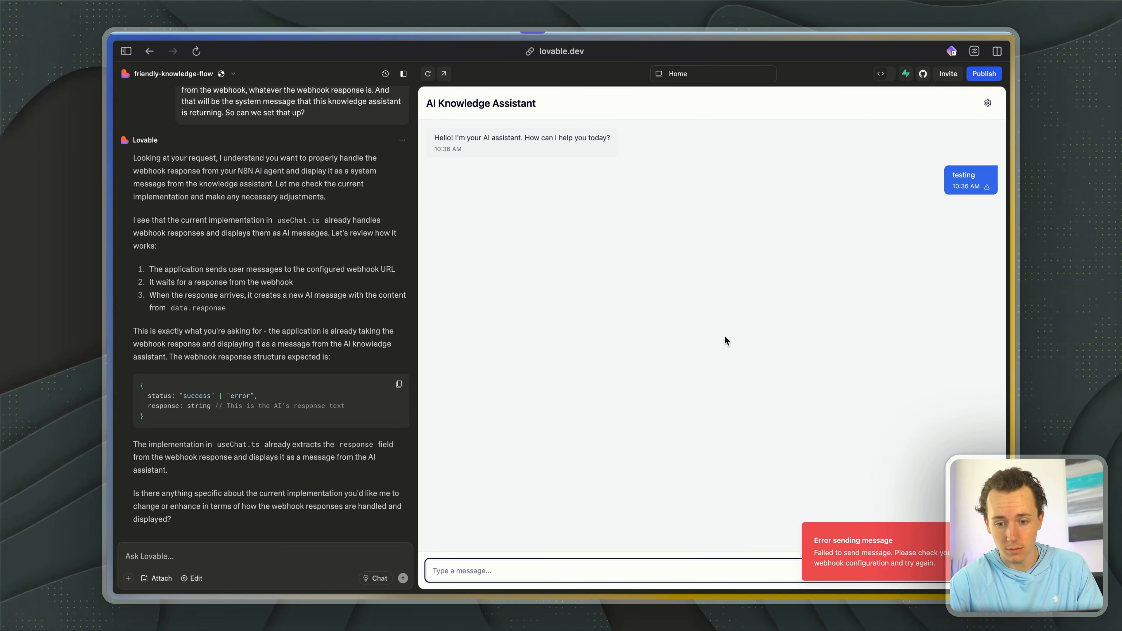
- Examine the expected webhook response structure with its status and response fields in Lovable's reply
{"action": "left_click", "coordinate": [219, 442]}
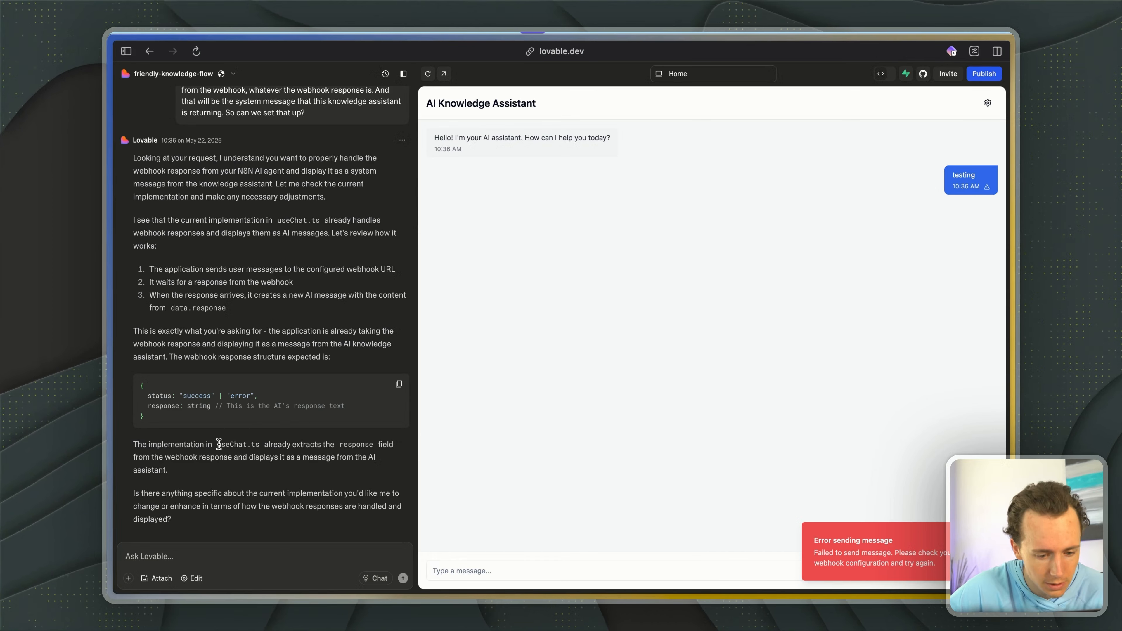
{"action": "left_click_drag", "start_coordinate": [164, 395], "coordinate": [266, 407]}
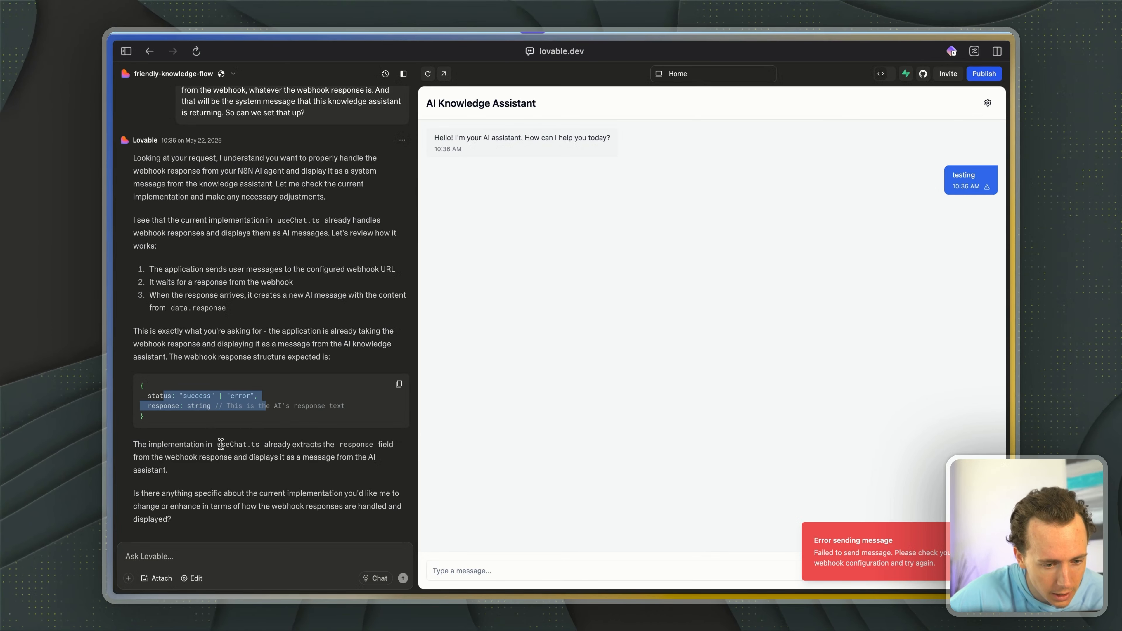
{"action": "left_click", "coordinate": [184, 553]}
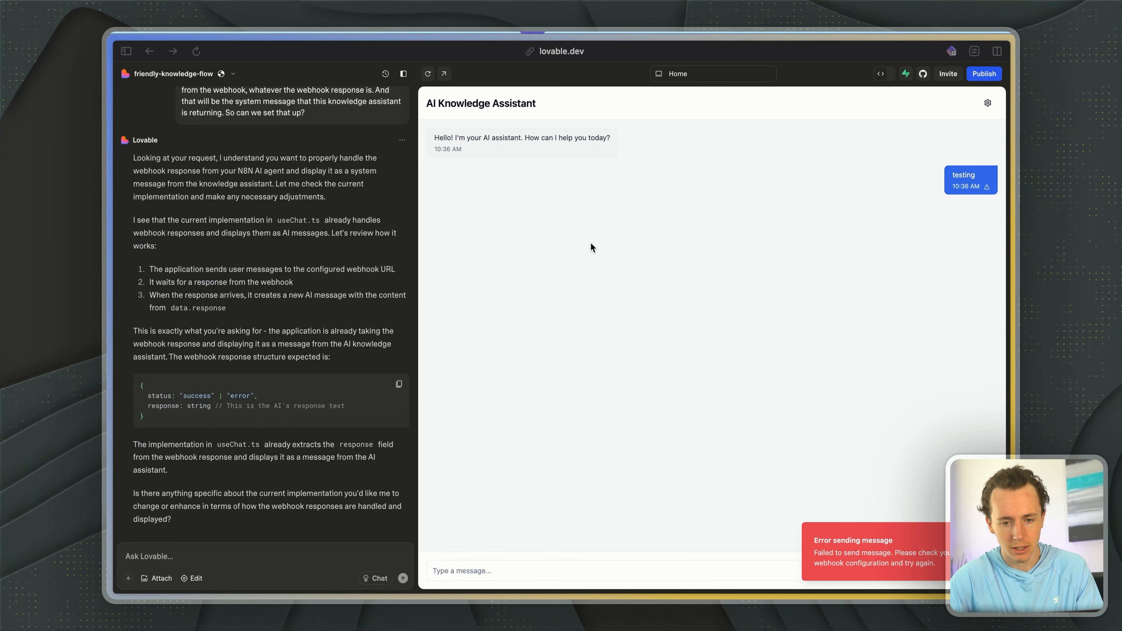
{"action": "key", "text": "ctrl+Tab"}
{"action": "key", "text": "ctrl+shift+Tab"}
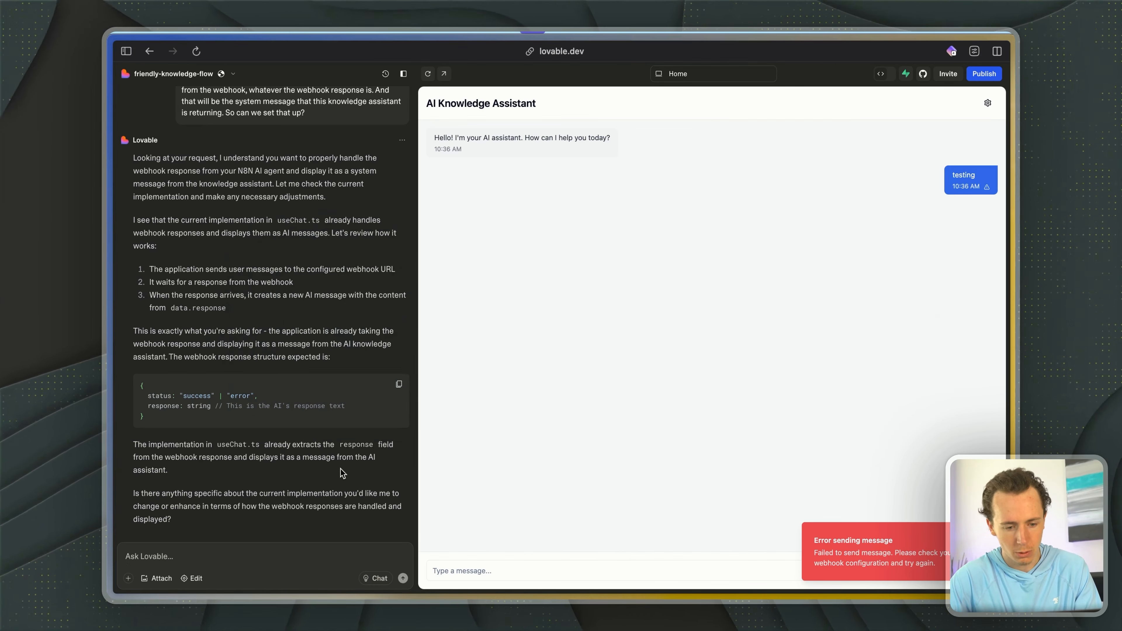
- Switch to n8n and copy the full JSON output of the Respond to Webhook node, leaving that output unedited
{"action": "key", "text": "ctrl+Tab"}
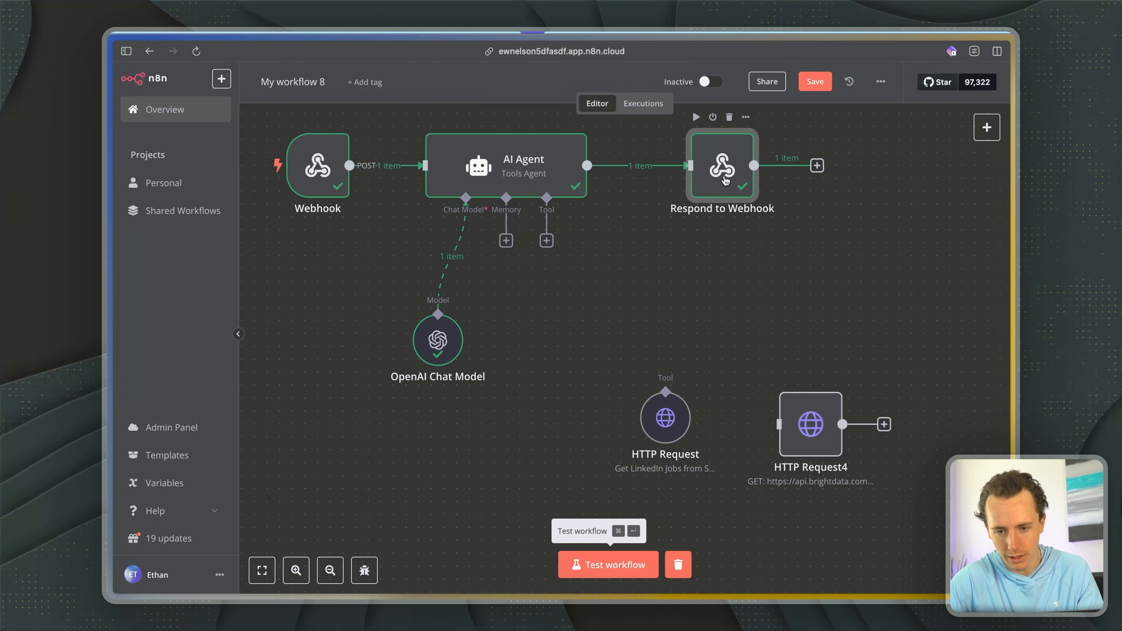
{"action": "double_click", "coordinate": [730, 190]}
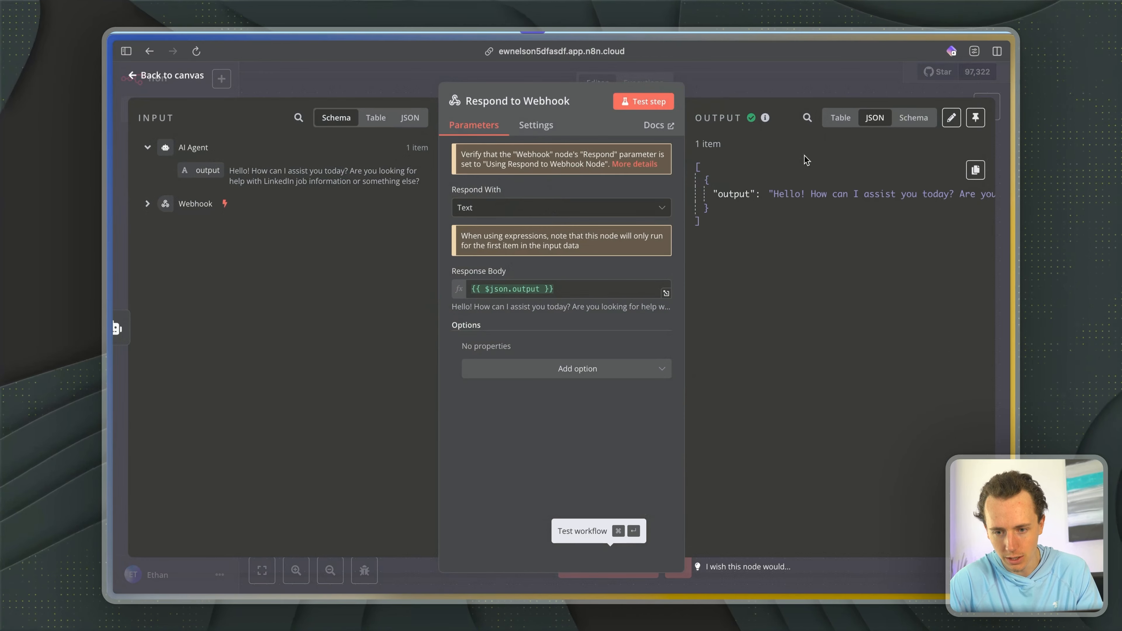
{"action": "left_click", "coordinate": [951, 120]}
{"action": "key", "text": "ctrl+a"}
{"action": "key", "text": "ctrl+c"}
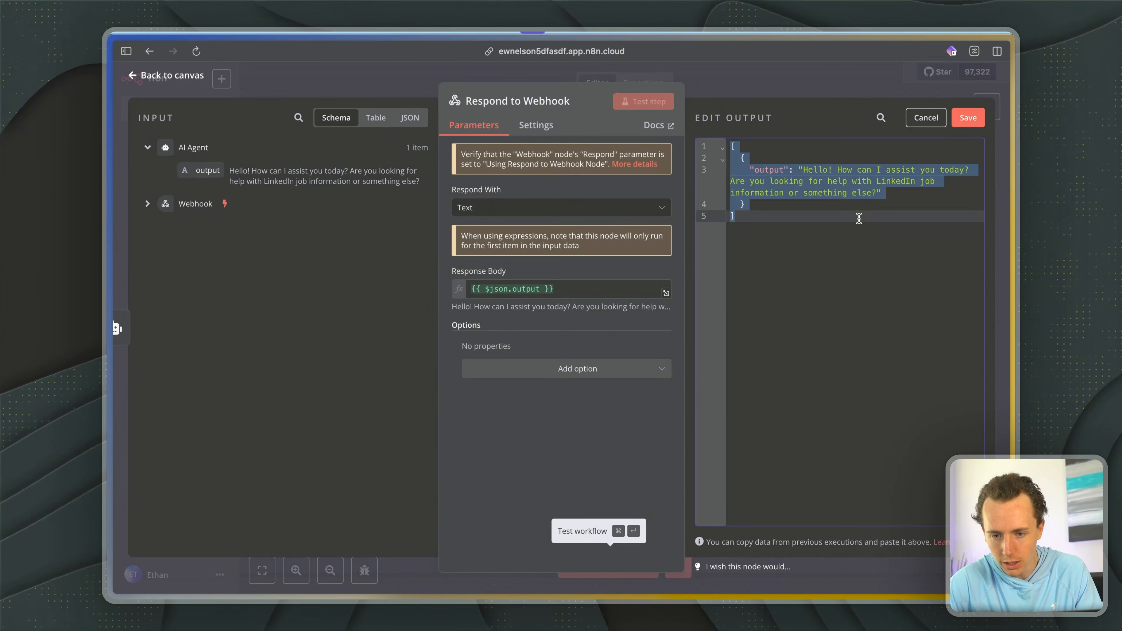
{"action": "left_click", "coordinate": [927, 118]}
- Paste the copied JSON output into the Lovable prompt, insert blank lines above it, and start dictating the instructions there
{"action": "key", "text": "ctrl+Tab"}
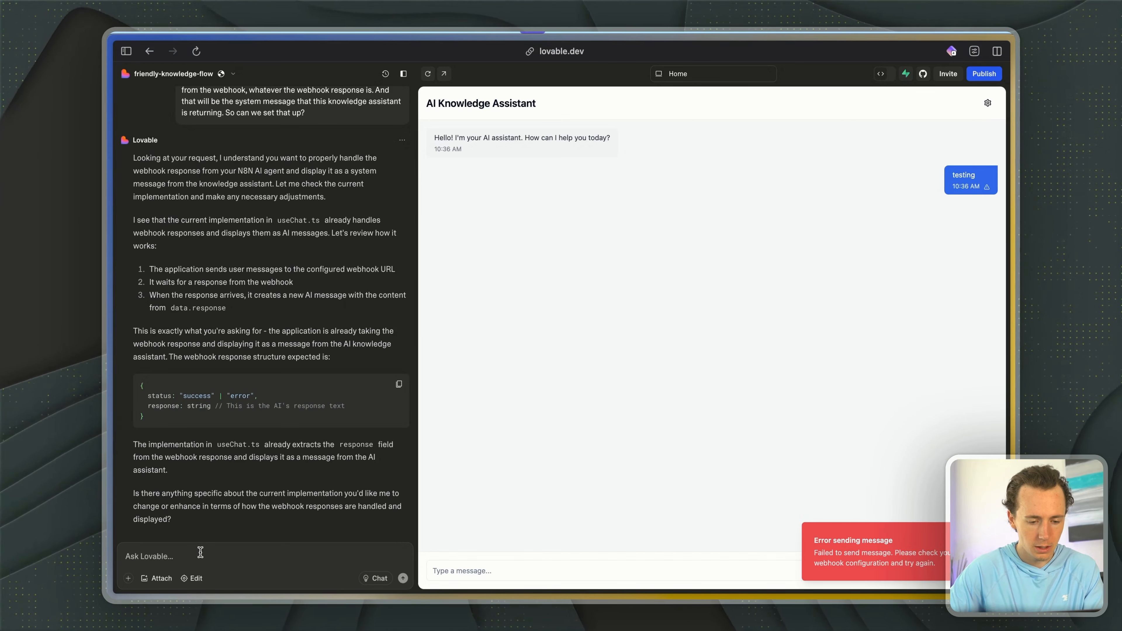
{"action": "left_click", "coordinate": [200, 551]}
{"action": "key", "text": "ctrl+v"}
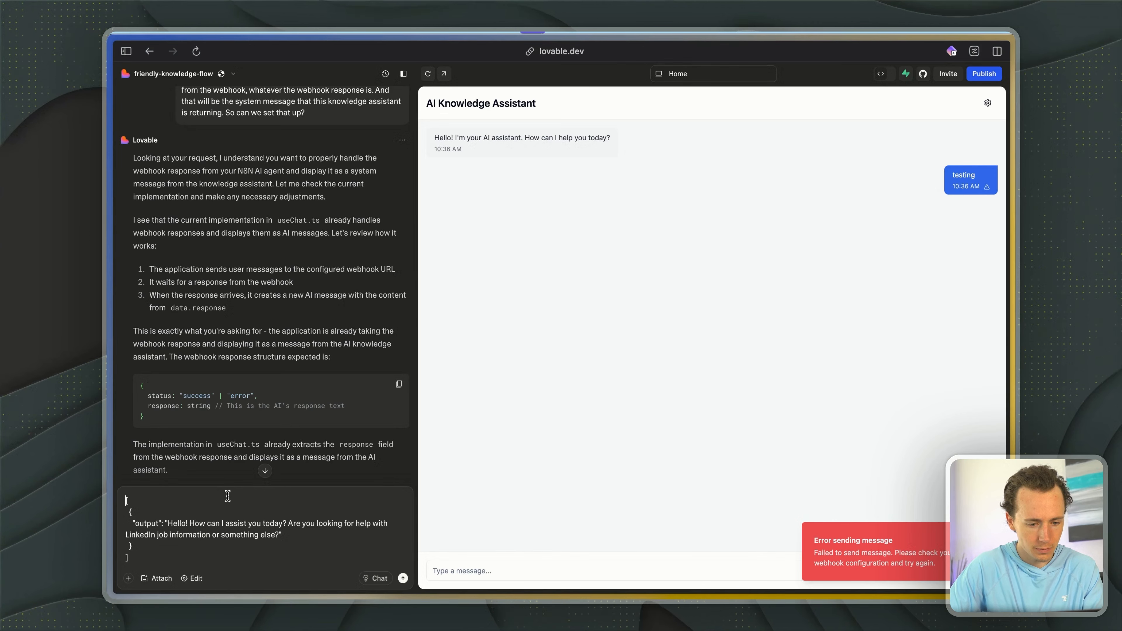
{"action": "key", "text": "shift+Return"}
{"action": "key", "text": "shift+Return"}
{"action": "key", "text": "shift+Return"}
{"action": "key", "text": "Up"}
{"action": "key", "text": "Up"}
{"action": "key", "text": "alt+space"}
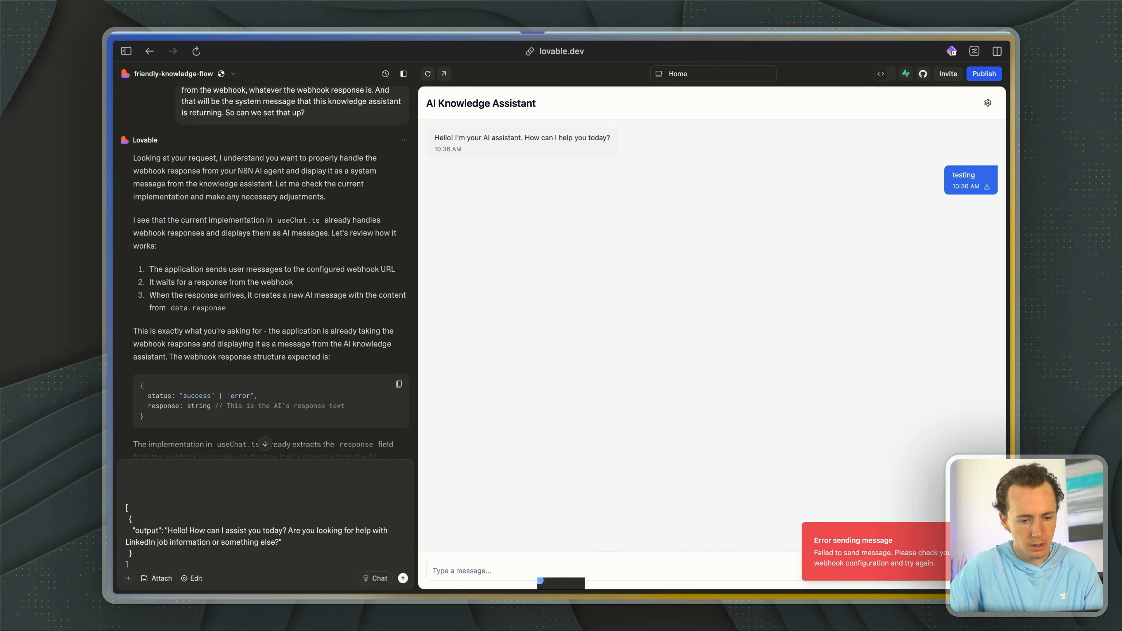
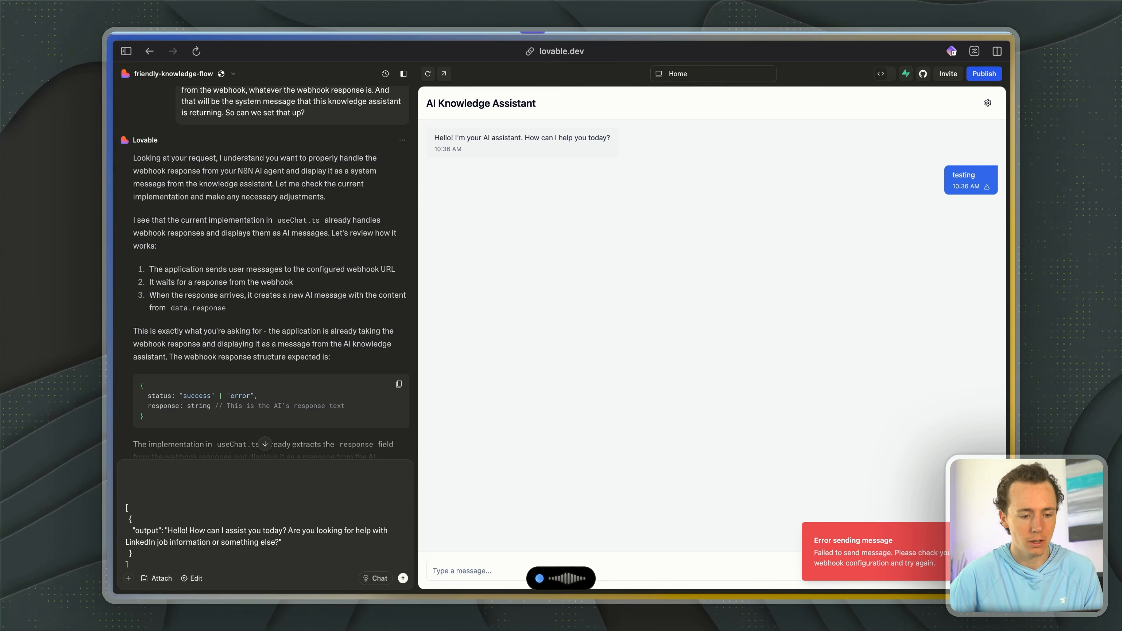
- Finish and send the Lovable prompt asking it to handle this exact JSON webhook response format in the chat interface
{"action": "key", "text": "Return"}
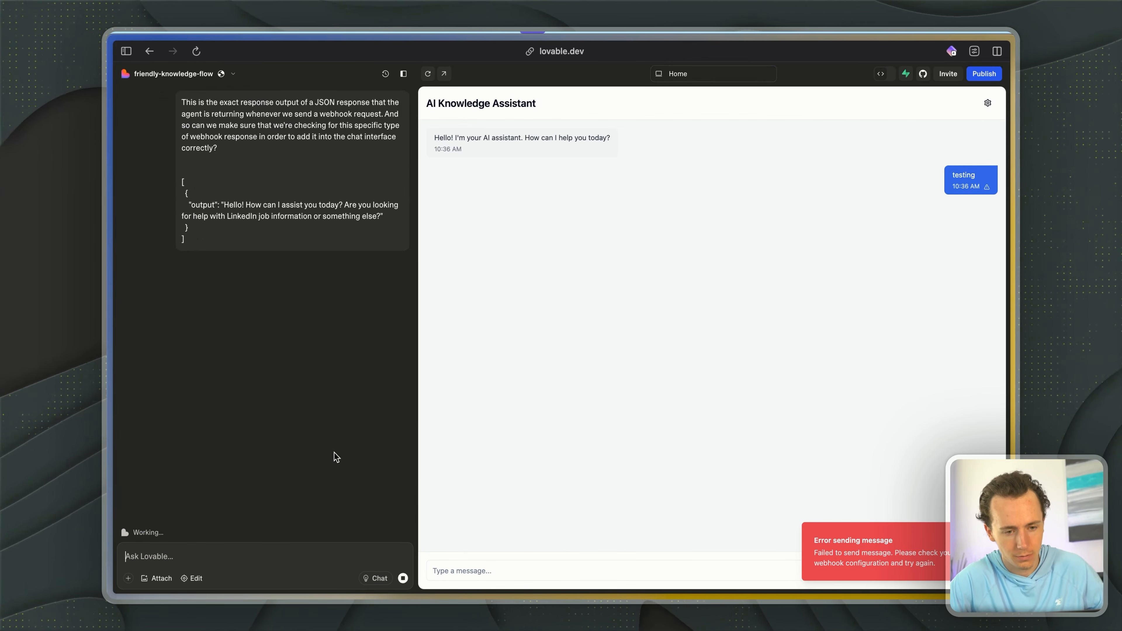
{"action": "key", "text": "super+Tab"}
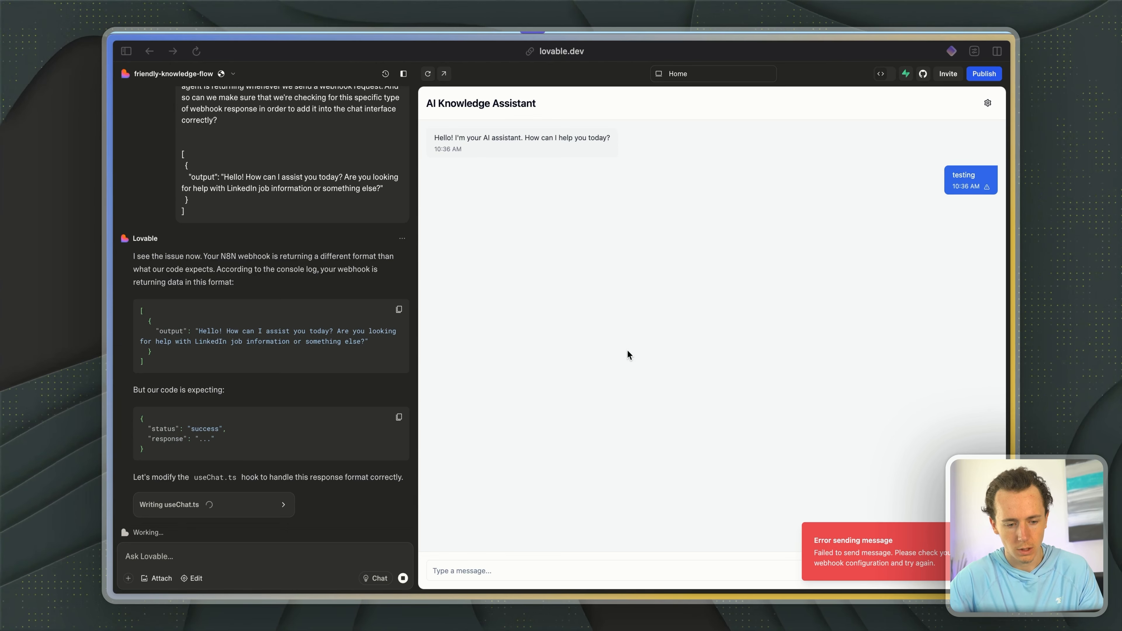
{"action": "left_click", "coordinate": [224, 556]}
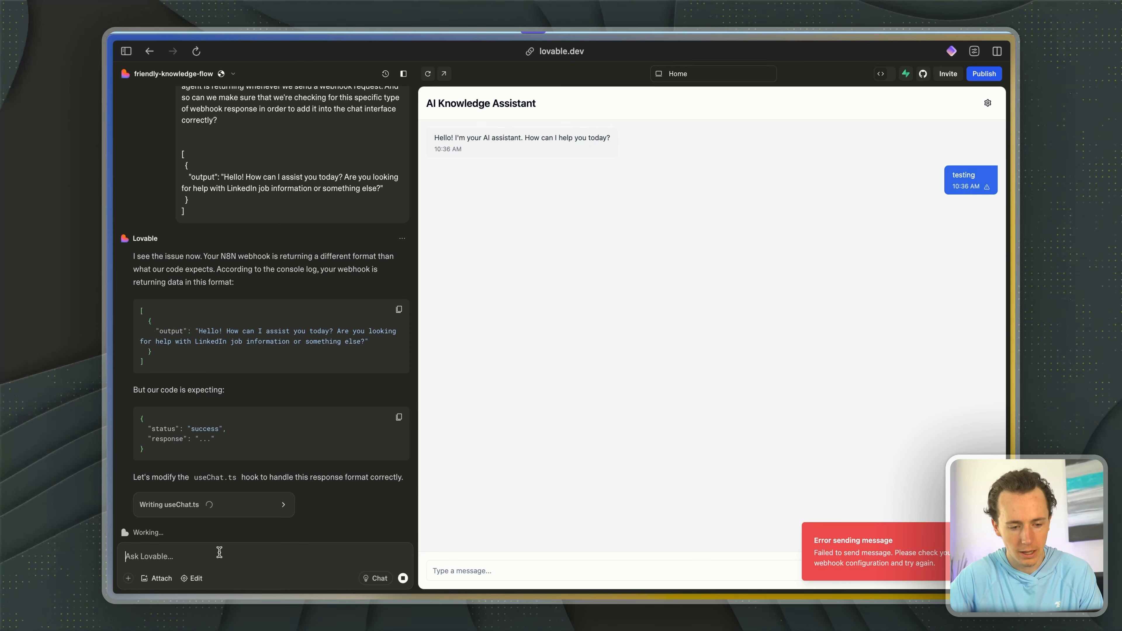
- Close the Respond to Webhook node in n8n, switch to Bright Data and open its Web Scrapers overview
{"action": "key", "text": "super+Tab"}
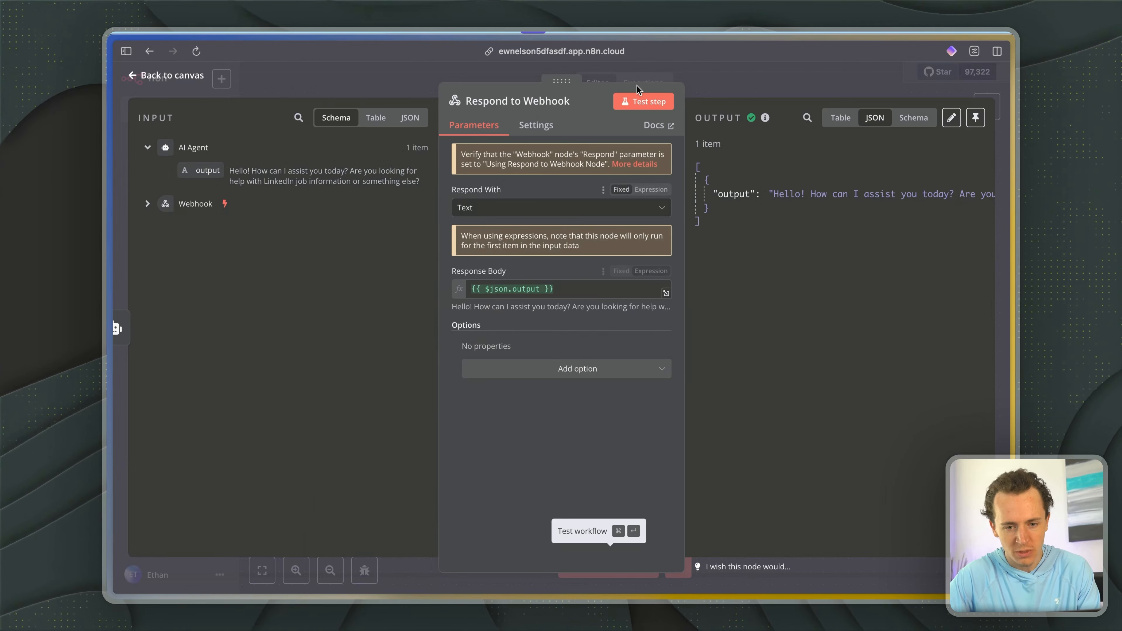
{"action": "left_click", "coordinate": [726, 75]}
{"action": "key", "text": "super+Tab"}
{"action": "key", "text": "super+Tab"}
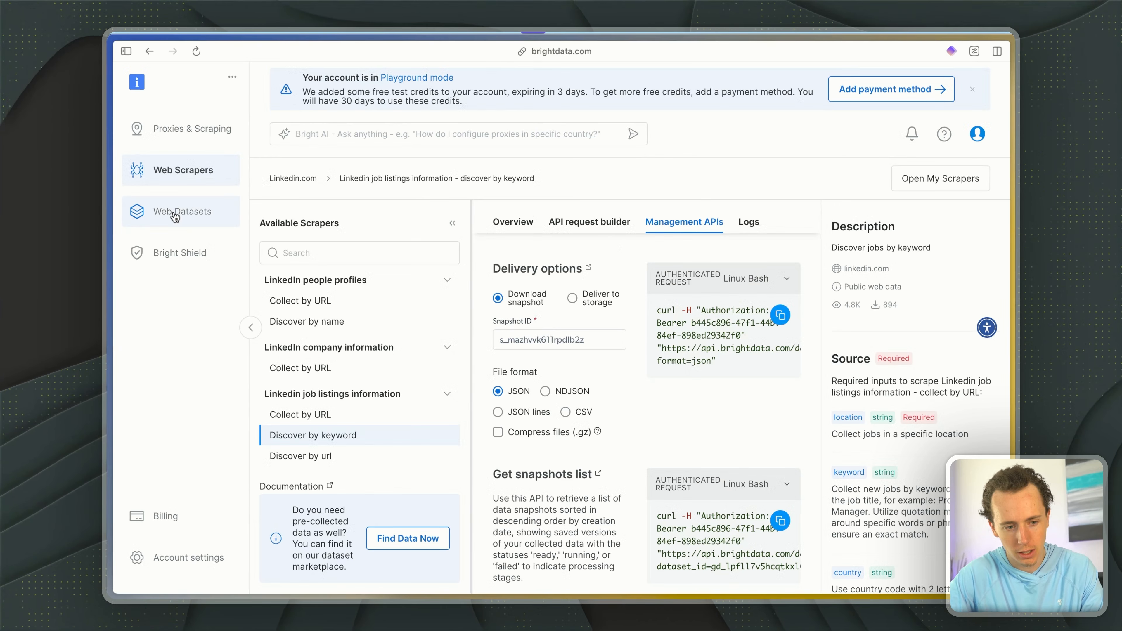
{"action": "left_click", "coordinate": [177, 171]}
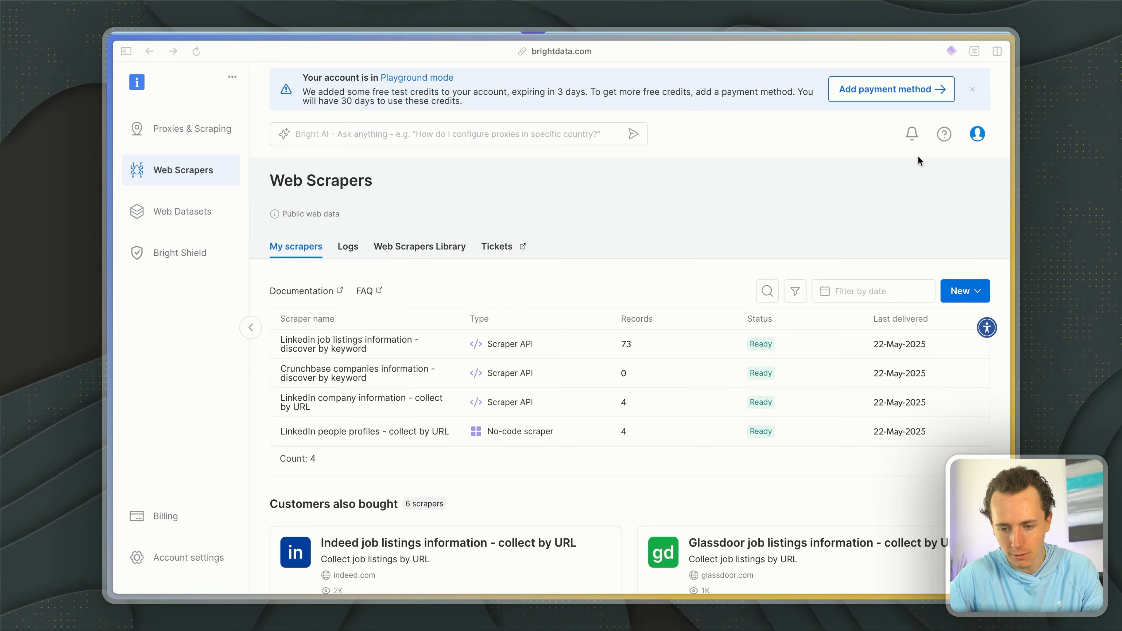
- Browse the existing and suggested scrapers, and open the linkedin.com collection from the scrapers marketplace
{"action": "scroll", "coordinate": [457, 425], "scroll_direction": "down", "scroll_amount": 5}
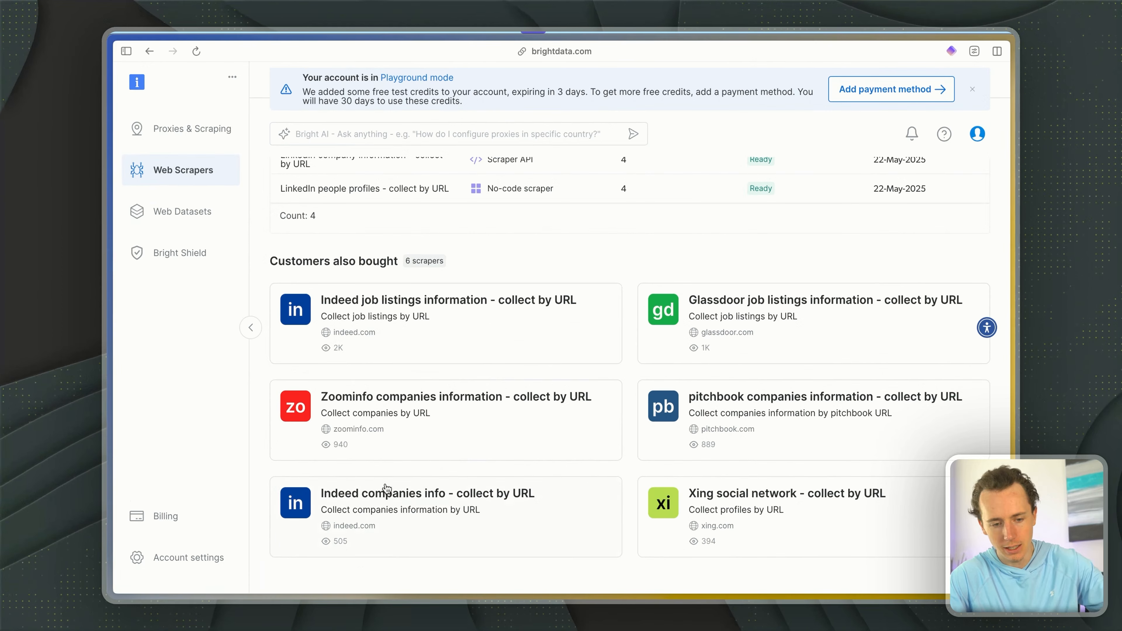
{"action": "scroll", "coordinate": [413, 409], "scroll_direction": "up", "scroll_amount": 1}
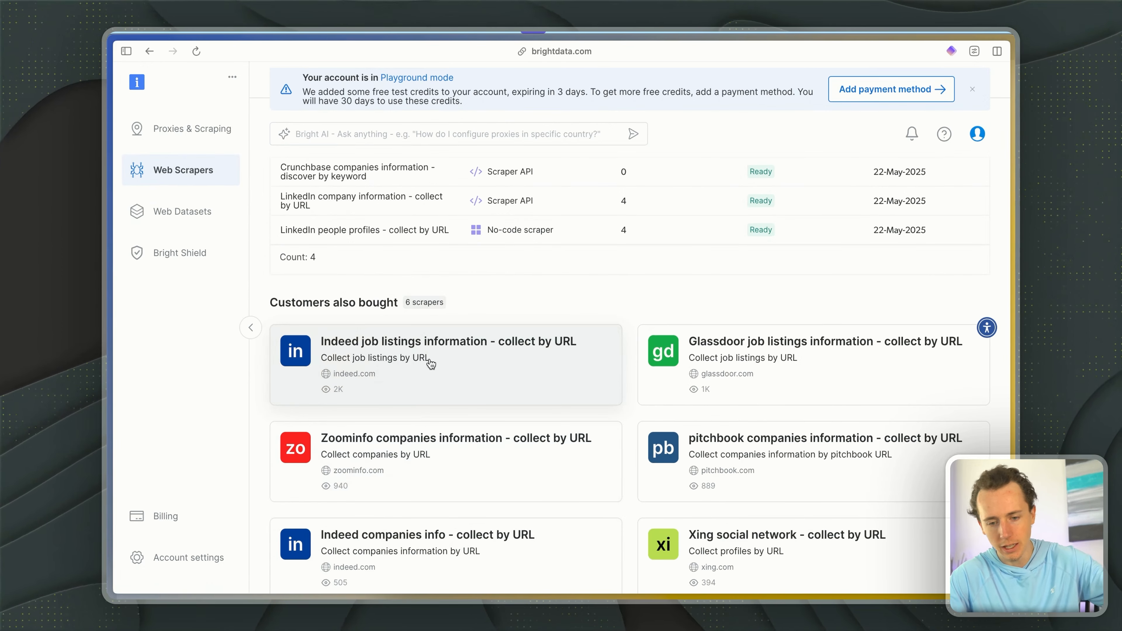
{"action": "scroll", "coordinate": [732, 411], "scroll_direction": "up", "scroll_amount": 5}
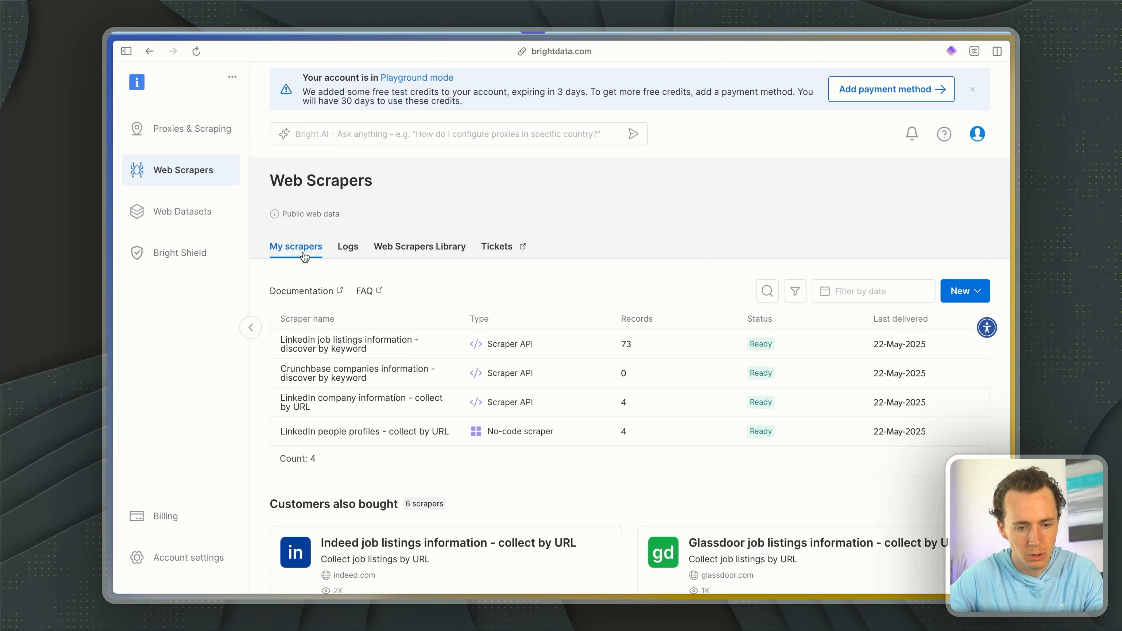
{"action": "scroll", "coordinate": [327, 245], "scroll_direction": "down", "scroll_amount": 5}
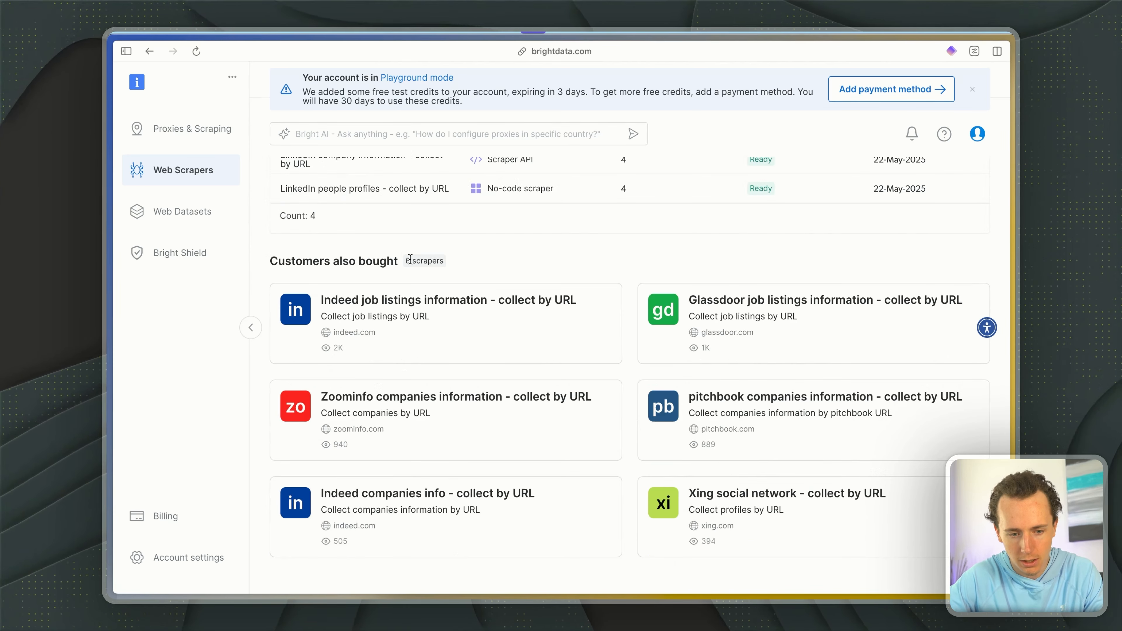
{"action": "scroll", "coordinate": [593, 207], "scroll_direction": "up", "scroll_amount": 5}
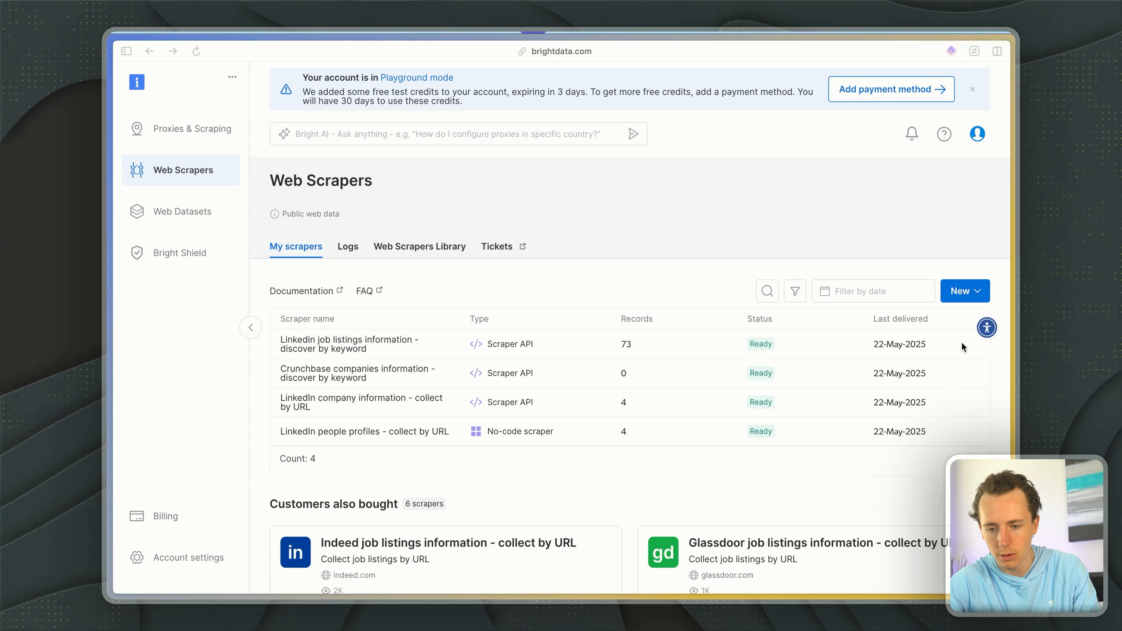
{"action": "left_click", "coordinate": [977, 287]}
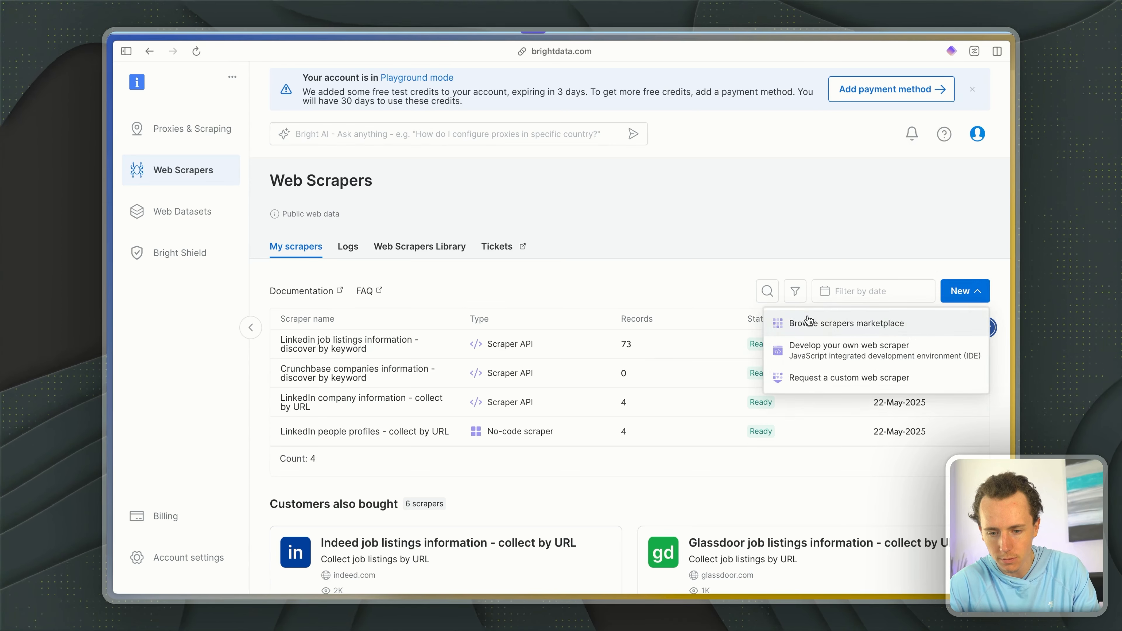
{"action": "left_click", "coordinate": [809, 321]}
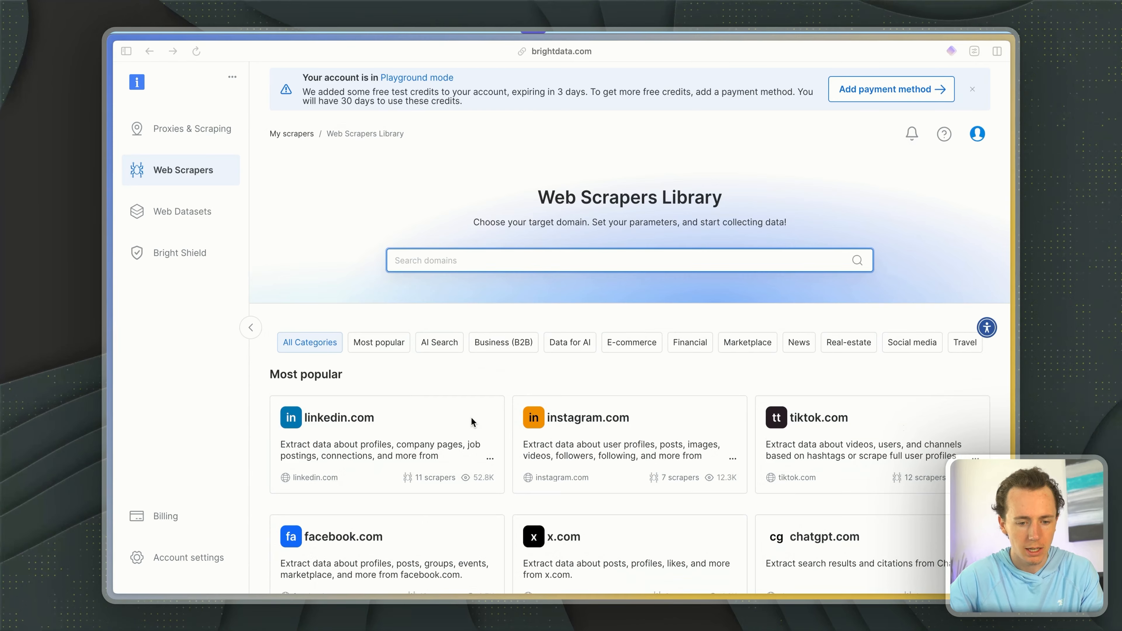
{"action": "scroll", "coordinate": [471, 421], "scroll_direction": "down", "scroll_amount": 3}
{"action": "left_click", "coordinate": [373, 299]}
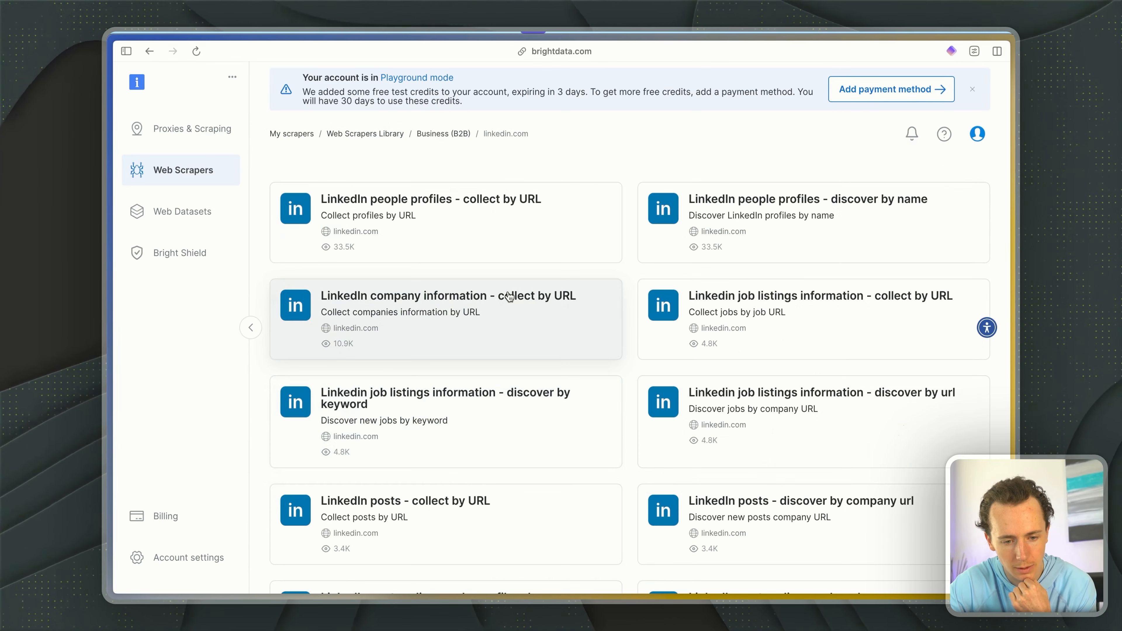
- Look through the LinkedIn scrapers and open "Linkedin job listings information - discover by keyword" with the Scraper API service
{"action": "scroll", "coordinate": [484, 520], "scroll_direction": "down", "scroll_amount": 5}
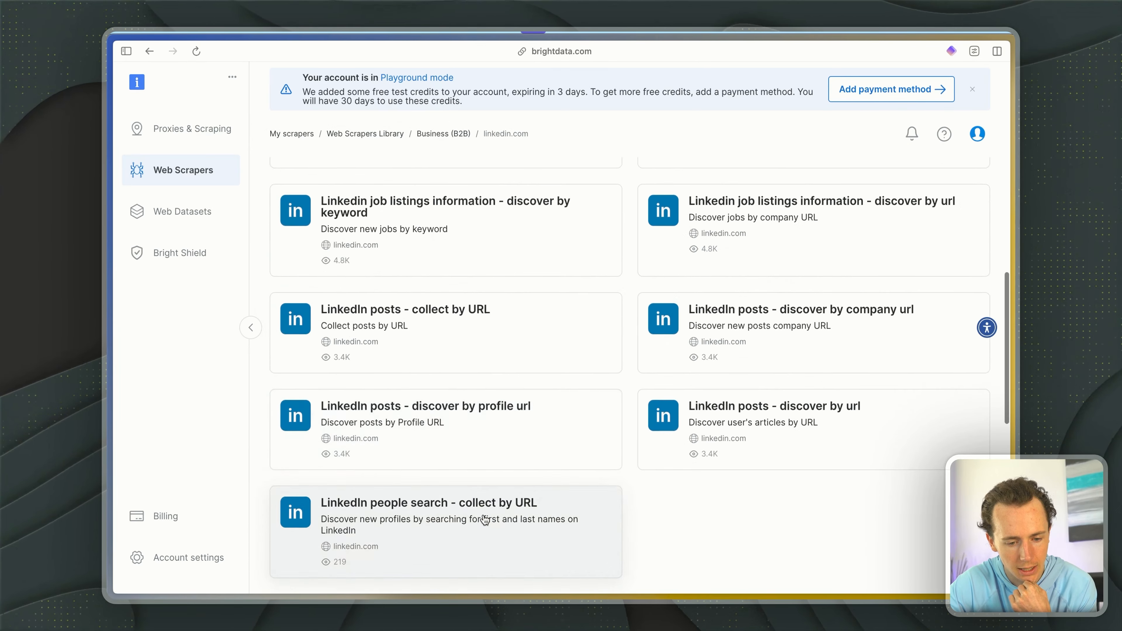
{"action": "scroll", "coordinate": [484, 519], "scroll_direction": "up", "scroll_amount": 8}
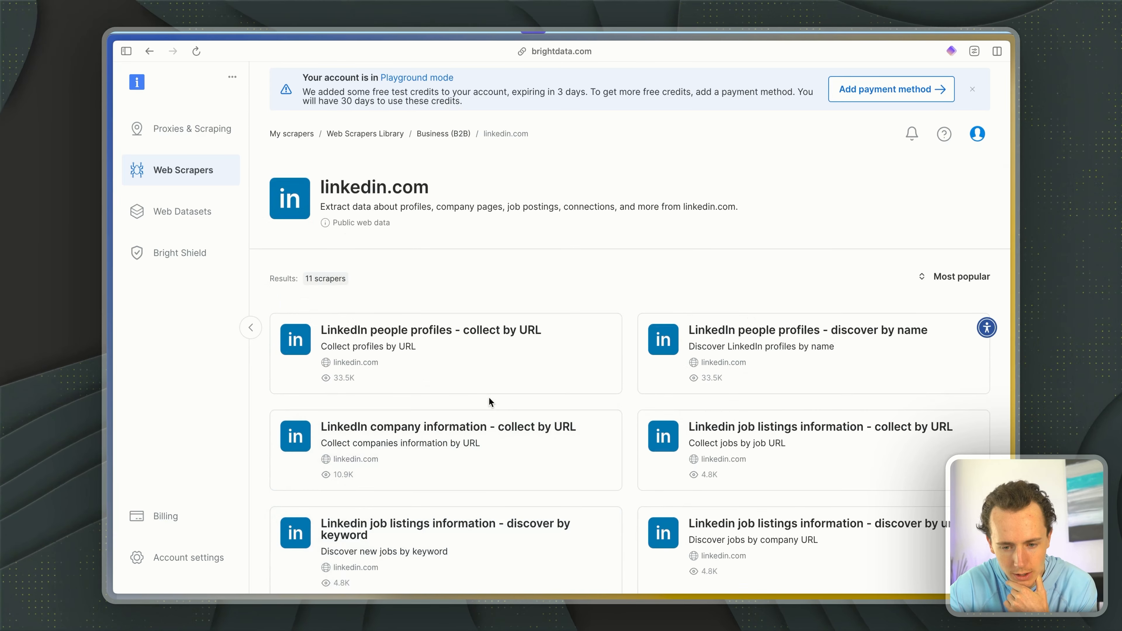
{"action": "scroll", "coordinate": [489, 401], "scroll_direction": "down", "scroll_amount": 10}
{"action": "scroll", "coordinate": [490, 402], "scroll_direction": "down", "scroll_amount": 4}
{"action": "scroll", "coordinate": [450, 403], "scroll_direction": "down", "scroll_amount": 3}
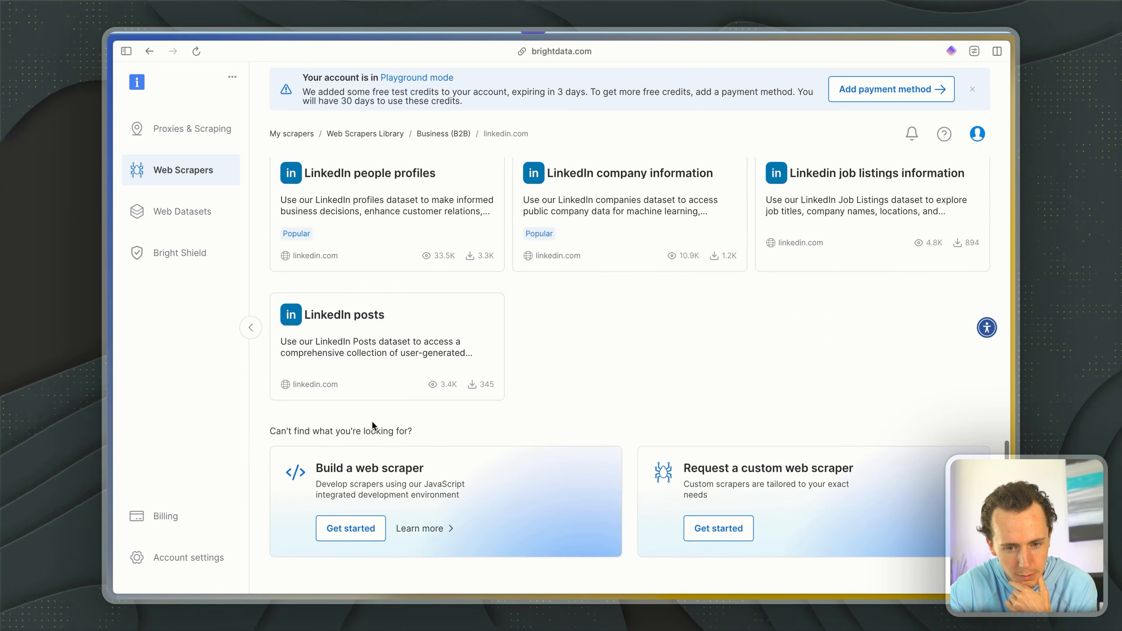
{"action": "scroll", "coordinate": [371, 420], "scroll_direction": "up", "scroll_amount": 6}
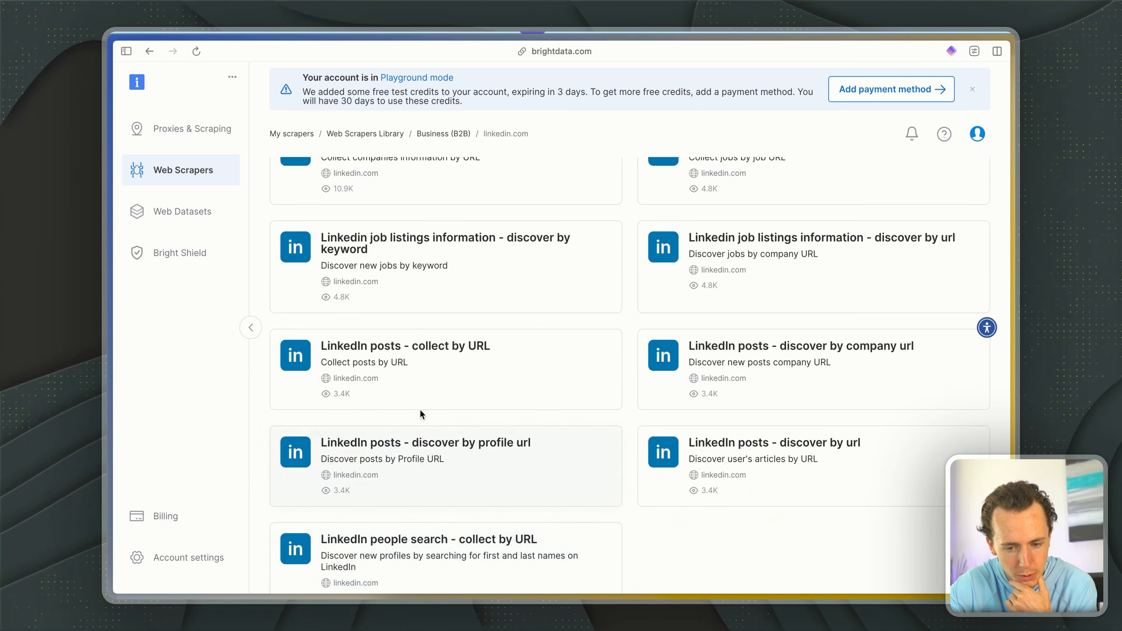
{"action": "scroll", "coordinate": [420, 413], "scroll_direction": "up", "scroll_amount": 5}
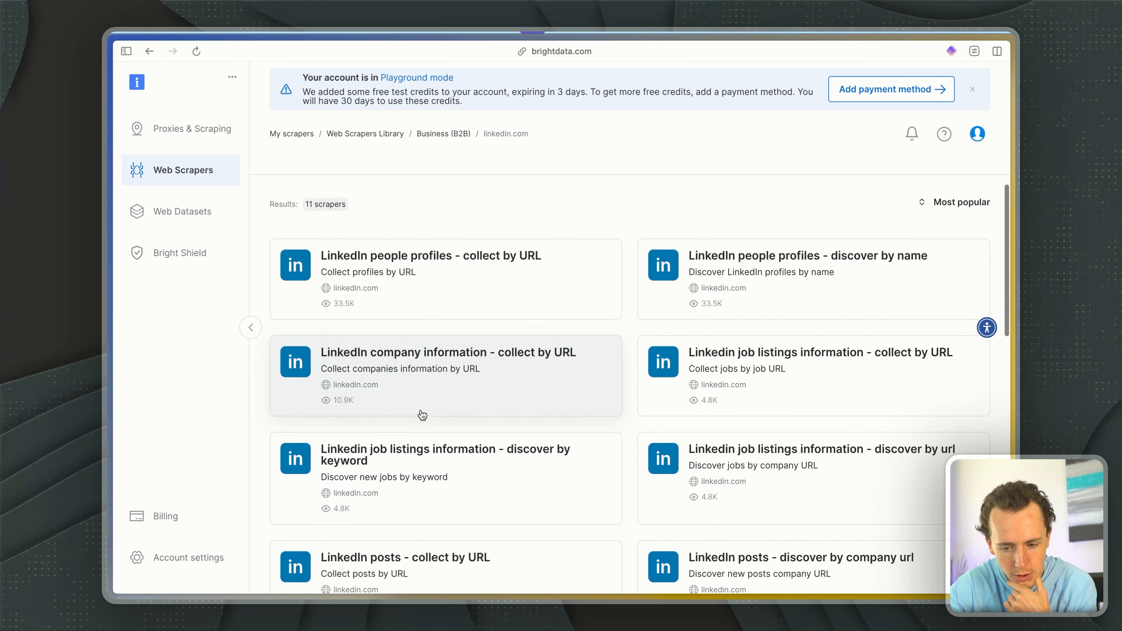
{"action": "scroll", "coordinate": [741, 438], "scroll_direction": "up", "scroll_amount": 1}
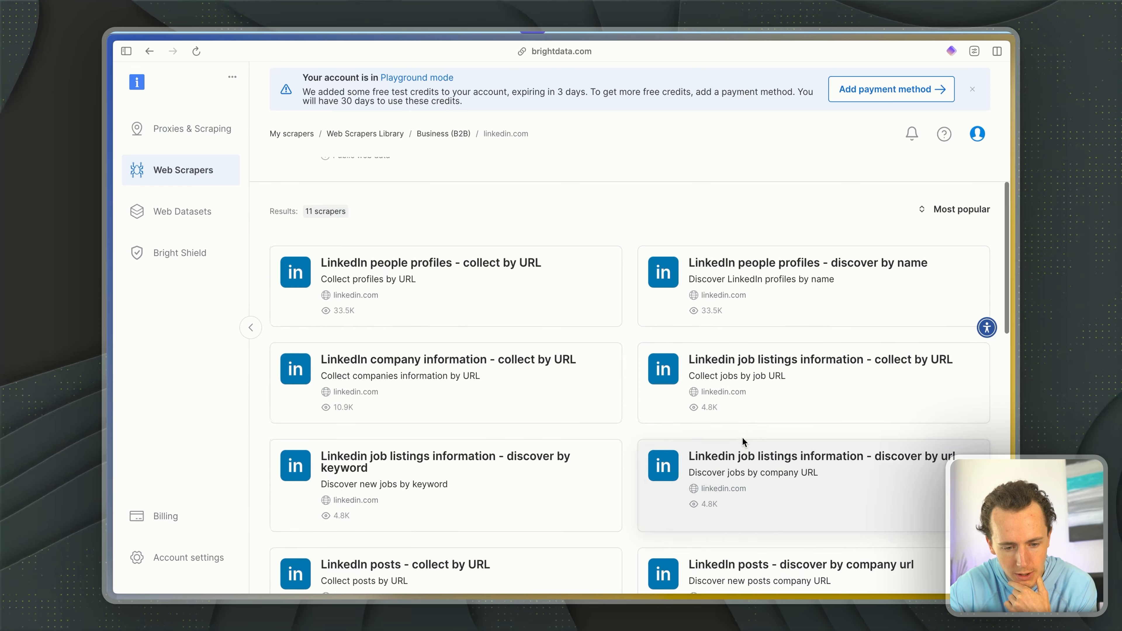
{"action": "left_click", "coordinate": [494, 485]}
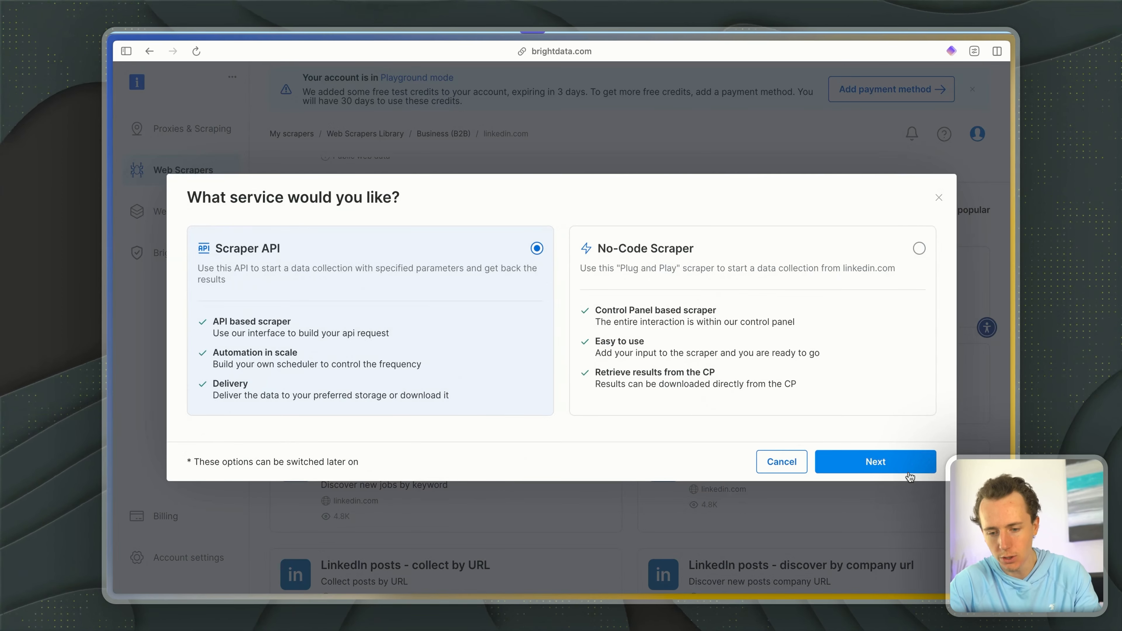
{"action": "left_click", "coordinate": [844, 460]}
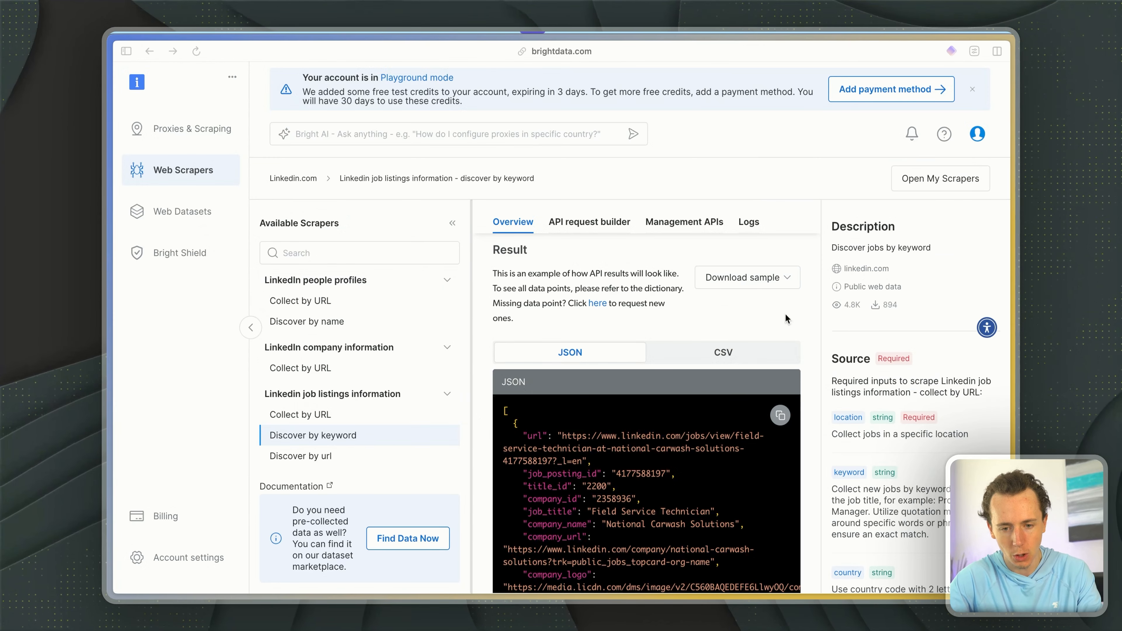
- Examine the fields in the sample JSON result of the LinkedIn job listings scraper, from the URL to the job summary
{"action": "scroll", "coordinate": [736, 579], "scroll_direction": "down", "scroll_amount": 1}
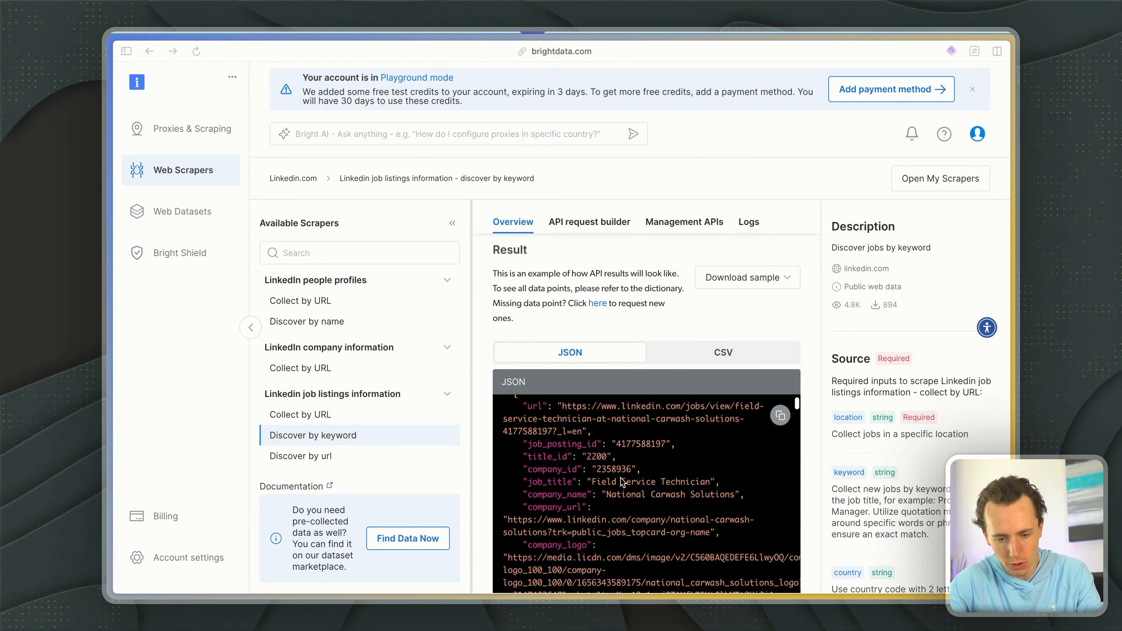
{"action": "left_click_drag", "start_coordinate": [522, 416], "coordinate": [606, 454]}
{"action": "left_click_drag", "start_coordinate": [538, 454], "coordinate": [606, 454]}
{"action": "left_click_drag", "start_coordinate": [557, 479], "coordinate": [714, 588]}
{"action": "scroll", "coordinate": [602, 519], "scroll_direction": "down", "scroll_amount": 3}
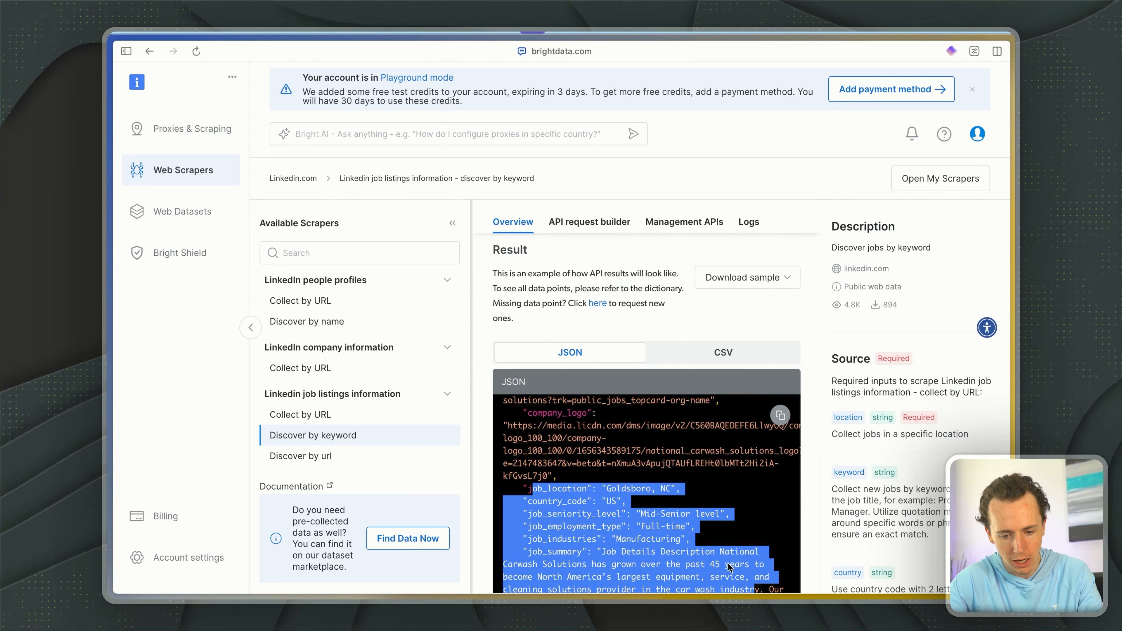
{"action": "scroll", "coordinate": [731, 566], "scroll_direction": "down", "scroll_amount": 1}
{"action": "left_click", "coordinate": [675, 533]}
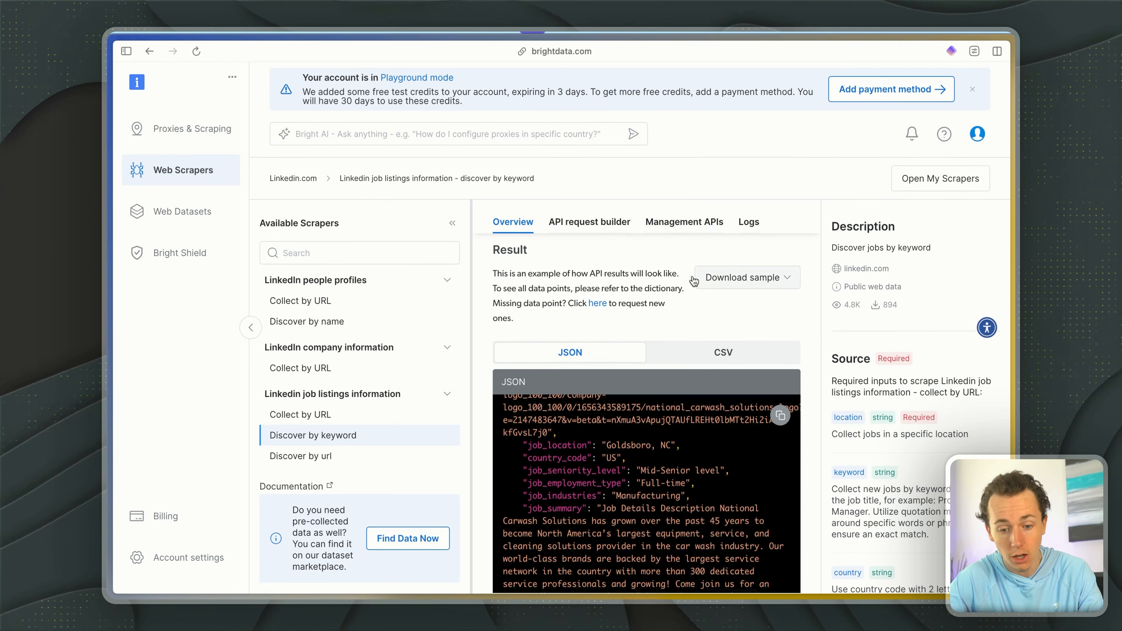
- Check the scraper's API request builder, generate a new API key in the account settings, copy it and dismiss the key window
{"action": "left_click", "coordinate": [583, 225]}
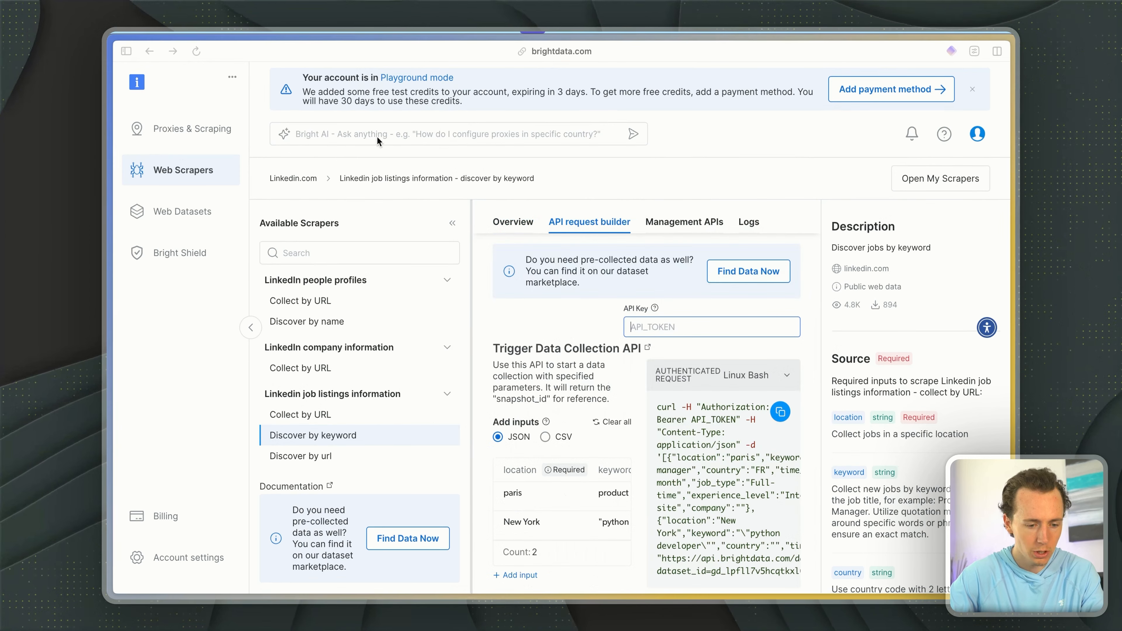
{"action": "left_click", "coordinate": [178, 553]}
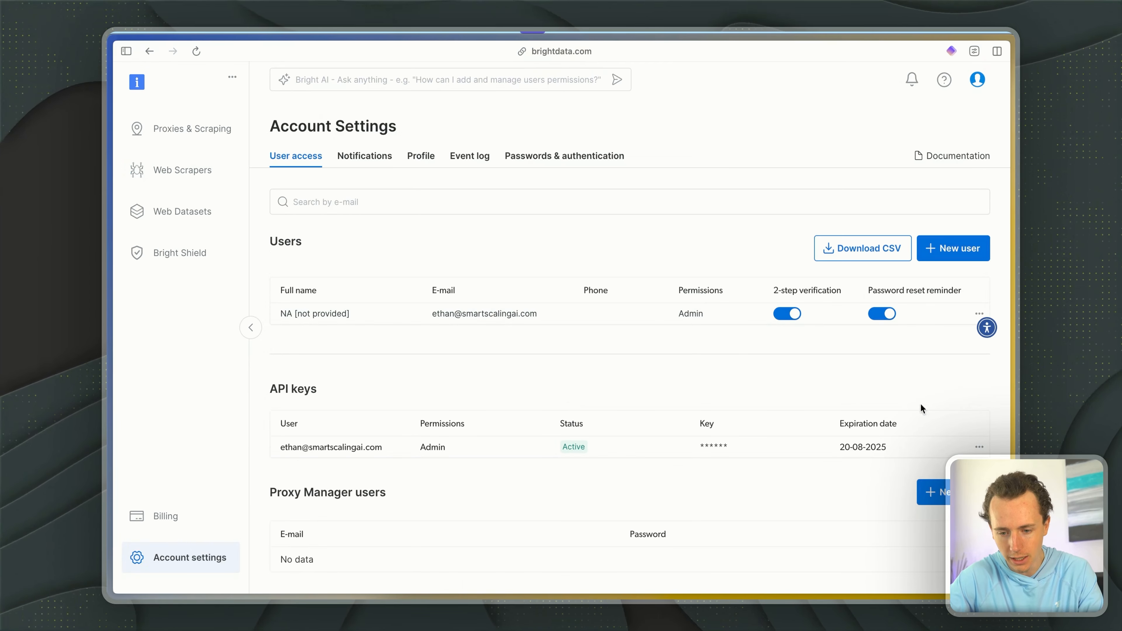
{"action": "left_click", "coordinate": [979, 447]}
{"action": "left_click", "coordinate": [899, 447]}
{"action": "left_click", "coordinate": [699, 381]}
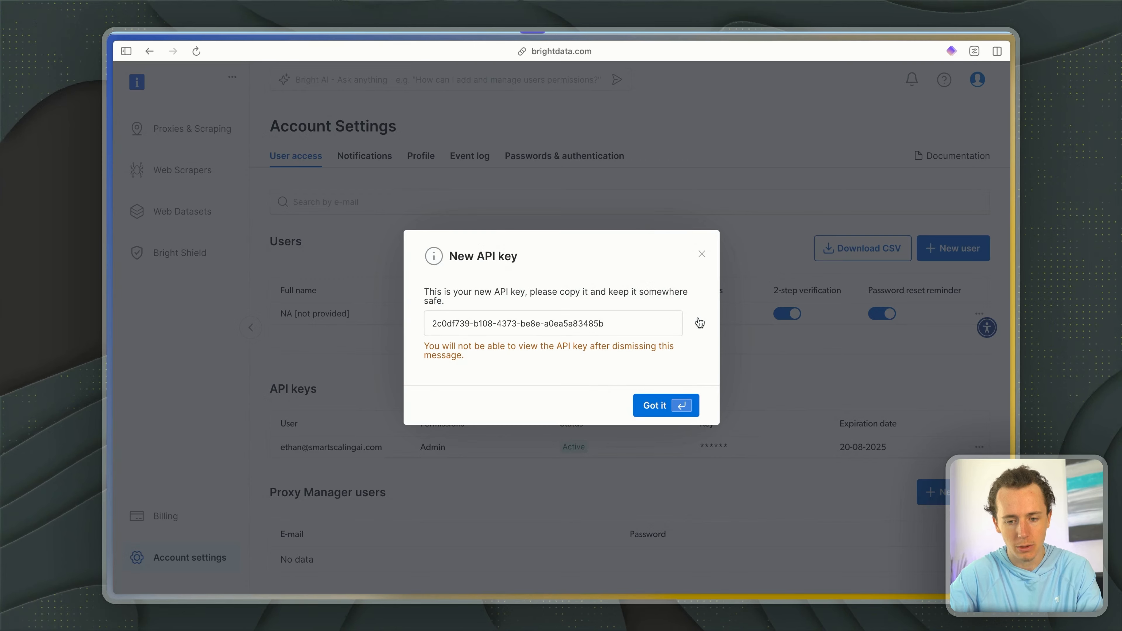
{"action": "left_click", "coordinate": [697, 322]}
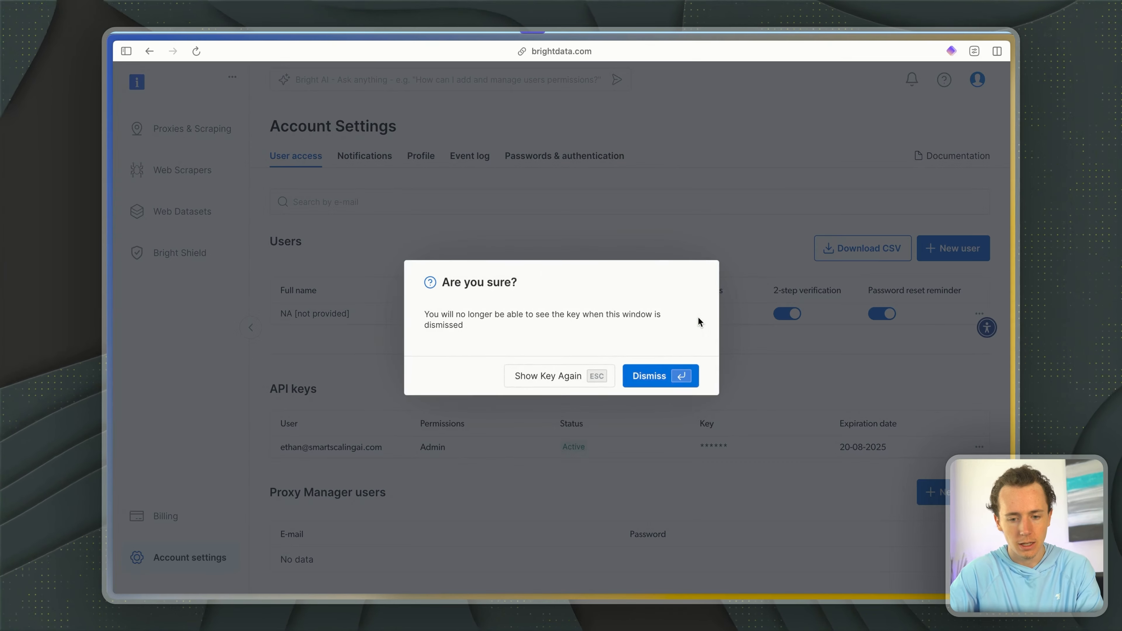
{"action": "left_click", "coordinate": [670, 372]}
{"action": "key", "text": "alt+Tab"}
{"action": "key", "text": "Escape"}
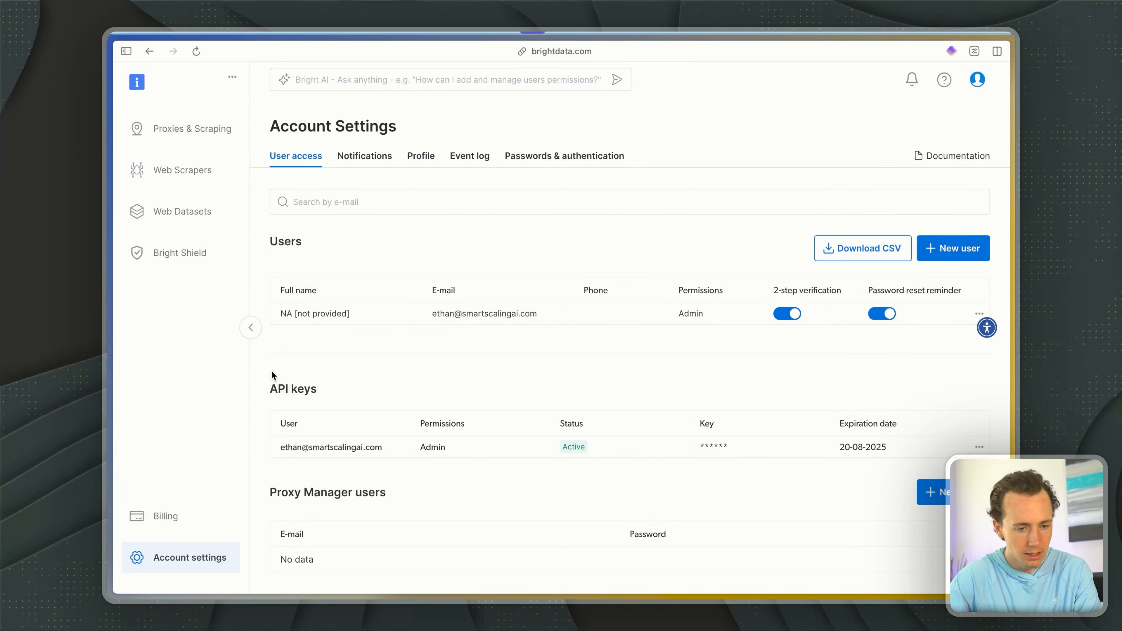
- From the scrapers marketplace, open LinkedIn's "Linkedin job listings information - discover by keyword" scraper with the Scraper API service
{"action": "left_click", "coordinate": [181, 171]}
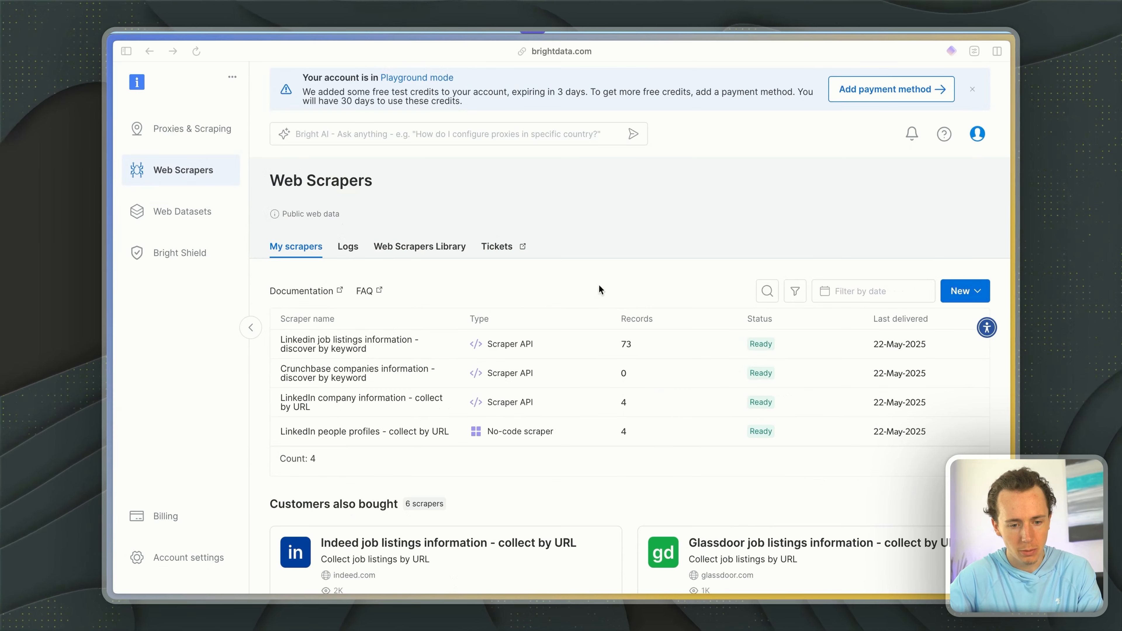
{"action": "scroll", "coordinate": [636, 288], "scroll_direction": "down", "scroll_amount": 3}
{"action": "scroll", "coordinate": [653, 286], "scroll_direction": "down", "scroll_amount": 2}
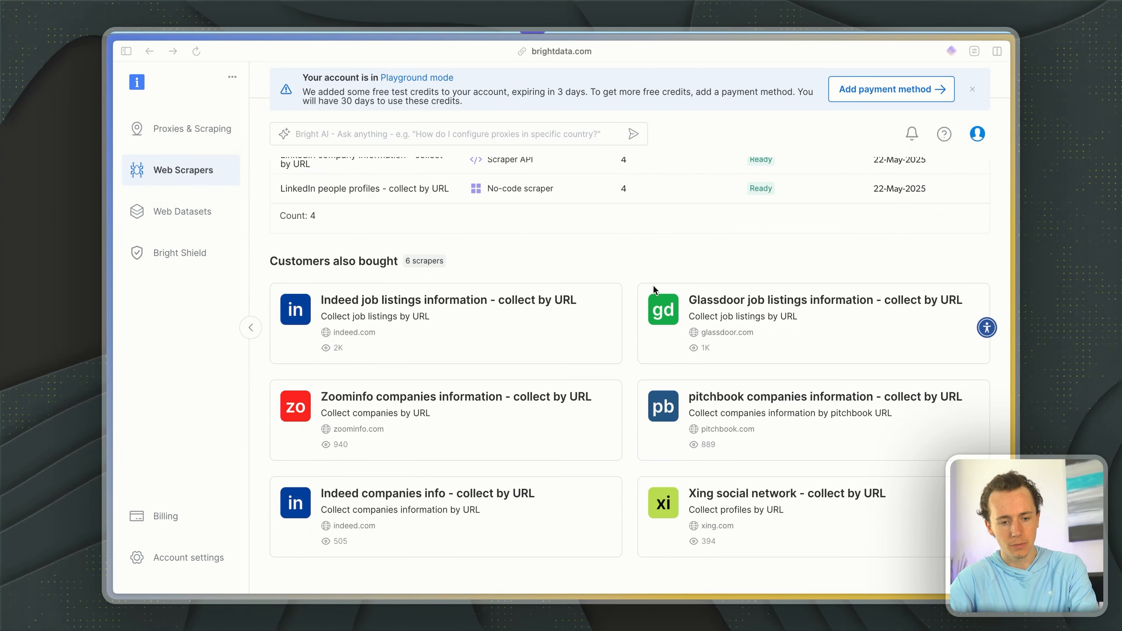
{"action": "scroll", "coordinate": [653, 286], "scroll_direction": "up", "scroll_amount": 5}
{"action": "left_click", "coordinate": [950, 291]}
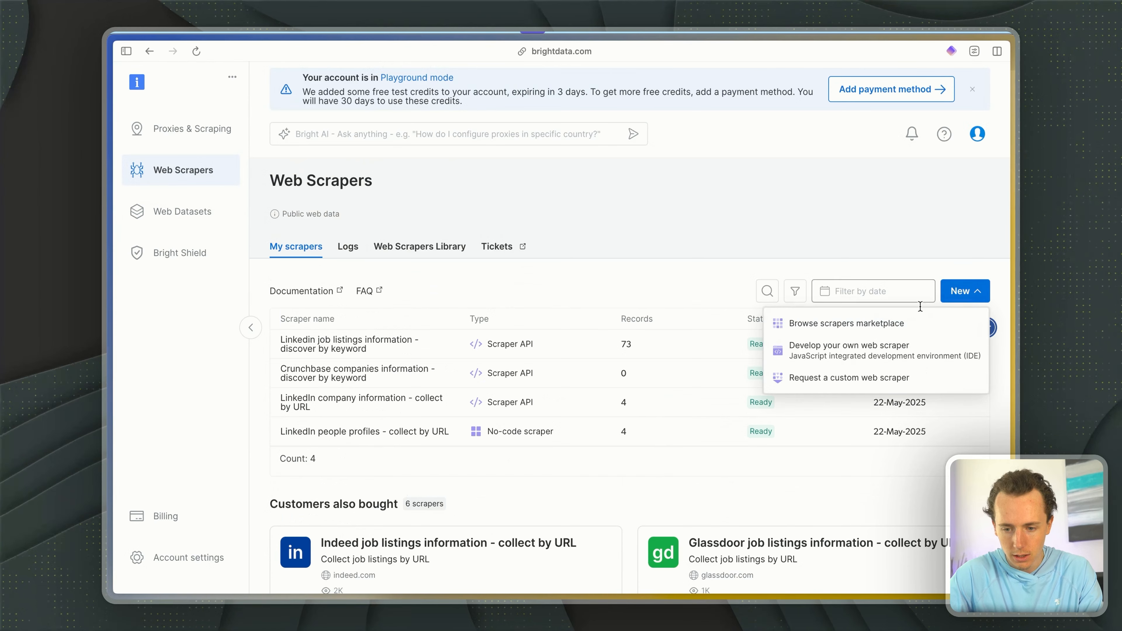
{"action": "left_click", "coordinate": [866, 325]}
{"action": "left_click", "coordinate": [497, 446]}
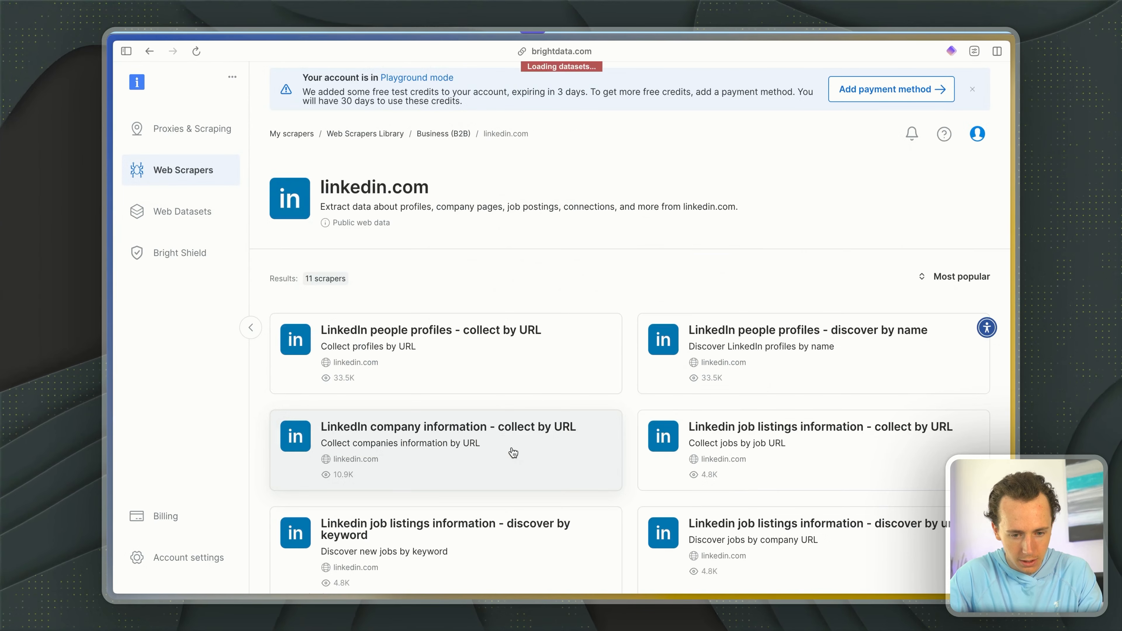
{"action": "scroll", "coordinate": [517, 486], "scroll_direction": "down", "scroll_amount": 1}
{"action": "left_click", "coordinate": [480, 521]}
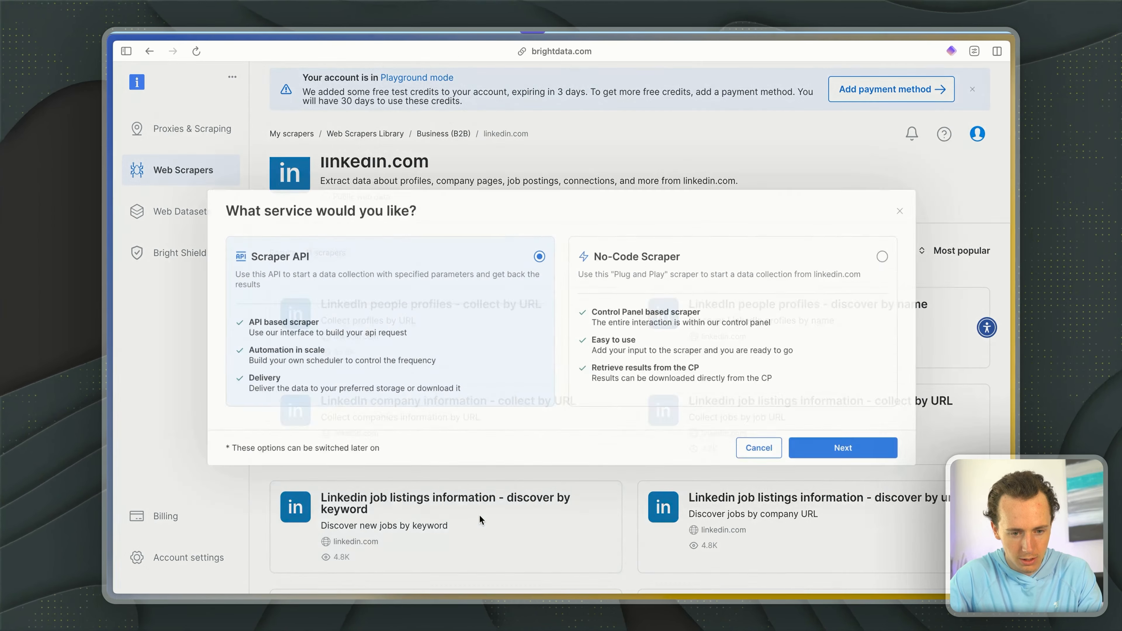
{"action": "left_click", "coordinate": [826, 457]}
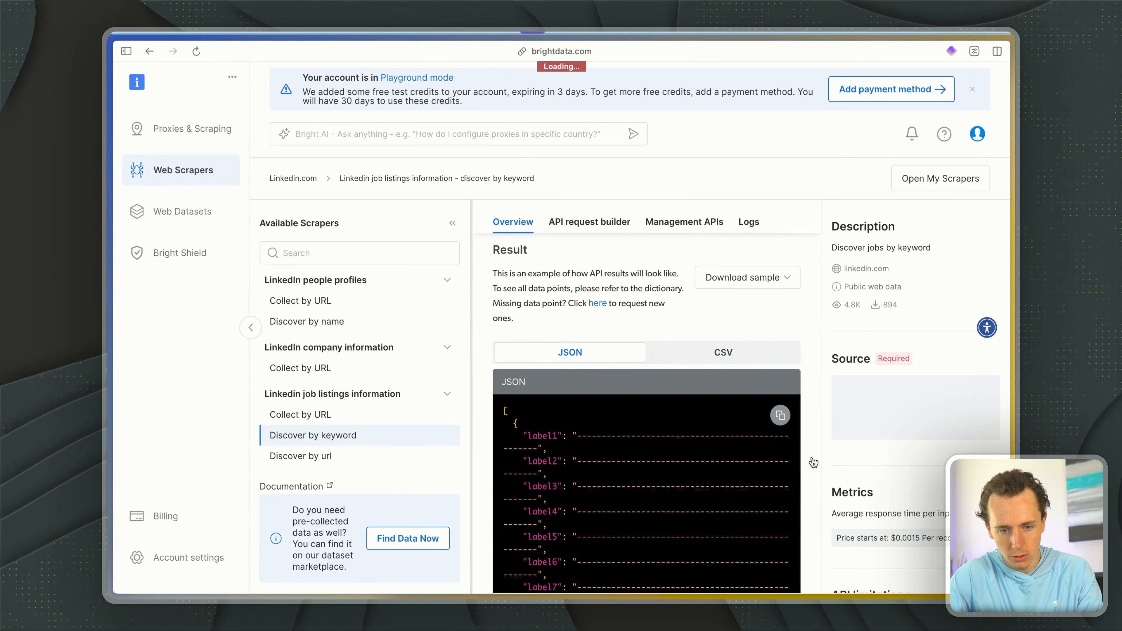
- Paste the API key into the scraper's API request builder and review the trigger data collection settings
{"action": "left_click", "coordinate": [578, 227]}
{"action": "left_click", "coordinate": [684, 322]}
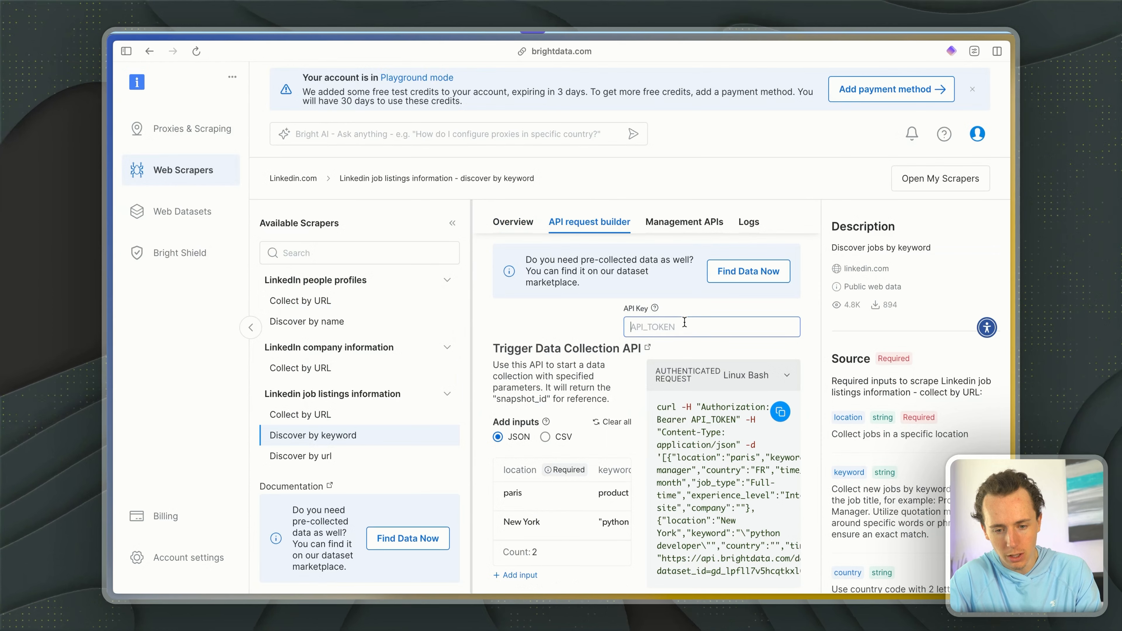
{"action": "key", "text": "super+v"}
{"action": "scroll", "coordinate": [639, 433], "scroll_direction": "down", "scroll_amount": 3}
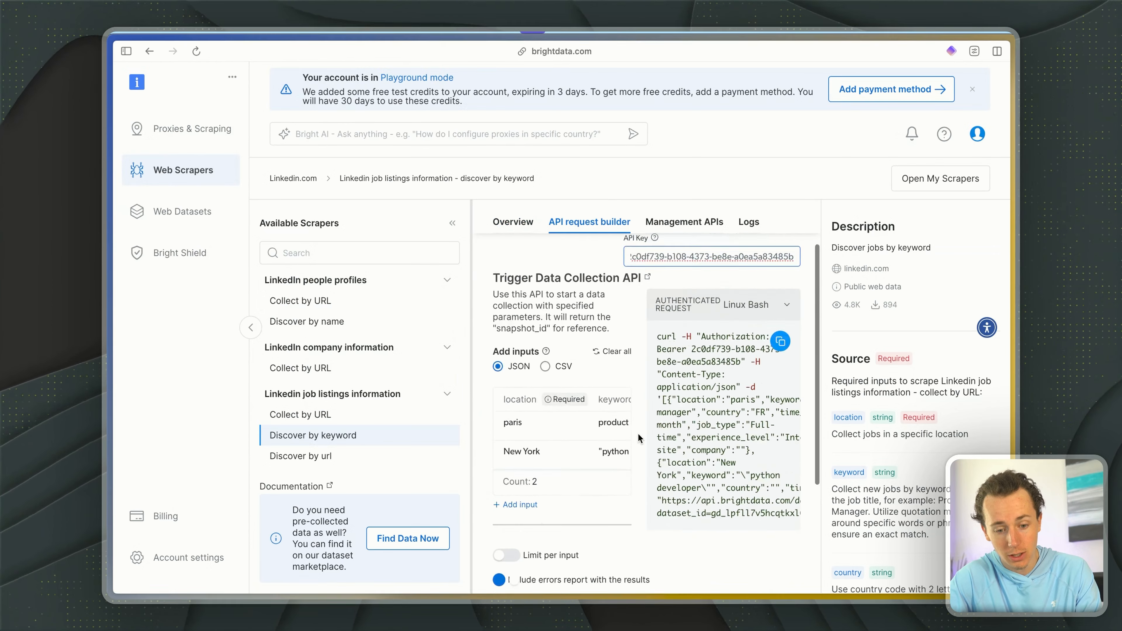
{"action": "scroll", "coordinate": [638, 433], "scroll_direction": "down", "scroll_amount": 4}
{"action": "scroll", "coordinate": [638, 433], "scroll_direction": "up", "scroll_amount": 4}
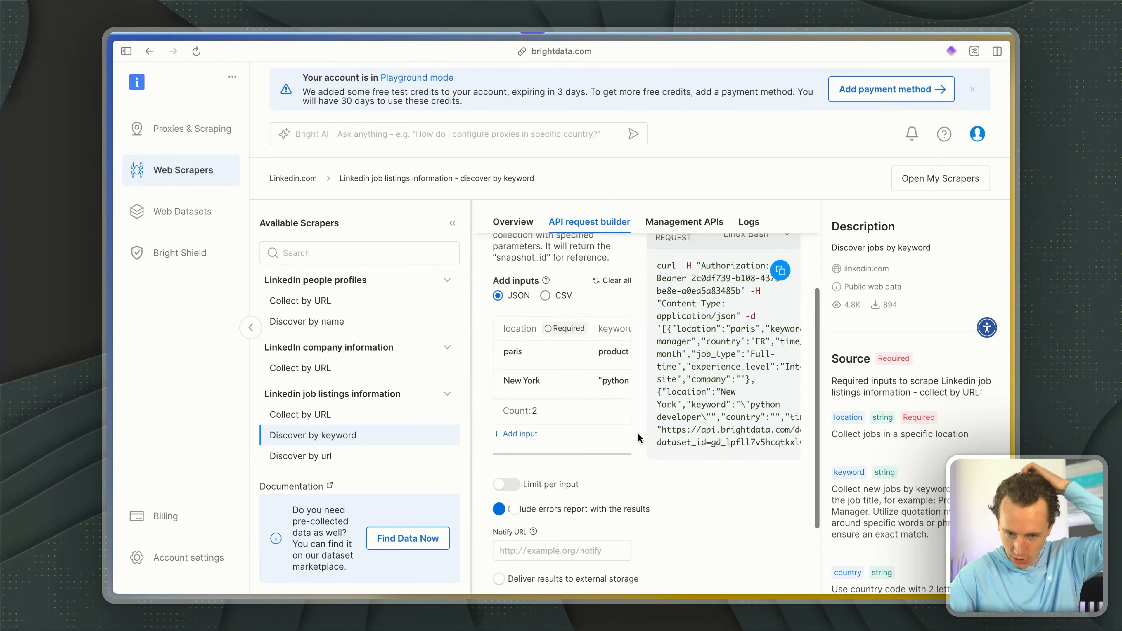
{"action": "scroll", "coordinate": [583, 331], "scroll_direction": "up", "scroll_amount": 3}
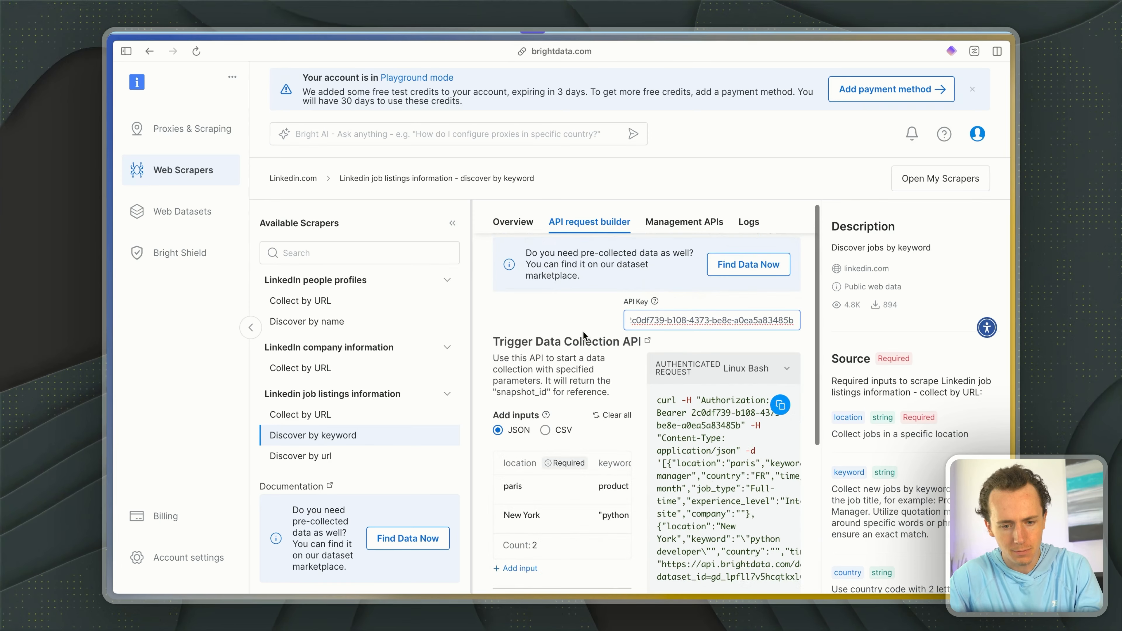
- Copy the authenticated trigger request, switch to n8n and add a new HTTP Request node to the workflow
{"action": "scroll", "coordinate": [583, 330], "scroll_direction": "down", "scroll_amount": 2}
{"action": "left_click", "coordinate": [774, 351]}
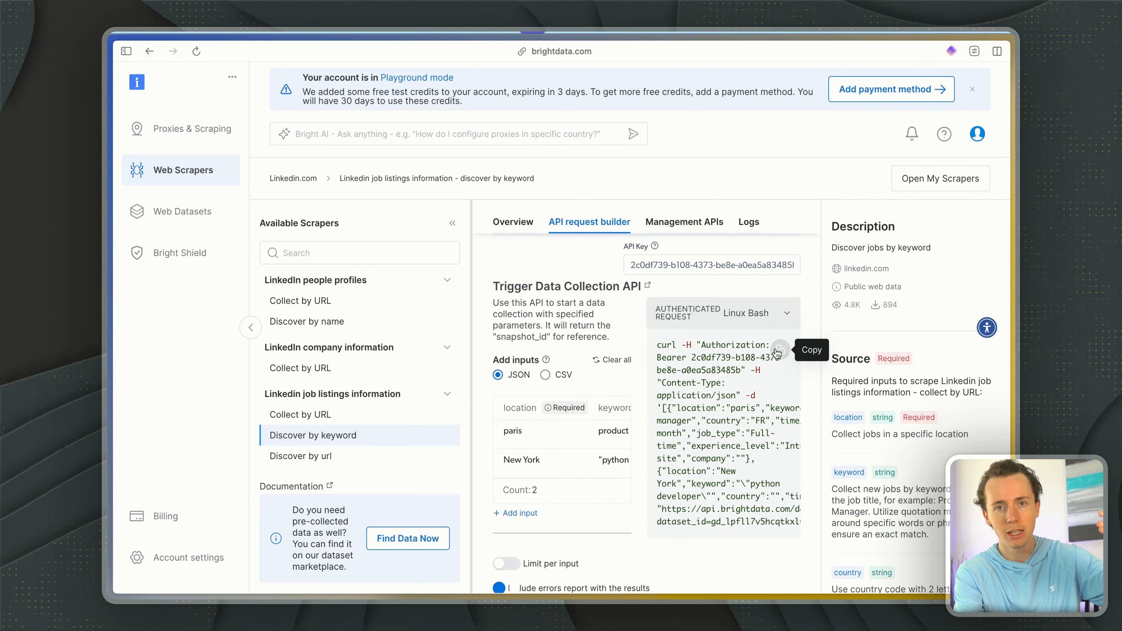
{"action": "key", "text": "super+Tab"}
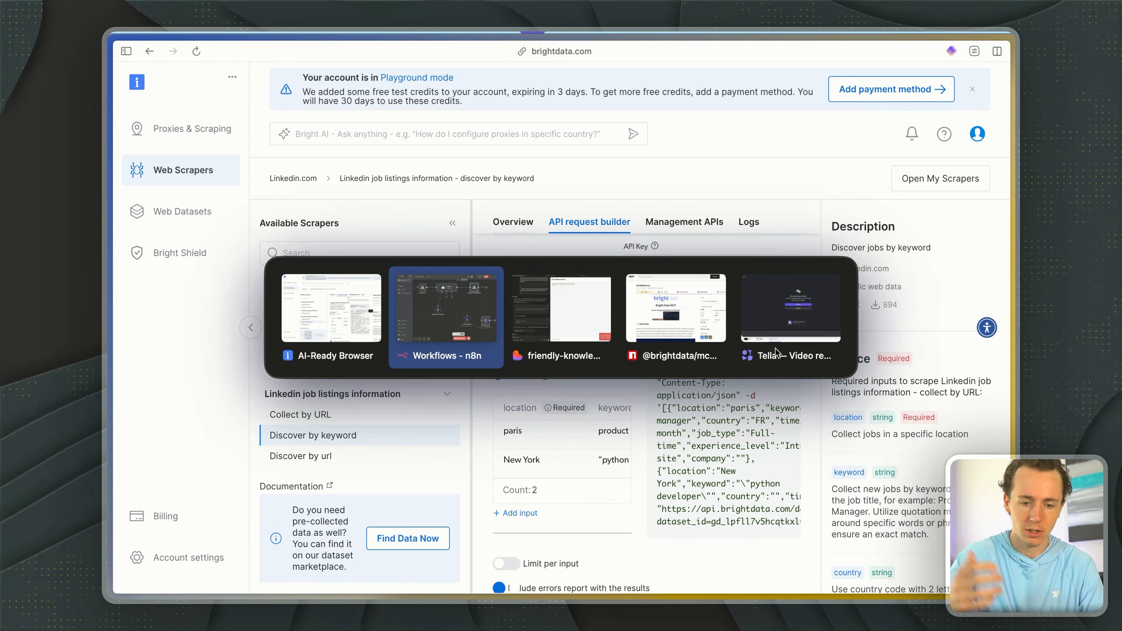
{"action": "key", "text": "Tab"}
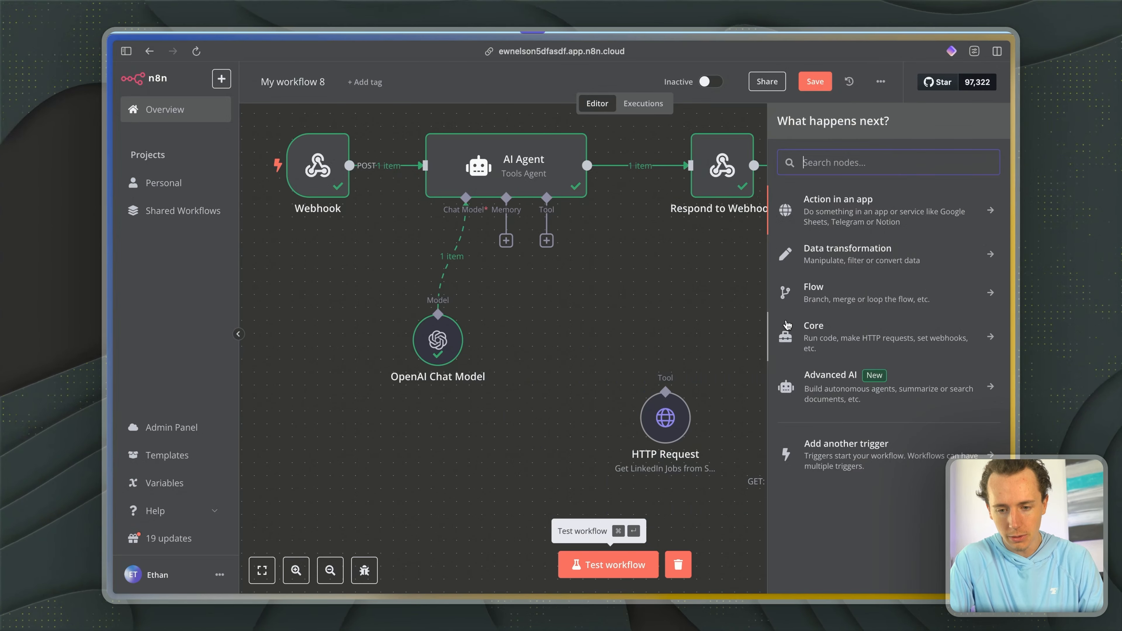
{"action": "type", "text": "htt"}
{"action": "left_click", "coordinate": [870, 212]}
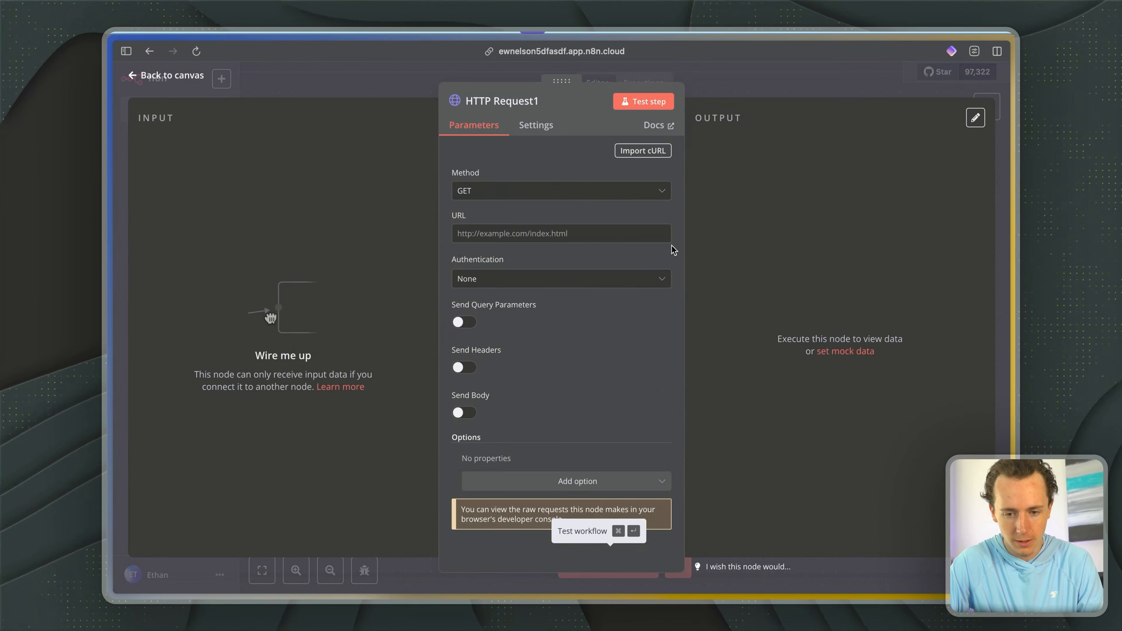
- Copy the Bright Data trigger request again and import it, including its API key, as a cURL command into the new HTTP Request node
{"action": "key", "text": "ctrl+Tab"}
{"action": "left_click_drag", "start_coordinate": [672, 345], "coordinate": [778, 444]}
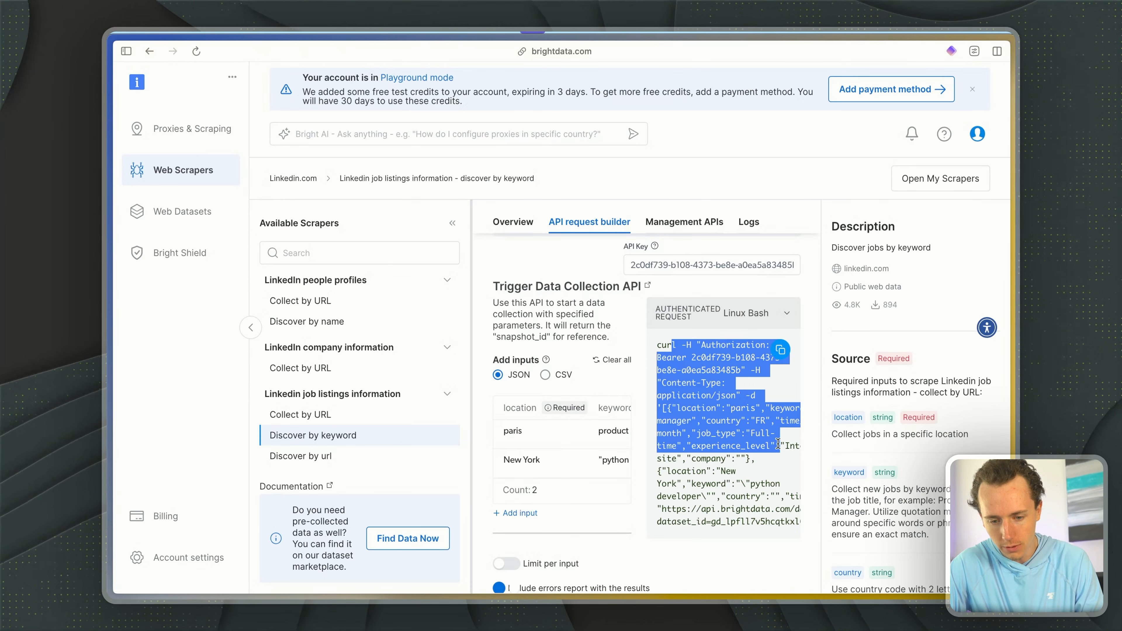
{"action": "left_click", "coordinate": [780, 351]}
{"action": "key", "text": "ctrl+Tab"}
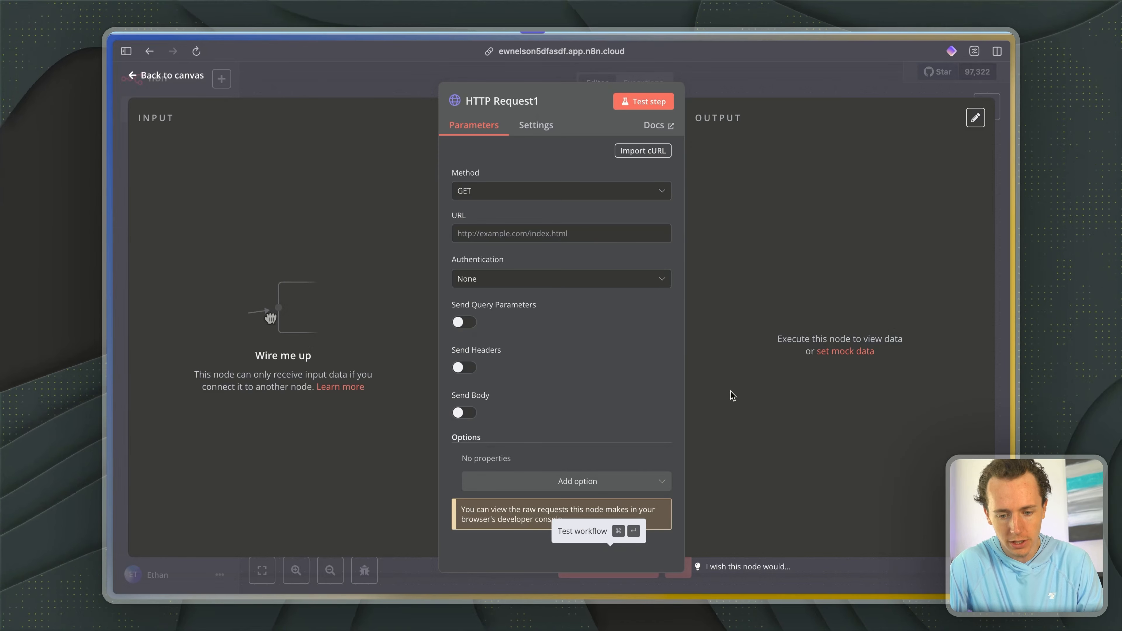
{"action": "left_click", "coordinate": [639, 152]}
{"action": "key", "text": "ctrl+v"}
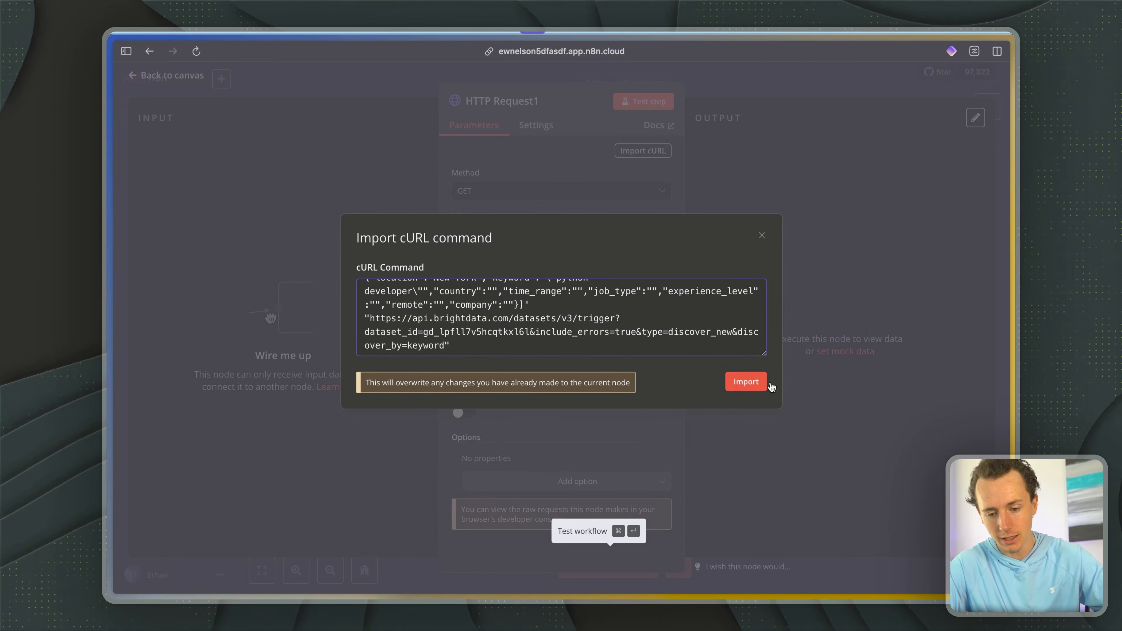
{"action": "left_click", "coordinate": [744, 383]}
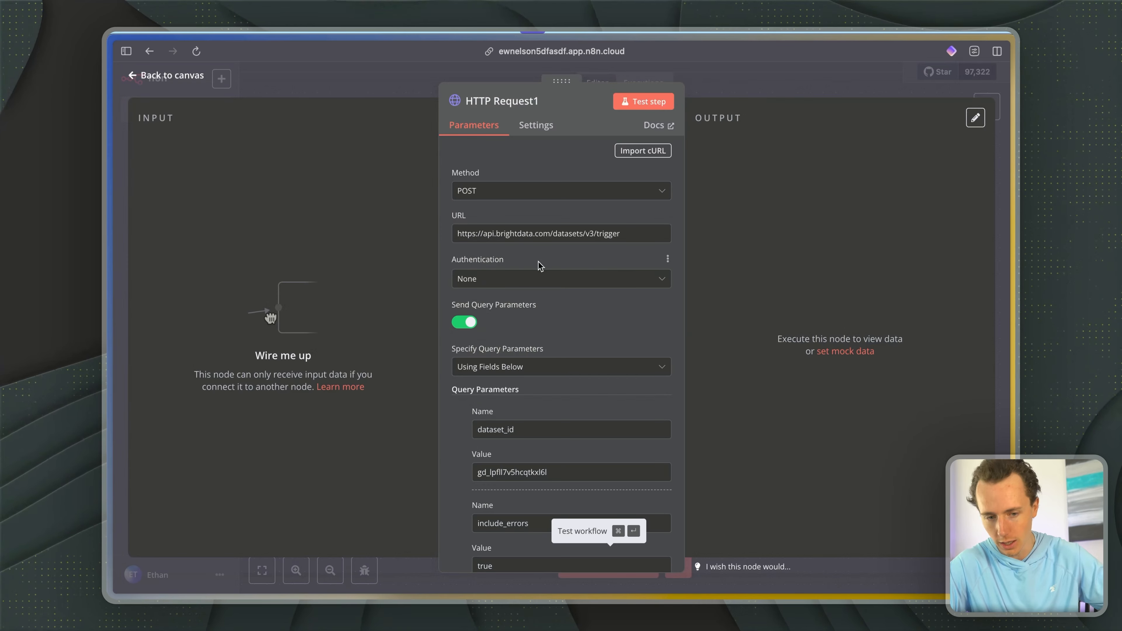
- Check the imported JSON body, test the HTTP Request node and return to the canvas
{"action": "scroll", "coordinate": [538, 265], "scroll_direction": "down", "scroll_amount": 15}
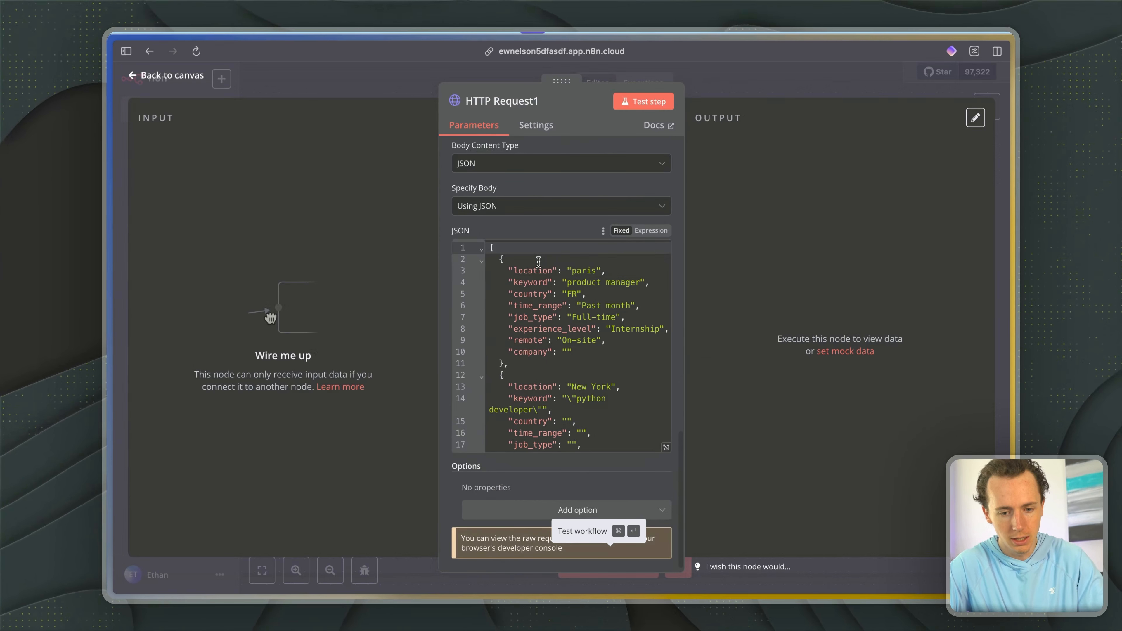
{"action": "left_click", "coordinate": [648, 102]}
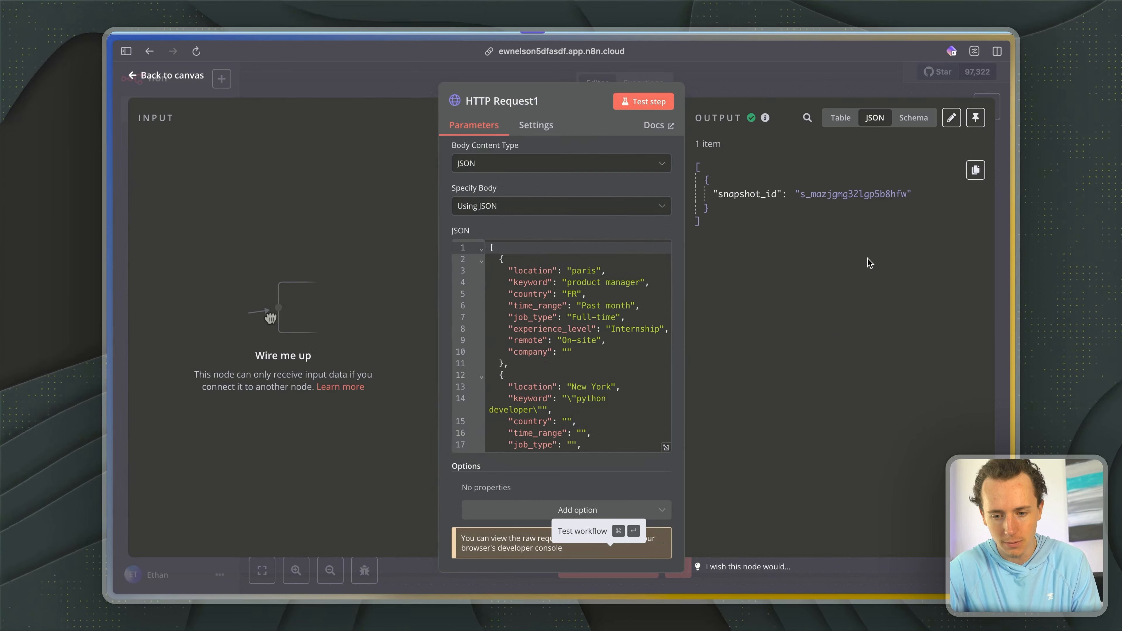
{"action": "left_click", "coordinate": [812, 81]}
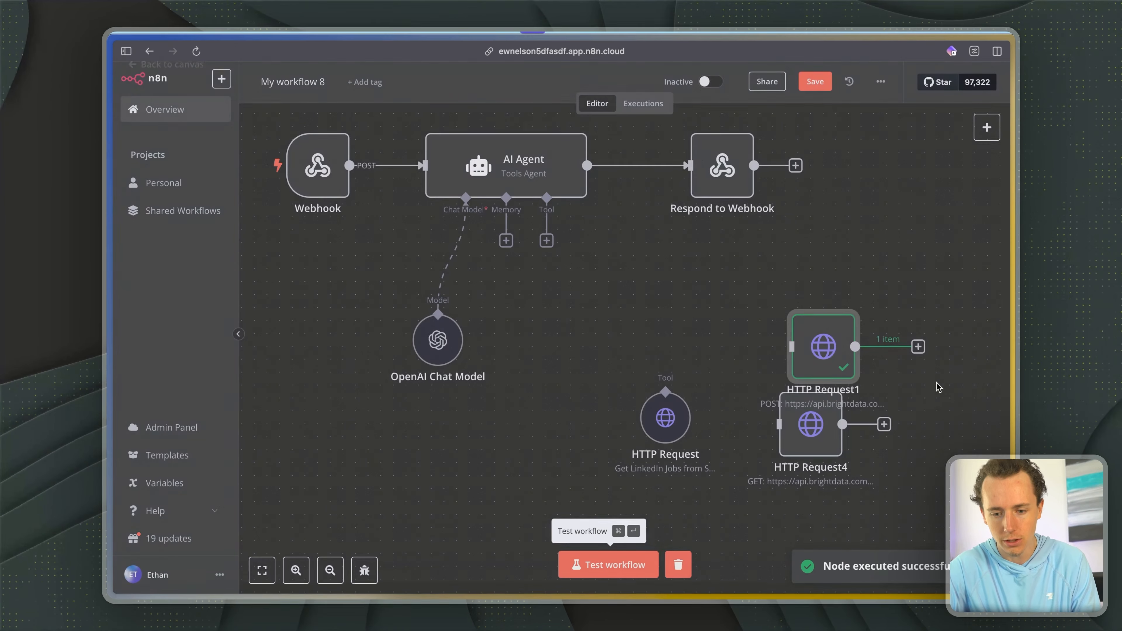
- Move the new HTTP Request node clear of the overlapping one and rename it "Start LinkedIn Job Scraper"
{"action": "left_click_drag", "start_coordinate": [844, 357], "coordinate": [895, 293]}
{"action": "key", "text": "Tab"}
{"action": "key", "text": "Escape"}
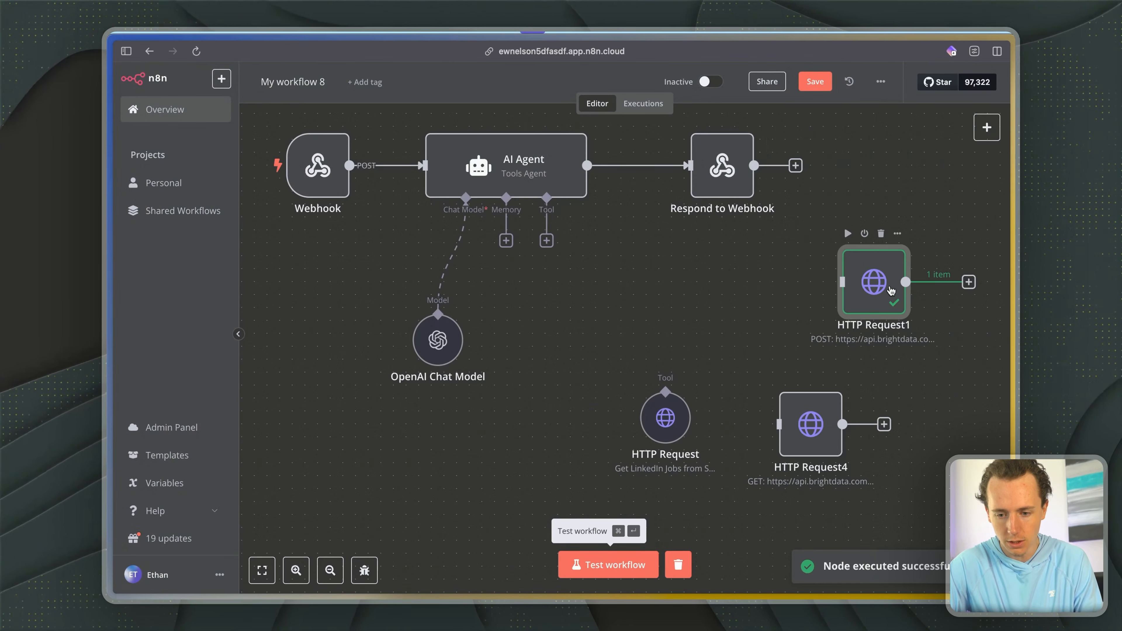
{"action": "right_click", "coordinate": [887, 291]}
{"action": "left_click", "coordinate": [904, 343]}
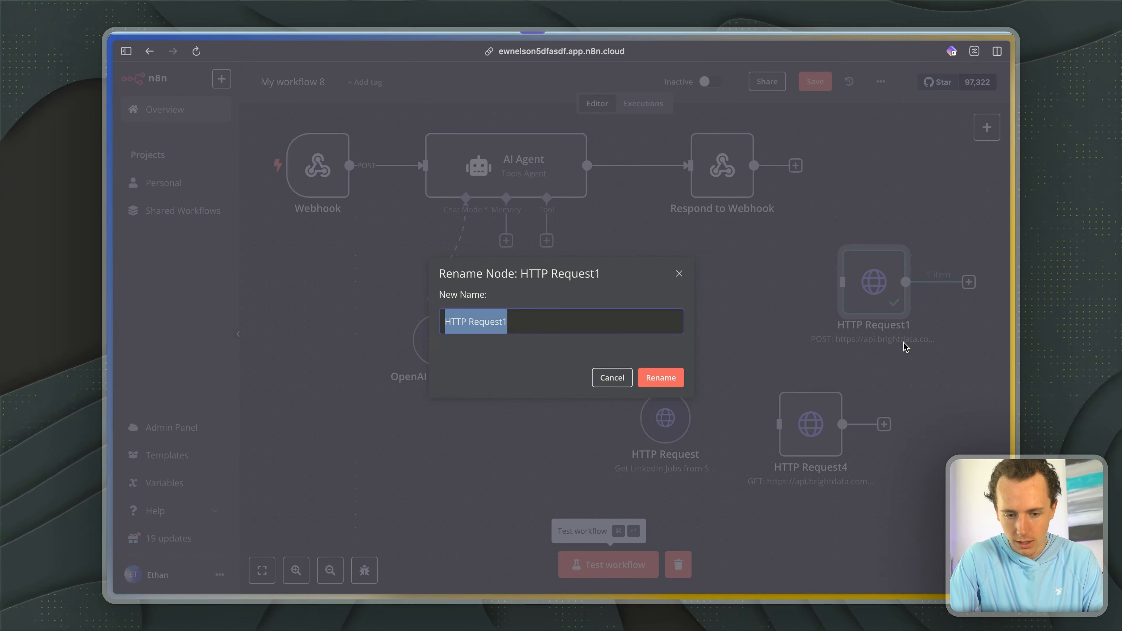
{"action": "type", "text": "Start Linked"}
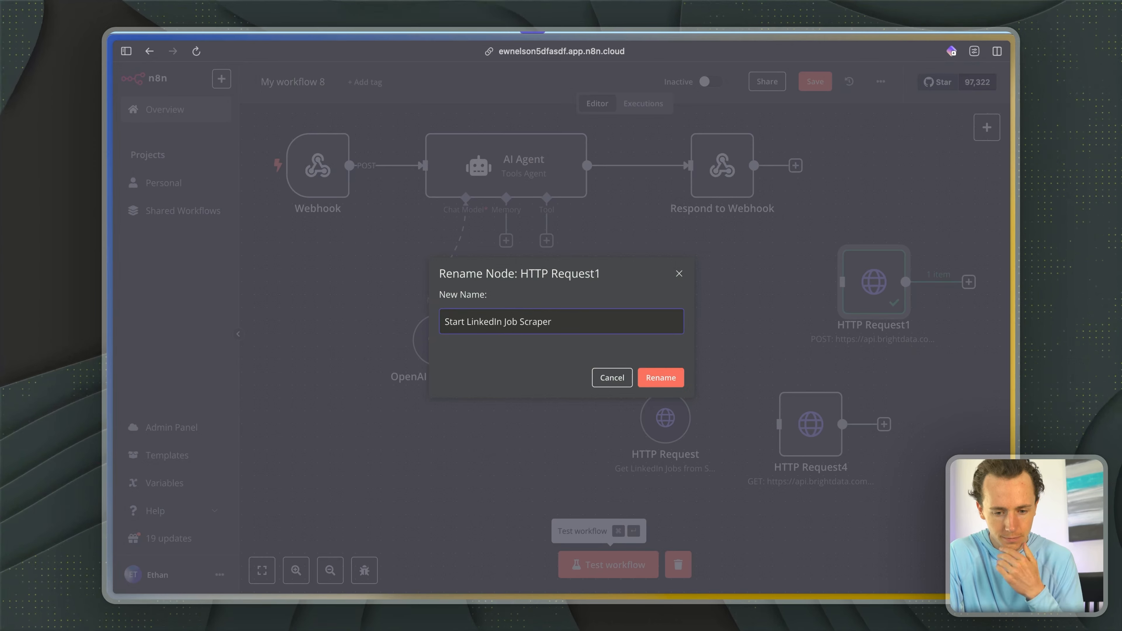
{"action": "type", "text": "In Job Scraper"}
{"action": "left_click", "coordinate": [660, 377]}
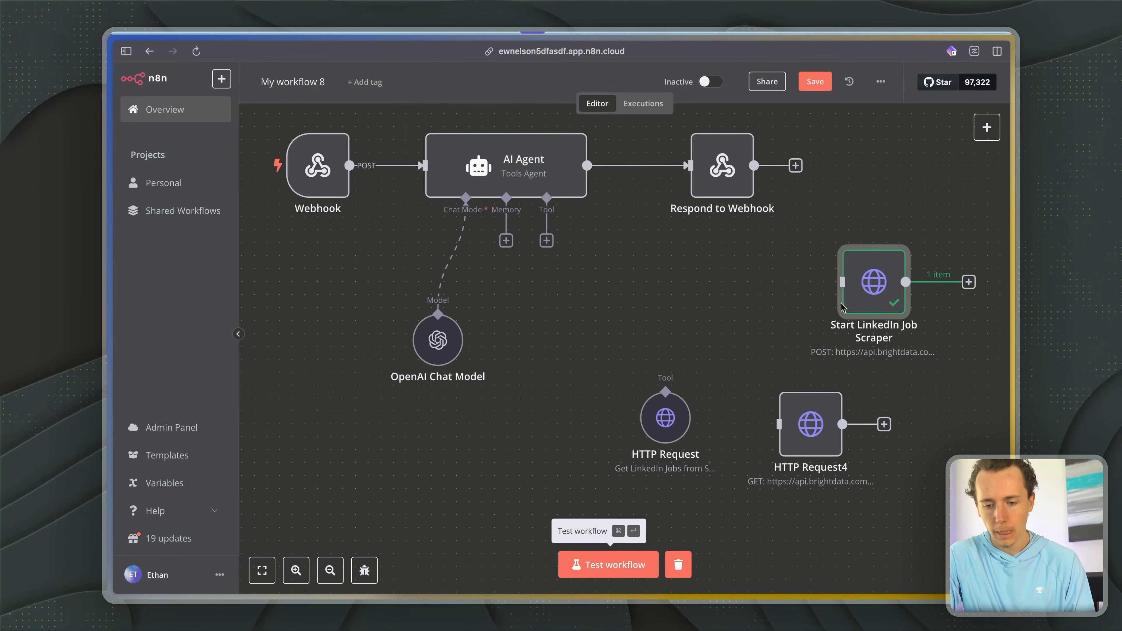
- Switch to Bright Data, check the scraper's run logs and copy the newest snapshot ID
{"action": "key", "text": "ctrl+Tab"}
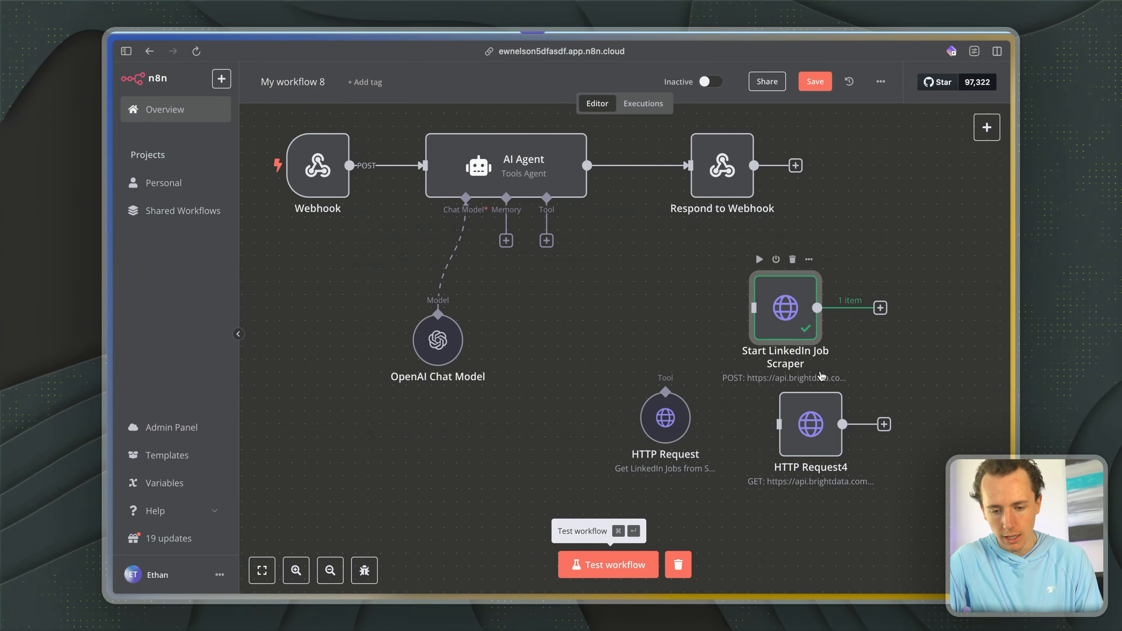
{"action": "key", "text": "ctrl+Tab"}
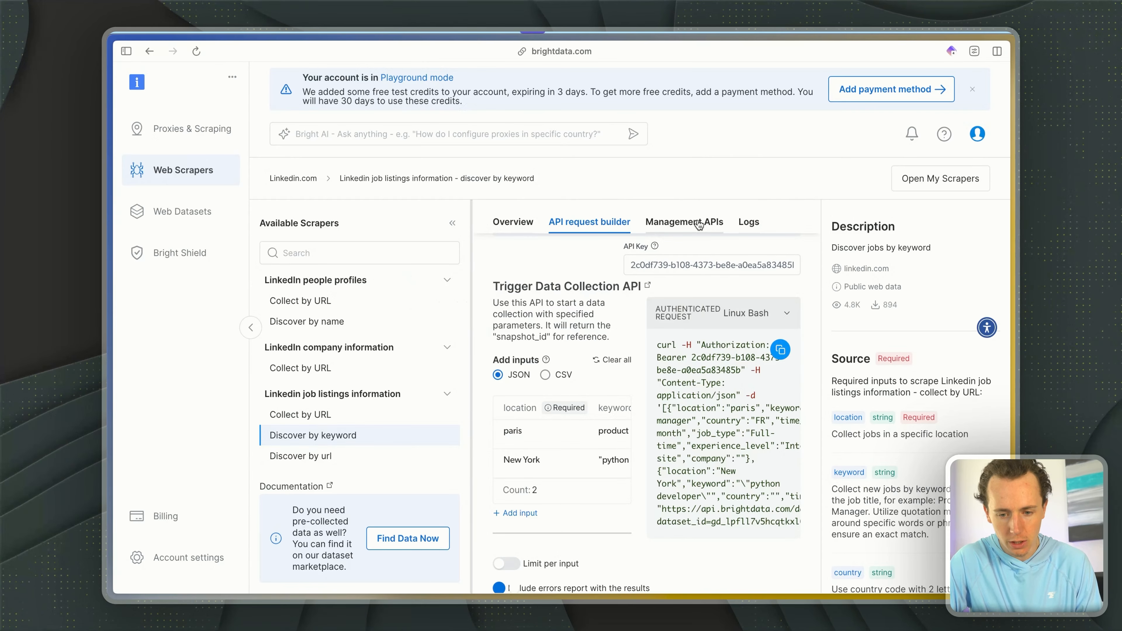
{"action": "left_click", "coordinate": [747, 222]}
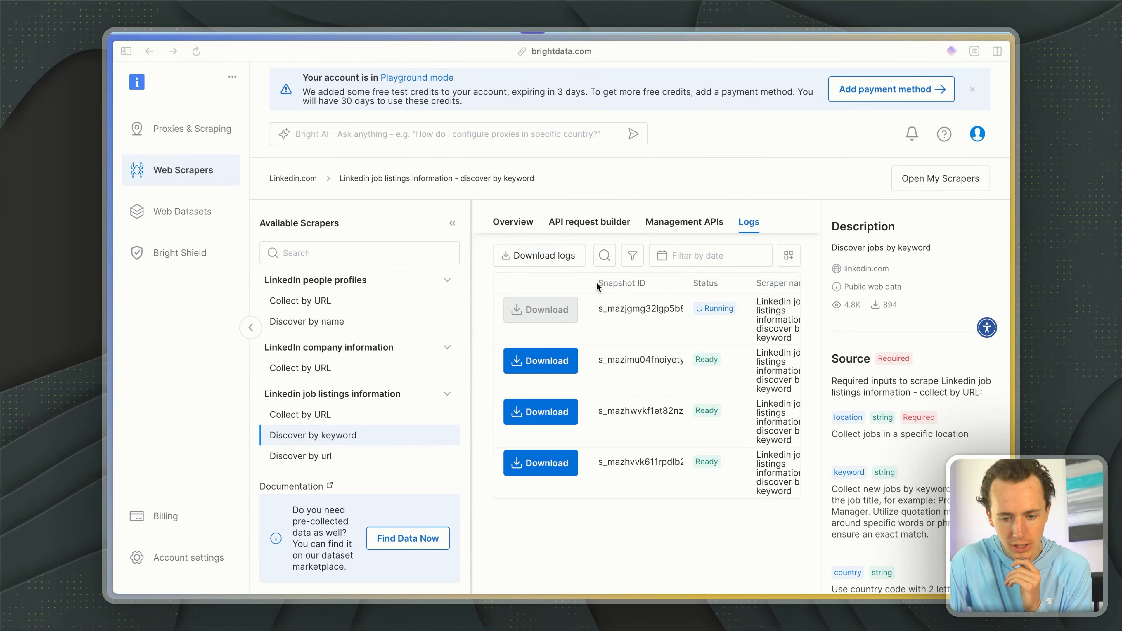
{"action": "scroll", "coordinate": [657, 314], "scroll_direction": "right", "scroll_amount": 3}
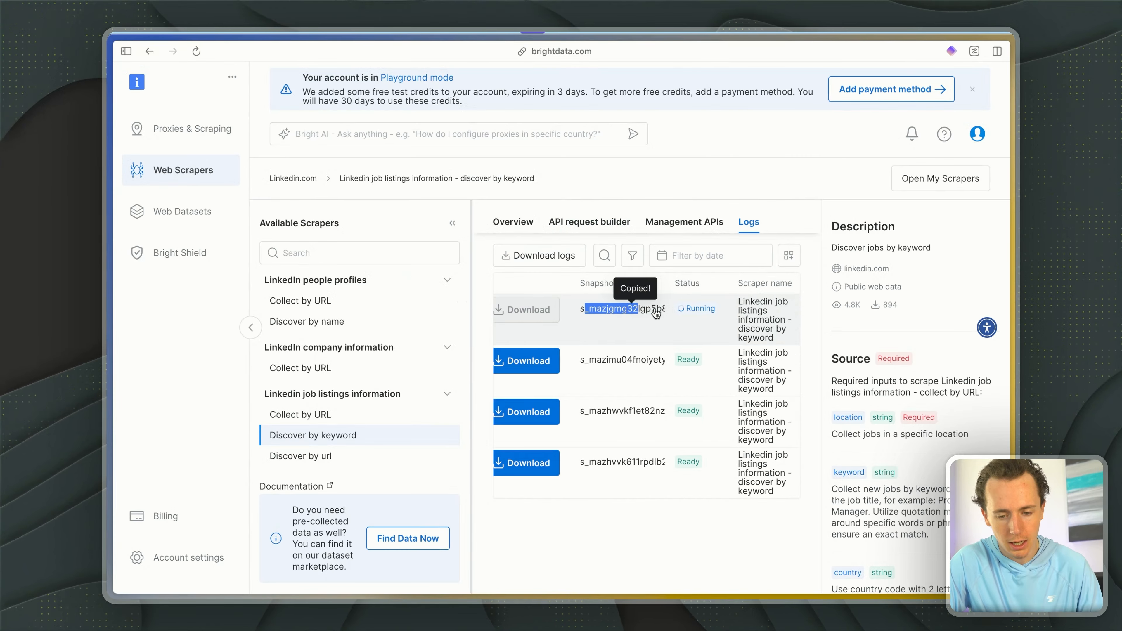
- Back in n8n, examine the search parameters in the JSON body of the Start LinkedIn Job Scraper node
{"action": "key", "text": "ctrl+Tab"}
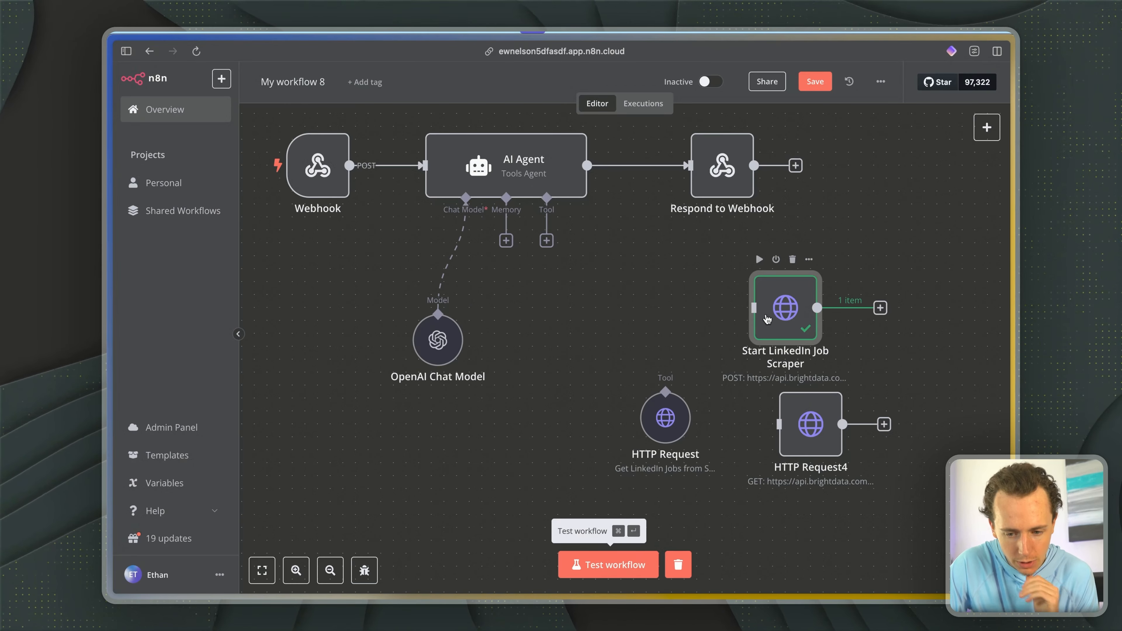
{"action": "double_click", "coordinate": [767, 319]}
{"action": "scroll", "coordinate": [553, 361], "scroll_direction": "down", "scroll_amount": 5}
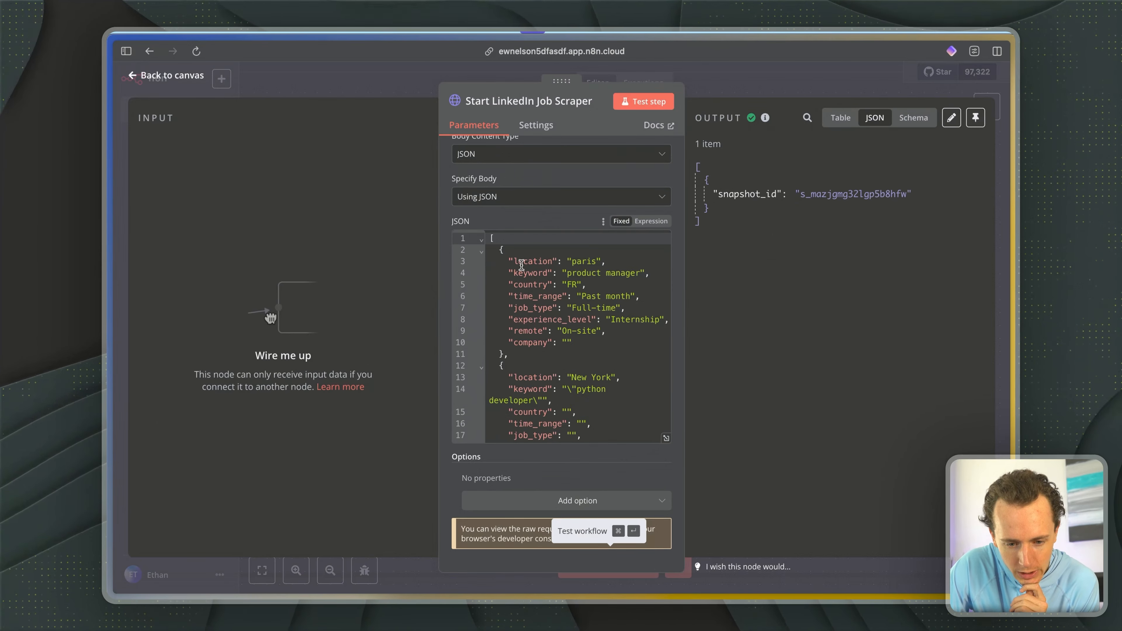
{"action": "left_click_drag", "start_coordinate": [521, 264], "coordinate": [571, 298]}
{"action": "left_click", "coordinate": [571, 297]}
{"action": "scroll", "coordinate": [574, 311], "scroll_direction": "down", "scroll_amount": 1}
{"action": "scroll", "coordinate": [574, 311], "scroll_direction": "down", "scroll_amount": 3}
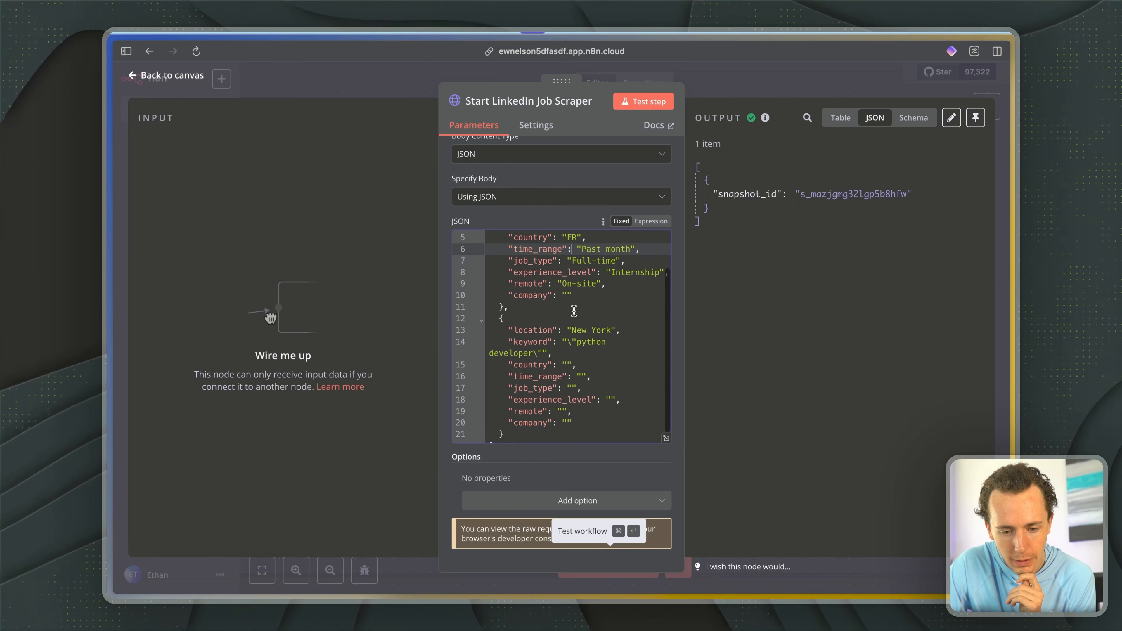
{"action": "scroll", "coordinate": [574, 311], "scroll_direction": "down", "scroll_amount": 1}
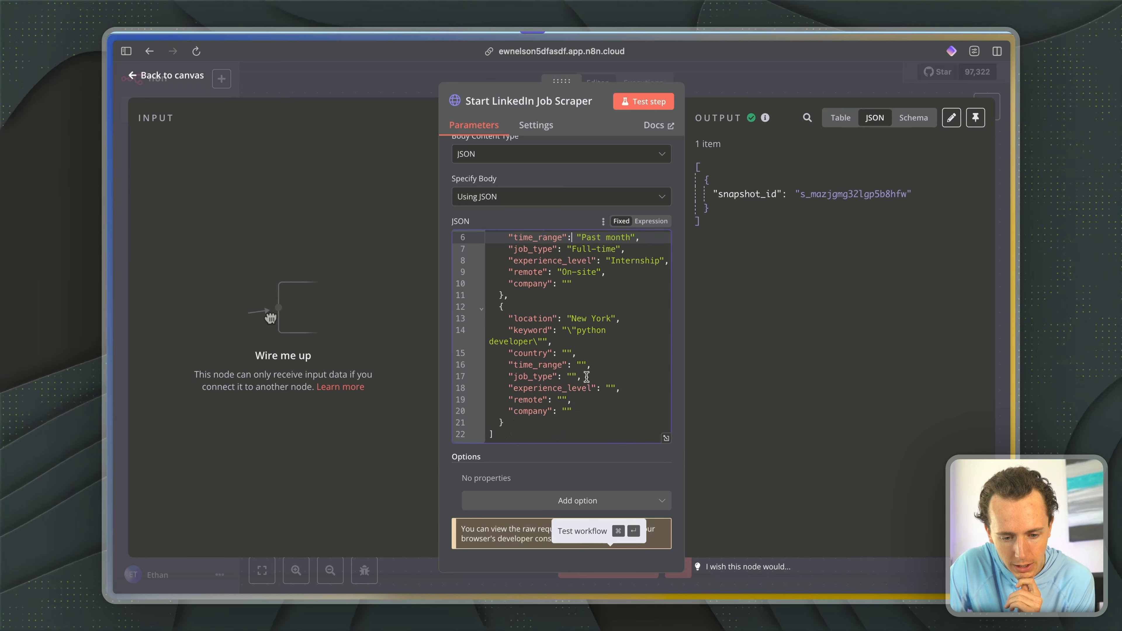
{"action": "scroll", "coordinate": [586, 377], "scroll_direction": "up", "scroll_amount": 4}
- Return to Bright Data and look across the snapshot entries in the scraper's logs
{"action": "key", "text": "ctrl+Tab"}
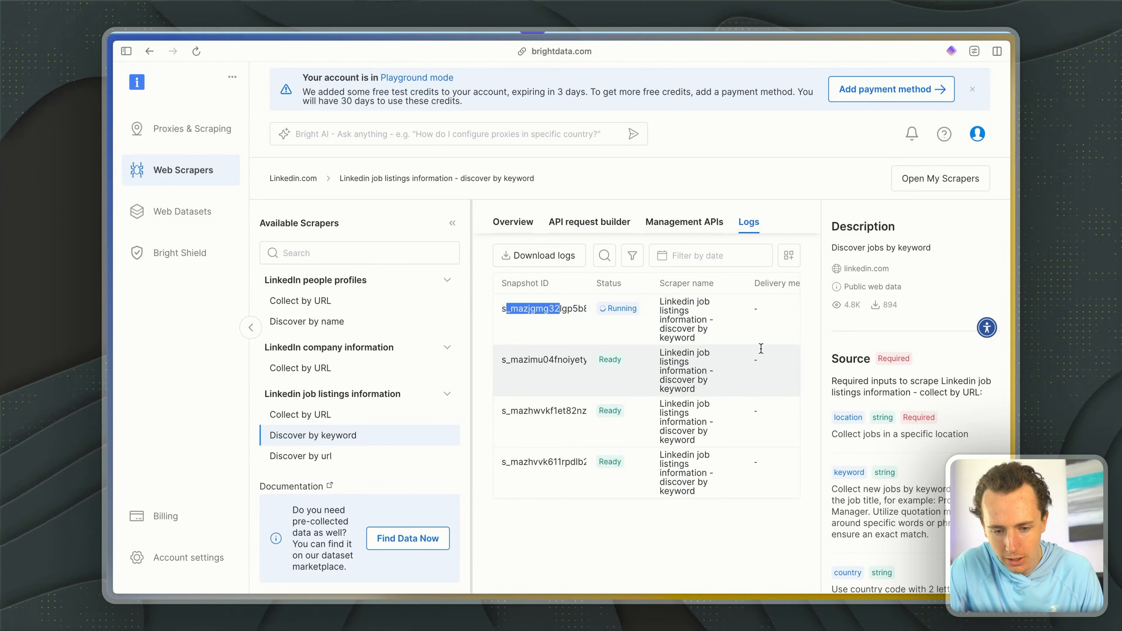
{"action": "scroll", "coordinate": [778, 350], "scroll_direction": "right", "scroll_amount": 7}
{"action": "scroll", "coordinate": [778, 350], "scroll_direction": "left", "scroll_amount": 7}
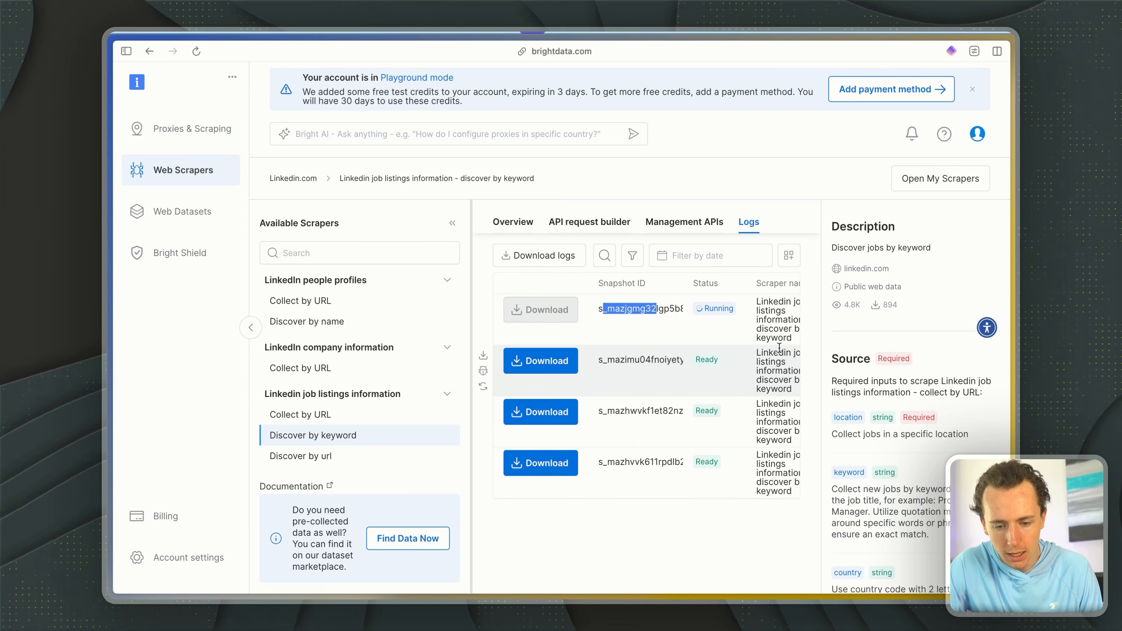
- Copy the second snapshot's ID from the logs, return to n8n and move the Start LinkedIn Job Scraper node farther from the HTTP Request tool
{"action": "left_click", "coordinate": [641, 363]}
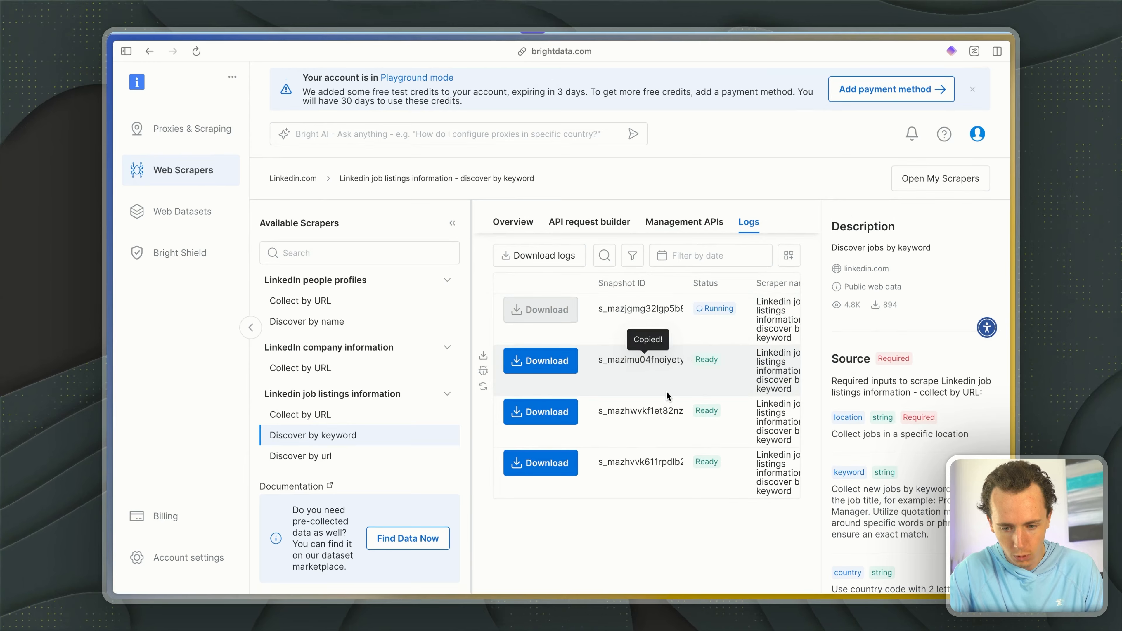
{"action": "key", "text": "ctrl+Tab"}
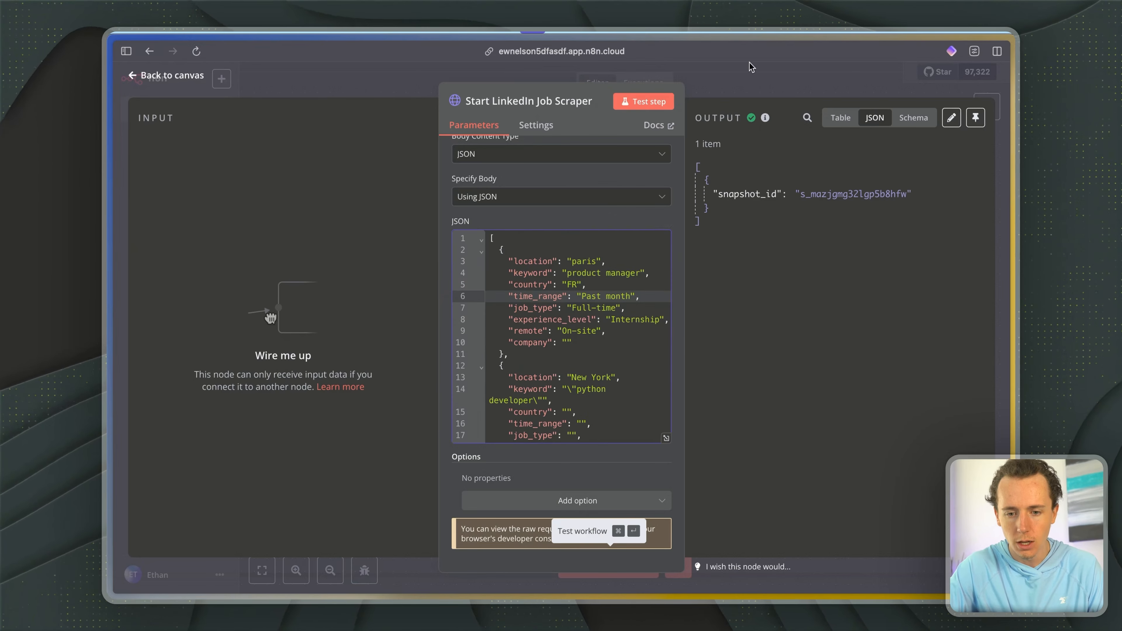
{"action": "key", "text": "Escape"}
{"action": "scroll", "coordinate": [617, 319], "scroll_direction": "up", "scroll_amount": 1}
{"action": "scroll", "coordinate": [617, 319], "scroll_direction": "left", "scroll_amount": 1}
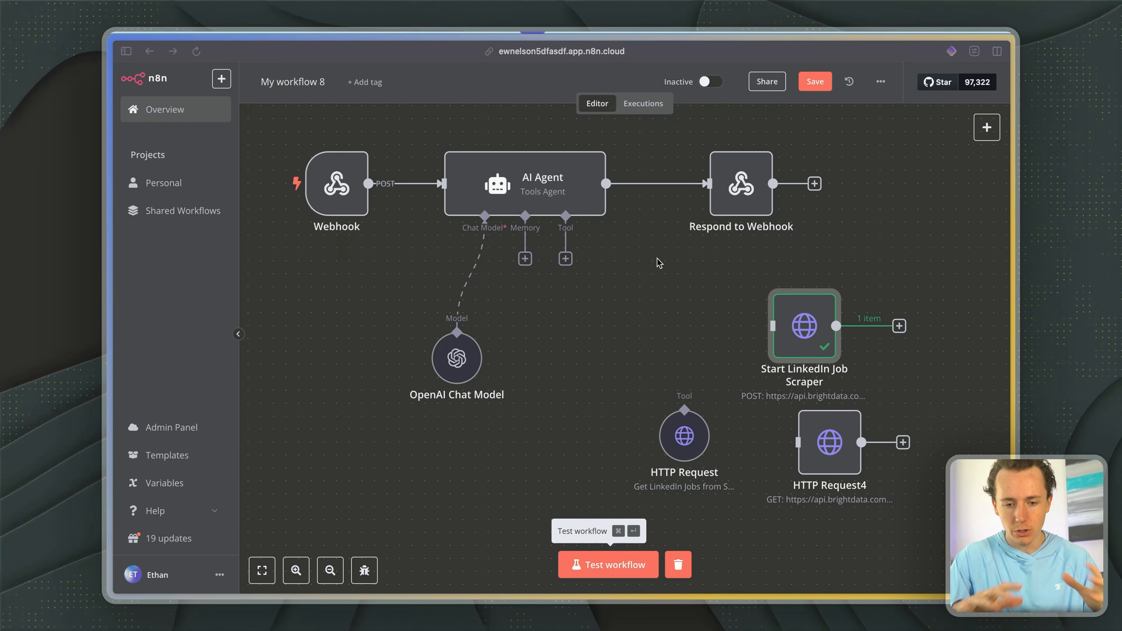
{"action": "left_click_drag", "start_coordinate": [827, 329], "coordinate": [853, 331]}
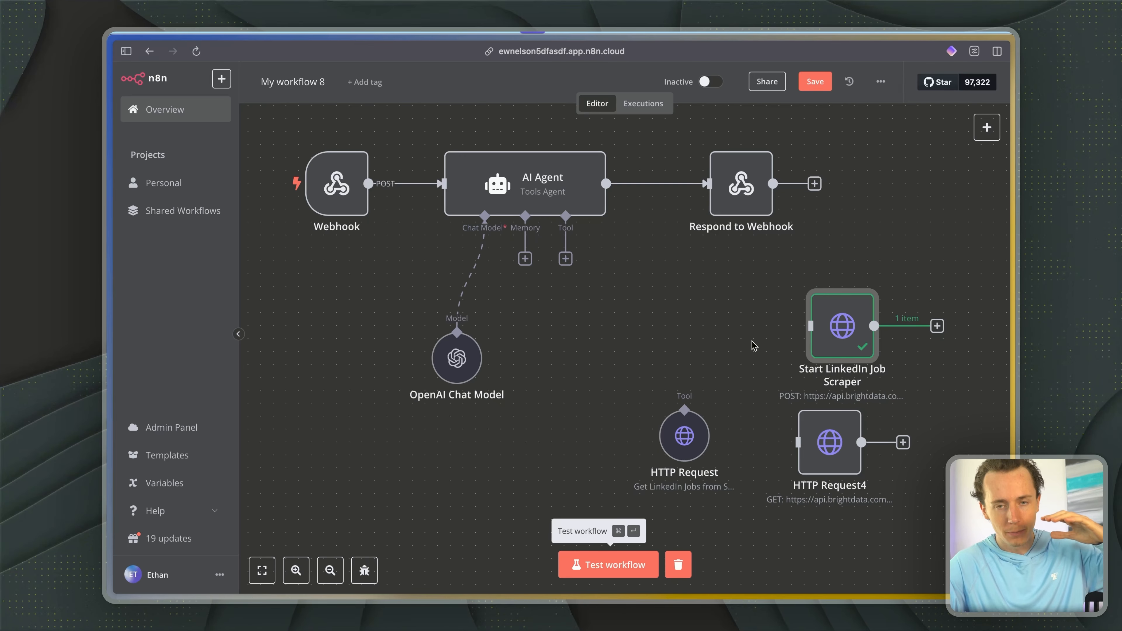
{"action": "left_click", "coordinate": [679, 375]}
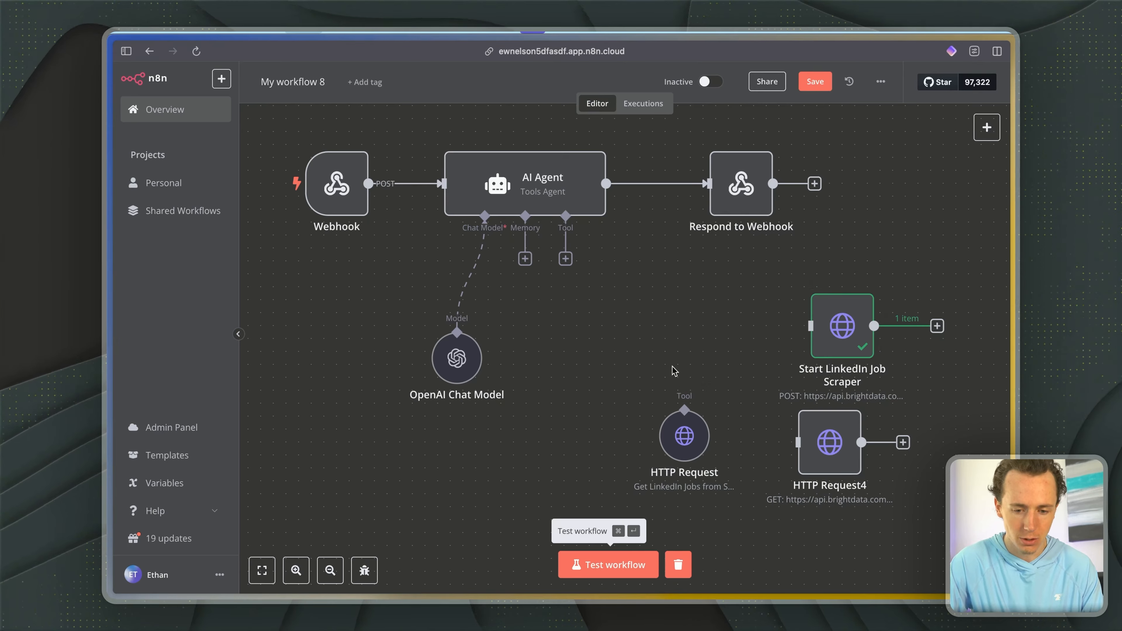
- Switch to Bright Data, look over the Management APIs' delivery options and copy the newest snapshot ID from the logs
{"action": "key", "text": "ctrl+Tab"}
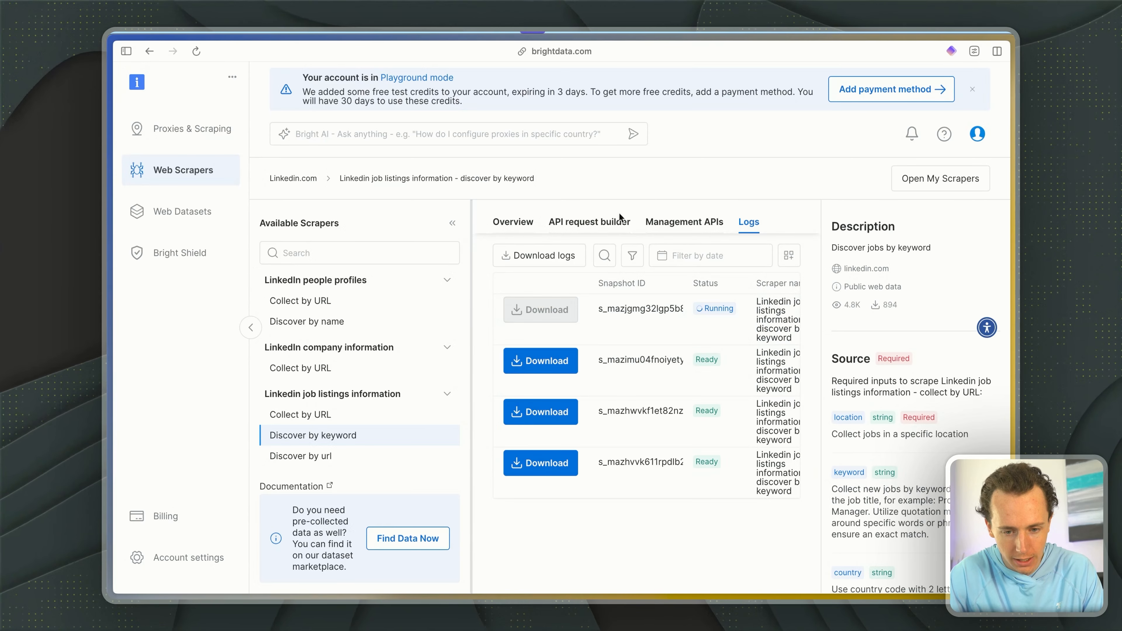
{"action": "left_click", "coordinate": [600, 220]}
{"action": "left_click", "coordinate": [650, 221]}
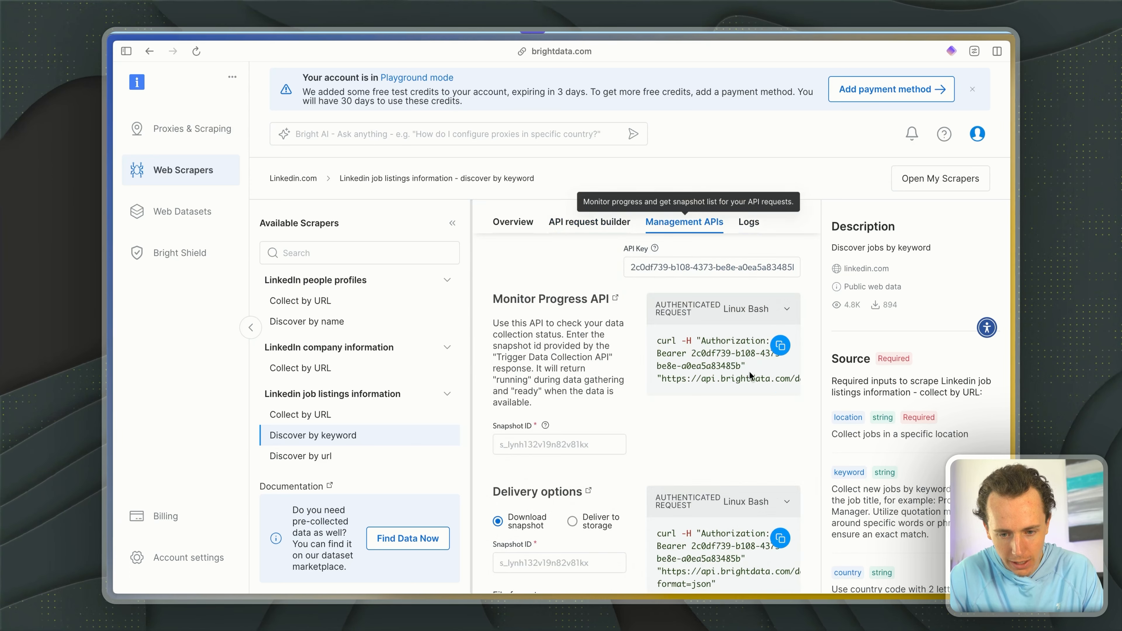
{"action": "scroll", "coordinate": [734, 343], "scroll_direction": "down", "scroll_amount": 5}
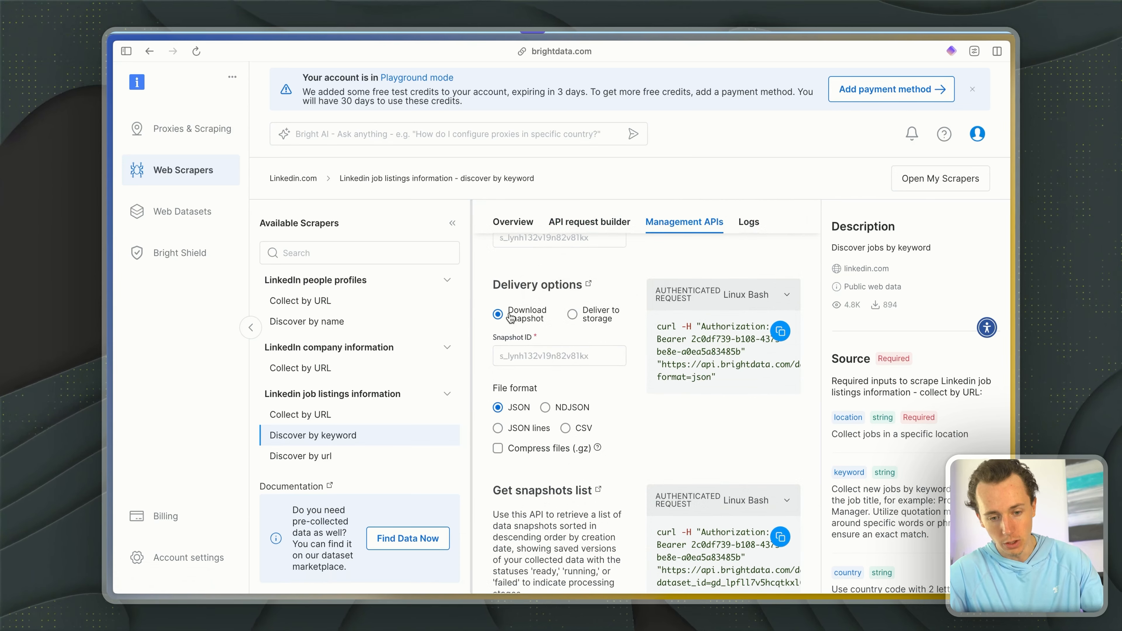
{"action": "left_click", "coordinate": [748, 222]}
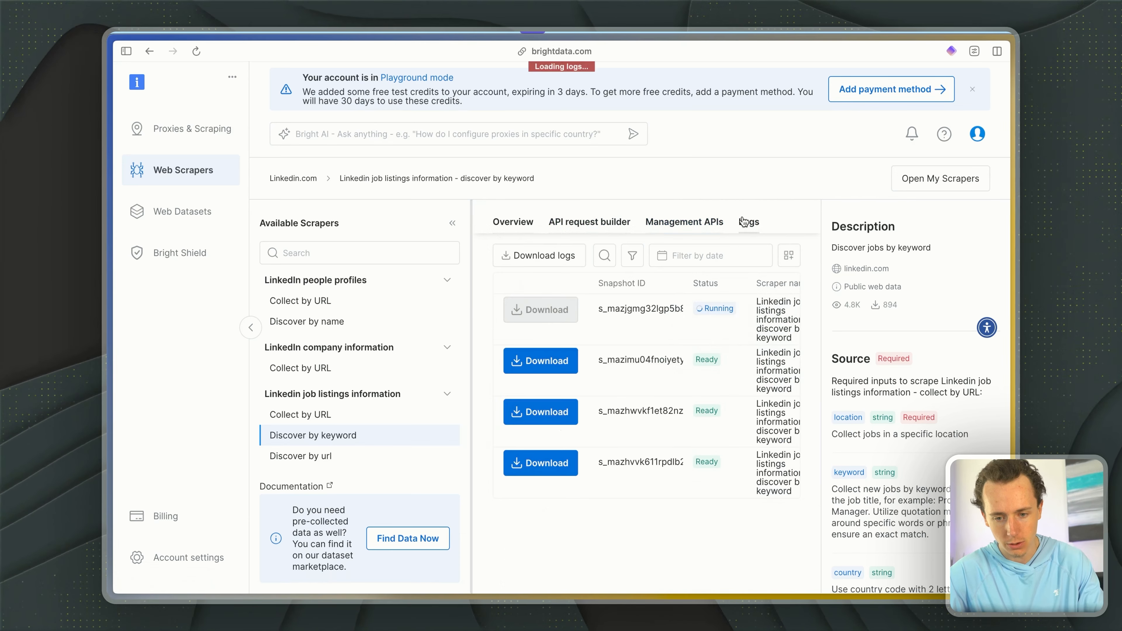
{"action": "left_click", "coordinate": [633, 312]}
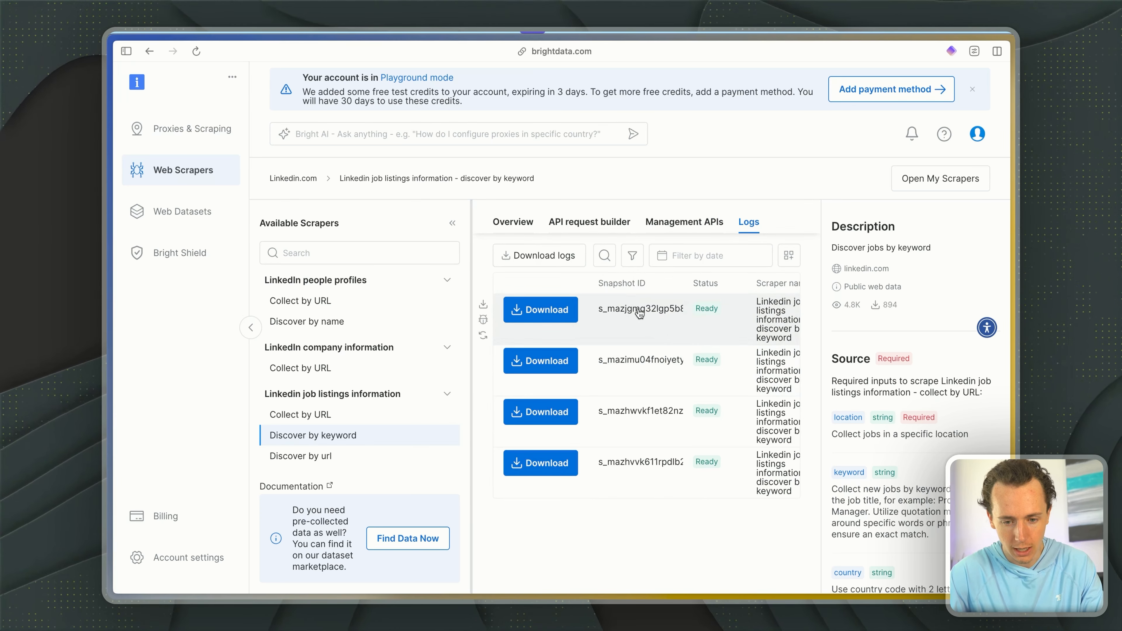
- Enter the copied snapshot ID in the Download snapshot delivery options and copy the authenticated cURL request
{"action": "left_click", "coordinate": [685, 221]}
{"action": "scroll", "coordinate": [605, 397], "scroll_direction": "down", "scroll_amount": 3}
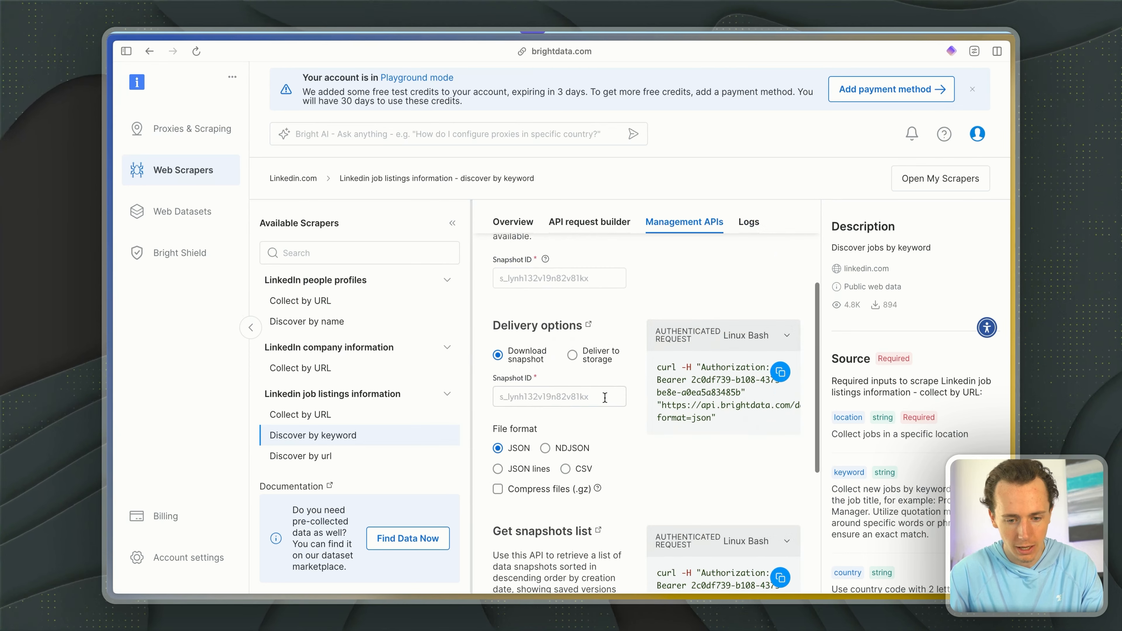
{"action": "left_click", "coordinate": [605, 397]}
{"action": "key", "text": "super+v"}
{"action": "scroll", "coordinate": [591, 417], "scroll_direction": "down", "scroll_amount": 1}
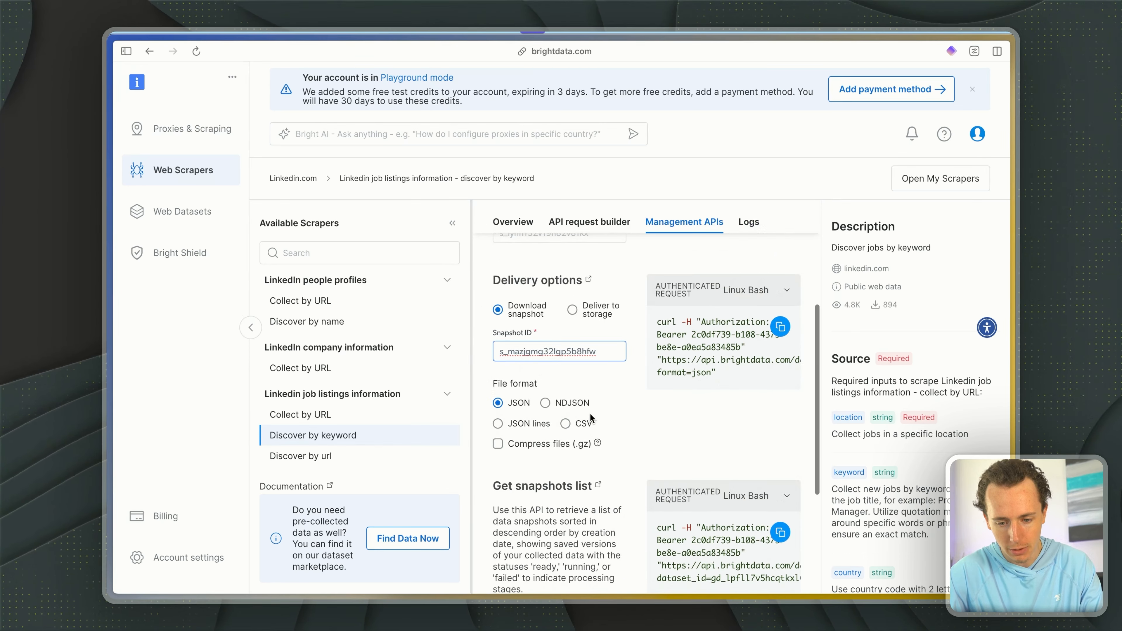
{"action": "scroll", "coordinate": [591, 417], "scroll_direction": "up", "scroll_amount": 5}
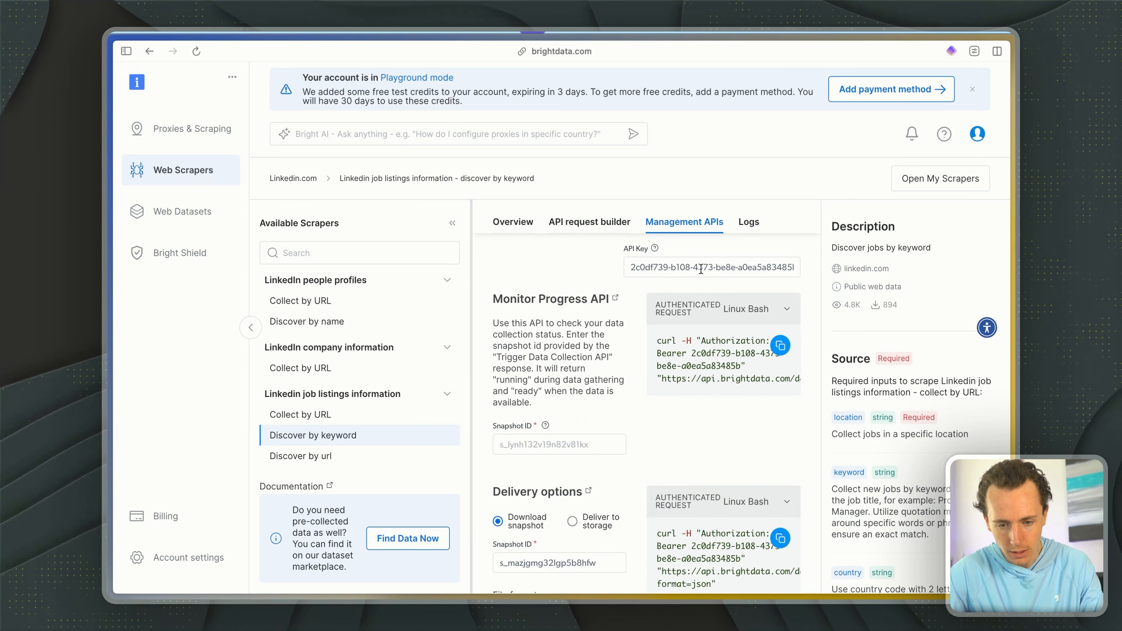
{"action": "scroll", "coordinate": [584, 342], "scroll_direction": "down", "scroll_amount": 3}
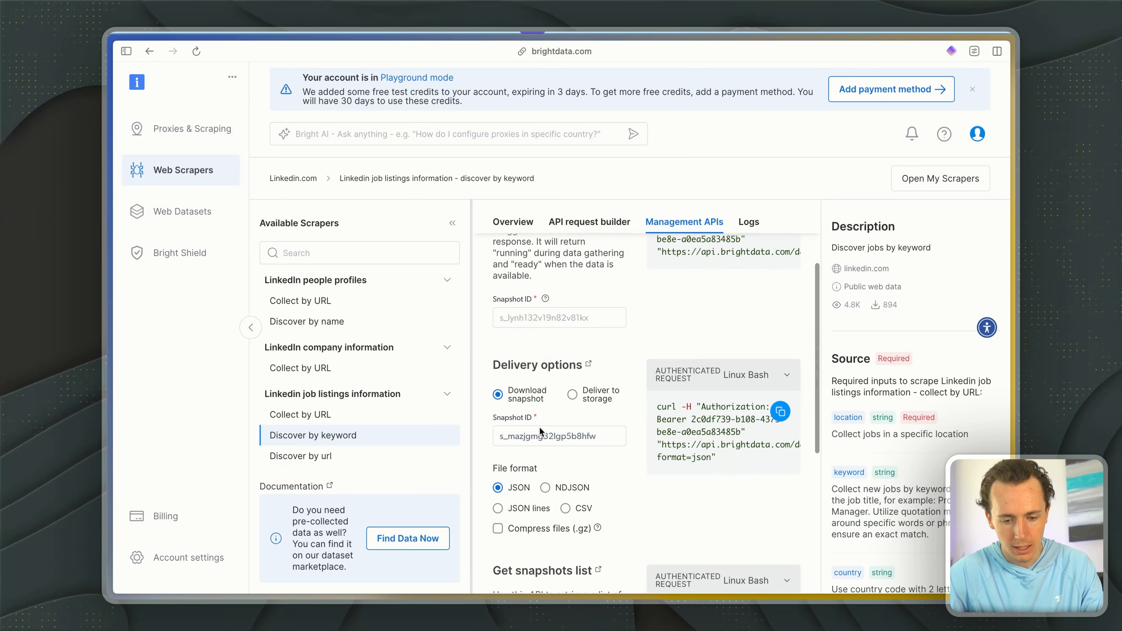
{"action": "left_click", "coordinate": [532, 435]}
{"action": "scroll", "coordinate": [541, 419], "scroll_direction": "down", "scroll_amount": 2}
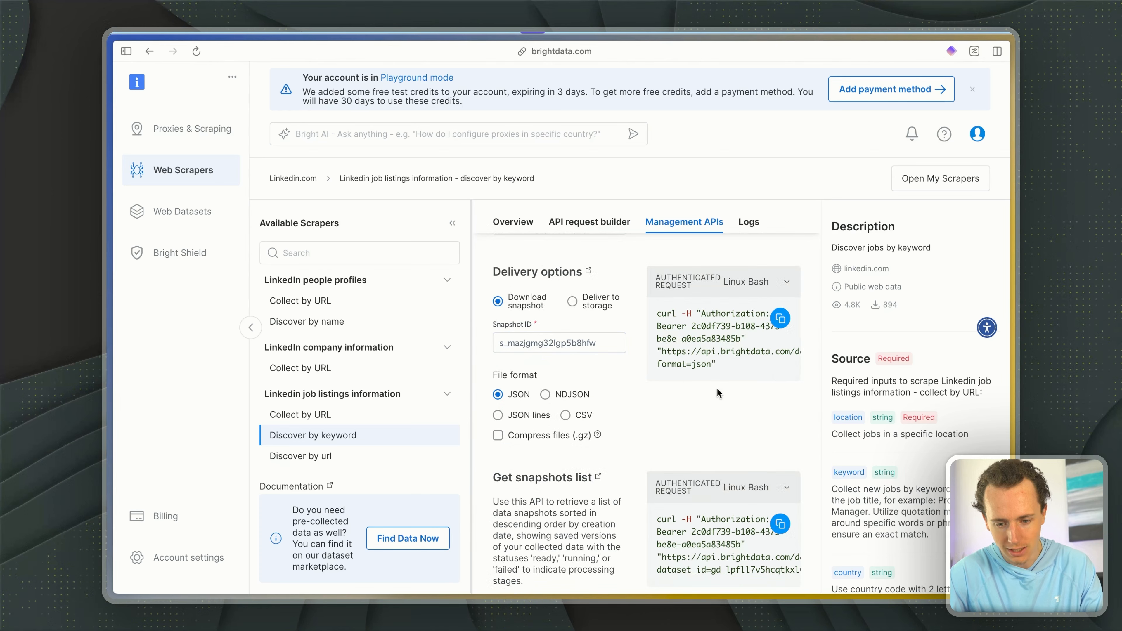
{"action": "left_click", "coordinate": [779, 319]}
- Switch to n8n and import the copied cURL command, including its API key, into the HTTP Request4 node
{"action": "key", "text": "ctrl+Tab"}
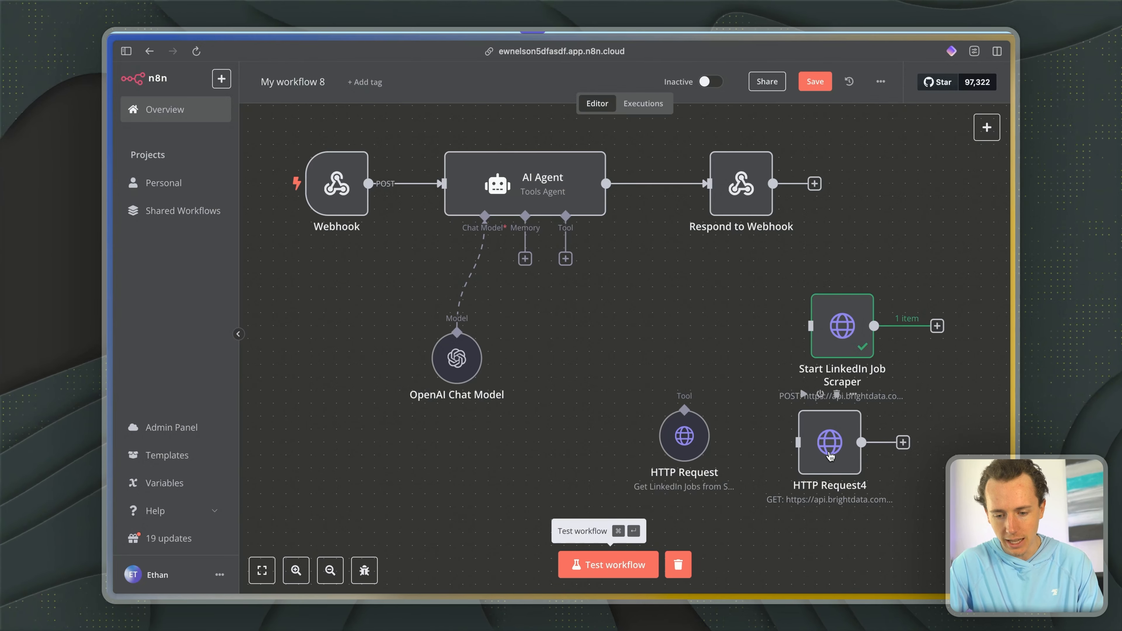
{"action": "left_click", "coordinate": [829, 456]}
{"action": "double_click", "coordinate": [824, 423]}
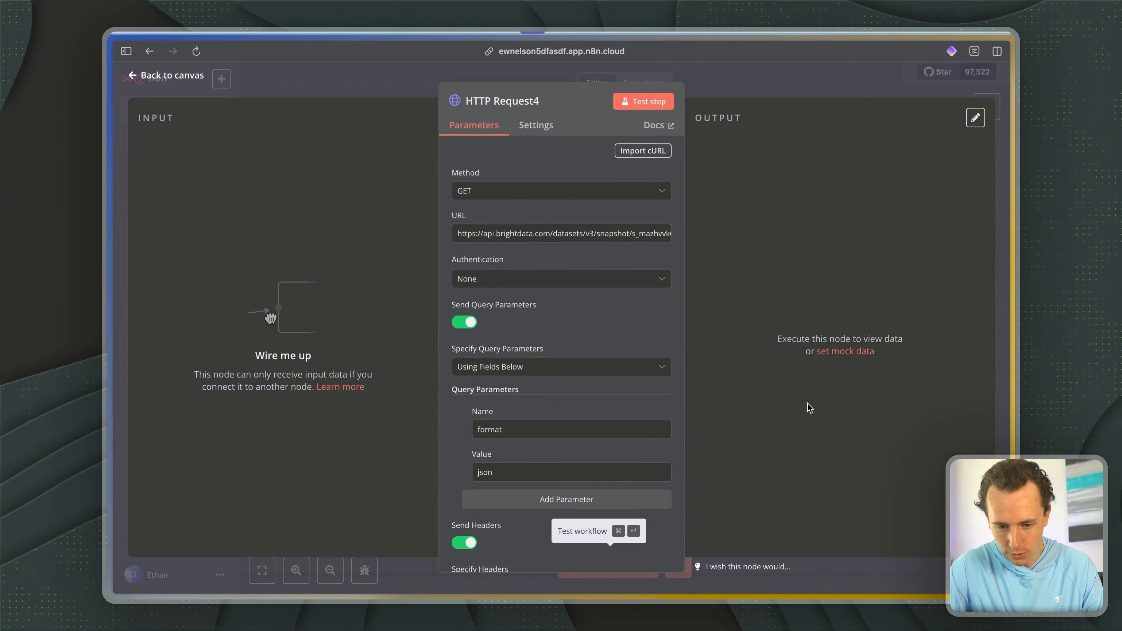
{"action": "key", "text": "super+v"}
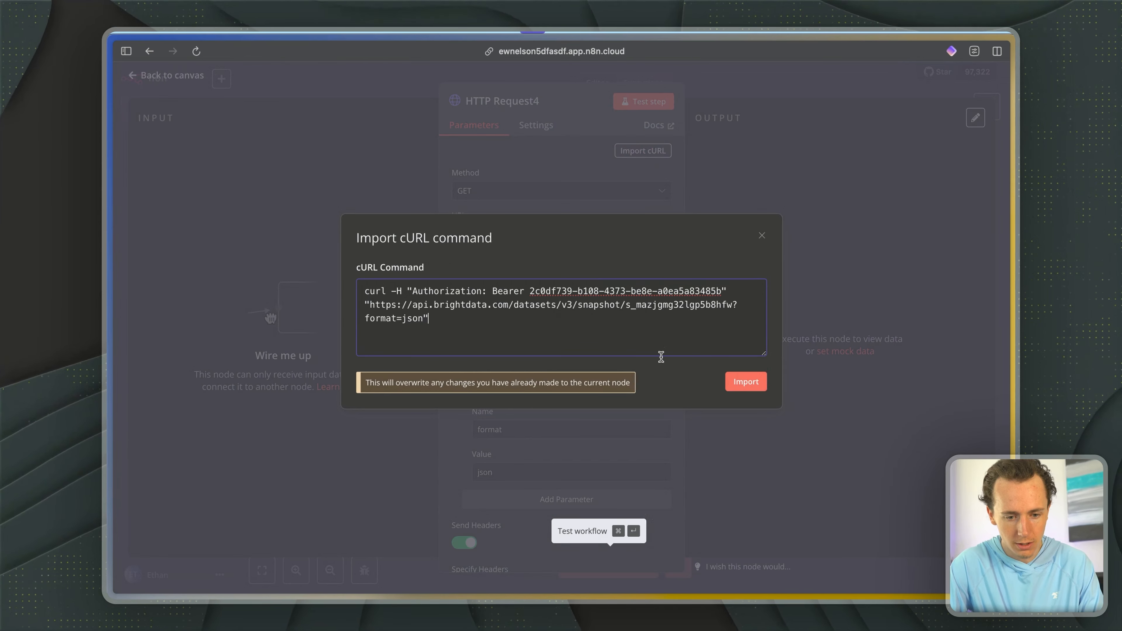
{"action": "left_click", "coordinate": [743, 381]}
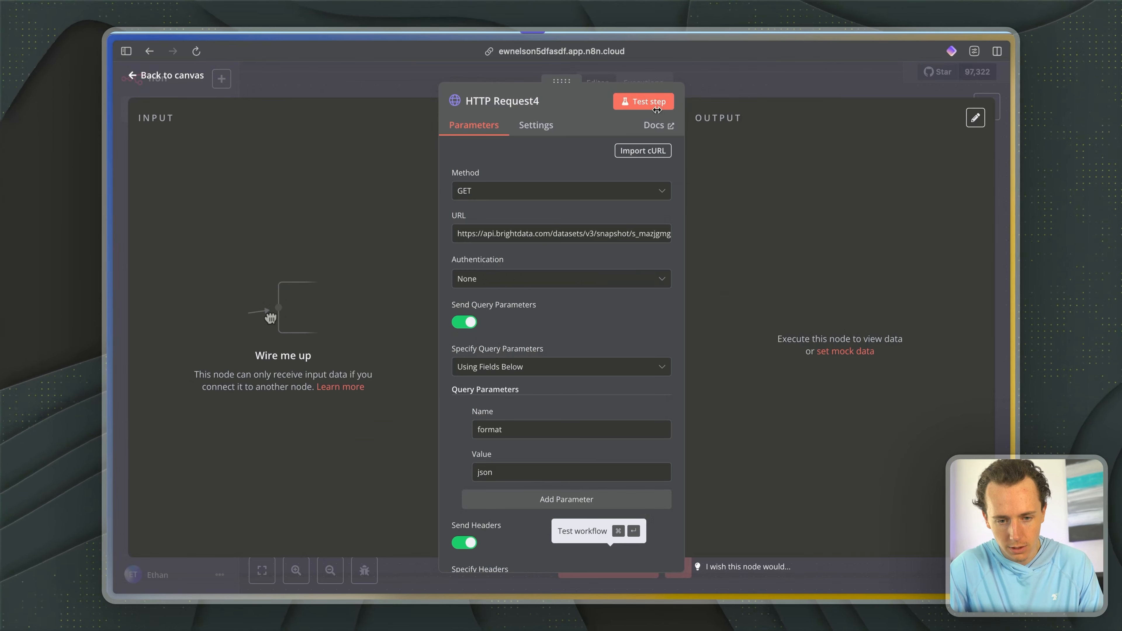
- Rename the HTTP Request4 node "Get Jobs"
{"action": "left_click", "coordinate": [519, 104]}
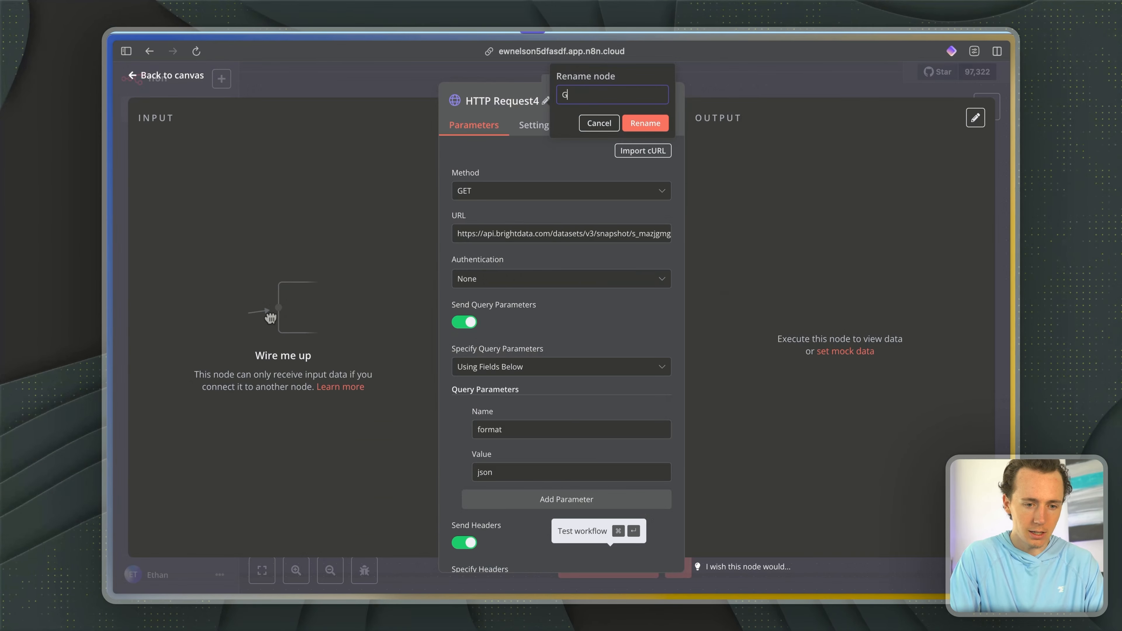
{"action": "type", "text": "Get Jobs"}
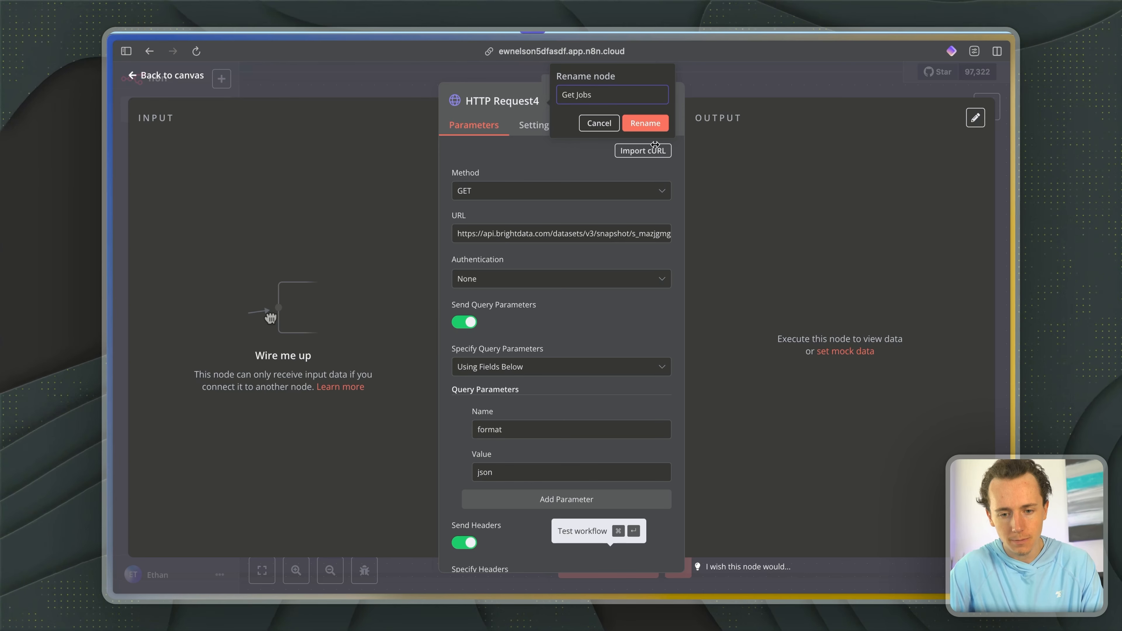
{"action": "left_click", "coordinate": [645, 123]}
- Check the Get Jobs node's imported URL and headers, test the step and review the returned job listings
{"action": "left_click_drag", "start_coordinate": [579, 233], "coordinate": [603, 231]}
{"action": "scroll", "coordinate": [568, 270], "scroll_direction": "down", "scroll_amount": 10}
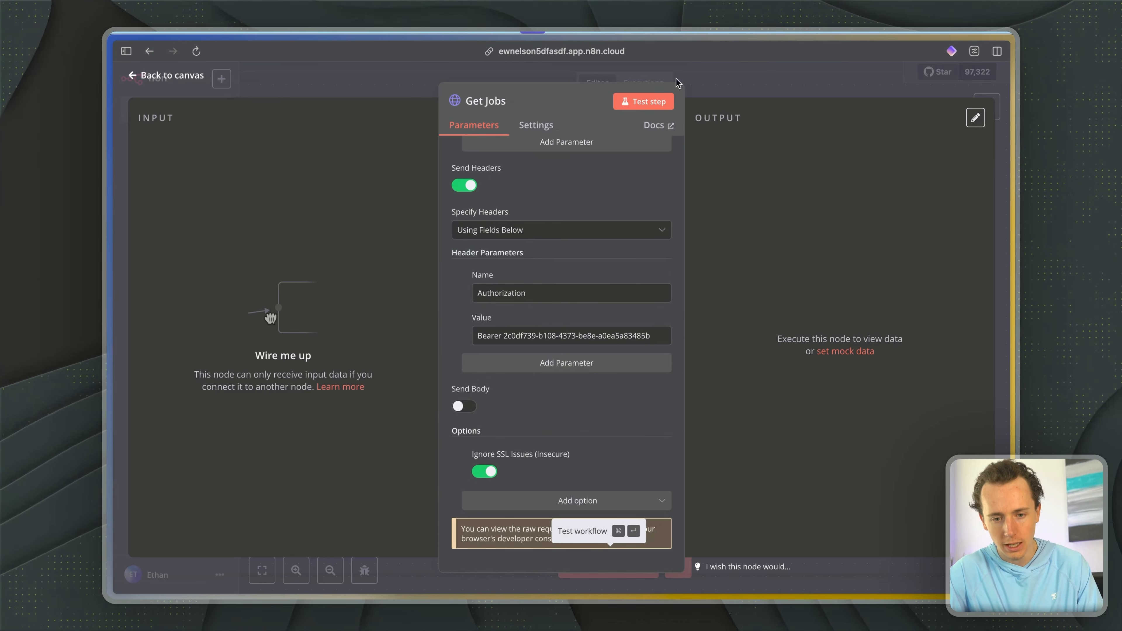
{"action": "left_click", "coordinate": [644, 101]}
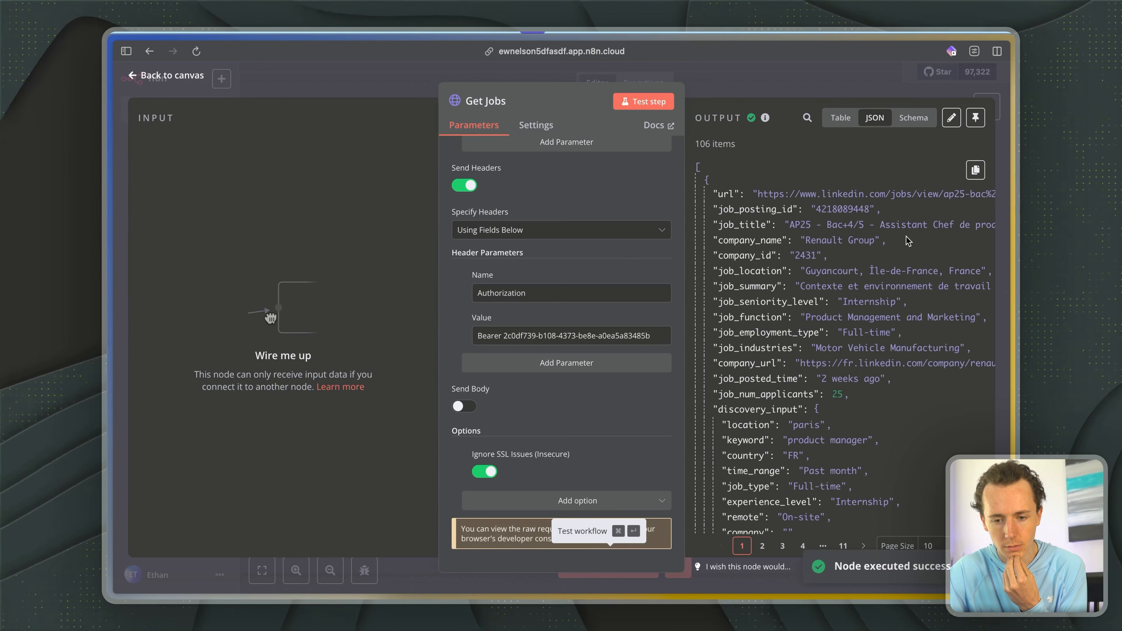
{"action": "left_click_drag", "start_coordinate": [763, 194], "coordinate": [936, 407]}
{"action": "left_click", "coordinate": [820, 340]}
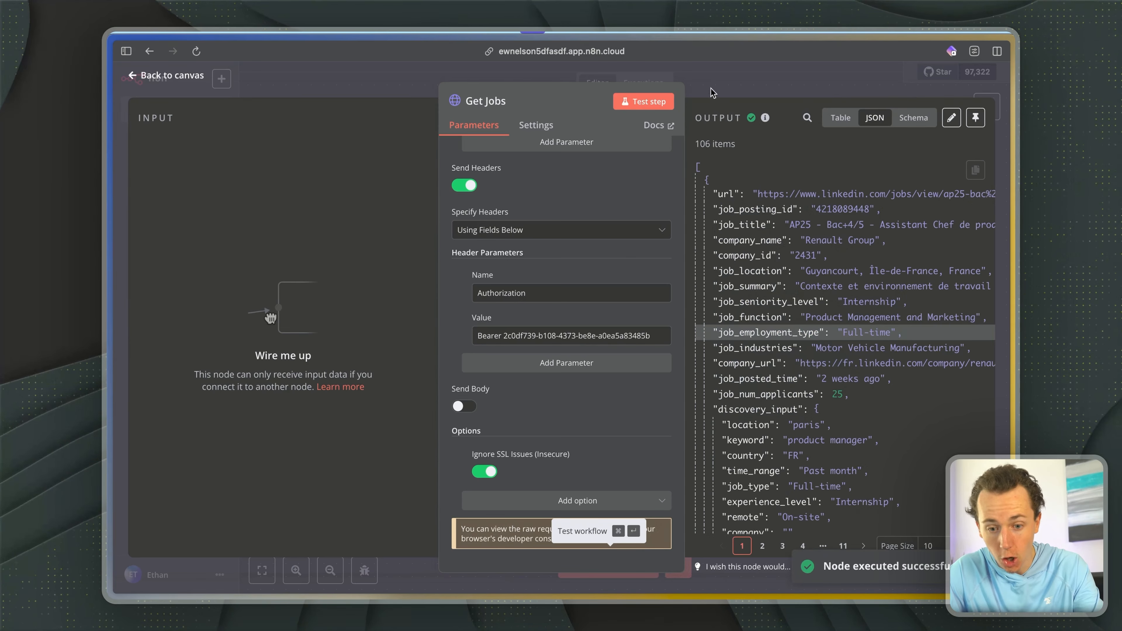
{"action": "left_click_drag", "start_coordinate": [752, 203], "coordinate": [877, 426]}
{"action": "scroll", "coordinate": [876, 427], "scroll_direction": "down", "scroll_amount": 6}
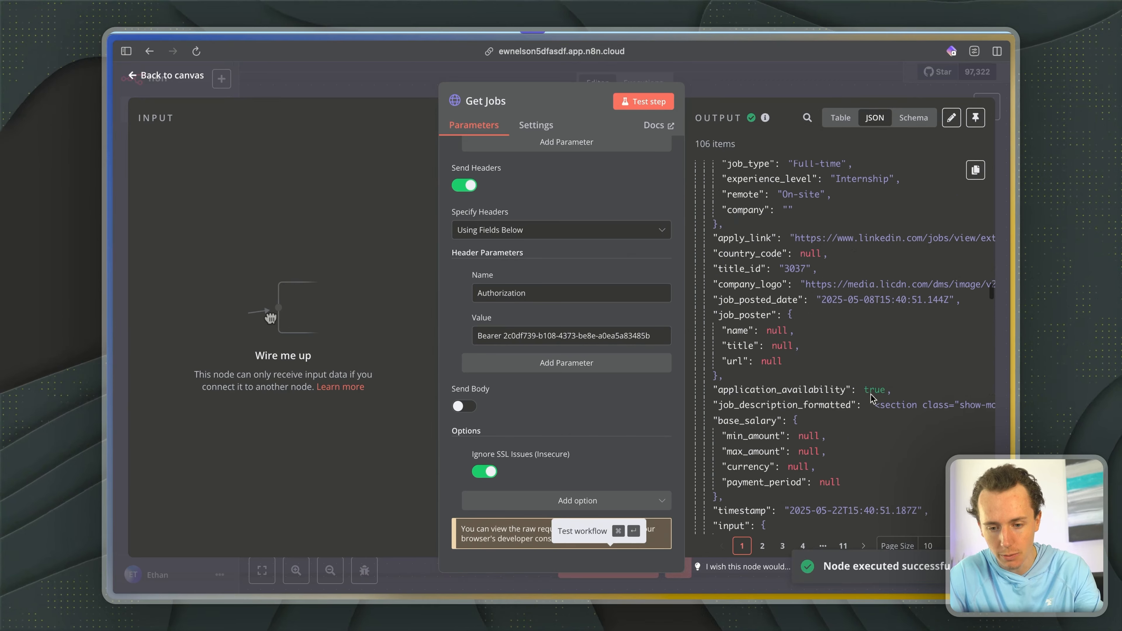
{"action": "key", "text": "Escape"}
- Move the Get Jobs node farther below Start LinkedIn Job Scraper and the loose HTTP Request tool beneath OpenAI Chat Model
{"action": "left_click_drag", "start_coordinate": [816, 468], "coordinate": [841, 495]}
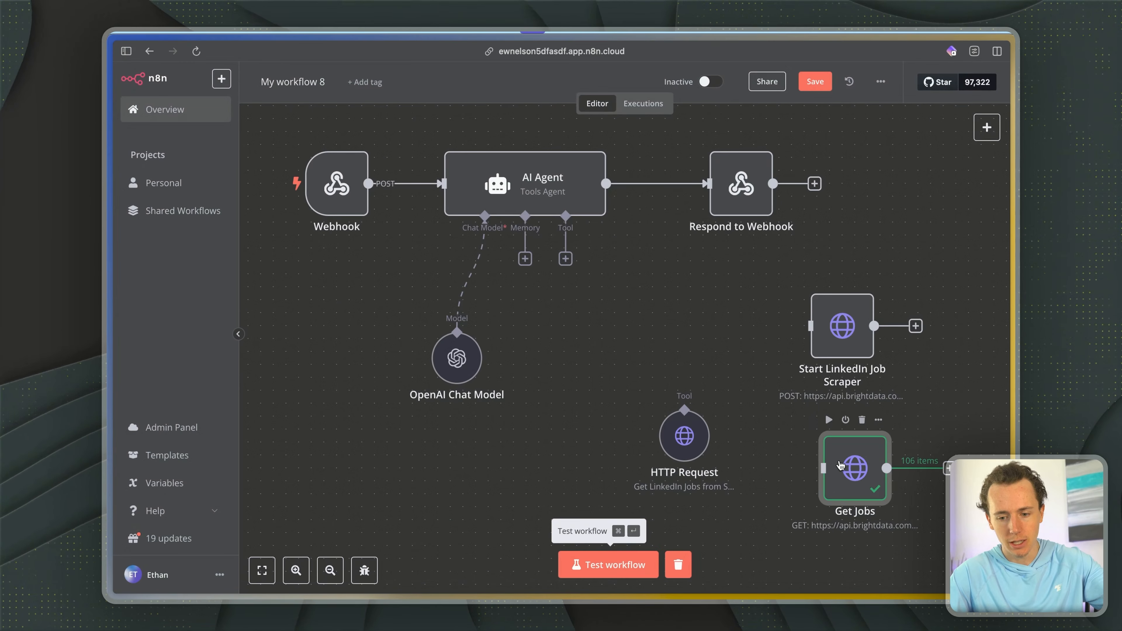
{"action": "left_click_drag", "start_coordinate": [694, 419], "coordinate": [416, 451]}
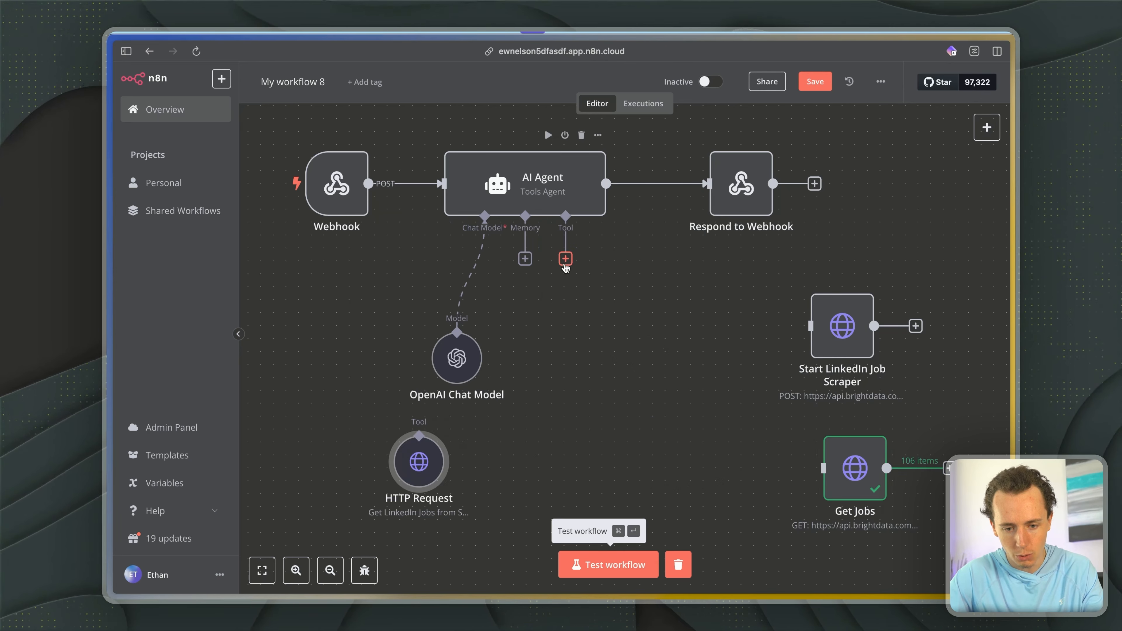
- Attach an HTTP Request Tool to the AI Agent and describe it as the request to call for LinkedIn jobs information to use and refer to
{"action": "left_click", "coordinate": [565, 259]}
{"action": "type", "text": "http"}
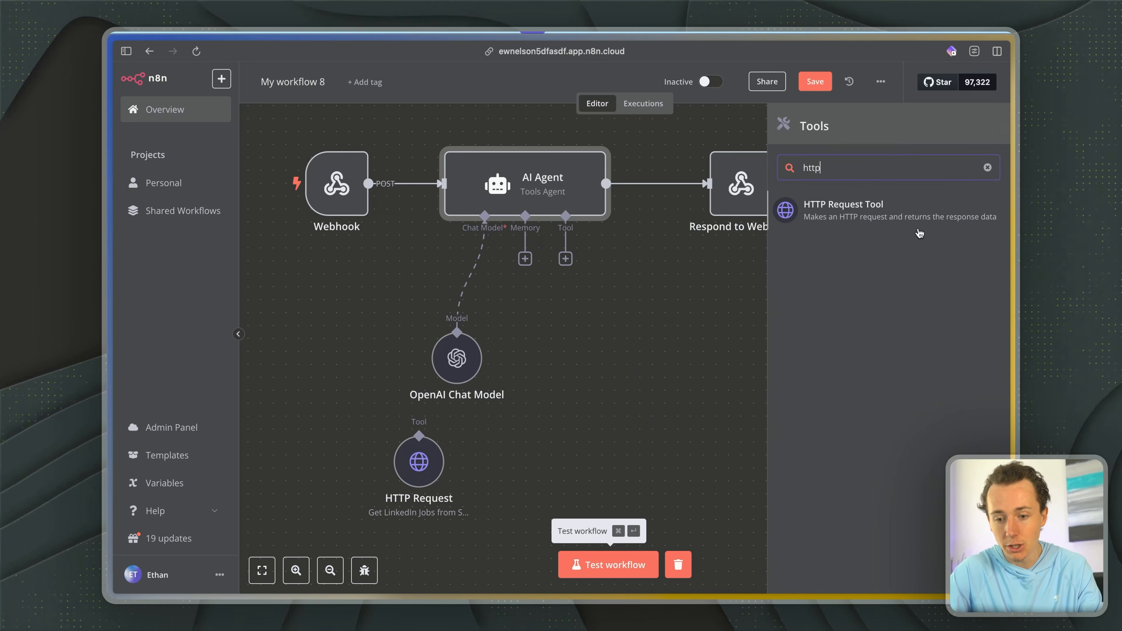
{"action": "key", "text": "Return"}
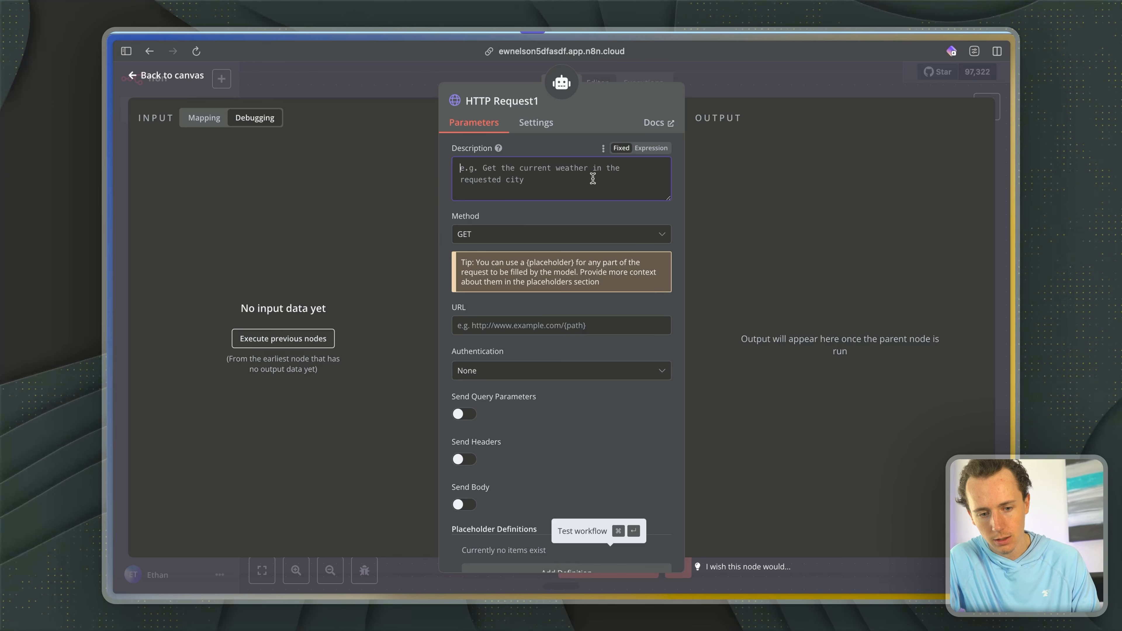
{"action": "scroll", "coordinate": [592, 180], "scroll_direction": "down", "scroll_amount": 1}
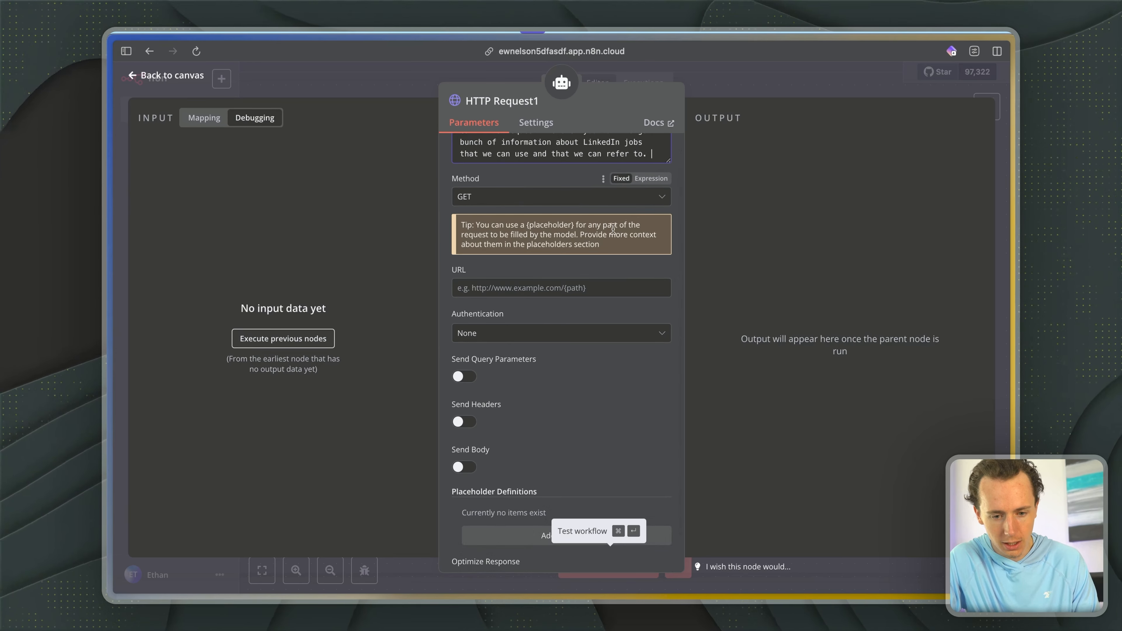
{"action": "key", "text": "Escape"}
- Move the new HTTP Request1 tool clear below the AI Agent and rename it "Get Jobs"
{"action": "left_click_drag", "start_coordinate": [579, 355], "coordinate": [655, 420]}
{"action": "right_click", "coordinate": [649, 388]}
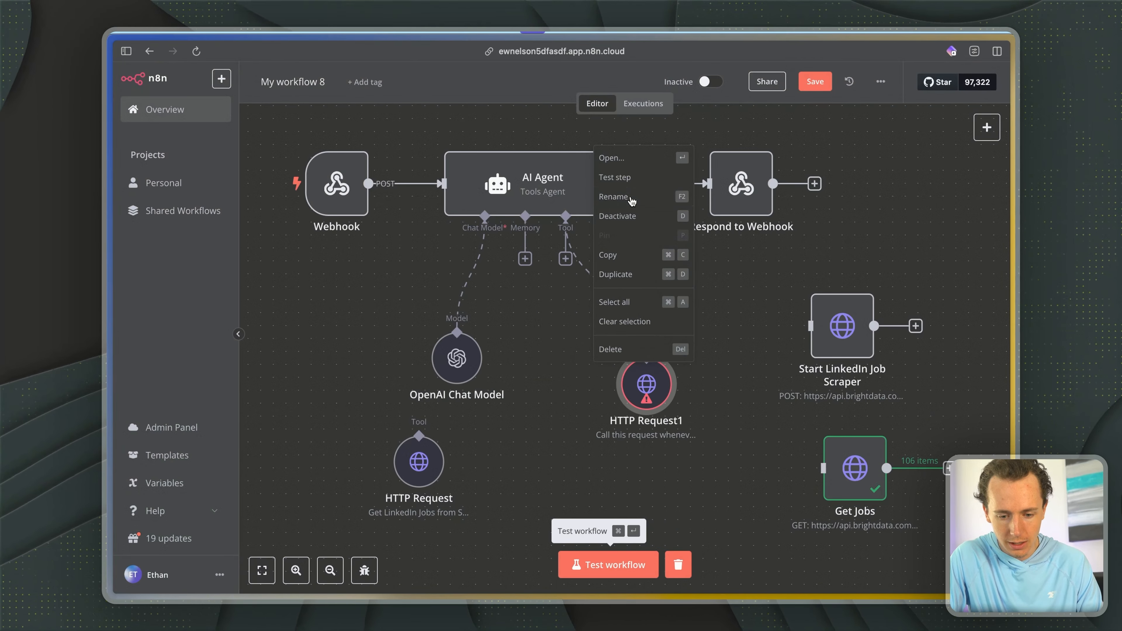
{"action": "left_click", "coordinate": [633, 198]}
{"action": "type", "text": "Get Job"}
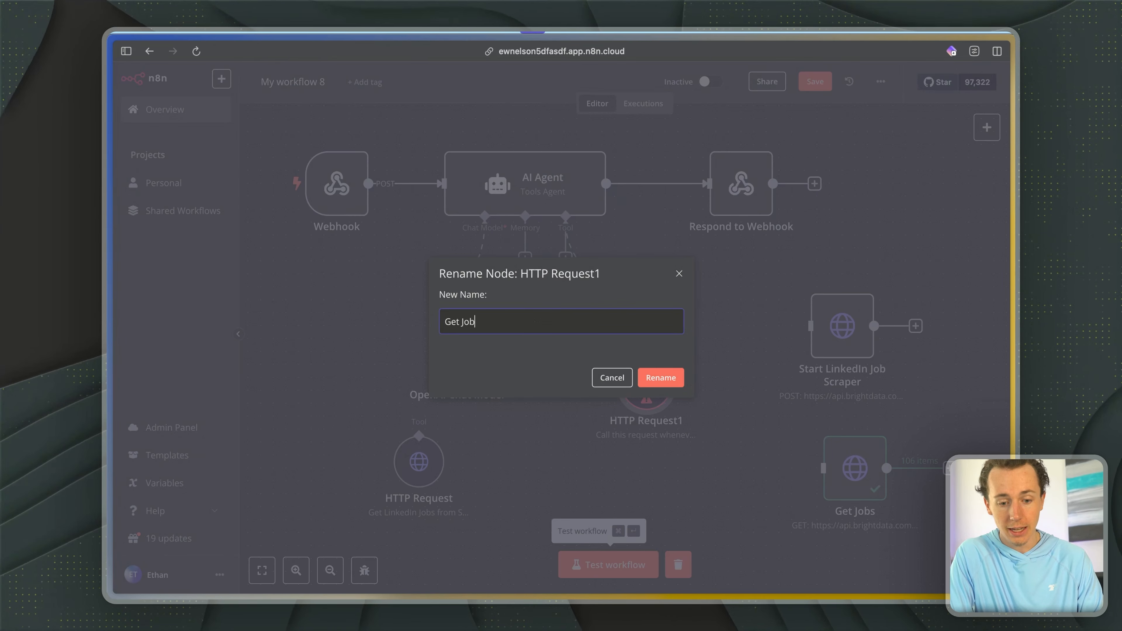
{"action": "type", "text": "s"}
{"action": "left_click", "coordinate": [661, 378]}
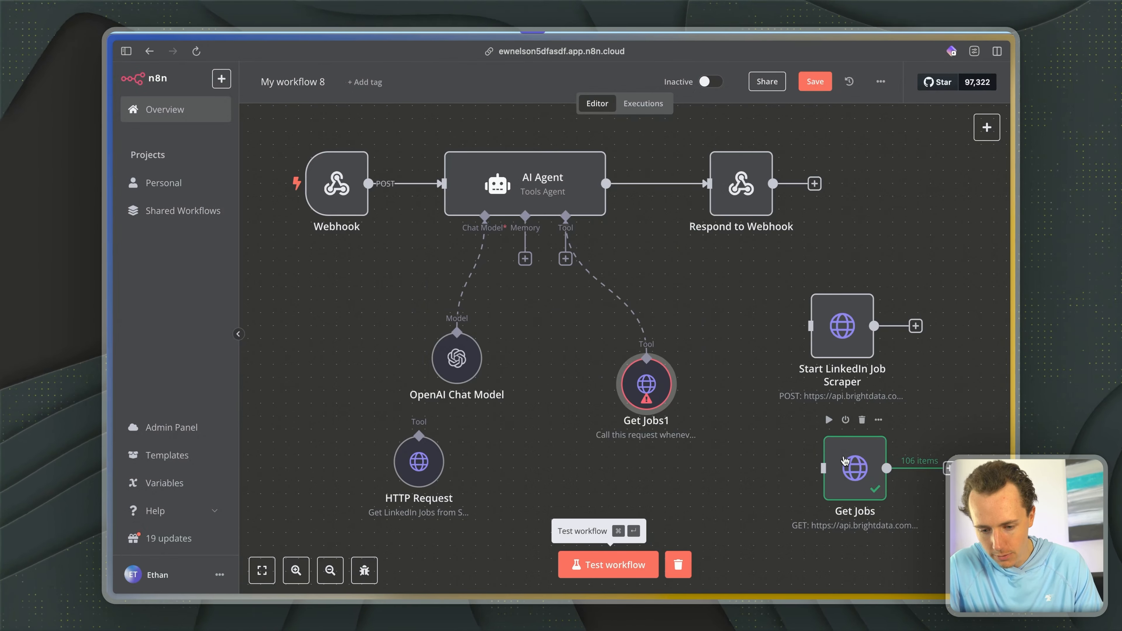
- Copy the Bright Data snapshot URL from the Get Jobs node into the URL of the Get Jobs1 tool
{"action": "double_click", "coordinate": [854, 467]}
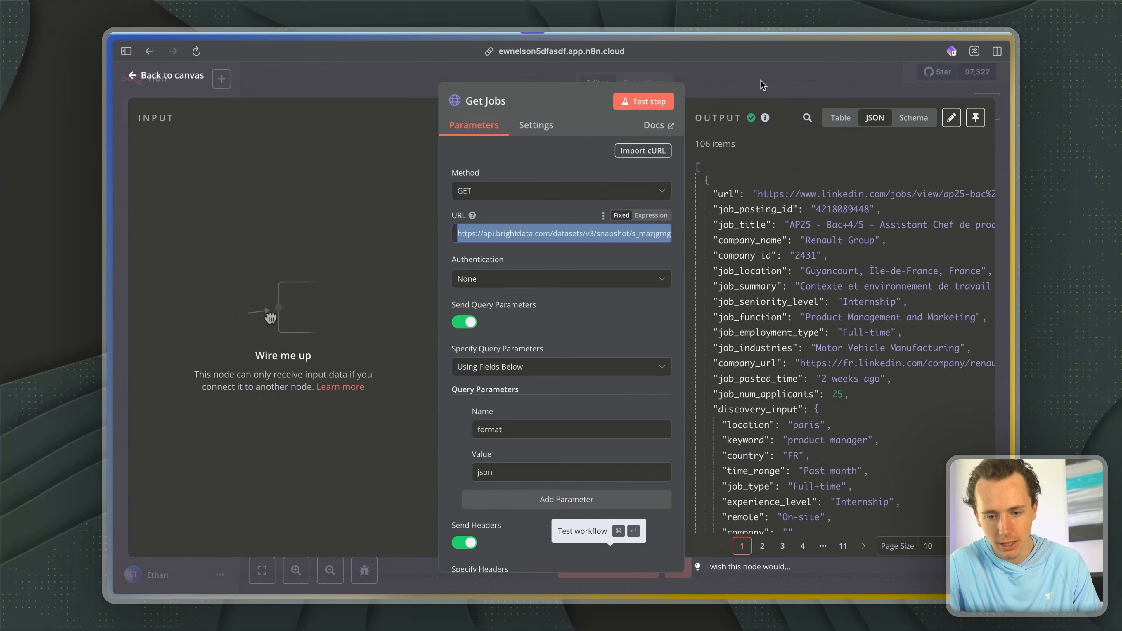
{"action": "key", "text": "Escape"}
{"action": "double_click", "coordinate": [640, 397]}
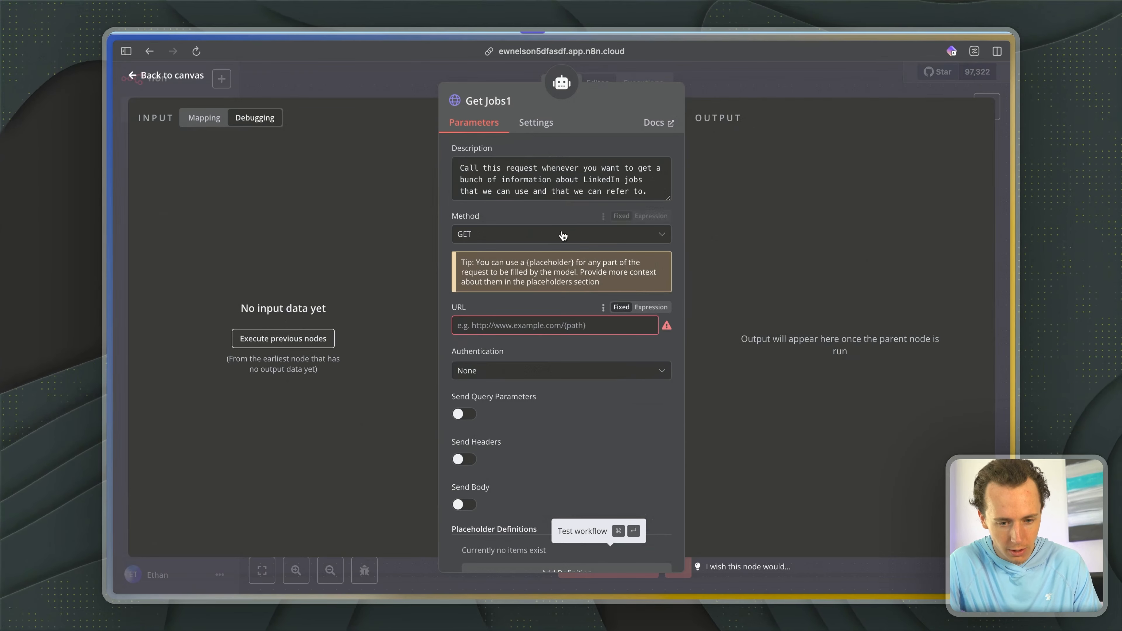
{"action": "left_click", "coordinate": [532, 327]}
{"action": "type", "text": "https://api.brightdata.com/datasets/v3/snapshot/s_mazjgmg32lgp5b8hfw"}
{"action": "left_click", "coordinate": [746, 92]}
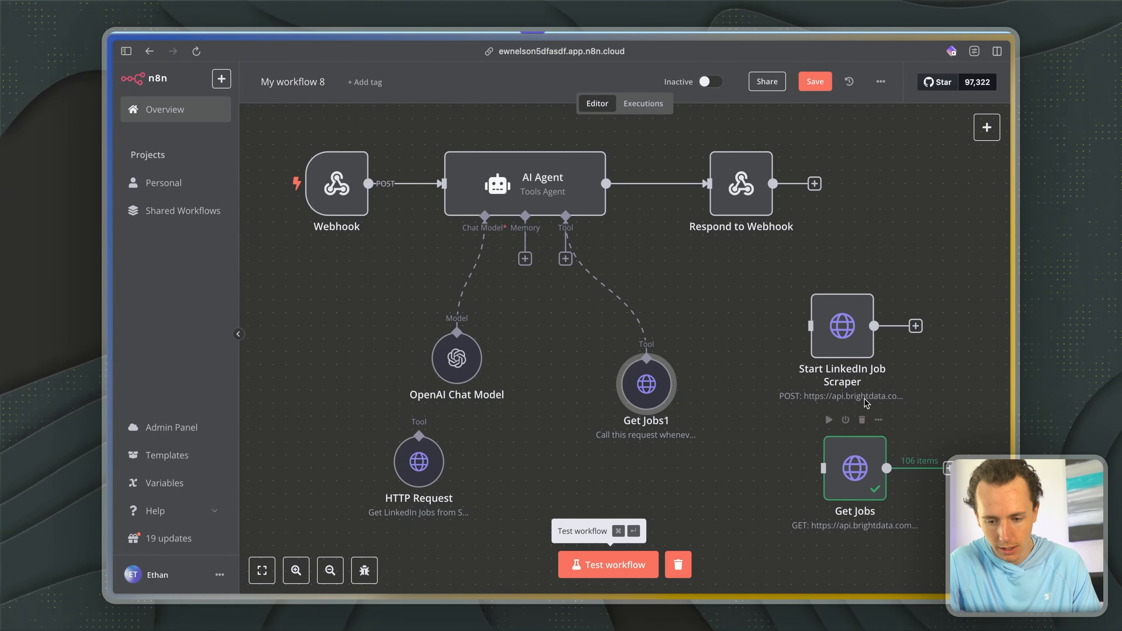
- Review the query and header parameters of the Get Jobs node and copy its Authorization header value
{"action": "double_click", "coordinate": [839, 459]}
{"action": "scroll", "coordinate": [506, 302], "scroll_direction": "down", "scroll_amount": 3}
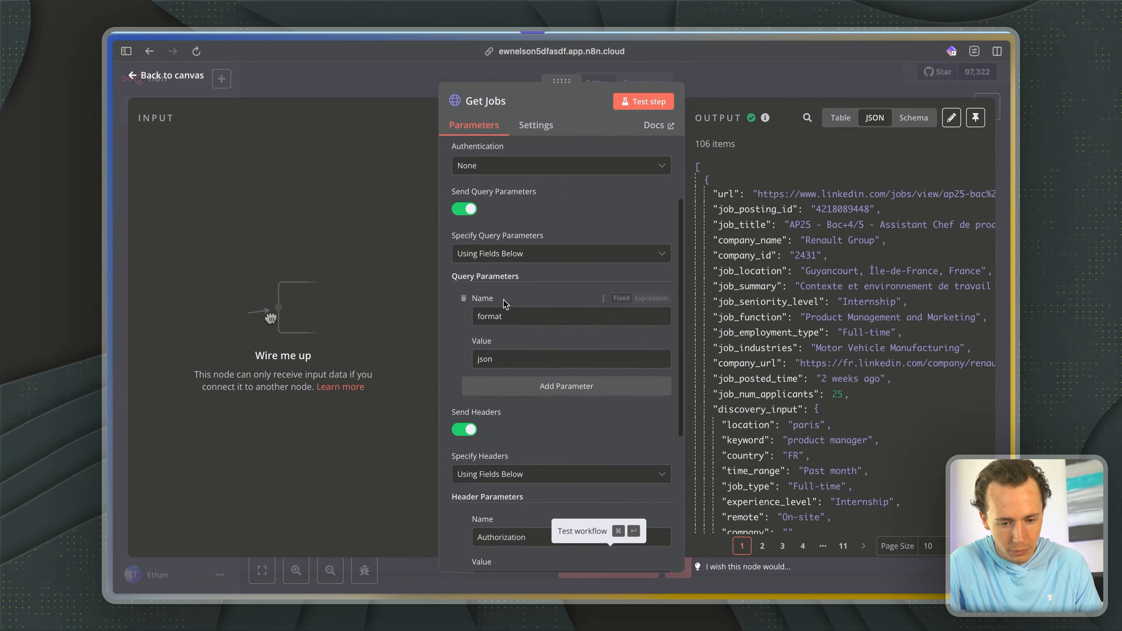
{"action": "scroll", "coordinate": [543, 253], "scroll_direction": "down", "scroll_amount": 2}
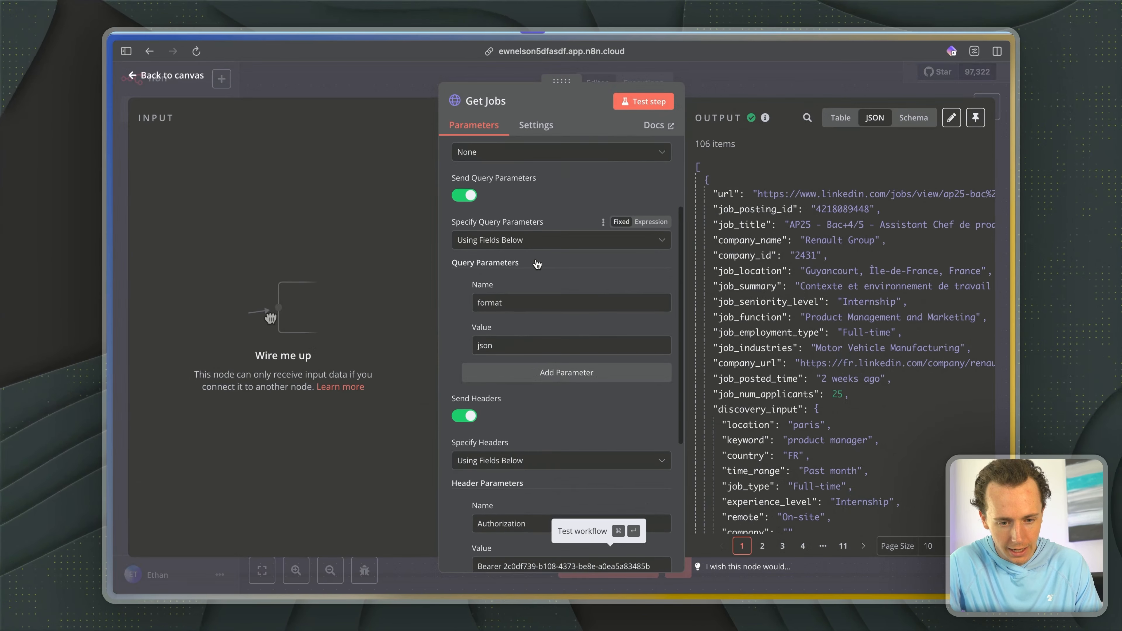
{"action": "scroll", "coordinate": [540, 274], "scroll_direction": "up", "scroll_amount": 2}
{"action": "scroll", "coordinate": [538, 288], "scroll_direction": "down", "scroll_amount": 3}
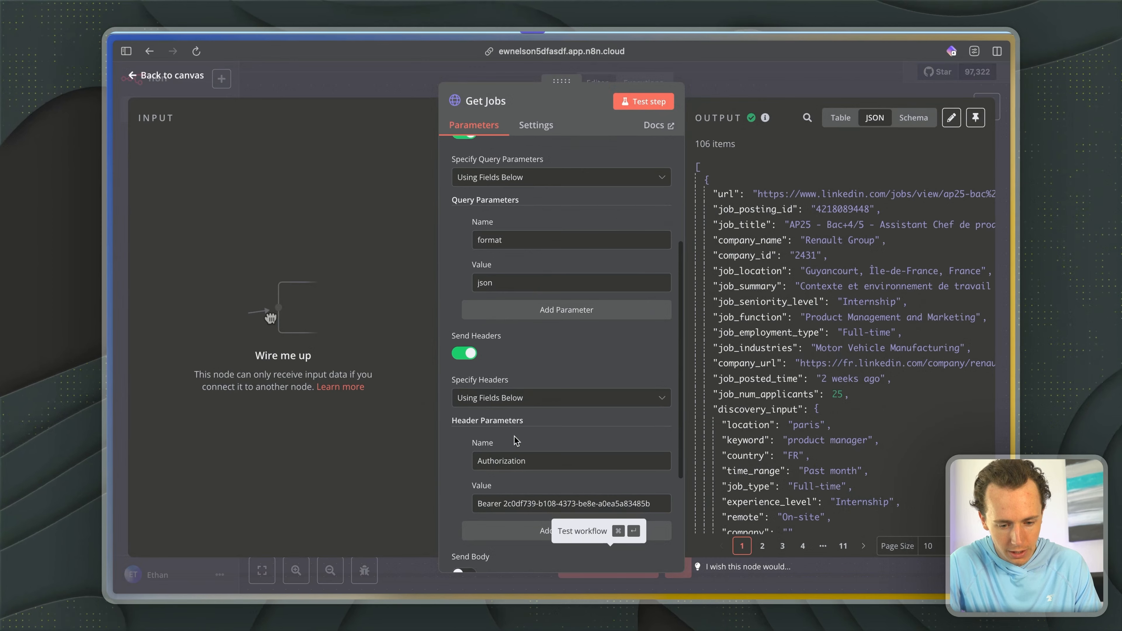
{"action": "scroll", "coordinate": [538, 288], "scroll_direction": "down", "scroll_amount": 1}
{"action": "triple_click", "coordinate": [569, 485]}
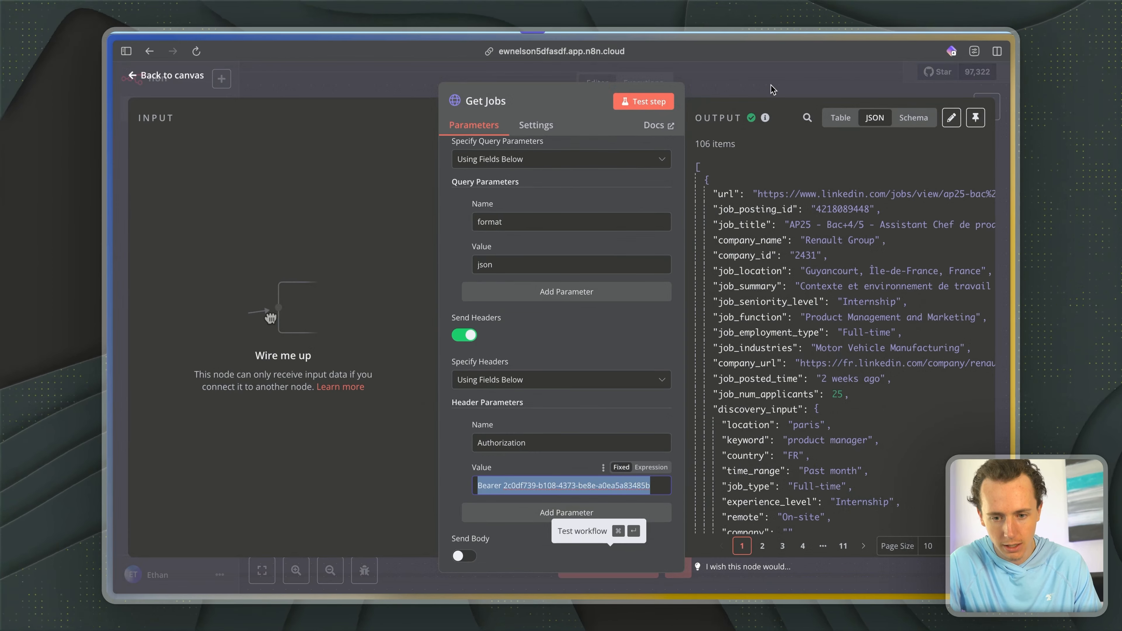
{"action": "key", "text": "Escape"}
- Enable query parameters on the Get Jobs1 tool and add "format" with the fixed value "json" using the field below
{"action": "double_click", "coordinate": [657, 398]}
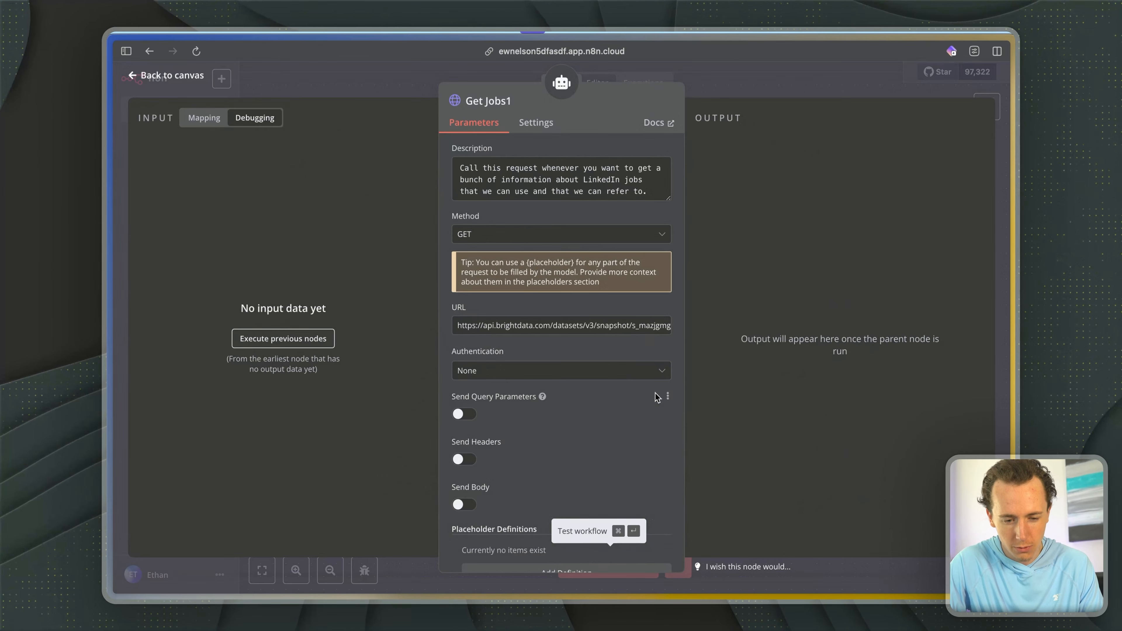
{"action": "left_click", "coordinate": [465, 338]}
{"action": "left_click", "coordinate": [517, 435]}
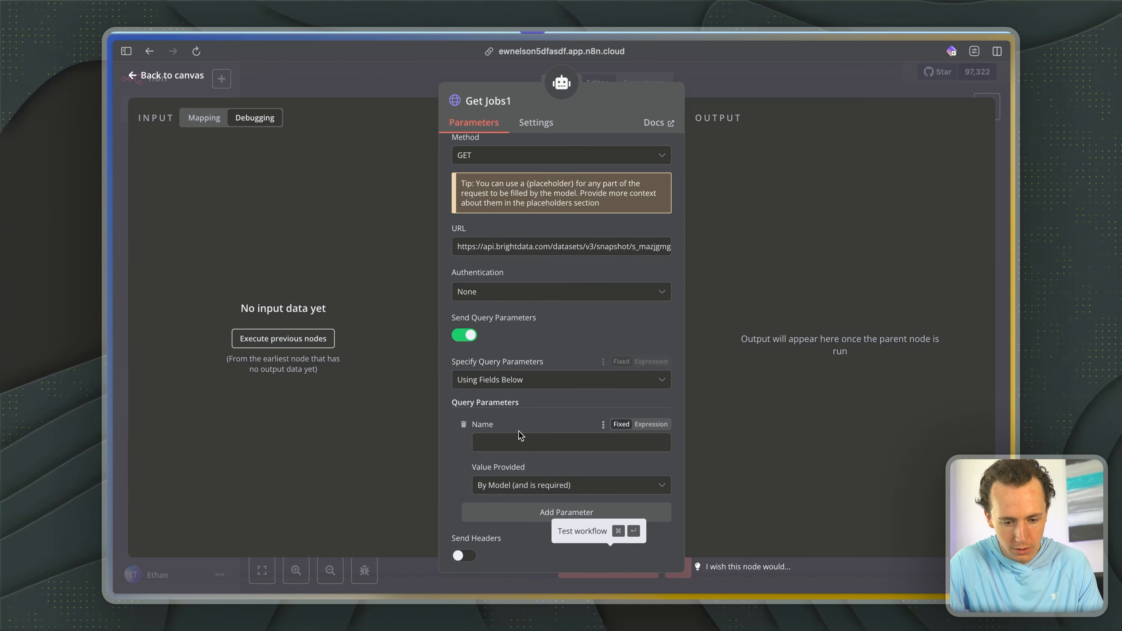
{"action": "type", "text": "format"}
{"action": "scroll", "coordinate": [519, 309], "scroll_direction": "down", "scroll_amount": 4}
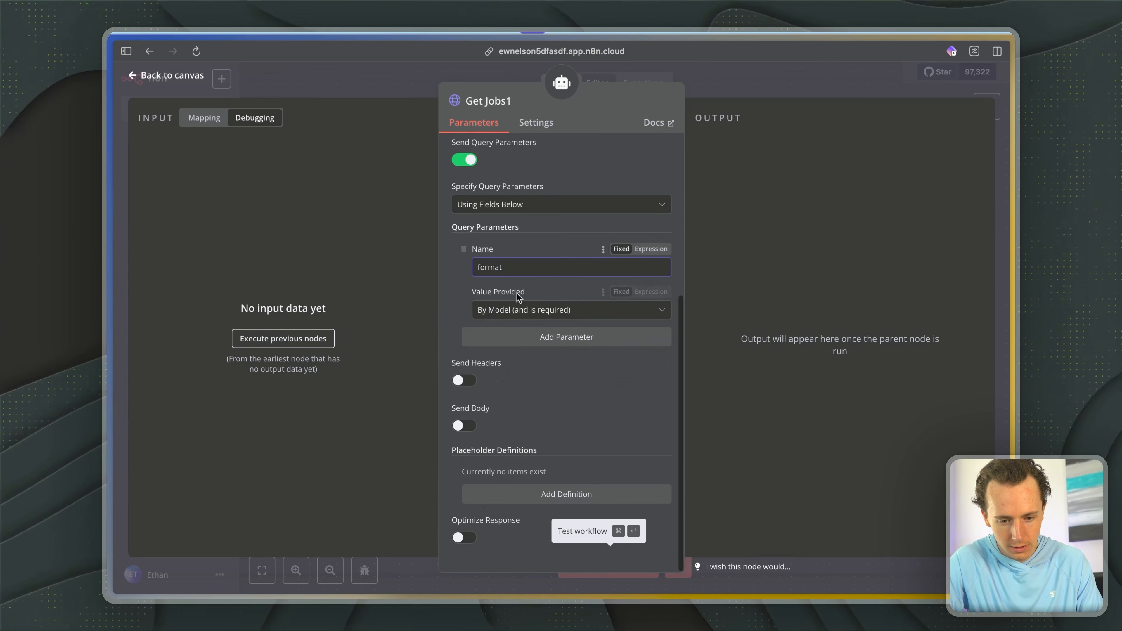
{"action": "left_click", "coordinate": [518, 310]}
{"action": "left_click", "coordinate": [515, 389]}
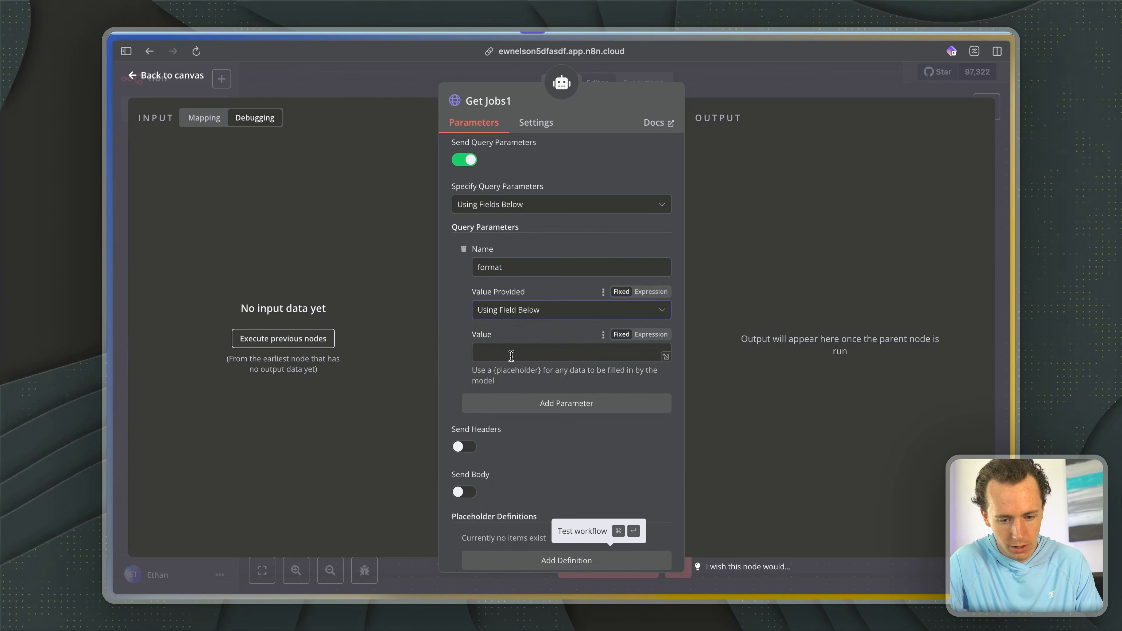
- Enable headers on the Get Jobs1 tool and add "Authorization" with the copied bearer token as its value using the field below
{"action": "left_click", "coordinate": [462, 447]}
{"action": "scroll", "coordinate": [500, 333], "scroll_direction": "down", "scroll_amount": 5}
{"action": "left_click", "coordinate": [500, 315]}
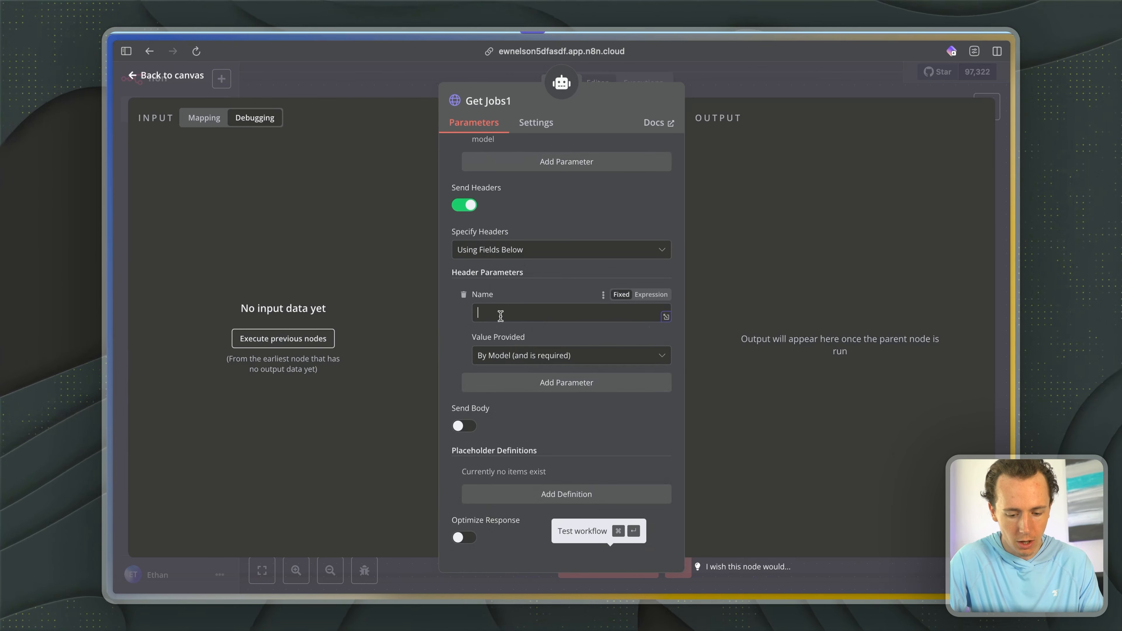
{"action": "type", "text": "Authorization"}
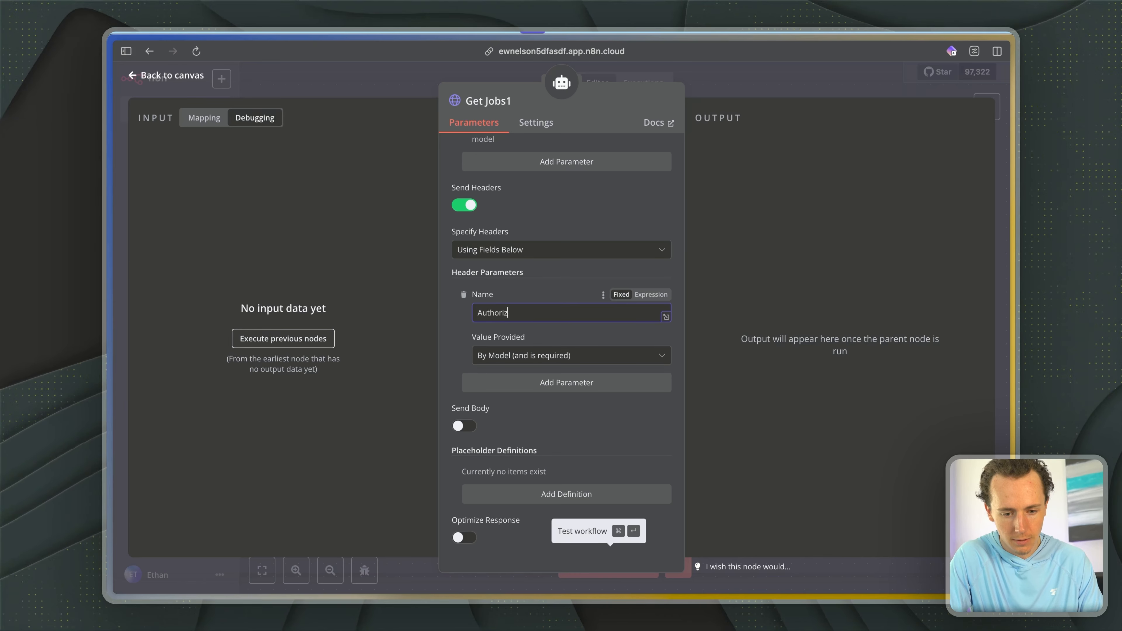
{"action": "left_click", "coordinate": [521, 363]}
{"action": "left_click", "coordinate": [506, 431]}
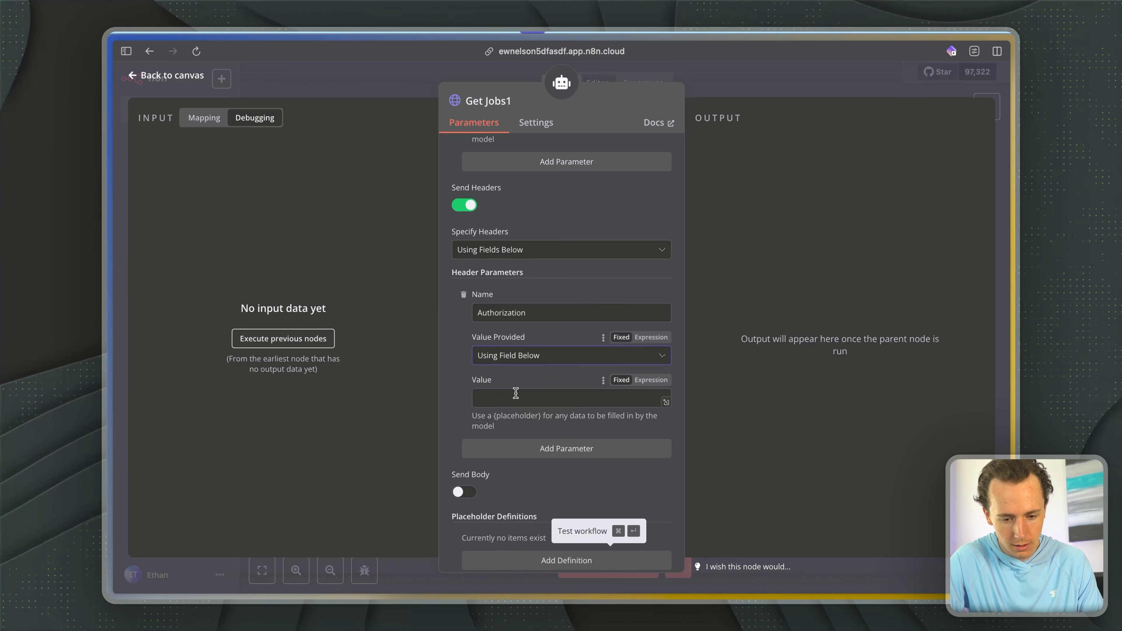
{"action": "key", "text": "super+v"}
{"action": "scroll", "coordinate": [552, 400], "scroll_direction": "down", "scroll_amount": 2}
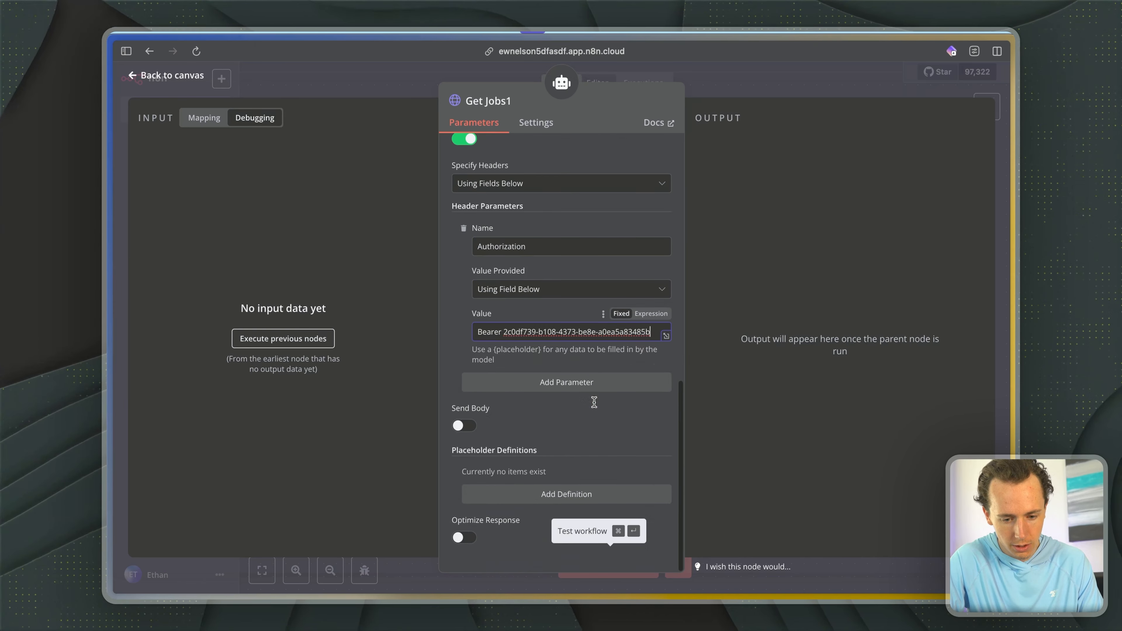
{"action": "left_click", "coordinate": [756, 80]}
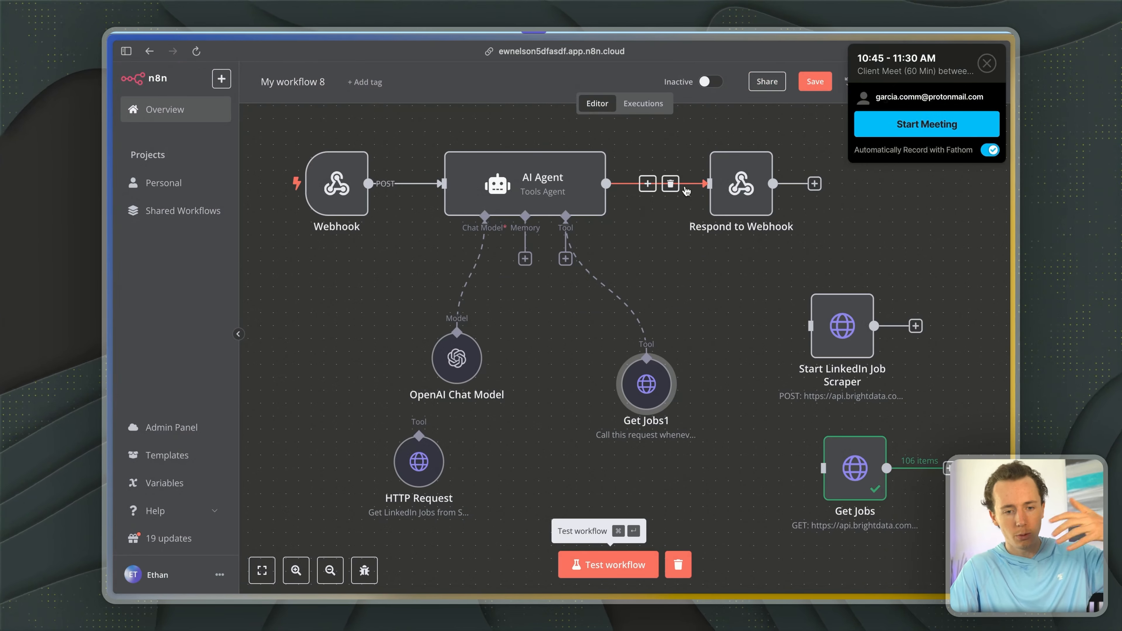
- Start a workflow test run and rewrite the AI Agent's system message, telling it to use the HTTP node whenever it needs LinkedIn jobs information
{"action": "left_click", "coordinate": [987, 63]}
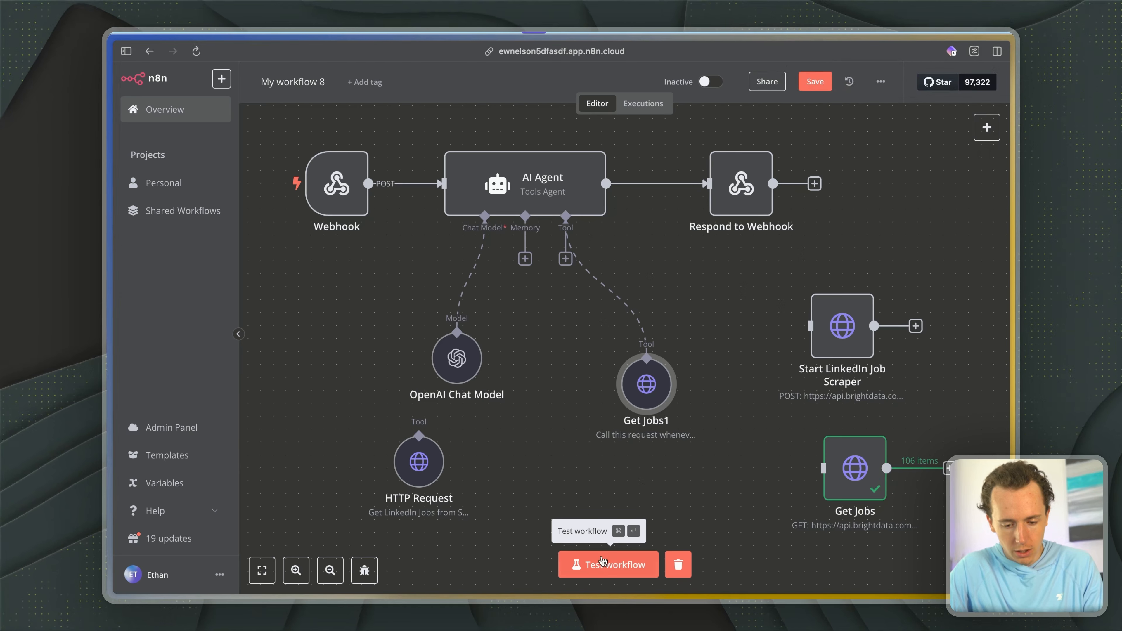
{"action": "key", "text": "super+Return"}
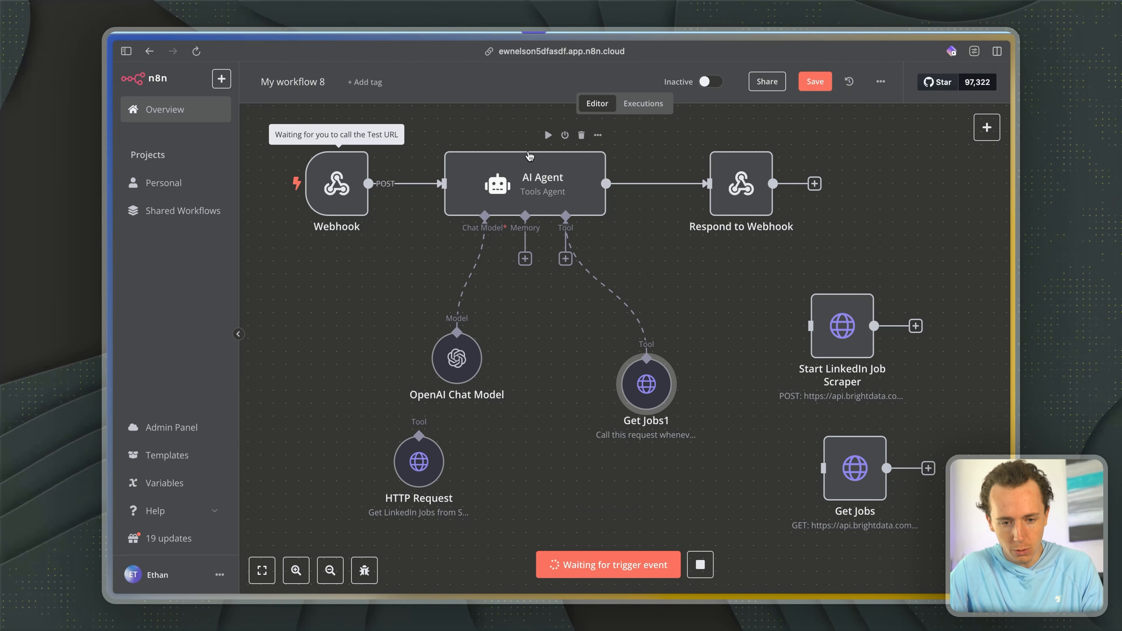
{"action": "left_click", "coordinate": [500, 202]}
{"action": "double_click", "coordinate": [500, 201]}
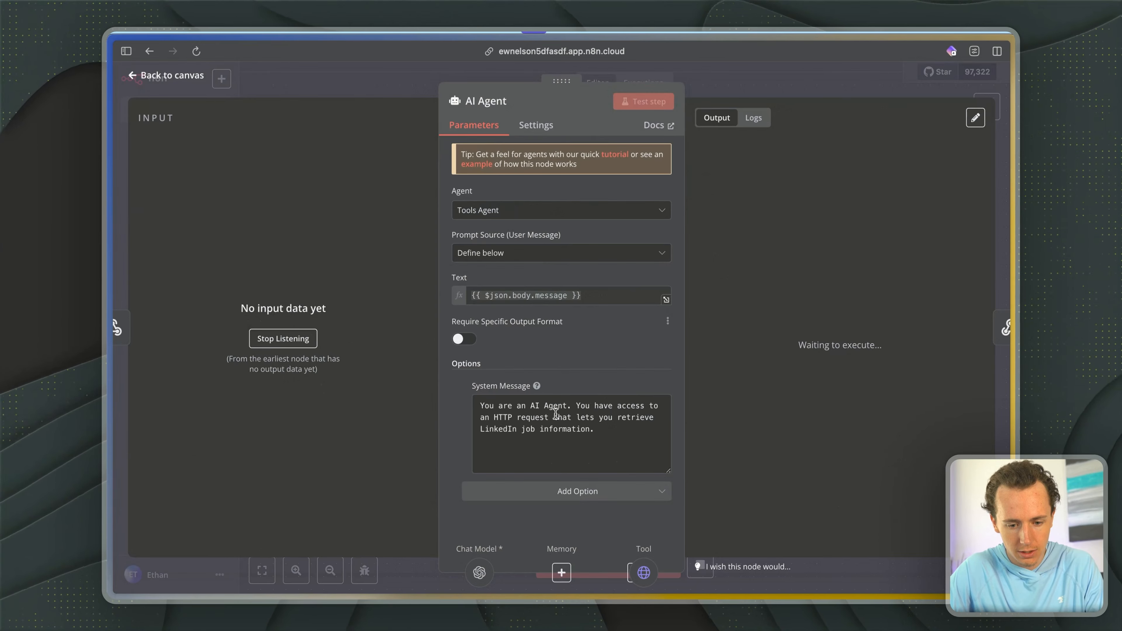
{"action": "triple_click", "coordinate": [558, 446]}
{"action": "key", "text": "BackSpace"}
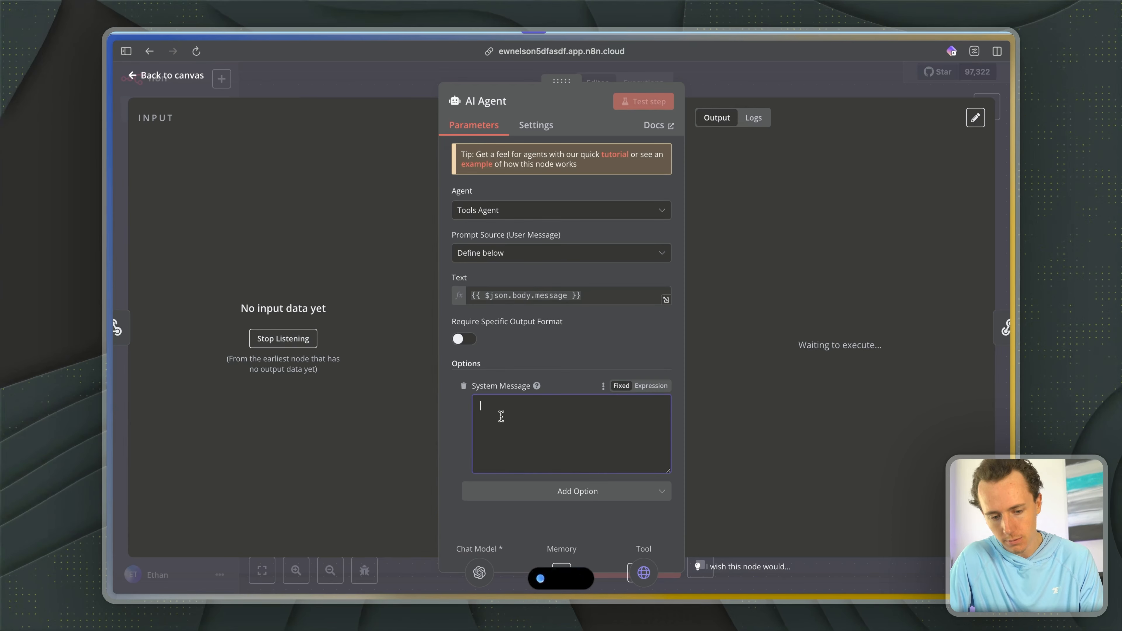
{"action": "left_click_drag", "start_coordinate": [549, 417], "coordinate": [481, 405]}
{"action": "left_click_drag", "start_coordinate": [607, 452], "coordinate": [632, 467]}
{"action": "left_click", "coordinate": [781, 94]}
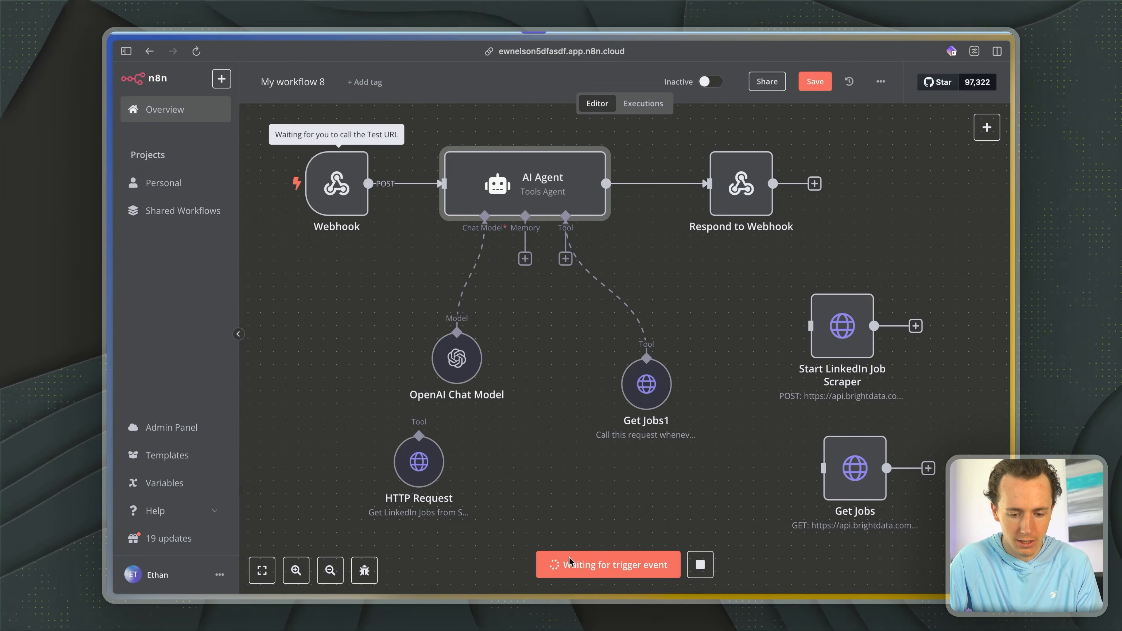
- Switch to the Lovable preview and send the chat message "get linkedin jobs for me"
{"action": "scroll", "coordinate": [626, 468], "scroll_direction": "left", "scroll_amount": 2}
{"action": "key", "text": "ctrl+Tab"}
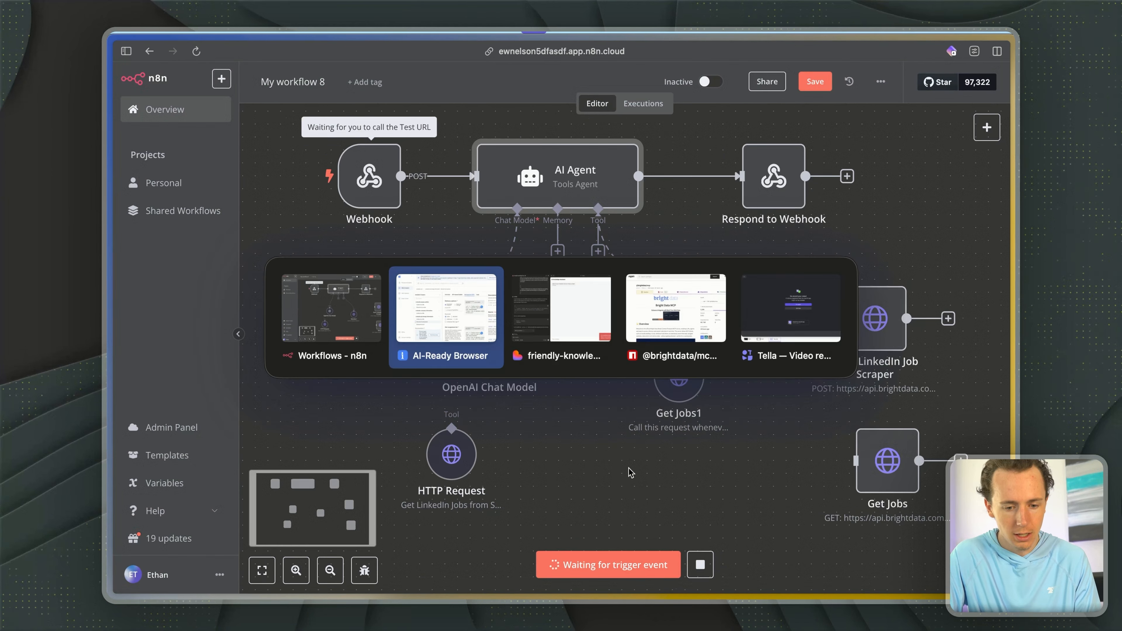
{"action": "key", "text": "ctrl+Tab"}
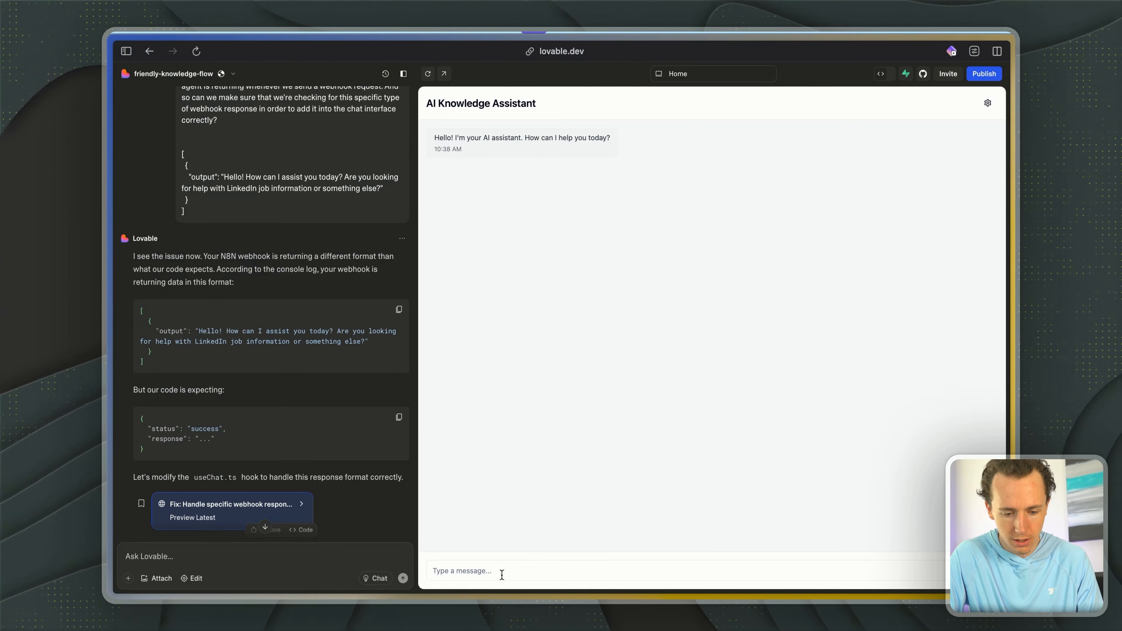
{"action": "left_click", "coordinate": [501, 574]}
{"action": "type", "text": "get jobs"}
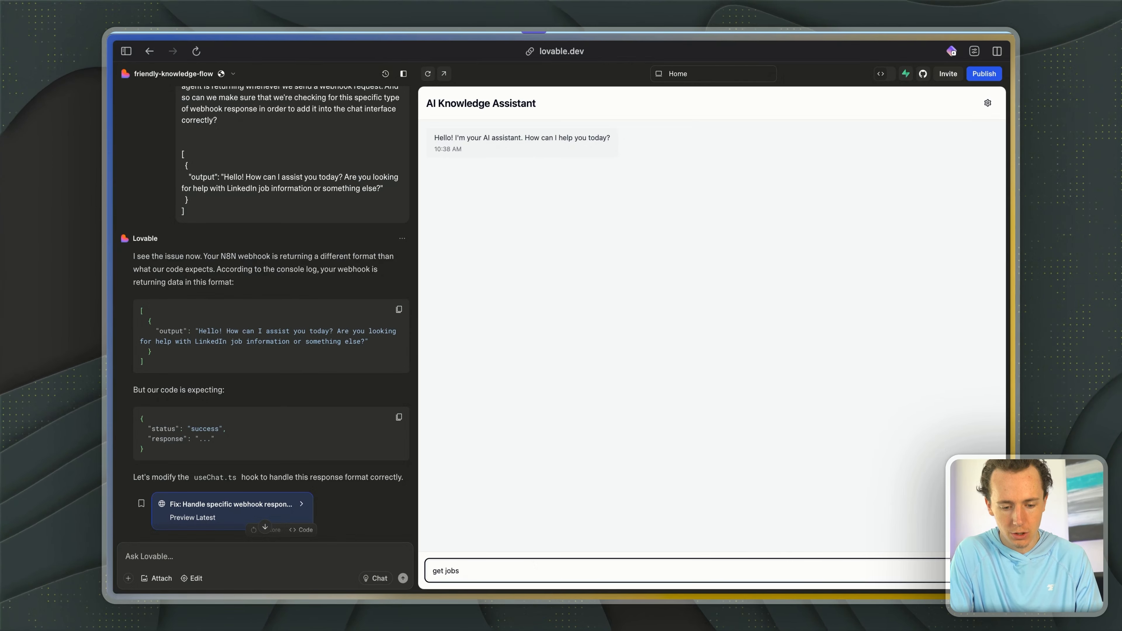
{"action": "key", "text": "BackSpace"}
{"action": "key", "text": "BackSpace"}
{"action": "key", "text": "BackSpace"}
{"action": "key", "text": "BackSpace"}
{"action": "type", "text": "linkedin"}
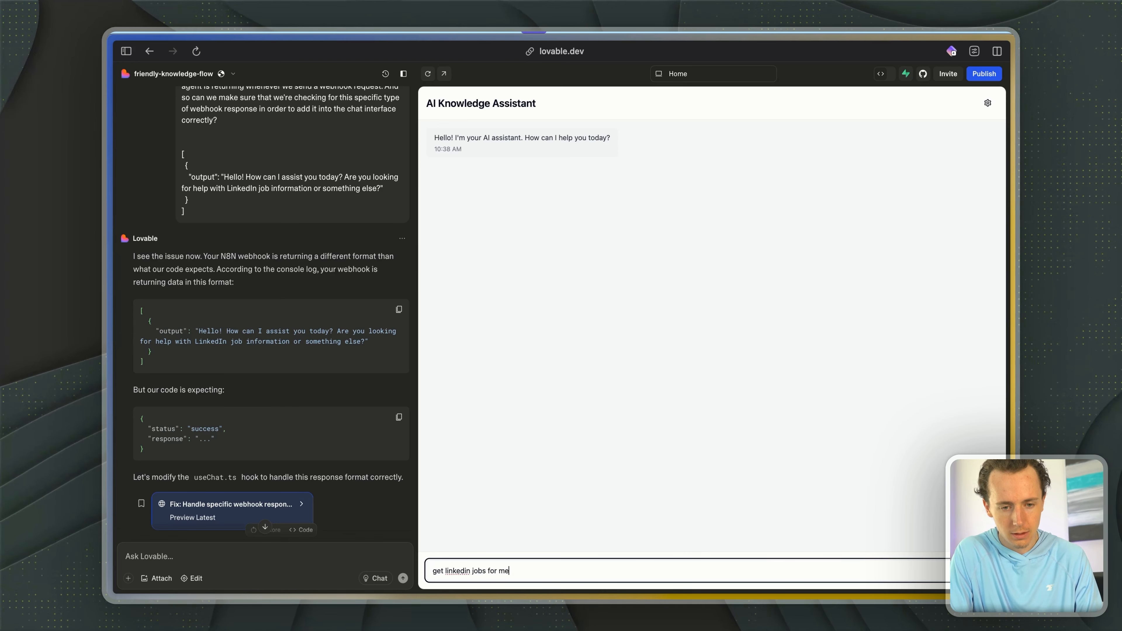
{"action": "key", "text": "Return"}
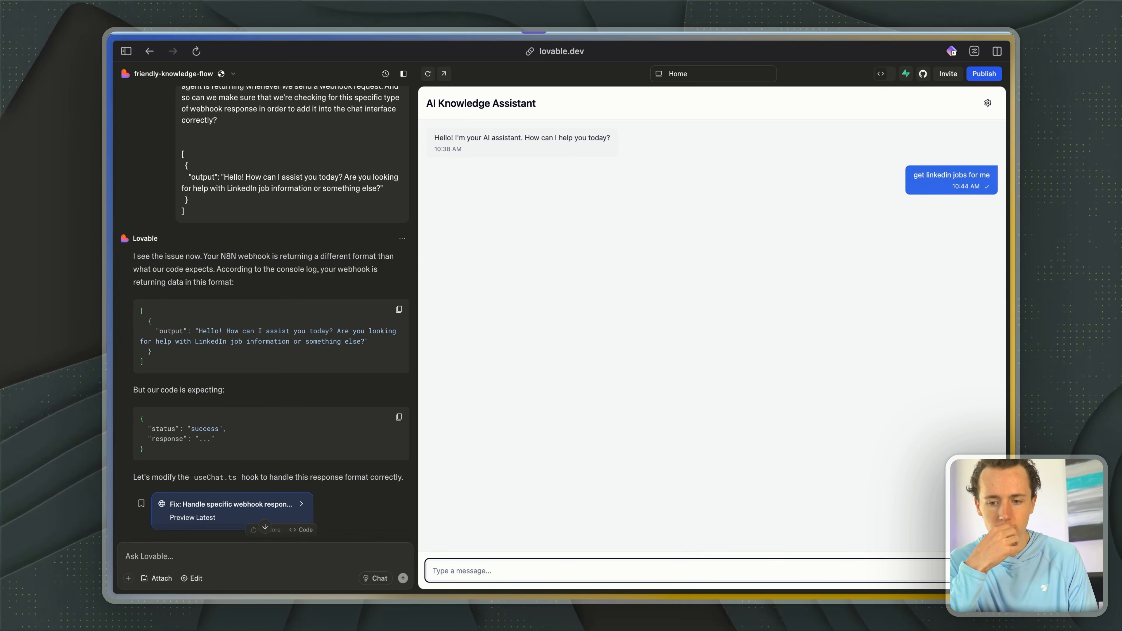
- Check the running workflow's progress in n8n and return to the Lovable chat
{"action": "key", "text": "ctrl+Tab"}
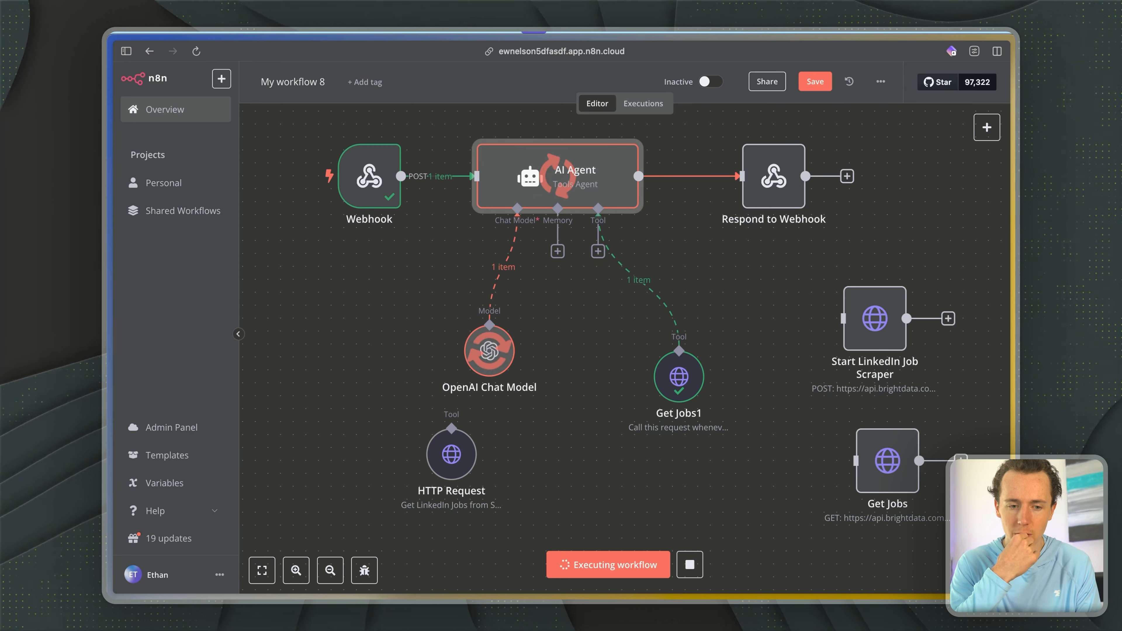
{"action": "key", "text": "ctrl+Tab"}
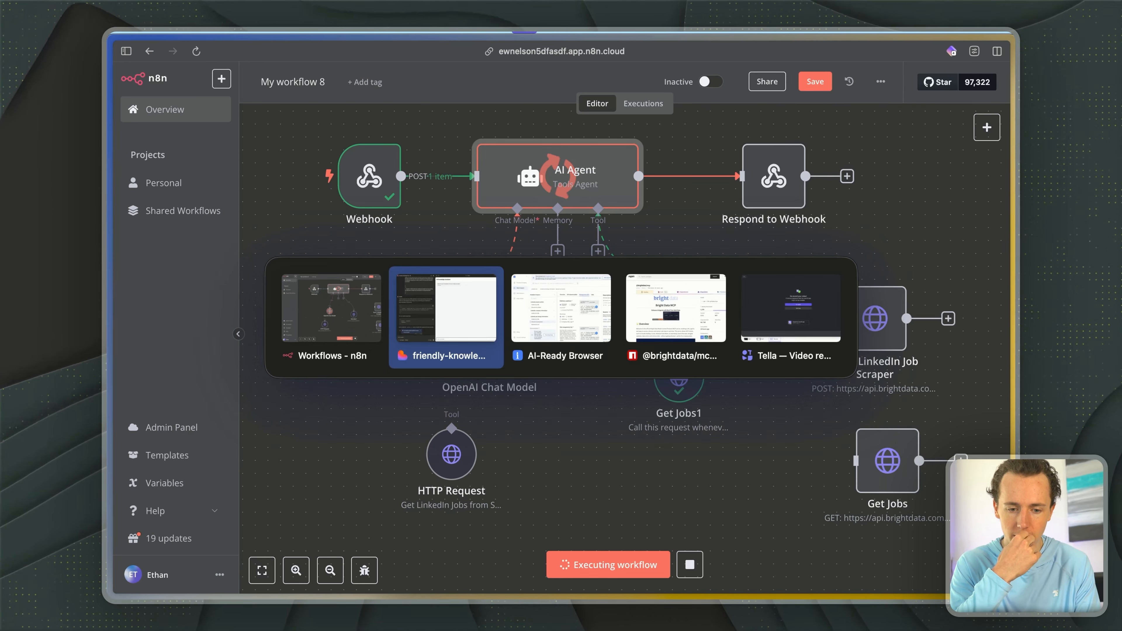
{"action": "key", "text": "Escape"}
{"action": "key", "text": "ctrl+Tab"}
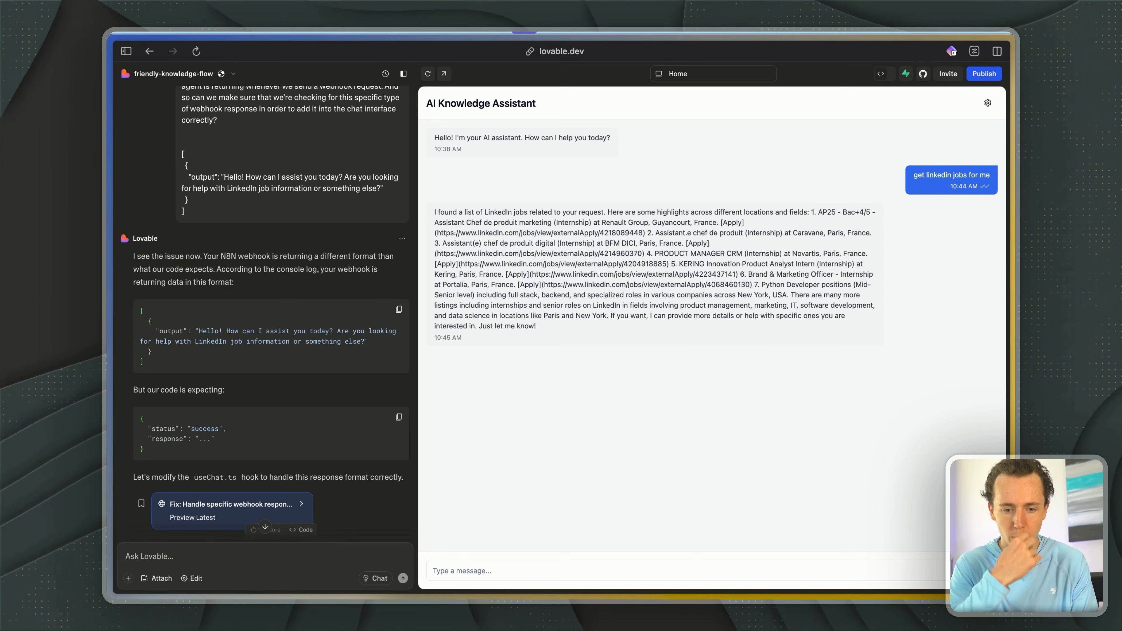
- Examine the job titles, companies, locations and apply links in the AI Knowledge Assistant's reply
{"action": "left_click_drag", "start_coordinate": [521, 216], "coordinate": [641, 247]}
{"action": "left_click", "coordinate": [565, 223]}
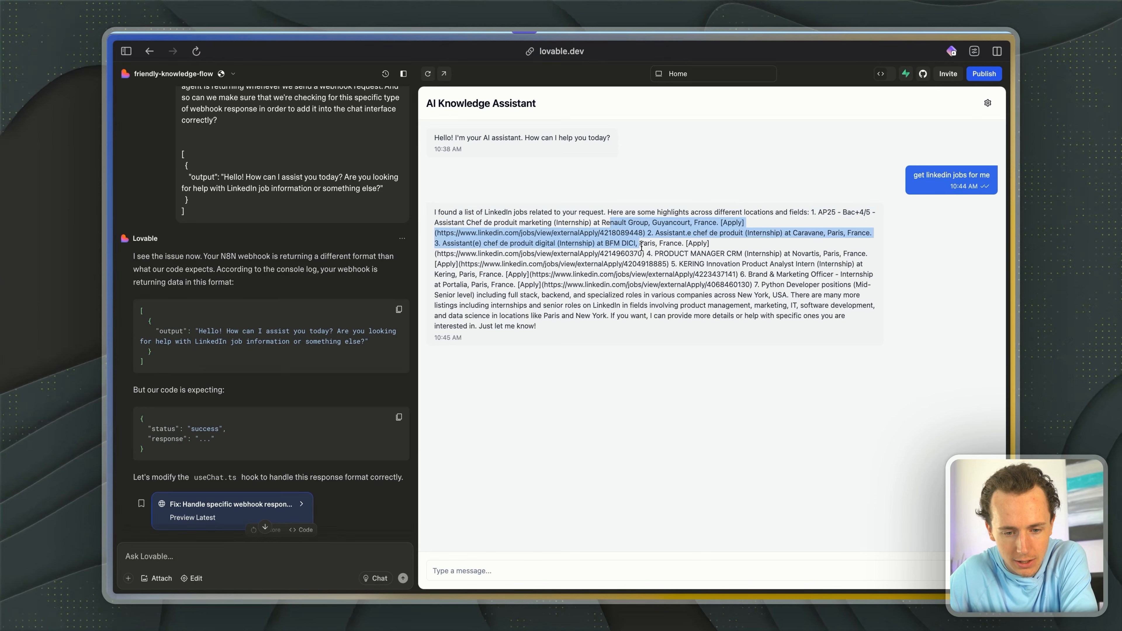
{"action": "left_click", "coordinate": [462, 239]}
{"action": "left_click_drag", "start_coordinate": [442, 223], "coordinate": [595, 220]}
{"action": "left_click_drag", "start_coordinate": [459, 237], "coordinate": [593, 265]}
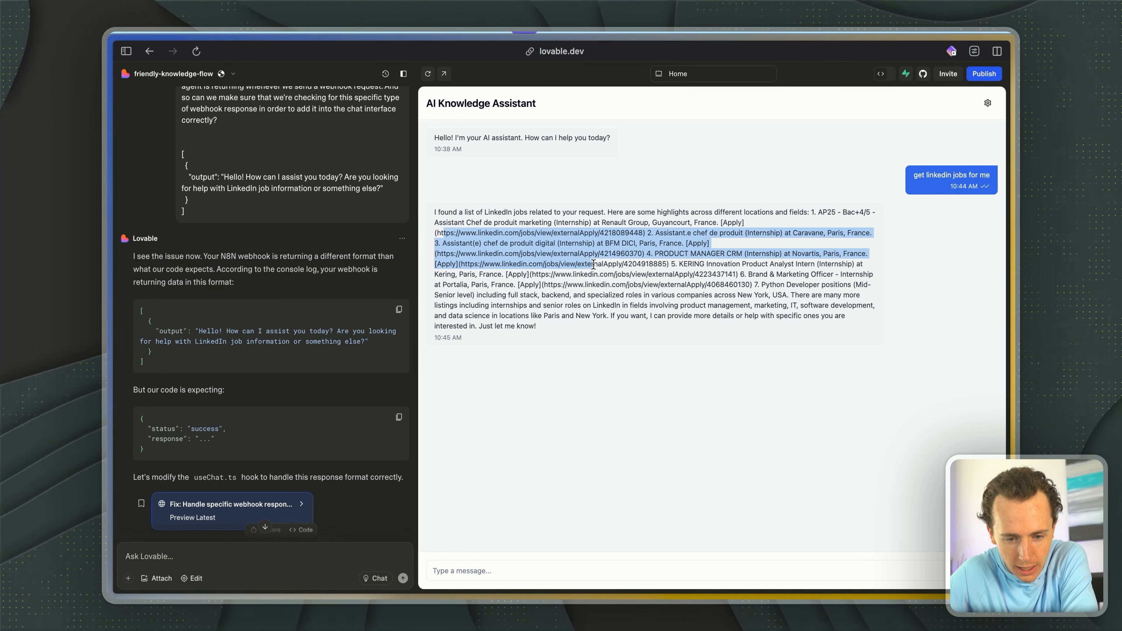
{"action": "left_click", "coordinate": [593, 265]}
{"action": "left_click_drag", "start_coordinate": [459, 236], "coordinate": [736, 274]}
{"action": "left_click", "coordinate": [675, 288]}
{"action": "left_click", "coordinate": [532, 232]}
{"action": "left_click", "coordinate": [588, 254]}
{"action": "left_click_drag", "start_coordinate": [615, 286], "coordinate": [729, 287]}
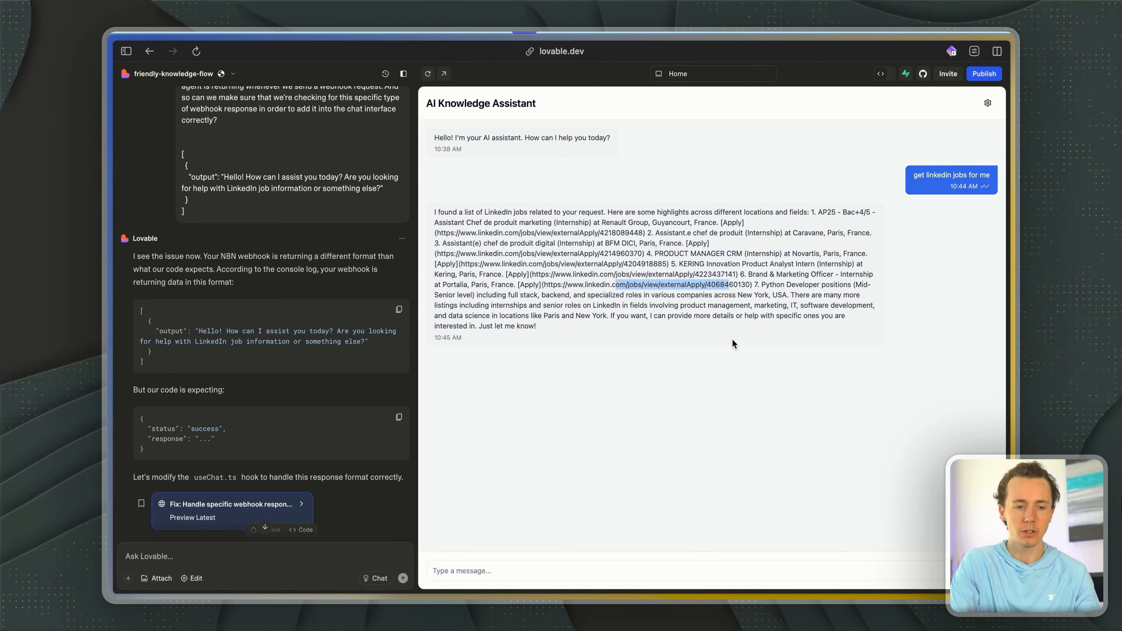
- Switch to n8n and review the AI Agent node's output for the chat request
{"action": "key", "text": "ctrl+Tab"}
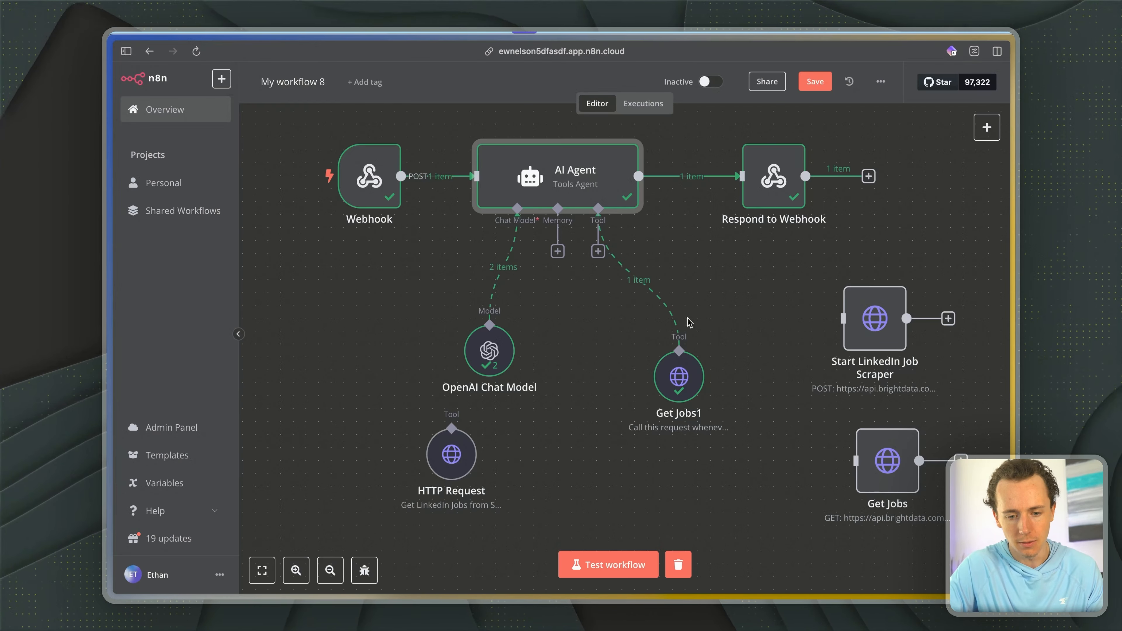
{"action": "double_click", "coordinate": [579, 185]}
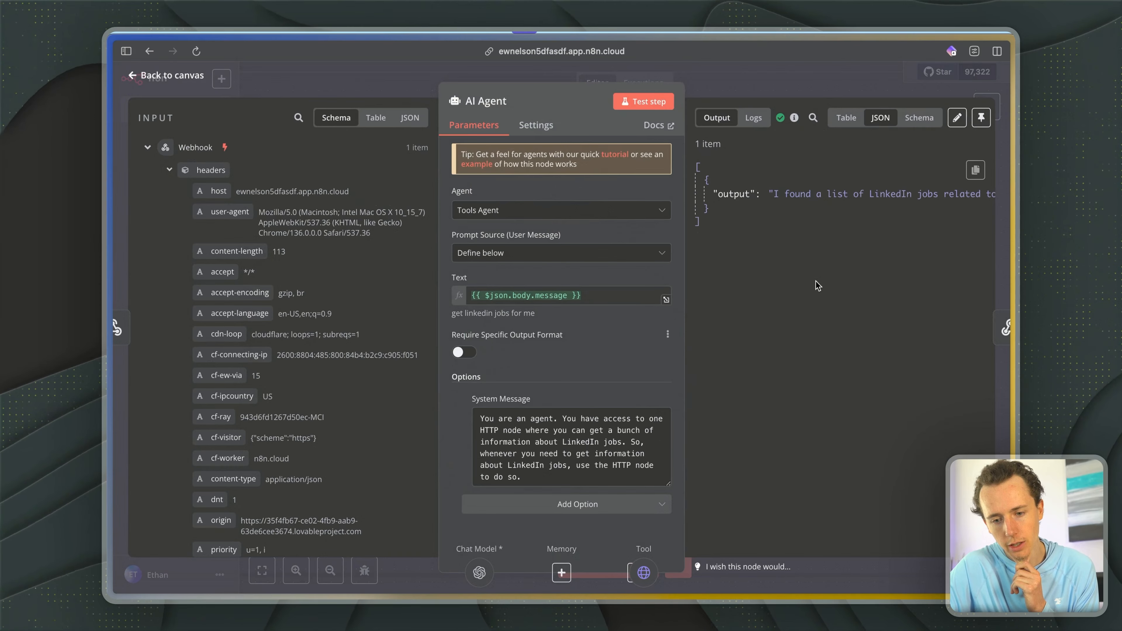
{"action": "left_click_drag", "start_coordinate": [774, 194], "coordinate": [954, 195]}
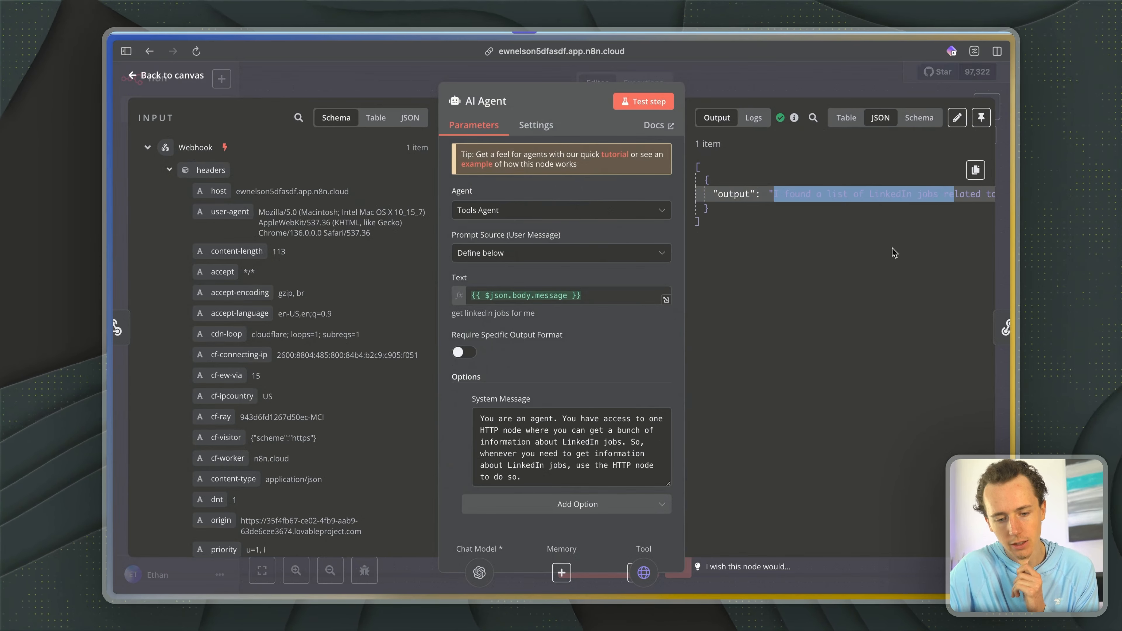
- Append a paragraph to the AI Agent's system message asking for output that is clearly structured, formatted and easy to understand
{"action": "left_click", "coordinate": [556, 474]}
{"action": "key", "text": "Return"}
{"action": "key", "text": "Return"}
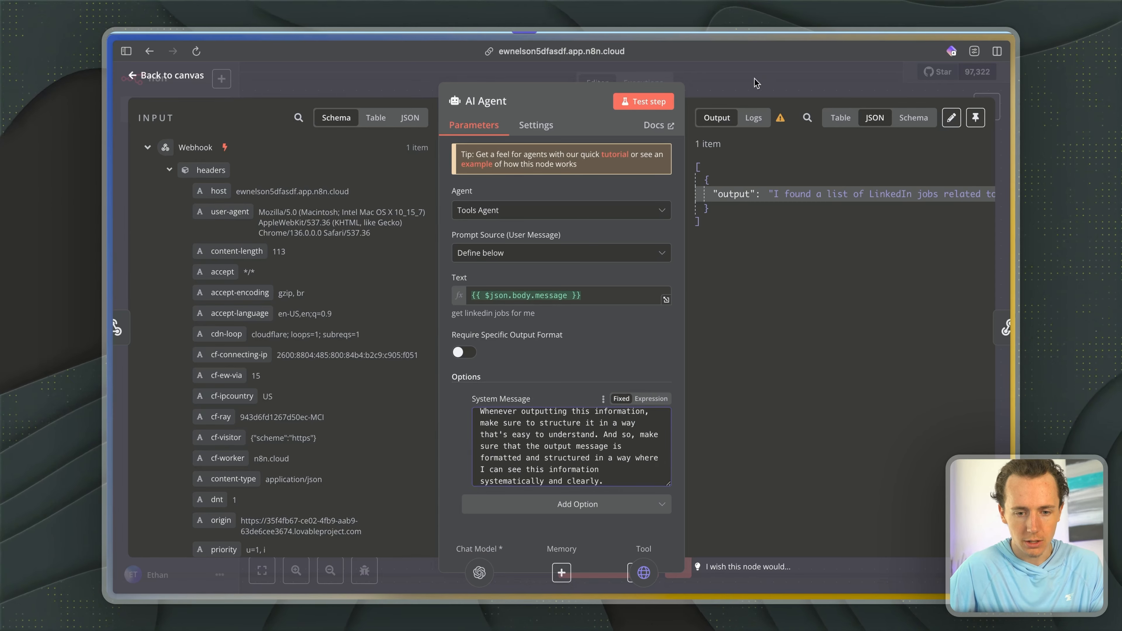
{"action": "key", "text": "Escape"}
- Start a workflow test run and send "Find me some LinkedIn jobs and give me some information about them." in the Lovable preview chat
{"action": "left_click", "coordinate": [610, 558]}
{"action": "key", "text": "ctrl+Tab"}
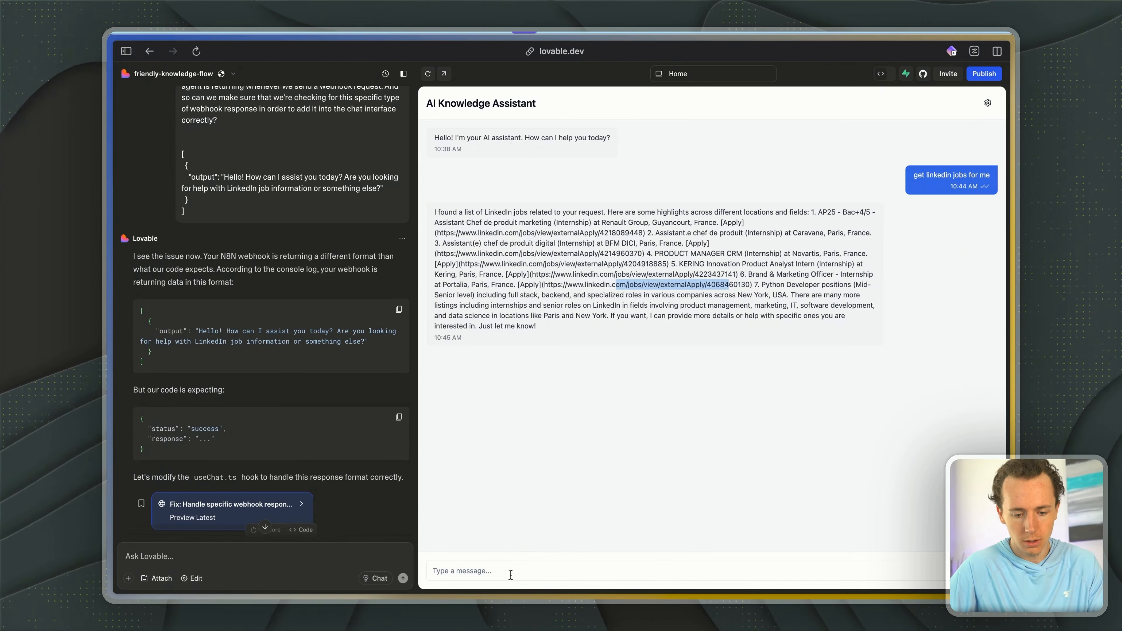
{"action": "left_click", "coordinate": [511, 573]}
{"action": "type", "text": "get me linke"}
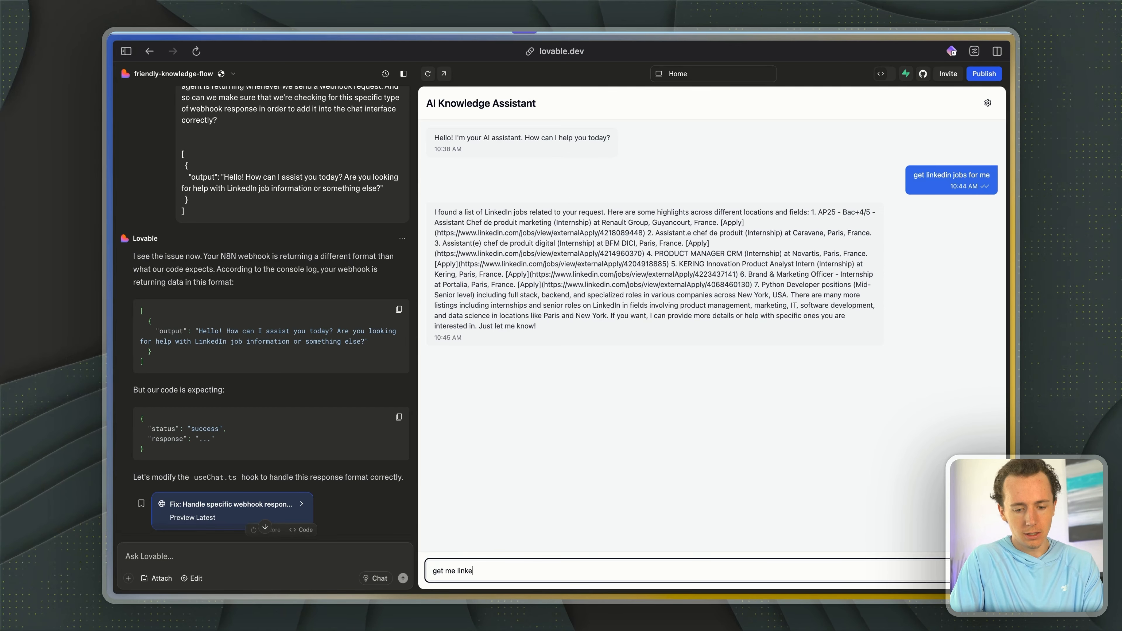
{"action": "key", "text": "alt+space"}
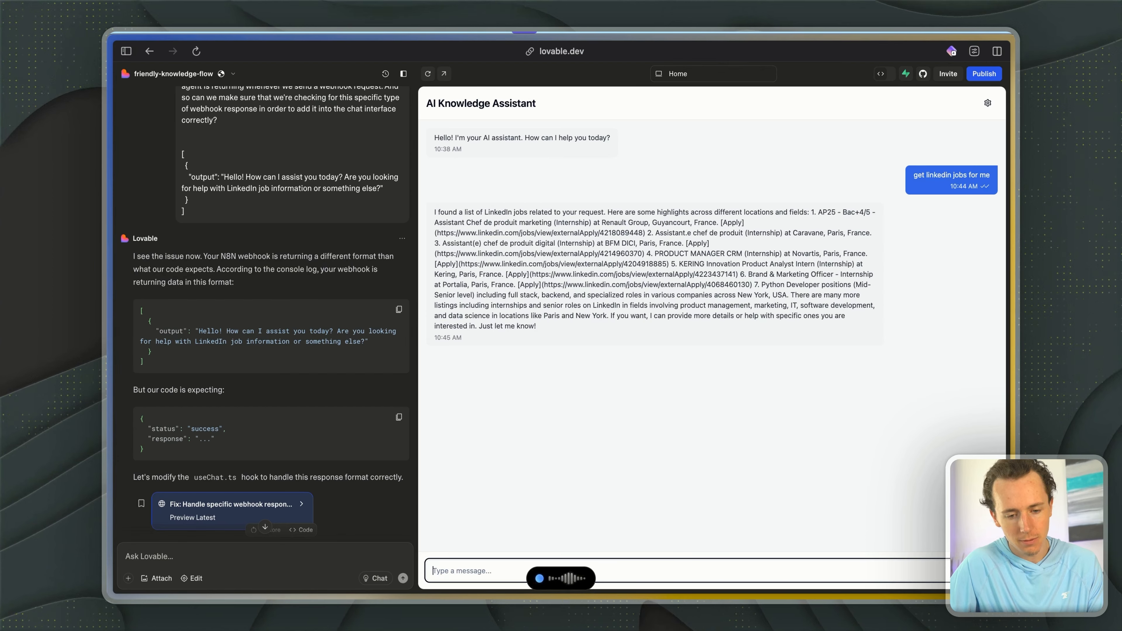
{"action": "key", "text": "alt+space"}
{"action": "key", "text": "Return"}
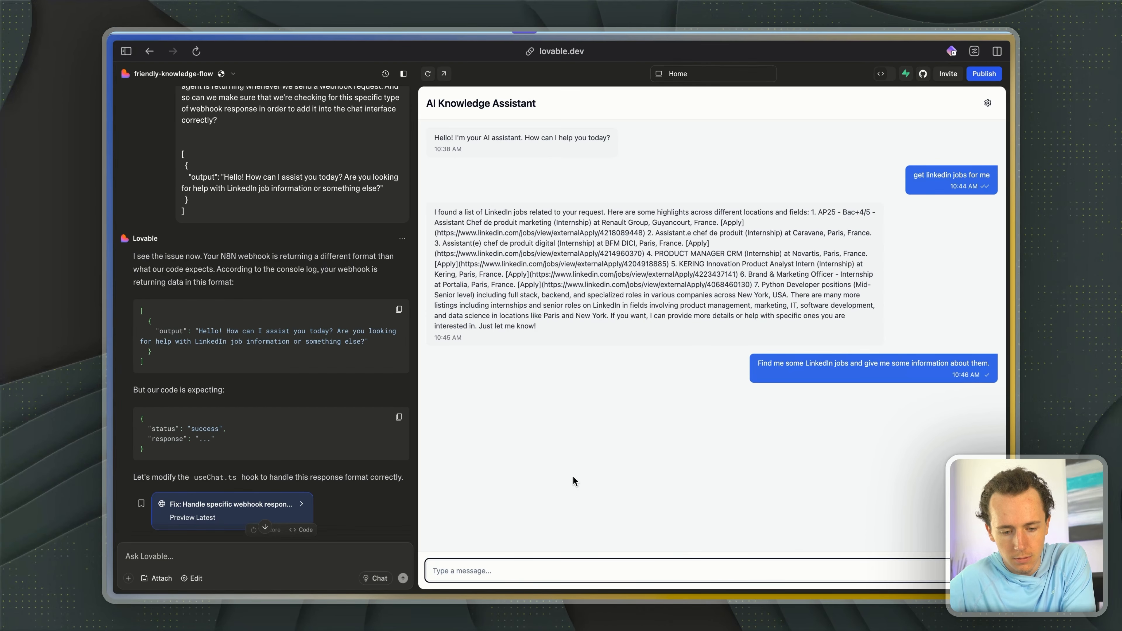
- Monitor the workflow execution in n8n until it finishes and return to the Lovable chat
{"action": "key", "text": "ctrl+Tab"}
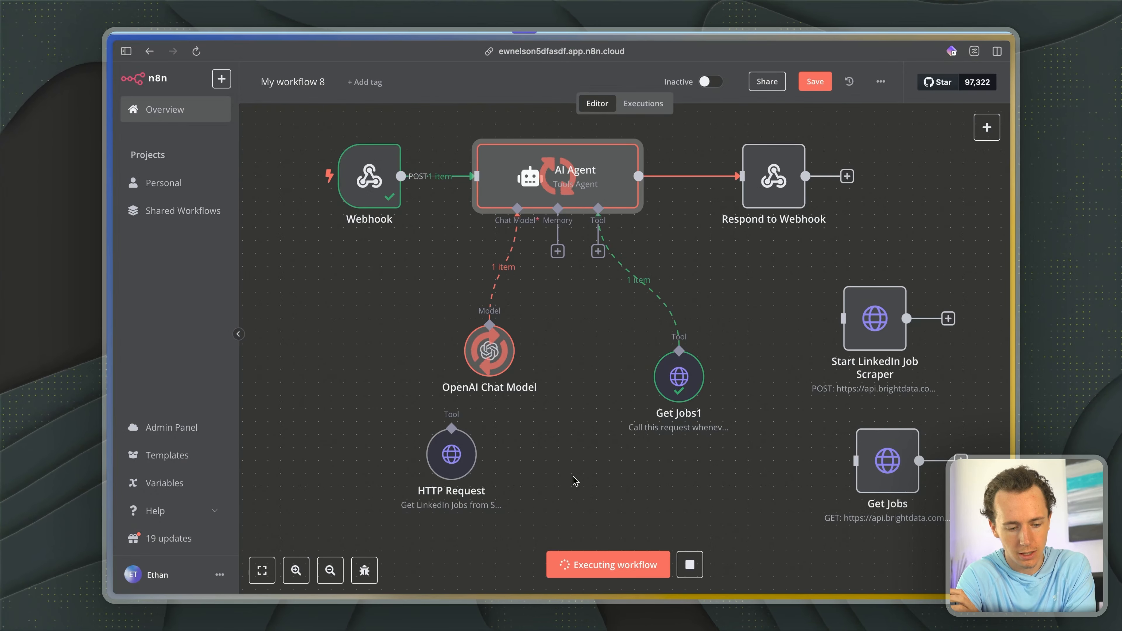
{"action": "key", "text": "ctrl+Tab"}
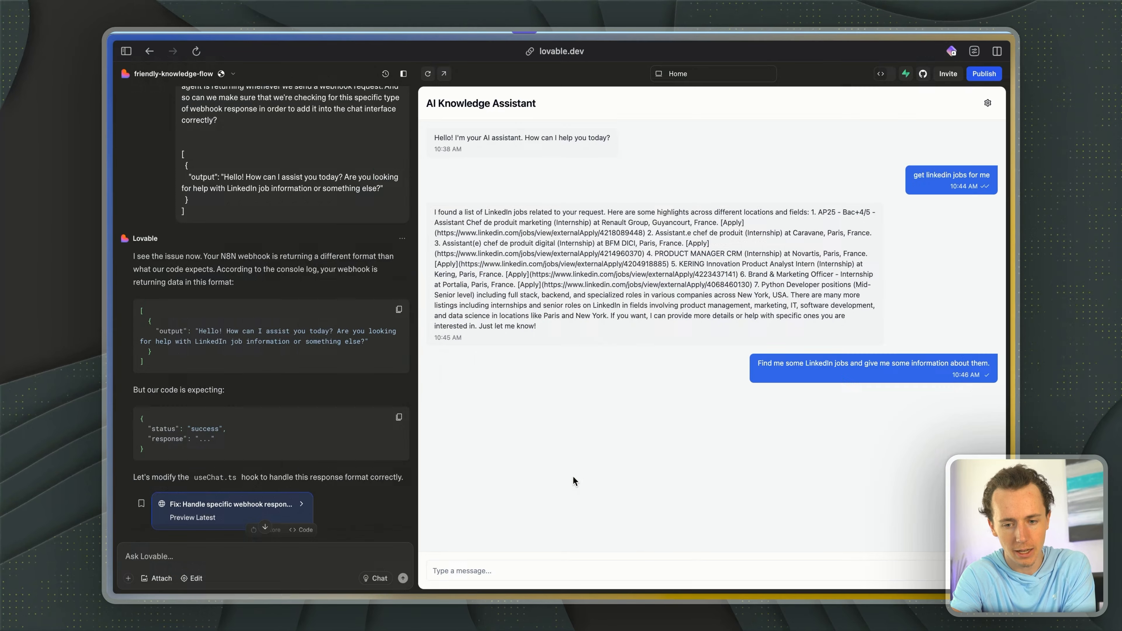
{"action": "key", "text": "ctrl+Tab"}
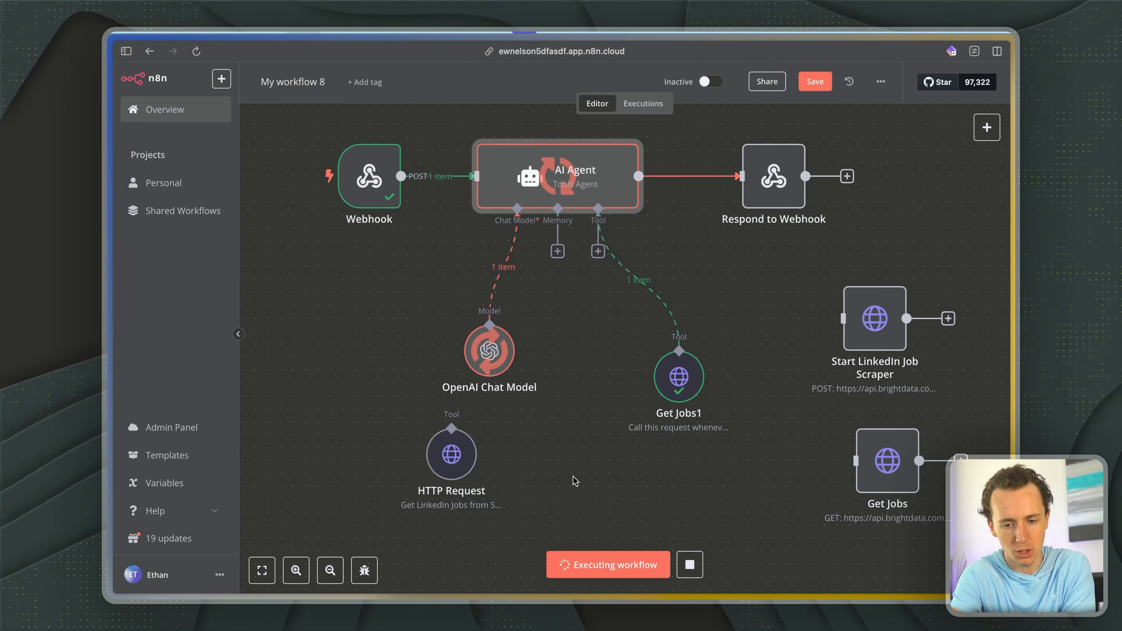
{"action": "key", "text": "ctrl+Tab"}
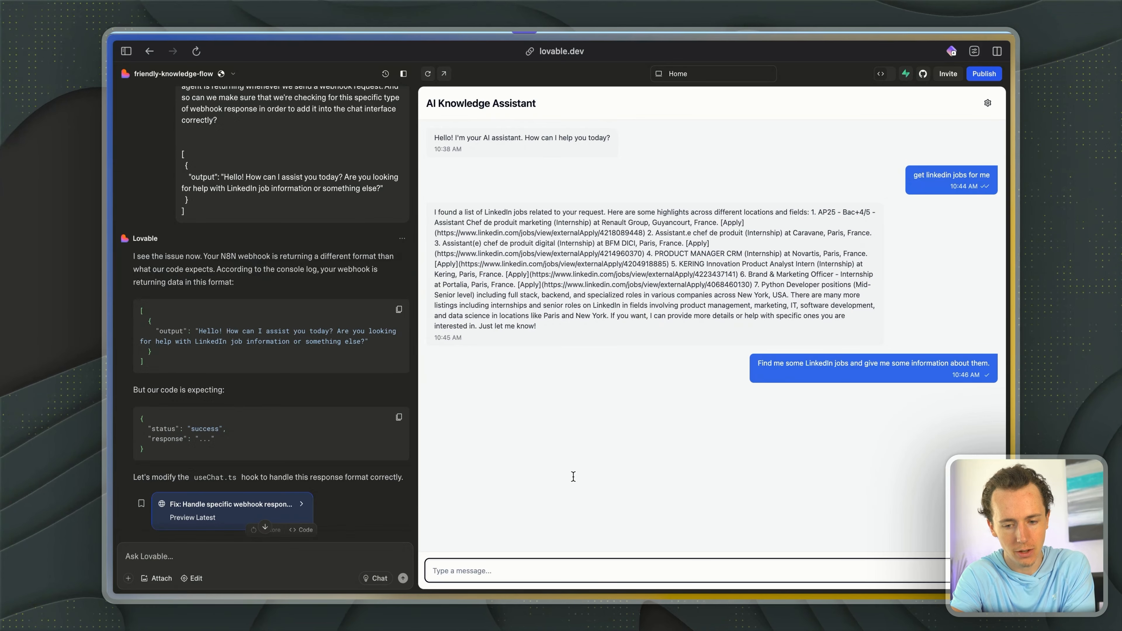
{"action": "key", "text": "ctrl+Tab"}
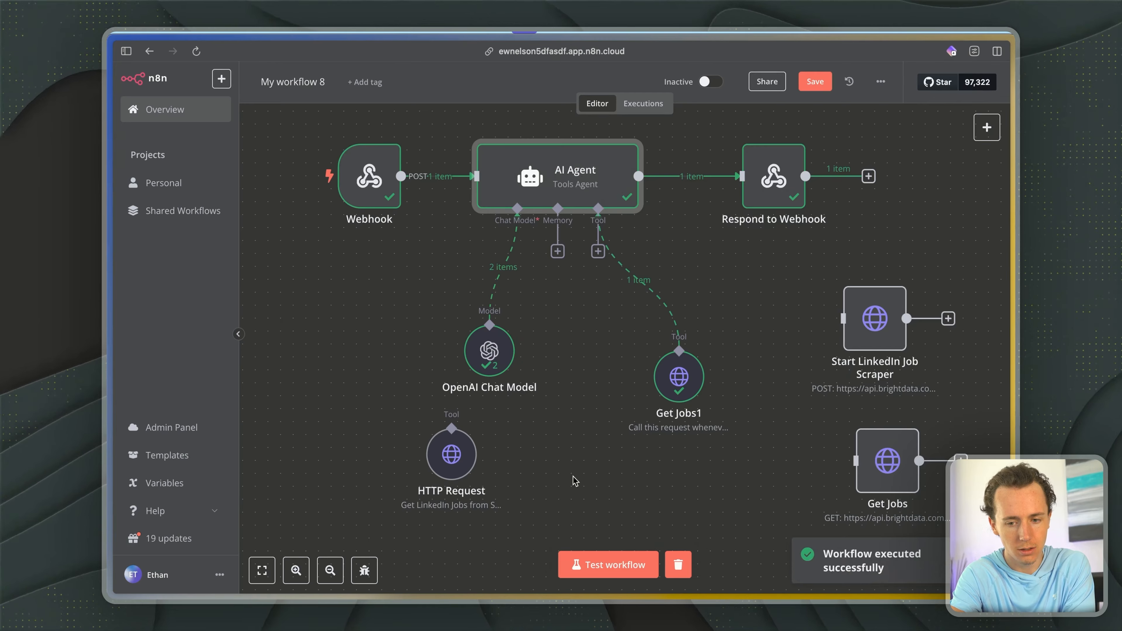
{"action": "key", "text": "ctrl+shift+Tab"}
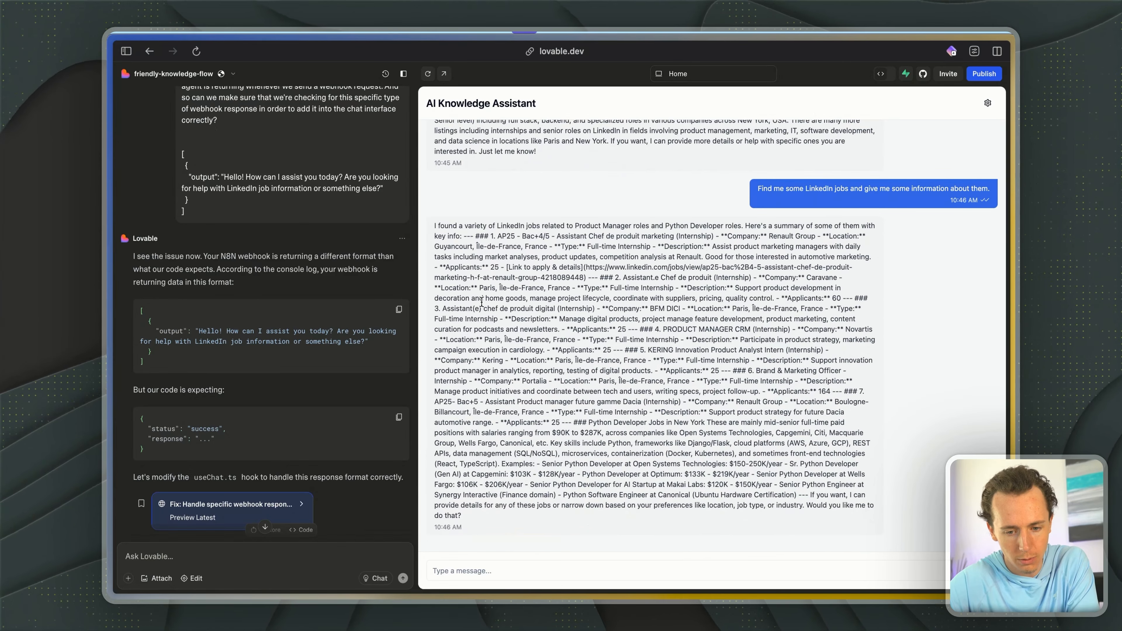
- Examine the formatting and job details in the assistant's reply about several LinkedIn jobs
{"action": "left_click_drag", "start_coordinate": [441, 225], "coordinate": [755, 506]}
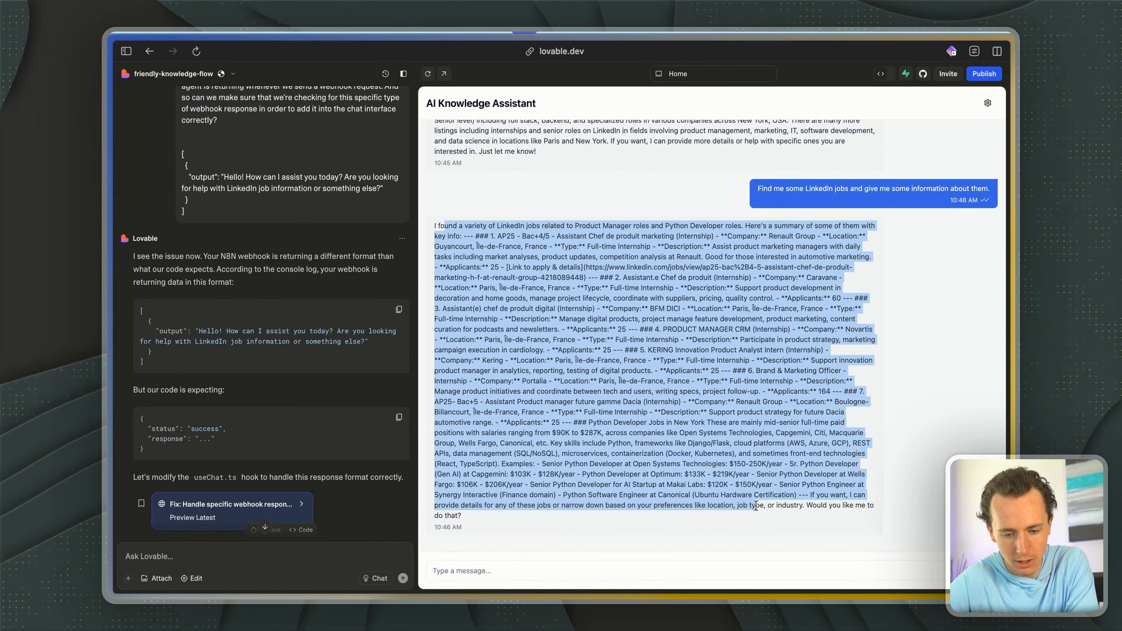
{"action": "left_click", "coordinate": [655, 396]}
{"action": "left_click_drag", "start_coordinate": [502, 236], "coordinate": [615, 319]}
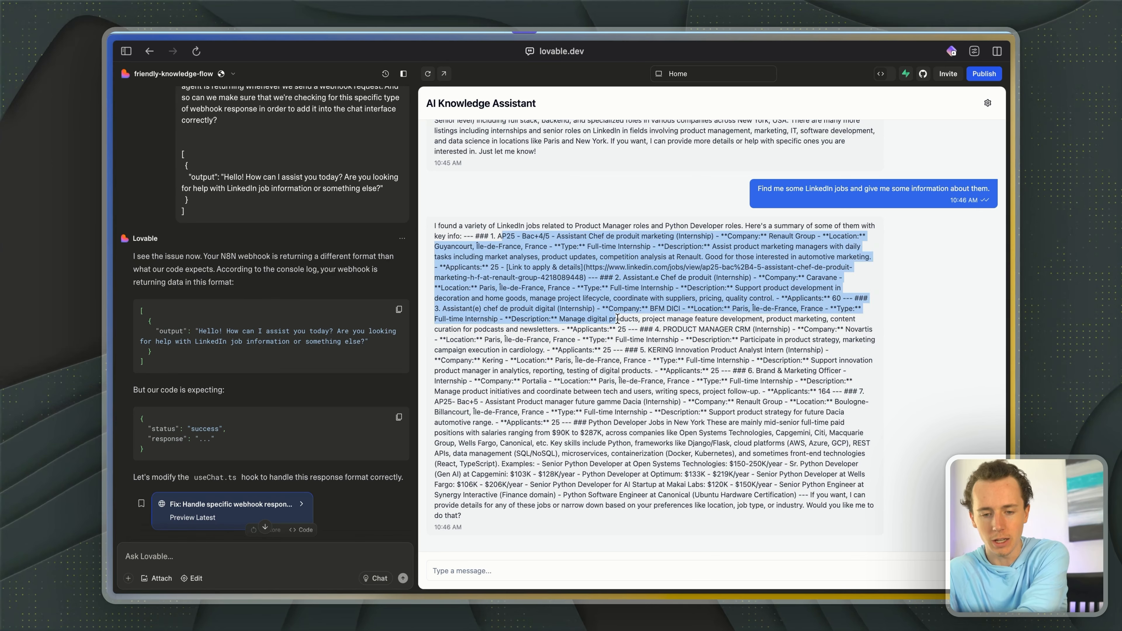
- Try to send the chat message "Find me just one LinkedIn job. I just want to see one LinkedIn job and information about it."
{"action": "left_click", "coordinate": [525, 571]}
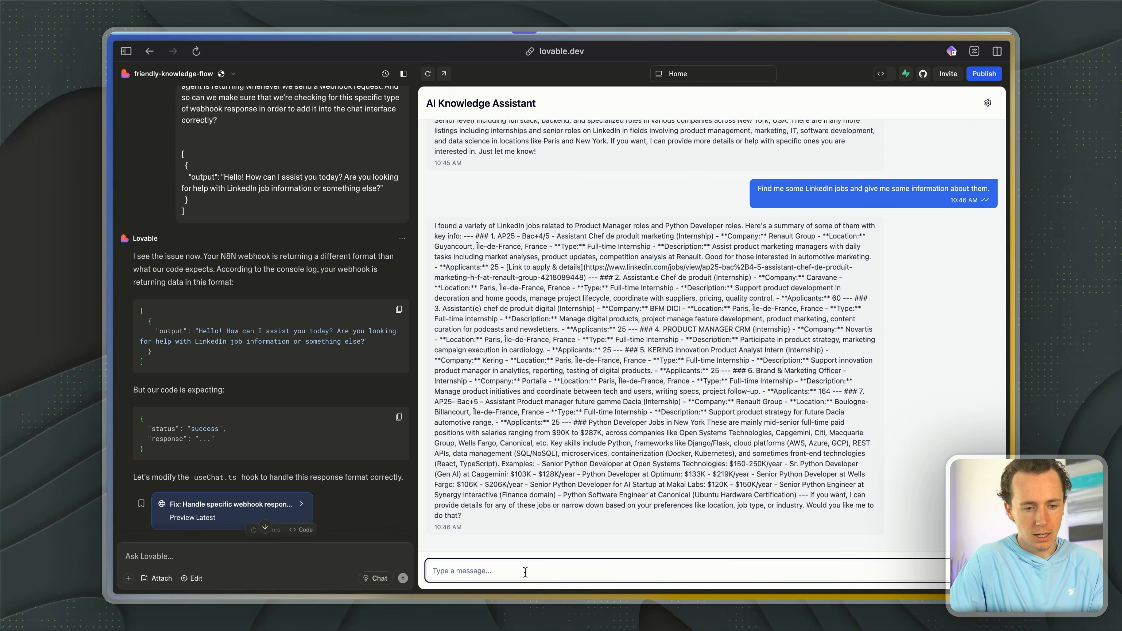
{"action": "key", "text": "alt+space"}
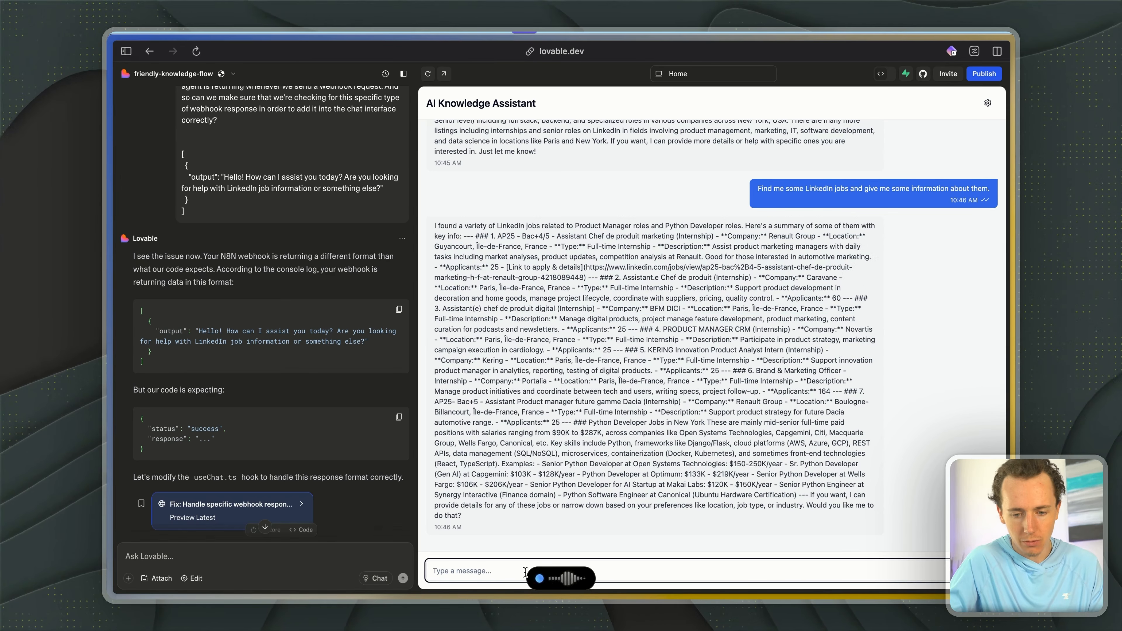
{"action": "key", "text": "alt+space"}
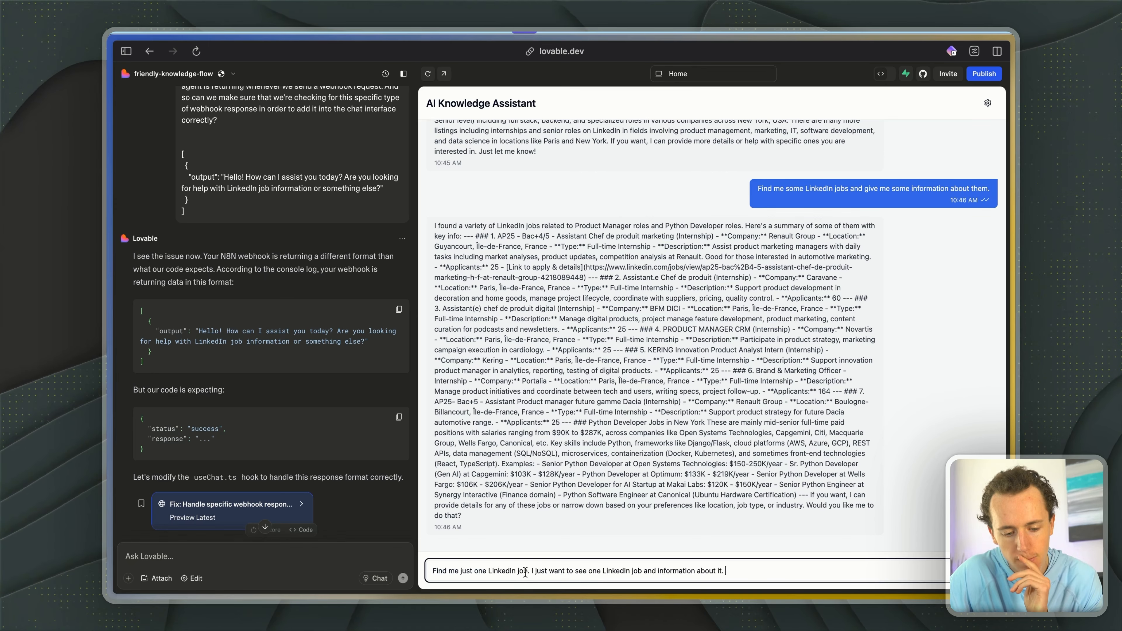
{"action": "key", "text": "Return"}
- Start a new test run of the n8n workflow and resend the single-job request in the Lovable chat
{"action": "key", "text": "ctrl+Tab"}
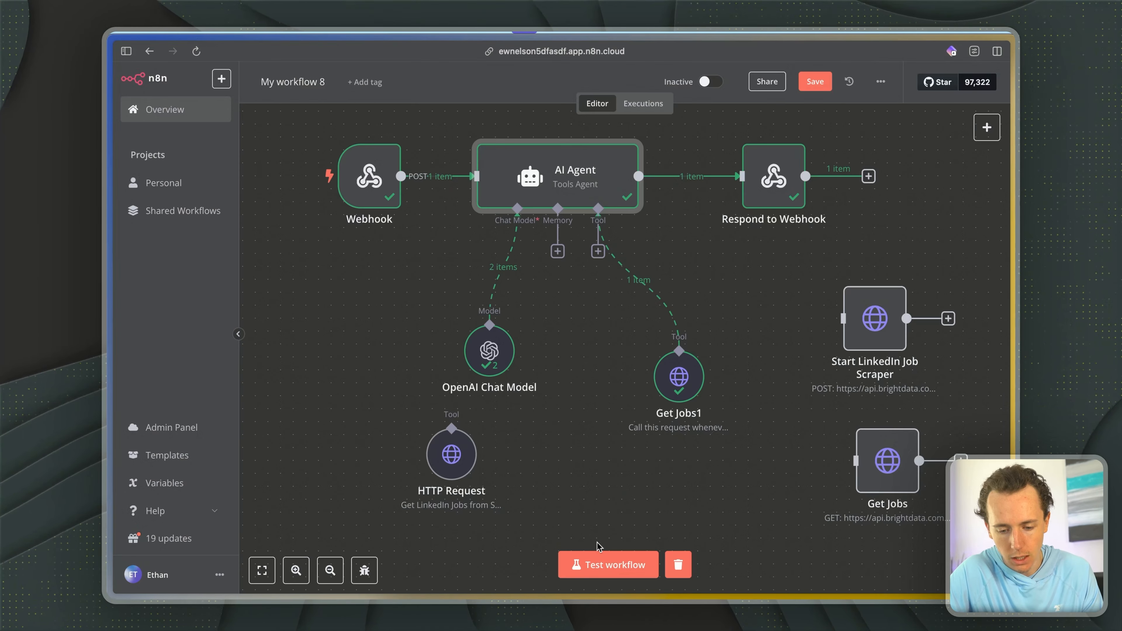
{"action": "left_click", "coordinate": [582, 560]}
{"action": "key", "text": "ctrl+Tab"}
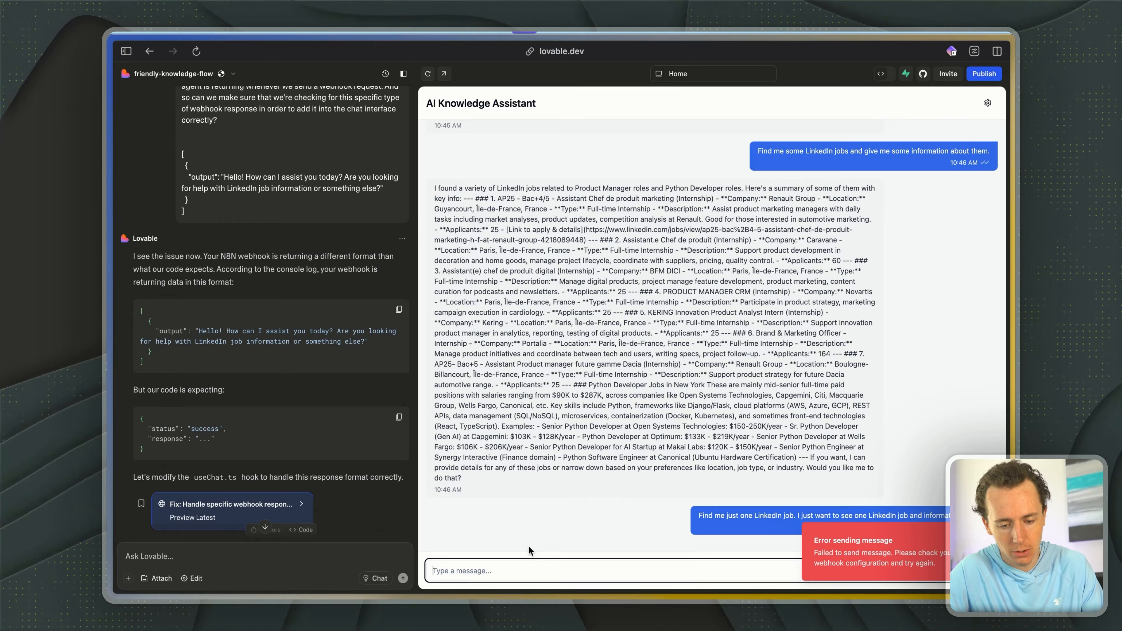
{"action": "left_click", "coordinate": [655, 561]}
{"action": "key", "text": "ctrl+v"}
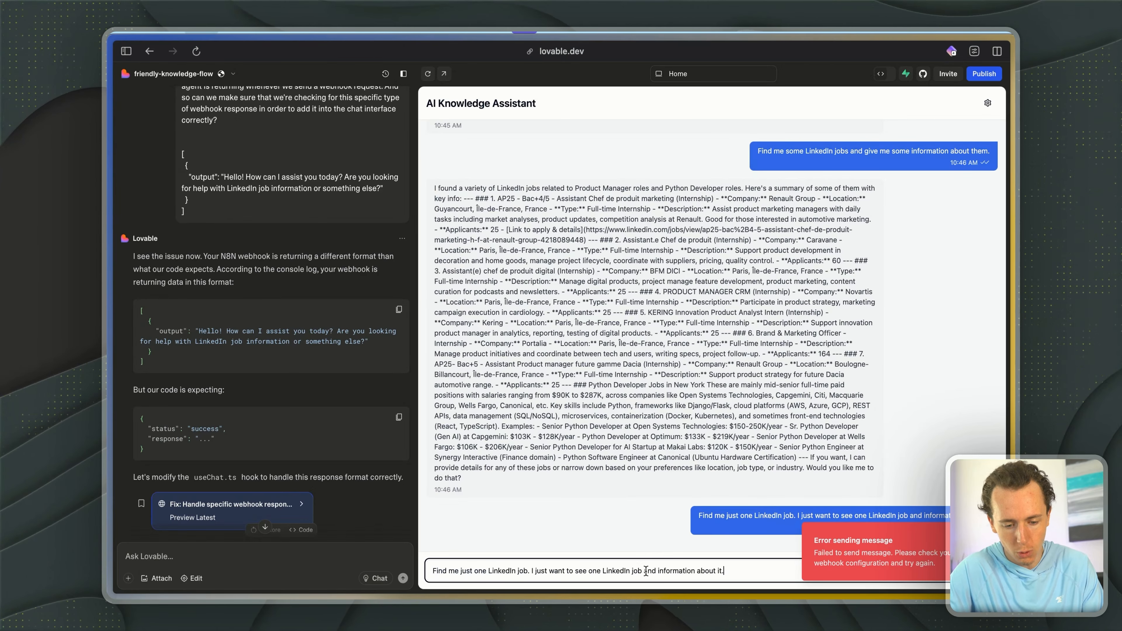
{"action": "key", "text": "Return"}
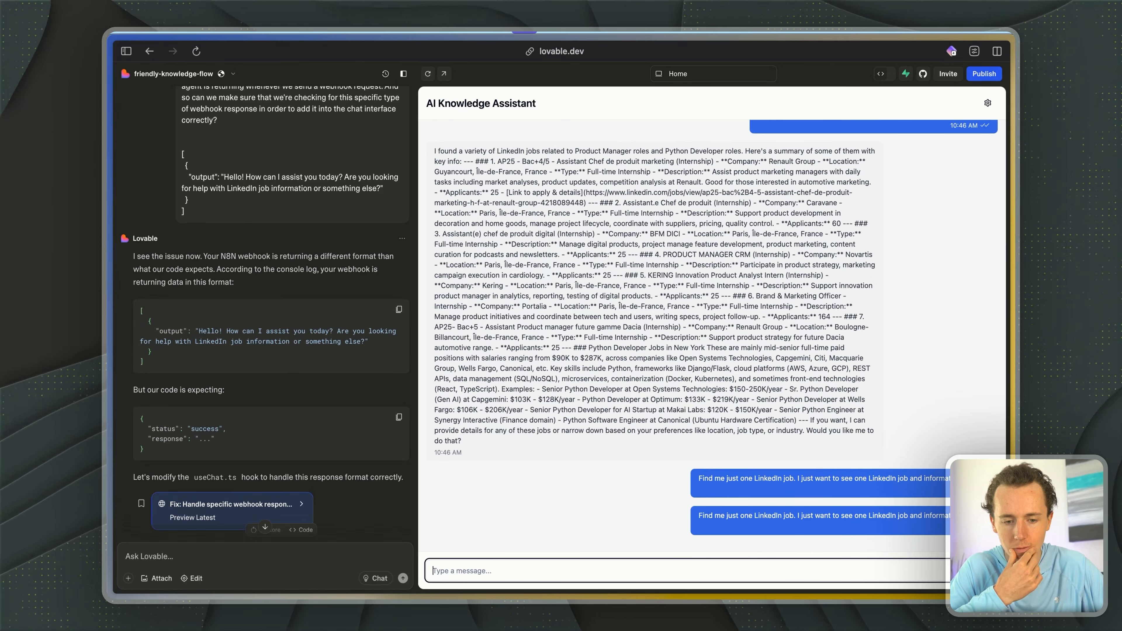
- Check the workflow run in n8n and examine the single job's details in the Lovable chat reply
{"action": "key", "text": "ctrl+Tab"}
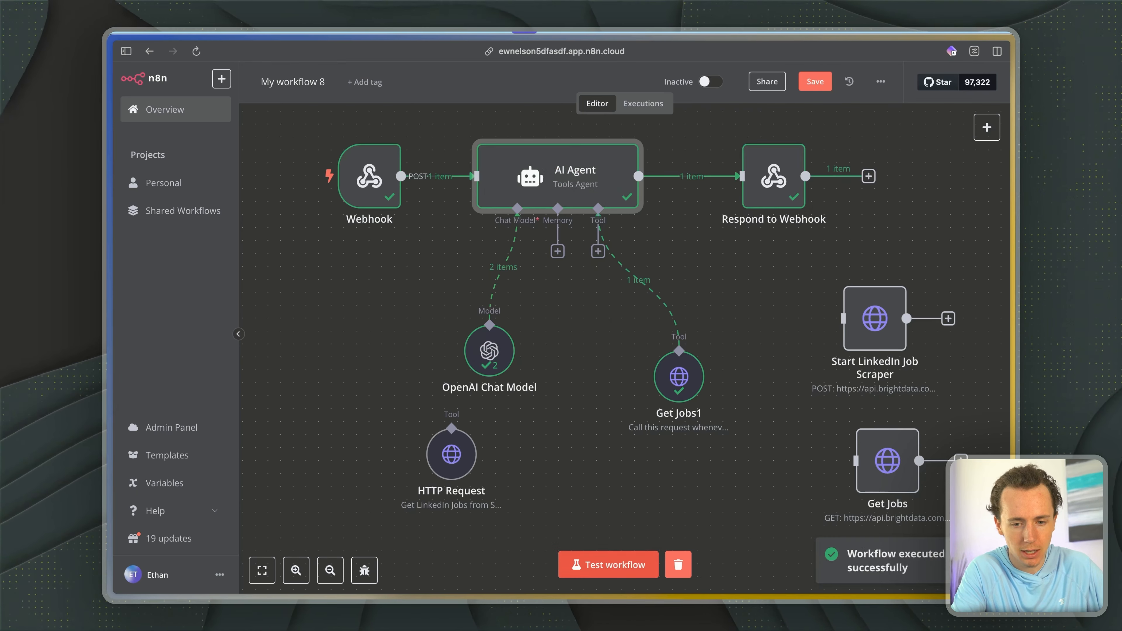
{"action": "key", "text": "ctrl+Tab"}
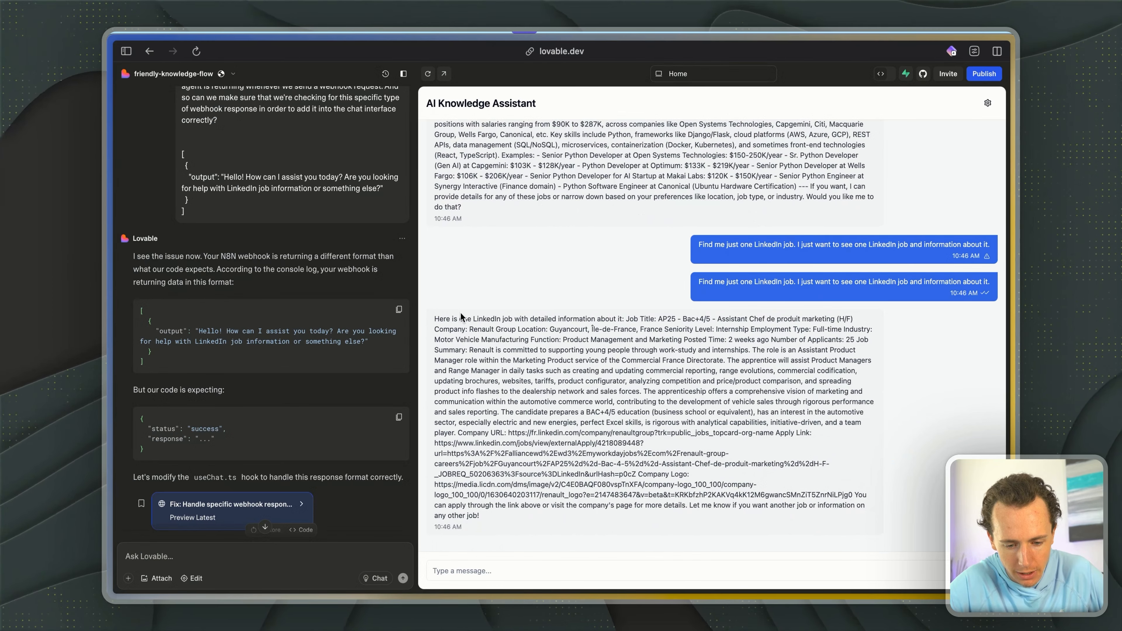
{"action": "left_click_drag", "start_coordinate": [454, 319], "coordinate": [636, 417]}
{"action": "left_click", "coordinate": [663, 441]}
- Open the AI Agent node in n8n and remove the paragraph about structured output from its system message
{"action": "key", "text": "ctrl+Tab"}
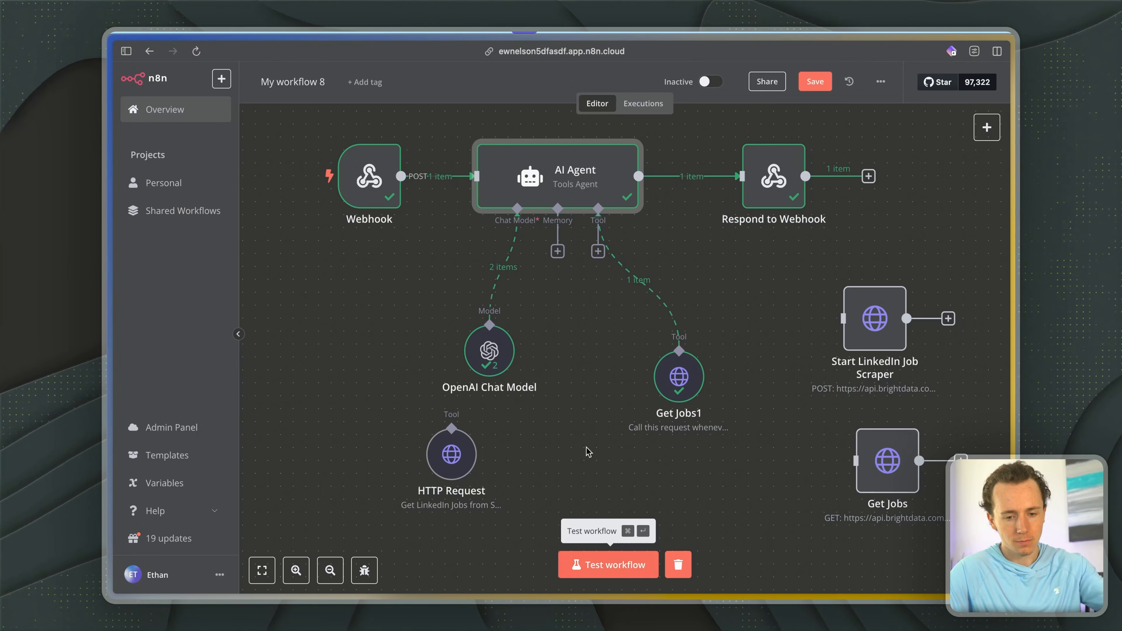
{"action": "double_click", "coordinate": [620, 159]}
{"action": "scroll", "coordinate": [552, 446], "scroll_direction": "down", "scroll_amount": 5}
{"action": "left_click", "coordinate": [552, 446]}
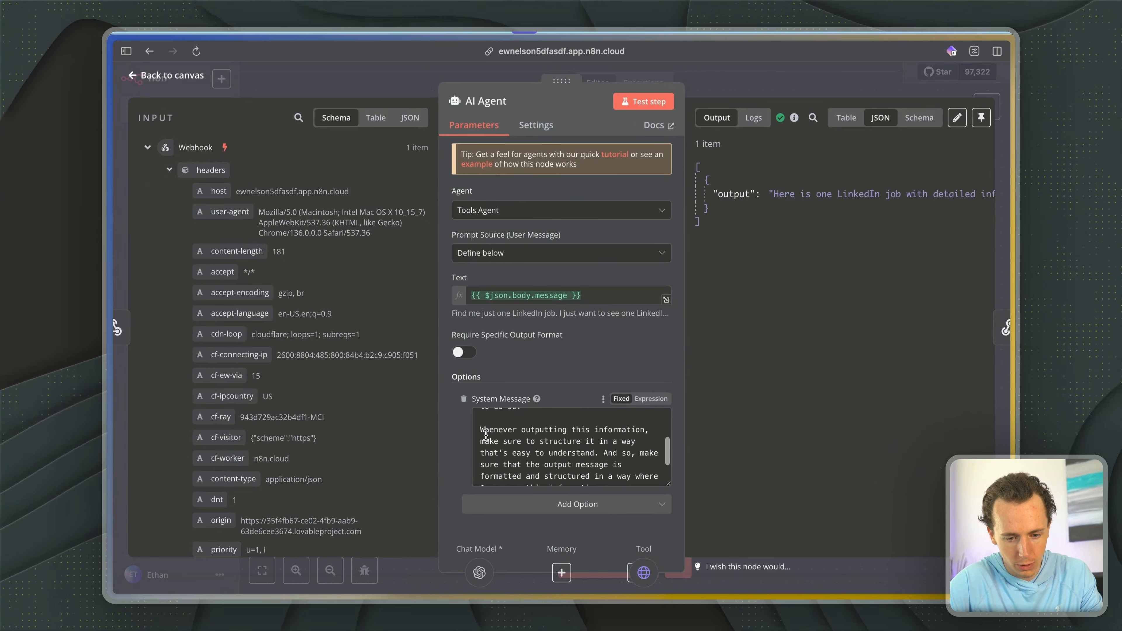
{"action": "key", "text": "ctrl+a"}
{"action": "key", "text": "ctrl+v"}
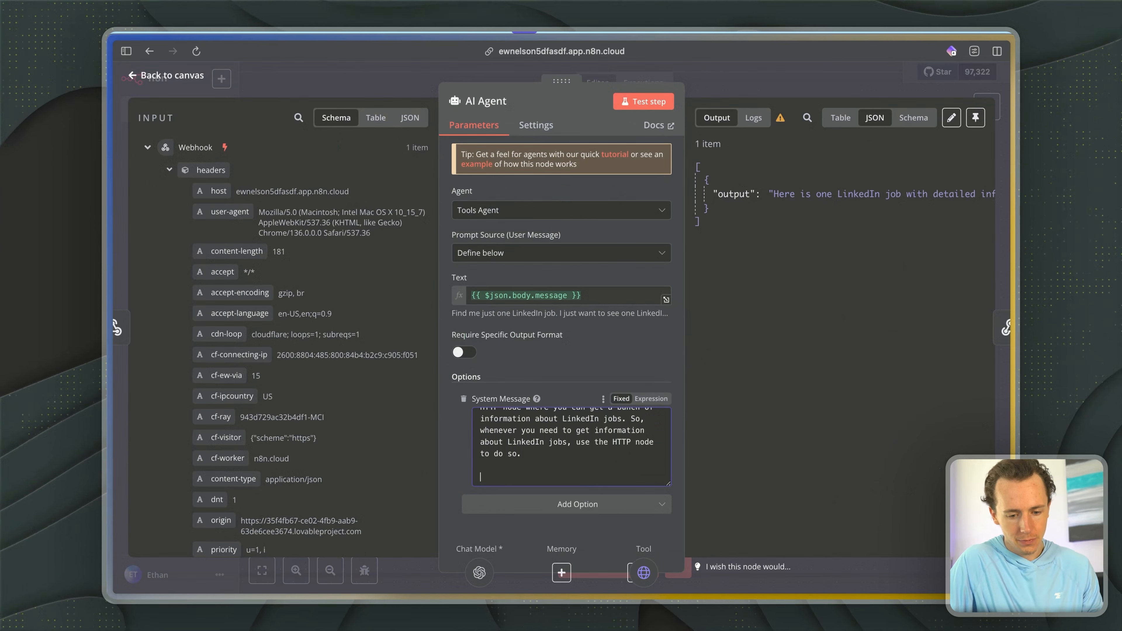
- Add an "Output format:" section containing "[]" to the end of the system message and close the AI Agent node
{"action": "type", "text": "Output "}
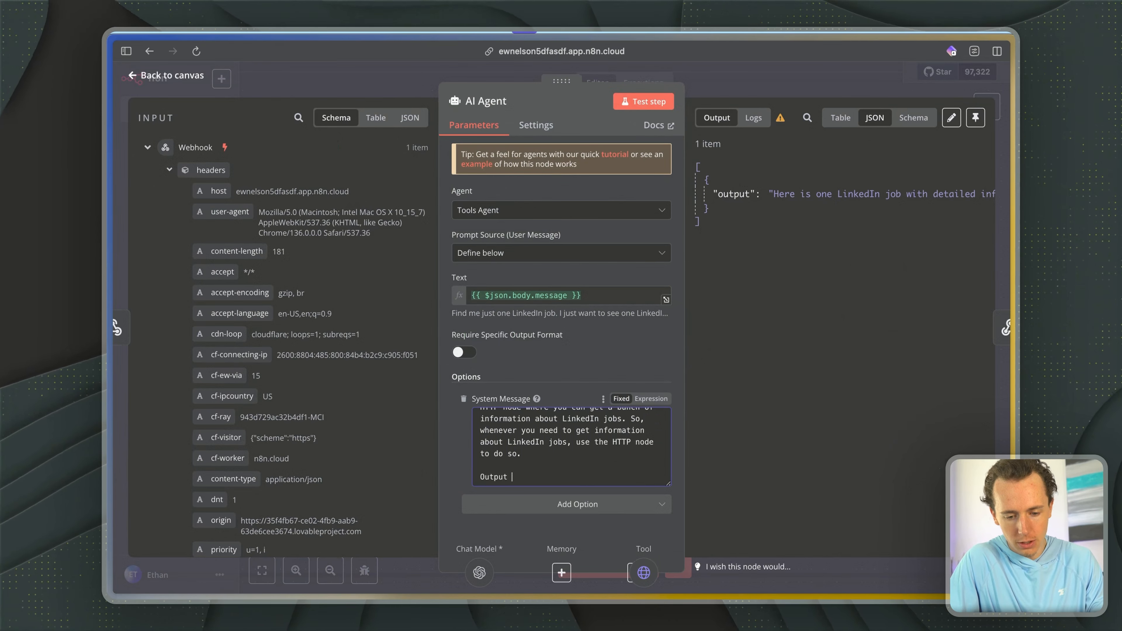
{"action": "type", "text": "format:"}
{"action": "key", "text": "Return"}
{"action": "key", "text": "Return"}
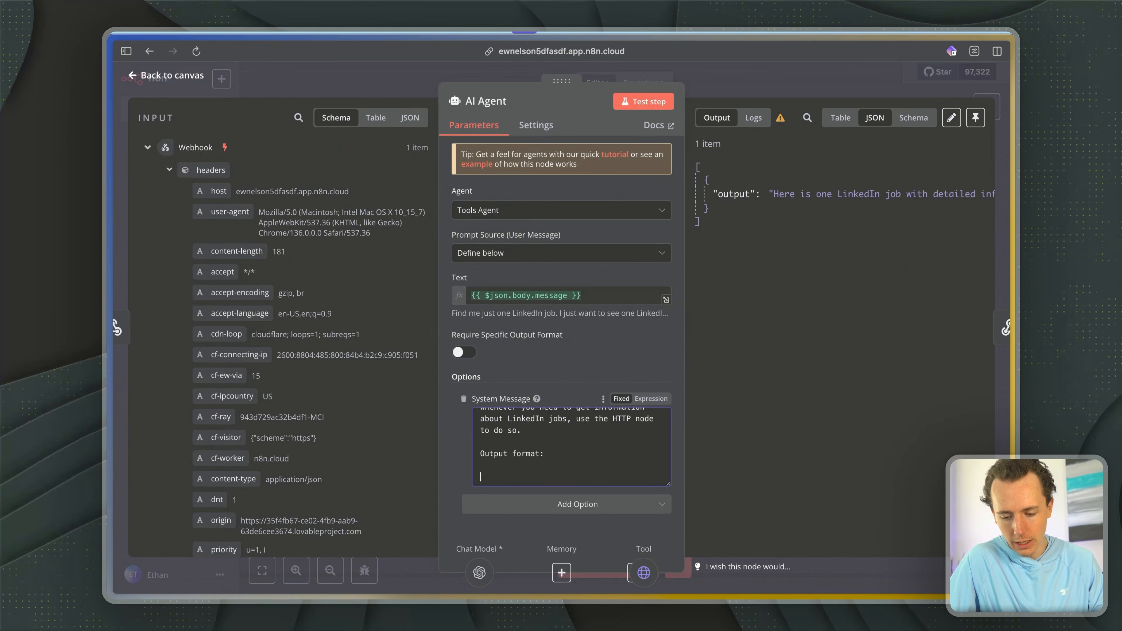
{"action": "key", "text": "alt+space"}
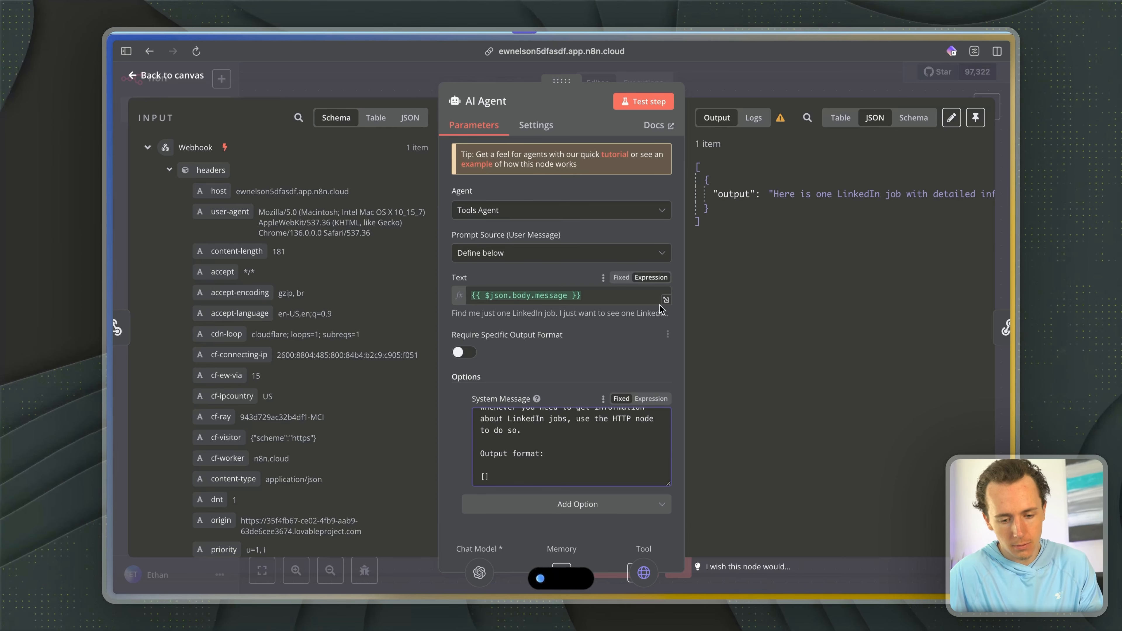
{"action": "left_click", "coordinate": [801, 89]}
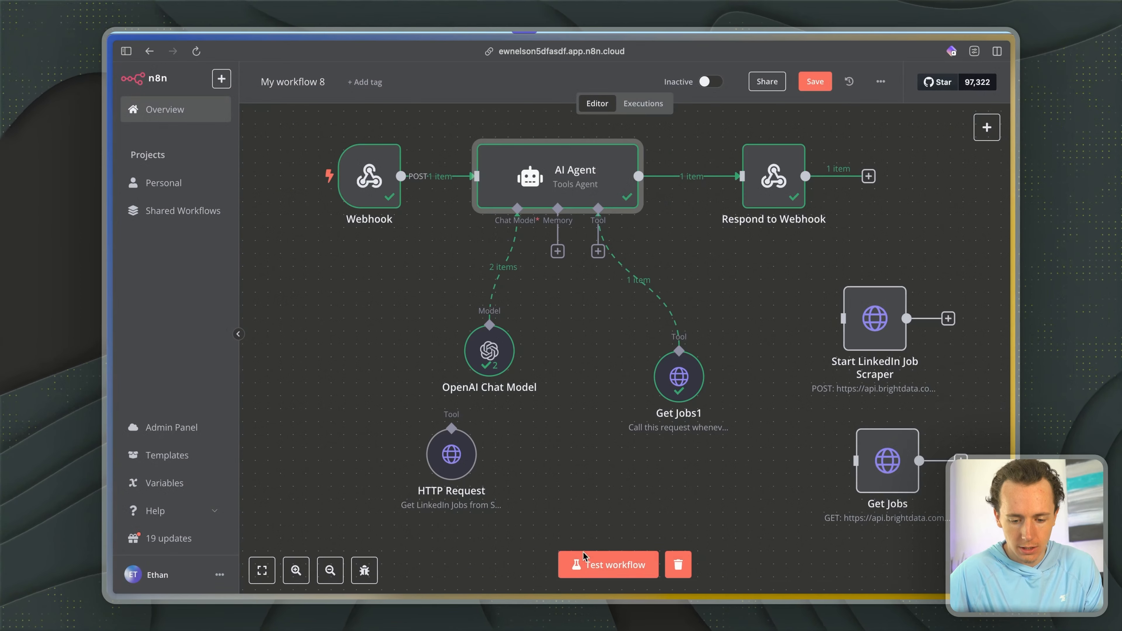
- Test the workflow with the new output format by copying the earlier single-job request and sending it again in the Lovable chat
{"action": "left_click", "coordinate": [582, 567]}
{"action": "key", "text": "ctrl+Tab"}
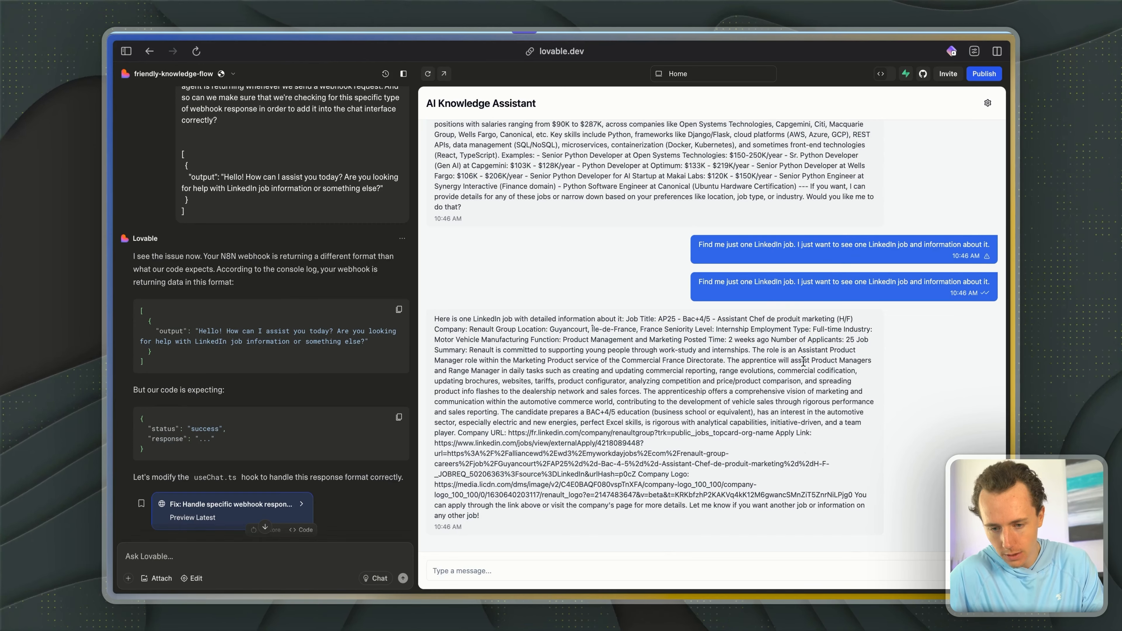
{"action": "triple_click", "coordinate": [765, 283]}
{"action": "key", "text": "super+c"}
{"action": "left_click", "coordinate": [709, 570]}
{"action": "key", "text": "super+v"}
{"action": "key", "text": "Return"}
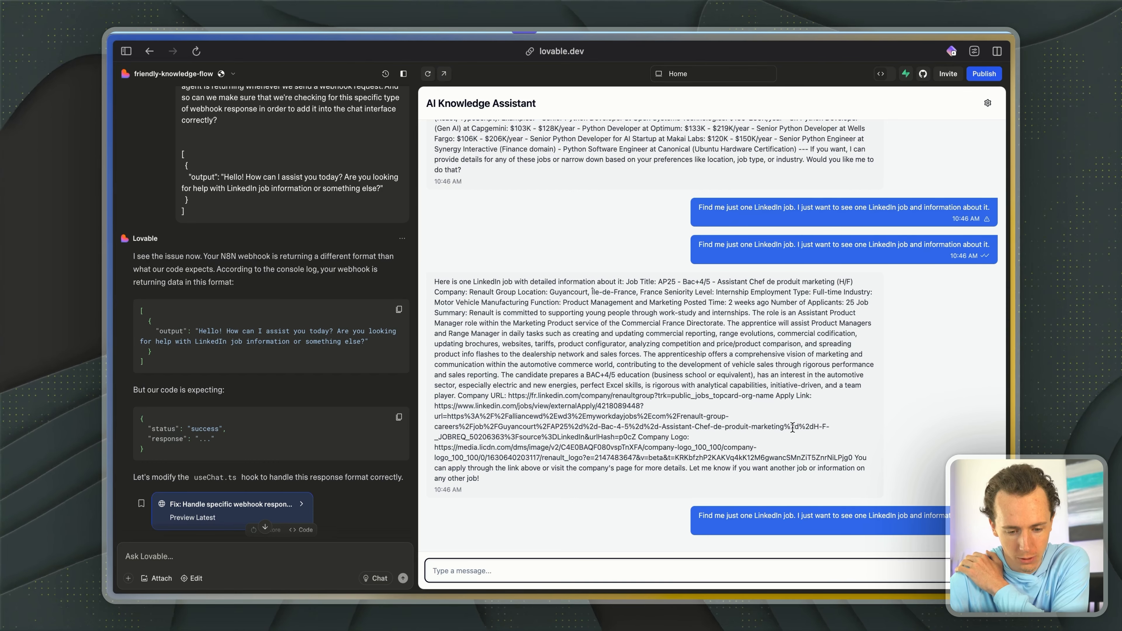
- Check the execution in n8n and examine the job description and apply links in the new chat reply
{"action": "key", "text": "ctrl+Tab"}
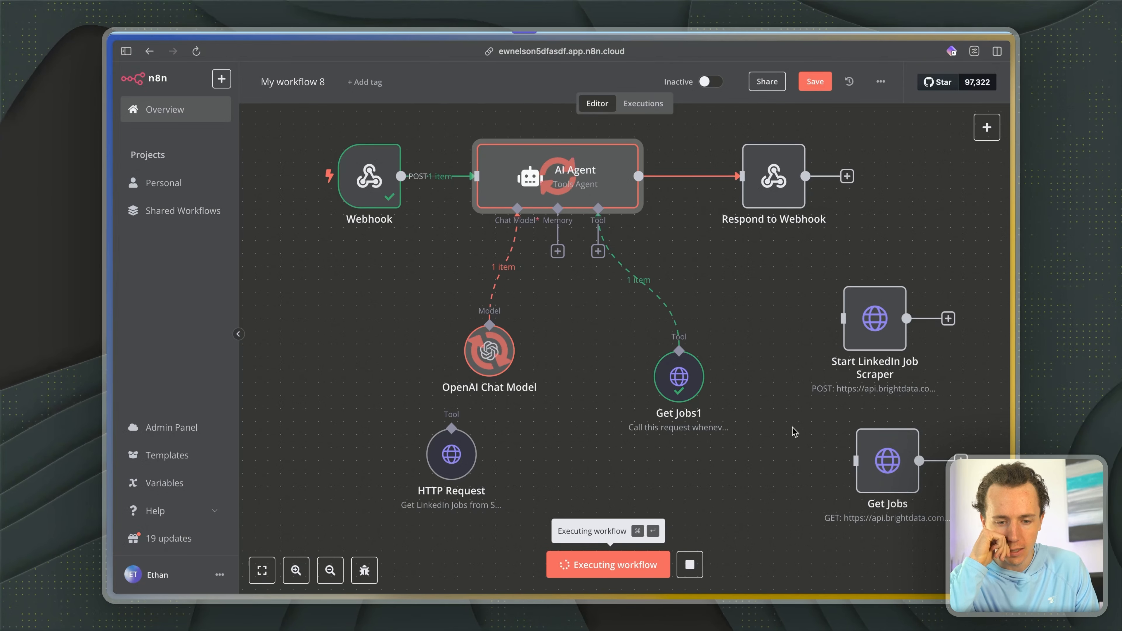
{"action": "key", "text": "ctrl+Tab"}
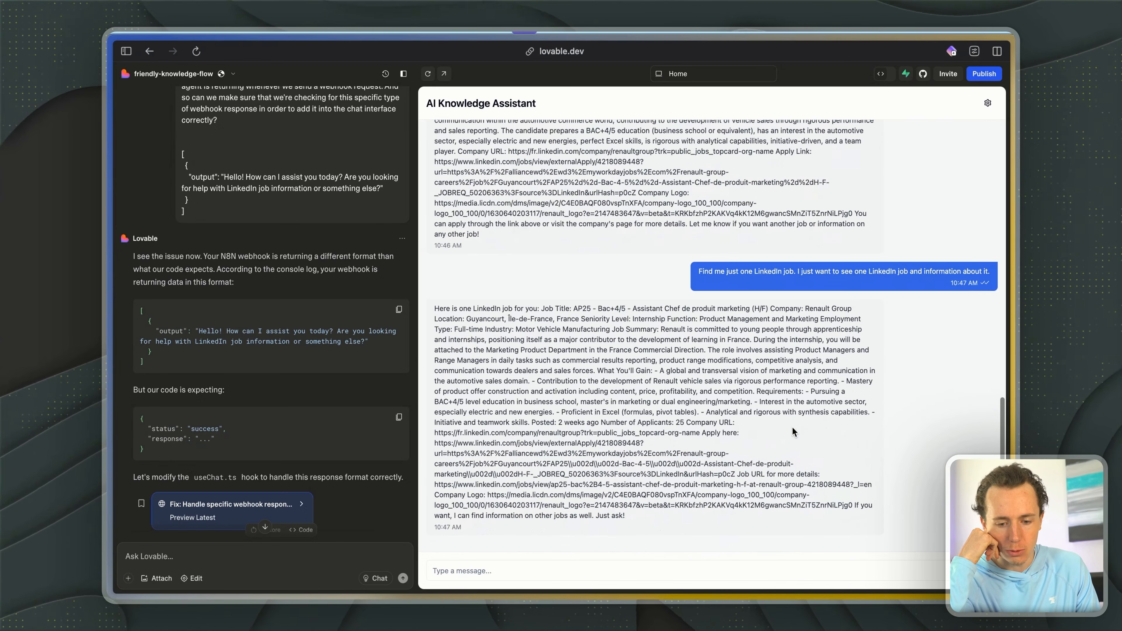
{"action": "left_click_drag", "start_coordinate": [545, 340], "coordinate": [714, 402]}
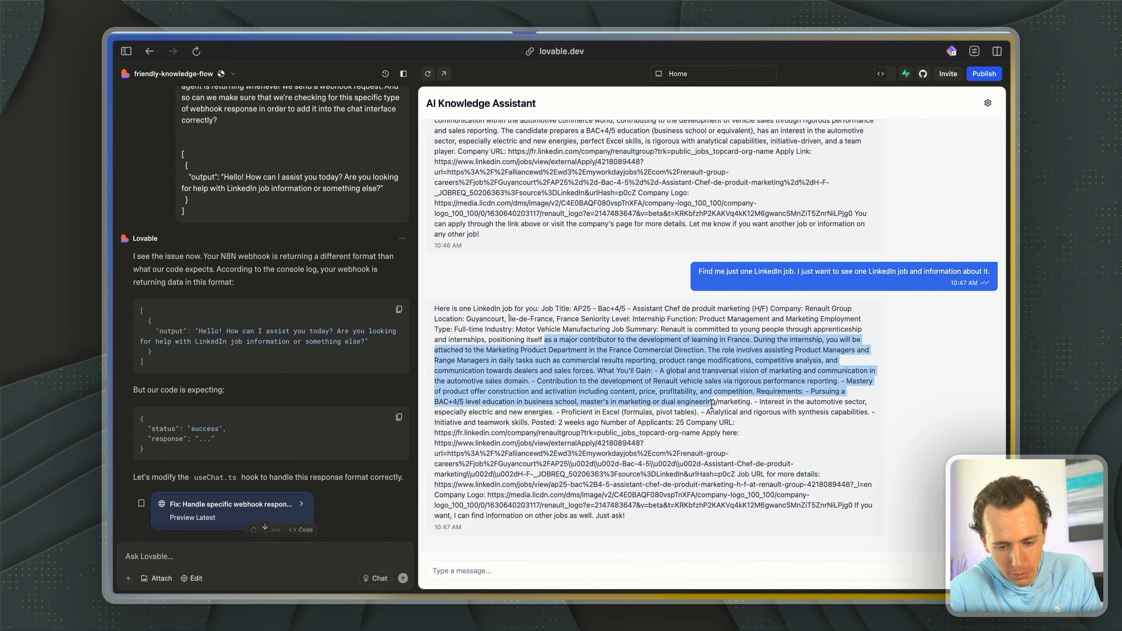
{"action": "left_click", "coordinate": [545, 413]}
{"action": "left_click_drag", "start_coordinate": [434, 430], "coordinate": [669, 481]}
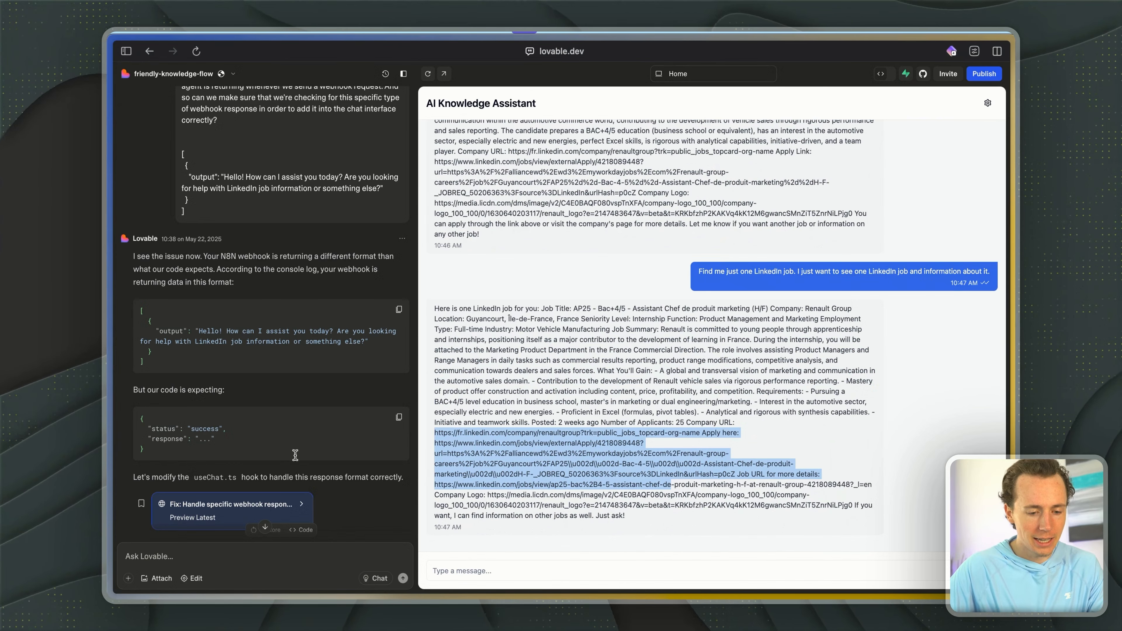
- Ask Lovable to rebuild the app as a LinkedIn job assistant using resume and job experience, with job finding, cover letters and automatic applying
{"action": "scroll", "coordinate": [325, 427], "scroll_direction": "down", "scroll_amount": 5}
{"action": "left_click", "coordinate": [189, 556]}
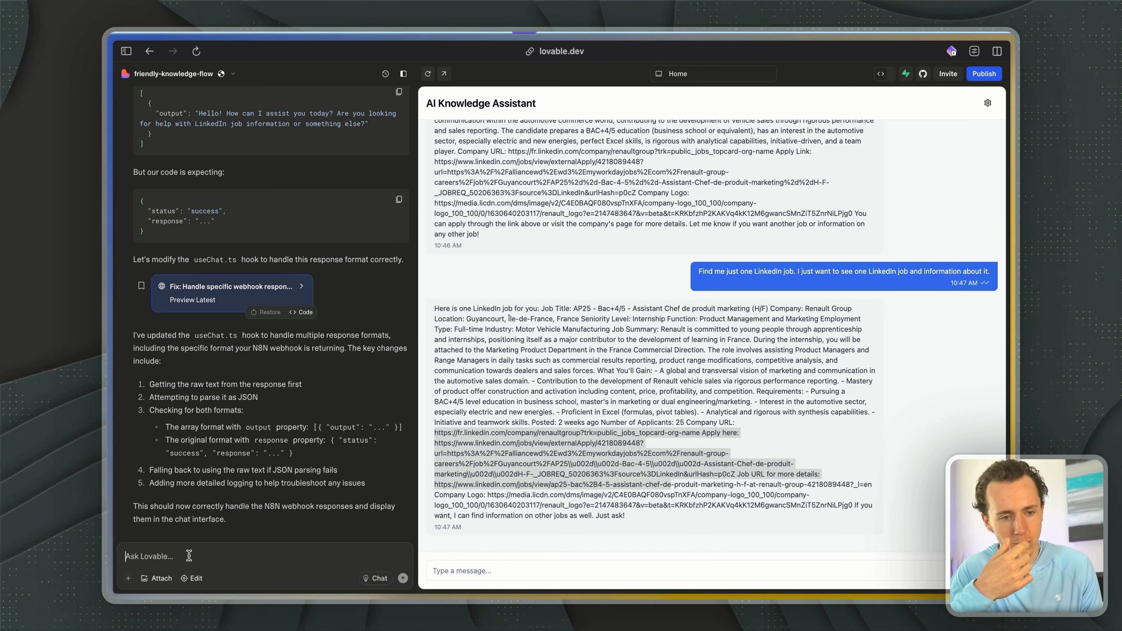
{"action": "key", "text": "alt+space"}
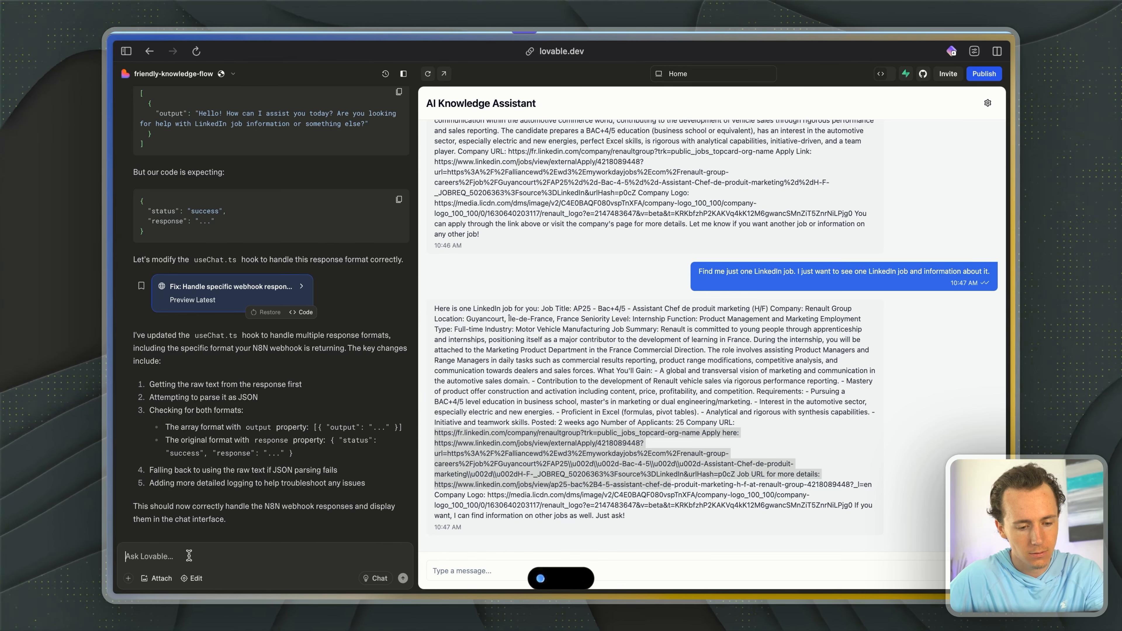
{"action": "key", "text": "Return"}
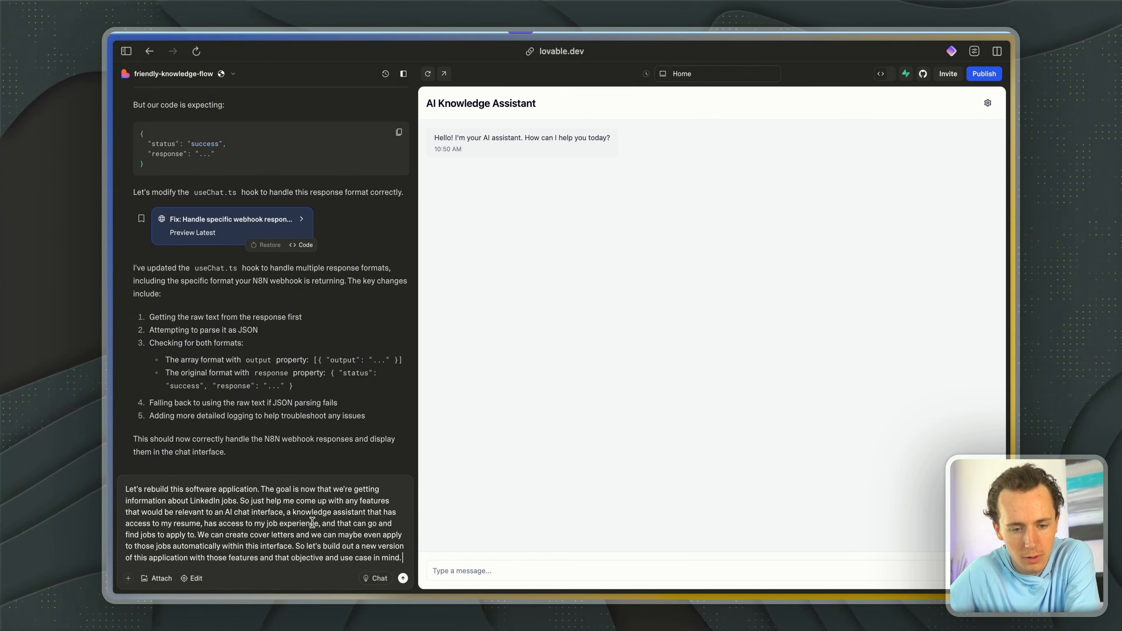
{"action": "key", "text": "Return"}
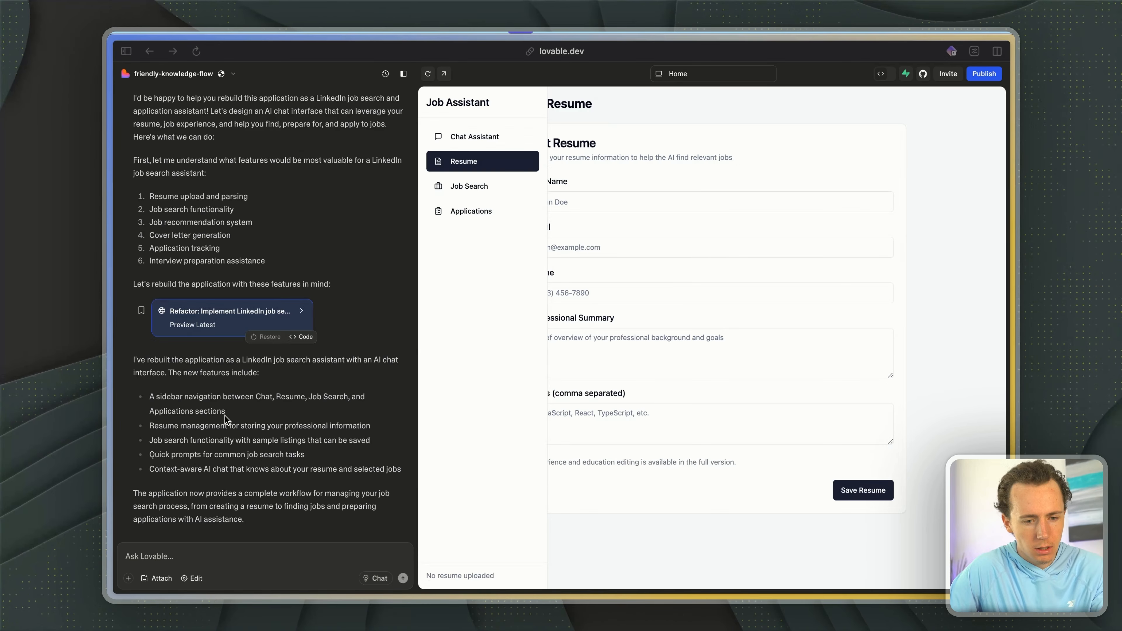
- Review Lovable's summary of the rebuild, then open the app preview in its own tab and examine the Resume page
{"action": "scroll", "coordinate": [308, 165], "scroll_direction": "up", "scroll_amount": 1}
{"action": "scroll", "coordinate": [308, 165], "scroll_direction": "up", "scroll_amount": 2}
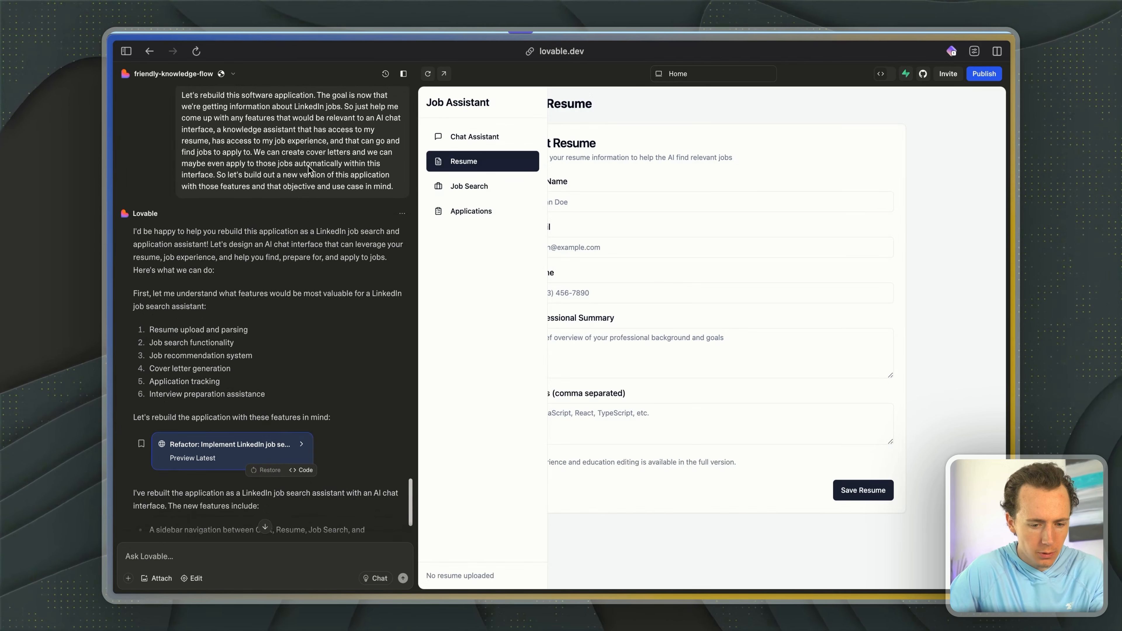
{"action": "scroll", "coordinate": [258, 357], "scroll_direction": "down", "scroll_amount": 1}
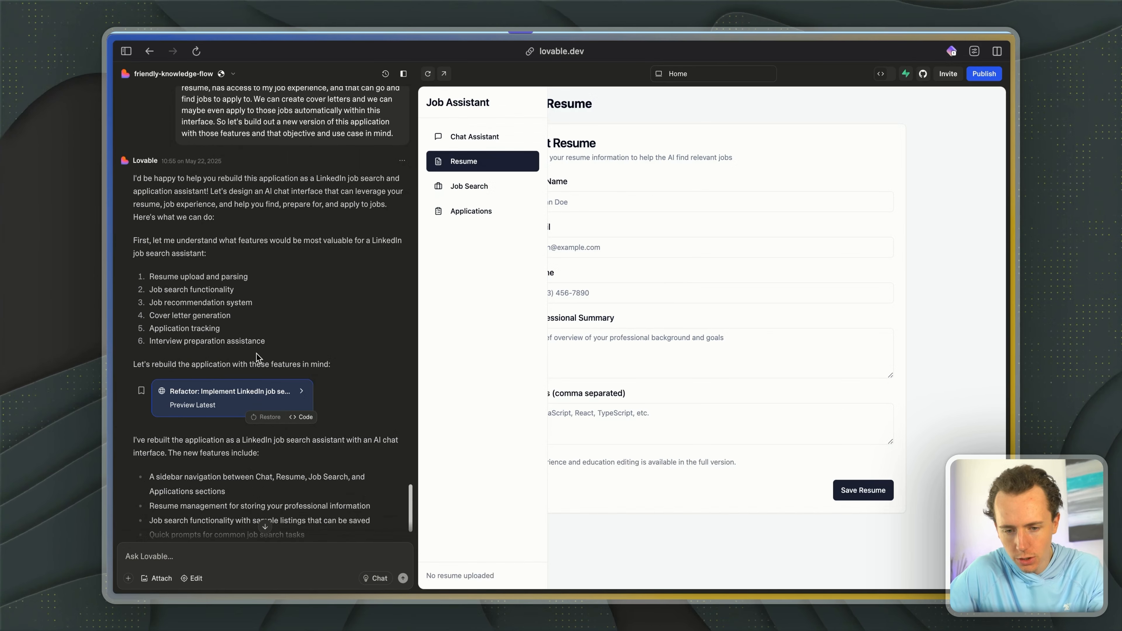
{"action": "left_click", "coordinate": [443, 74]}
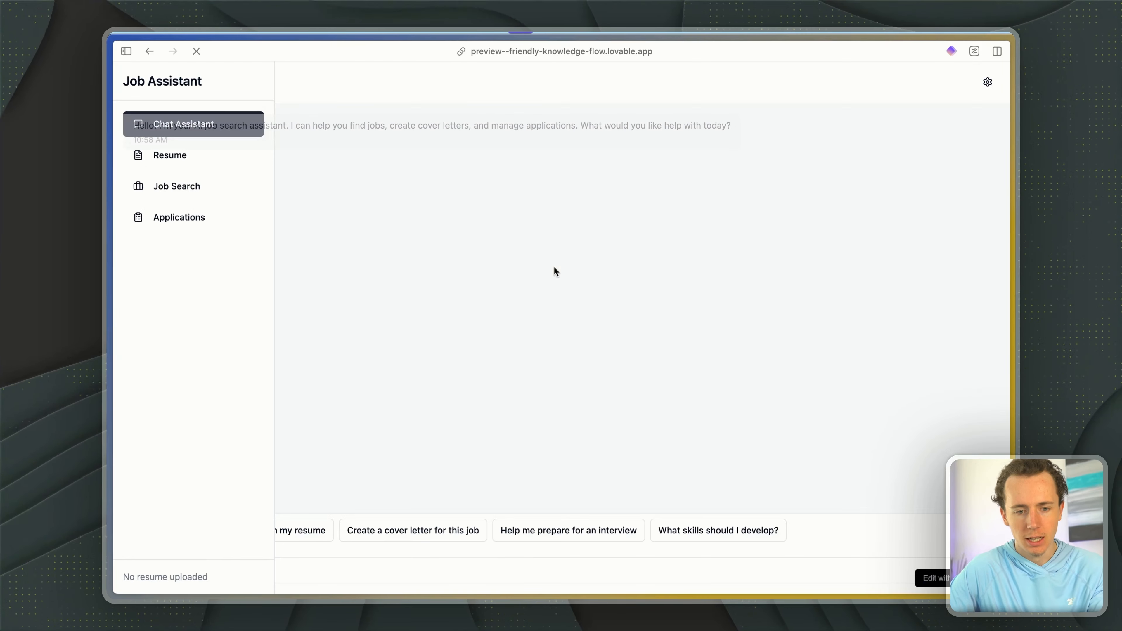
{"action": "left_click", "coordinate": [159, 168]}
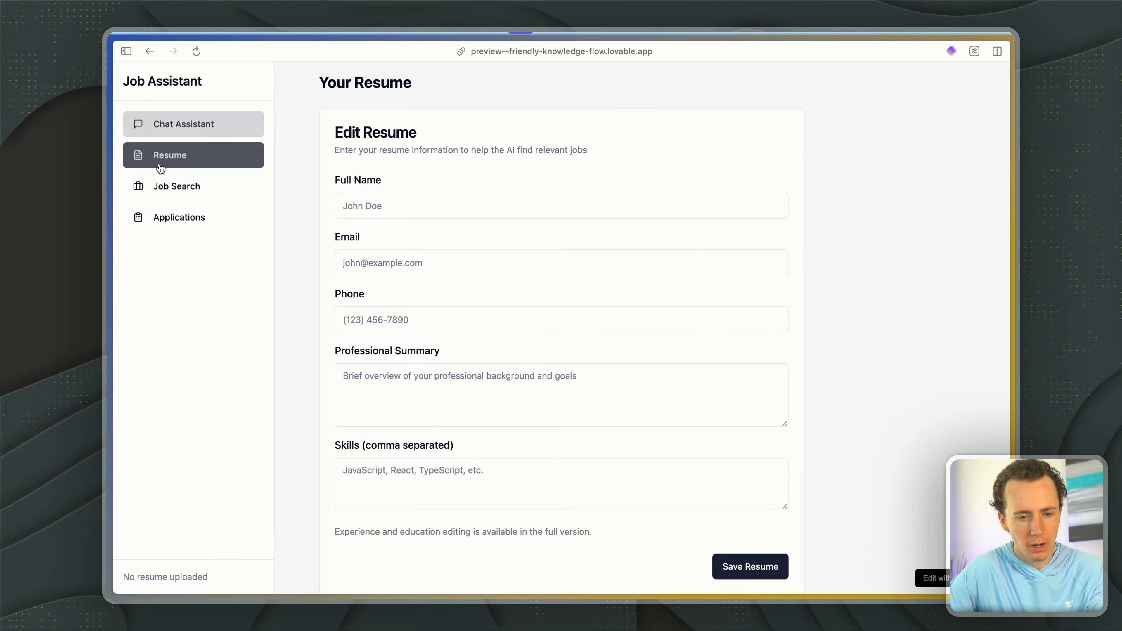
{"action": "scroll", "coordinate": [464, 233], "scroll_direction": "down", "scroll_amount": 1}
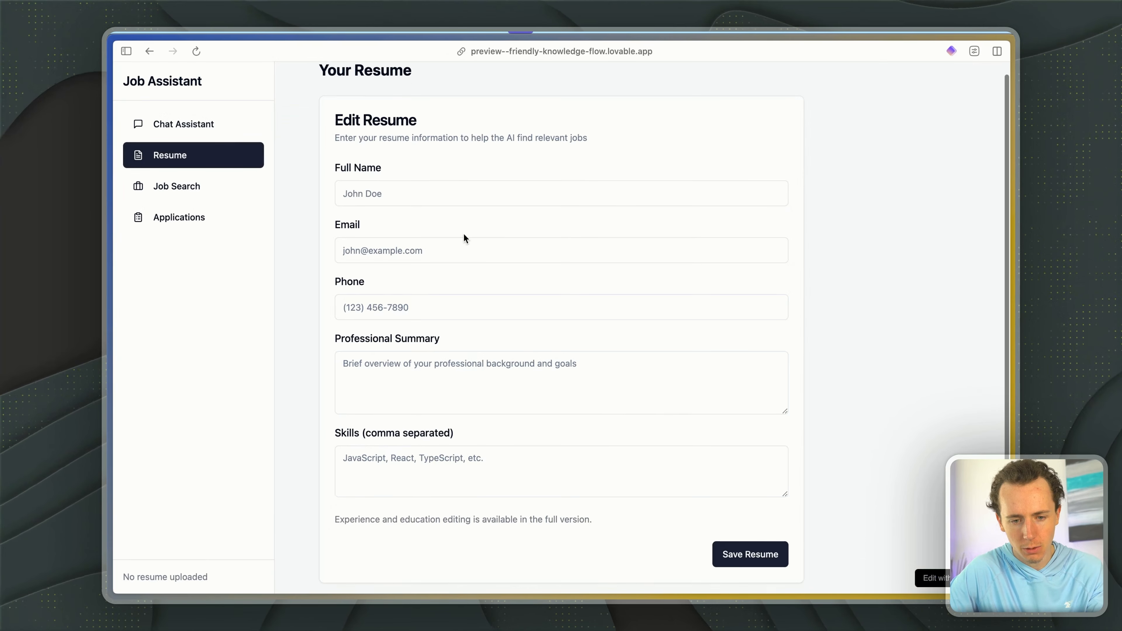
- Examine the Job Search listings and the Chat Assistant page in the preview, then return to the Lovable editor
{"action": "left_click", "coordinate": [193, 217]}
{"action": "left_click", "coordinate": [179, 194]}
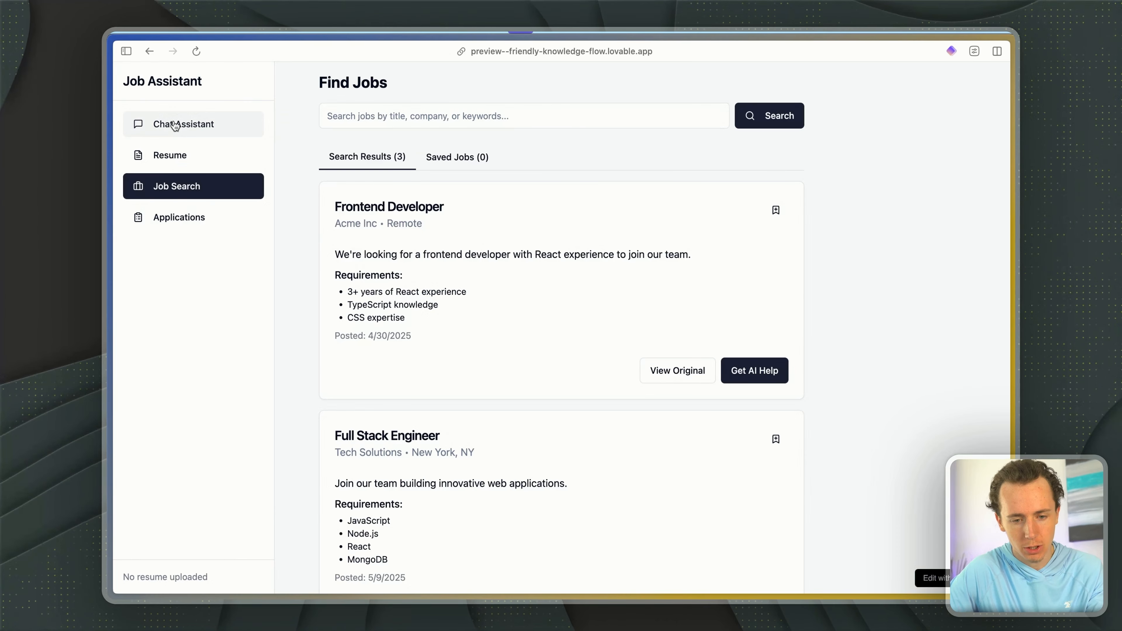
{"action": "scroll", "coordinate": [431, 229], "scroll_direction": "down", "scroll_amount": 7}
{"action": "scroll", "coordinate": [431, 229], "scroll_direction": "up", "scroll_amount": 7}
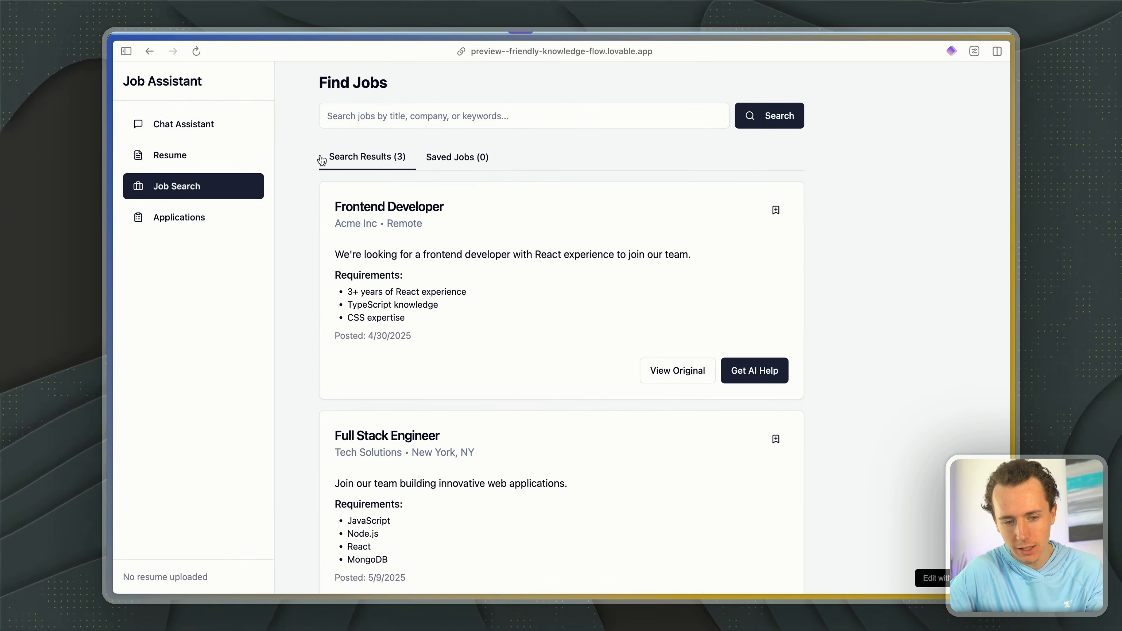
{"action": "scroll", "coordinate": [514, 265], "scroll_direction": "down", "scroll_amount": 2}
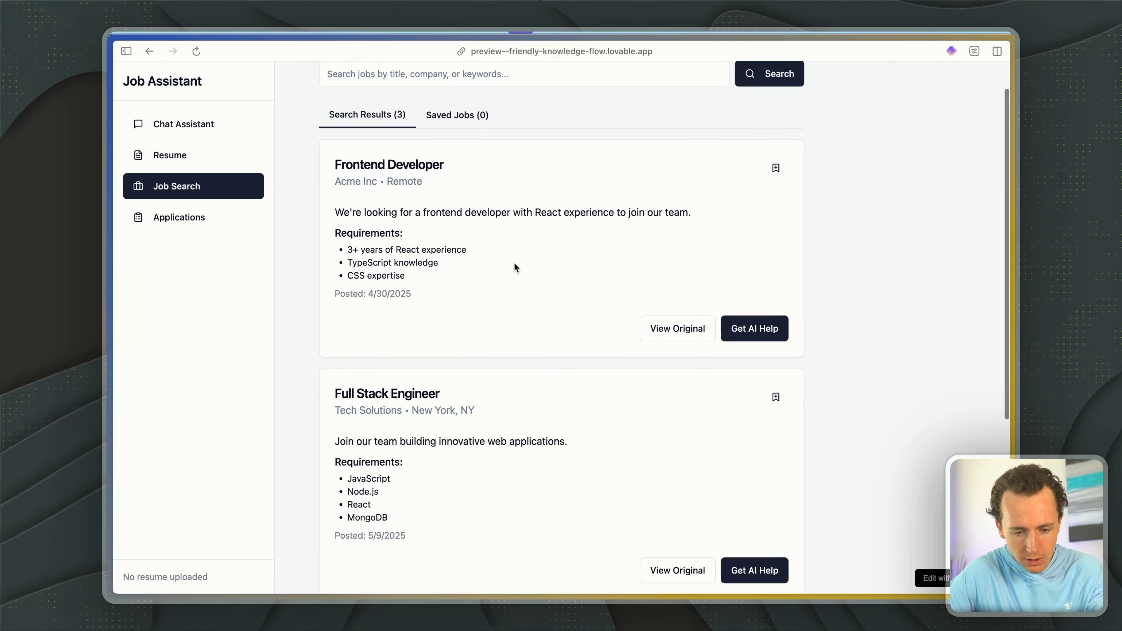
{"action": "left_click_drag", "start_coordinate": [350, 198], "coordinate": [457, 204]}
{"action": "scroll", "coordinate": [457, 204], "scroll_direction": "up", "scroll_amount": 2}
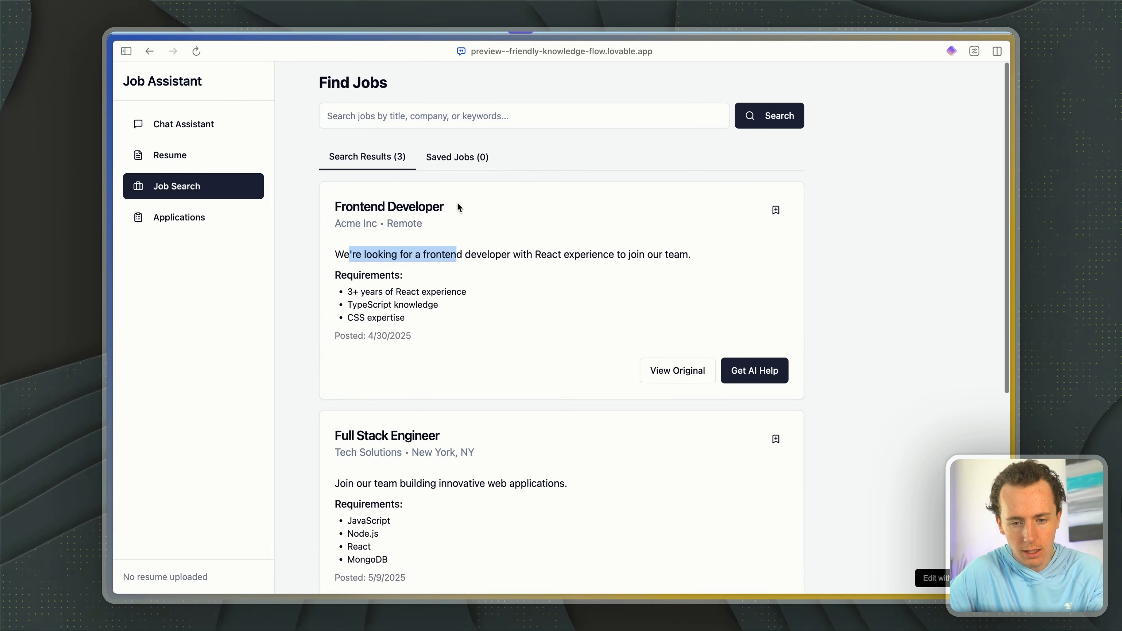
{"action": "left_click", "coordinate": [183, 120]}
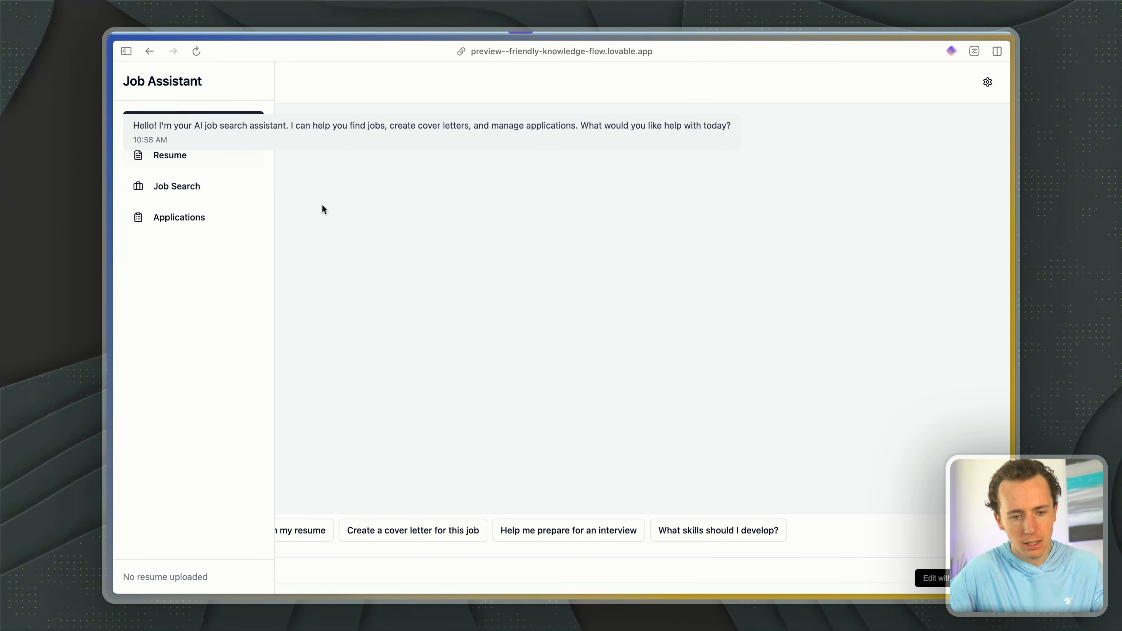
{"action": "key", "text": "super+w"}
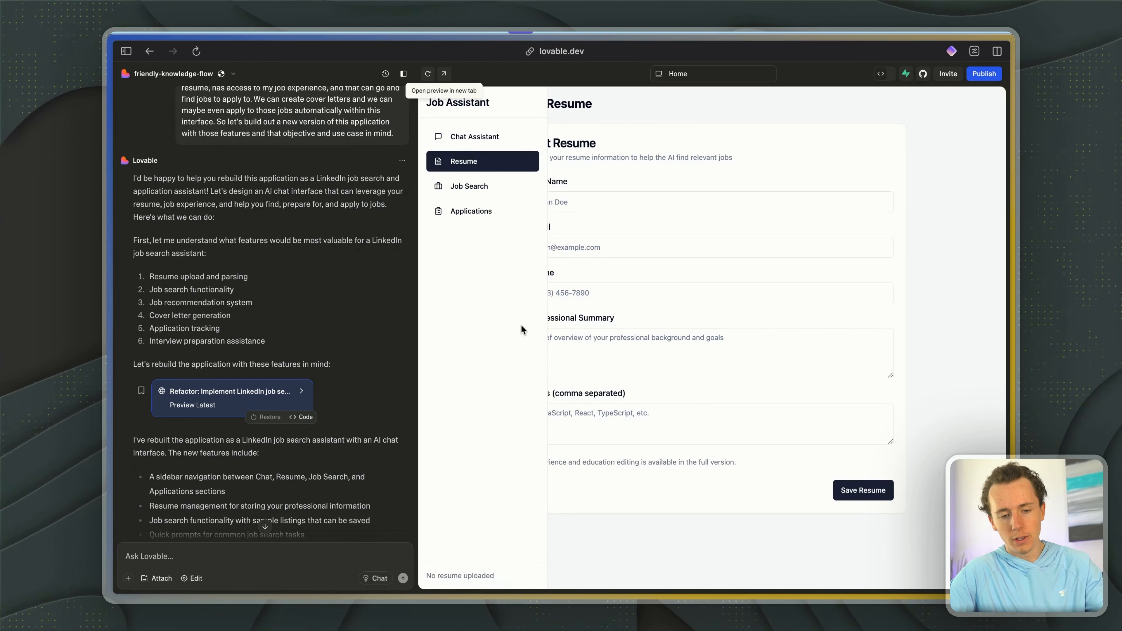
- Reopen the preview, capture a screenshot of the chat overlapping the sidebar, and attach it to the Lovable prompt
{"action": "scroll", "coordinate": [375, 376], "scroll_direction": "down", "scroll_amount": 3}
{"action": "key", "text": "super+shift+t"}
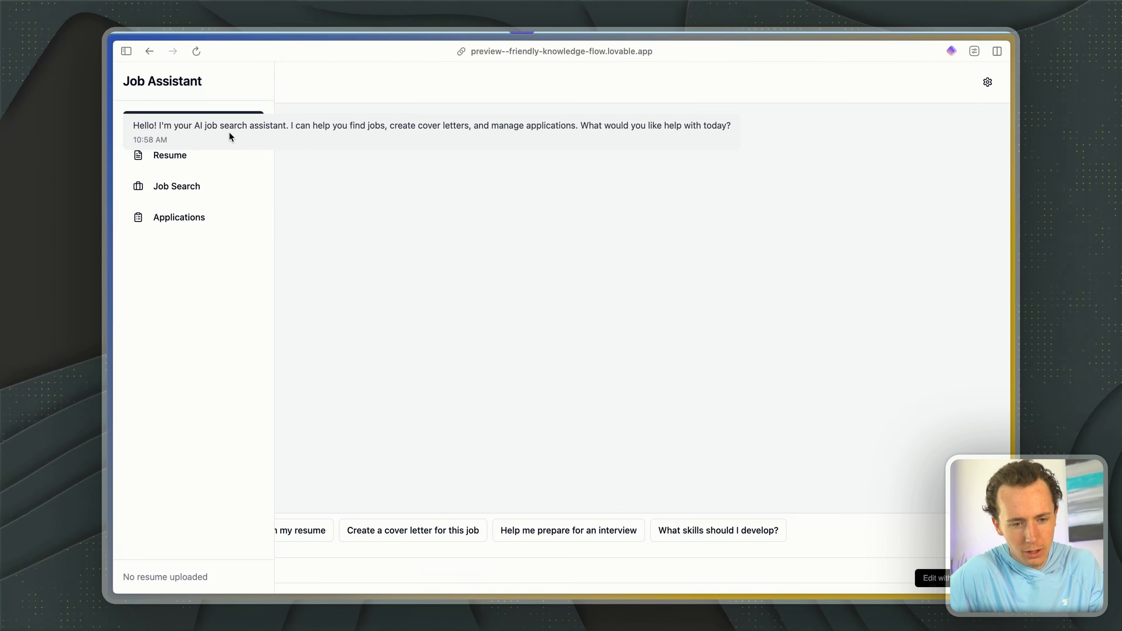
{"action": "left_click_drag", "start_coordinate": [139, 125], "coordinate": [536, 124]}
{"action": "left_click", "coordinate": [384, 220]}
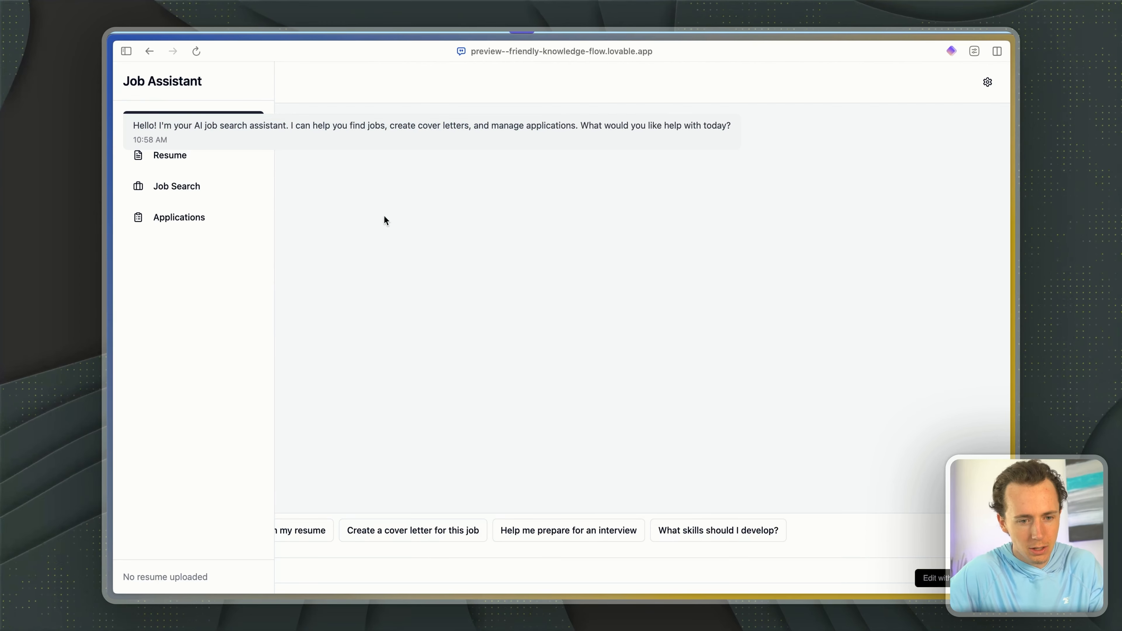
{"action": "left_click_drag", "start_coordinate": [118, 73], "coordinate": [768, 274]}
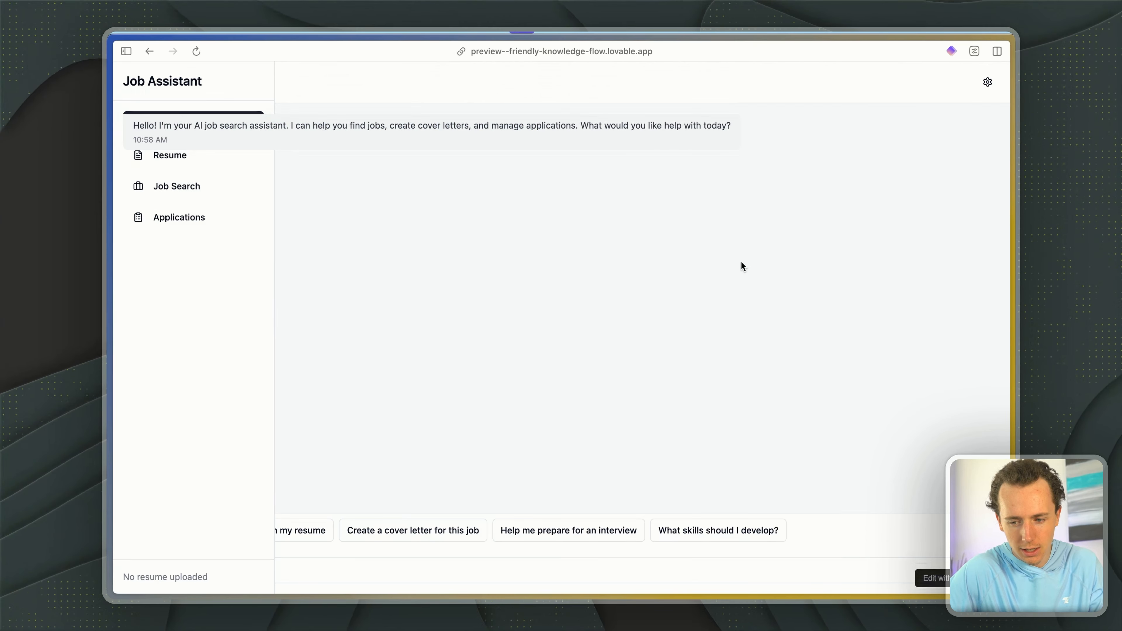
{"action": "key", "text": "ctrl+Tab"}
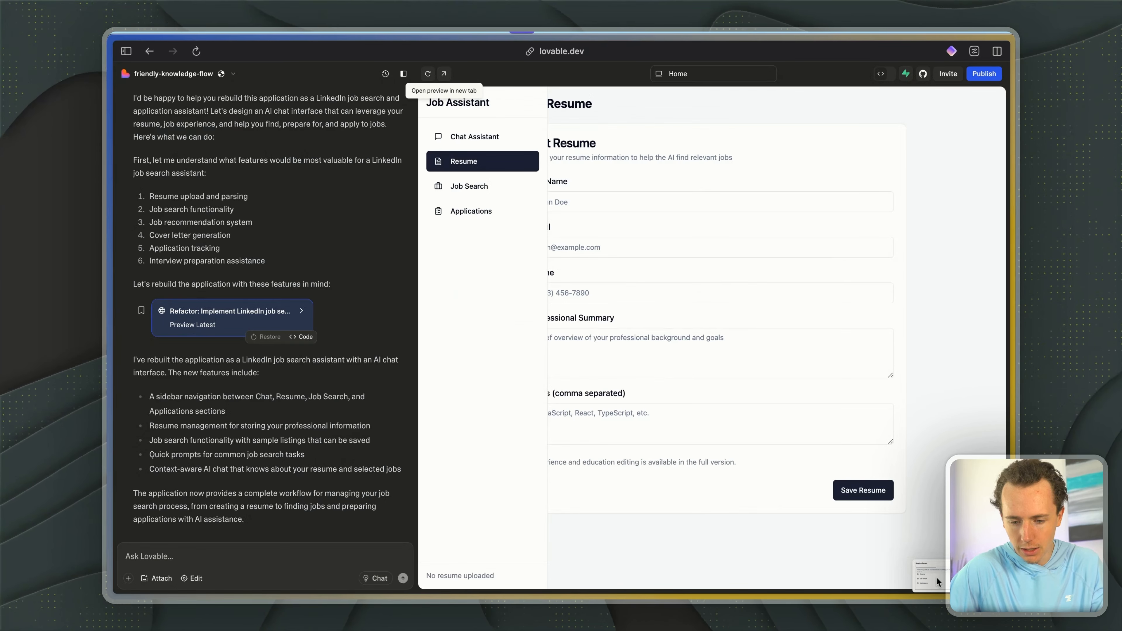
{"action": "left_click_drag", "start_coordinate": [938, 578], "coordinate": [258, 539]}
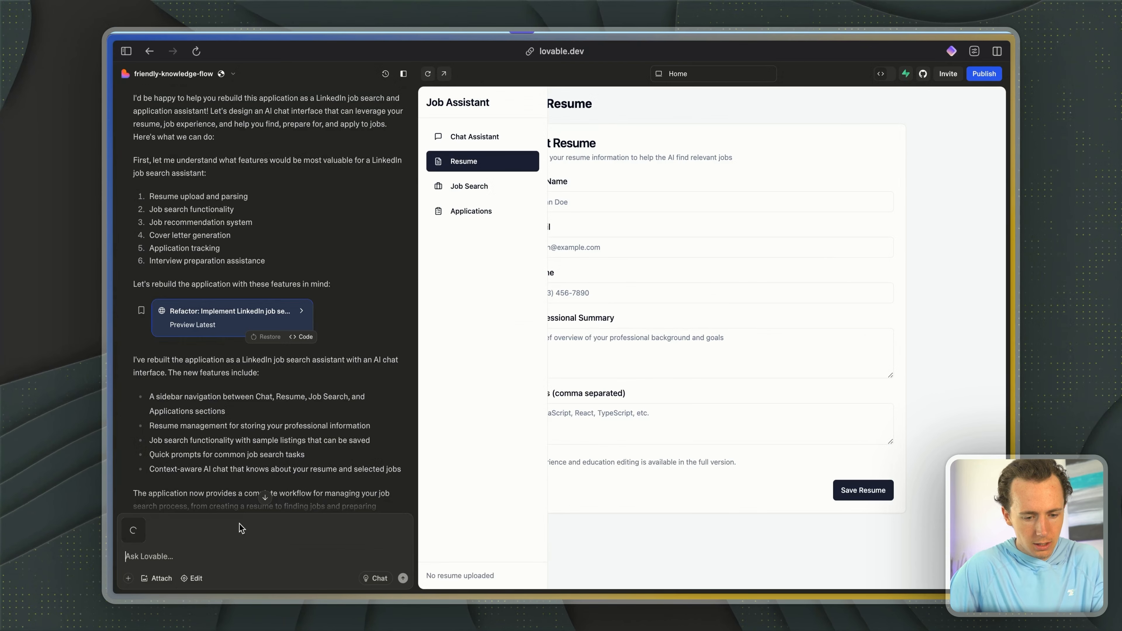
- Send Lovable the prompt "The chat window is going over the sidebar. Let's fix this please"
{"action": "type", "text": "The chat wi"}
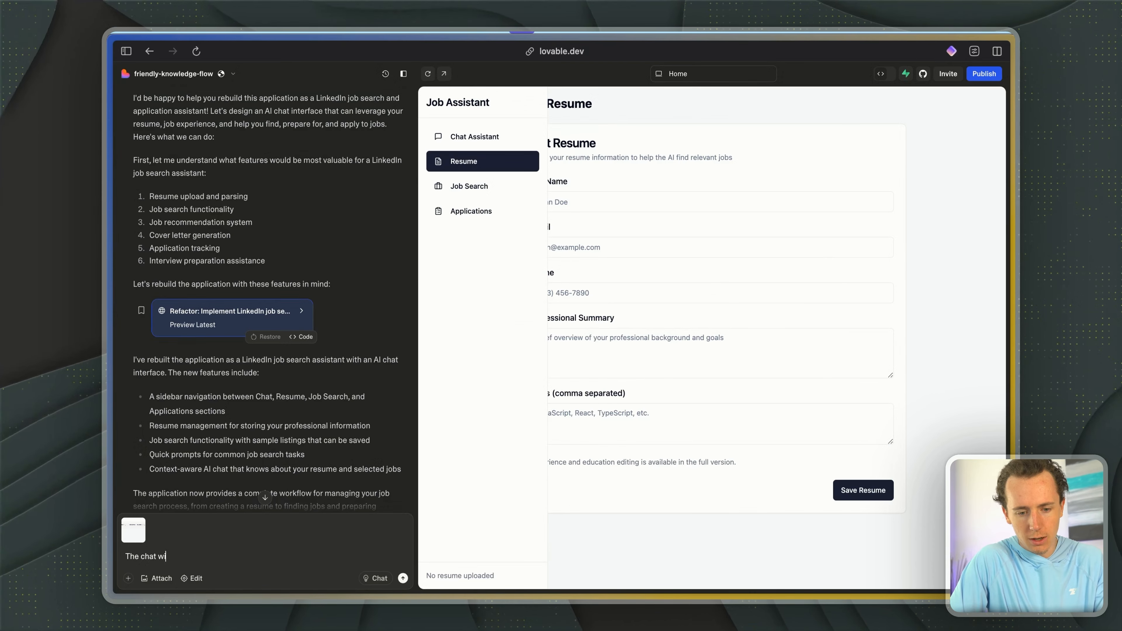
{"action": "type", "text": "ndow is going over t"}
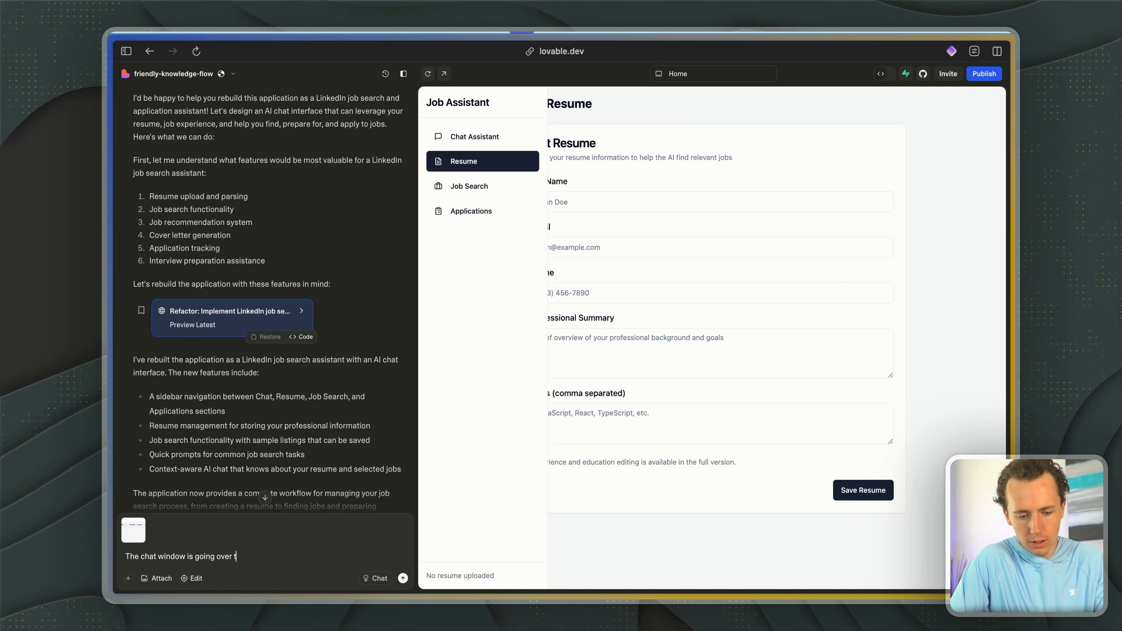
{"action": "type", "text": "he sidebar. Let's fix this please"}
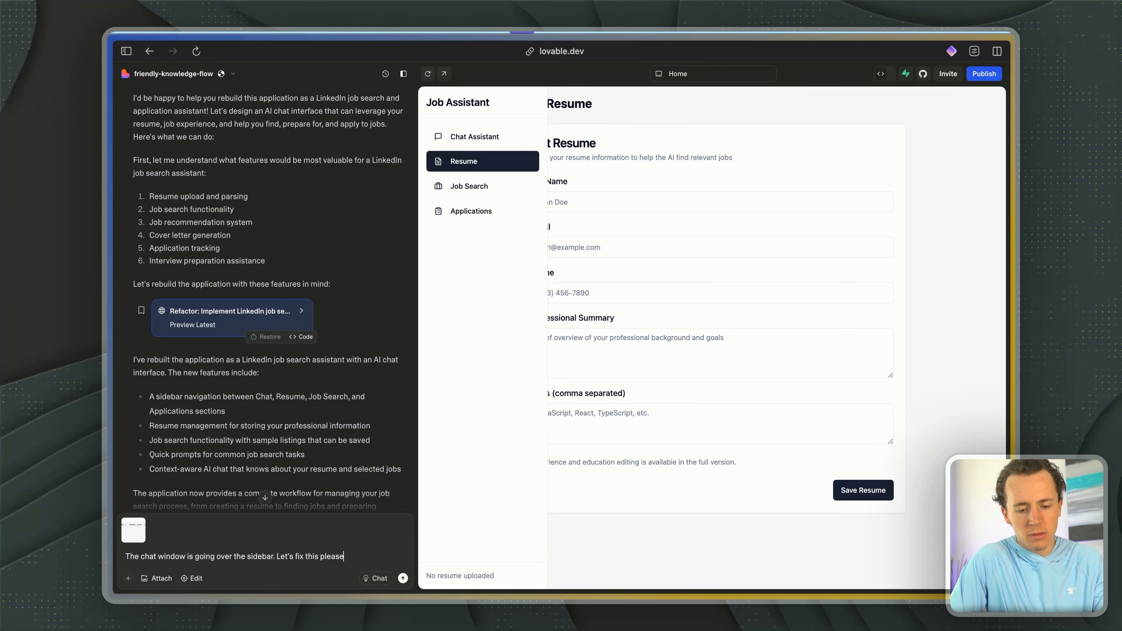
{"action": "key", "text": "Return"}
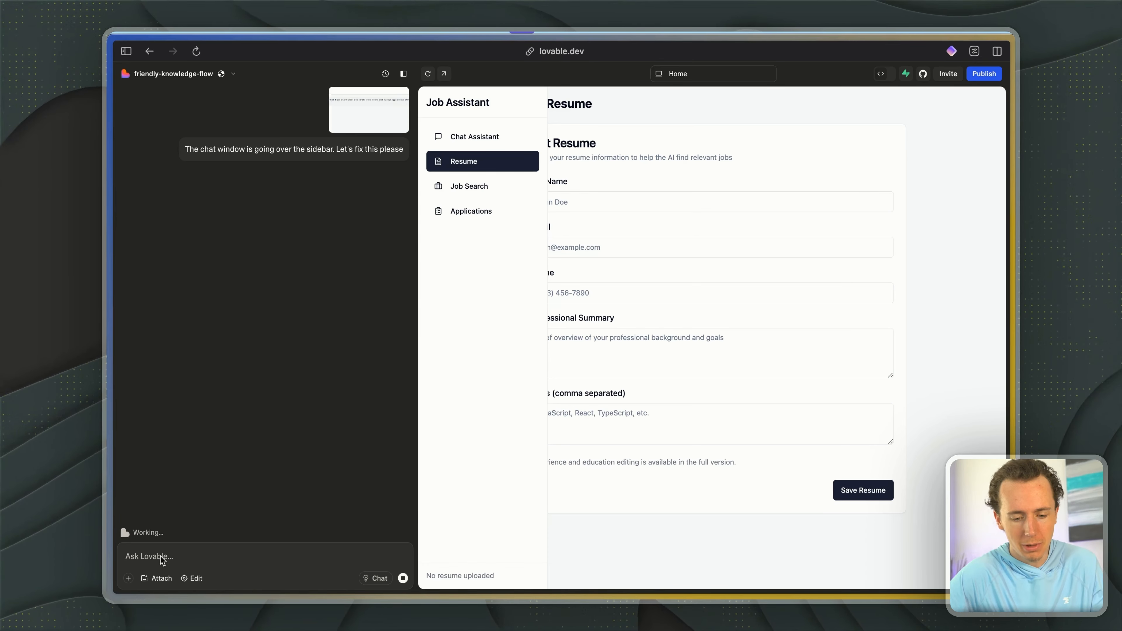
{"action": "key", "text": "super+Tab"}
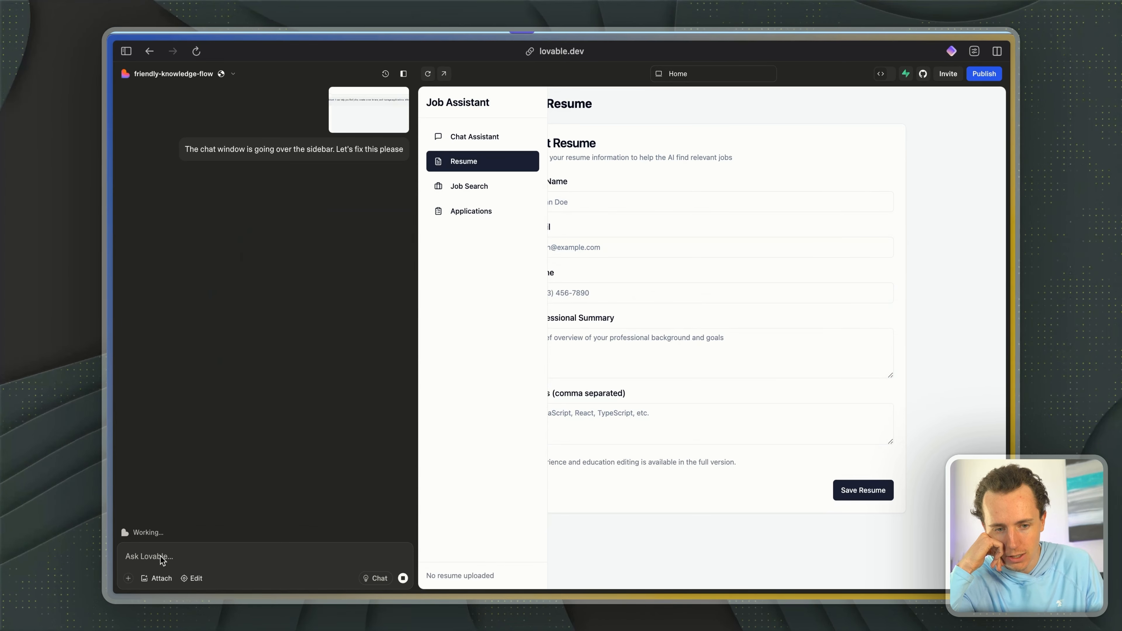
{"action": "key", "text": "super+Tab"}
{"action": "key", "text": "super+Tab"}
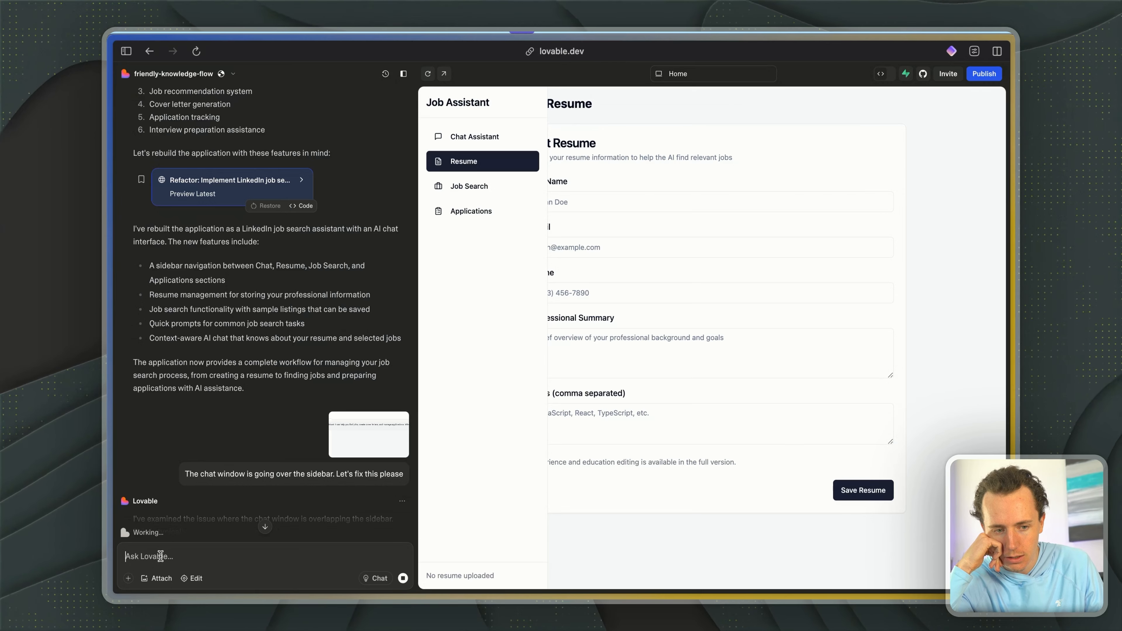
- Draft the follow-up prompt "Now can we connect supabase please?" in Lovable without sending it
{"action": "scroll", "coordinate": [152, 404], "scroll_direction": "down", "scroll_amount": 7}
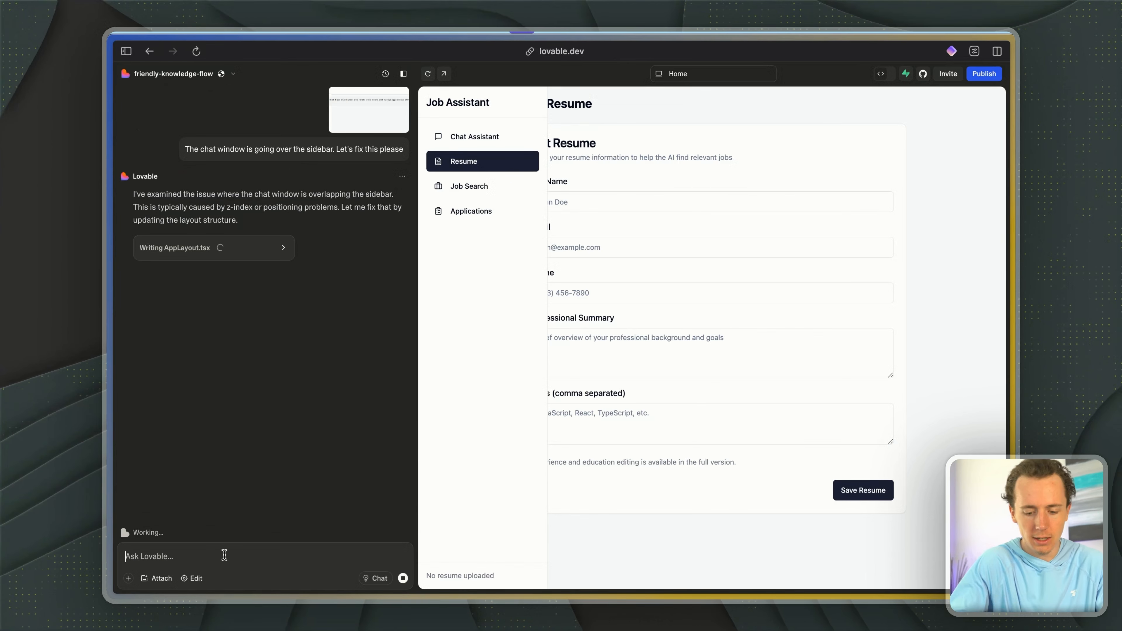
{"action": "type", "text": "Now can we connect supabase please?"}
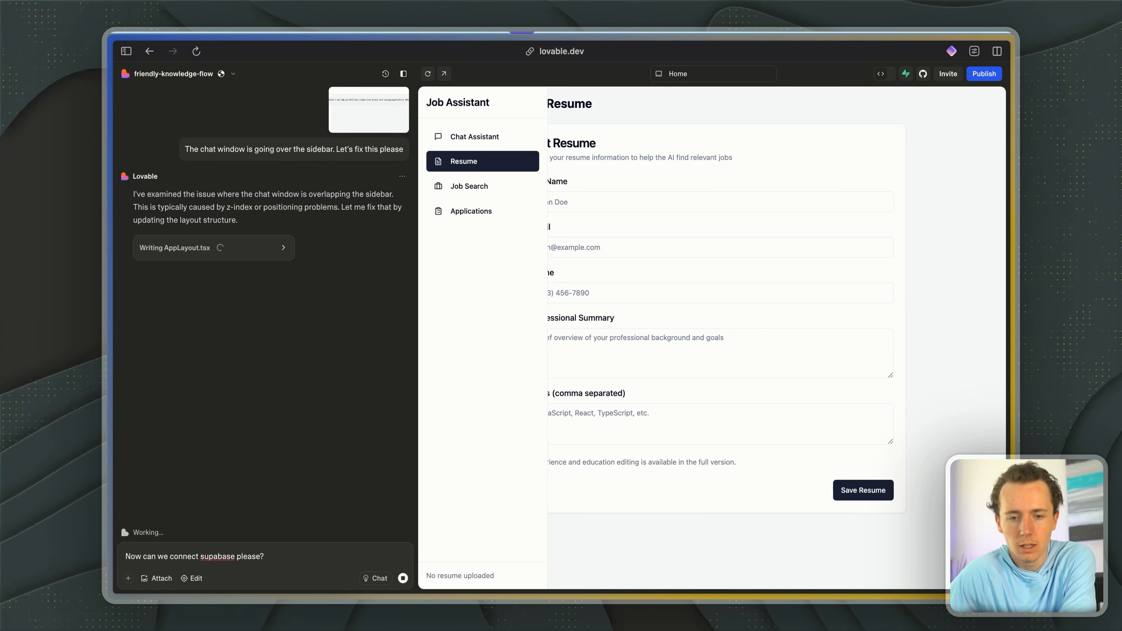
- Switch to Supabase, open the existing project from the organization's project list, and view its tables in the Table Editor
{"action": "key", "text": "alt+Tab"}
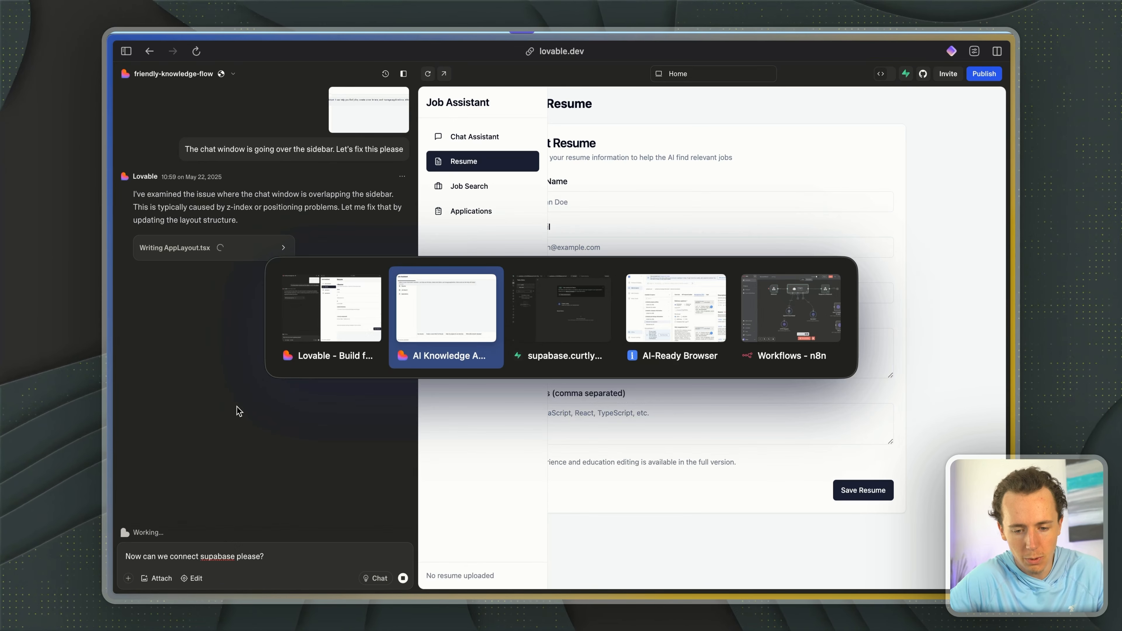
{"action": "key", "text": "alt+Tab"}
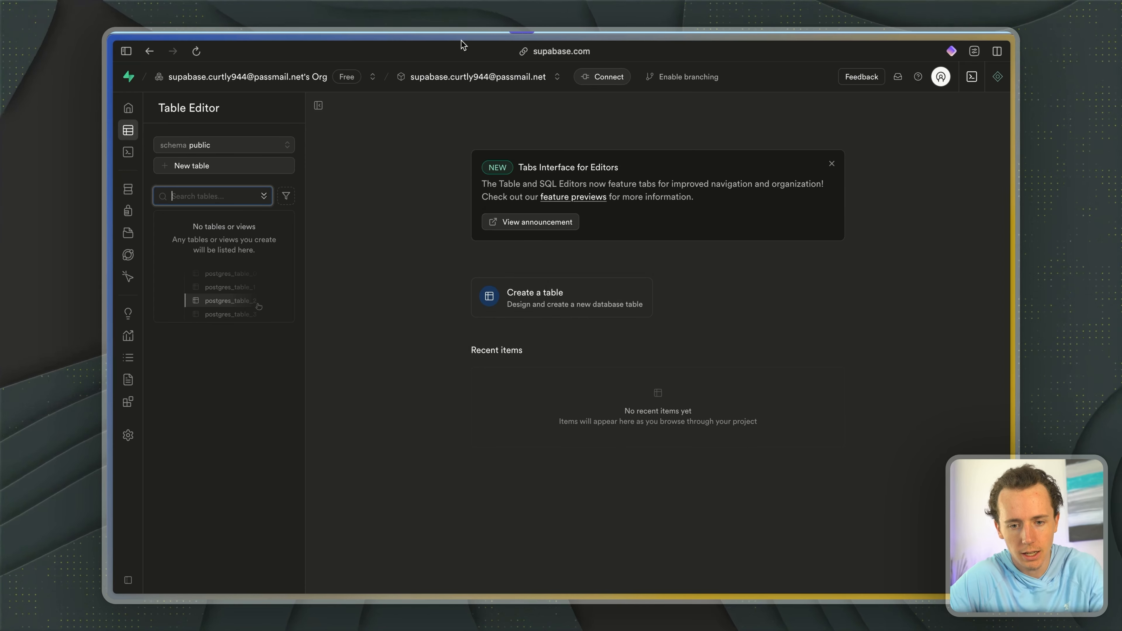
{"action": "left_click", "coordinate": [245, 84]}
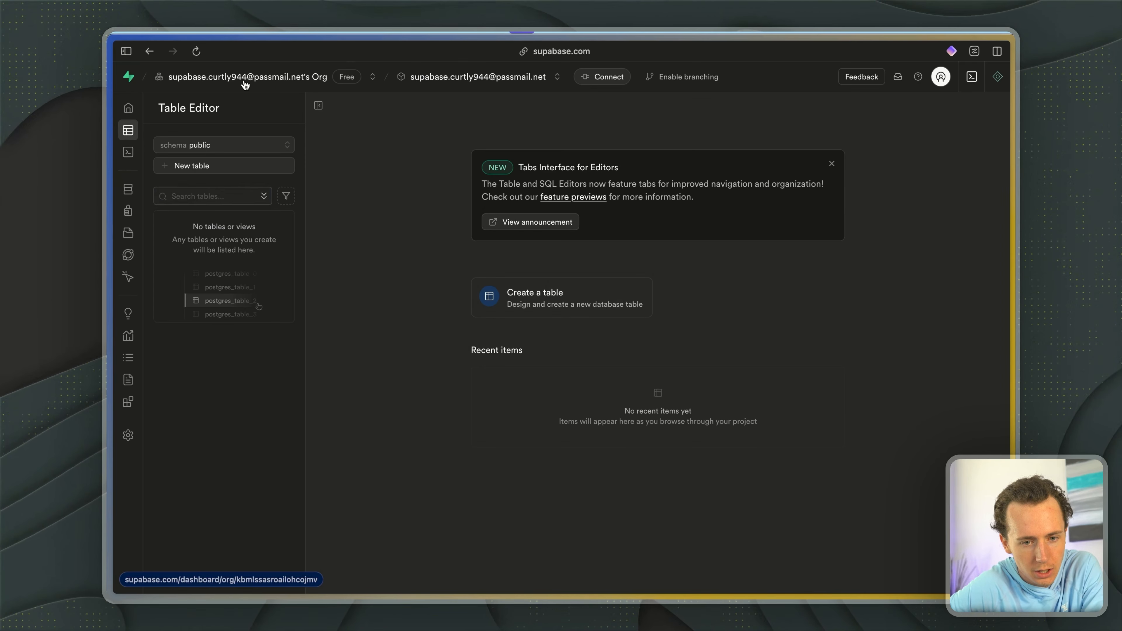
{"action": "left_click", "coordinate": [140, 130]}
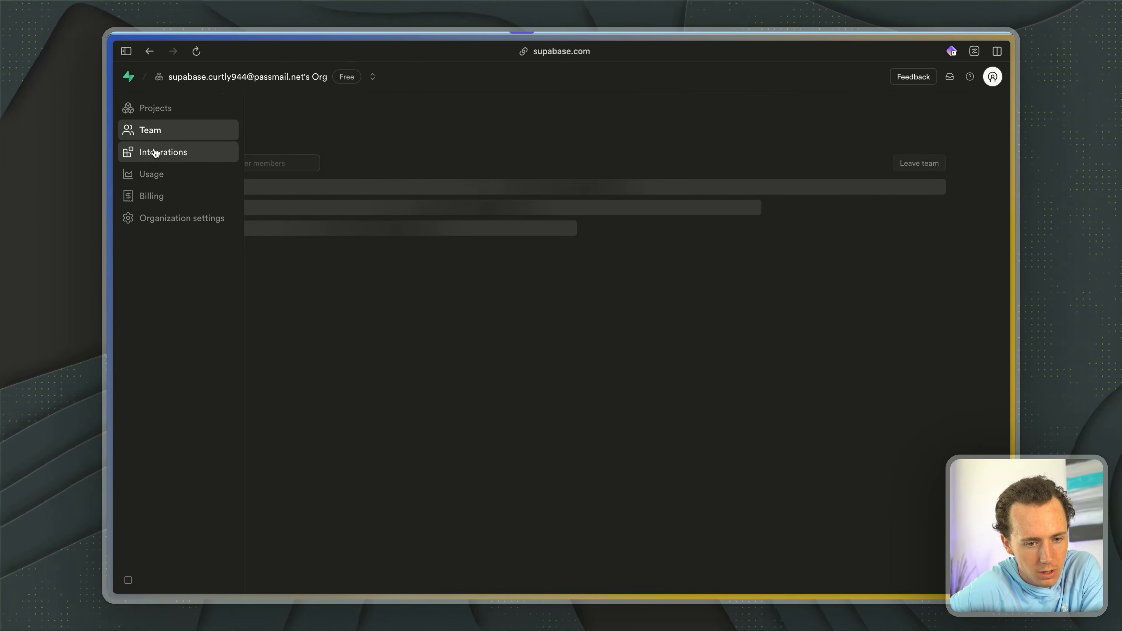
{"action": "left_click", "coordinate": [144, 108]}
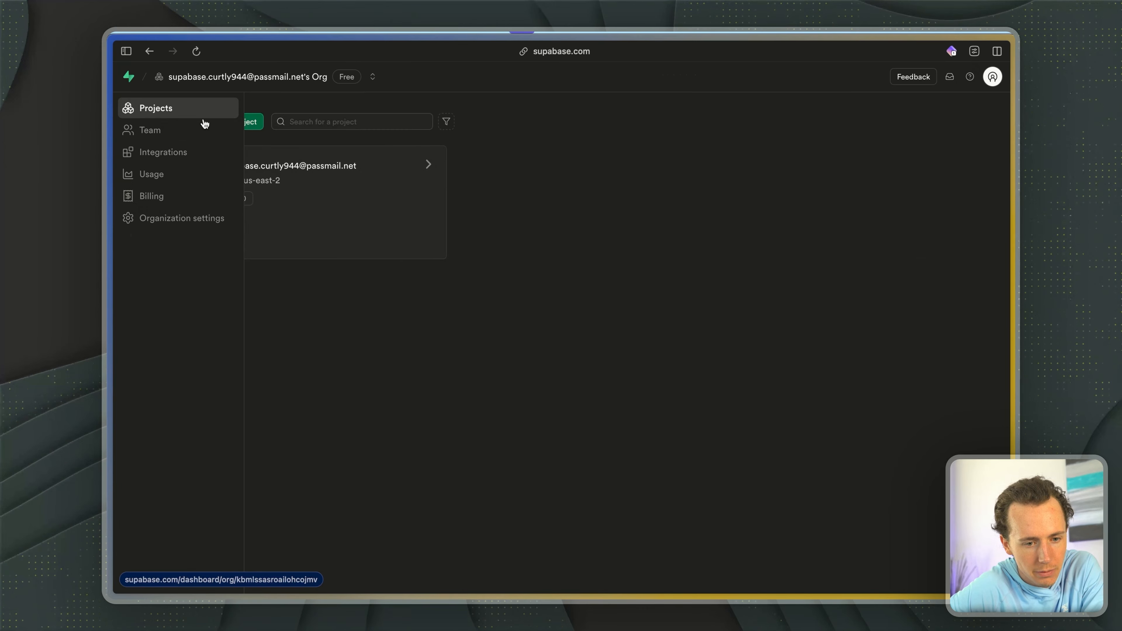
{"action": "left_click", "coordinate": [406, 169]}
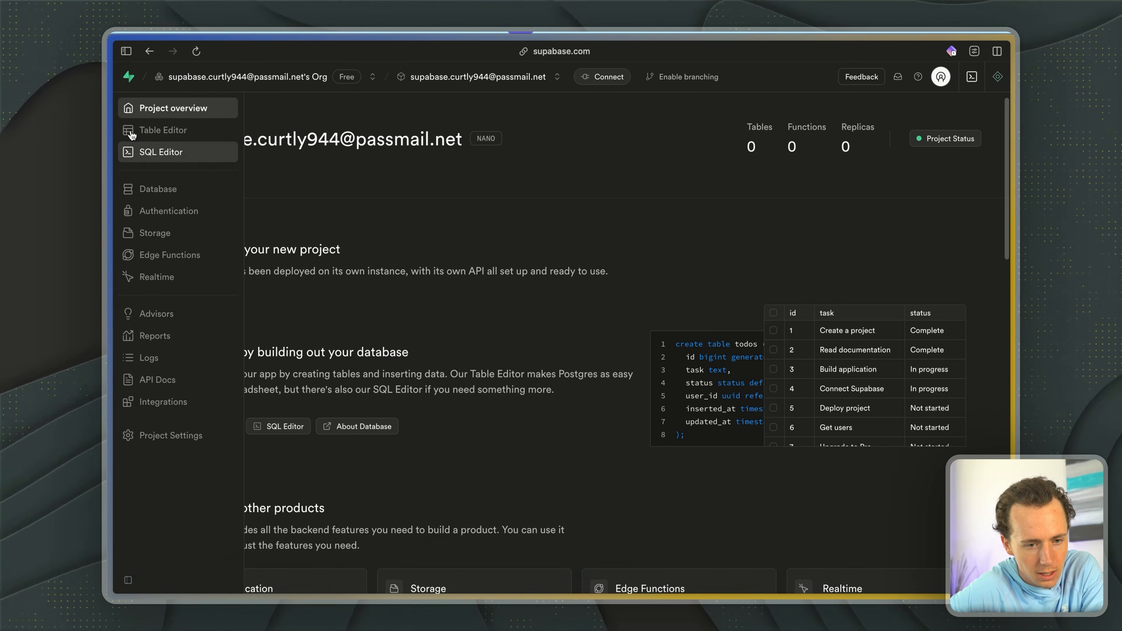
{"action": "left_click", "coordinate": [133, 135]}
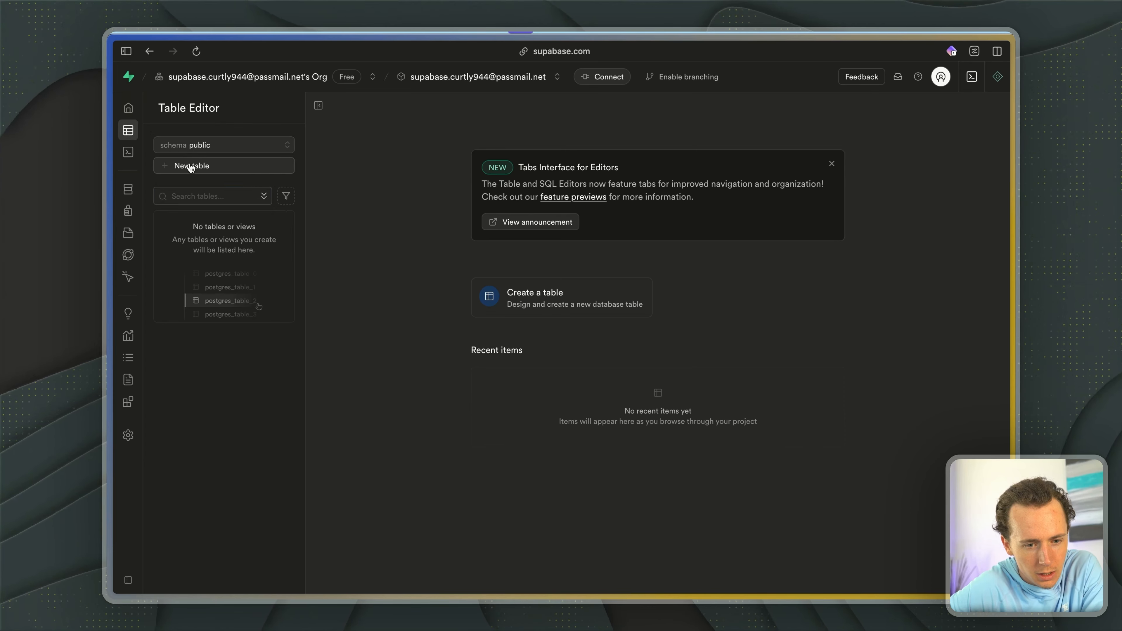
- Create a new table named "Job Support Web App" in the public schema, keeping the default id and created_at columns
{"action": "left_click", "coordinate": [191, 166]}
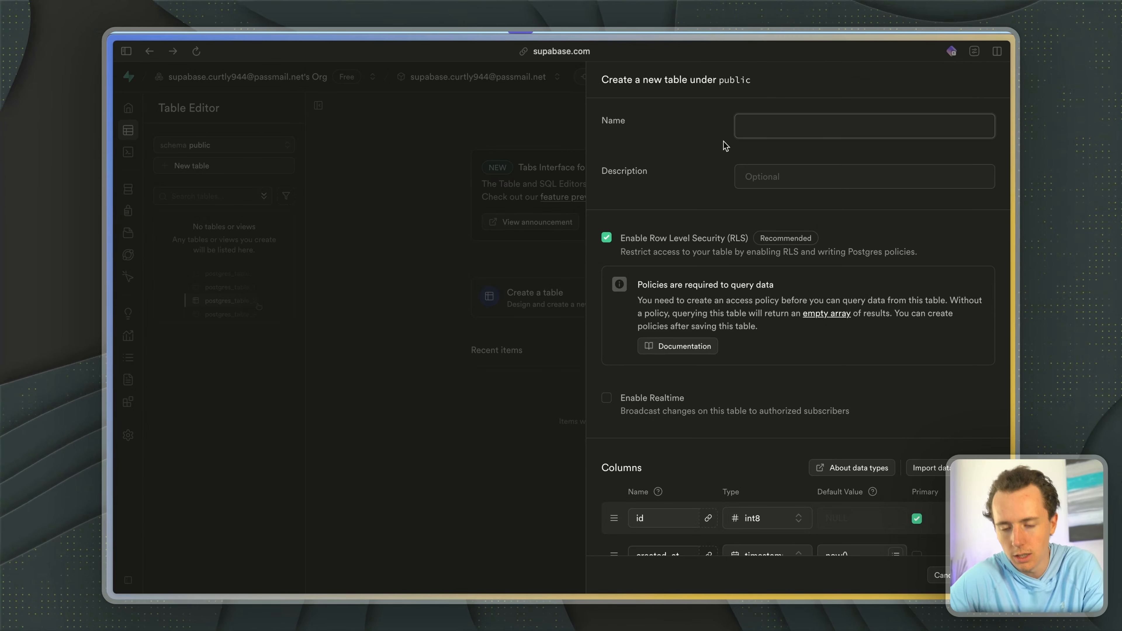
{"action": "type", "text": "Jo"}
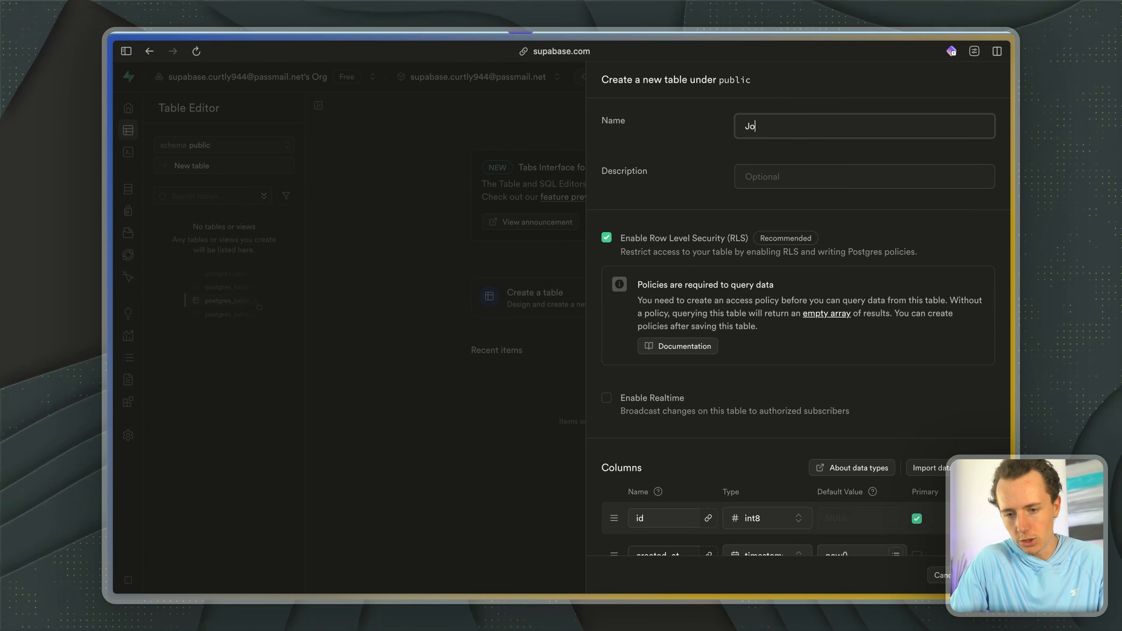
{"action": "type", "text": "b"}
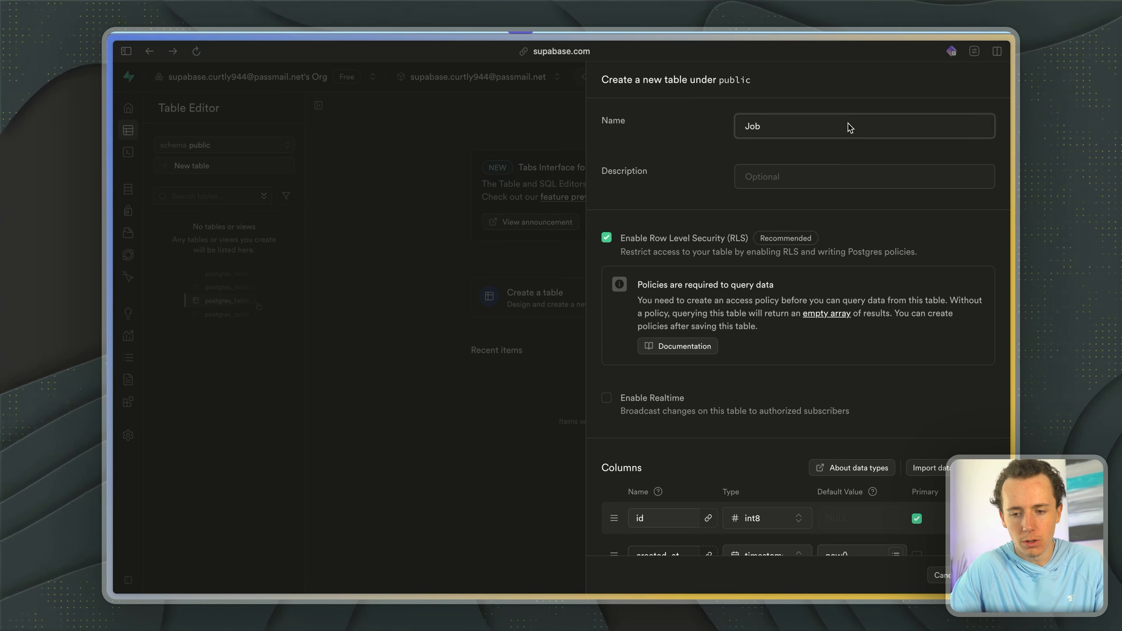
{"action": "type", "text": "rt Application"}
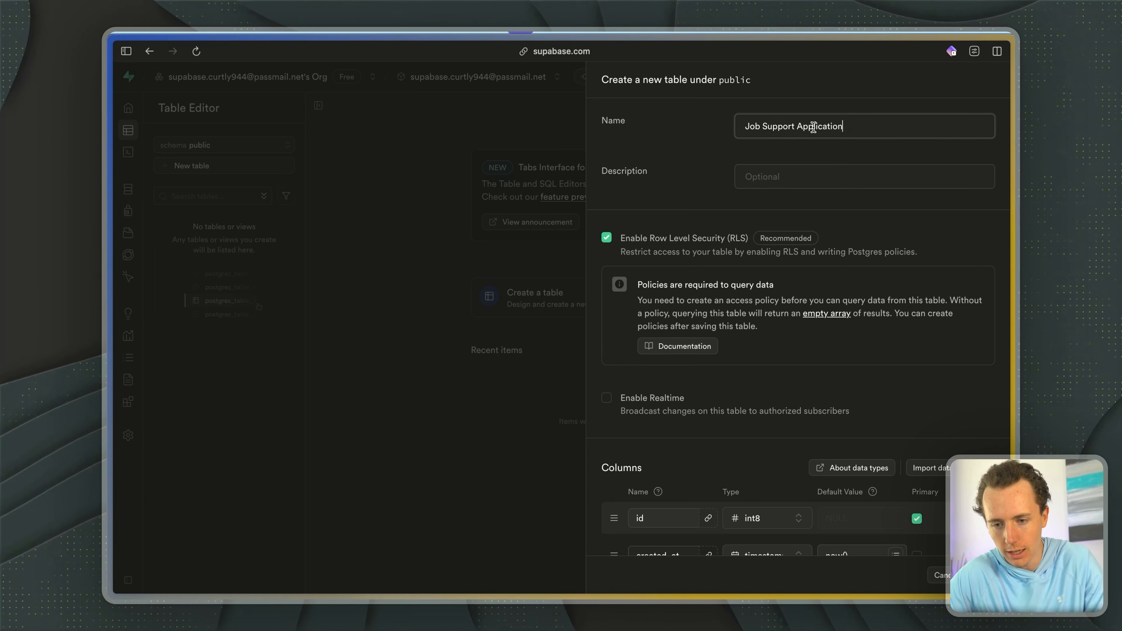
{"action": "key", "text": "BackSpace"}
{"action": "key", "text": "BackSpace"}
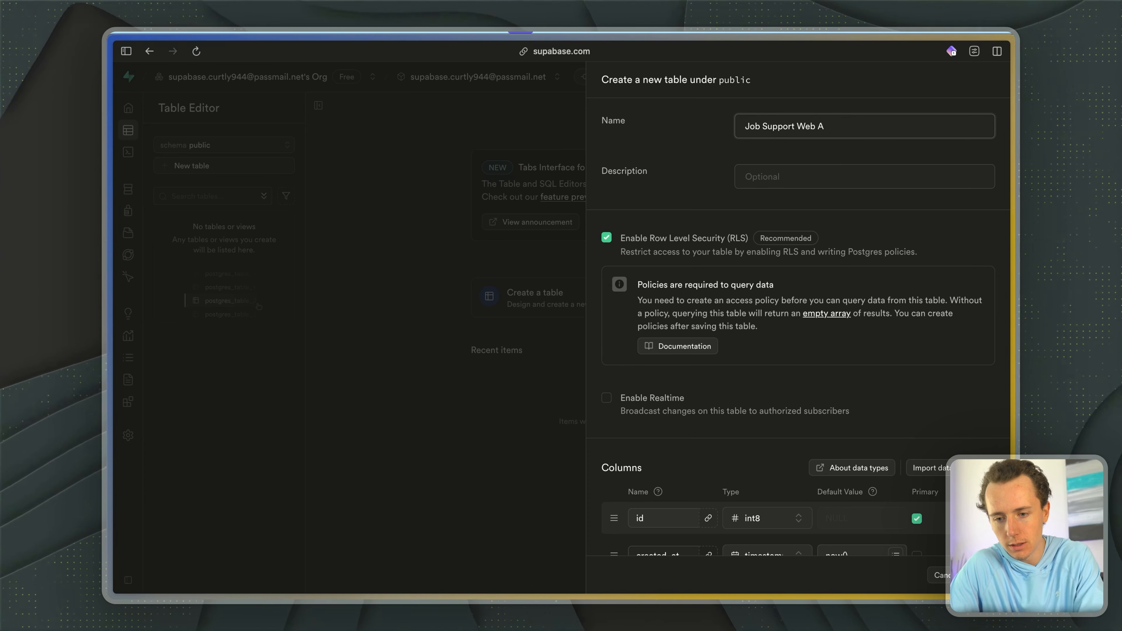
{"action": "type", "text": "pp"}
{"action": "scroll", "coordinate": [841, 304], "scroll_direction": "down", "scroll_amount": 4}
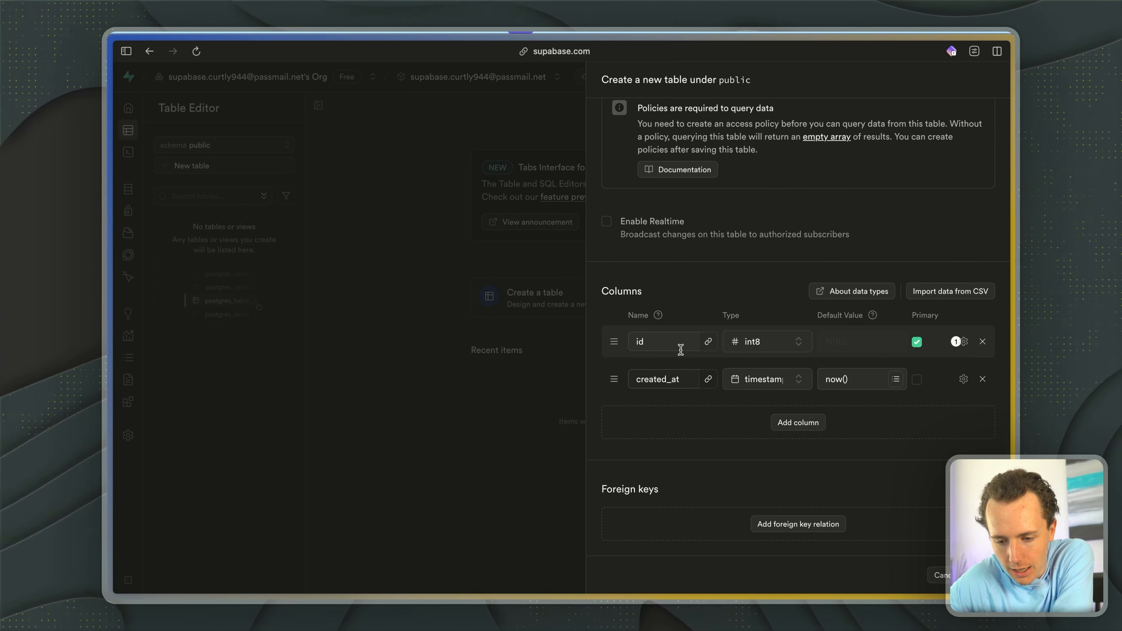
{"action": "left_click", "coordinate": [981, 575]}
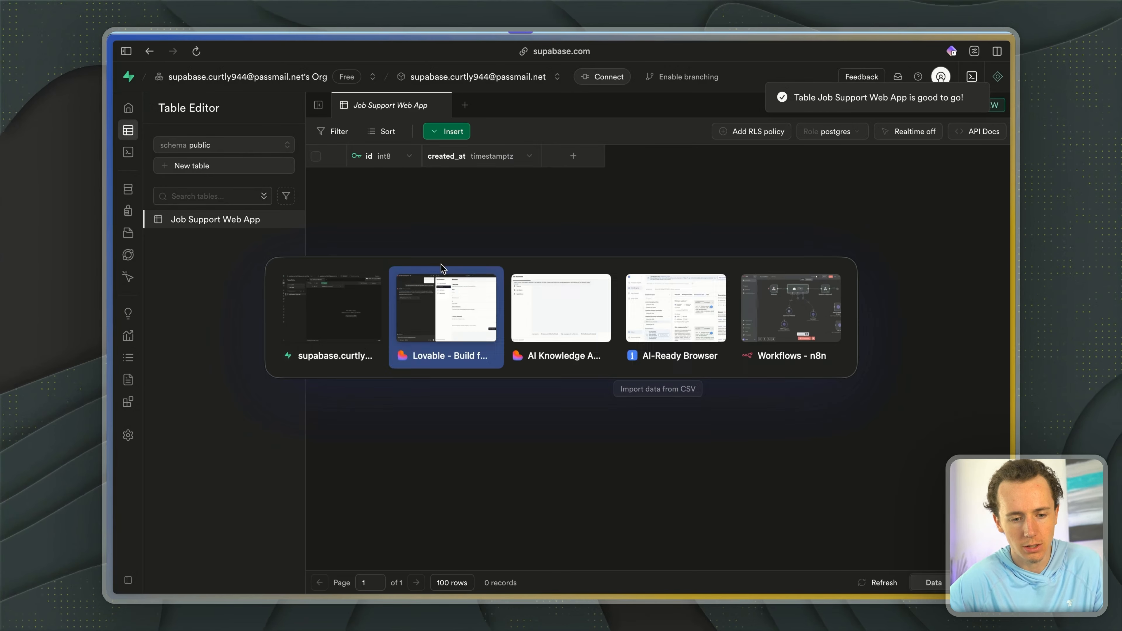
- Switch to Lovable, send the drafted prompt "Now can we connect supabase please?", and open the app preview in its own tab
{"action": "key", "text": "ctrl+Tab"}
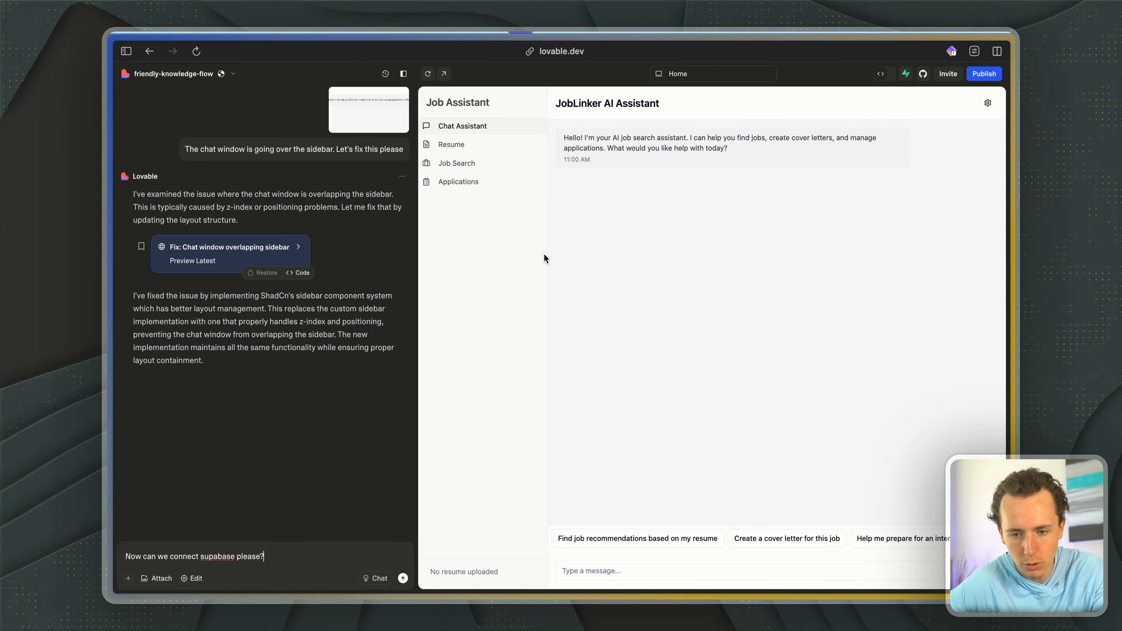
{"action": "key", "text": "Return"}
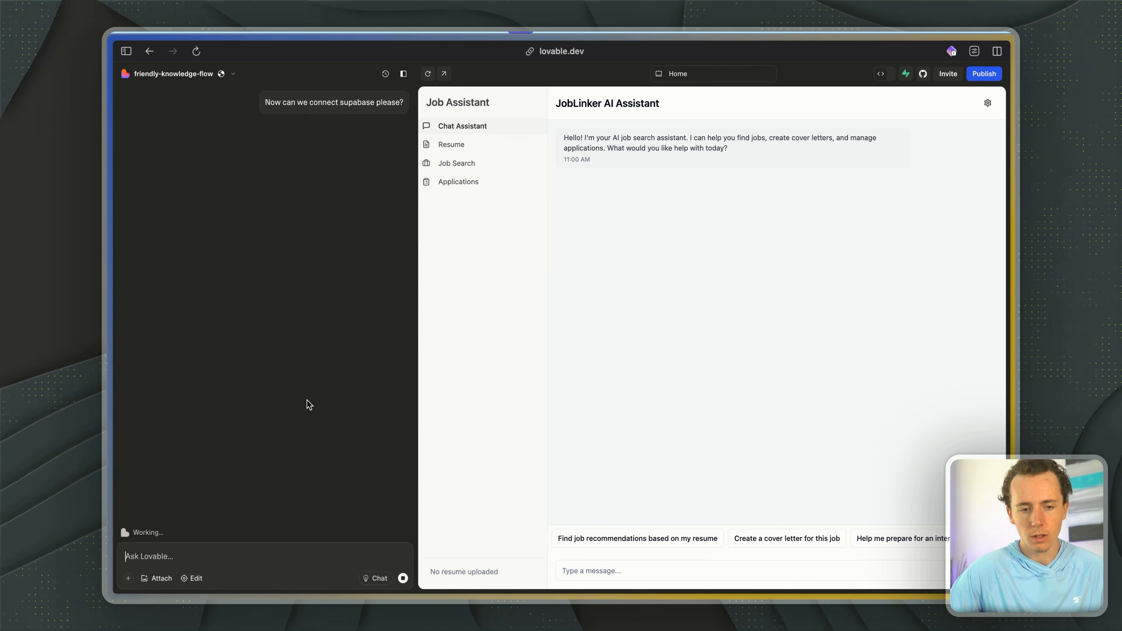
{"action": "key", "text": "ctrl+Tab"}
{"action": "left_click", "coordinate": [444, 74]}
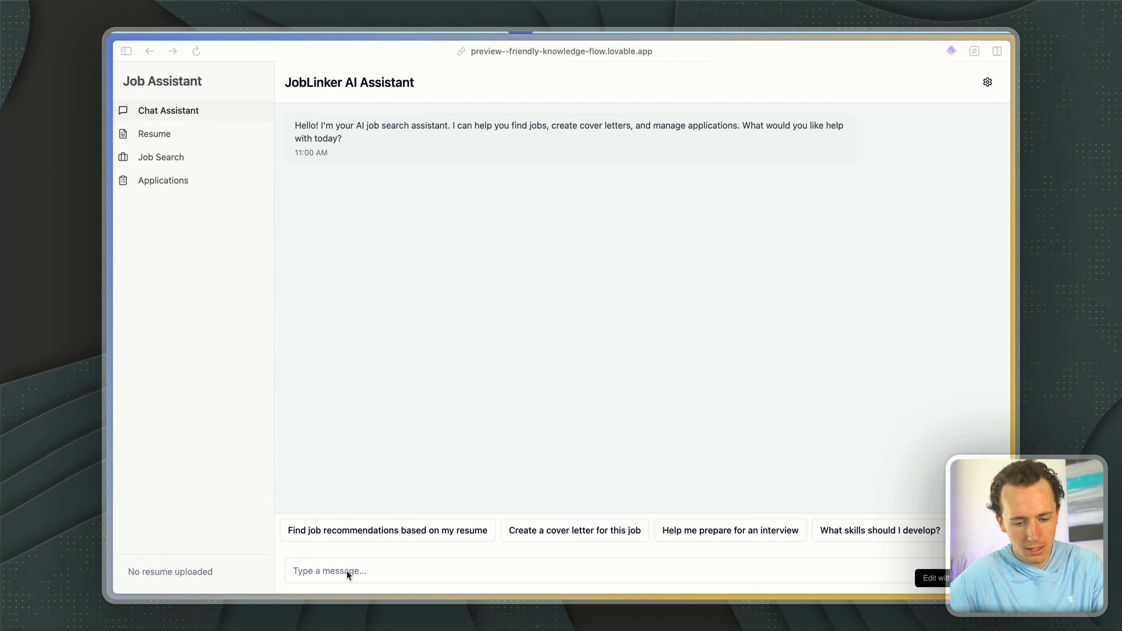
- Switch to "My workflow 8" in n8n and start a test run of the workflow
{"action": "left_click", "coordinate": [339, 569]}
{"action": "key", "text": "super+Tab"}
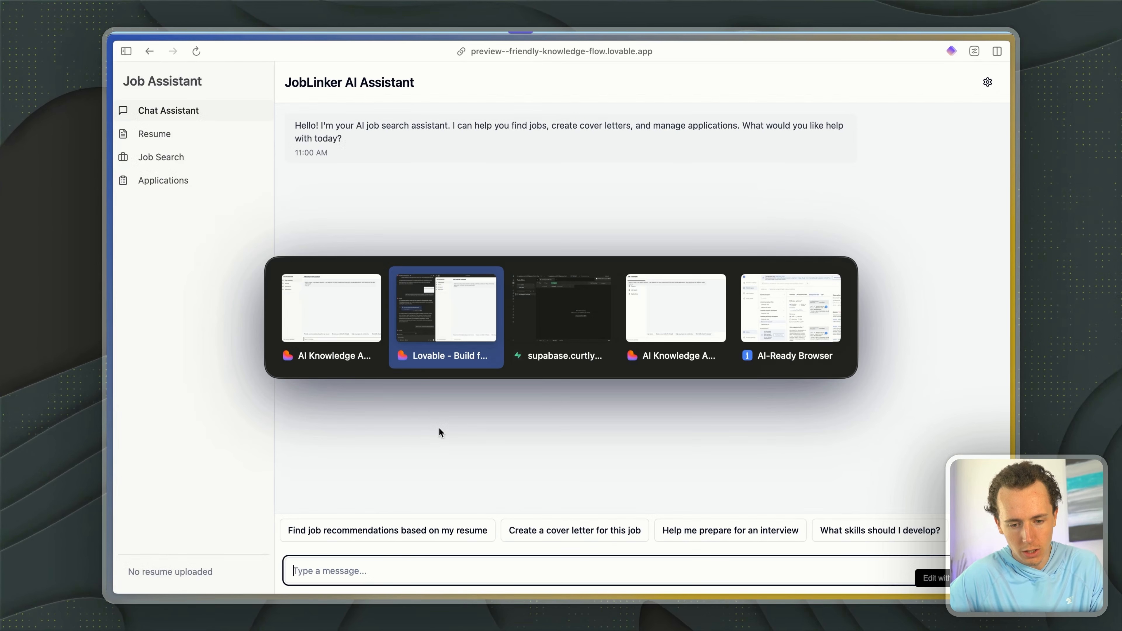
{"action": "key", "text": "super+Tab"}
{"action": "key", "text": "super+Tab"}
{"action": "key", "text": "super+Tab"}
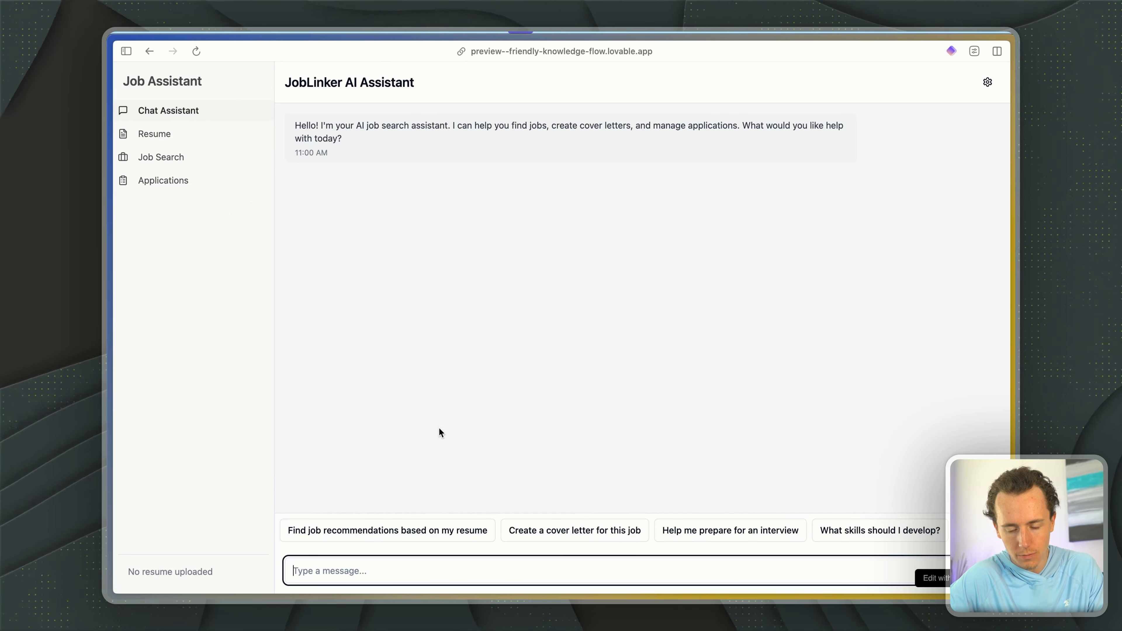
{"action": "key", "text": "super+Tab"}
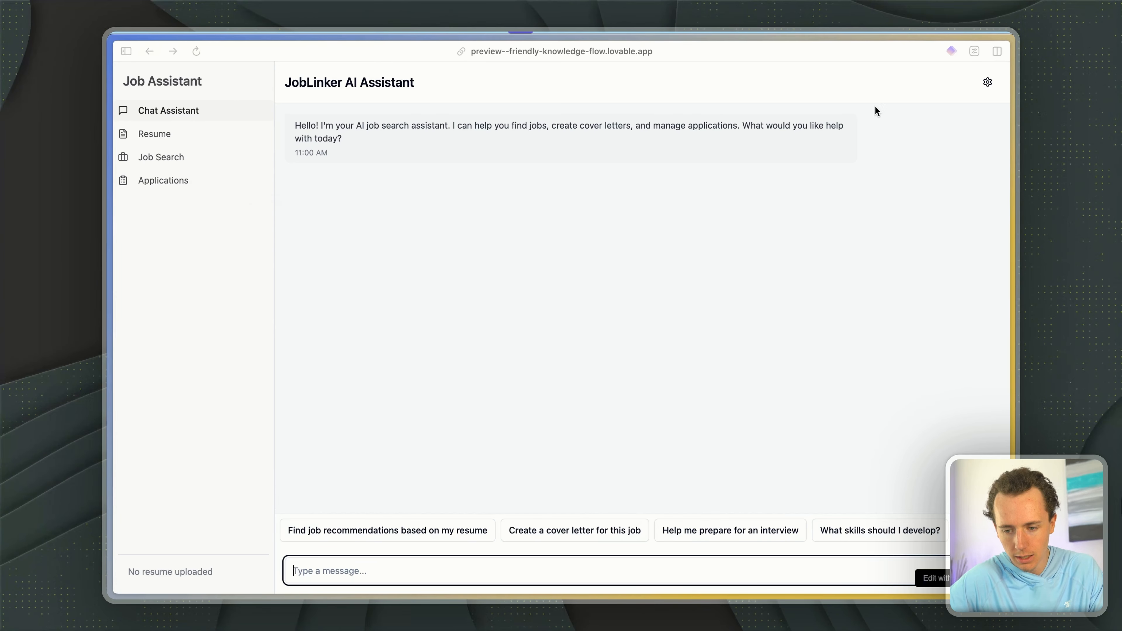
{"action": "key", "text": "super+Tab"}
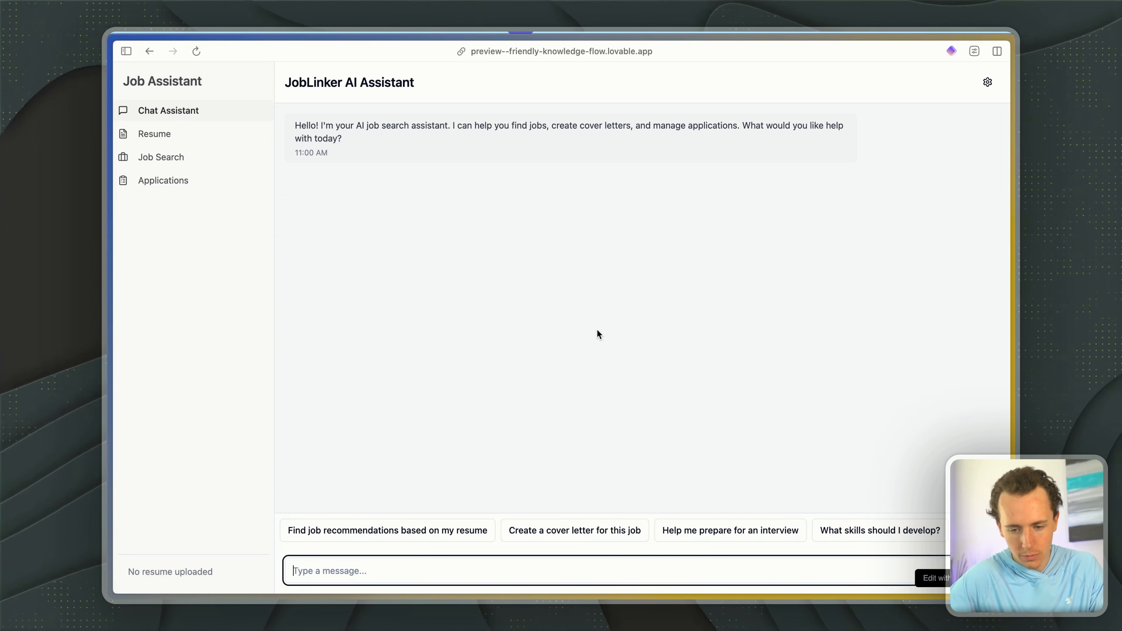
{"action": "mouse_move", "coordinate": [106, 179]}
{"action": "left_click", "coordinate": [265, 113]}
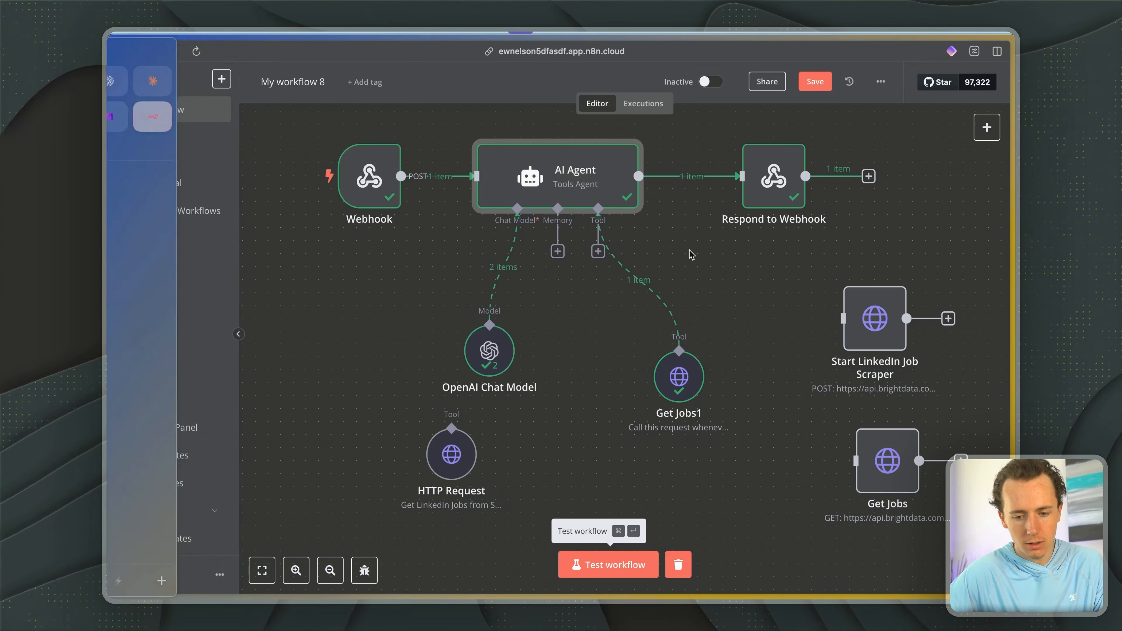
{"action": "key", "text": "super+Return"}
- Return to the app preview and send the chat message "find me jobs"
{"action": "key", "text": "super+Tab"}
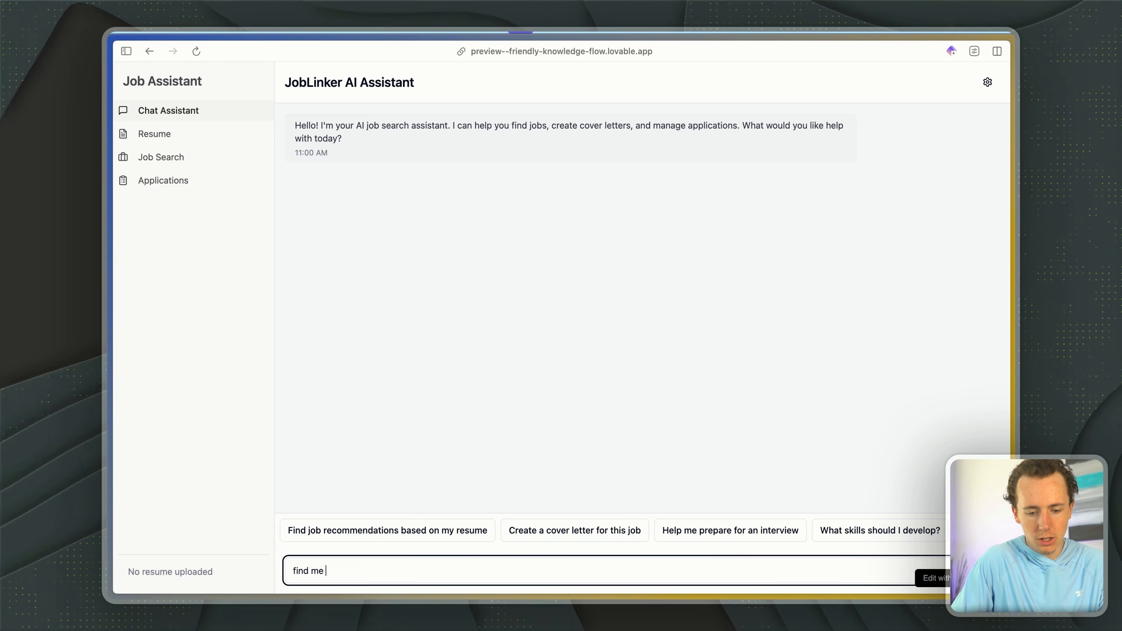
{"action": "type", "text": "bs"}
{"action": "key", "text": "Return"}
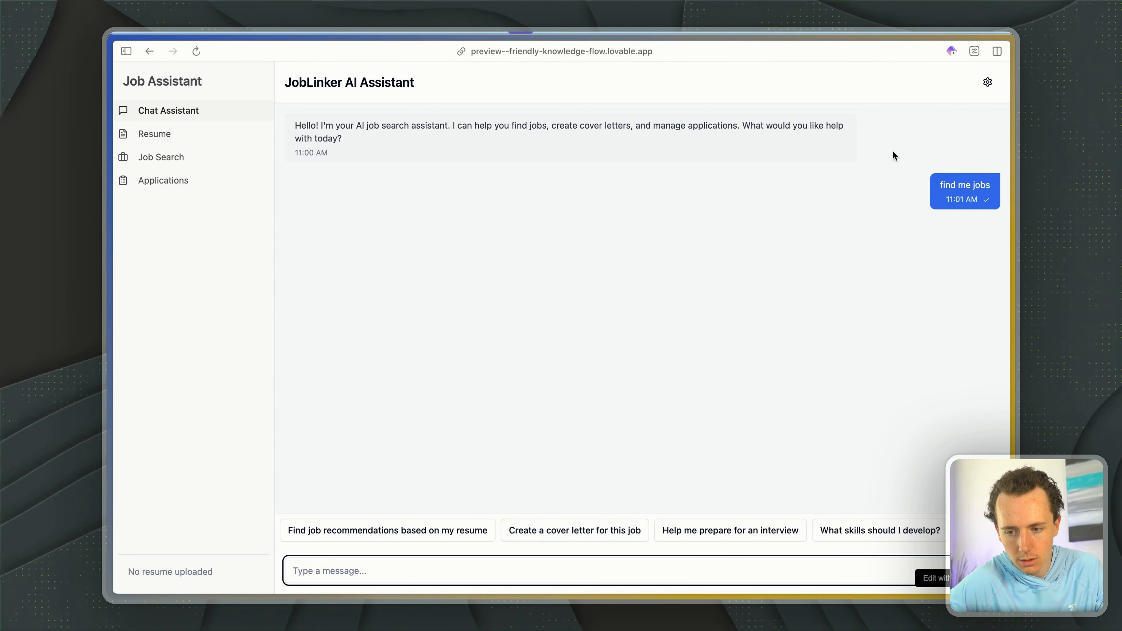
- Monitor the workflow execution in n8n while checking the preview chat for the assistant's reply
{"action": "key", "text": "ctrl+Tab"}
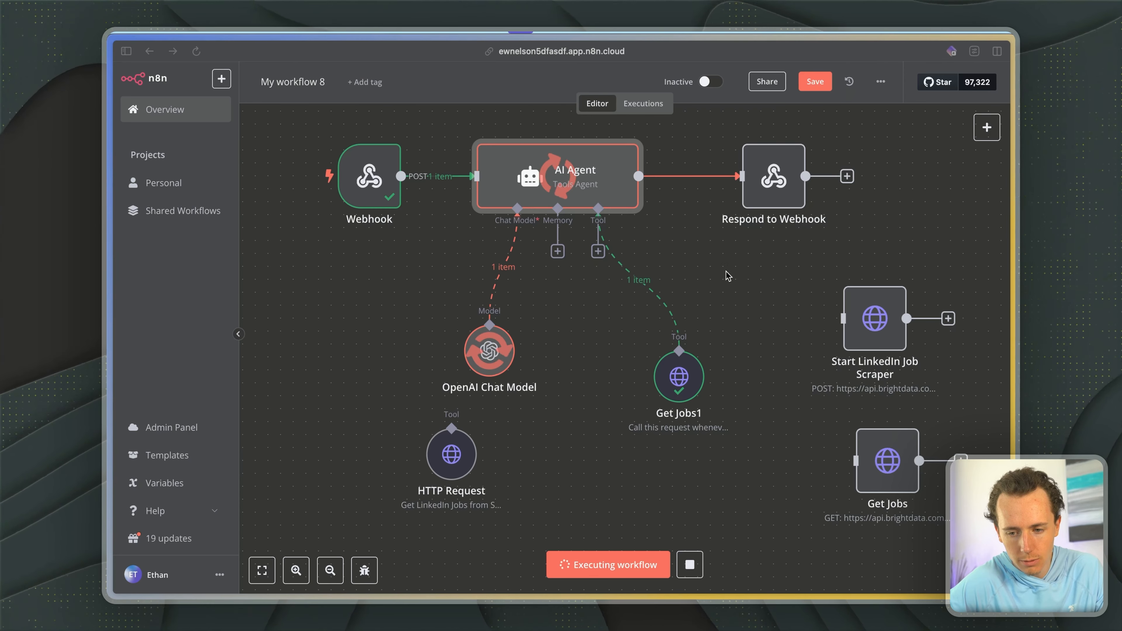
{"action": "key", "text": "ctrl+Tab"}
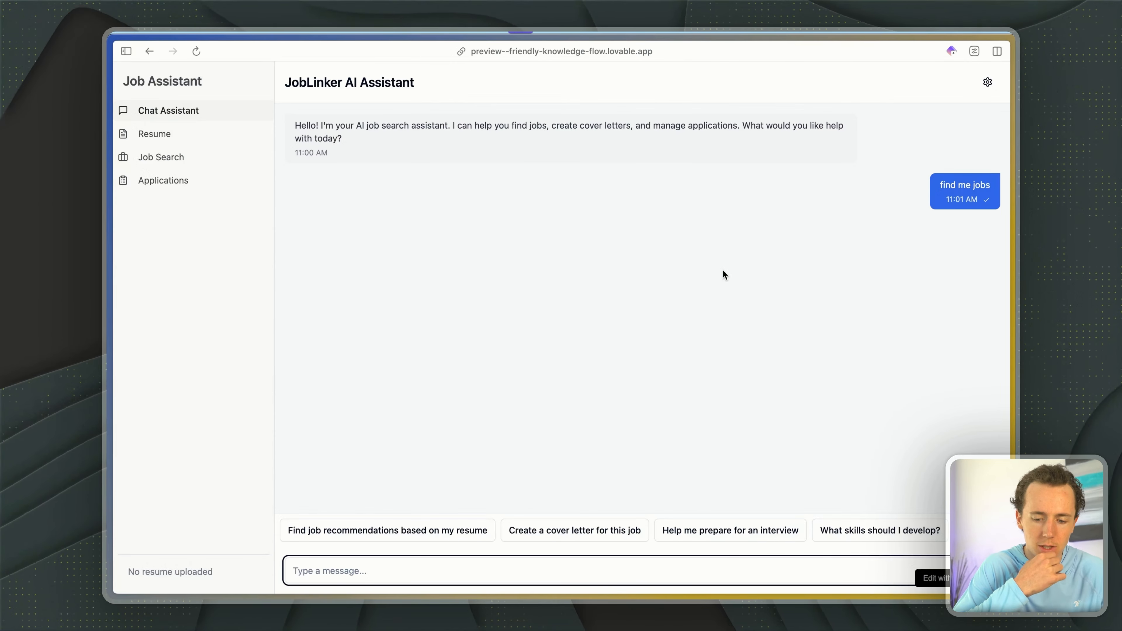
{"action": "key", "text": "ctrl+Tab"}
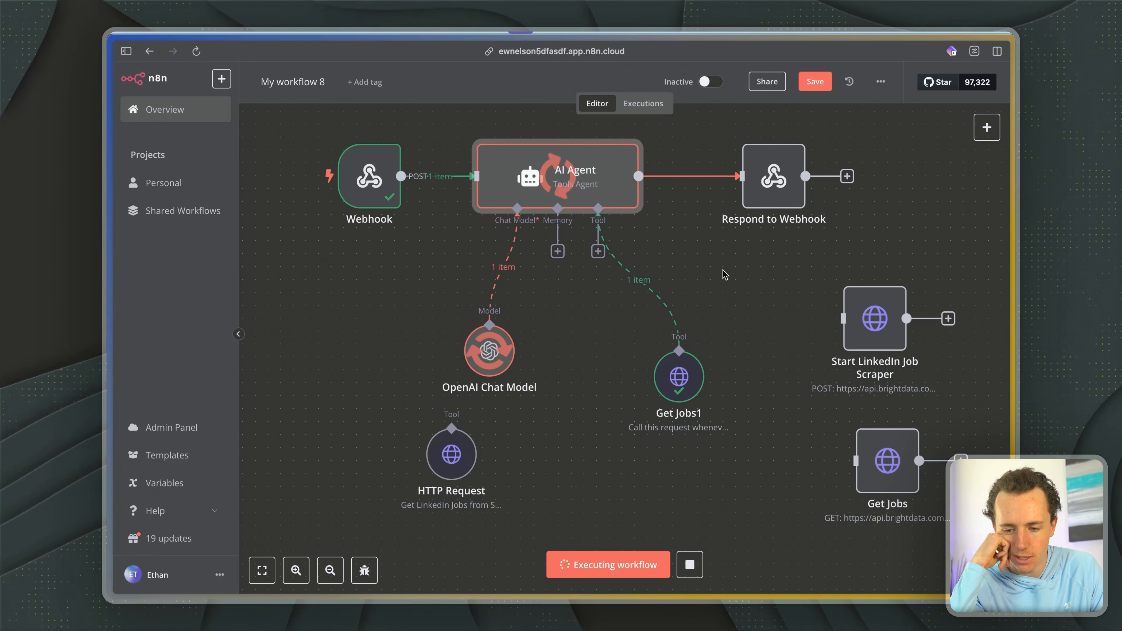
{"action": "key", "text": "ctrl+Tab"}
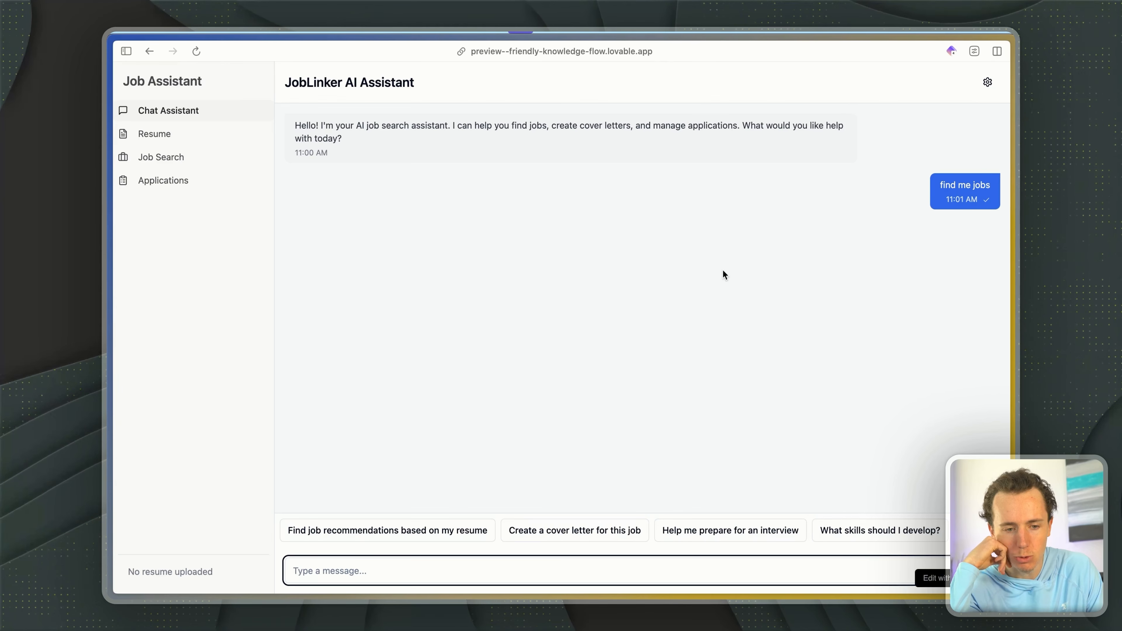
{"action": "key", "text": "ctrl+Tab"}
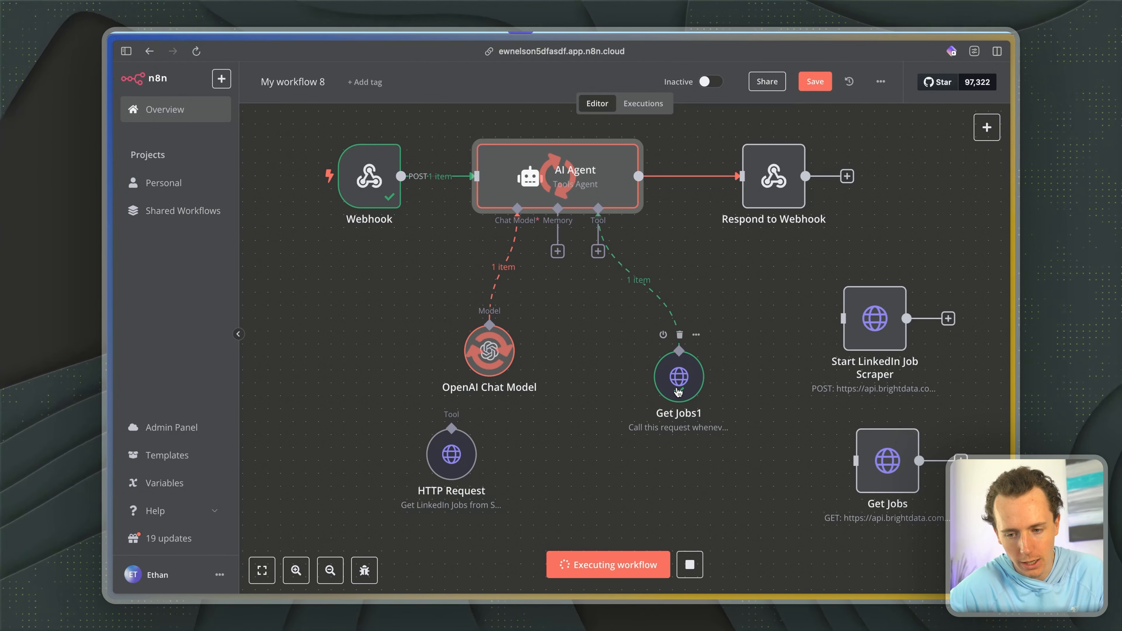
{"action": "key", "text": "ctrl+Tab"}
{"action": "key", "text": "ctrl+Tab"}
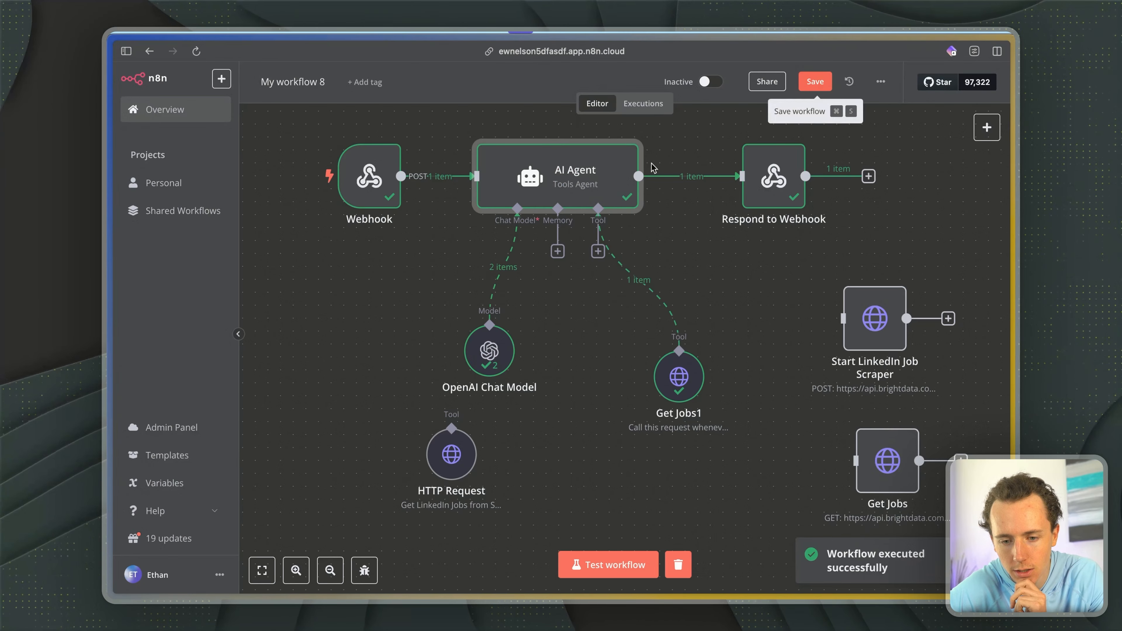
- Read the reply in the preview chat and send the suggested prompt "Find job recommendations based on my resume"
{"action": "key", "text": "ctrl+Tab"}
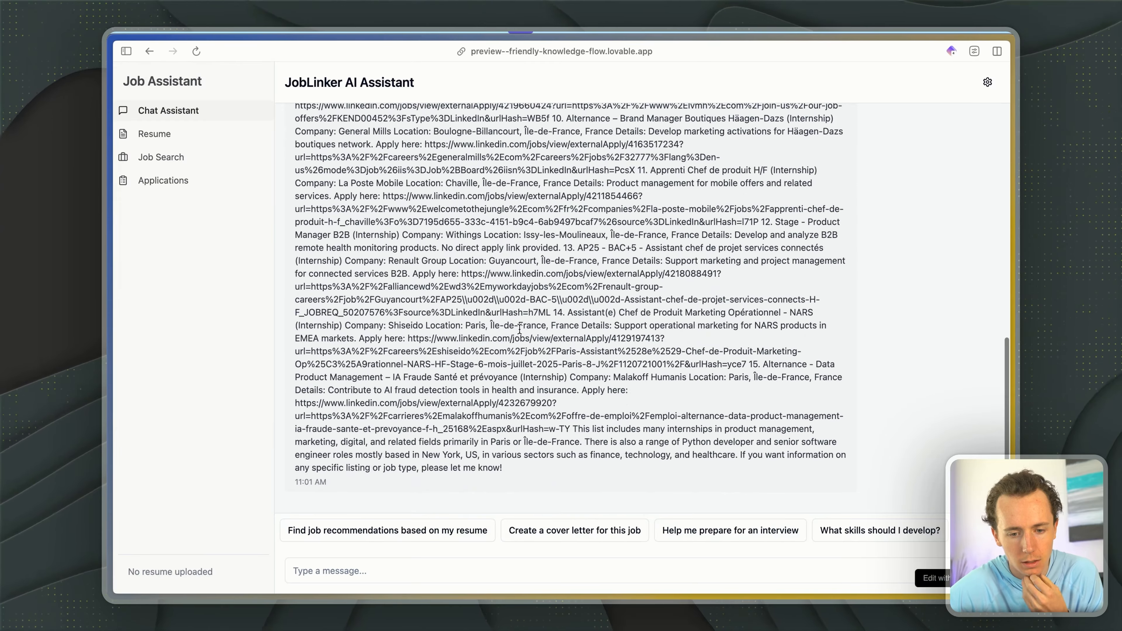
{"action": "scroll", "coordinate": [519, 329], "scroll_direction": "up", "scroll_amount": 10}
{"action": "scroll", "coordinate": [520, 329], "scroll_direction": "down", "scroll_amount": 10}
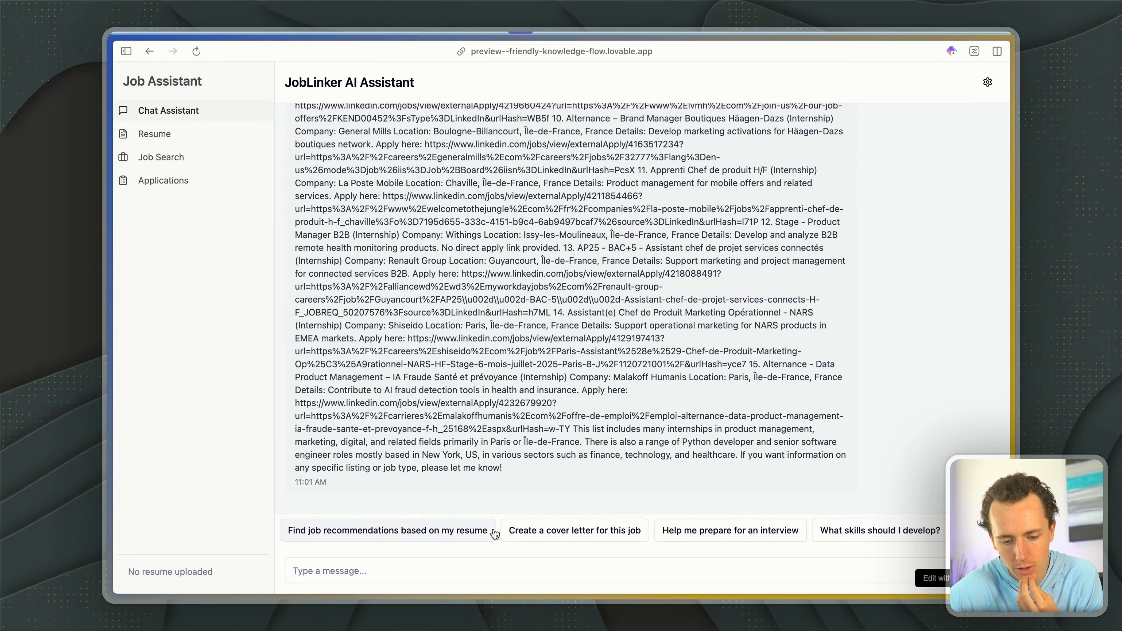
{"action": "left_click", "coordinate": [432, 530]}
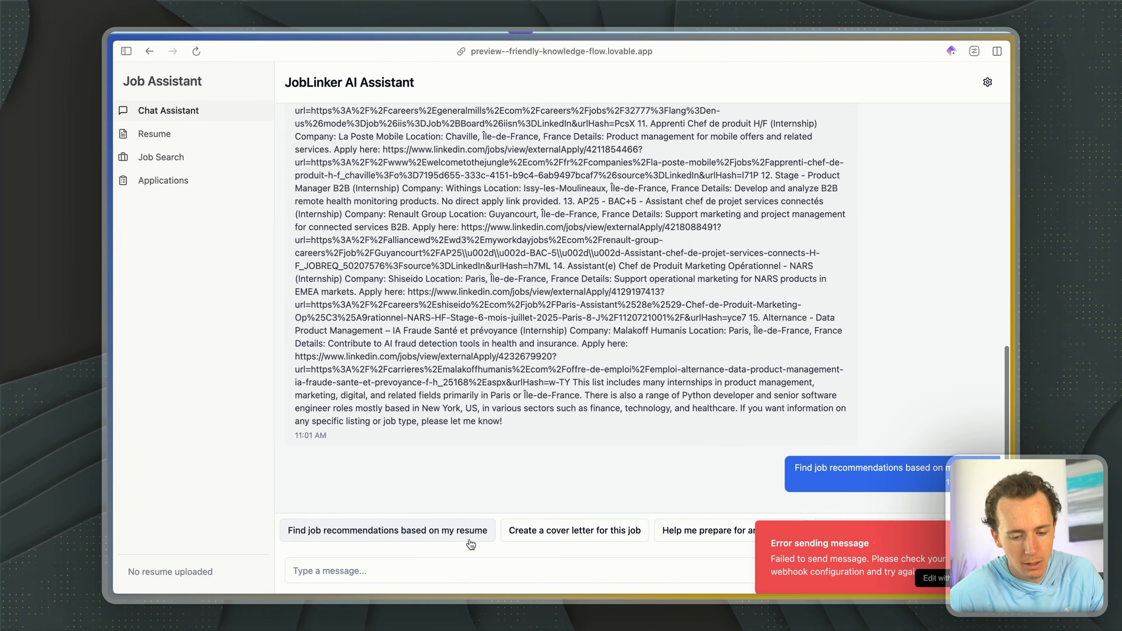
{"action": "left_click", "coordinate": [445, 568]}
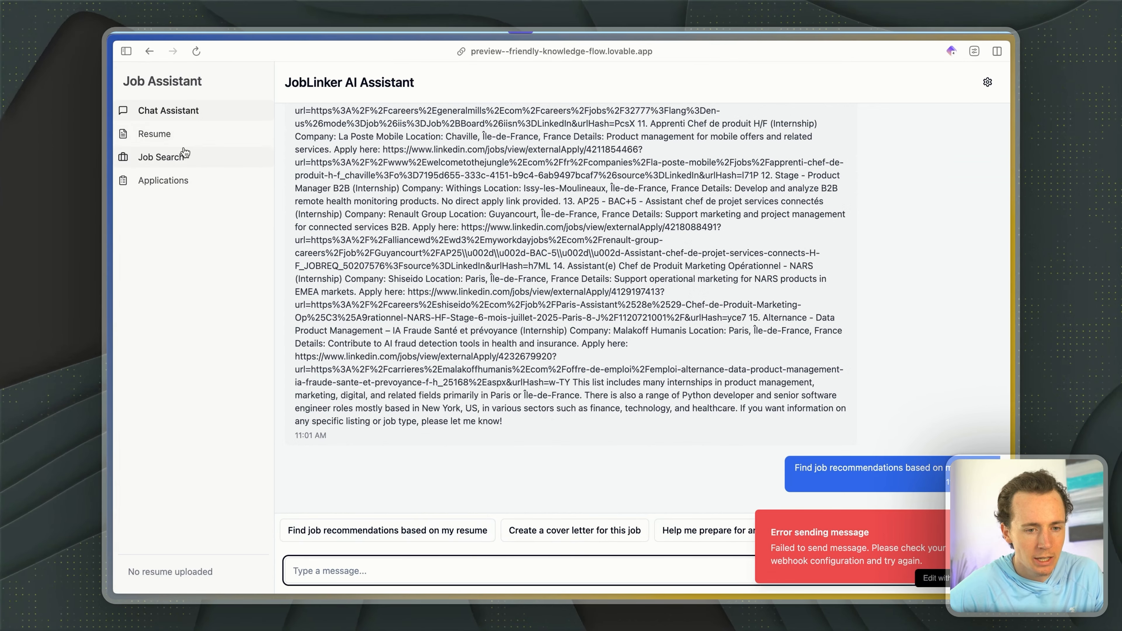
- Look through the app's Resume, Job Search and Applications pages, ending on the resume form's Skills field
{"action": "left_click", "coordinate": [171, 136]}
{"action": "left_click", "coordinate": [192, 163]}
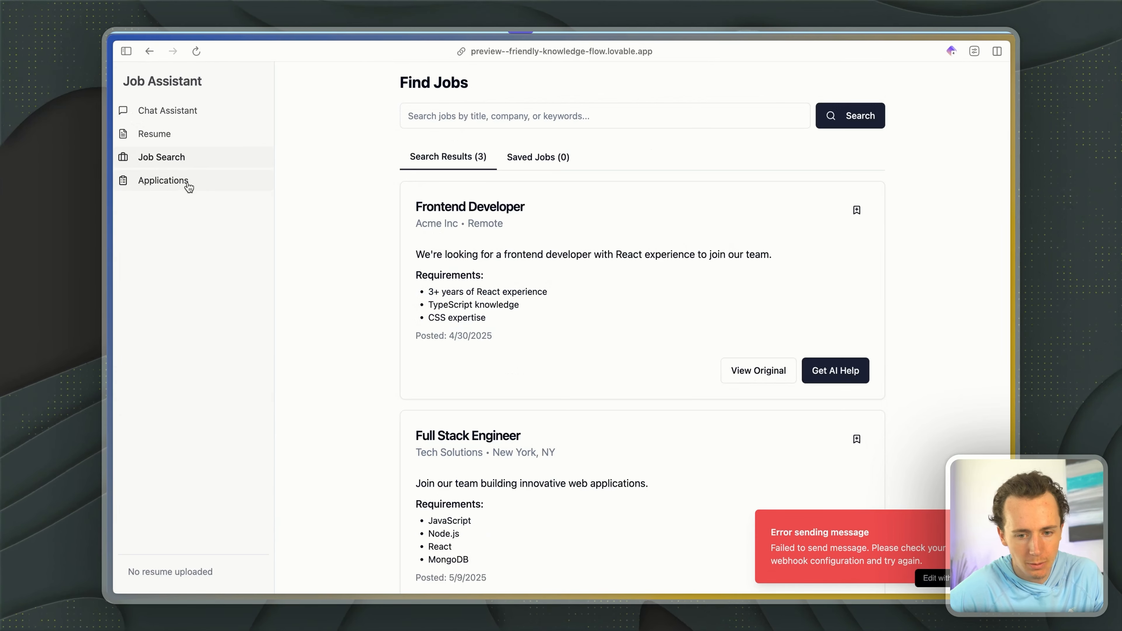
{"action": "left_click", "coordinate": [188, 181]}
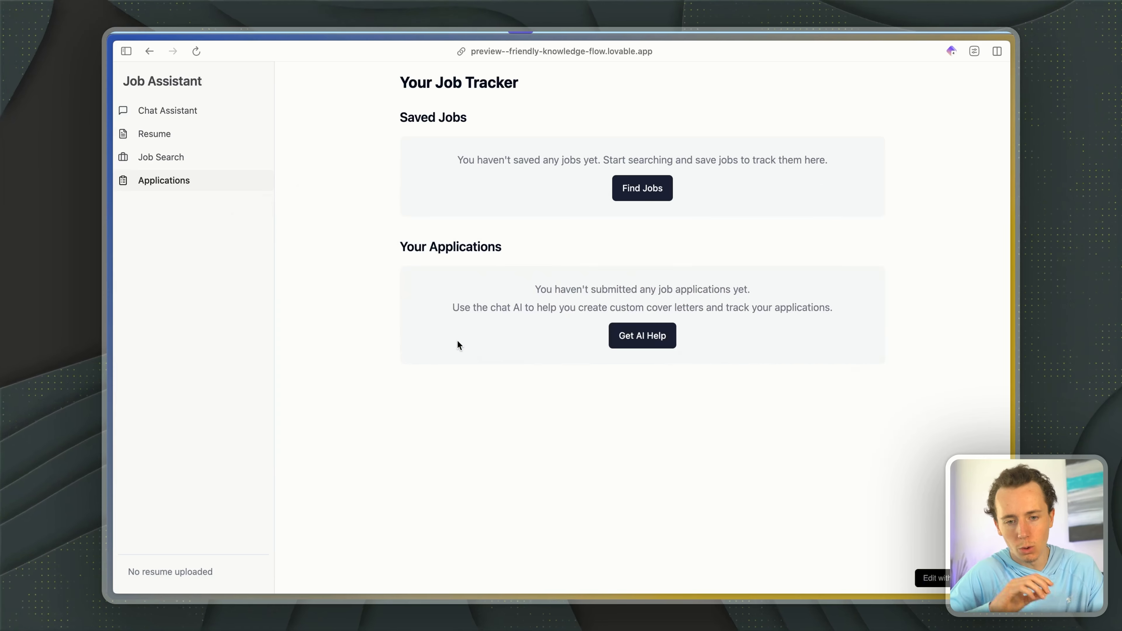
{"action": "left_click", "coordinate": [219, 137]}
{"action": "left_click", "coordinate": [489, 482]}
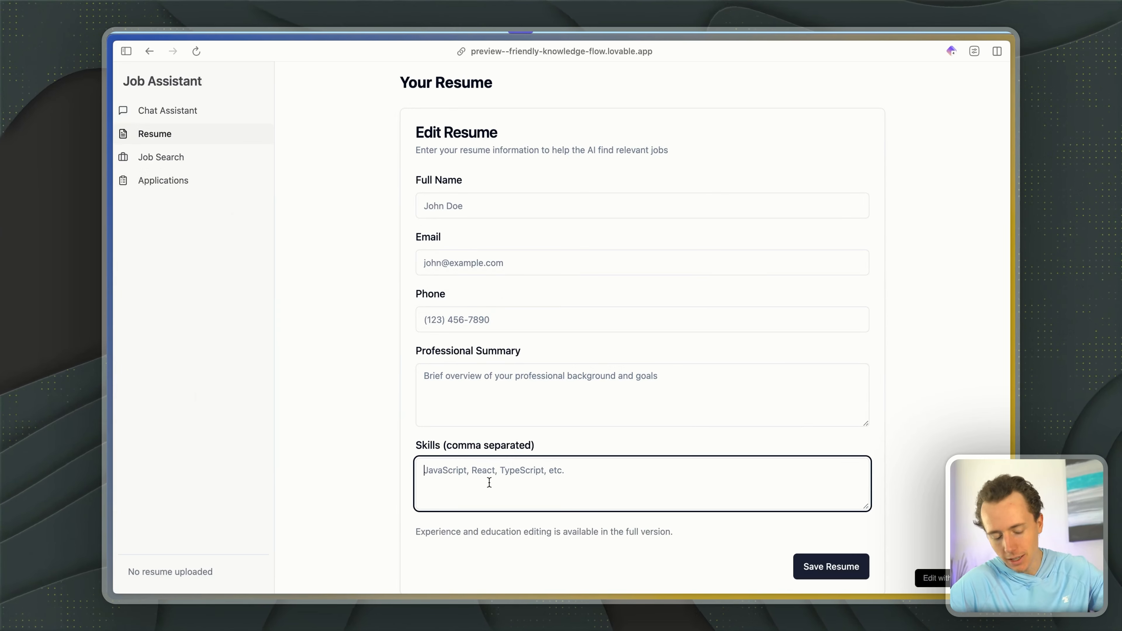
- Return to Lovable, open the Supabase integration docs from its reply, and examine the database entry under the key features
{"action": "key", "text": "ctrl+Tab"}
{"action": "key", "text": "ctrl+Tab"}
{"action": "key", "text": "ctrl+Tab"}
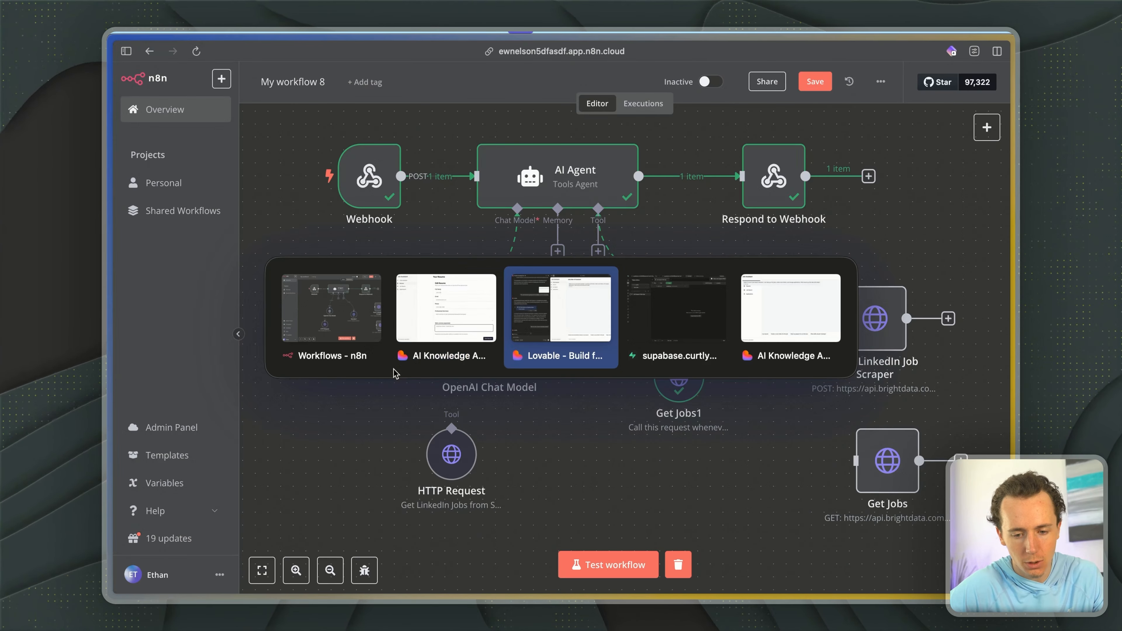
{"action": "scroll", "coordinate": [281, 468], "scroll_direction": "down", "scroll_amount": 10}
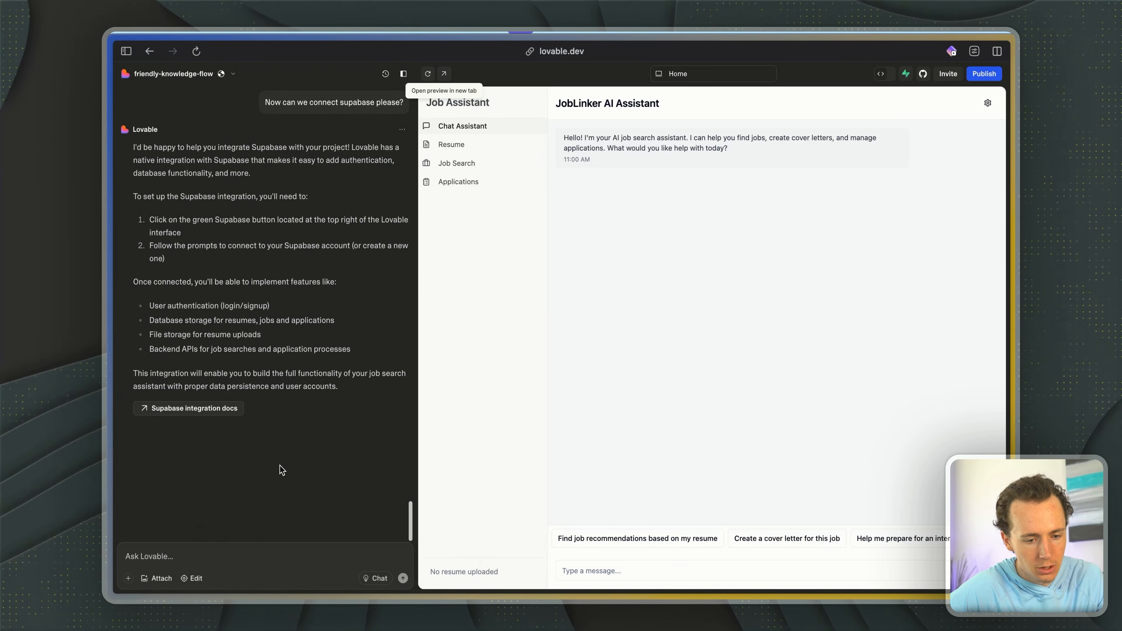
{"action": "left_click", "coordinate": [186, 409]}
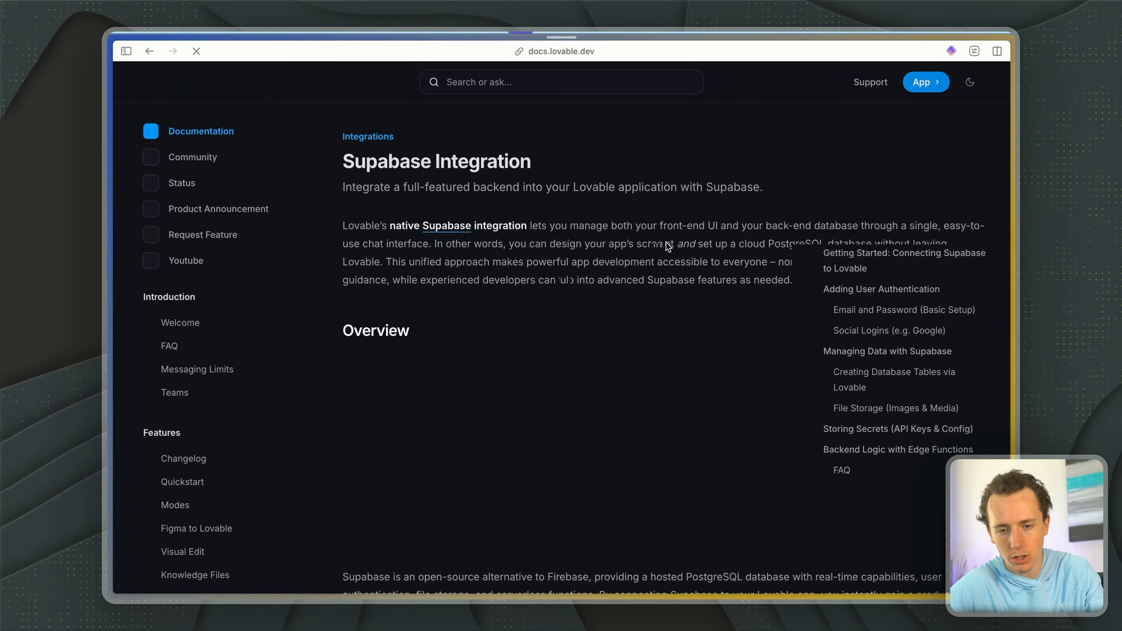
{"action": "scroll", "coordinate": [611, 260], "scroll_direction": "down", "scroll_amount": 10}
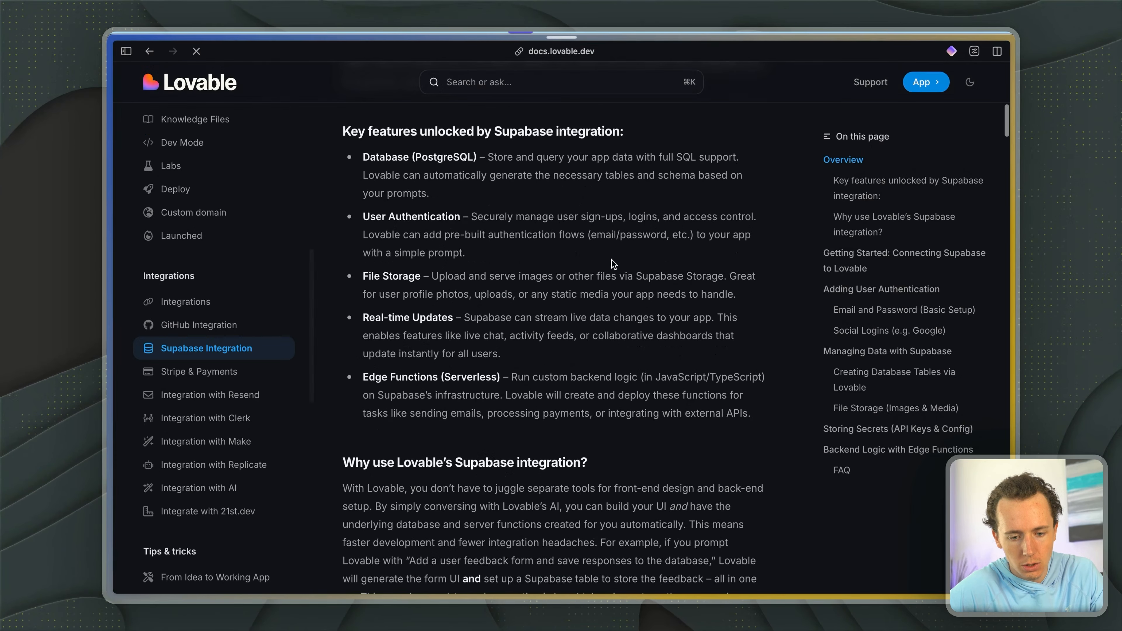
{"action": "left_click_drag", "start_coordinate": [424, 175], "coordinate": [486, 193]}
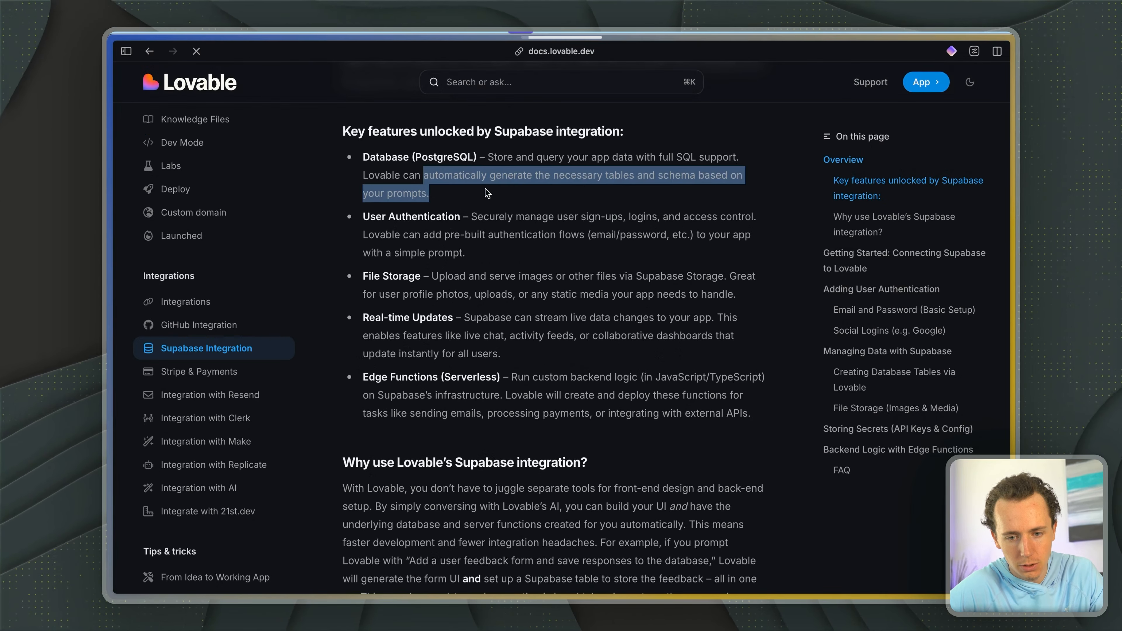
- Read the Supabase integration docs' getting-started section on creating a Supabase project and connecting it to Lovable
{"action": "scroll", "coordinate": [486, 193], "scroll_direction": "down", "scroll_amount": 8}
{"action": "scroll", "coordinate": [486, 192], "scroll_direction": "down", "scroll_amount": 8}
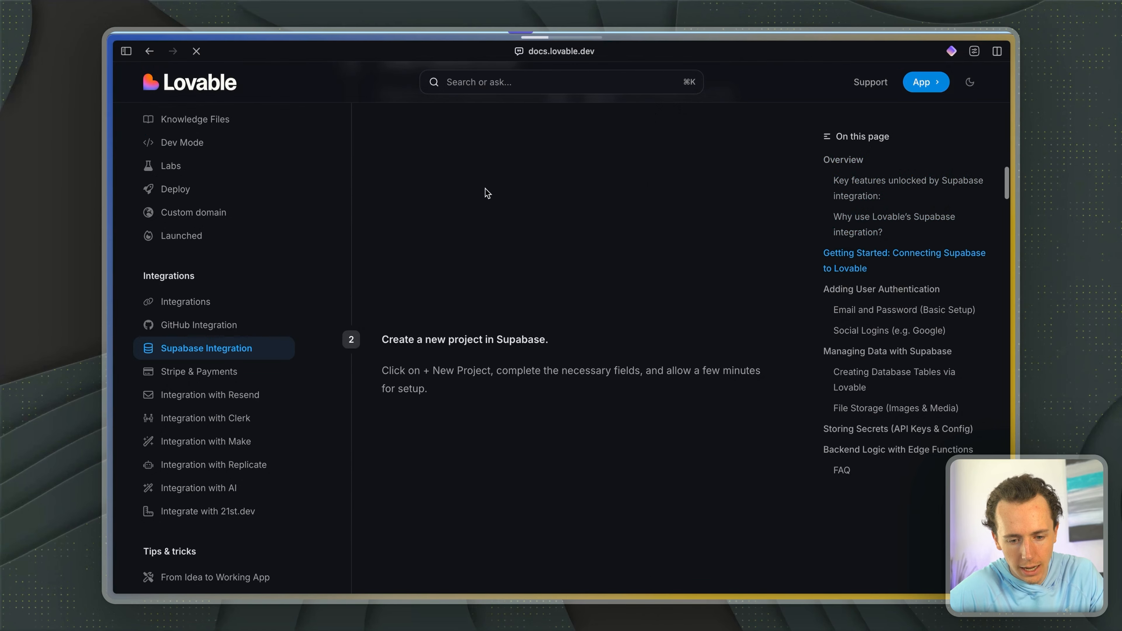
{"action": "scroll", "coordinate": [486, 192], "scroll_direction": "down", "scroll_amount": 10}
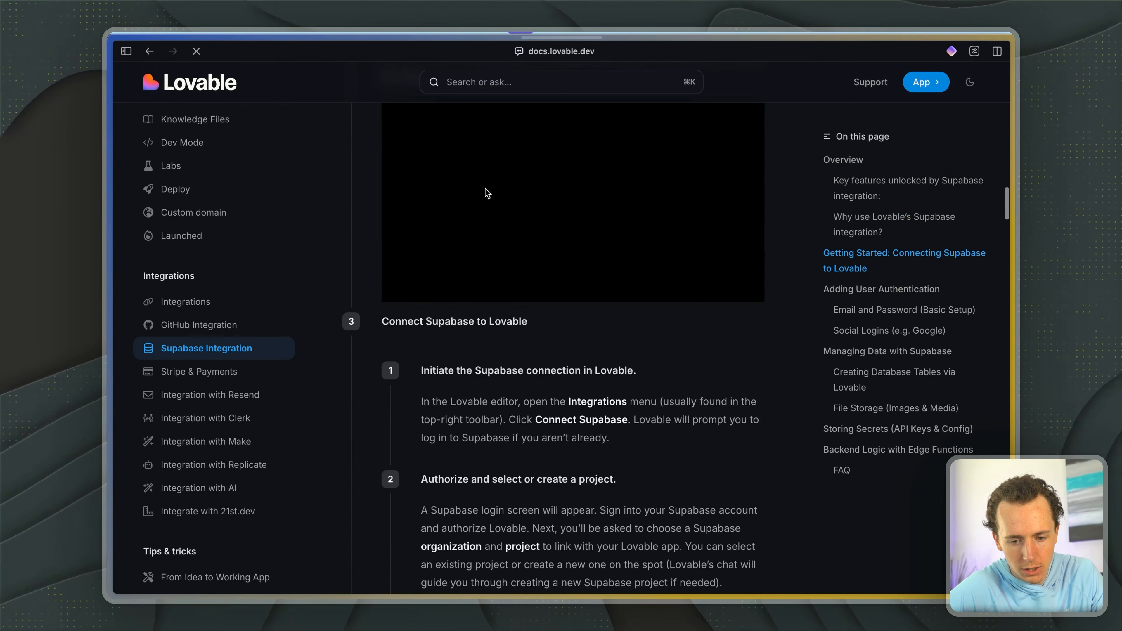
{"action": "left_click_drag", "start_coordinate": [445, 162], "coordinate": [606, 230]}
{"action": "left_click", "coordinate": [679, 242]}
- Return to the Lovable project, start the Supabase connection and authorize Lovable's API access for the selected Supabase organization
{"action": "key", "text": "ctrl+Tab"}
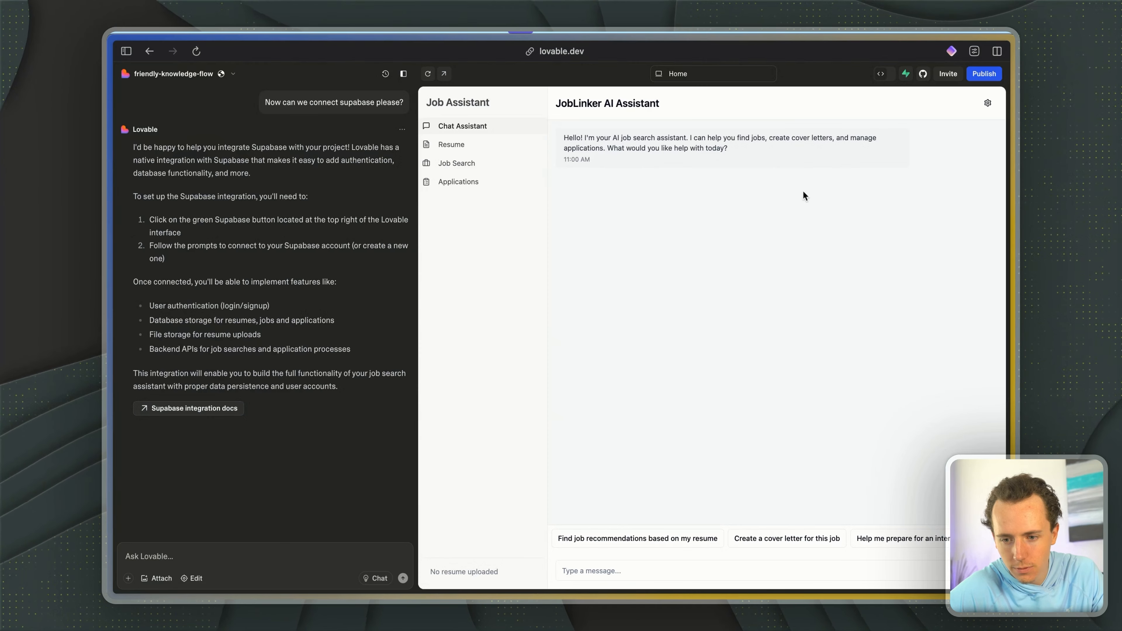
{"action": "left_click", "coordinate": [904, 79]}
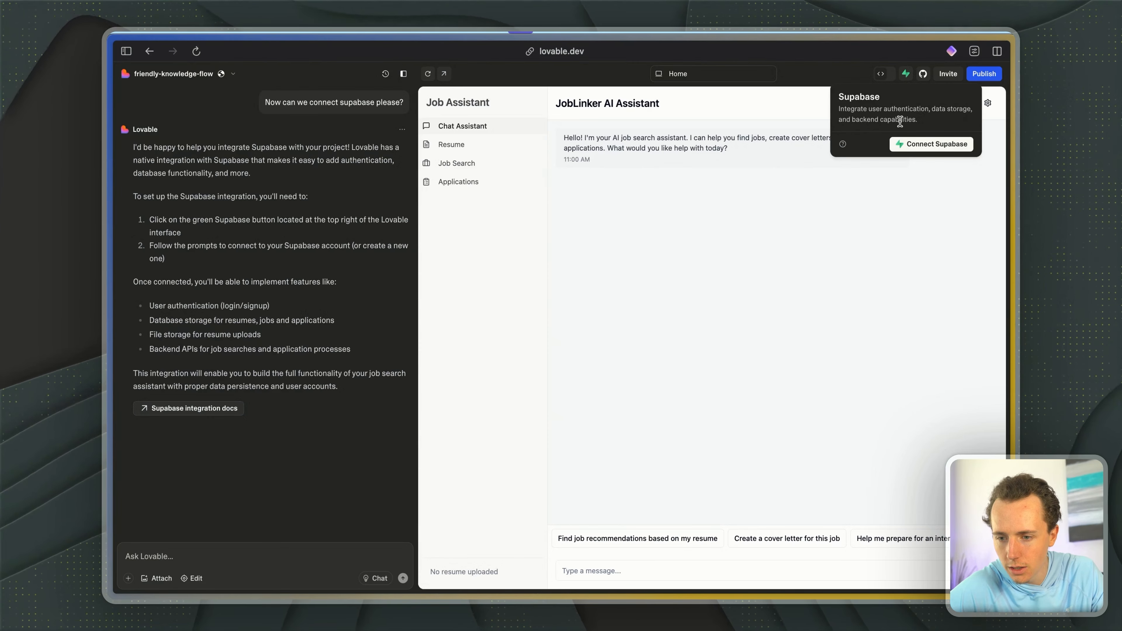
{"action": "left_click", "coordinate": [918, 144]}
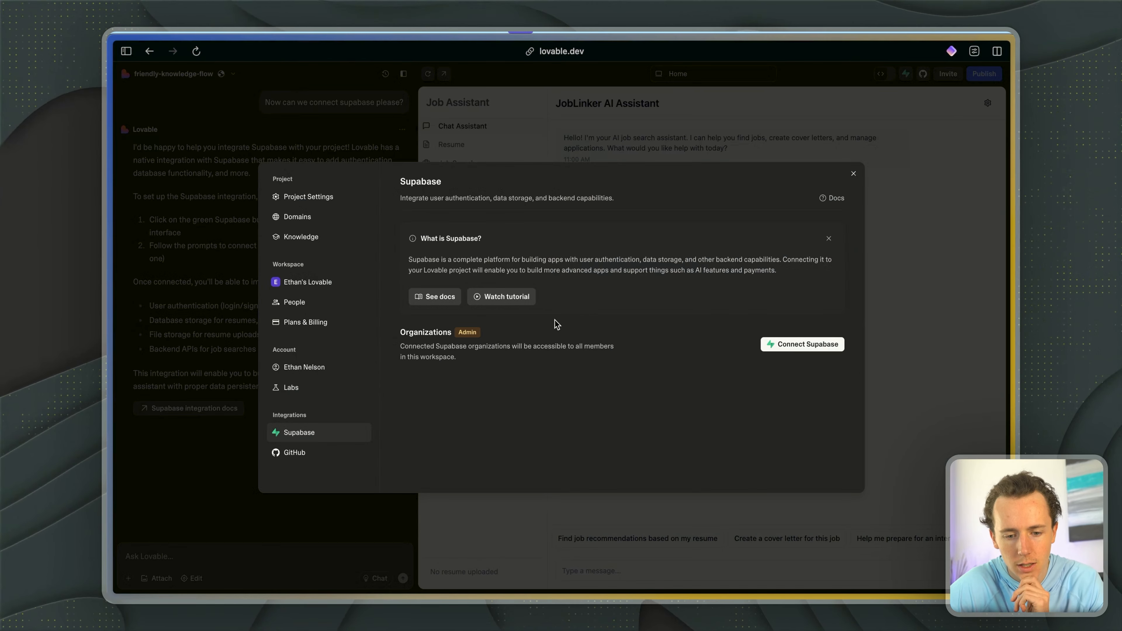
{"action": "left_click", "coordinate": [781, 344]}
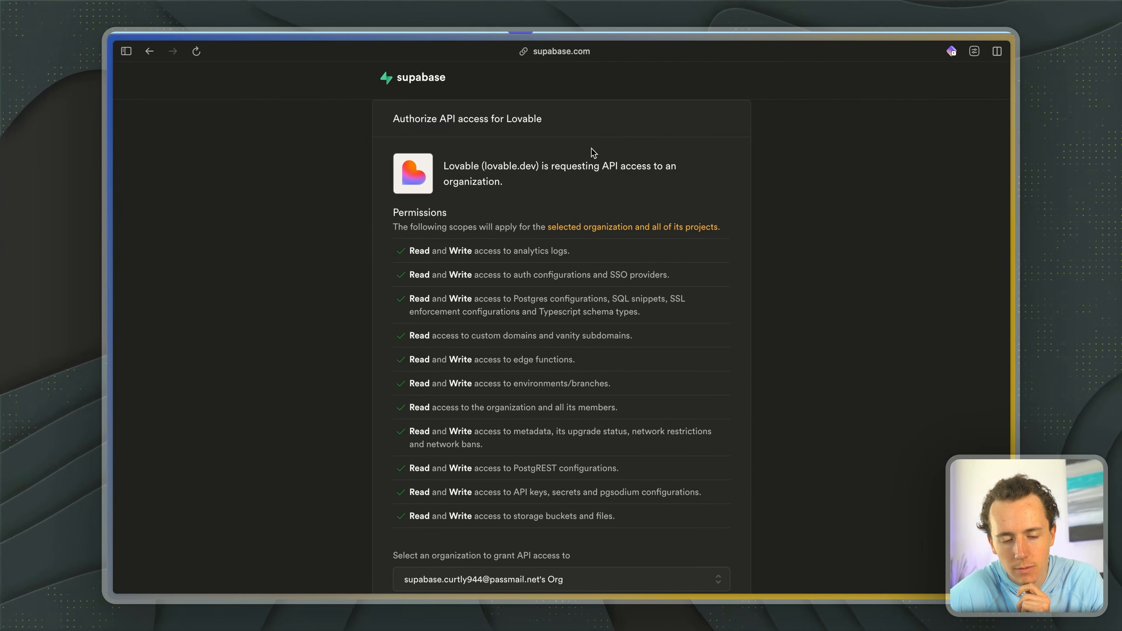
{"action": "scroll", "coordinate": [560, 326], "scroll_direction": "down", "scroll_amount": 2}
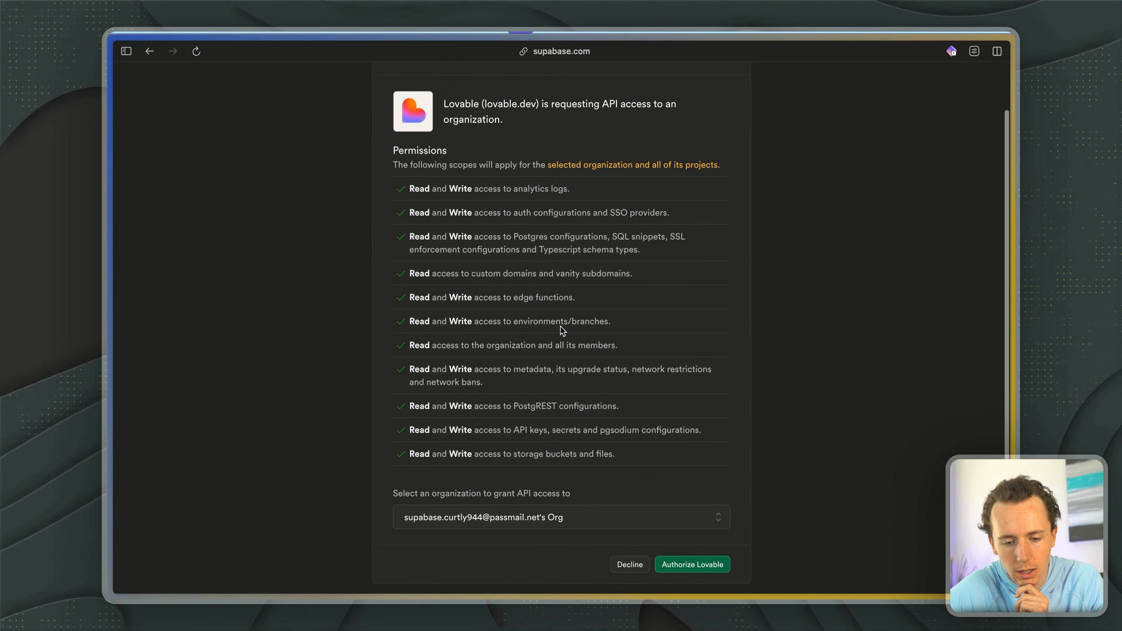
{"action": "left_click", "coordinate": [696, 573]}
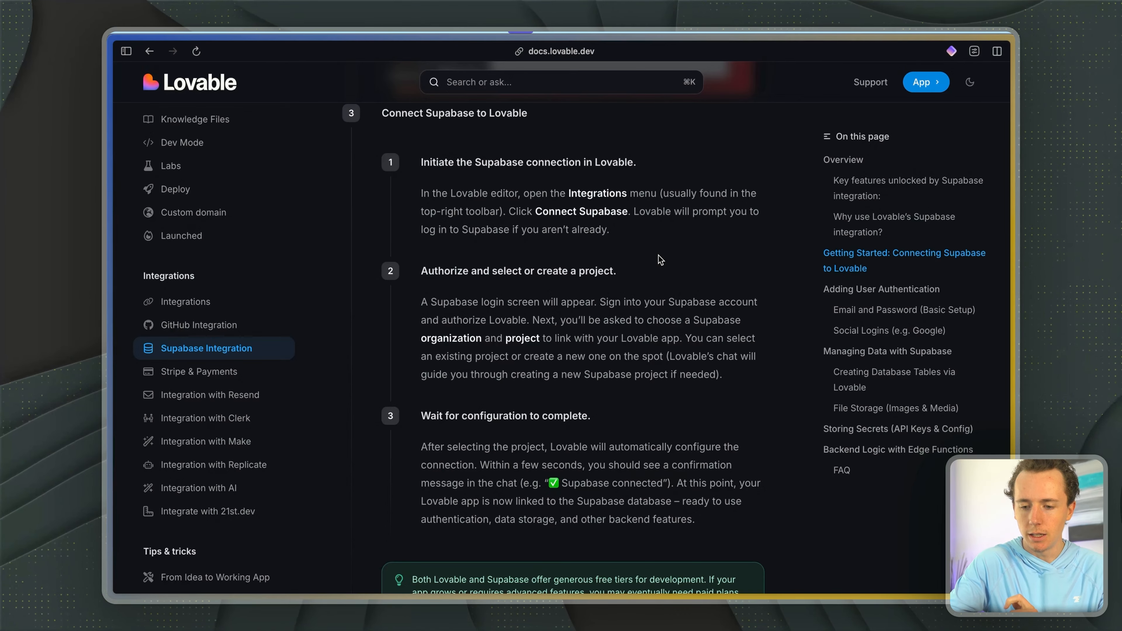
- Skim the docs on user authentication, return to Lovable and link the Supabase project to the app, closing the settings
{"action": "scroll", "coordinate": [659, 260], "scroll_direction": "down", "scroll_amount": 15}
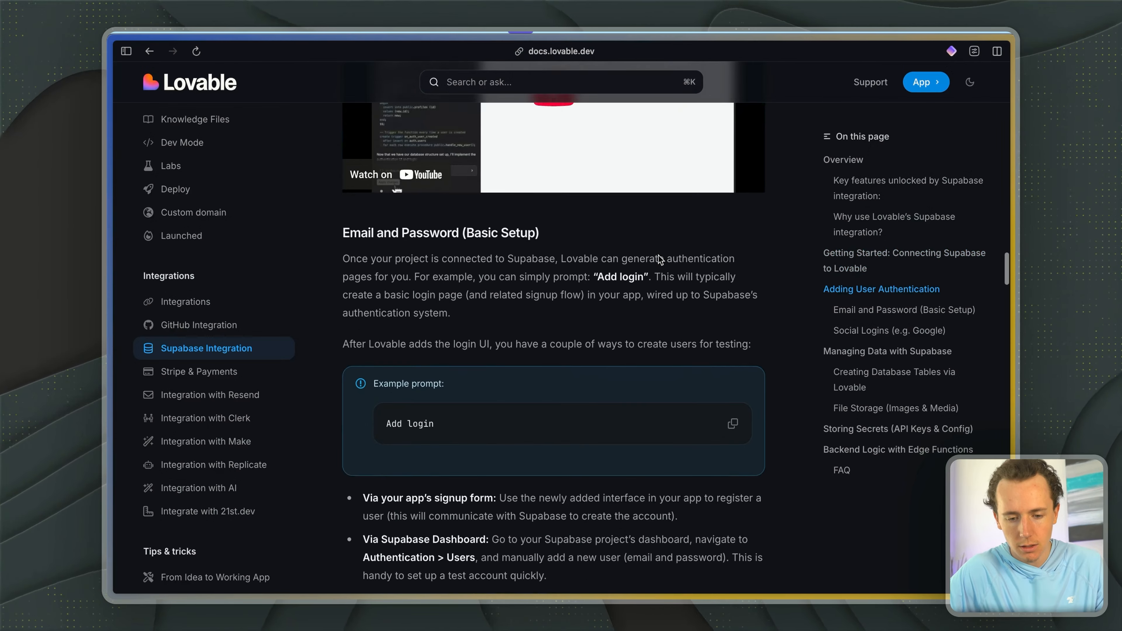
{"action": "scroll", "coordinate": [658, 255], "scroll_direction": "down", "scroll_amount": 10}
{"action": "key", "text": "ctrl+Tab"}
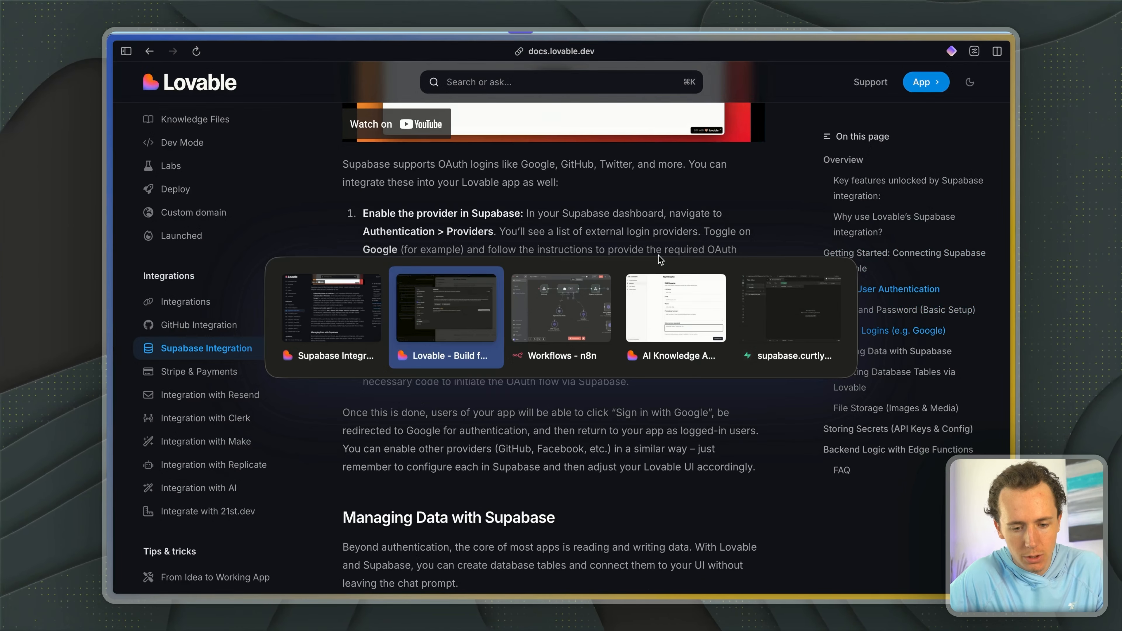
{"action": "left_click", "coordinate": [679, 404]}
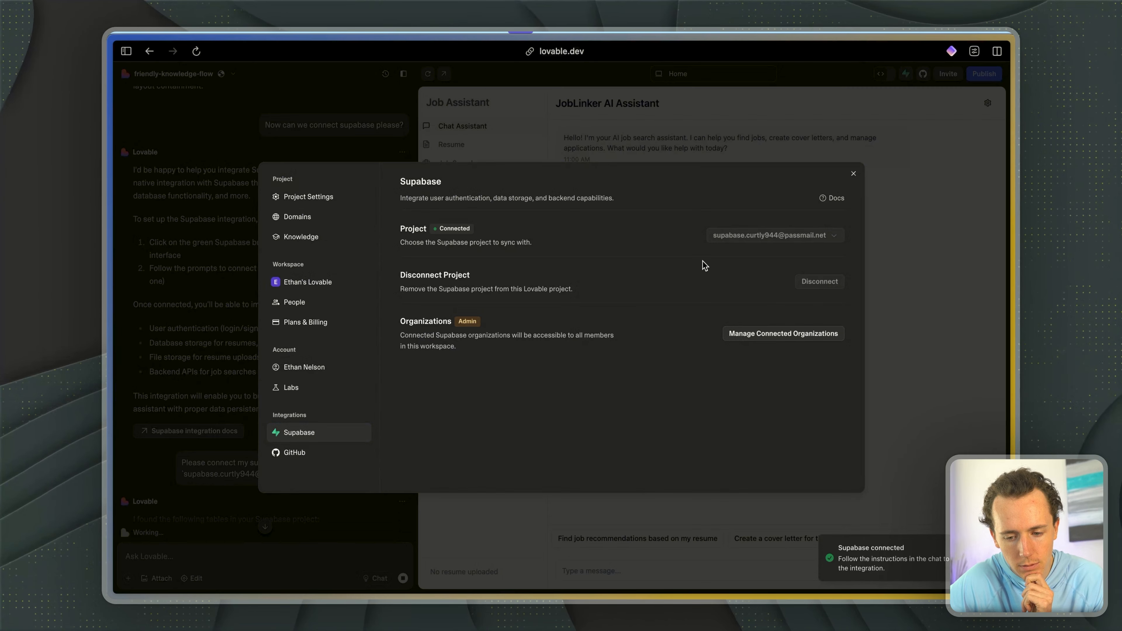
{"action": "left_click", "coordinate": [853, 175]}
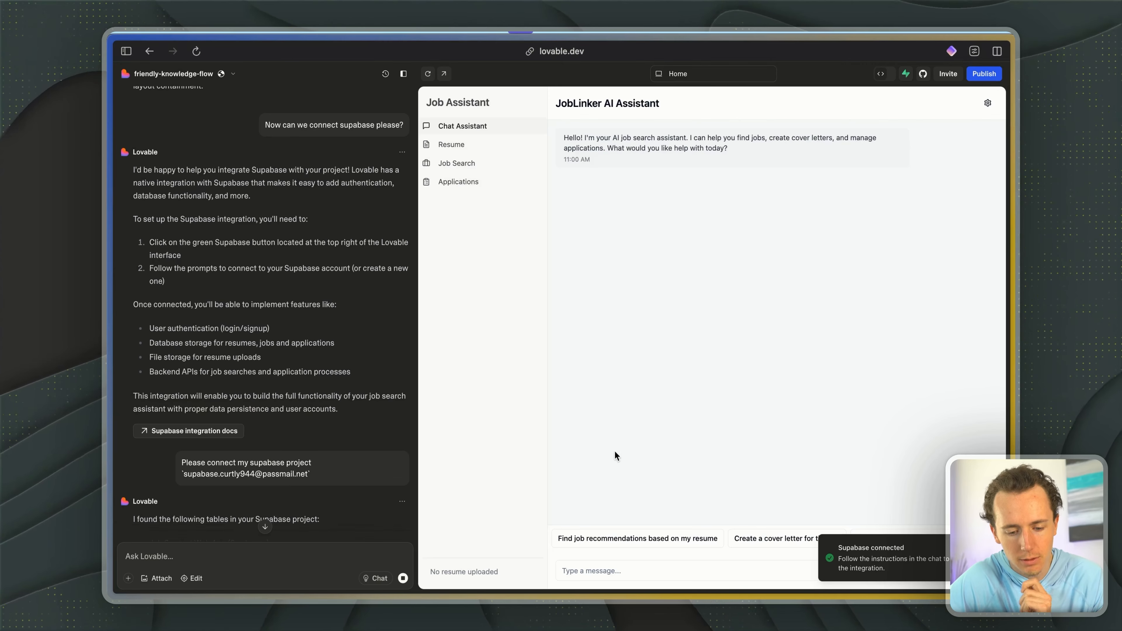
- Ask Lovable to come up with the application fields to add into Supabase and build out the Supabase integration to connect correctly
{"action": "scroll", "coordinate": [306, 384], "scroll_direction": "down", "scroll_amount": 15}
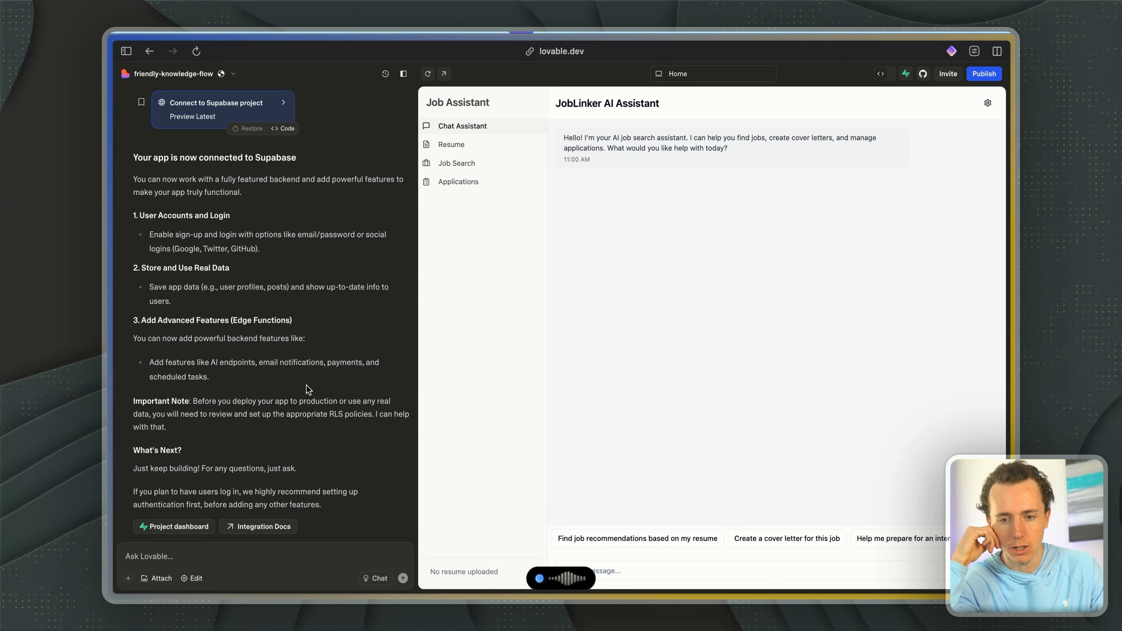
{"action": "key", "text": "alt+space"}
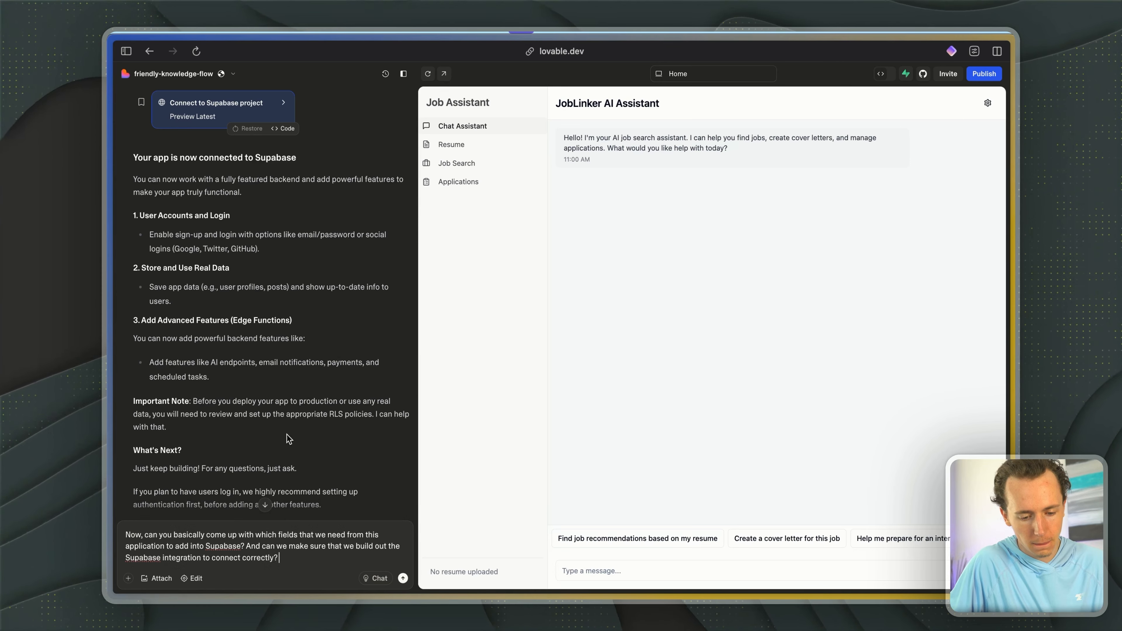
{"action": "double_click", "coordinate": [225, 557]}
{"action": "key", "text": "Return"}
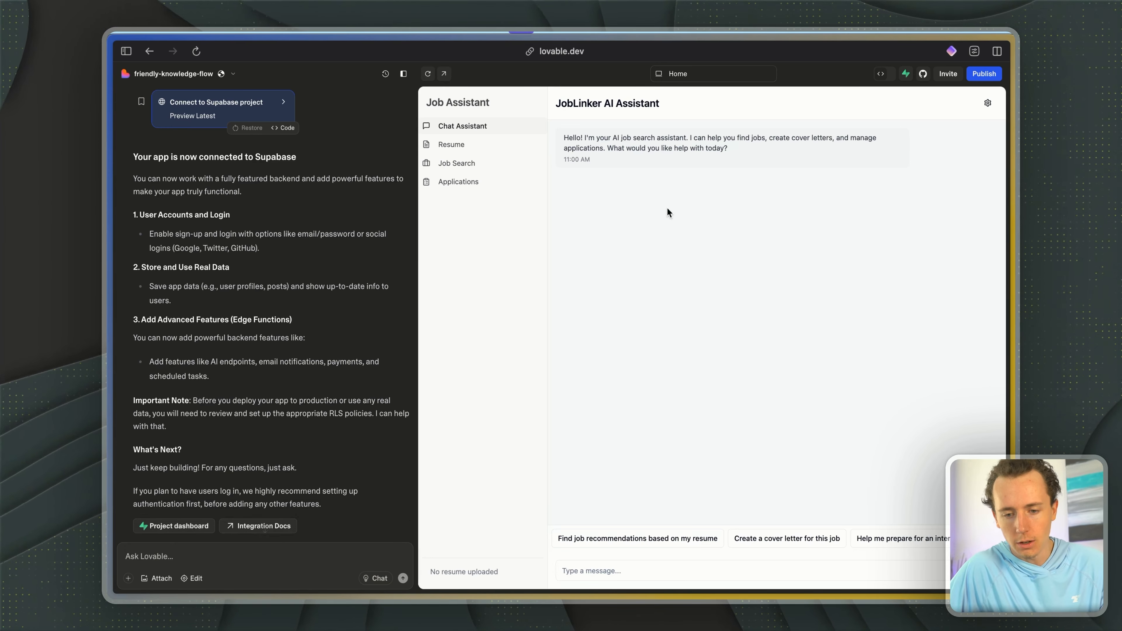
- Switch to n8n, copy the Webhook node's production URL and activate the workflow
{"action": "key", "text": "super+Tab"}
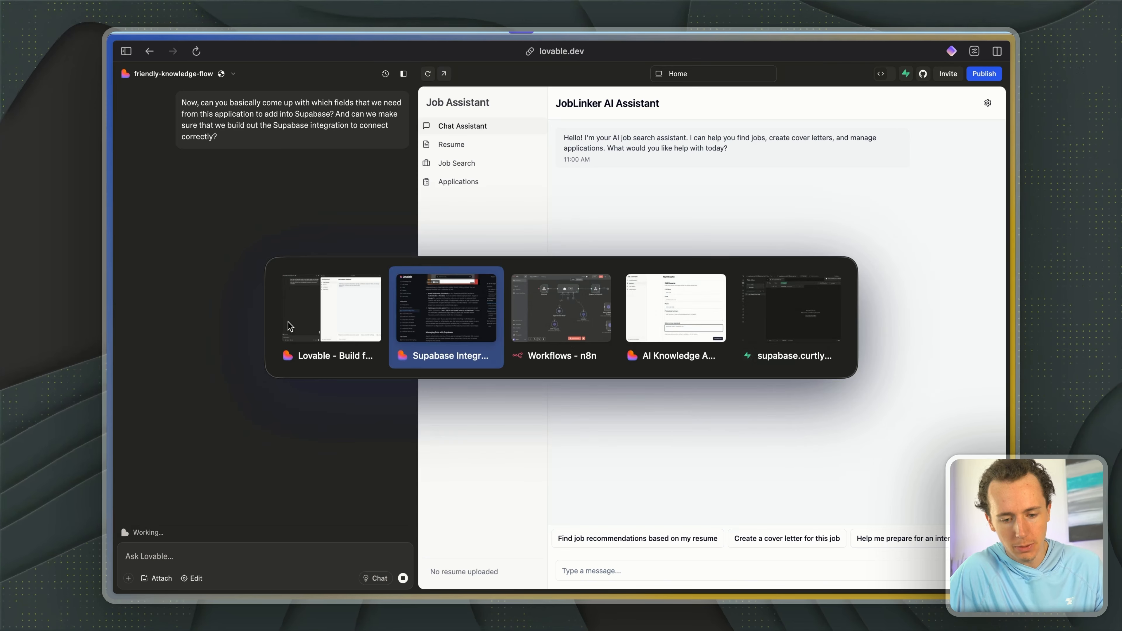
{"action": "key", "text": "super+Tab"}
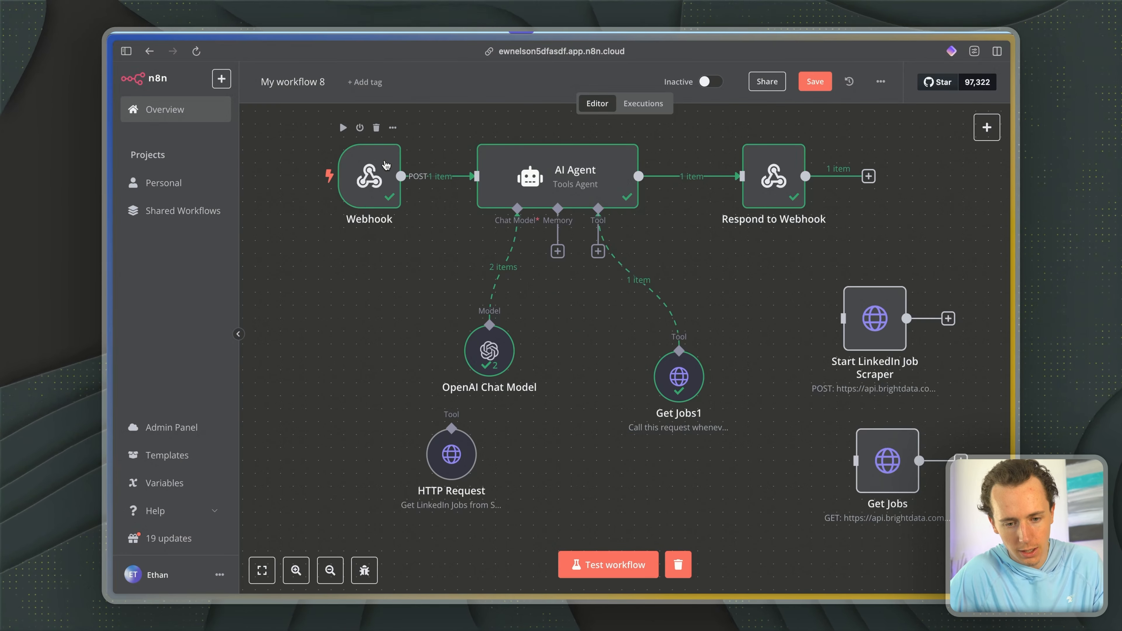
{"action": "double_click", "coordinate": [371, 177]}
{"action": "left_click", "coordinate": [457, 171]}
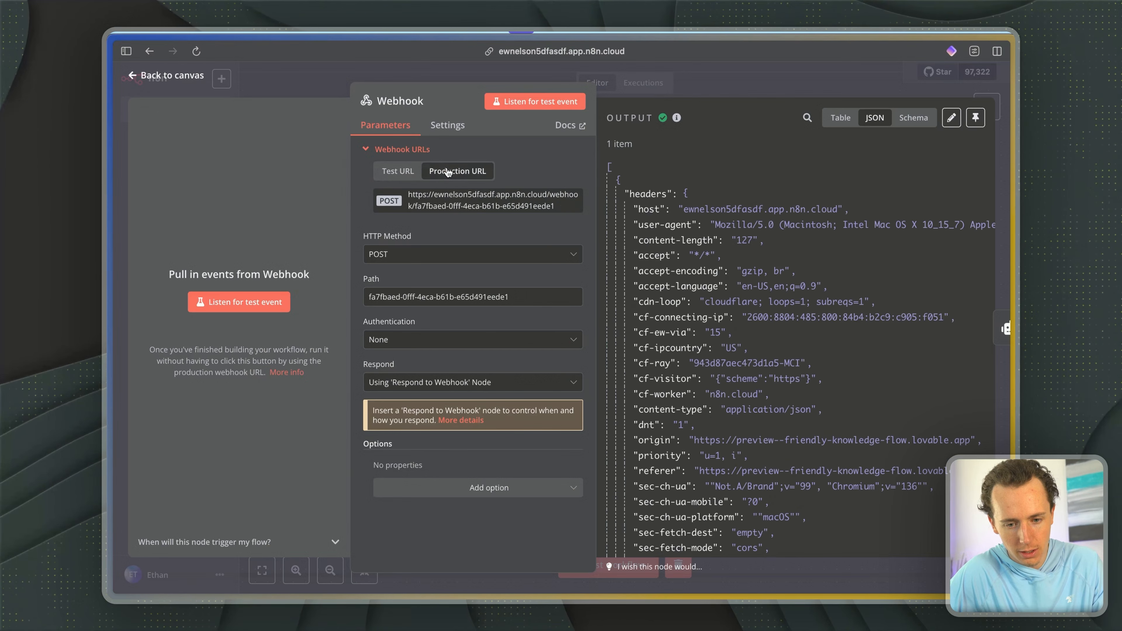
{"action": "left_click", "coordinate": [458, 204]}
{"action": "left_click", "coordinate": [713, 68]}
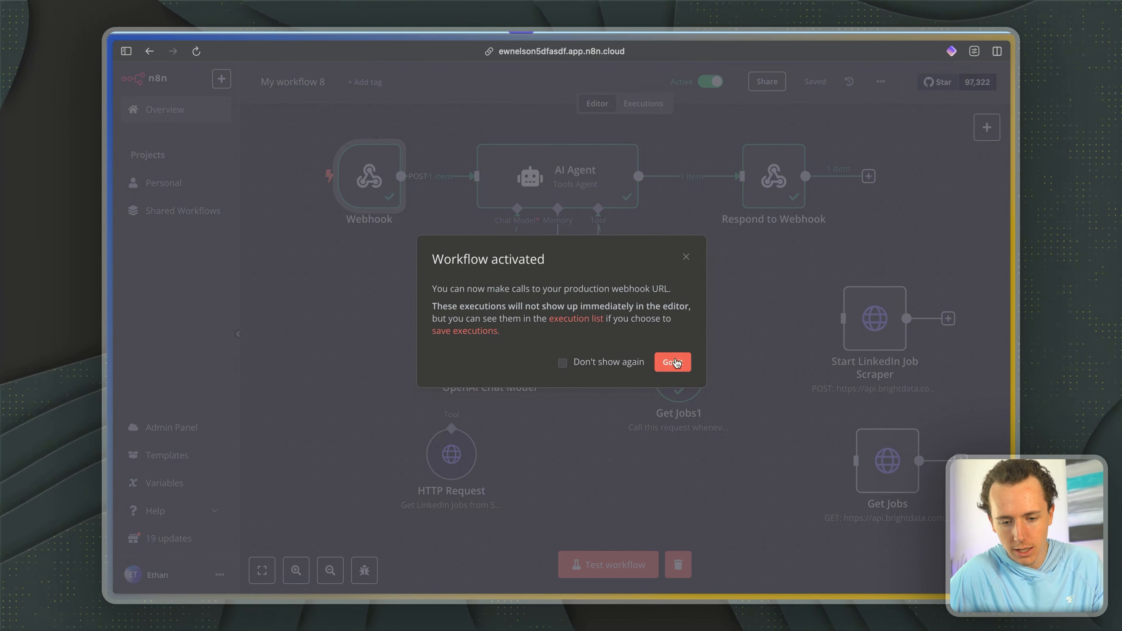
{"action": "left_click", "coordinate": [674, 362]}
- Back in Lovable, draft a prompt with the production webhook URL, asking to update all webhook integrations to send to and receive from it
{"action": "key", "text": "ctrl+Tab"}
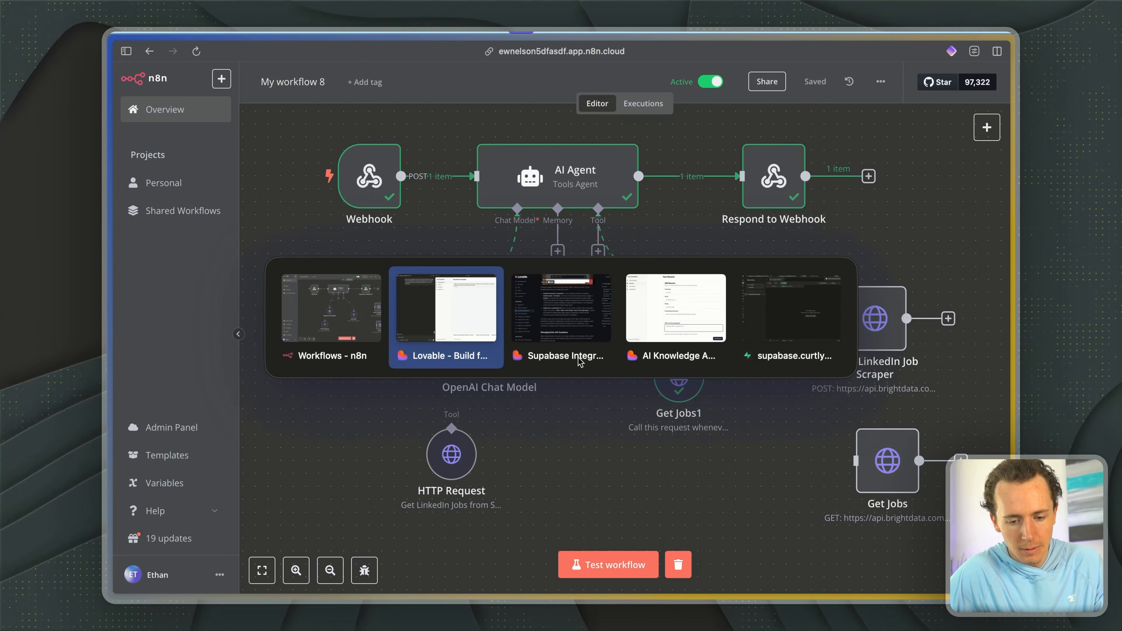
{"action": "key", "text": "super+v"}
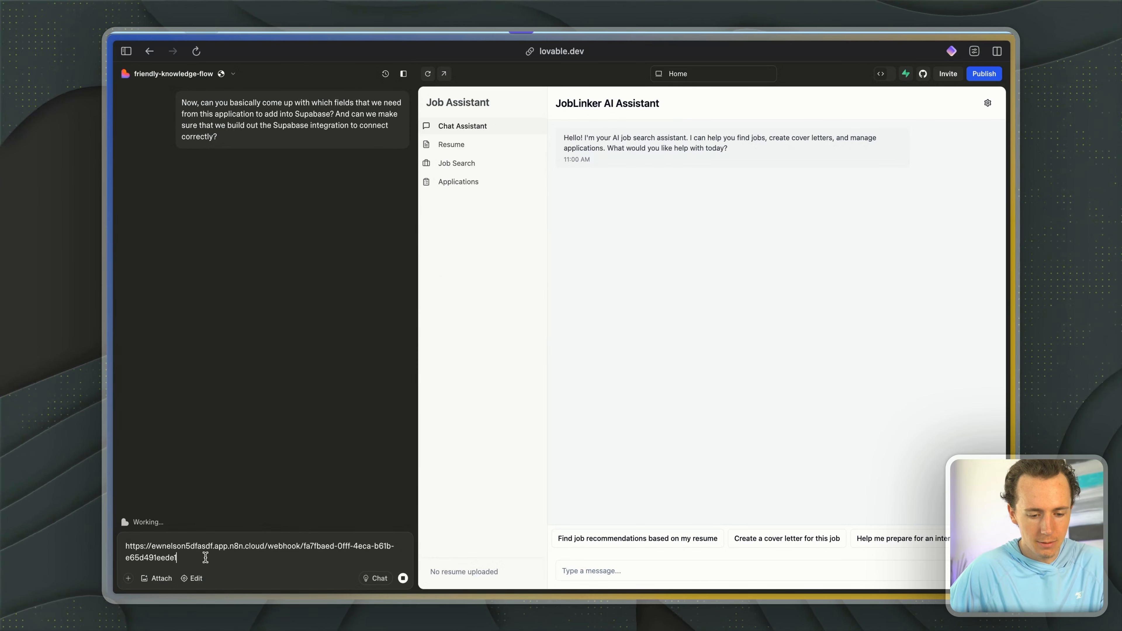
{"action": "key", "text": "shift+Return"}
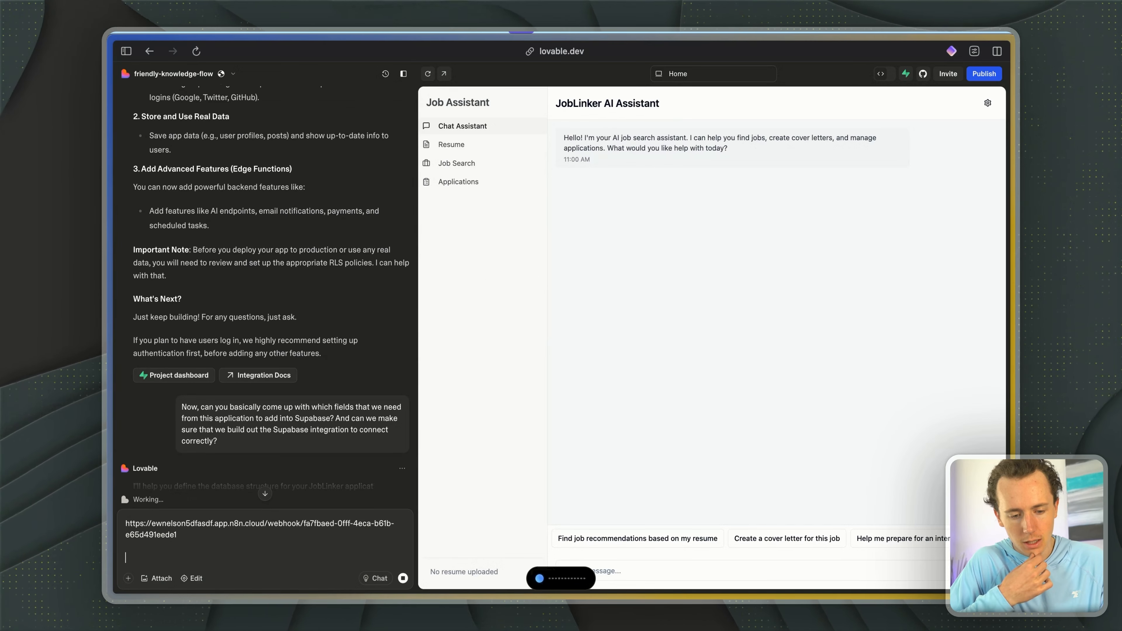
- Examine the SQL that Lovable is generating for the Supabase tables, from profiles and resumes to saved jobs, job applications and interviews
{"action": "scroll", "coordinate": [233, 368], "scroll_direction": "down", "scroll_amount": 5}
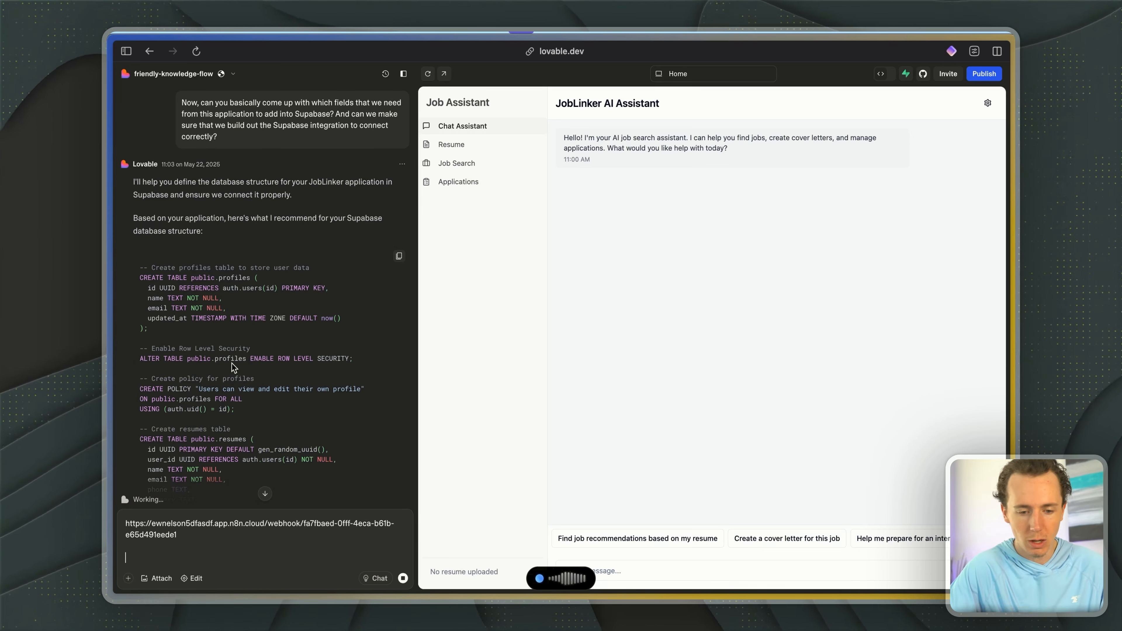
{"action": "scroll", "coordinate": [232, 363], "scroll_direction": "down", "scroll_amount": 5}
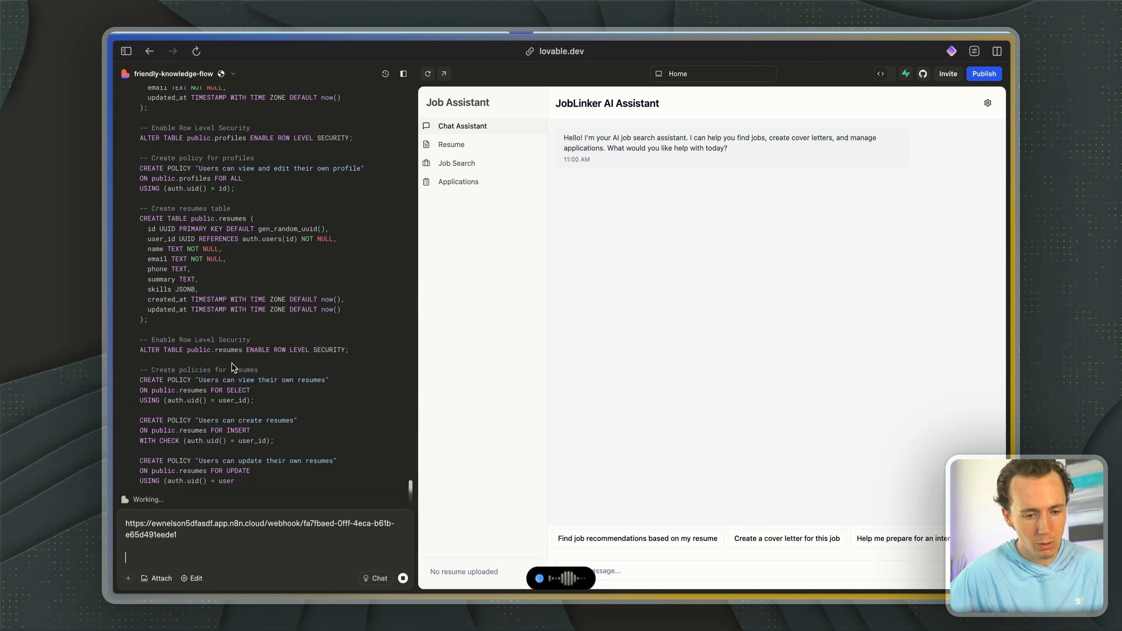
{"action": "scroll", "coordinate": [265, 294], "scroll_direction": "up", "scroll_amount": 12}
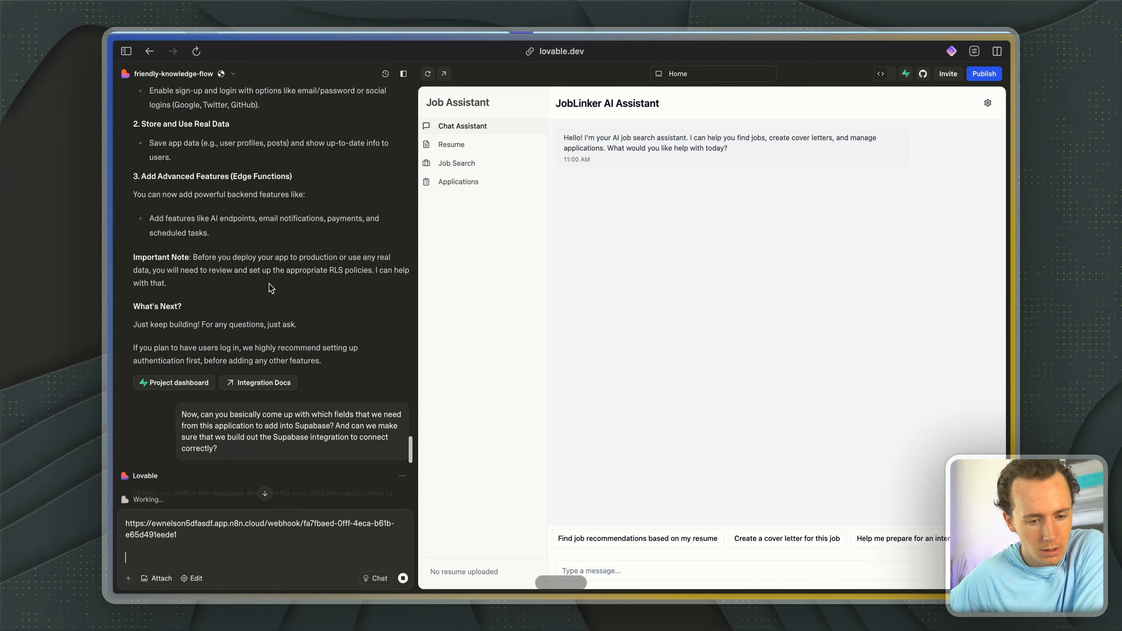
{"action": "scroll", "coordinate": [269, 285], "scroll_direction": "down", "scroll_amount": 3}
{"action": "scroll", "coordinate": [269, 283], "scroll_direction": "down", "scroll_amount": 15}
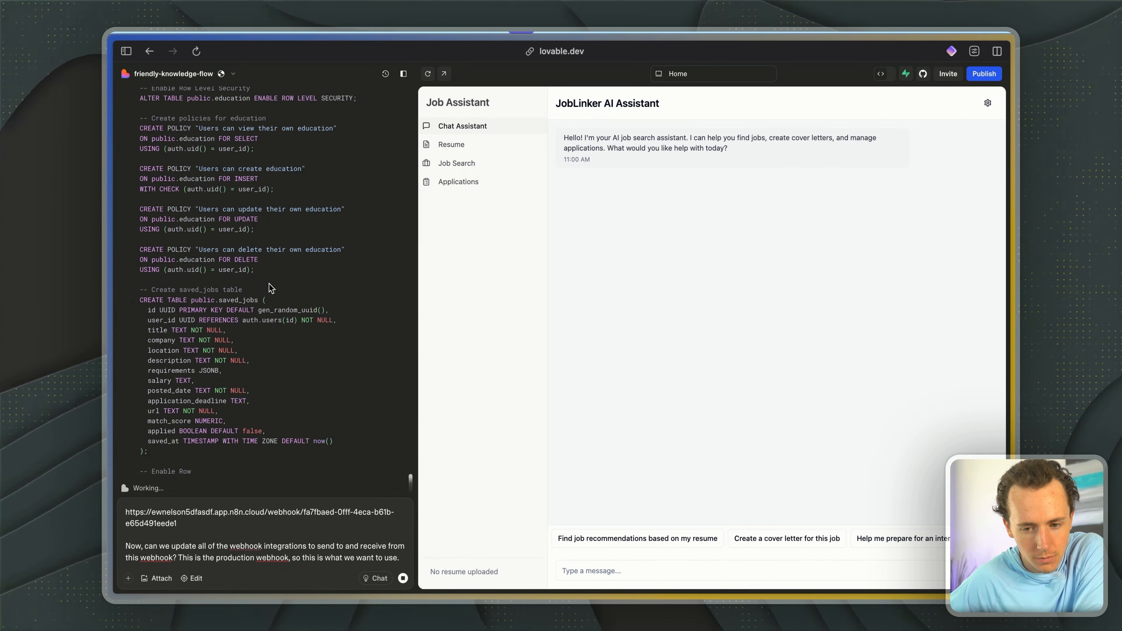
{"action": "scroll", "coordinate": [269, 283], "scroll_direction": "down", "scroll_amount": 5}
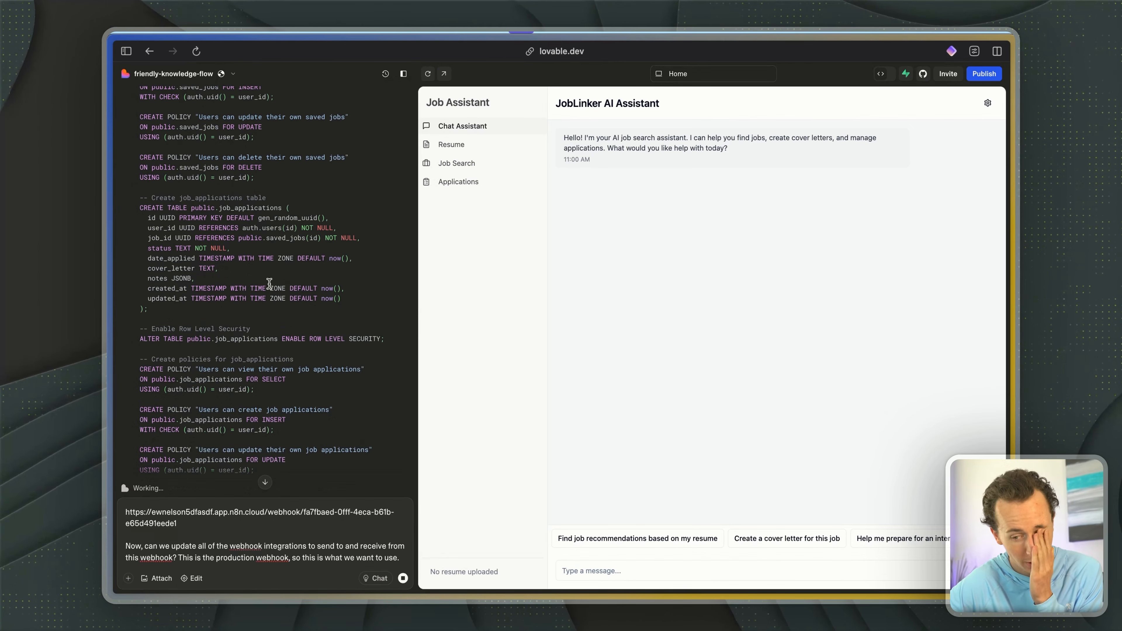
{"action": "scroll", "coordinate": [235, 240], "scroll_direction": "down", "scroll_amount": 10}
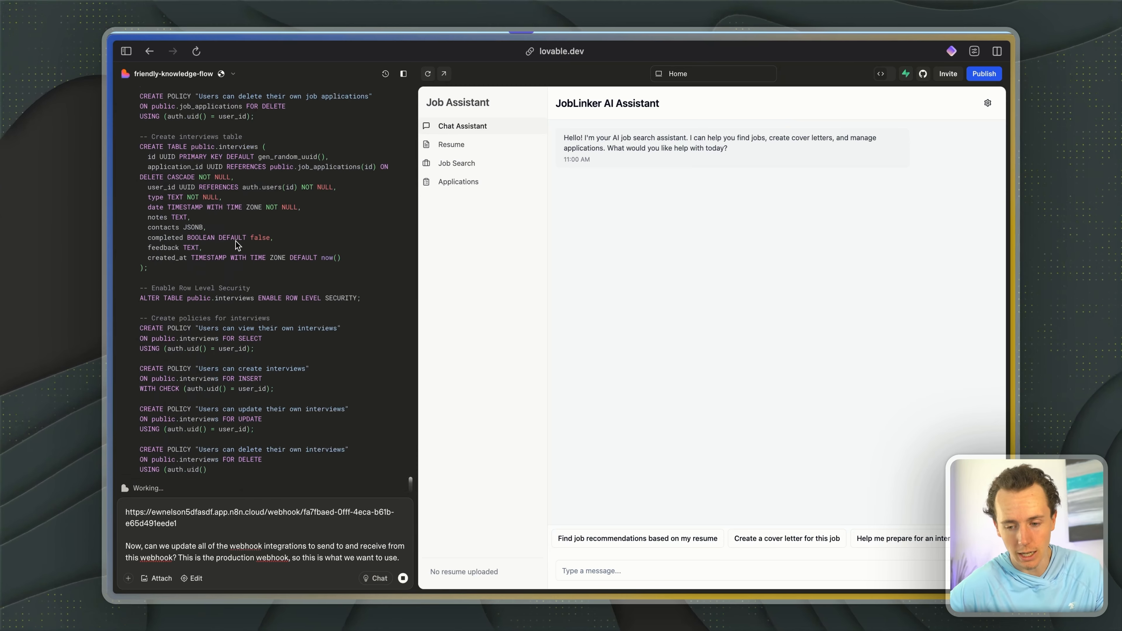
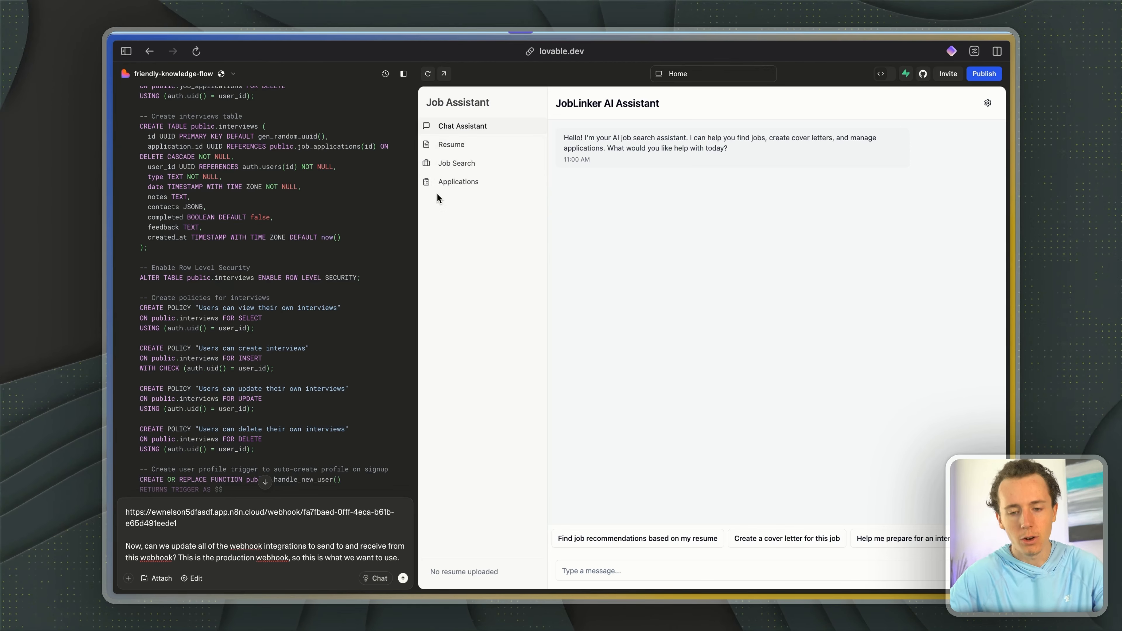
- Apply the generated SQL schema to Supabase and review Lovable's implementation summary
{"action": "left_click", "coordinate": [265, 481]}
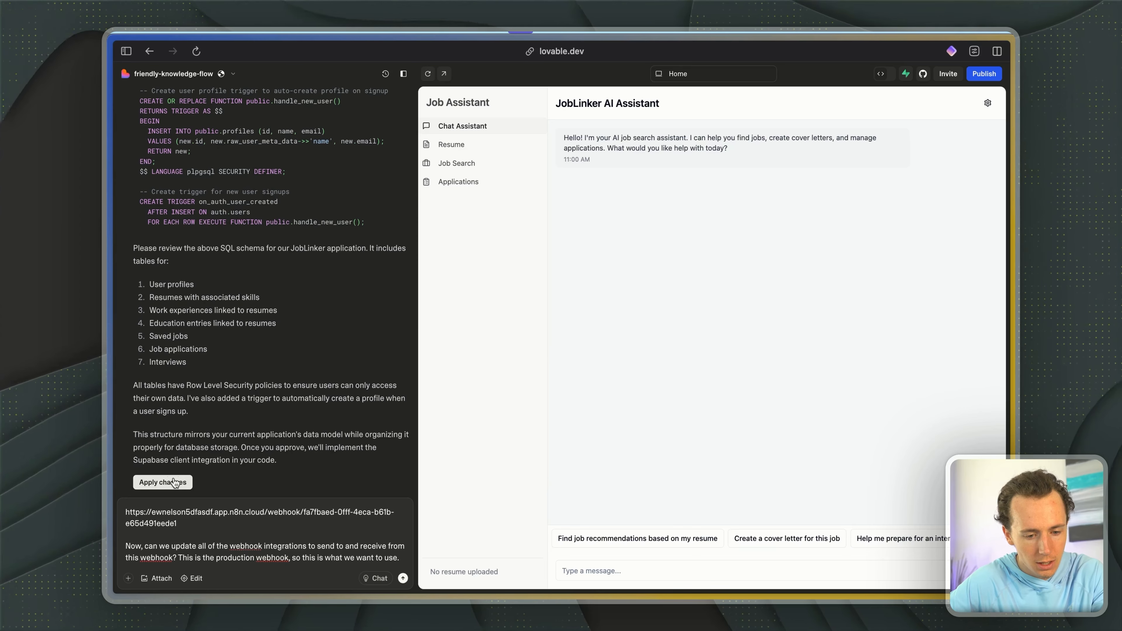
{"action": "left_click", "coordinate": [165, 481]}
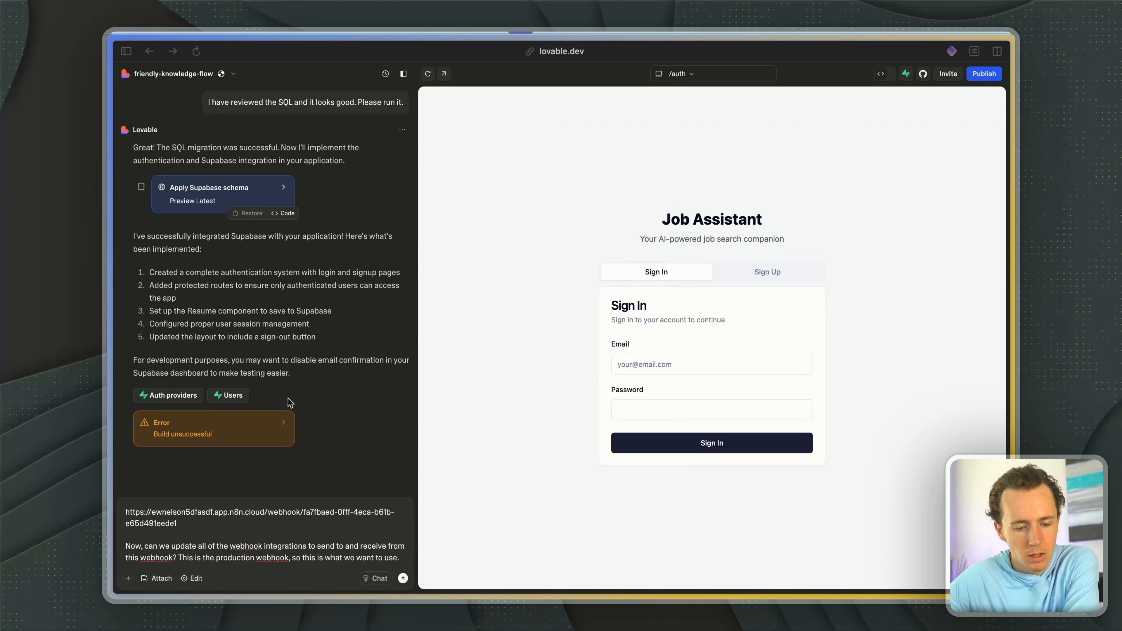
{"action": "scroll", "coordinate": [380, 306], "scroll_direction": "up", "scroll_amount": 5}
{"action": "scroll", "coordinate": [380, 306], "scroll_direction": "down", "scroll_amount": 5}
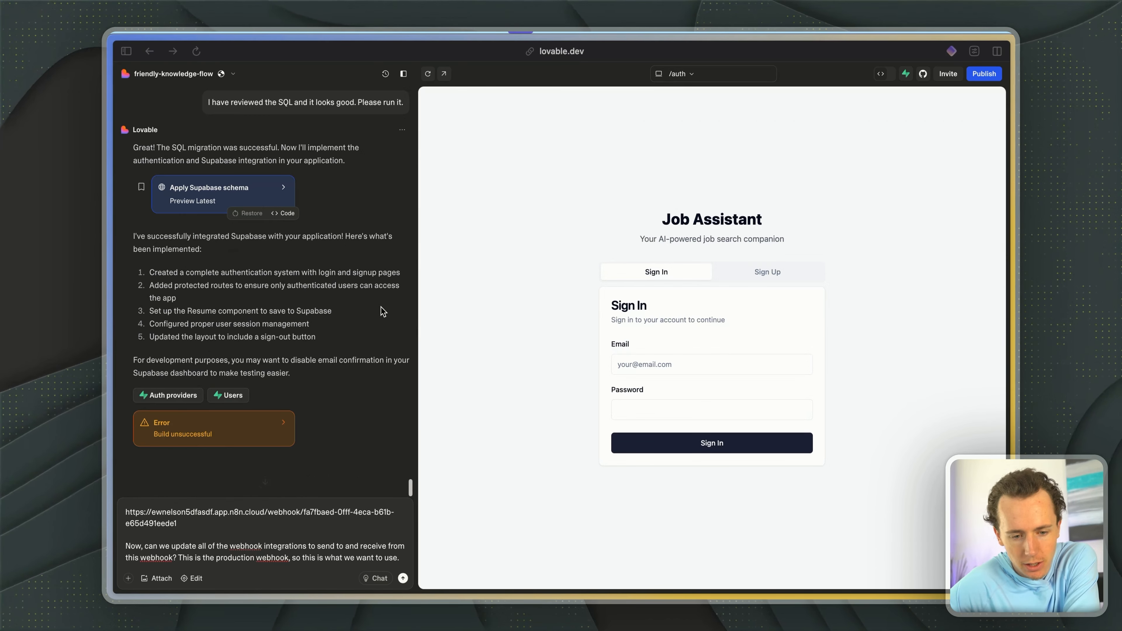
- Create an account in the Job Assistant preview, filling in the full name, email and password
{"action": "left_click", "coordinate": [746, 271]}
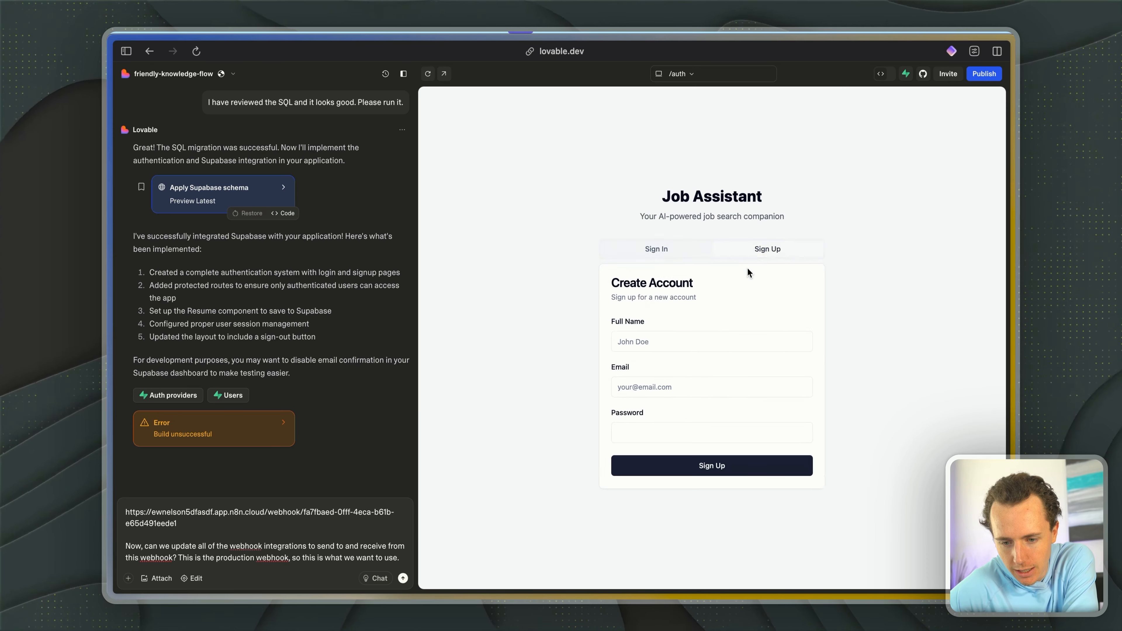
{"action": "left_click", "coordinate": [656, 250]}
{"action": "left_click", "coordinate": [742, 254]}
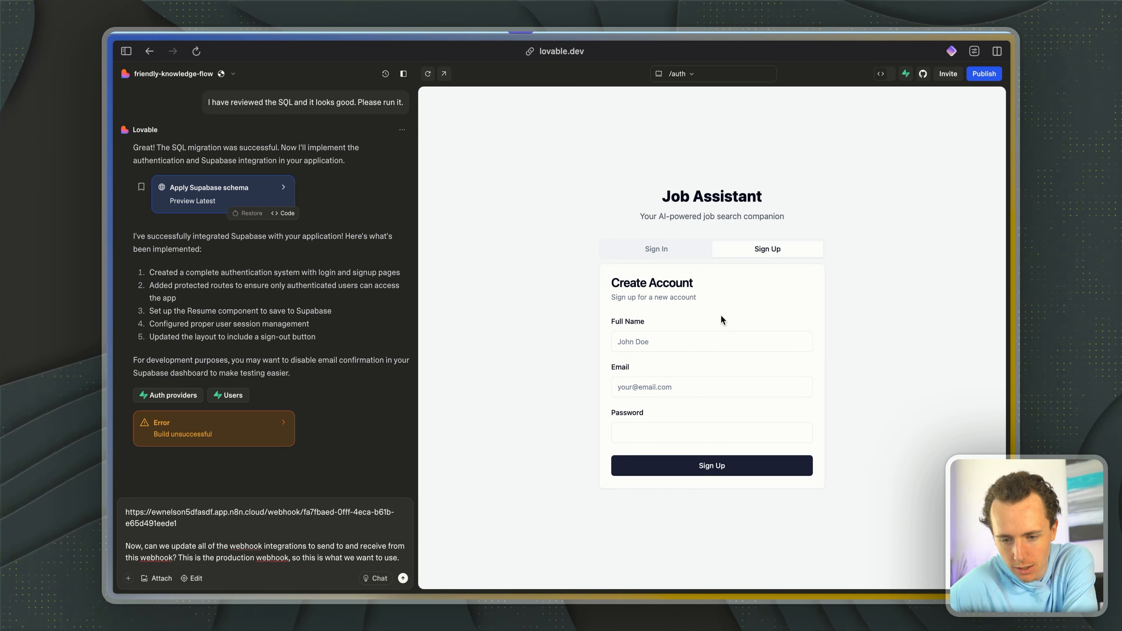
{"action": "left_click", "coordinate": [647, 350]}
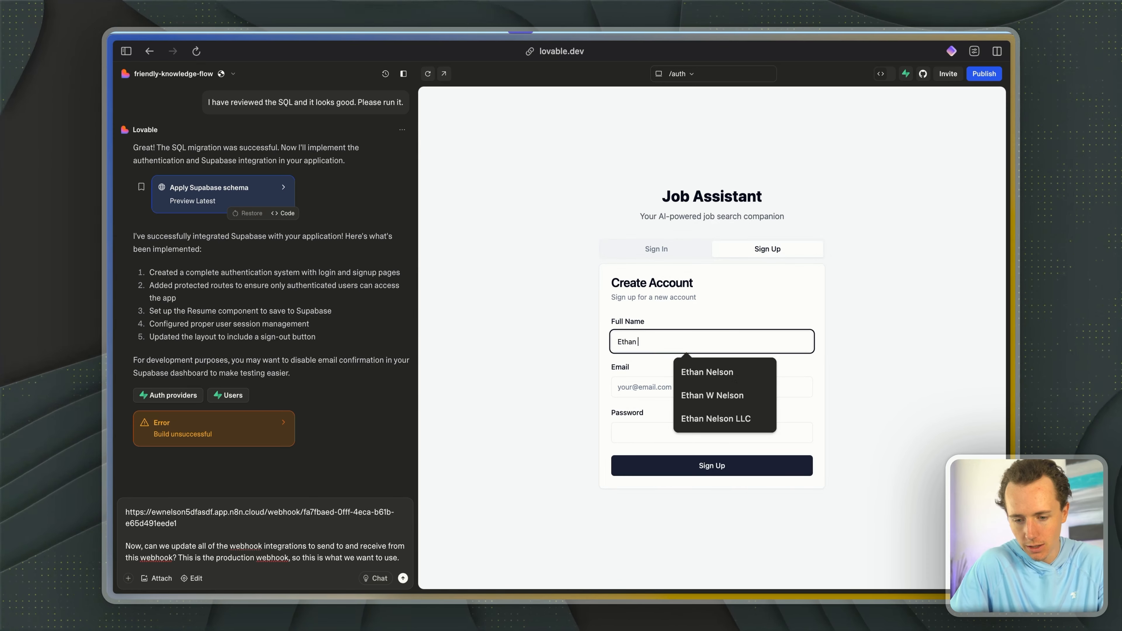
{"action": "left_click", "coordinate": [666, 396]}
{"action": "type", "text": "ethan"}
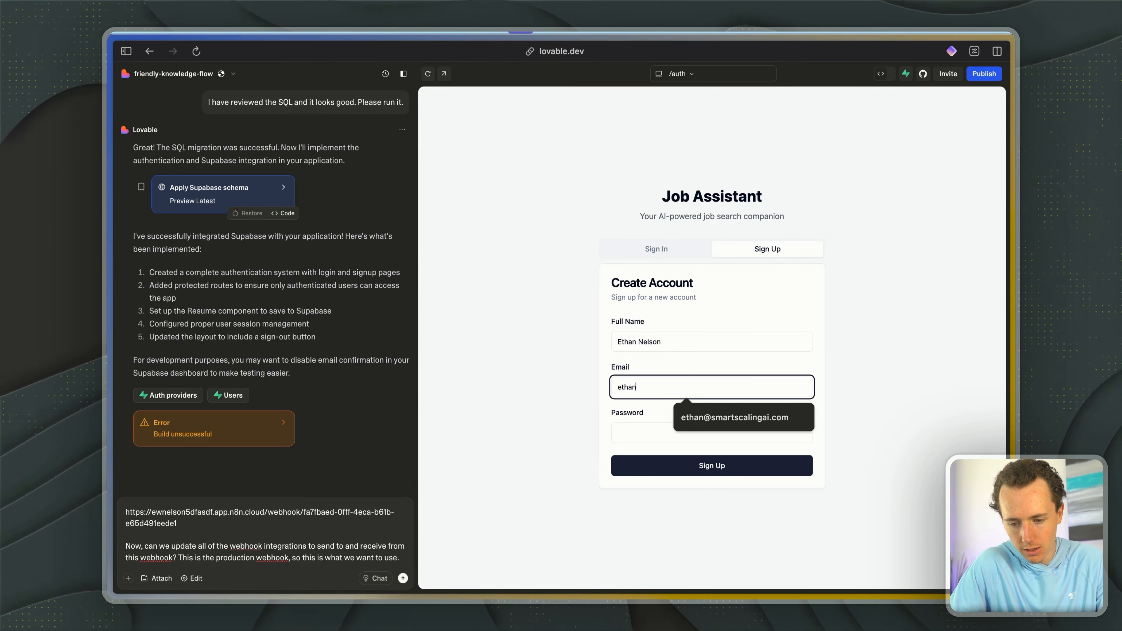
{"action": "key", "text": "alt+BackSpace"}
{"action": "left_click", "coordinate": [715, 419]}
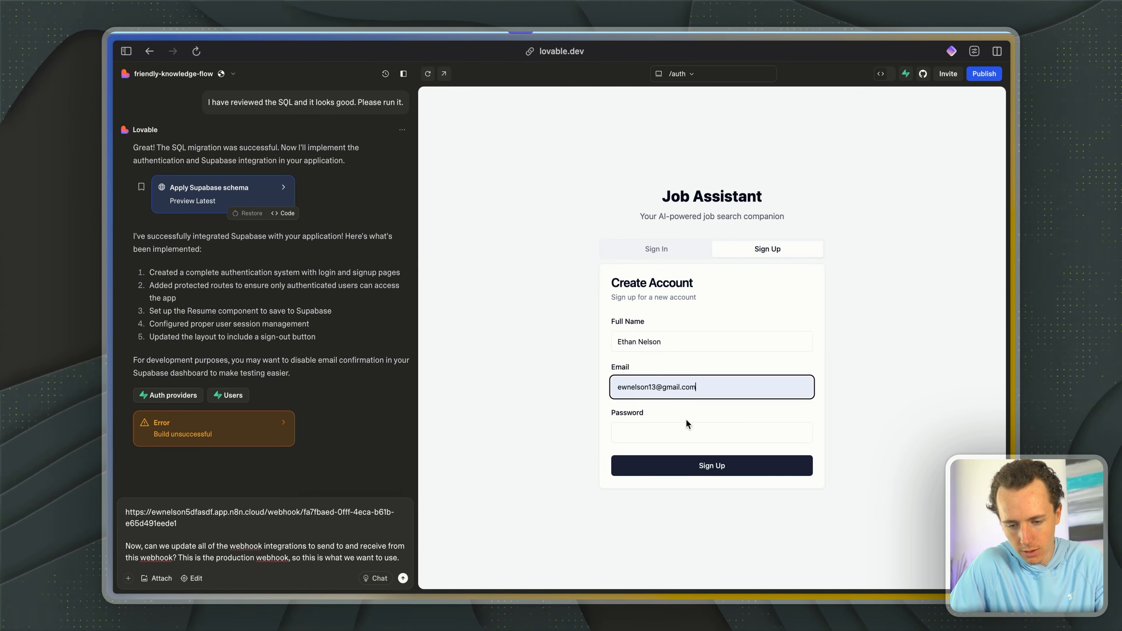
{"action": "left_click", "coordinate": [681, 424]}
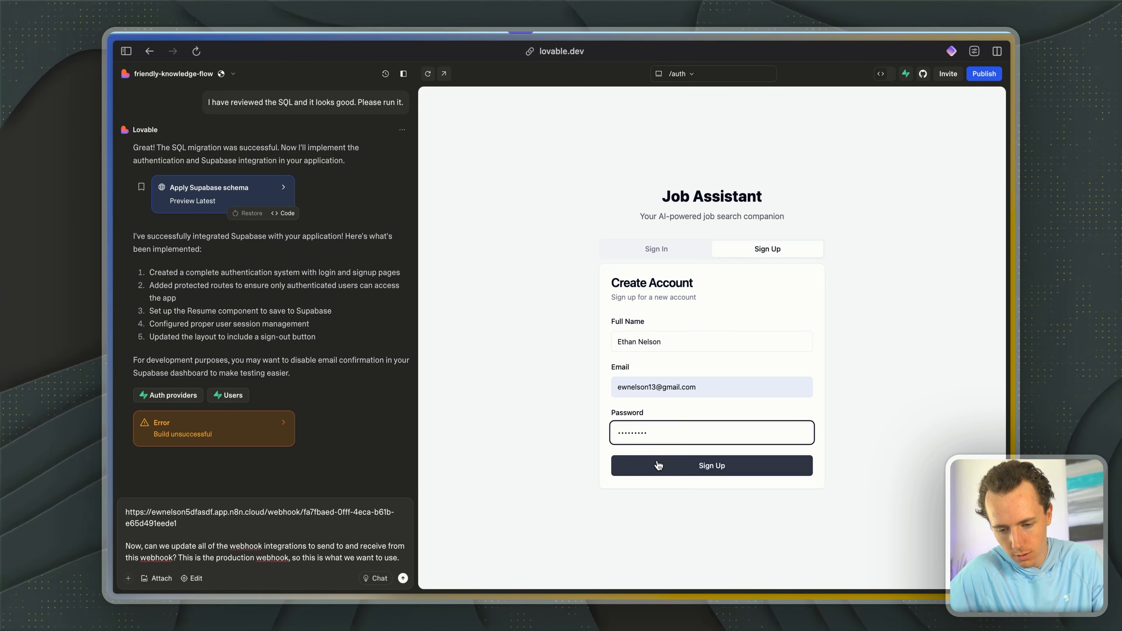
{"action": "left_click", "coordinate": [683, 467]}
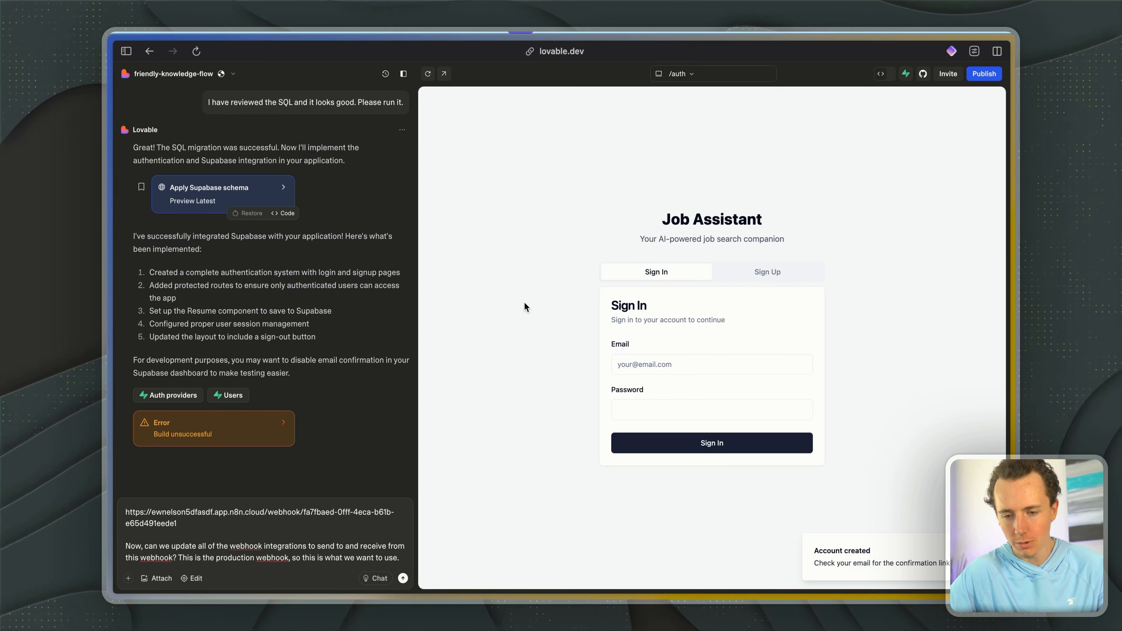
- Send Lovable the drafted prompt asking to update all webhook integrations to the production webhook
{"action": "key", "text": "super+t"}
{"action": "key", "text": "Escape"}
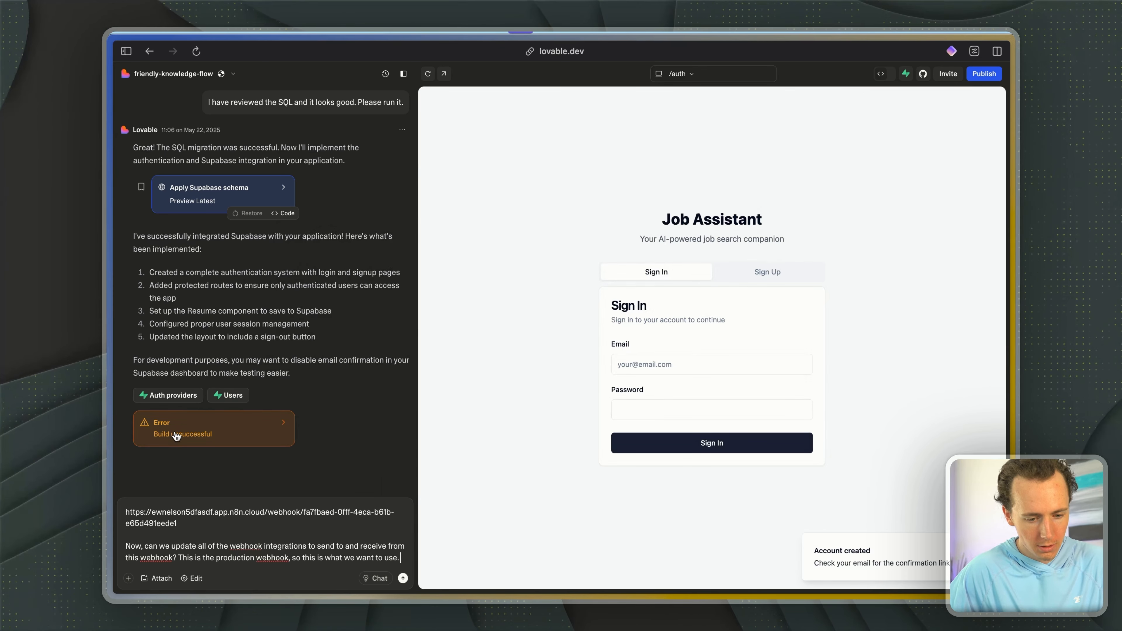
{"action": "key", "text": "Return"}
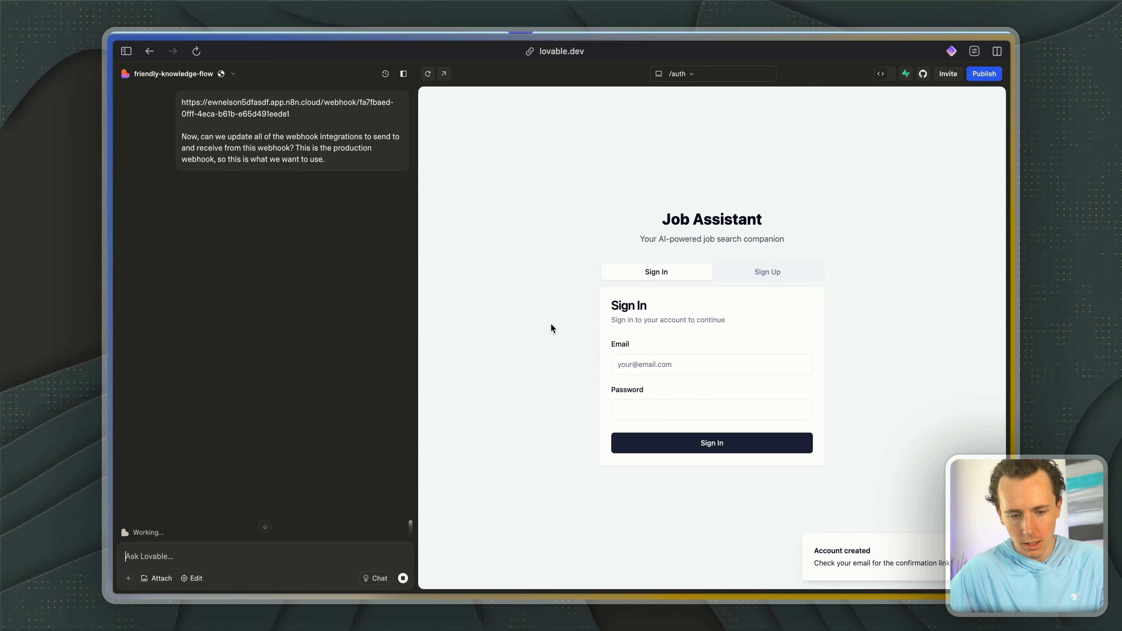
- Switch to Supabase and look through the new tables, including education, experiences, interviews, job_applications and resumes
{"action": "key", "text": "ctrl+Tab"}
{"action": "key", "text": "ctrl+Tab"}
{"action": "key", "text": "ctrl+Tab"}
{"action": "key", "text": "ctrl+Tab"}
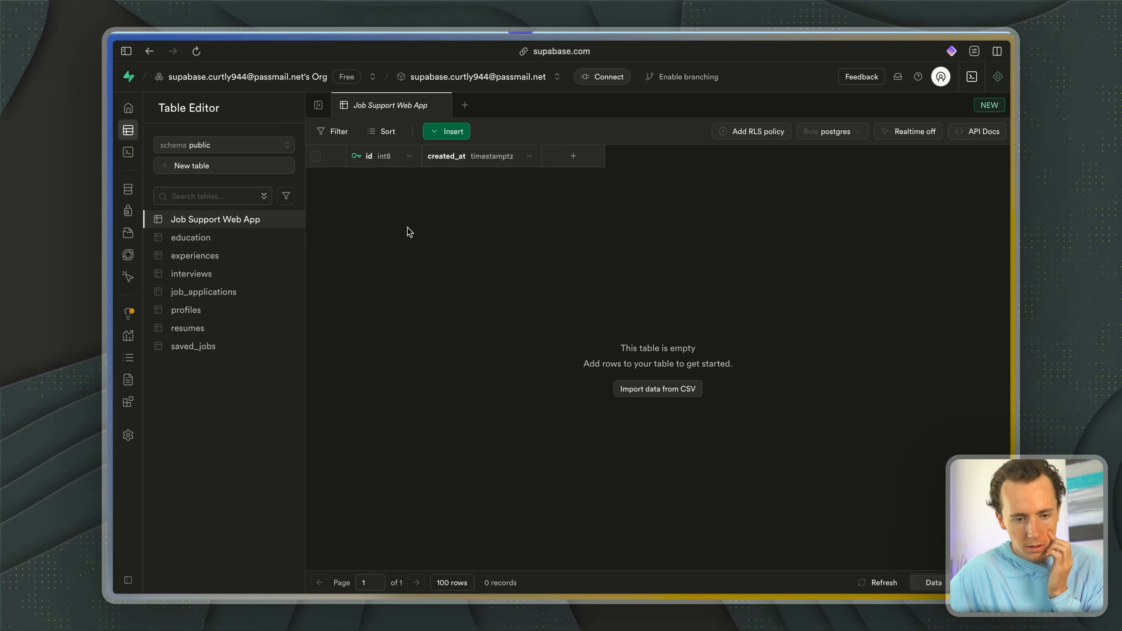
{"action": "left_click", "coordinate": [220, 239]}
{"action": "left_click", "coordinate": [216, 257]}
{"action": "left_click", "coordinate": [212, 276]}
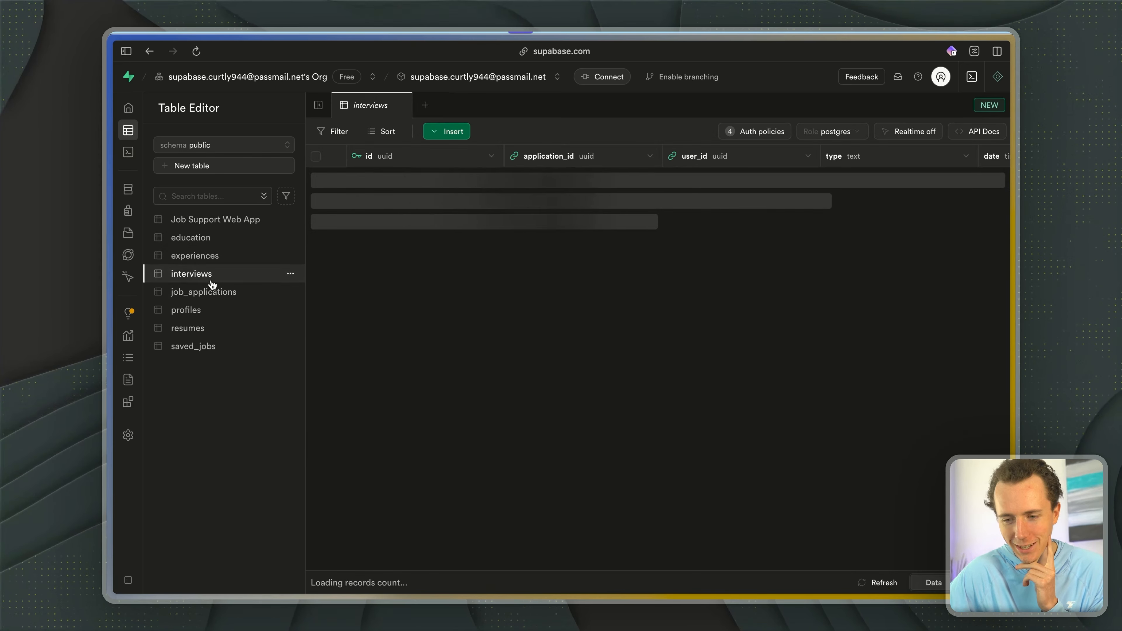
{"action": "left_click", "coordinate": [208, 294]}
{"action": "left_click", "coordinate": [201, 328]}
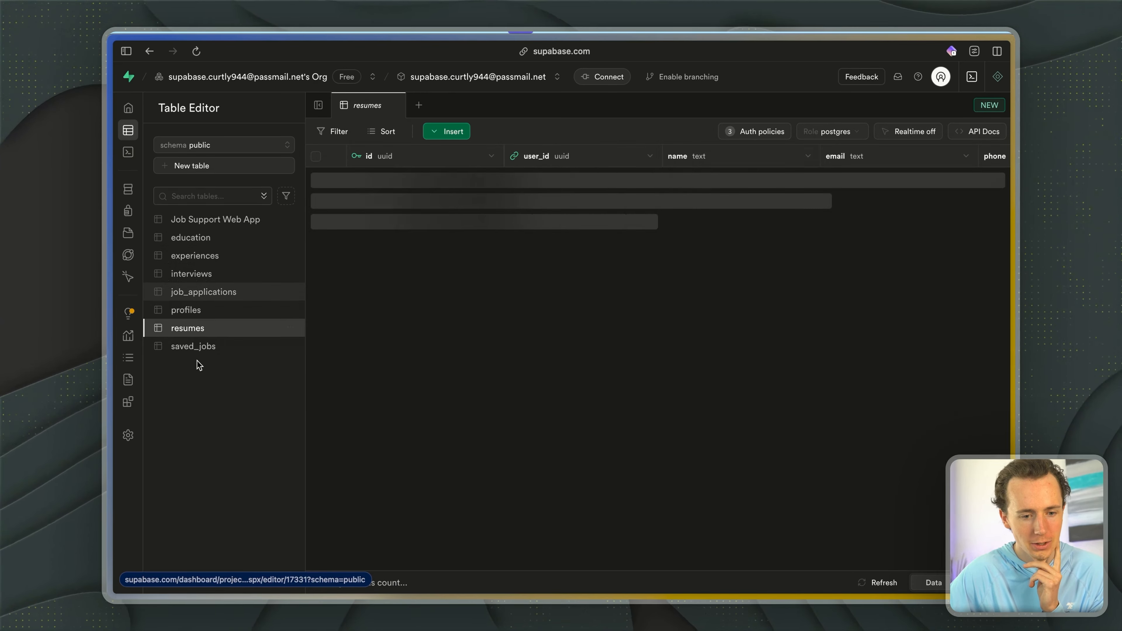
{"action": "left_click", "coordinate": [207, 237]}
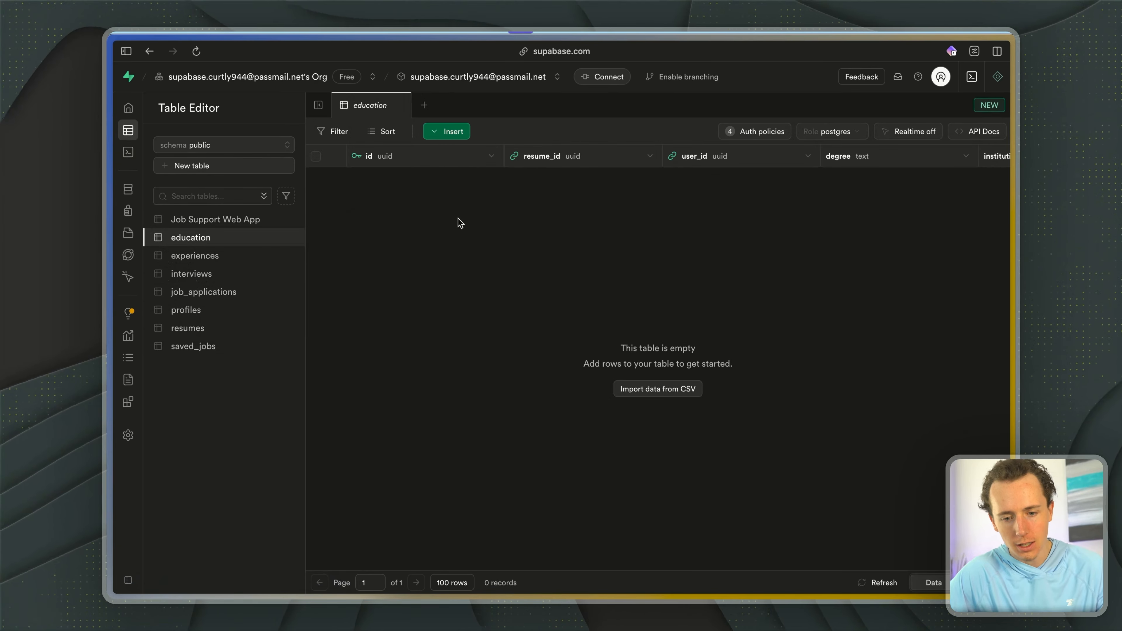
- Switch back to Lovable, check the signed-in account in the preview and open the app's webhook configuration
{"action": "key", "text": "ctrl+Tab"}
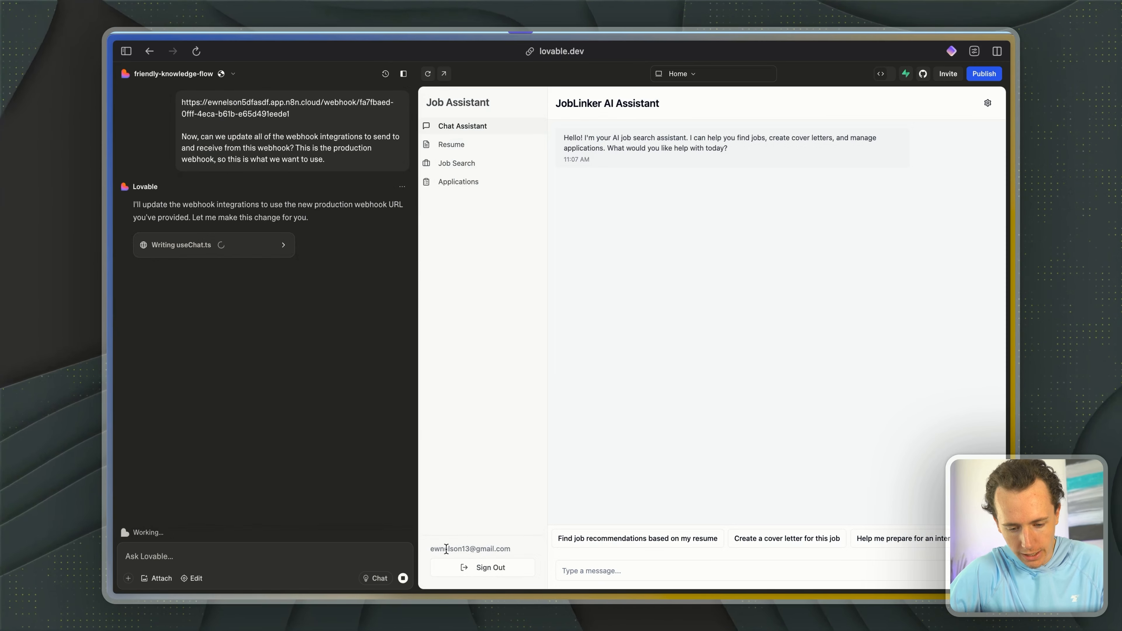
{"action": "left_click_drag", "start_coordinate": [446, 549], "coordinate": [533, 549]}
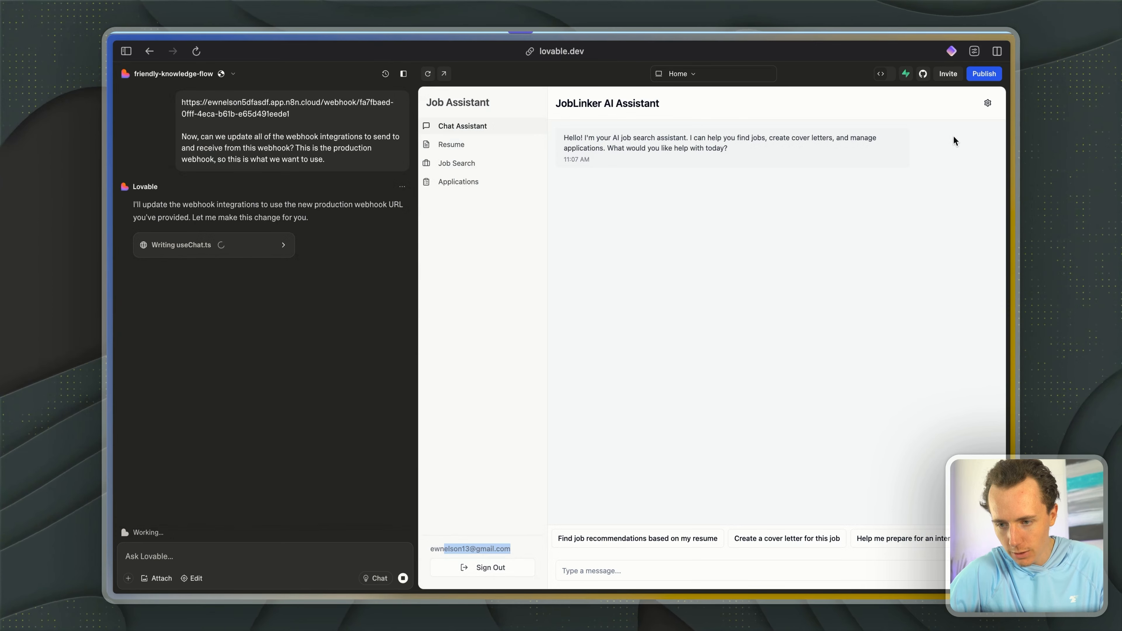
{"action": "left_click", "coordinate": [982, 105]}
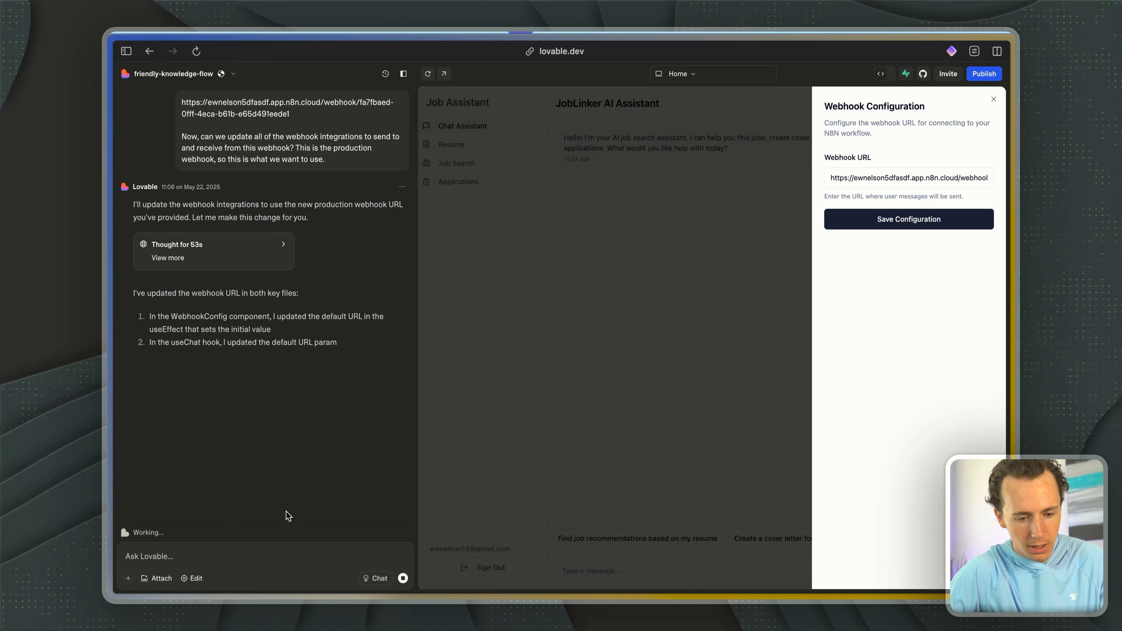
- Close the webhook configuration, publish the project update and send the message "testing" in the JobLinker AI Assistant chat
{"action": "left_click", "coordinate": [995, 76]}
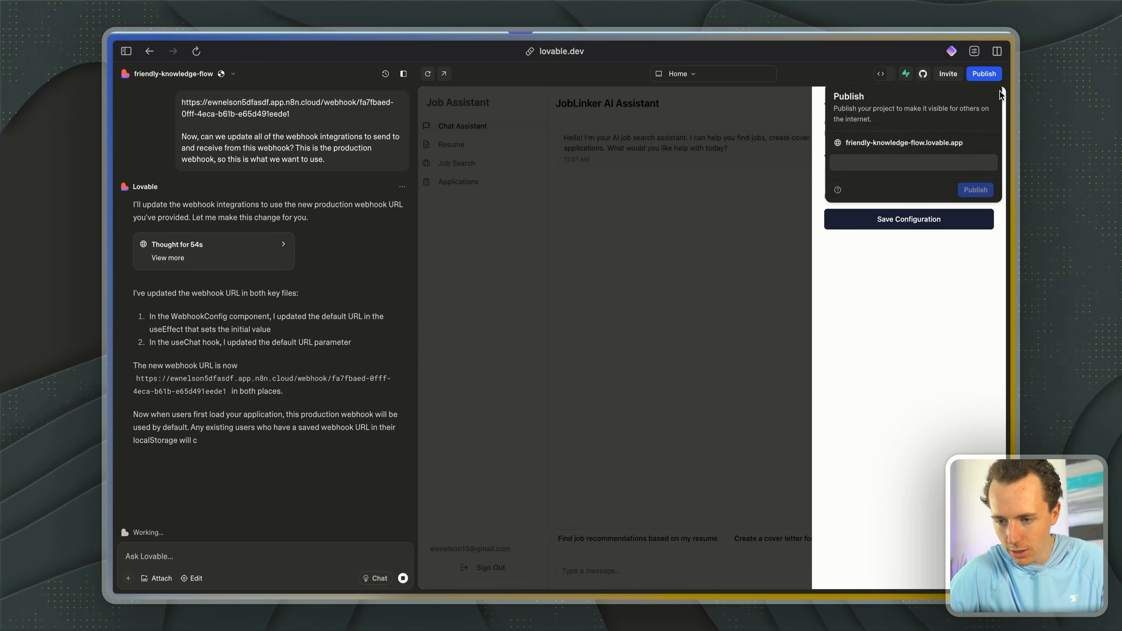
{"action": "left_click", "coordinate": [773, 180]}
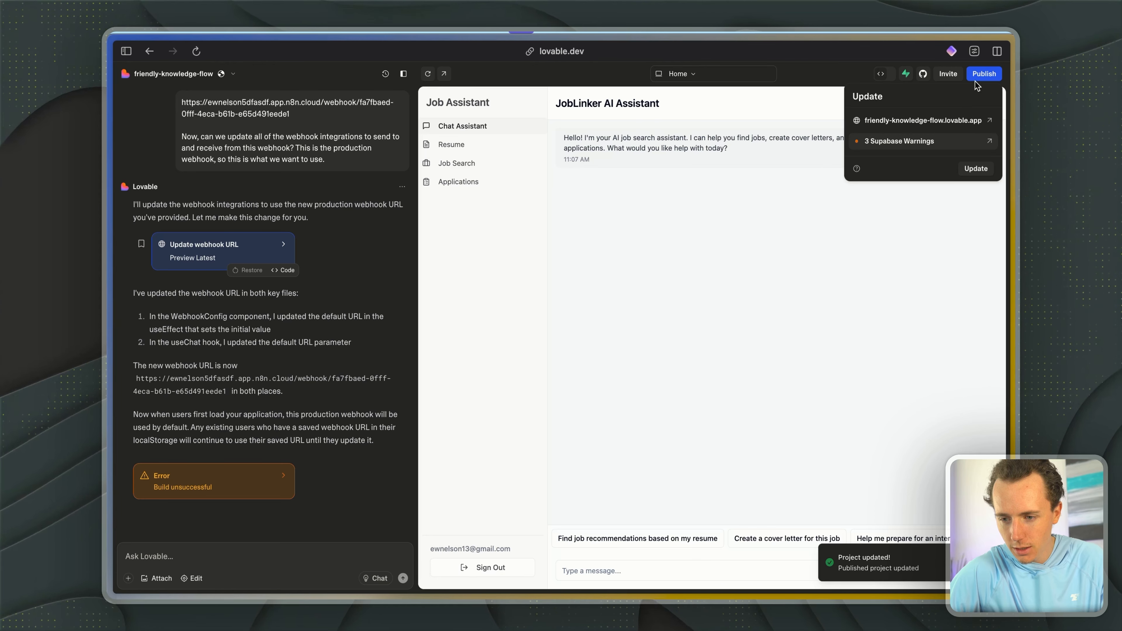
{"action": "left_click", "coordinate": [595, 569]}
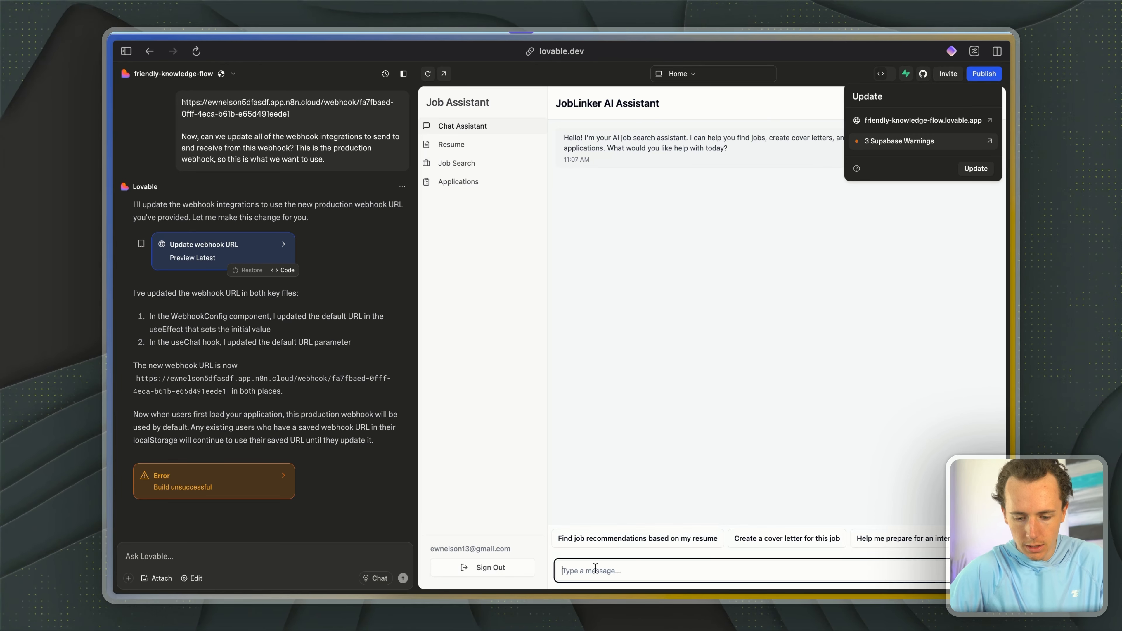
{"action": "type", "text": "testing"}
{"action": "key", "text": "Return"}
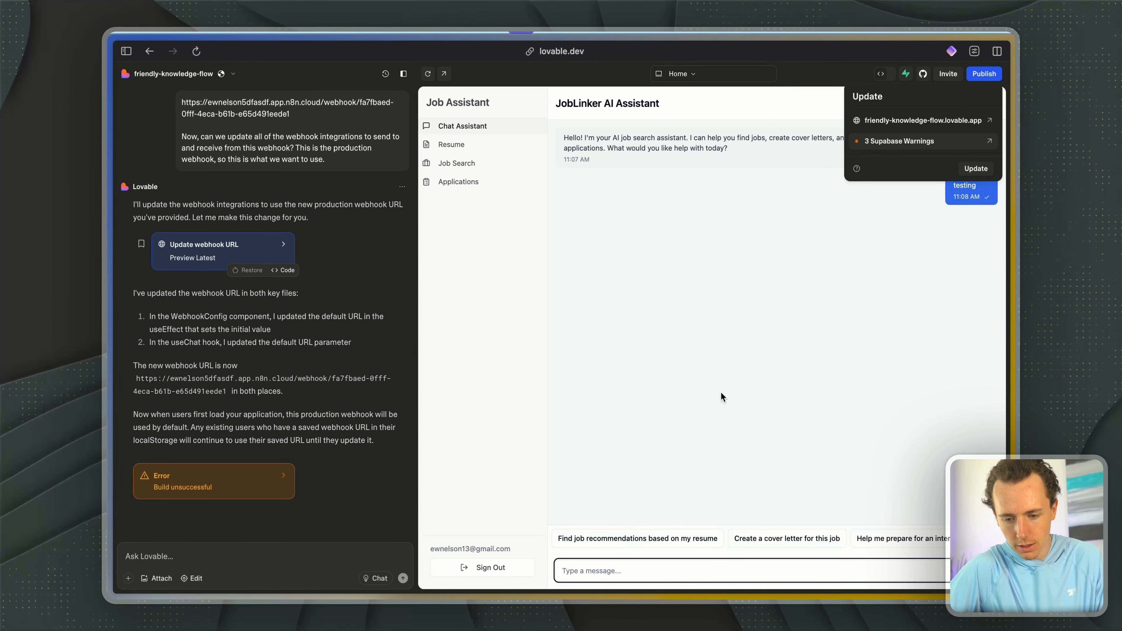
- Switch to n8n and check the executions of My workflow 8 for a run triggered by the chat message
{"action": "key", "text": "ctrl+Tab"}
{"action": "key", "text": "ctrl+Tab"}
{"action": "key", "text": "ctrl+Tab"}
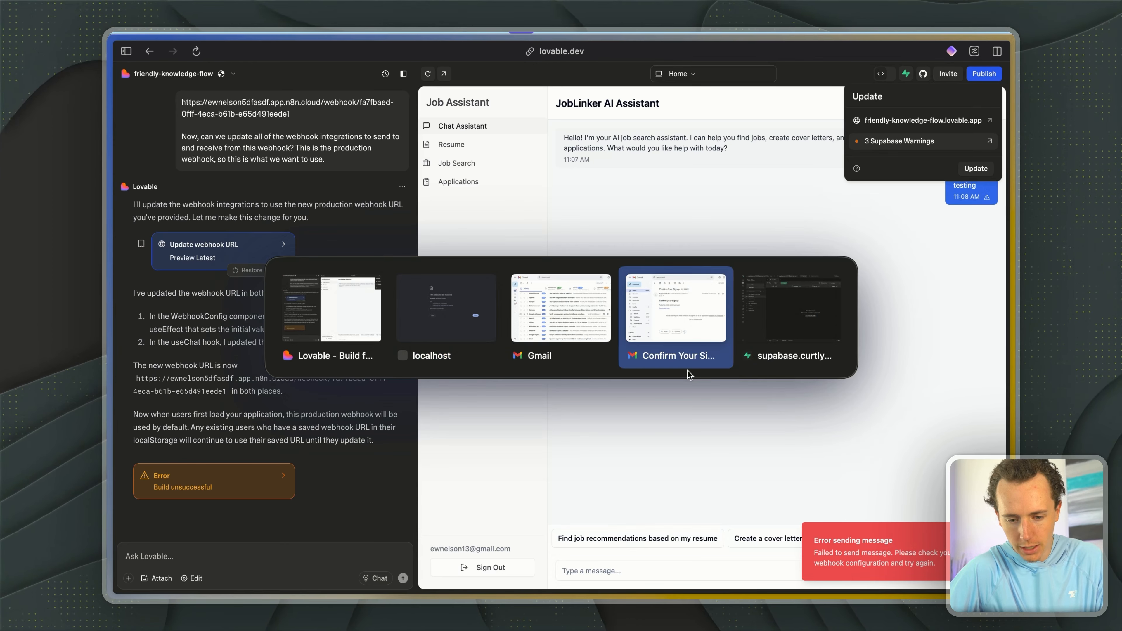
{"action": "key", "text": "Escape"}
{"action": "mouse_move", "coordinate": [212, 180]}
{"action": "left_click", "coordinate": [275, 117]}
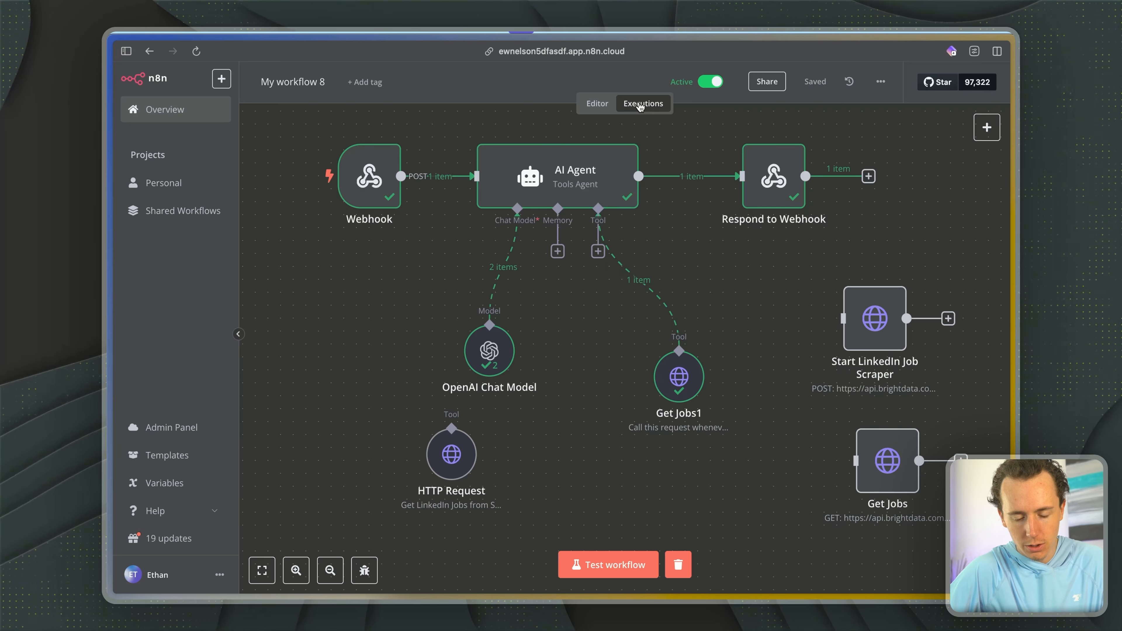
{"action": "left_click", "coordinate": [640, 105]}
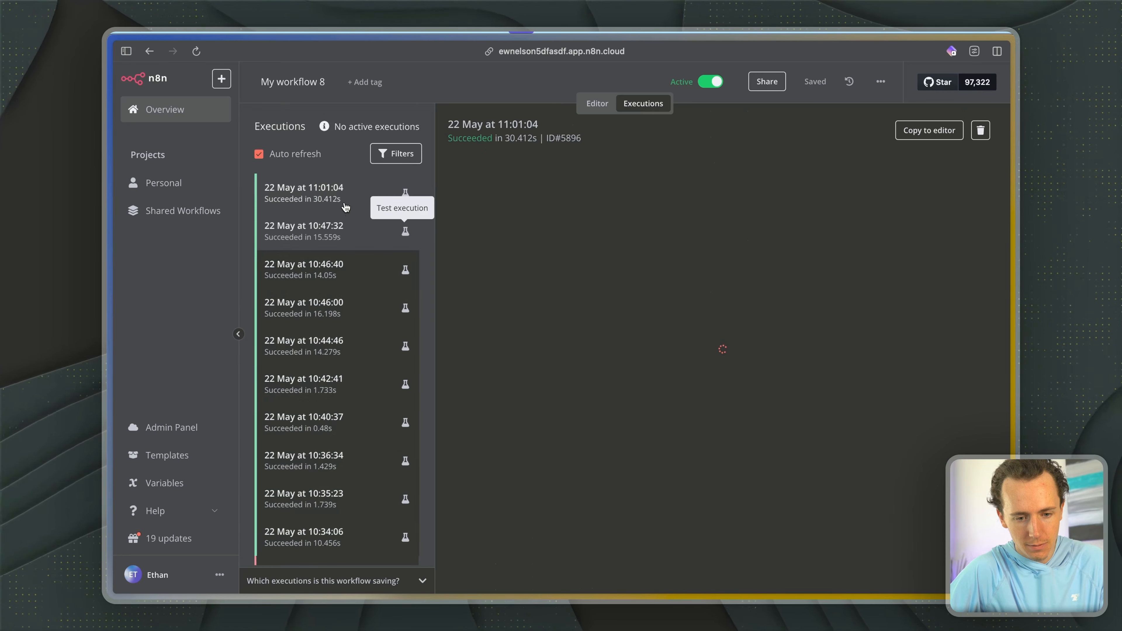
{"action": "key", "text": "ctrl+Tab"}
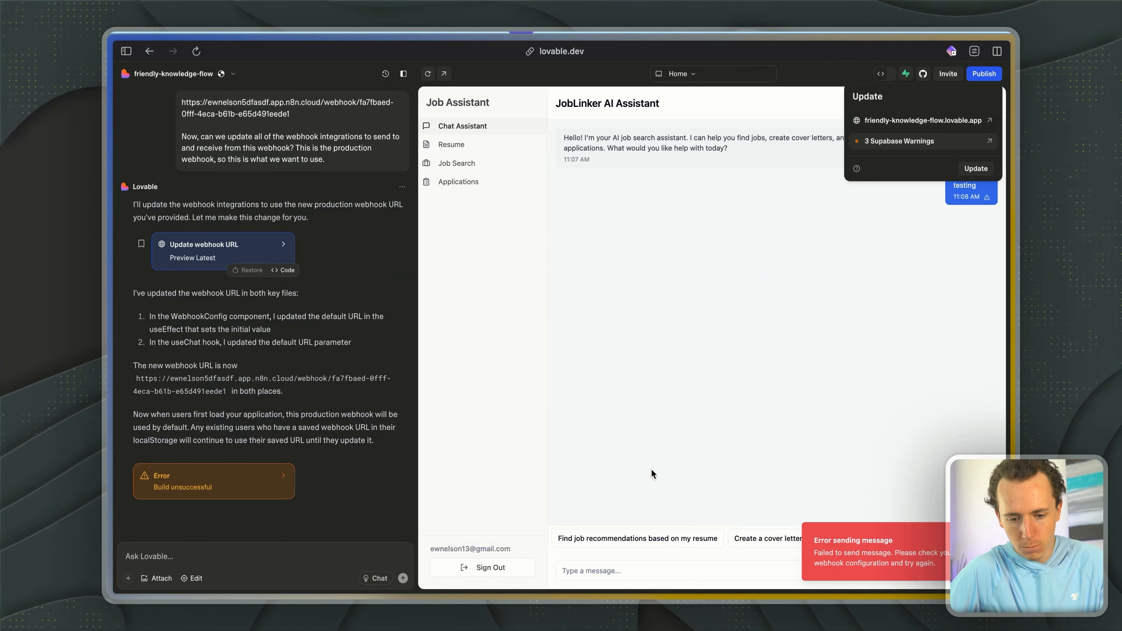
{"action": "key", "text": "ctrl+Tab"}
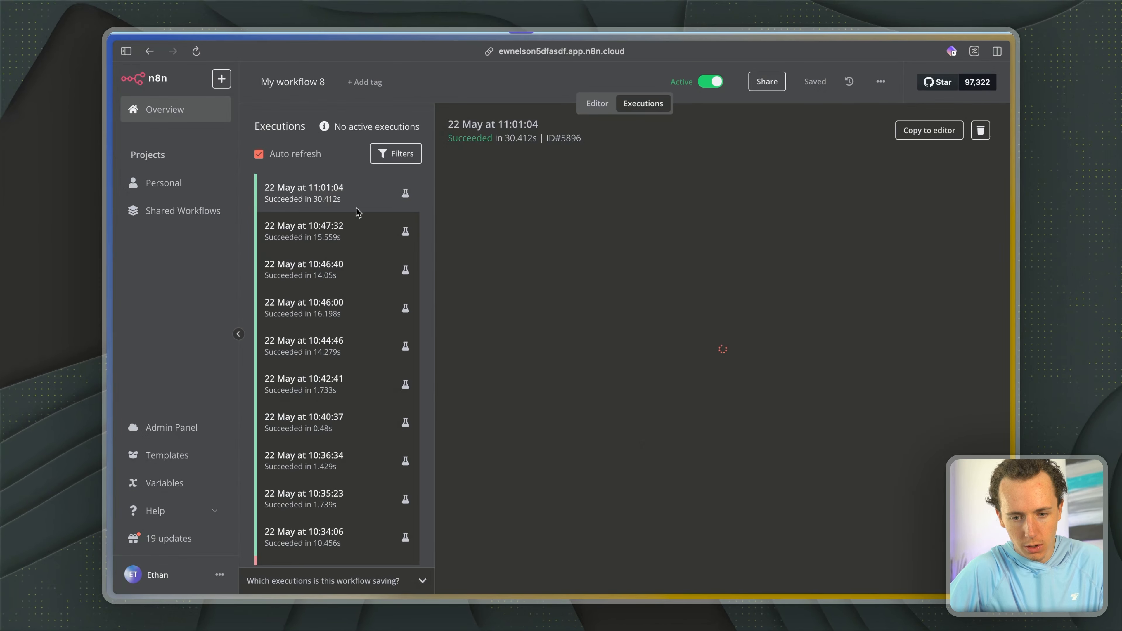
- Copy the production URL of the workflow's Webhook node and return to the canvas
{"action": "left_click", "coordinate": [598, 103]}
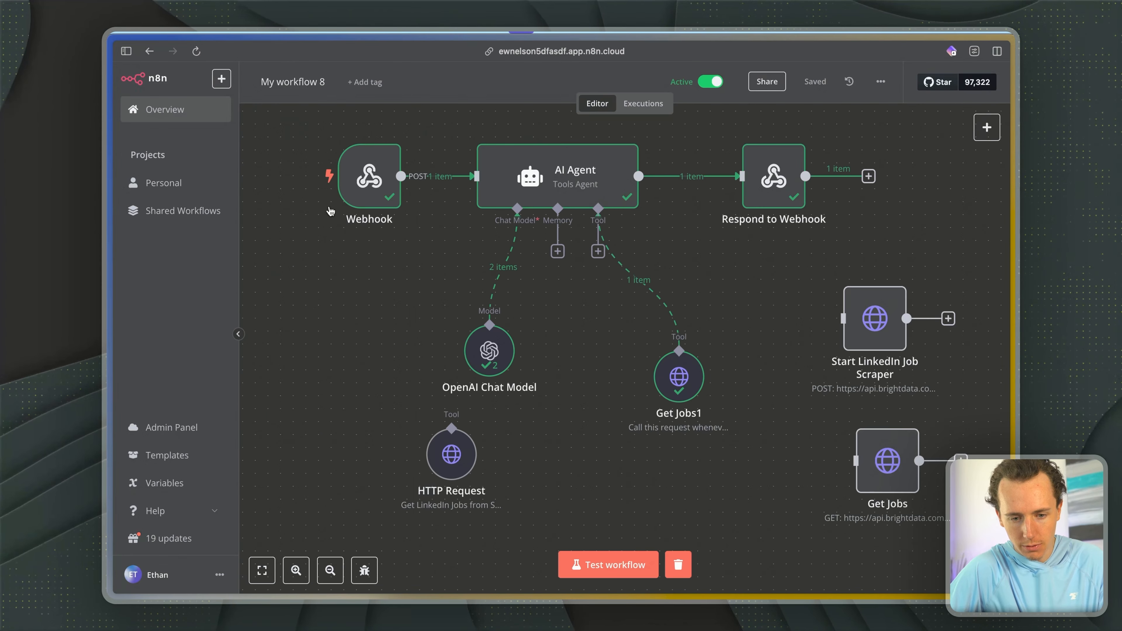
{"action": "double_click", "coordinate": [374, 171]}
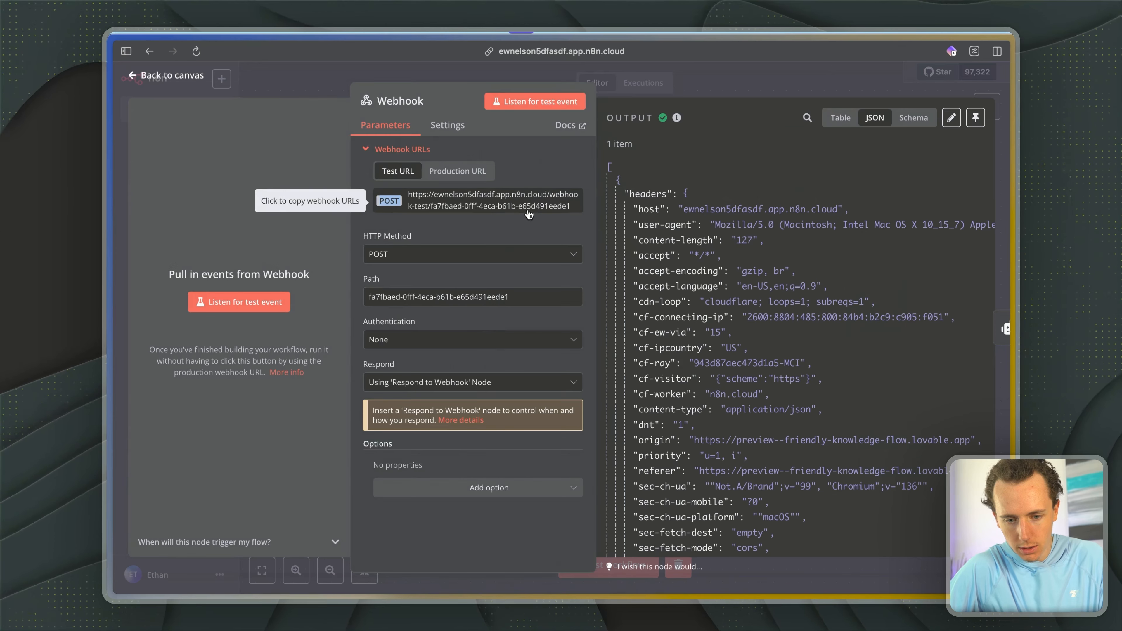
{"action": "left_click", "coordinate": [478, 173]}
{"action": "left_click", "coordinate": [477, 201]}
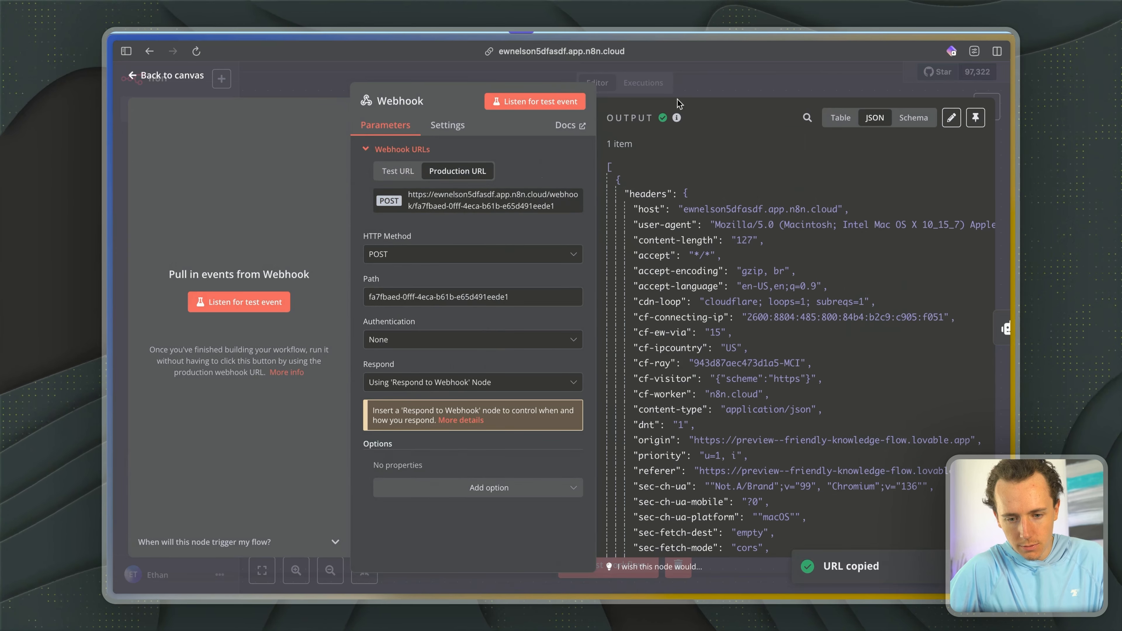
{"action": "left_click", "coordinate": [477, 201]}
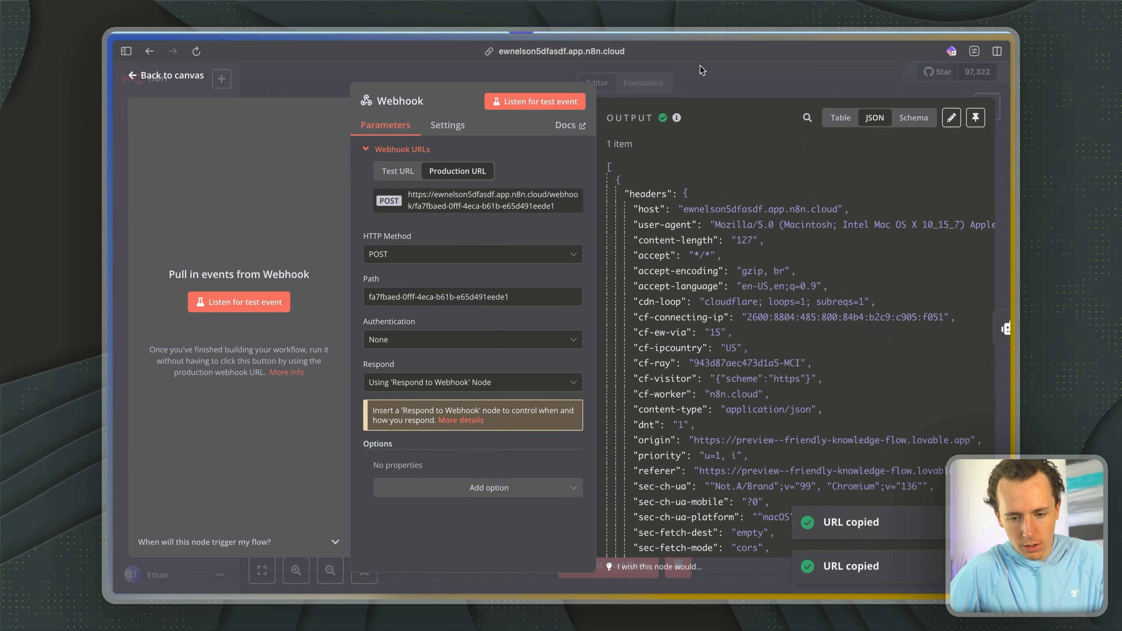
{"action": "left_click", "coordinate": [715, 70]}
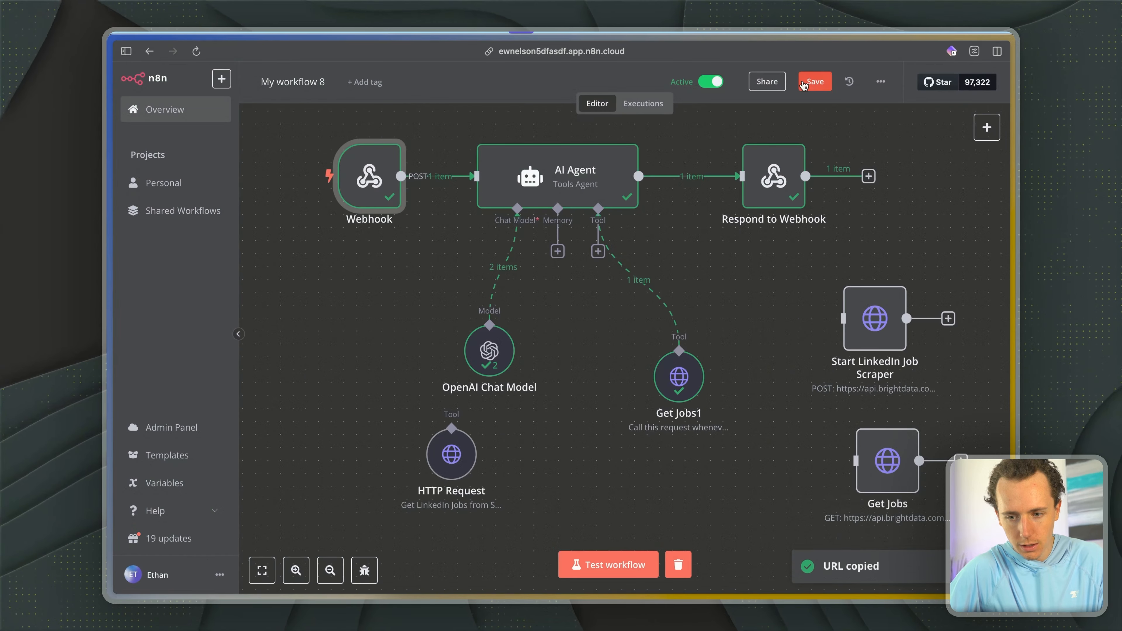
- Switch to Lovable and send "testing" in the assistant chat once more to retest the webhook
{"action": "key", "text": "ctrl+Tab"}
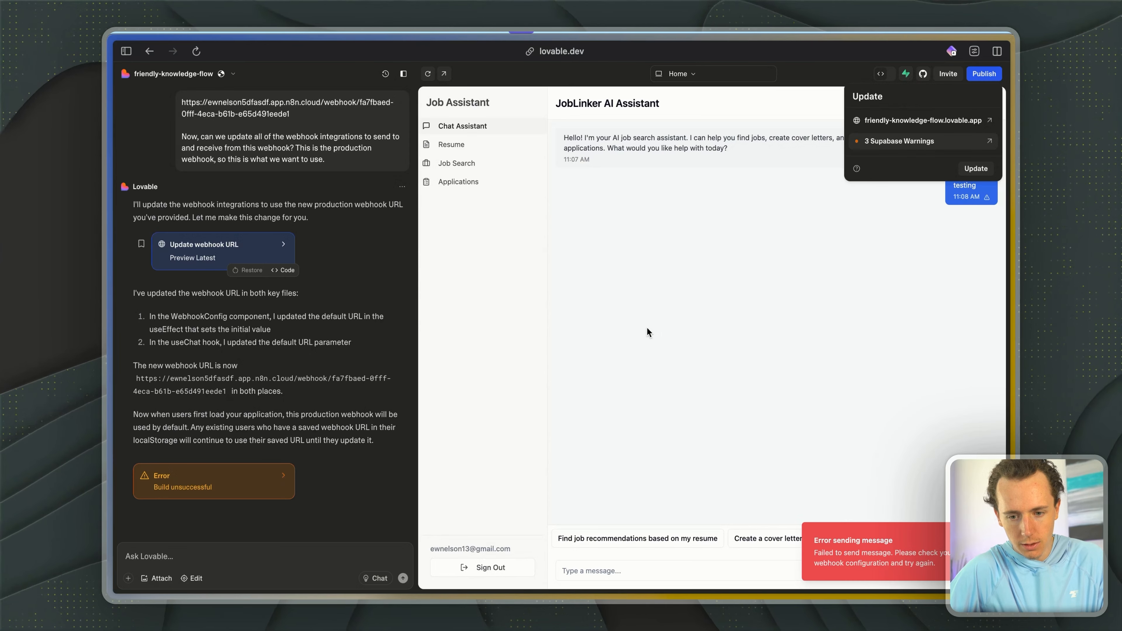
{"action": "left_click", "coordinate": [586, 577]}
{"action": "type", "text": "testing"}
{"action": "key", "text": "Return"}
{"action": "key", "text": "ctrl+Tab"}
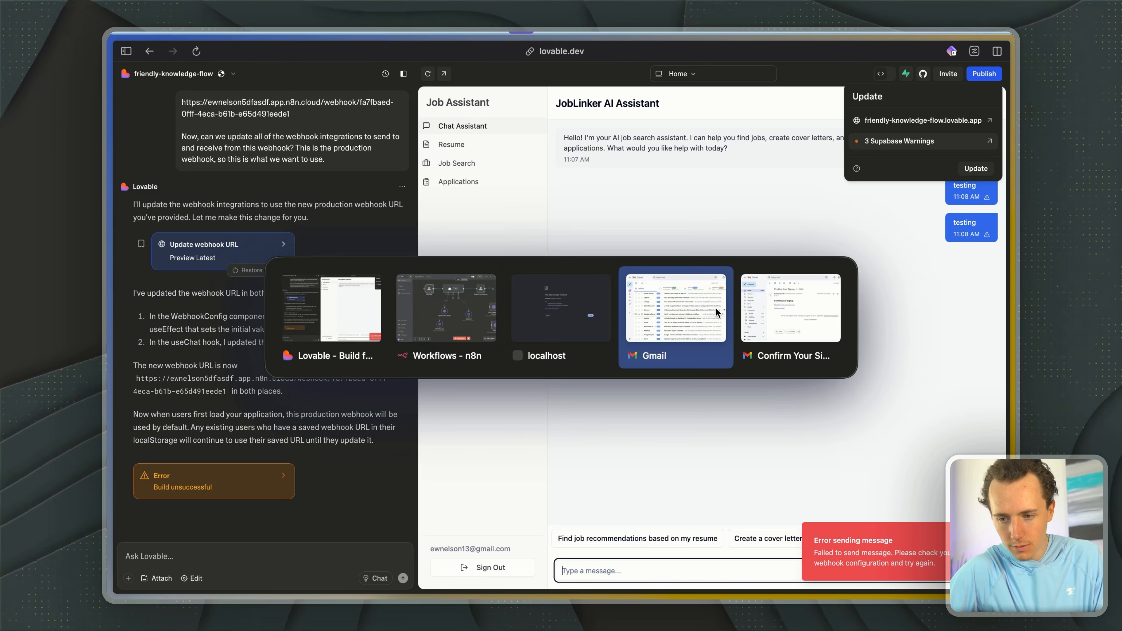
- Reload the app preview, replace the webhook URL in the webhook configuration with the copied n8n production URL and save it
{"action": "left_click", "coordinate": [817, 161]}
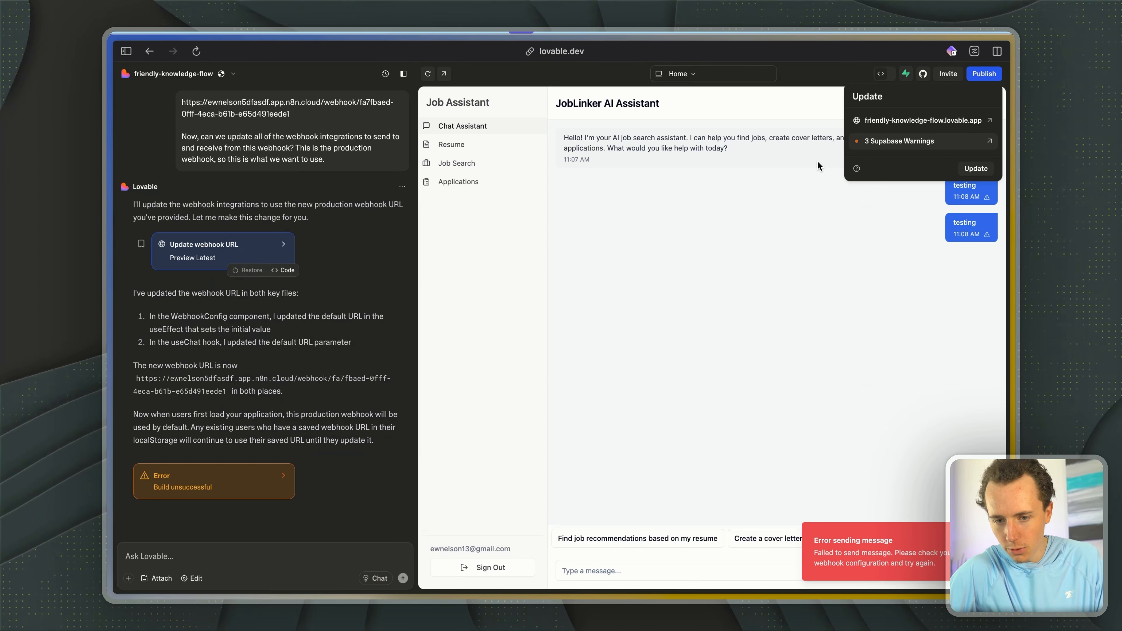
{"action": "left_click", "coordinate": [428, 74]}
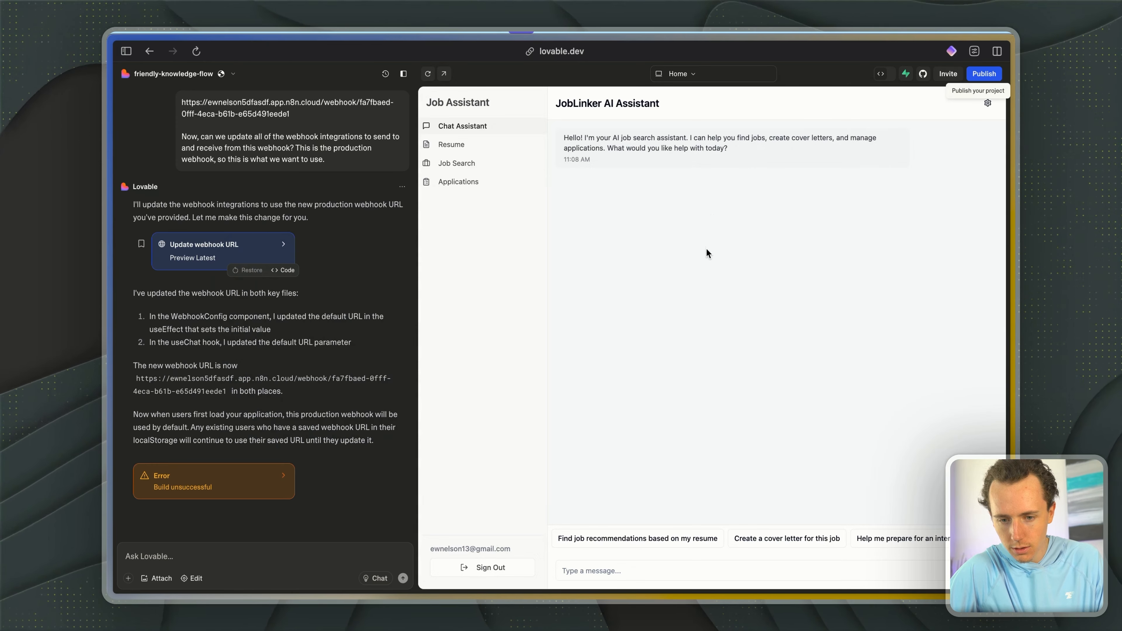
{"action": "left_click", "coordinate": [987, 103]}
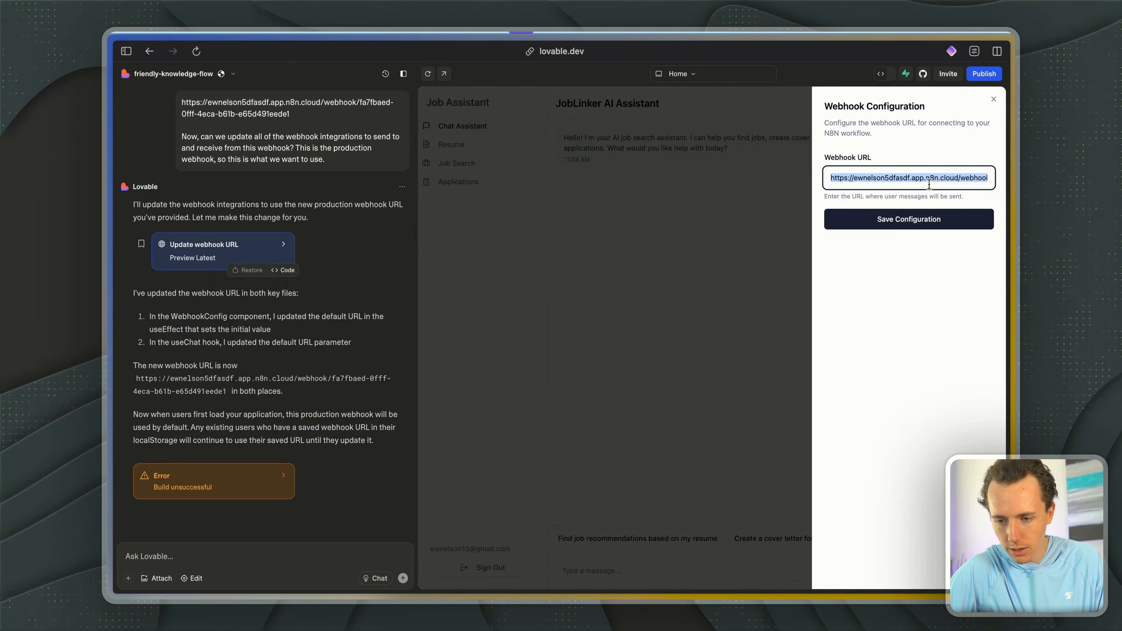
{"action": "left_click", "coordinate": [929, 221]}
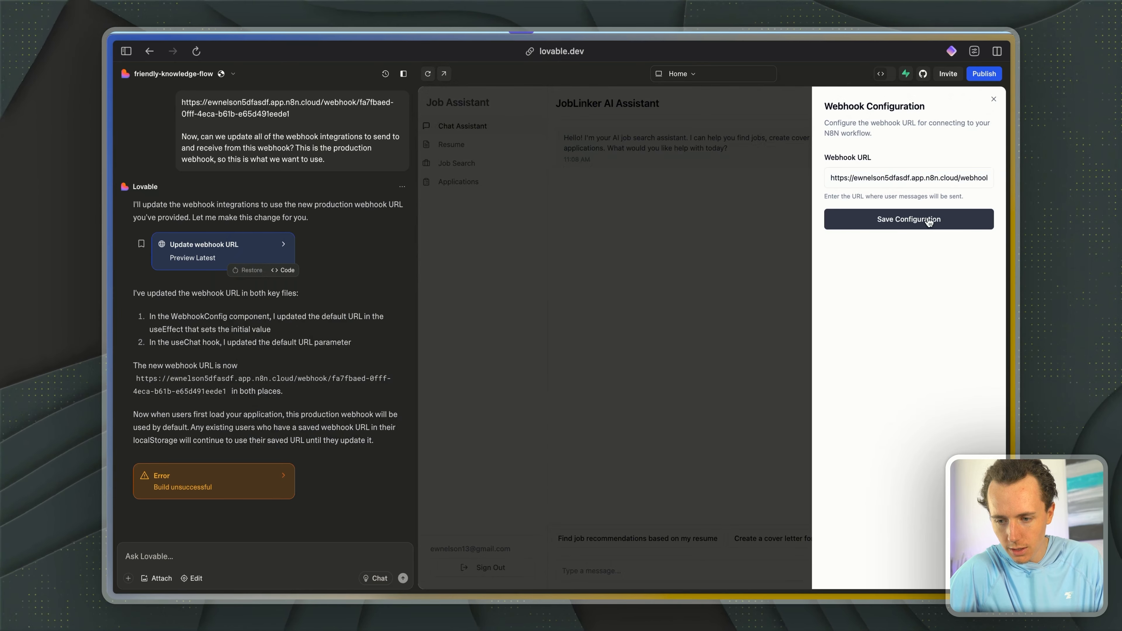
{"action": "left_click", "coordinate": [893, 229]}
- Send the message "testing" in the JobLinker AI Assistant chat of the reloaded preview
{"action": "left_click", "coordinate": [594, 574]}
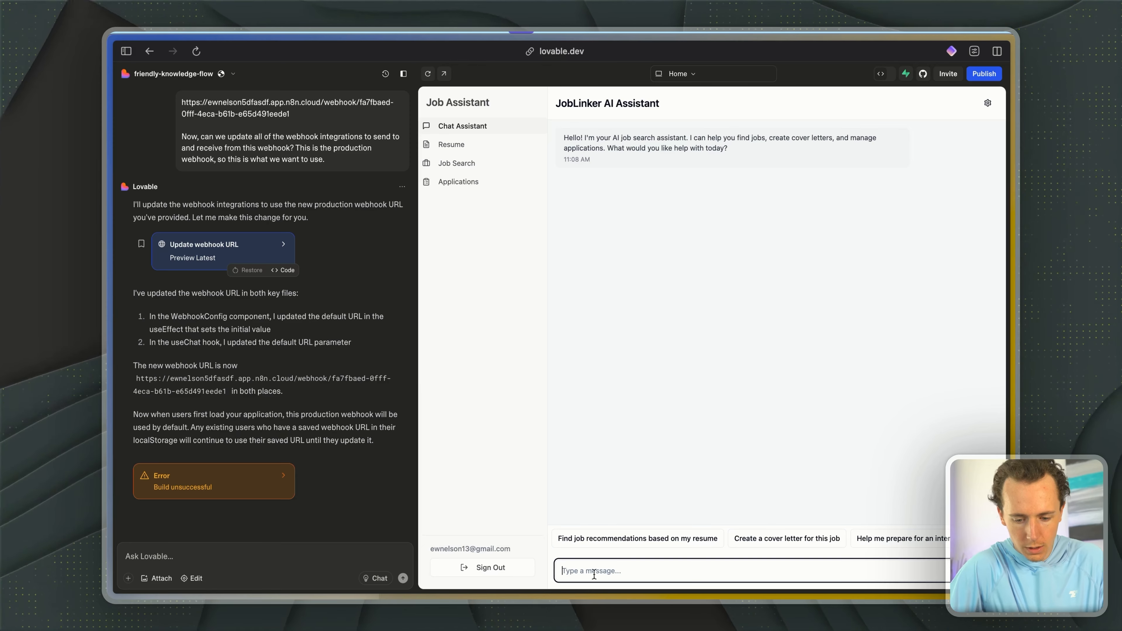
{"action": "type", "text": "testing"}
{"action": "key", "text": "Return"}
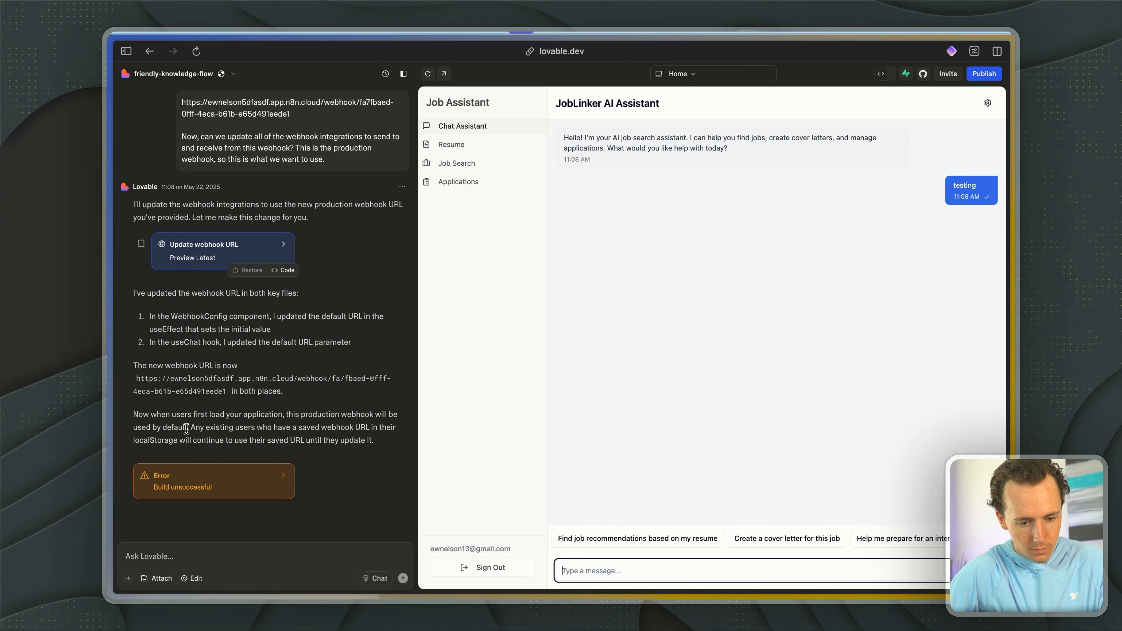
- Switch to n8n to check My workflow 8's executions for the test run, and return to Lovable to read the assistant's reply
{"action": "key", "text": "super+Tab"}
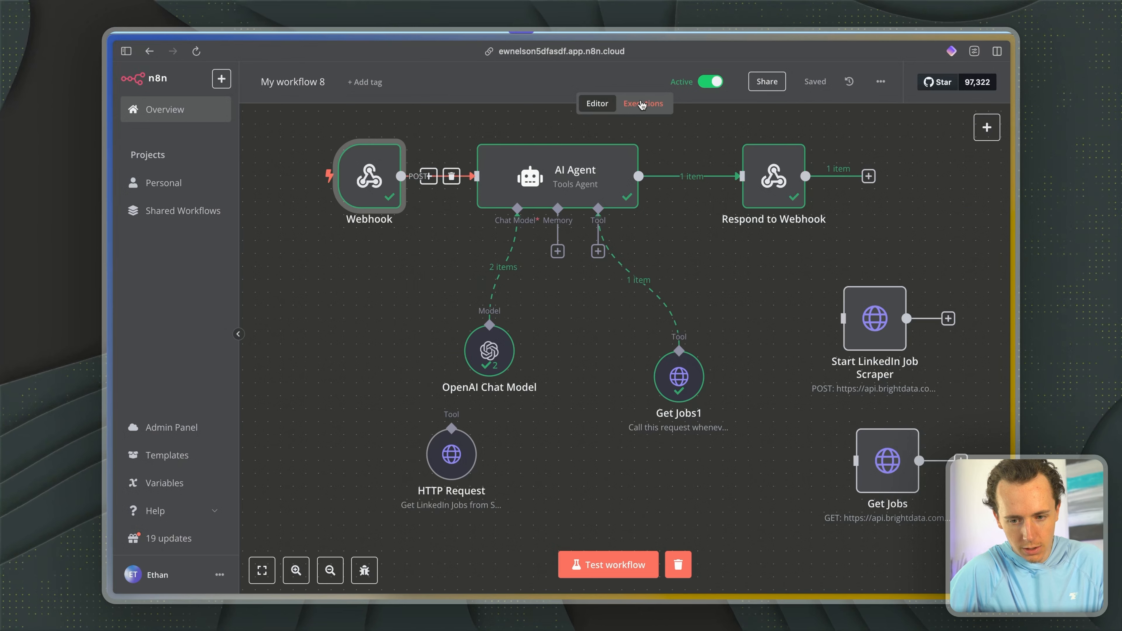
{"action": "left_click", "coordinate": [642, 105]}
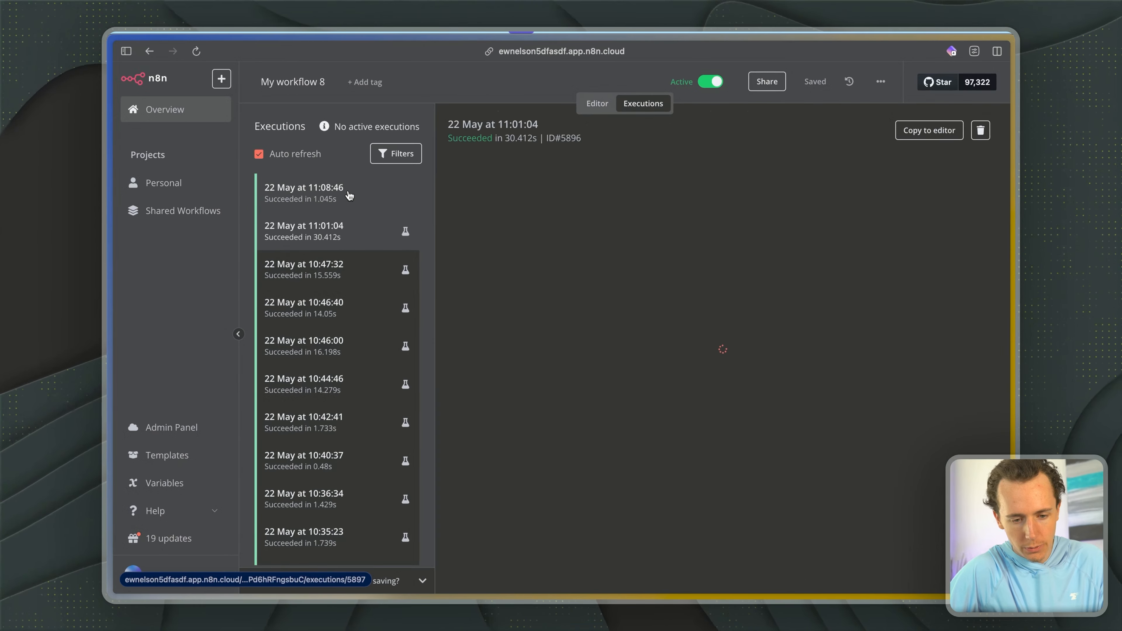
{"action": "key", "text": "ctrl+Tab"}
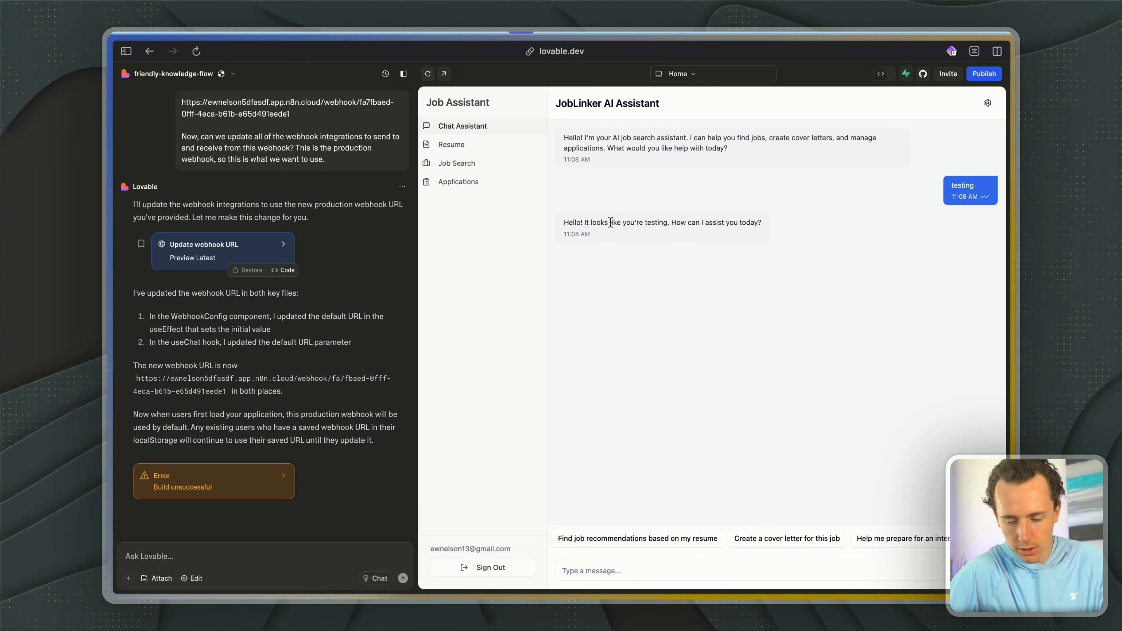
{"action": "left_click_drag", "start_coordinate": [610, 222], "coordinate": [706, 223]}
- Ask the assistant "find me jobs for linkedin" in the preview chat
{"action": "left_click", "coordinate": [599, 577]}
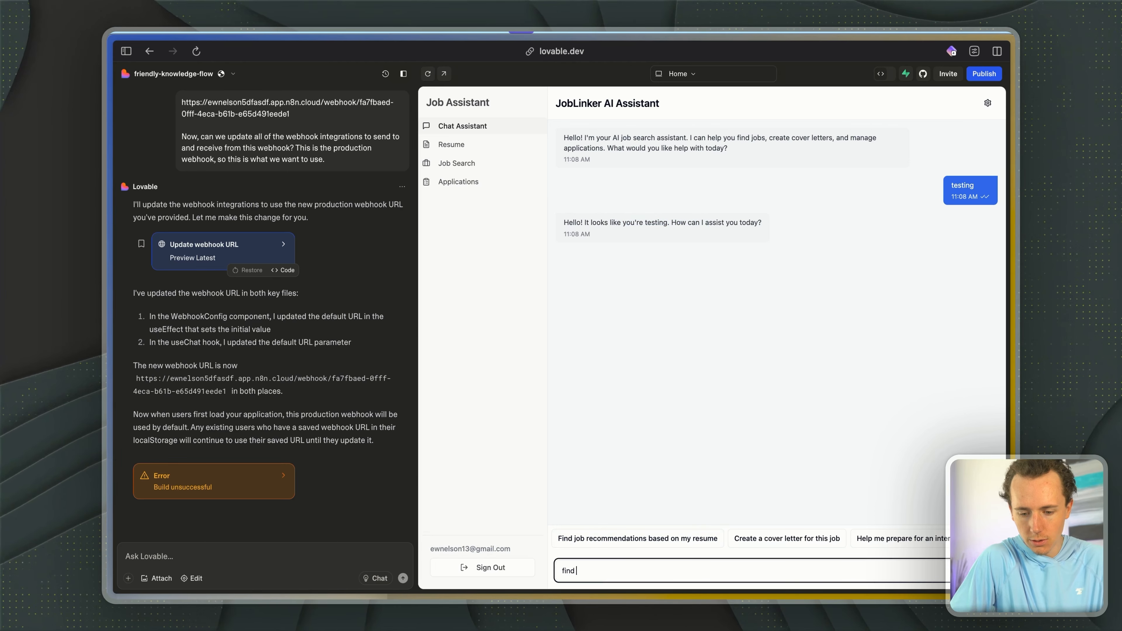
{"action": "type", "text": "find me jobs "}
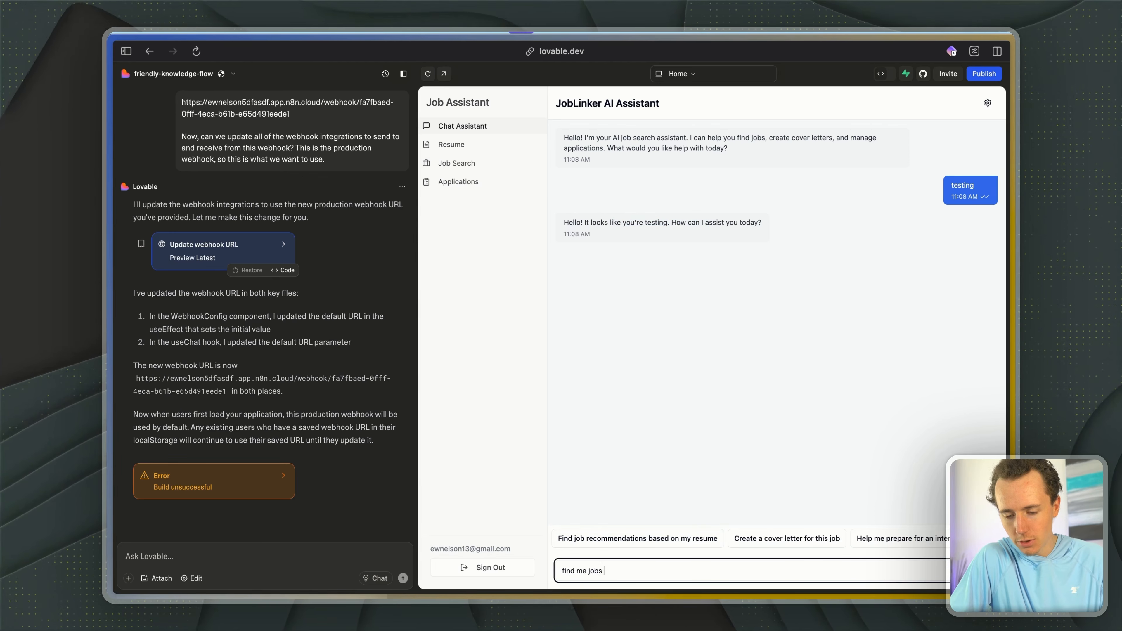
{"action": "type", "text": "for linkedin"}
{"action": "key", "text": "Return"}
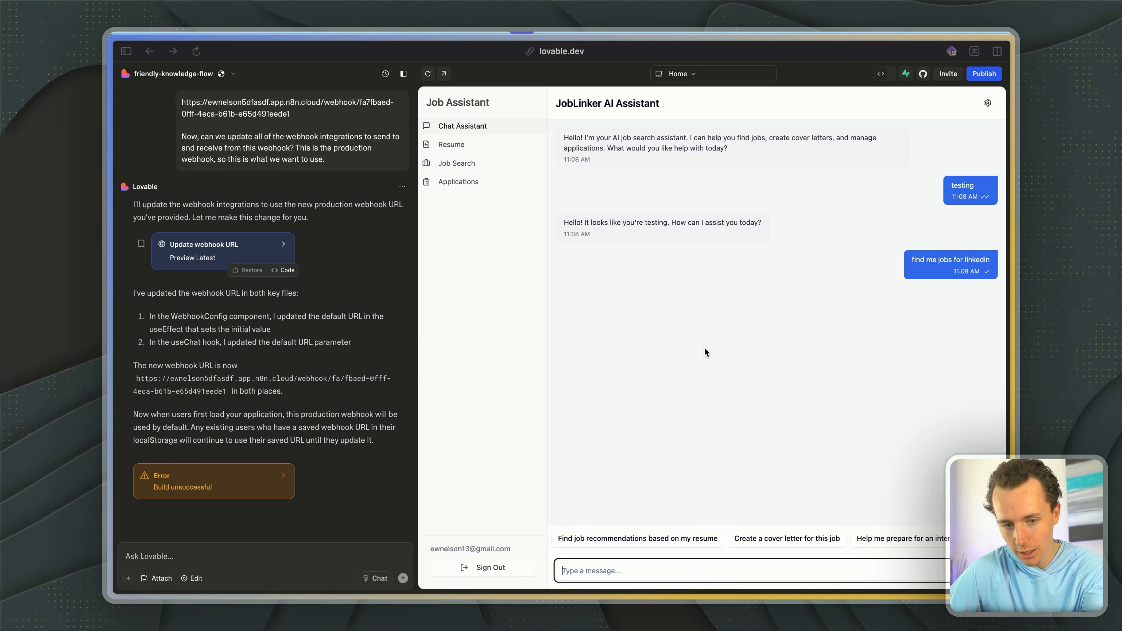
- Check the n8n executions for the job-search run, and return to Lovable to read through the assistant's job listings
{"action": "left_click_drag", "start_coordinate": [589, 138], "coordinate": [607, 149]}
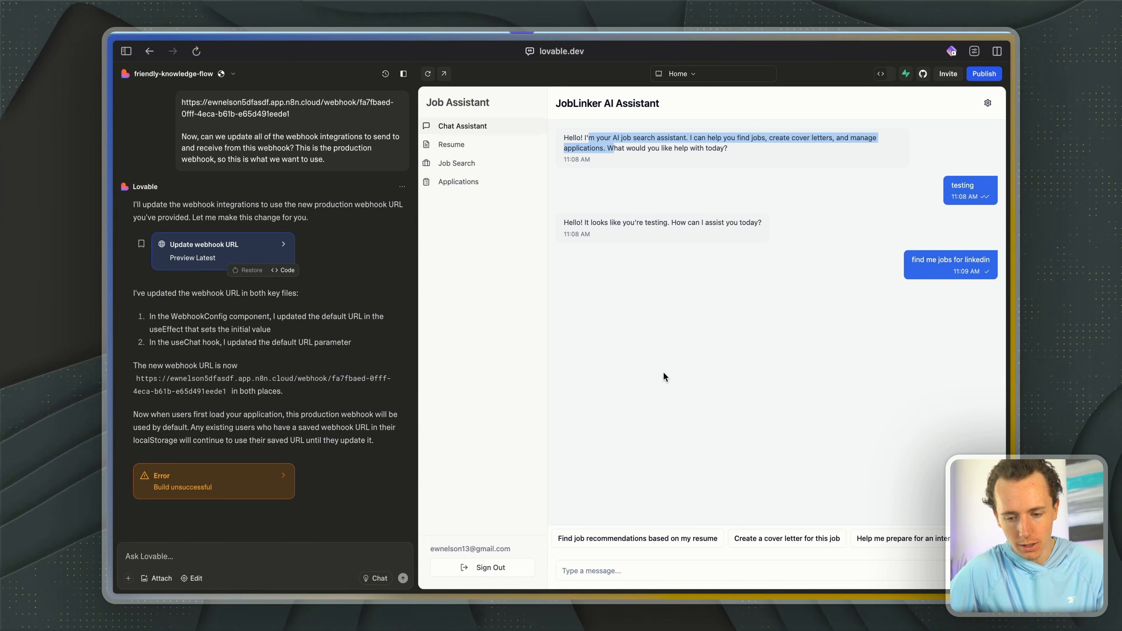
{"action": "left_click", "coordinate": [621, 373]}
{"action": "key", "text": "ctrl+Tab"}
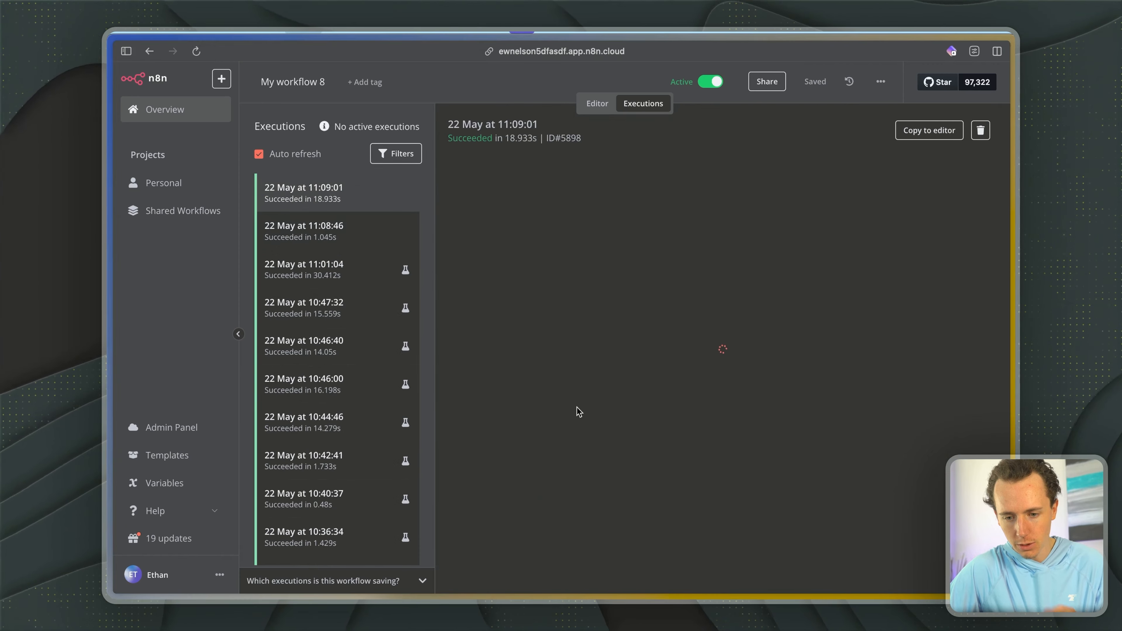
{"action": "key", "text": "ctrl+Tab"}
{"action": "scroll", "coordinate": [721, 322], "scroll_direction": "up", "scroll_amount": 6}
{"action": "scroll", "coordinate": [760, 318], "scroll_direction": "down", "scroll_amount": 3}
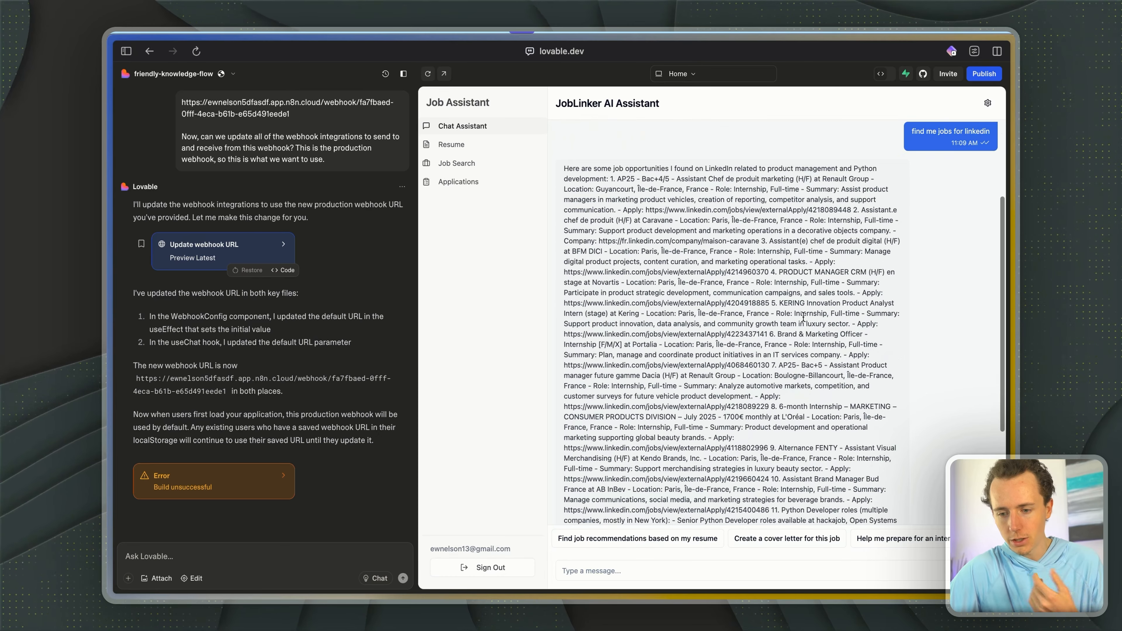
- Open the app preview in its own tab, sign in with the account email and password, and save the login in the password manager
{"action": "left_click", "coordinate": [444, 74]}
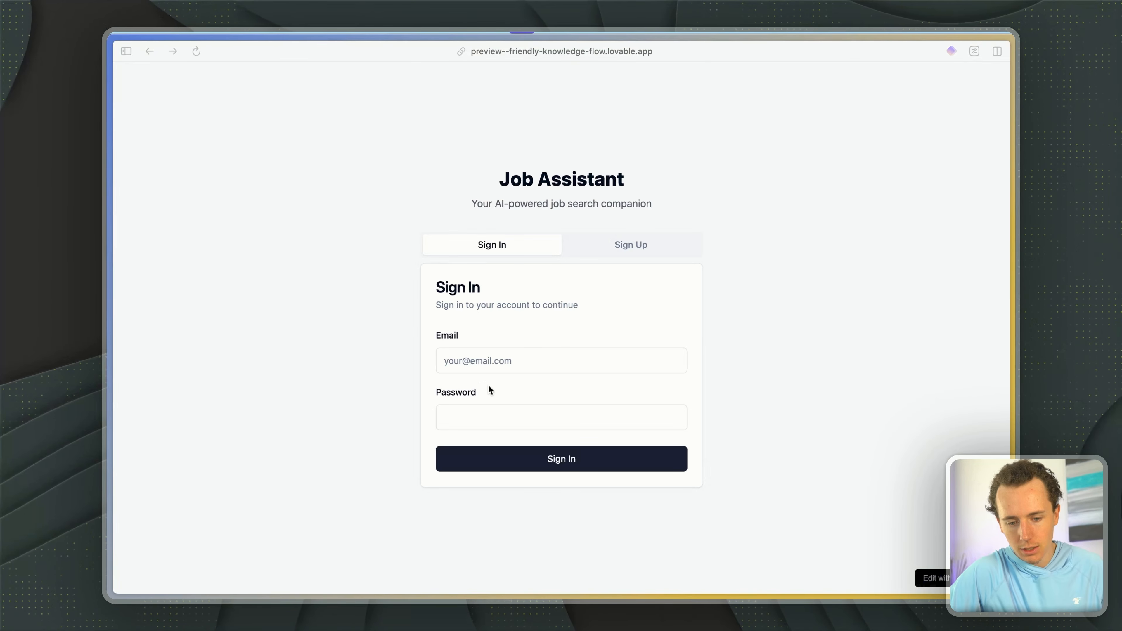
{"action": "left_click", "coordinate": [461, 361]}
{"action": "type", "text": "ewen"}
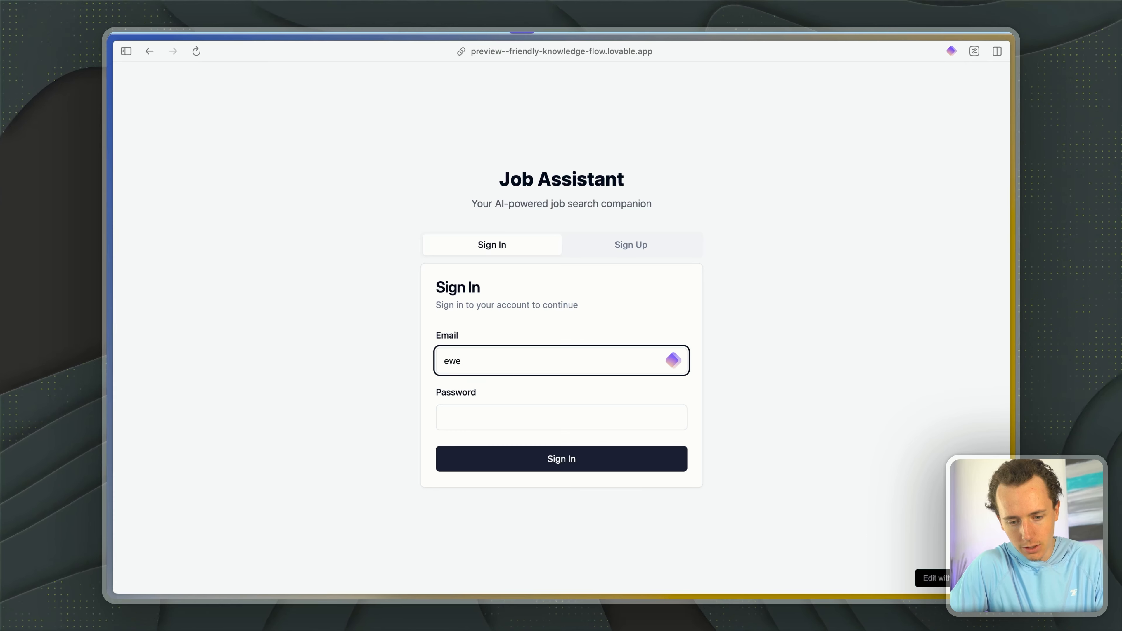
{"action": "key", "text": "BackSpace"}
{"action": "type", "text": "nelson"}
{"action": "left_click", "coordinate": [523, 414]}
{"action": "key", "text": "Tab"}
{"action": "type", "text": "•"}
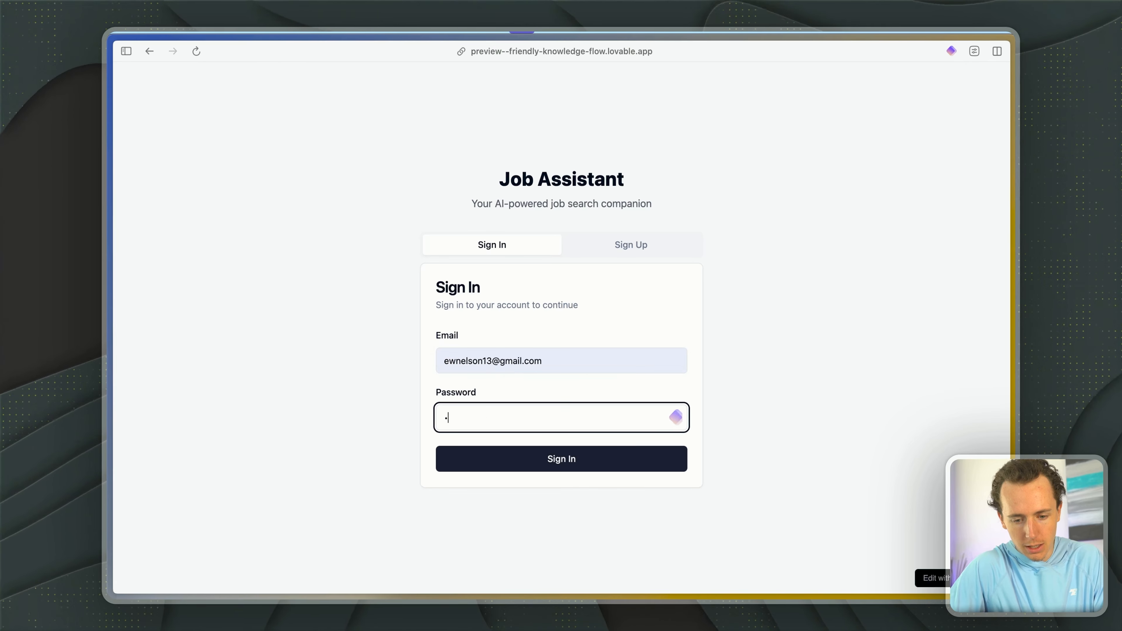
{"action": "type", "text": "•••••••"}
{"action": "left_click", "coordinate": [491, 453]}
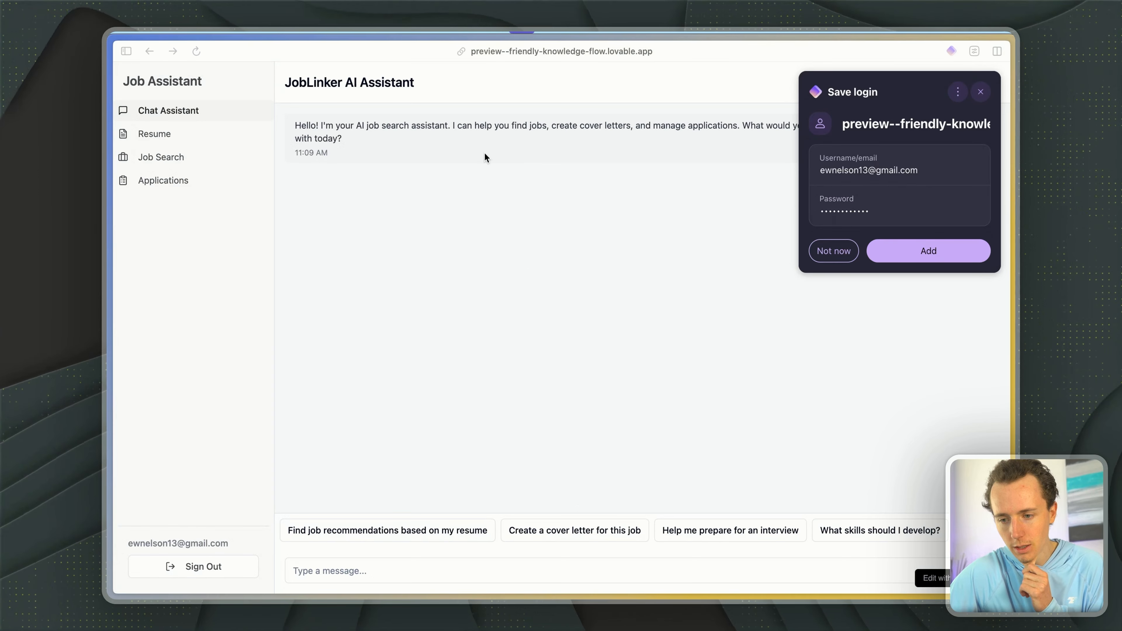
{"action": "left_click", "coordinate": [918, 250]}
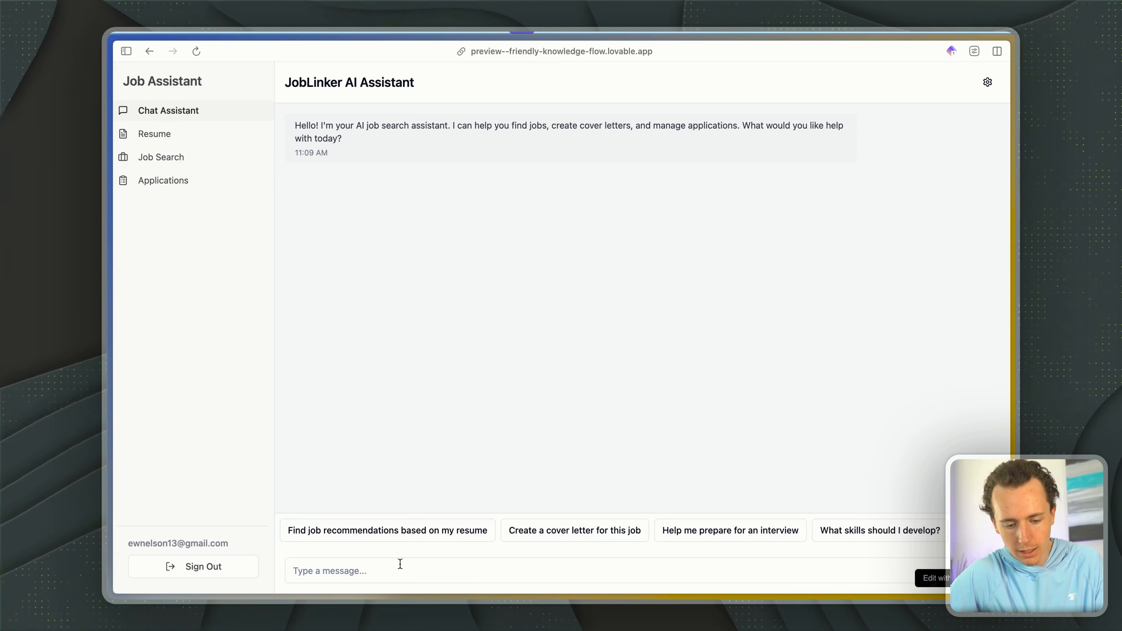
- Send "testing" in the assistant chat of the separately opened Job Assistant app
{"action": "left_click", "coordinate": [376, 564]}
{"action": "type", "text": "testing"}
{"action": "key", "text": "Return"}
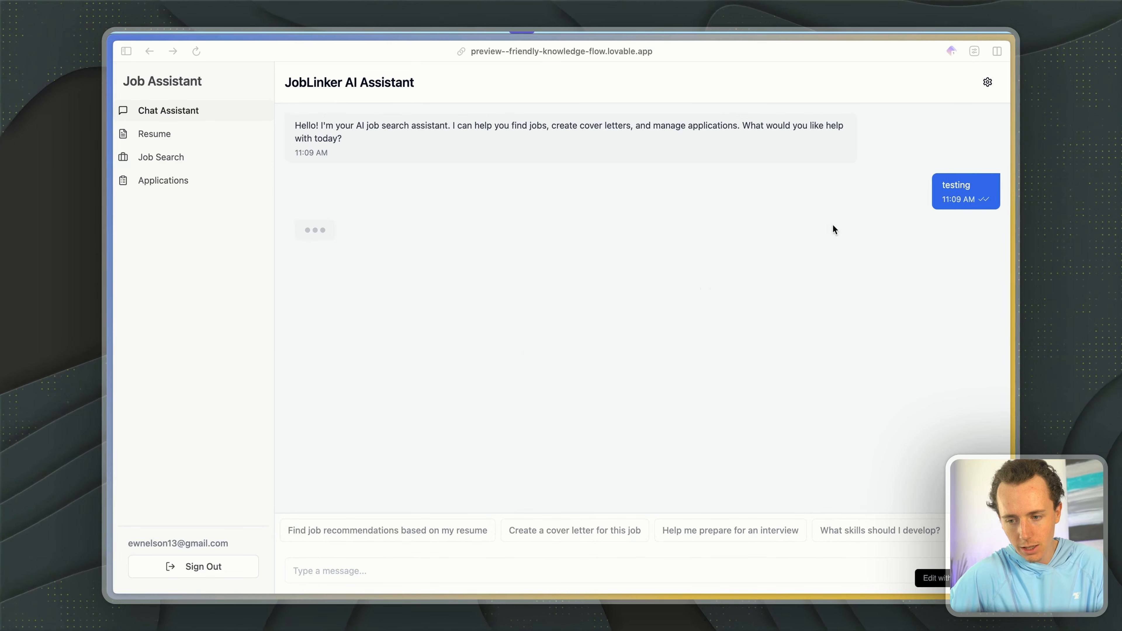
- Ask the assistant "find me some jobs on LinkedIn" in the standalone app's chat
{"action": "left_click", "coordinate": [323, 580]}
{"action": "type", "text": "find me some"}
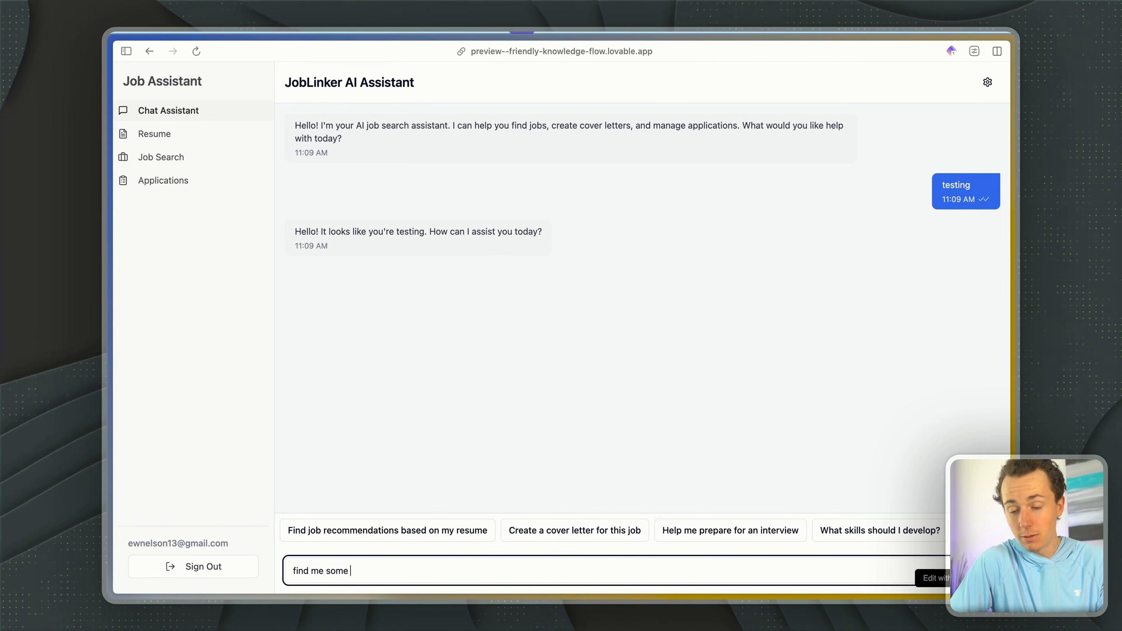
{"action": "type", "text": " jobs on LinkedIn"}
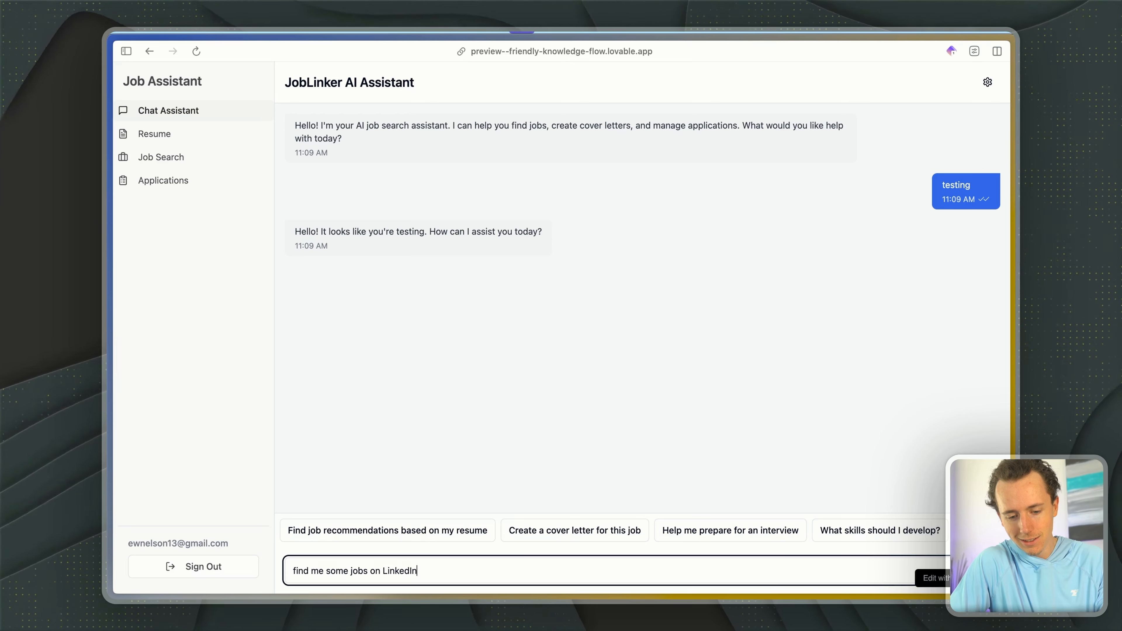
{"action": "type", "text": "?"}
{"action": "key", "text": "Return"}
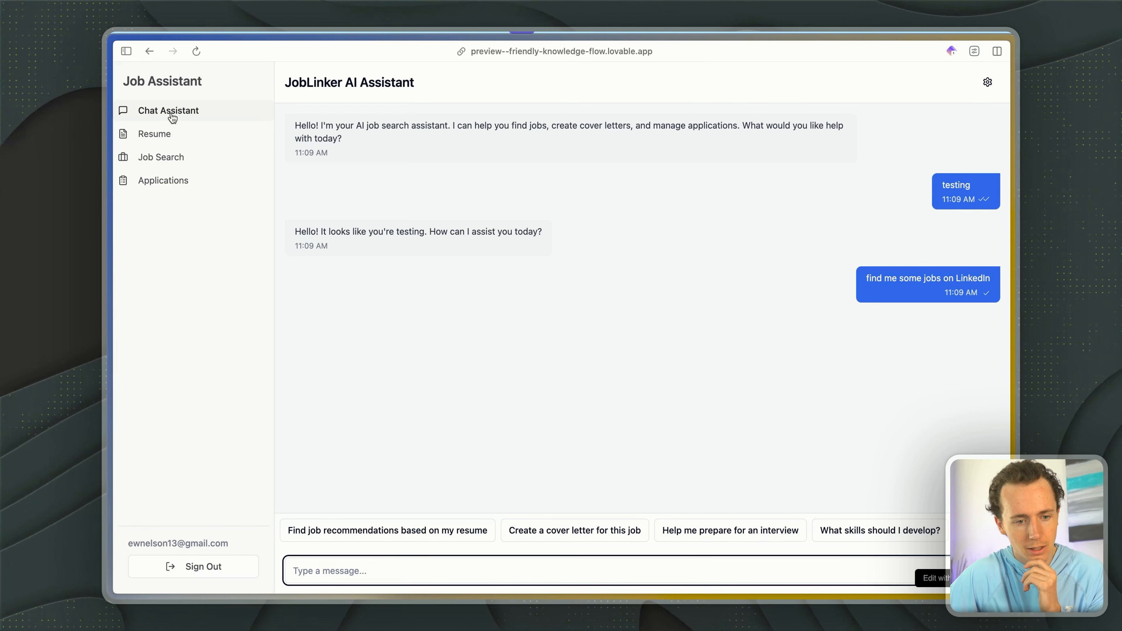
- Look through the app's Resume, Job Search and Applications pages and return to the Chat Assistant
{"action": "left_click", "coordinate": [164, 132]}
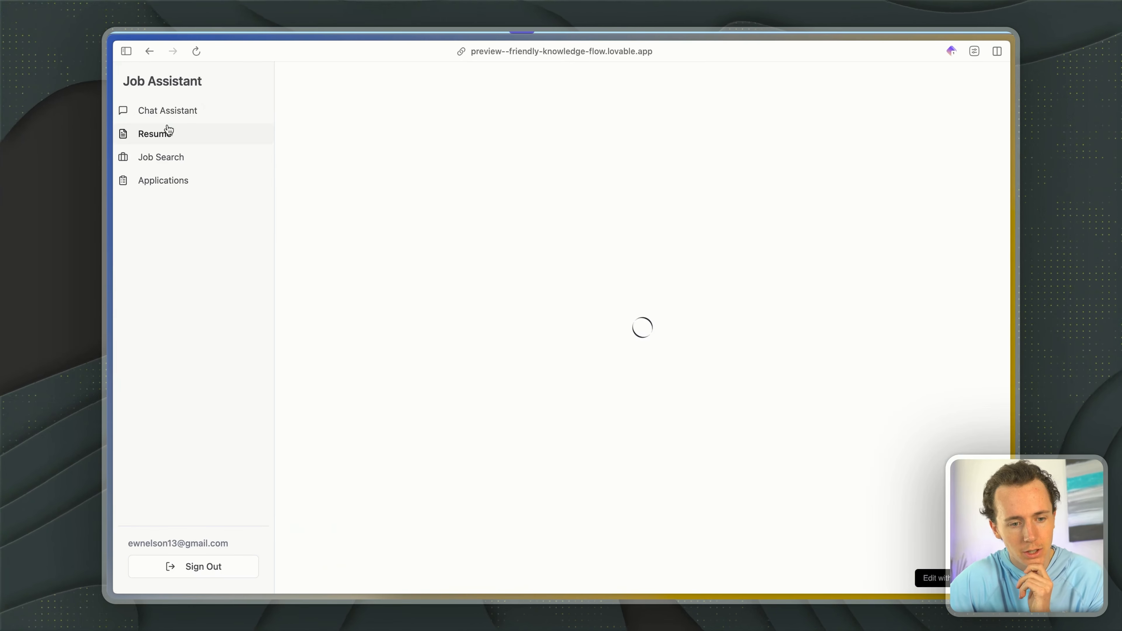
{"action": "left_click", "coordinate": [143, 155]}
{"action": "left_click", "coordinate": [153, 182]}
{"action": "left_click", "coordinate": [195, 111]}
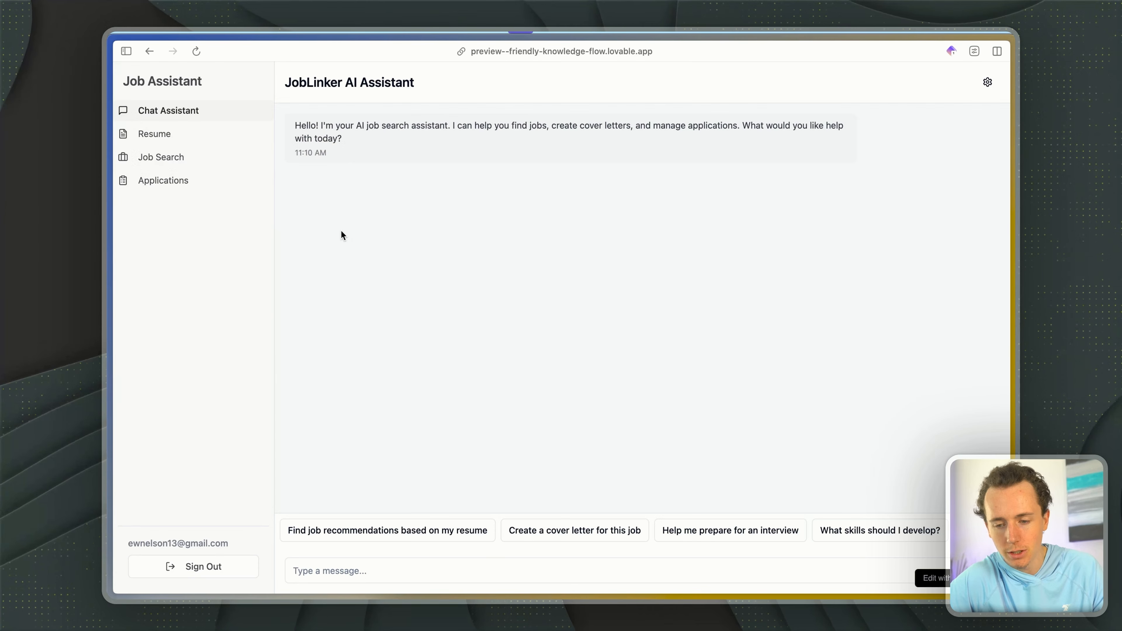
- Switch to n8n to view the workflow's executions and return to the Job Assistant app
{"action": "key", "text": "ctrl+Tab"}
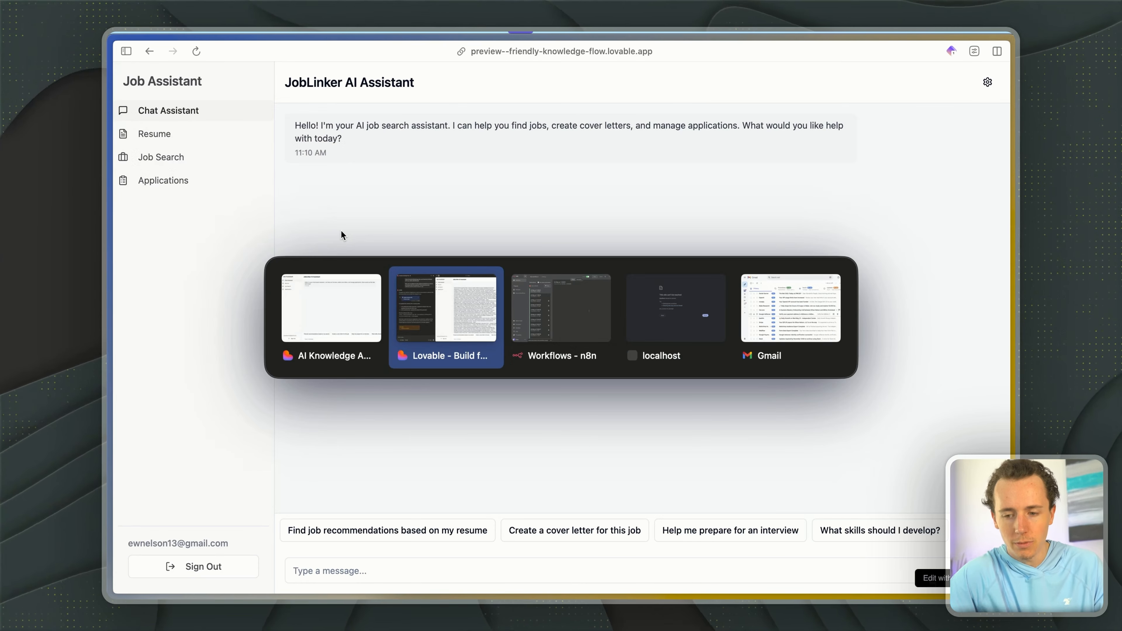
{"action": "key", "text": "ctrl+Tab"}
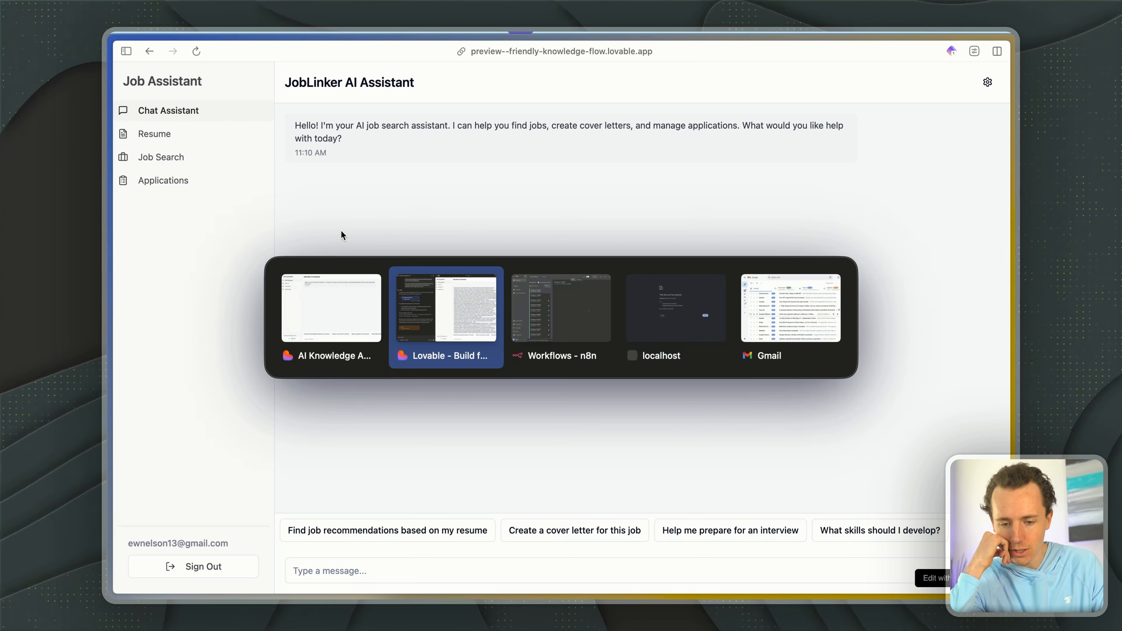
{"action": "key", "text": "ctrl+Tab"}
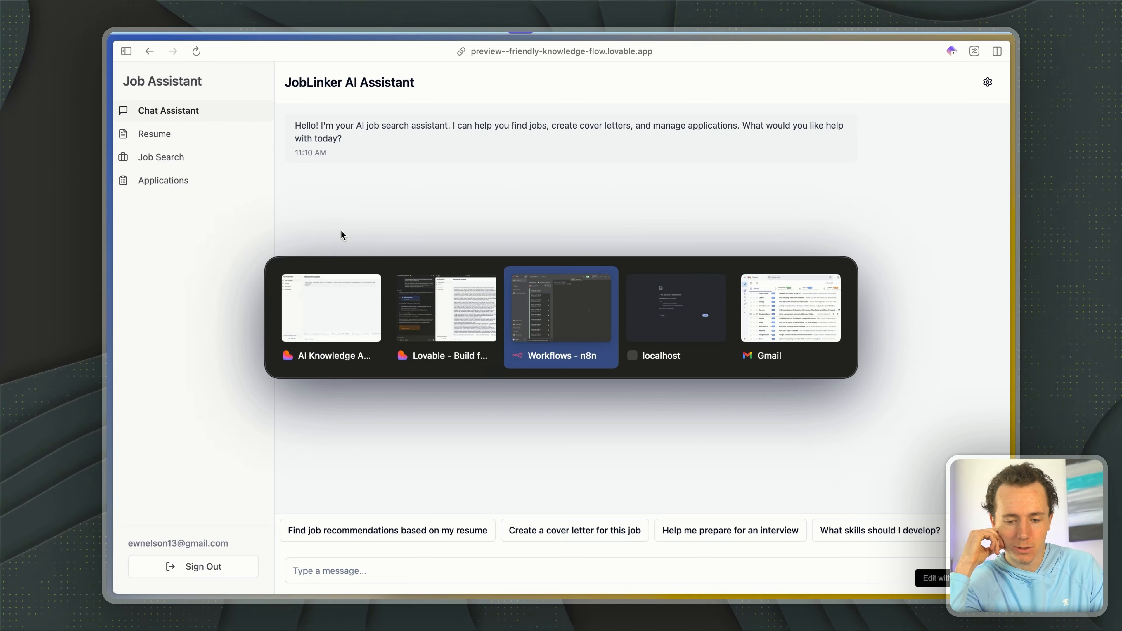
{"action": "key", "text": "ctrl+Tab"}
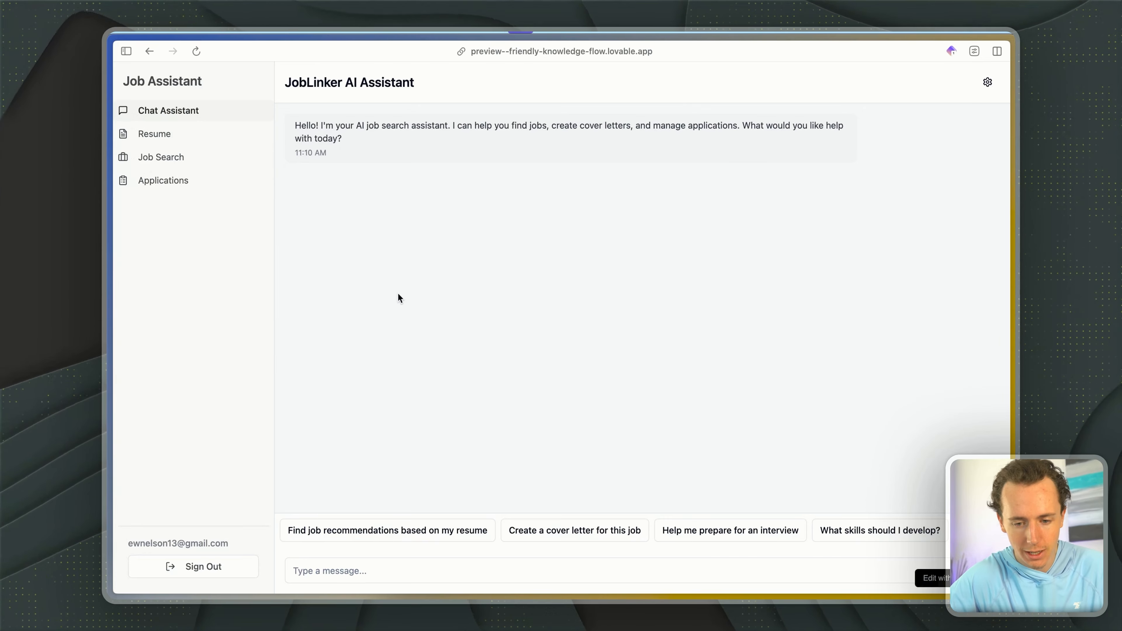
{"action": "key", "text": "ctrl+Tab"}
{"action": "key", "text": "ctrl+Tab"}
{"action": "key", "text": "ctrl+Tab"}
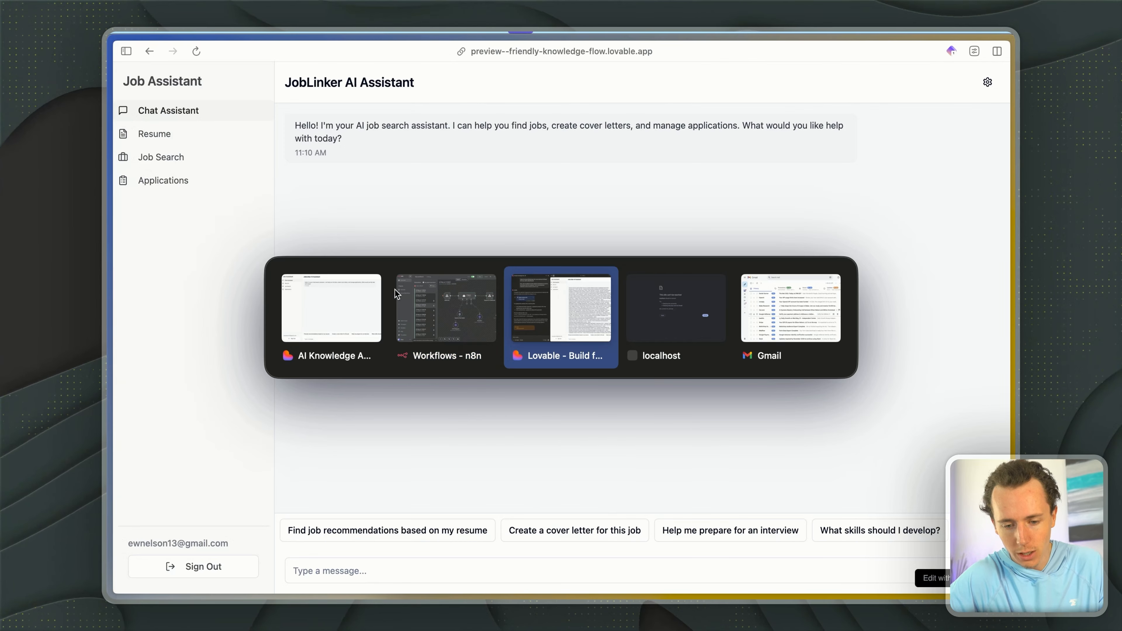
{"action": "key", "text": "ctrl+shift+Tab"}
{"action": "key", "text": "Escape"}
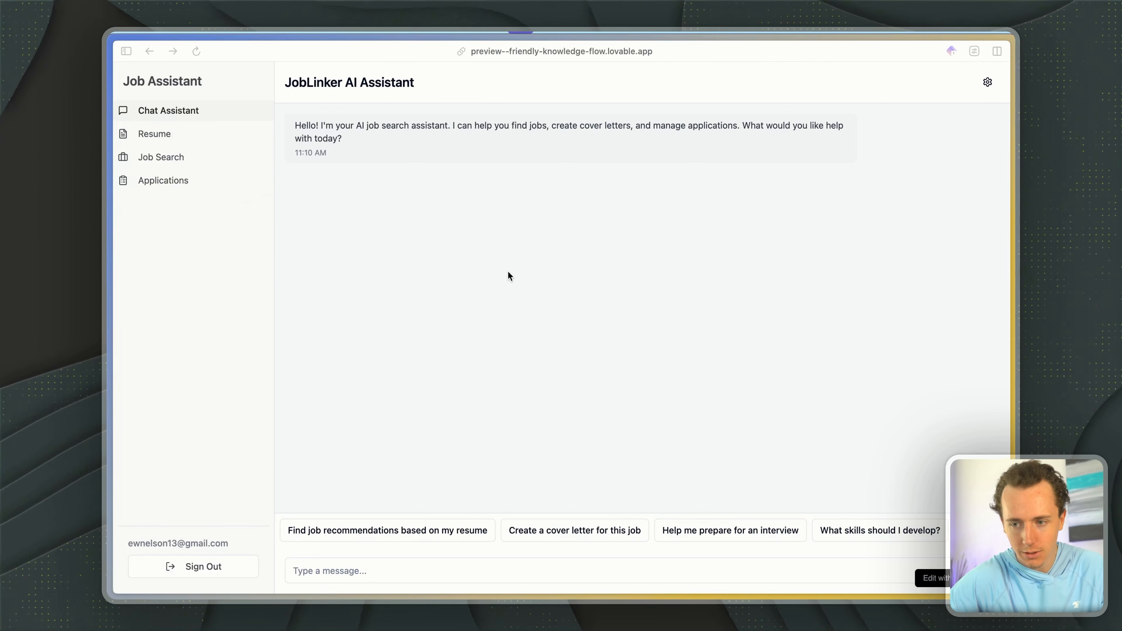
- Switch to the Supabase project's Table Editor and view the Job Support Web App table
{"action": "mouse_move", "coordinate": [108, 393]}
{"action": "scroll", "coordinate": [146, 429], "scroll_direction": "down", "scroll_amount": 4}
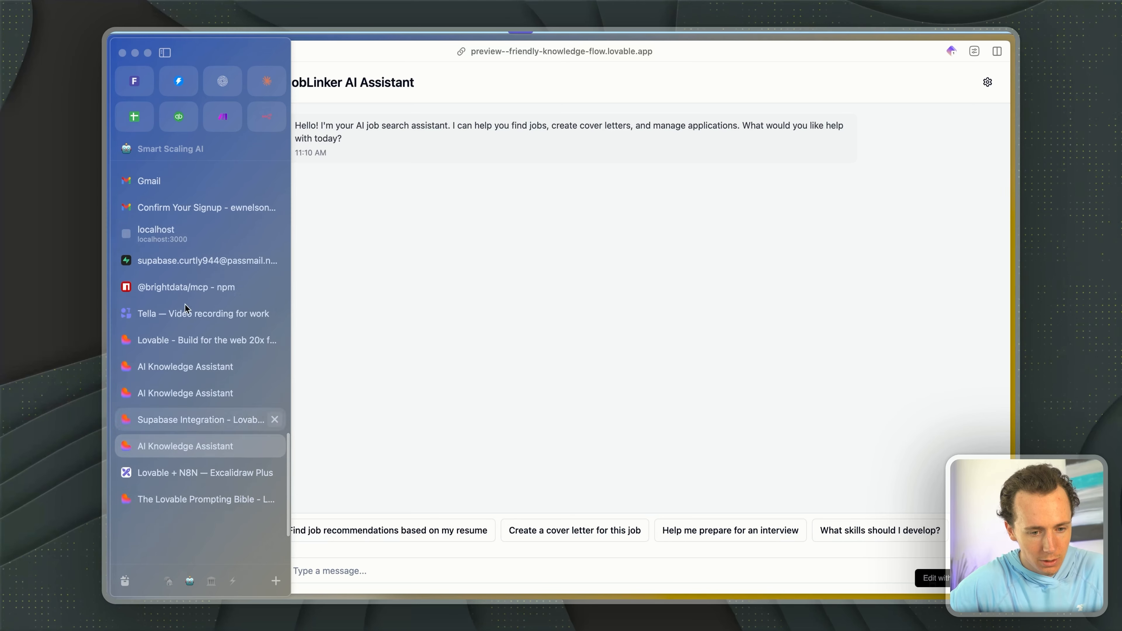
{"action": "left_click", "coordinate": [171, 260]}
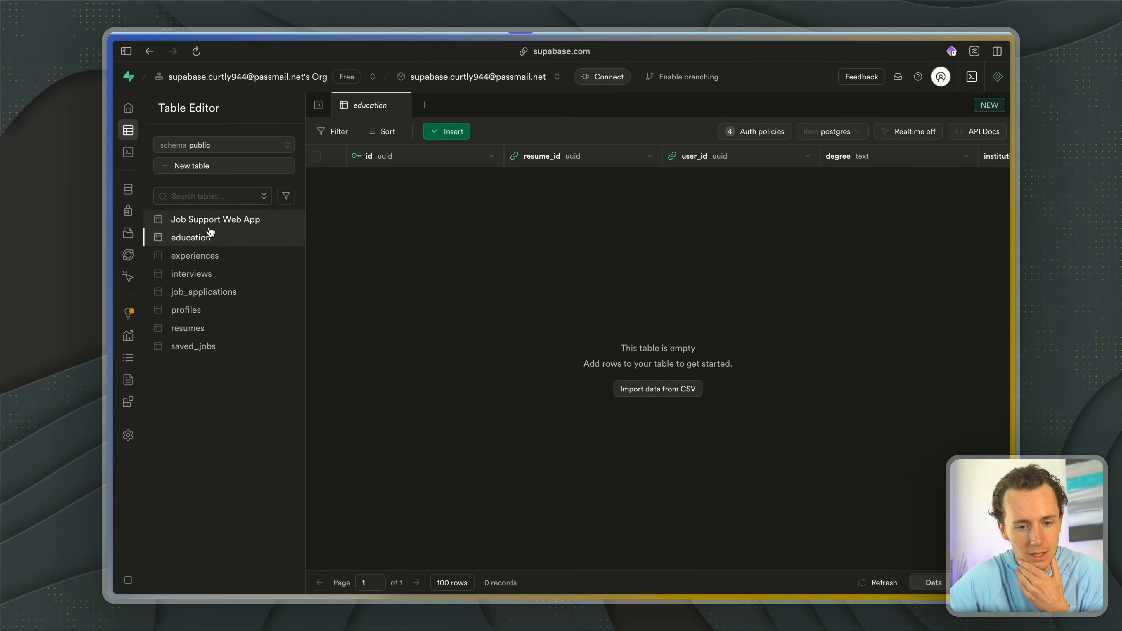
{"action": "left_click", "coordinate": [204, 221]}
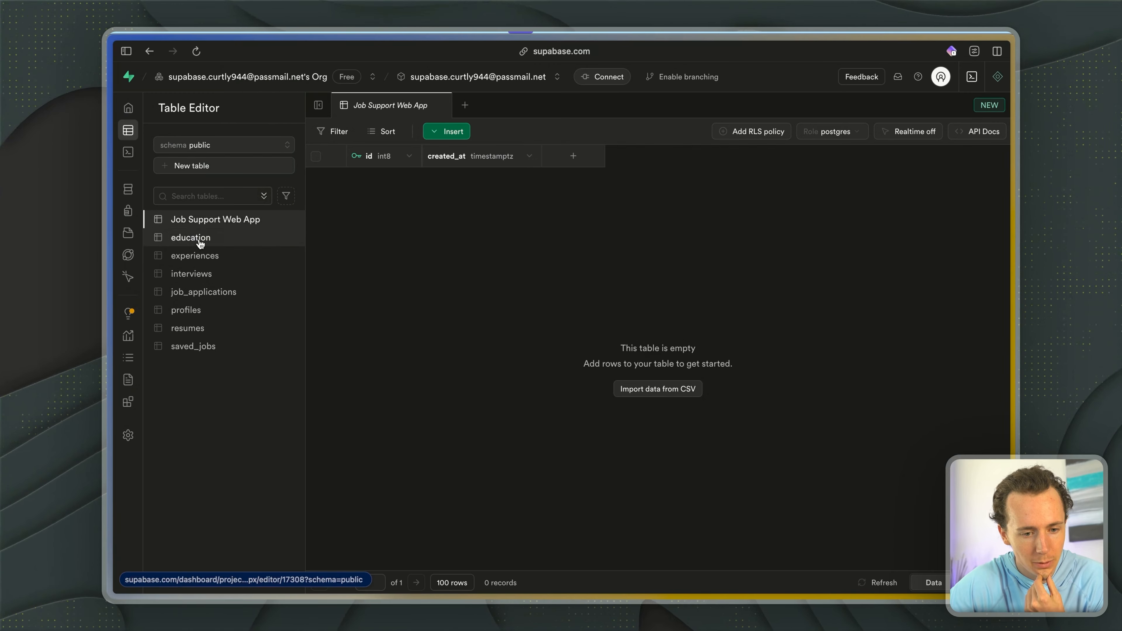
- Switch the Table Editor to the auth schema and view its flow_state and mfa_factors tables
{"action": "left_click", "coordinate": [231, 146]}
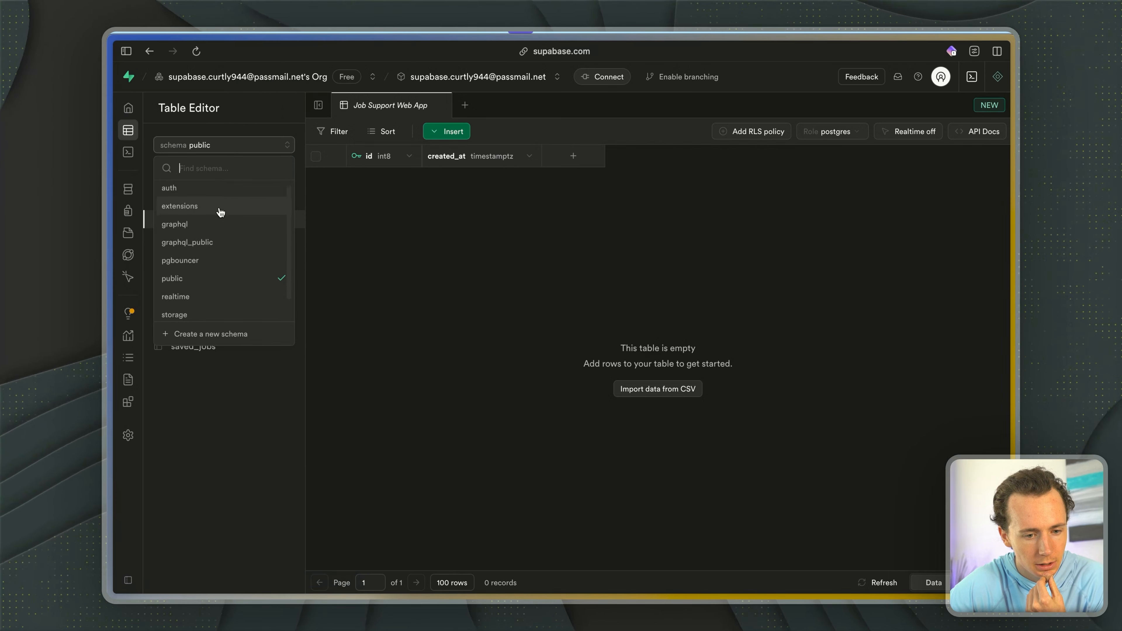
{"action": "left_click", "coordinate": [207, 191]}
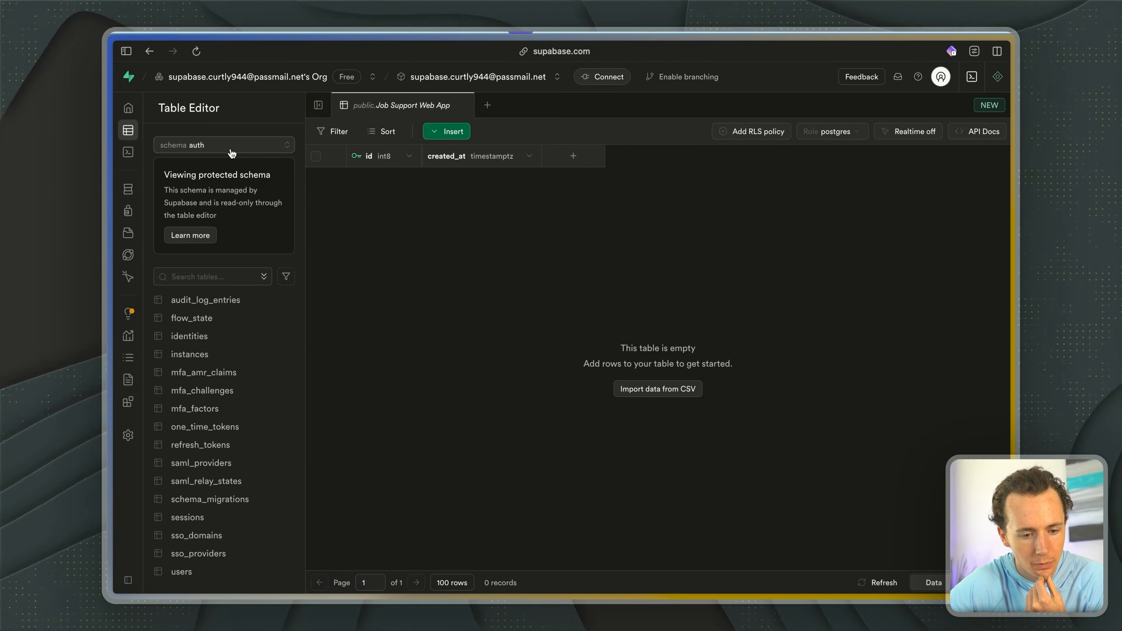
{"action": "left_click", "coordinate": [219, 318]}
{"action": "left_click", "coordinate": [225, 408]}
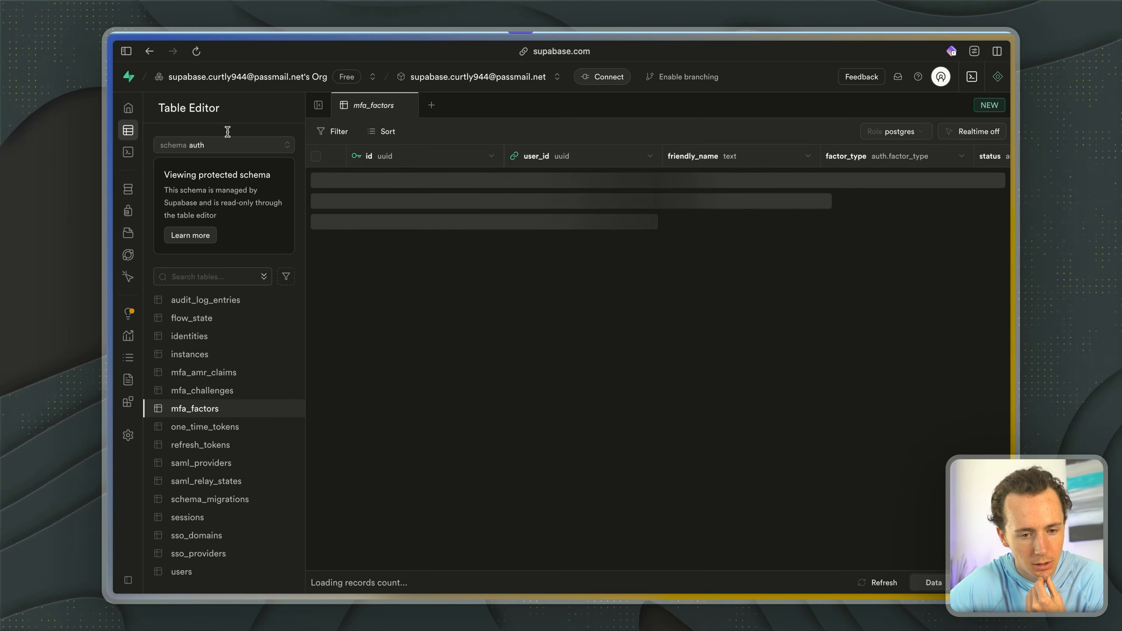
{"action": "left_click", "coordinate": [220, 146]}
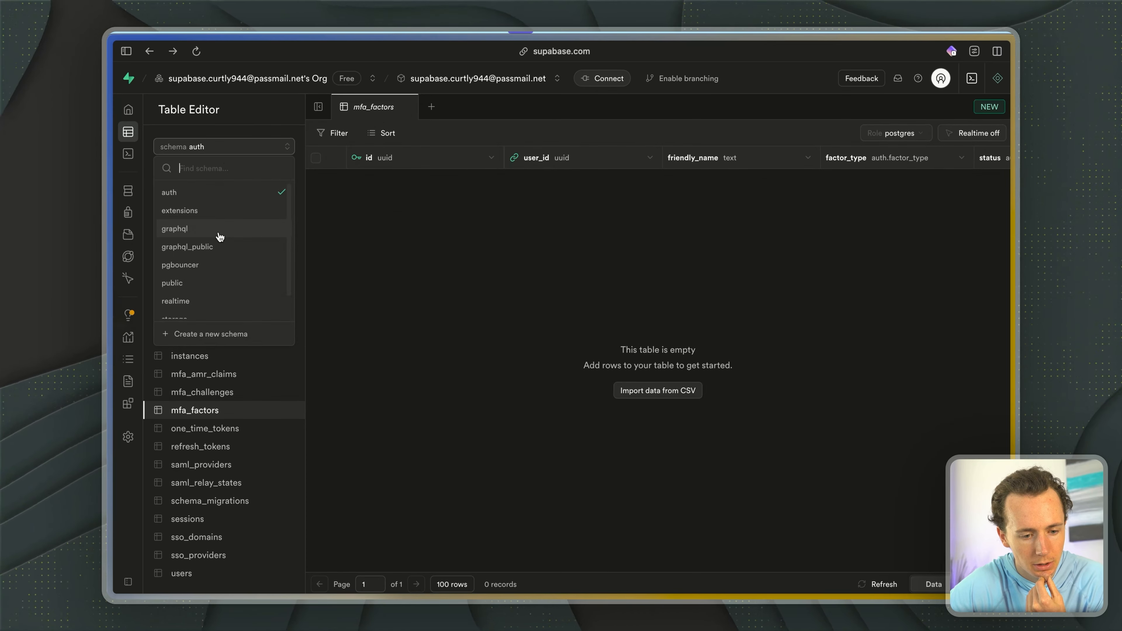
{"action": "scroll", "coordinate": [220, 237], "scroll_direction": "down", "scroll_amount": 2}
{"action": "scroll", "coordinate": [220, 237], "scroll_direction": "up", "scroll_amount": 2}
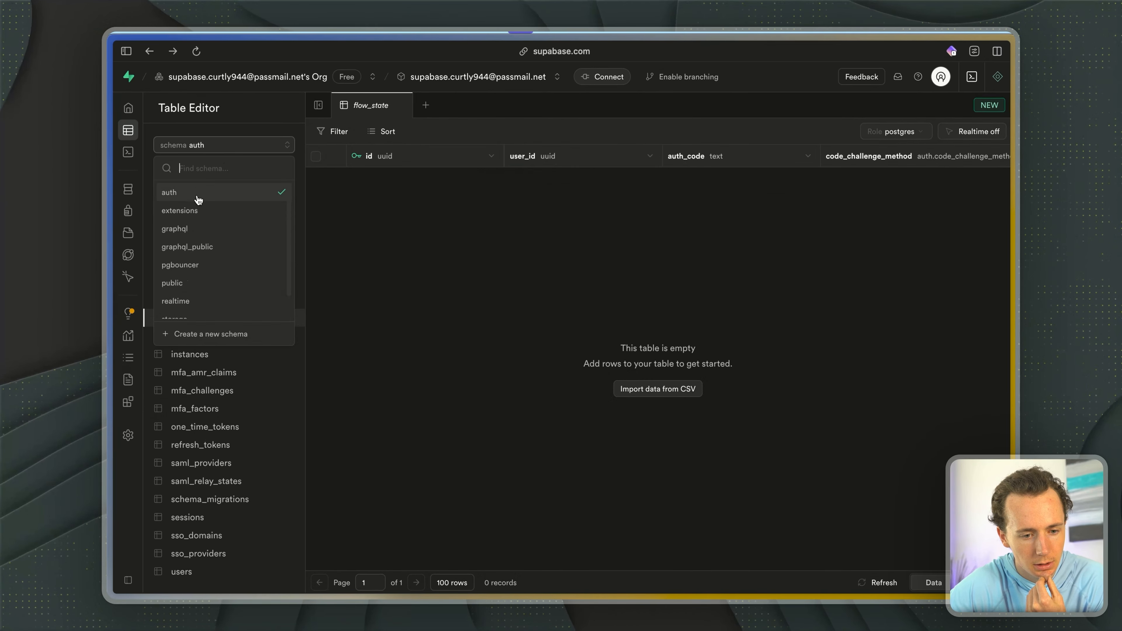
{"action": "left_click", "coordinate": [230, 100]}
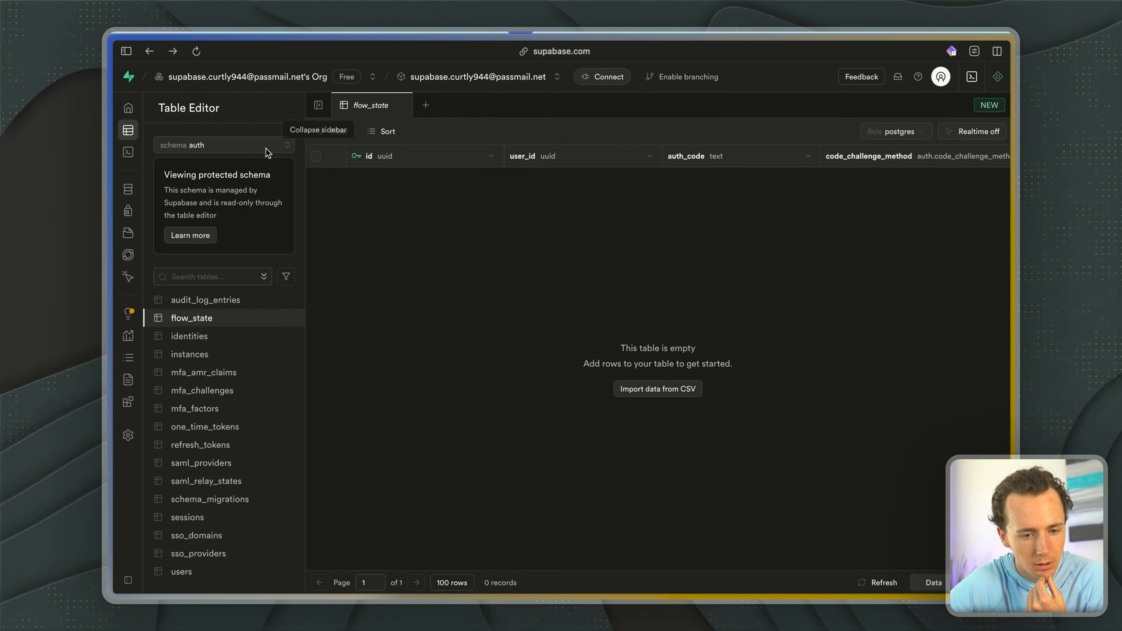
- View the auth schema's audit_log_entries table, including its payload, created_at and ip_address columns
{"action": "left_click", "coordinate": [207, 300]}
{"action": "left_click", "coordinate": [214, 145]}
{"action": "scroll", "coordinate": [207, 228], "scroll_direction": "down", "scroll_amount": 2}
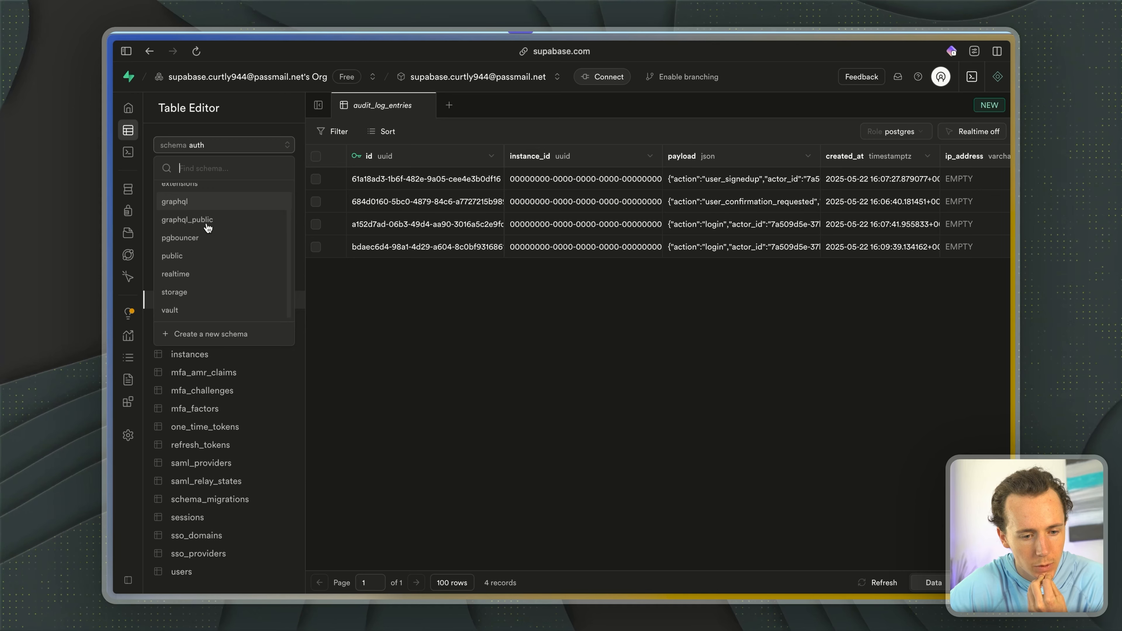
{"action": "left_click", "coordinate": [184, 255]}
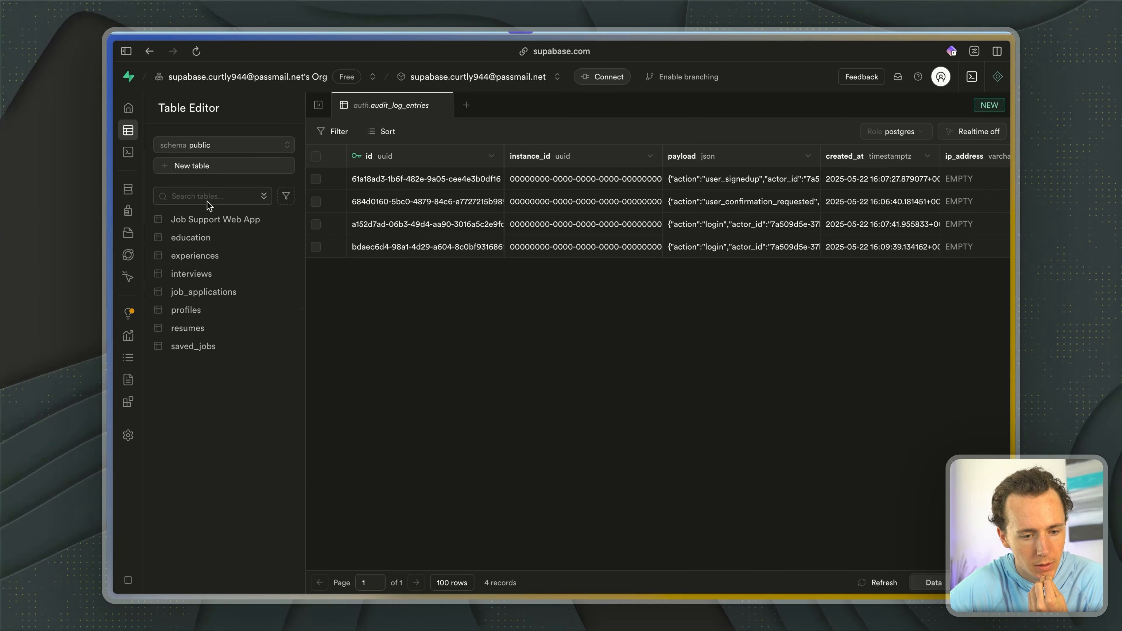
{"action": "scroll", "coordinate": [649, 213], "scroll_direction": "right", "scroll_amount": 2}
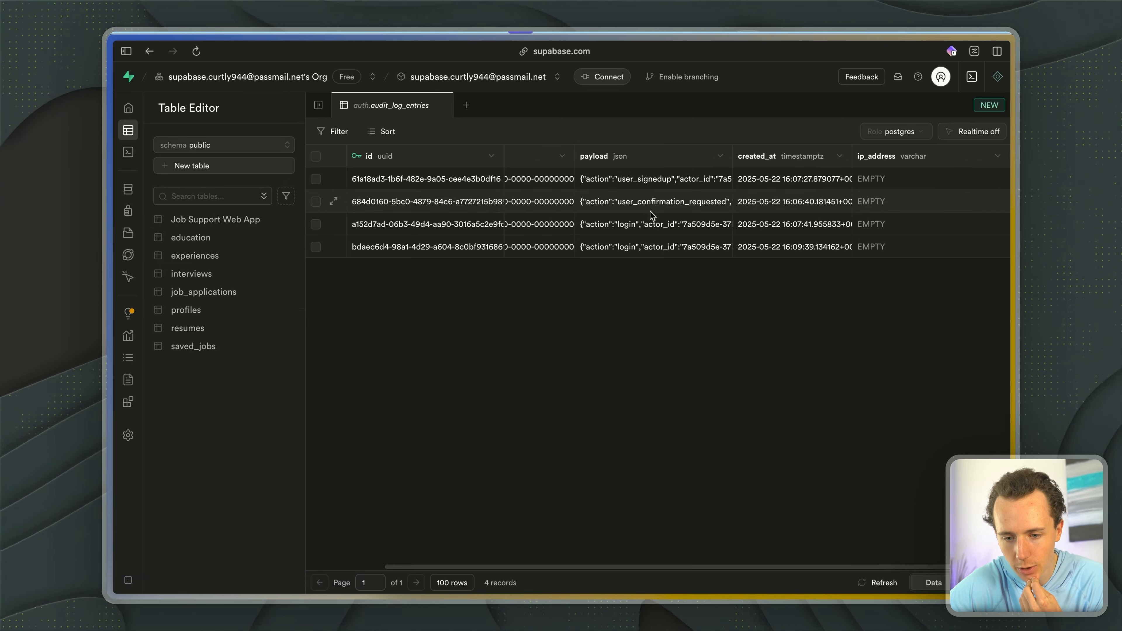
{"action": "scroll", "coordinate": [603, 251], "scroll_direction": "left", "scroll_amount": 5}
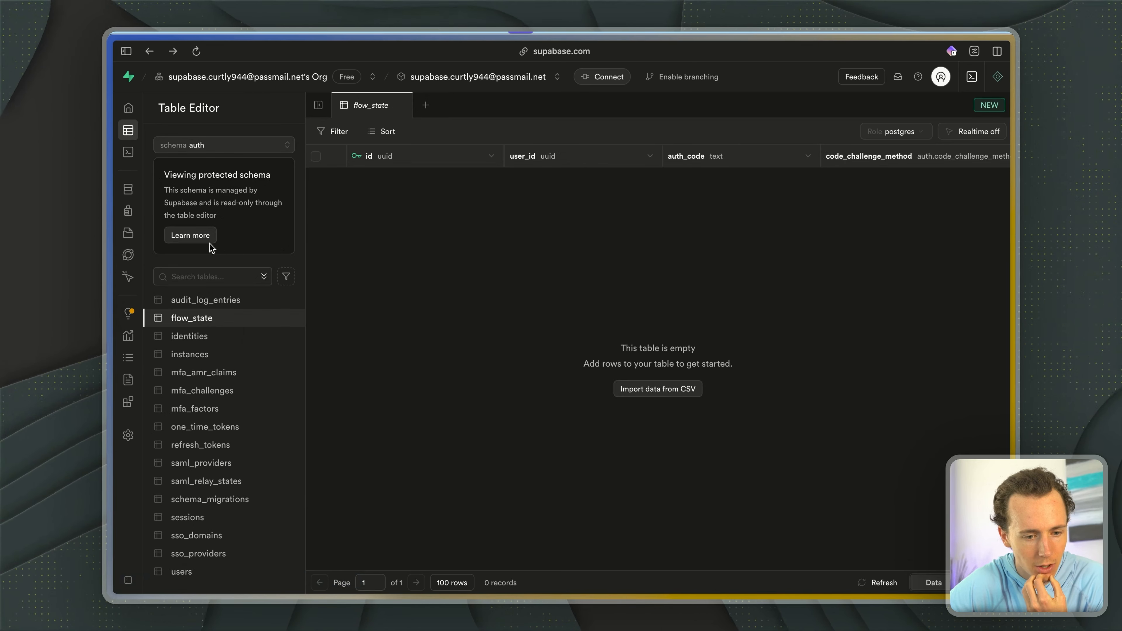
- Return to the public schema and look through the interviews, experiences, job_applications, resumes, profiles and saved_jobs tables
{"action": "left_click", "coordinate": [225, 145]}
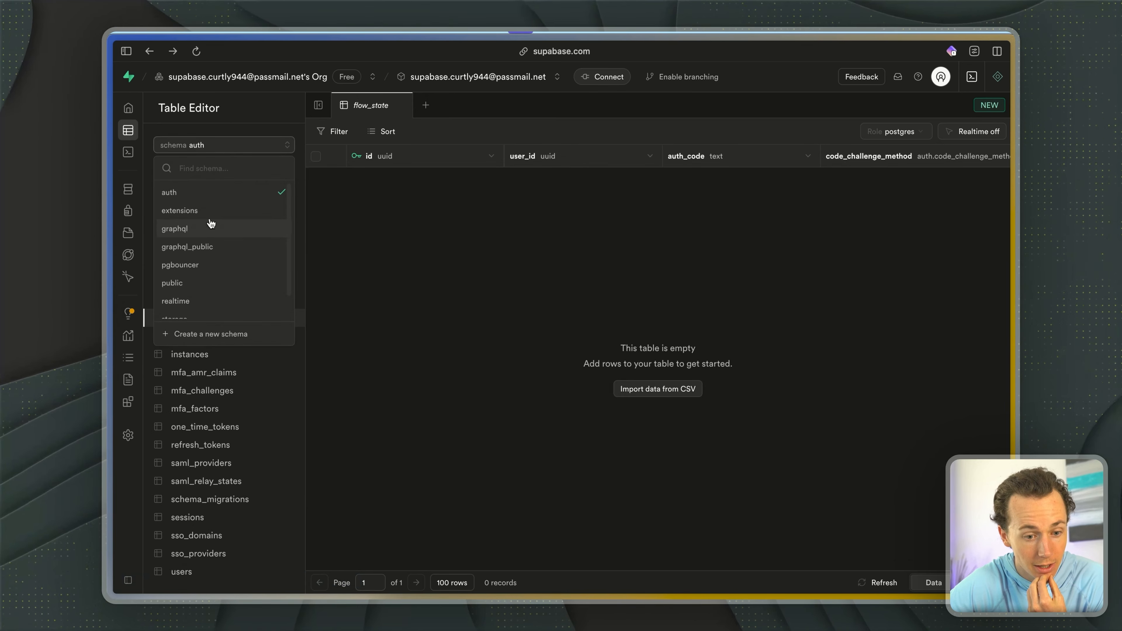
{"action": "left_click", "coordinate": [193, 282]}
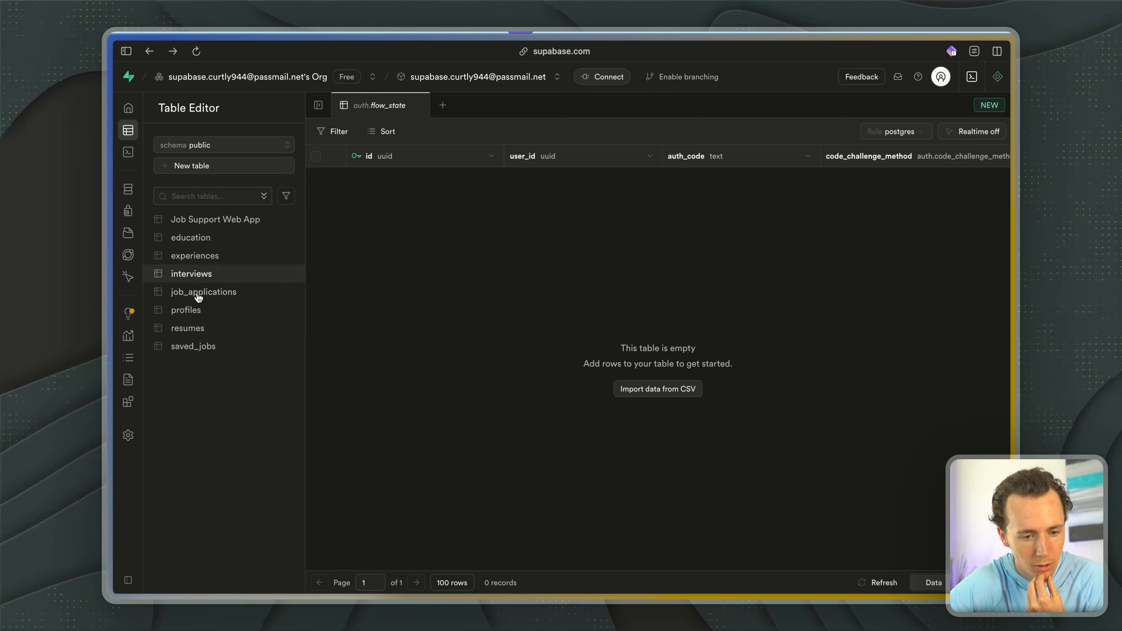
{"action": "left_click", "coordinate": [195, 274]}
{"action": "left_click", "coordinate": [197, 255]}
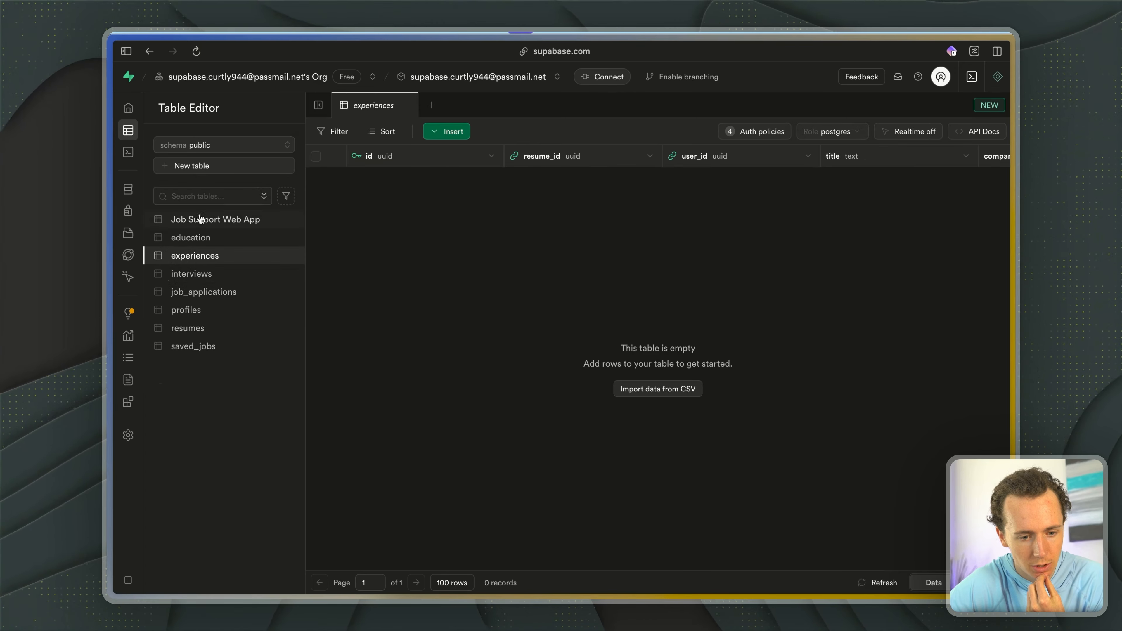
{"action": "left_click", "coordinate": [200, 293]}
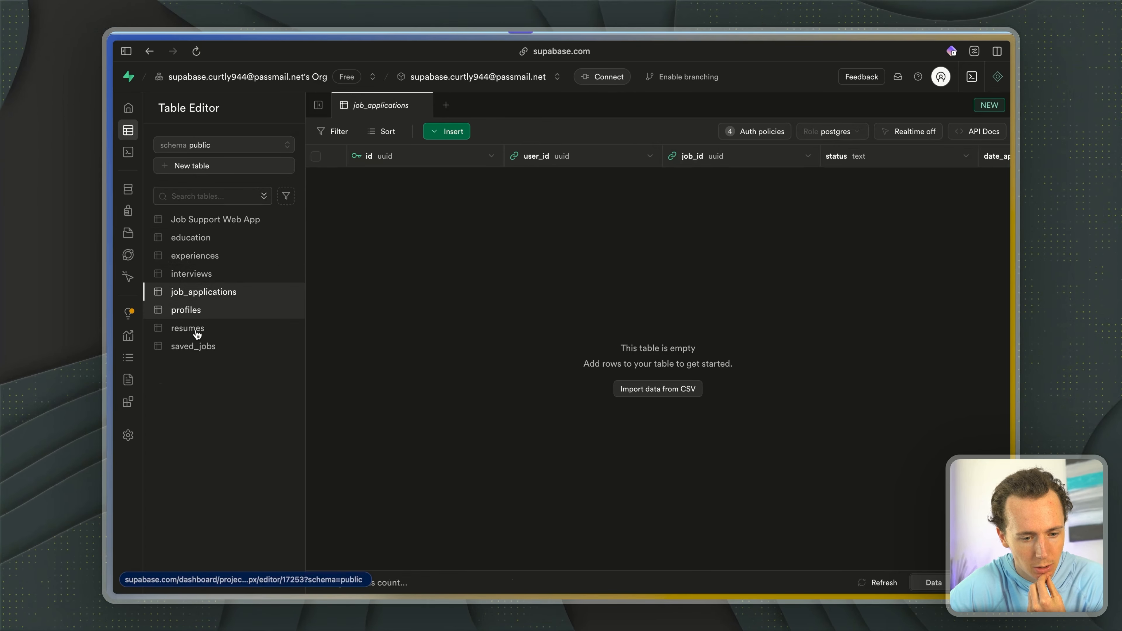
{"action": "left_click", "coordinate": [197, 331]}
{"action": "left_click", "coordinate": [200, 308]}
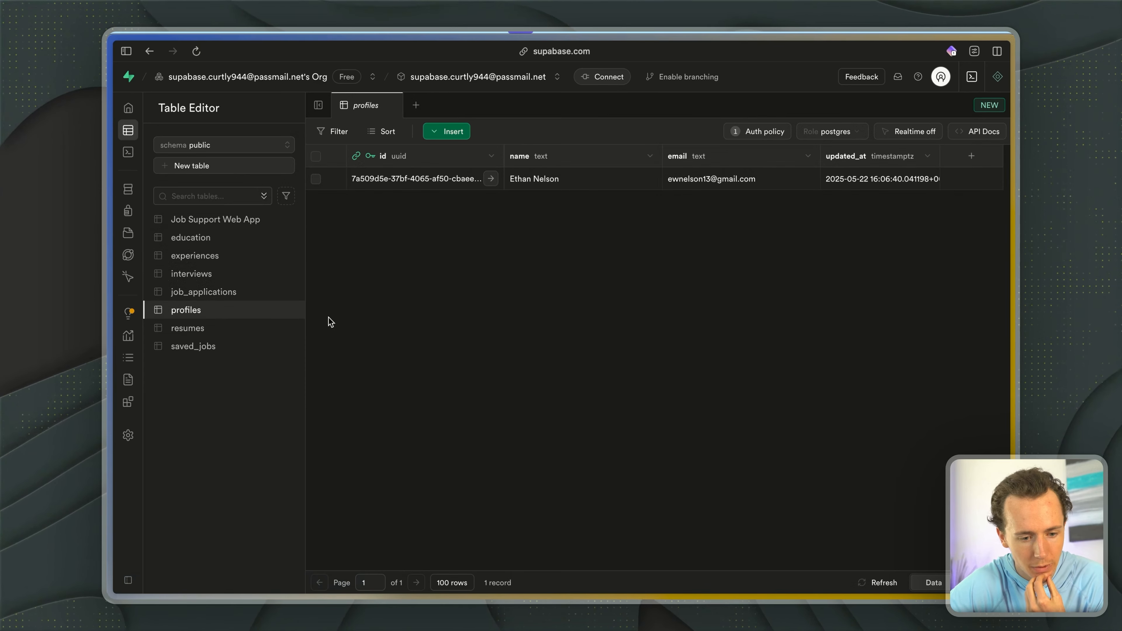
{"action": "left_click", "coordinate": [238, 328]}
{"action": "left_click", "coordinate": [233, 349]}
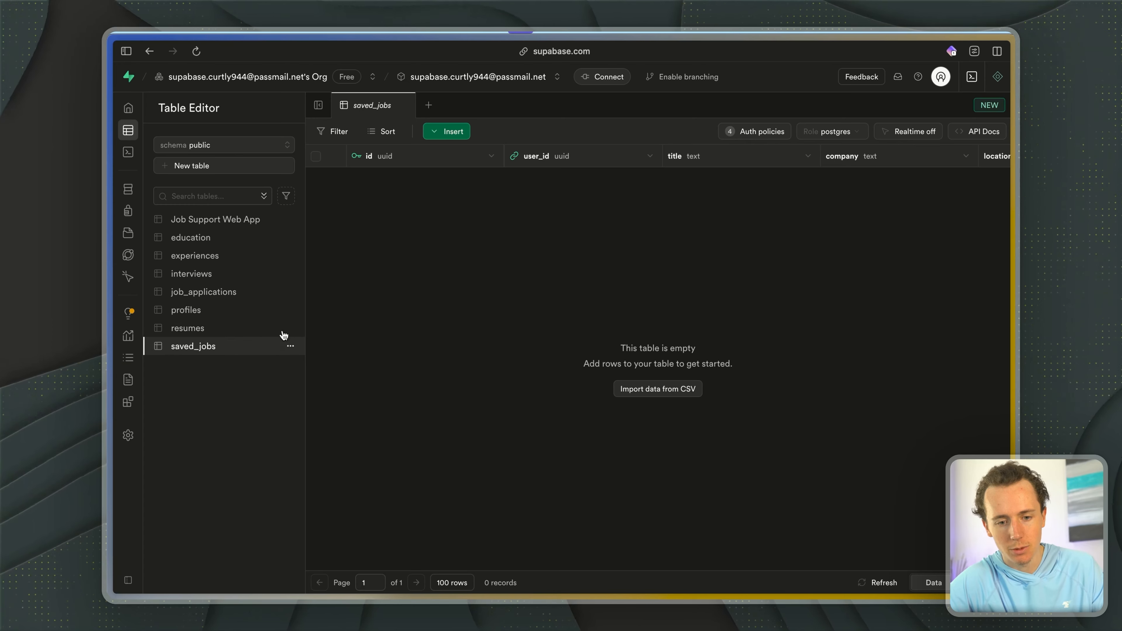
- Switch back to the Job Assistant app and highlight its title above the navigation
{"action": "key", "text": "super+Tab"}
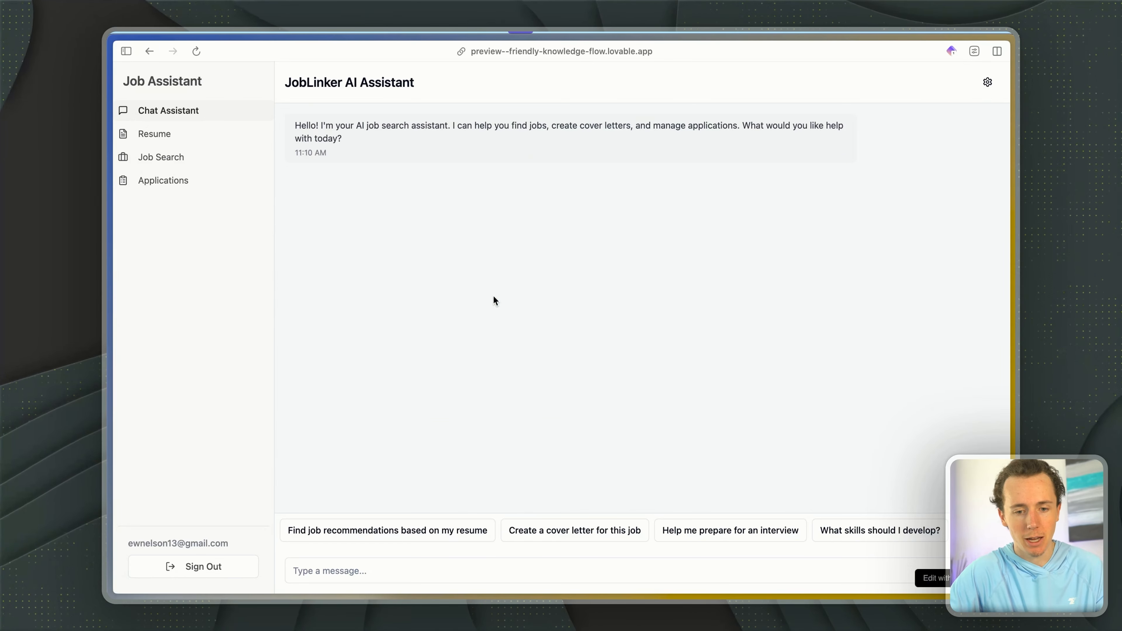
{"action": "left_click_drag", "start_coordinate": [124, 79], "coordinate": [222, 77]}
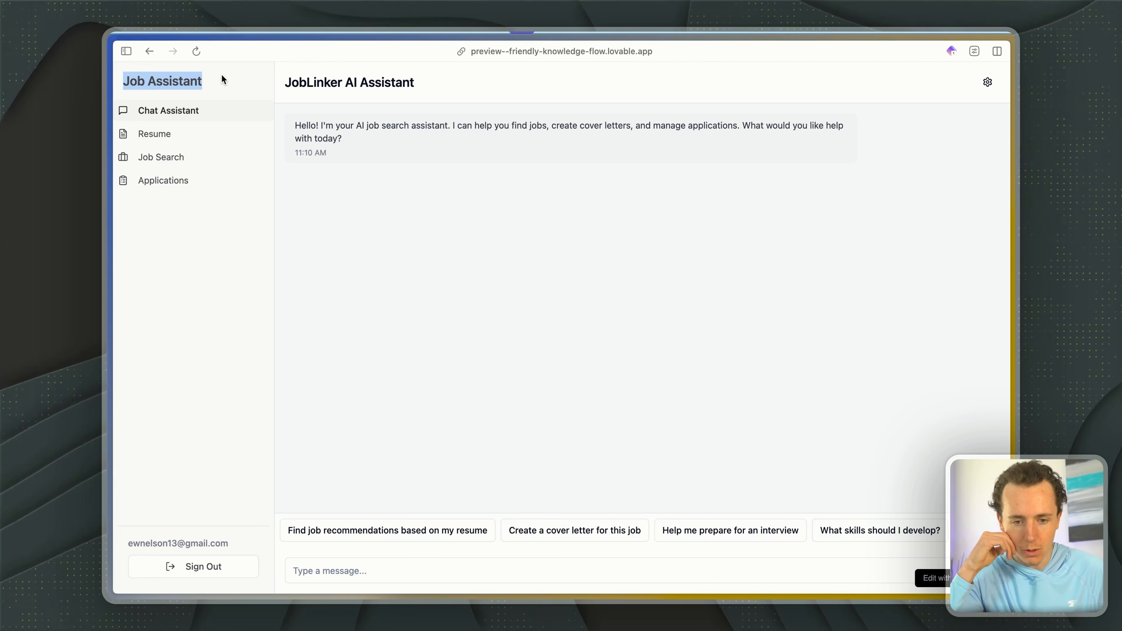
{"action": "left_click", "coordinate": [440, 250]}
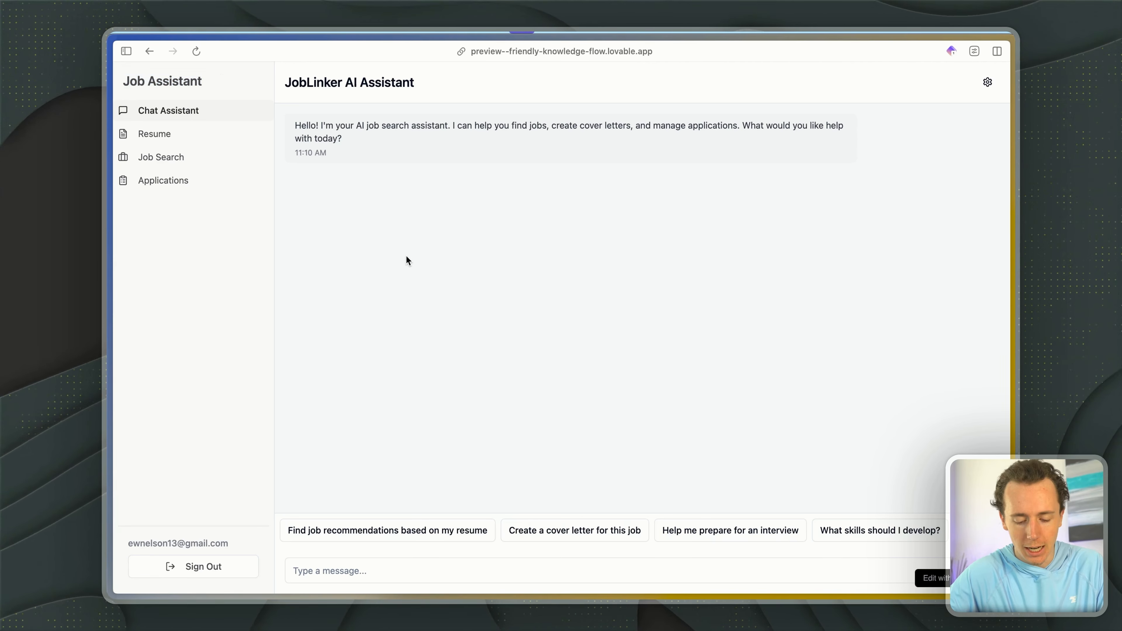
- Open the AI Agents University community on Skool and look through its feed of posts
{"action": "key", "text": "super+t"}
{"action": "type", "text": "ai"}
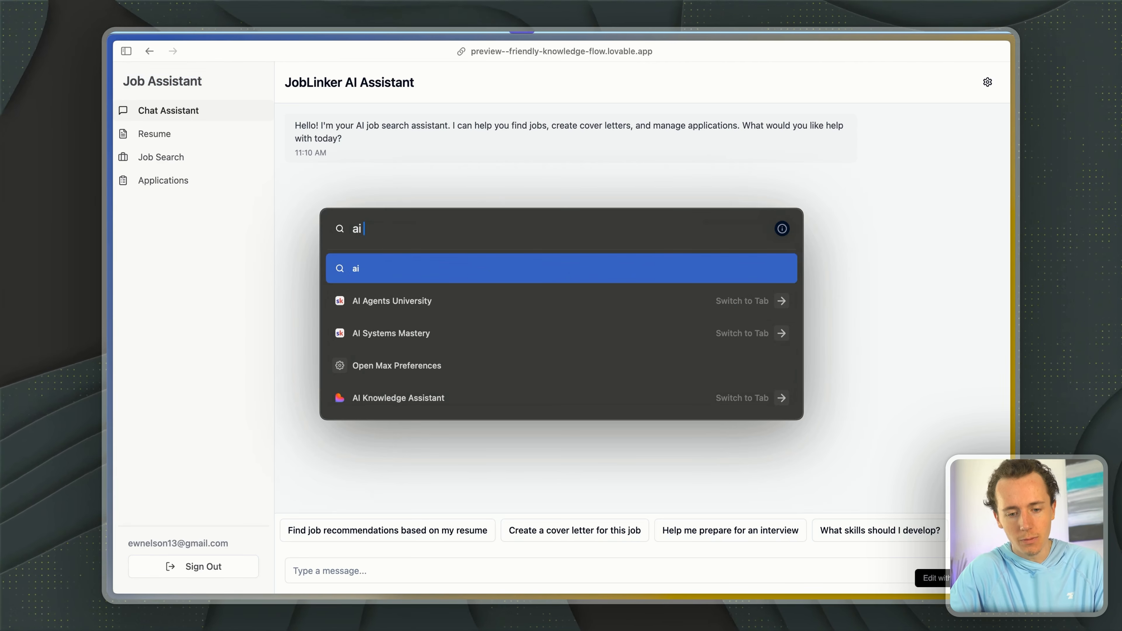
{"action": "key", "text": "Return"}
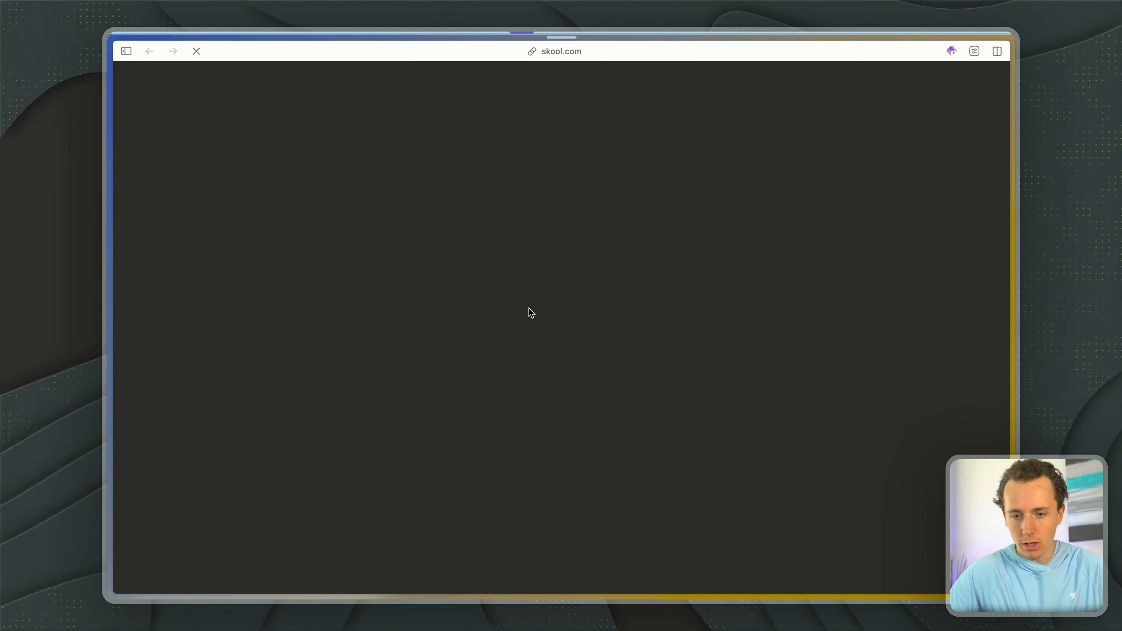
{"action": "scroll", "coordinate": [570, 276], "scroll_direction": "down", "scroll_amount": 2}
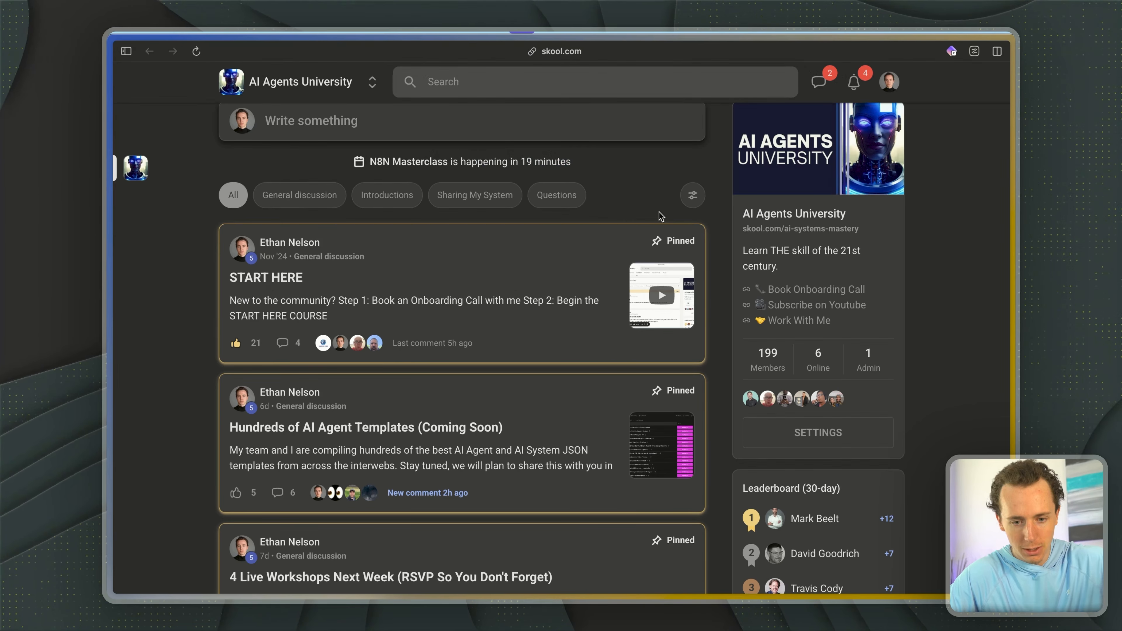
{"action": "scroll", "coordinate": [658, 213], "scroll_direction": "down", "scroll_amount": 10}
{"action": "scroll", "coordinate": [658, 212], "scroll_direction": "up", "scroll_amount": 10}
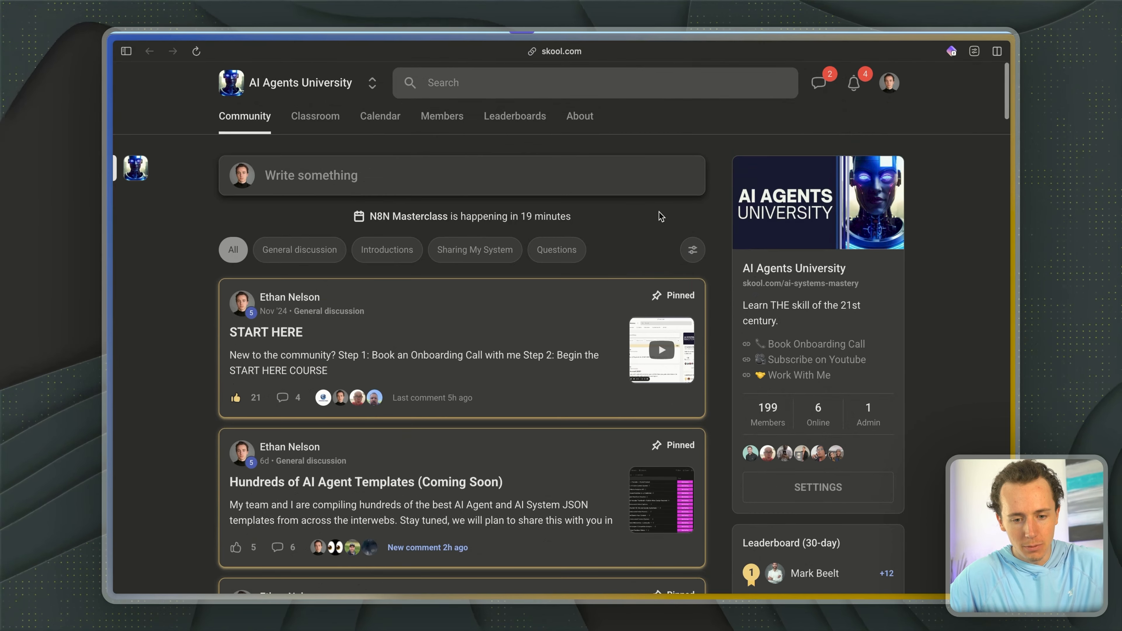
{"action": "scroll", "coordinate": [658, 213], "scroll_direction": "down", "scroll_amount": 3}
{"action": "scroll", "coordinate": [658, 212], "scroll_direction": "down", "scroll_amount": 12}
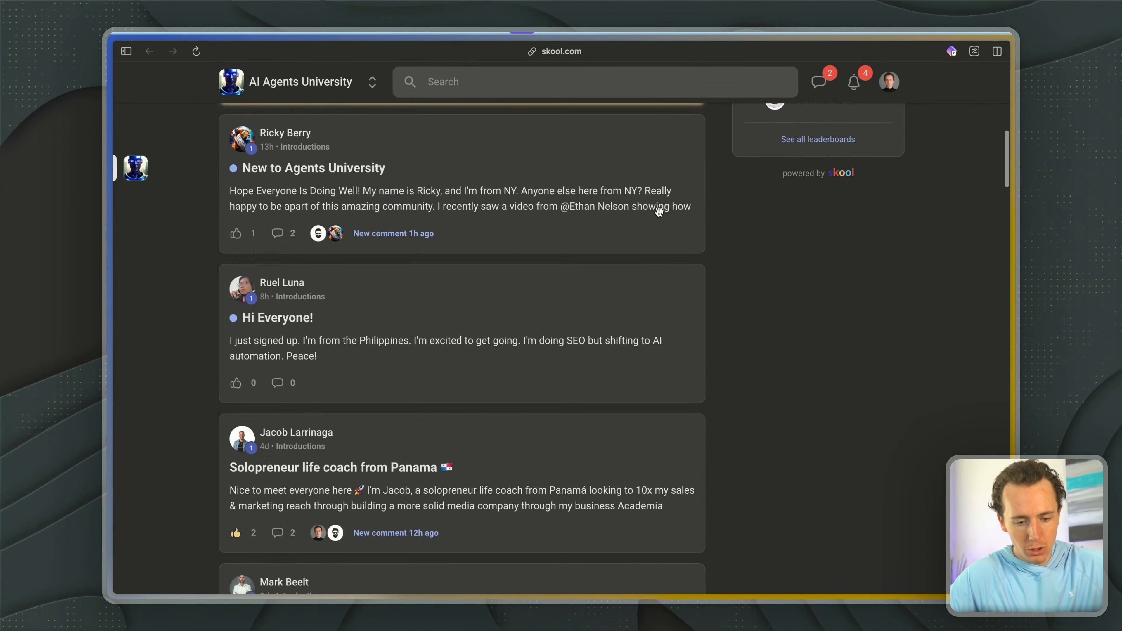
{"action": "scroll", "coordinate": [660, 216], "scroll_direction": "down", "scroll_amount": 15}
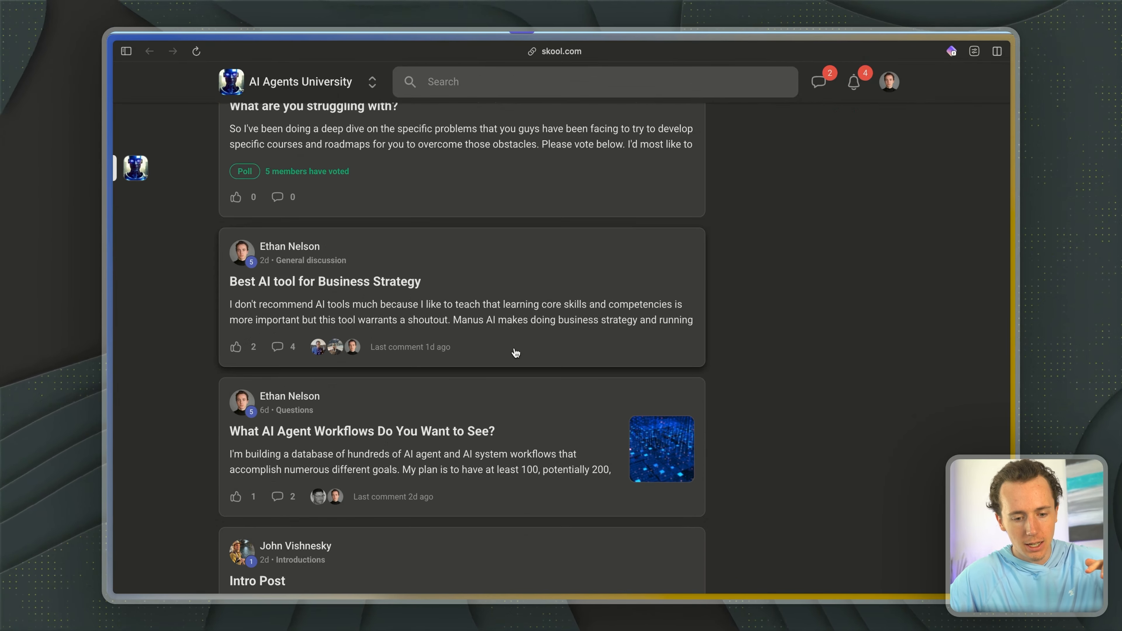
{"action": "scroll", "coordinate": [515, 354], "scroll_direction": "down", "scroll_amount": 6}
{"action": "scroll", "coordinate": [514, 352], "scroll_direction": "up", "scroll_amount": 20}
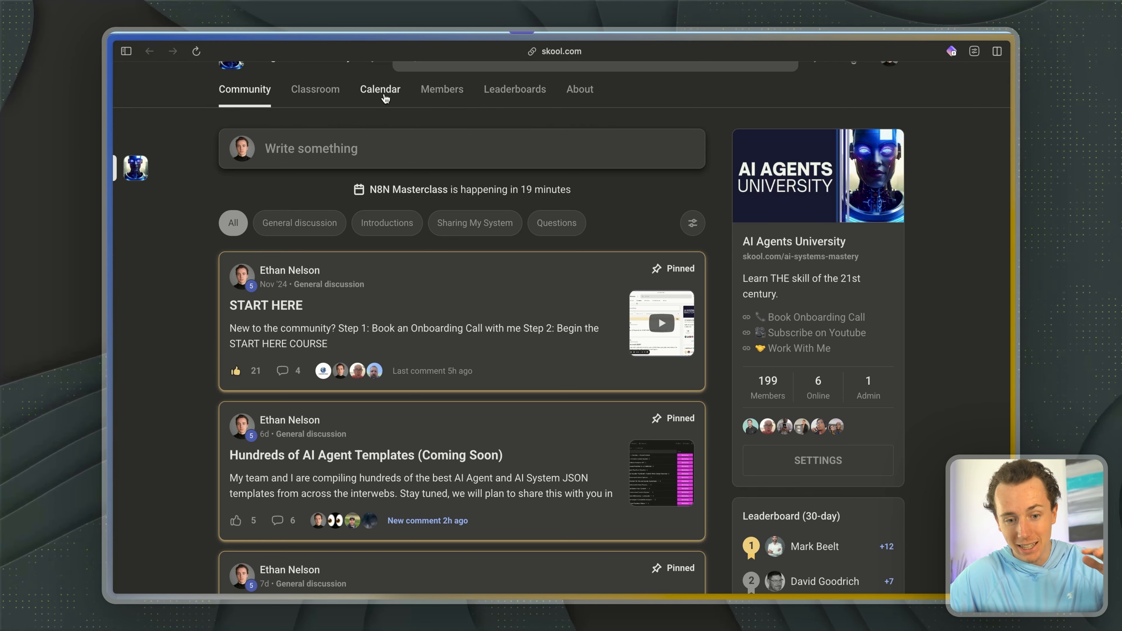
- Look through the AI Agent Templates course in the Classroom and return to the Community page
{"action": "left_click", "coordinate": [327, 90]}
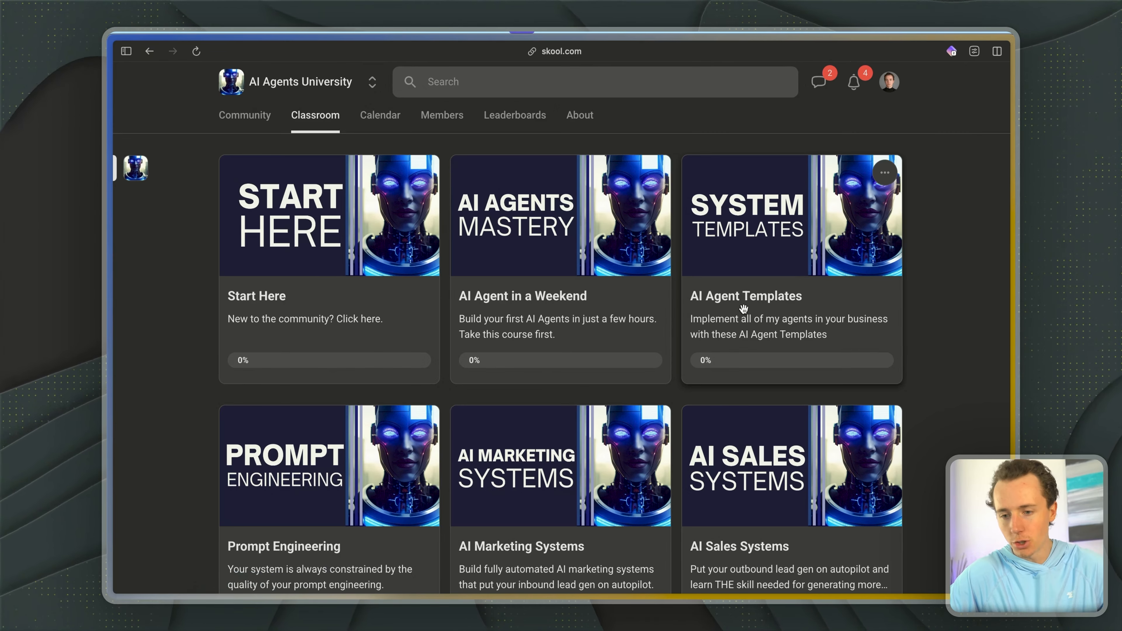
{"action": "left_click", "coordinate": [743, 308]}
{"action": "scroll", "coordinate": [366, 261], "scroll_direction": "down", "scroll_amount": 2}
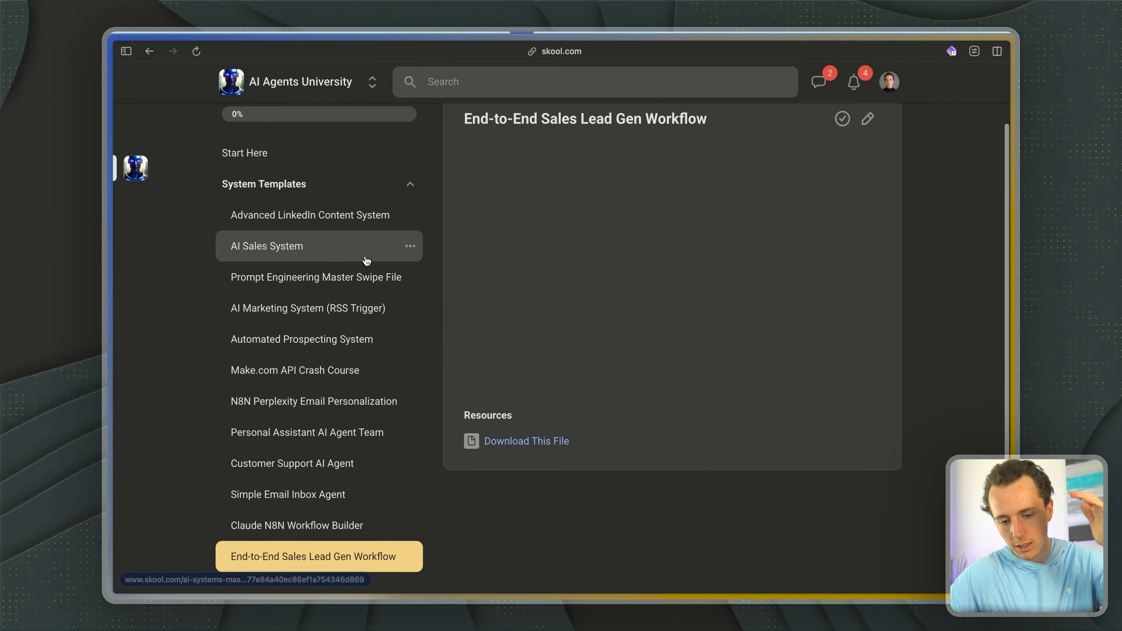
{"action": "scroll", "coordinate": [334, 499], "scroll_direction": "up", "scroll_amount": 2}
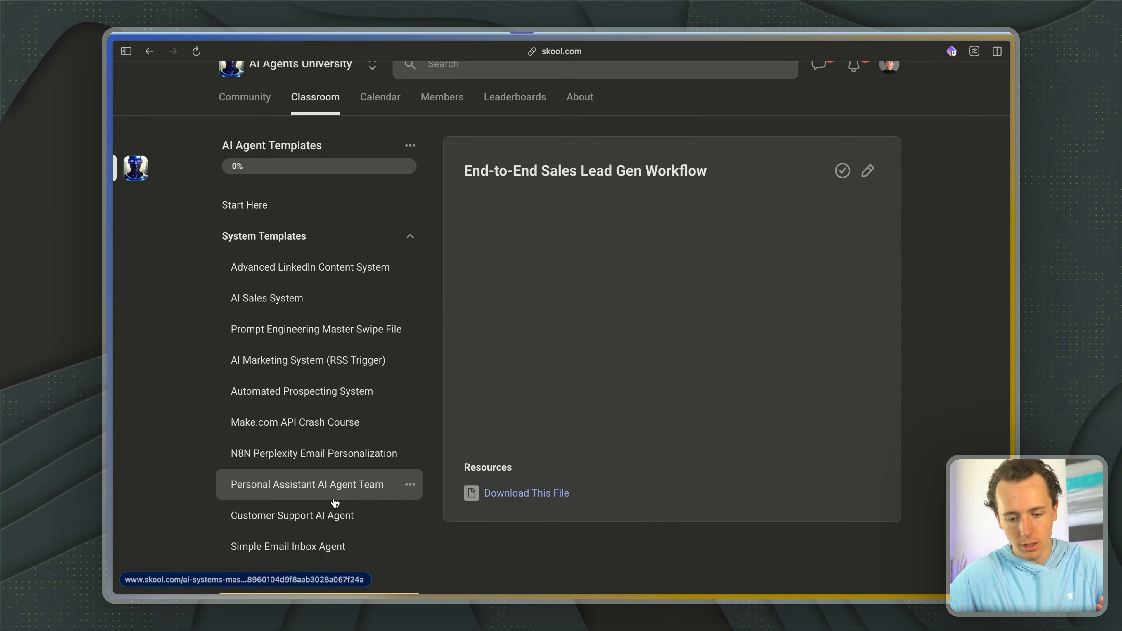
{"action": "scroll", "coordinate": [332, 486], "scroll_direction": "up", "scroll_amount": 1}
{"action": "left_click", "coordinate": [246, 118]}
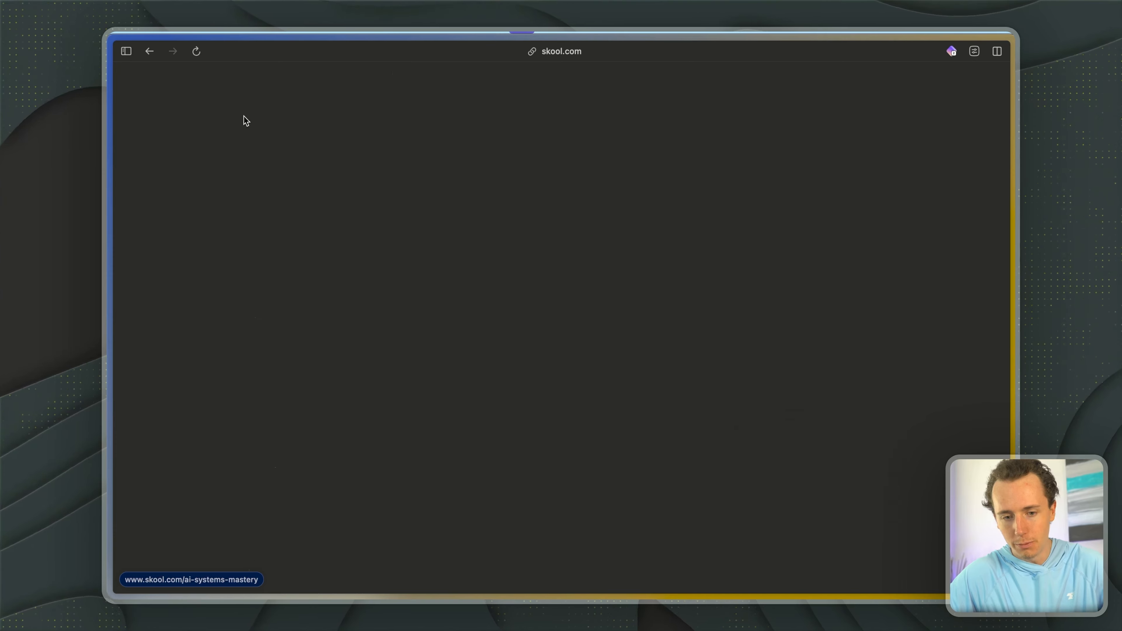
- Switch to Notion and look through the list of workflows in the AI Agent Library
{"action": "key", "text": "super+t"}
{"action": "type", "text": "notio"}
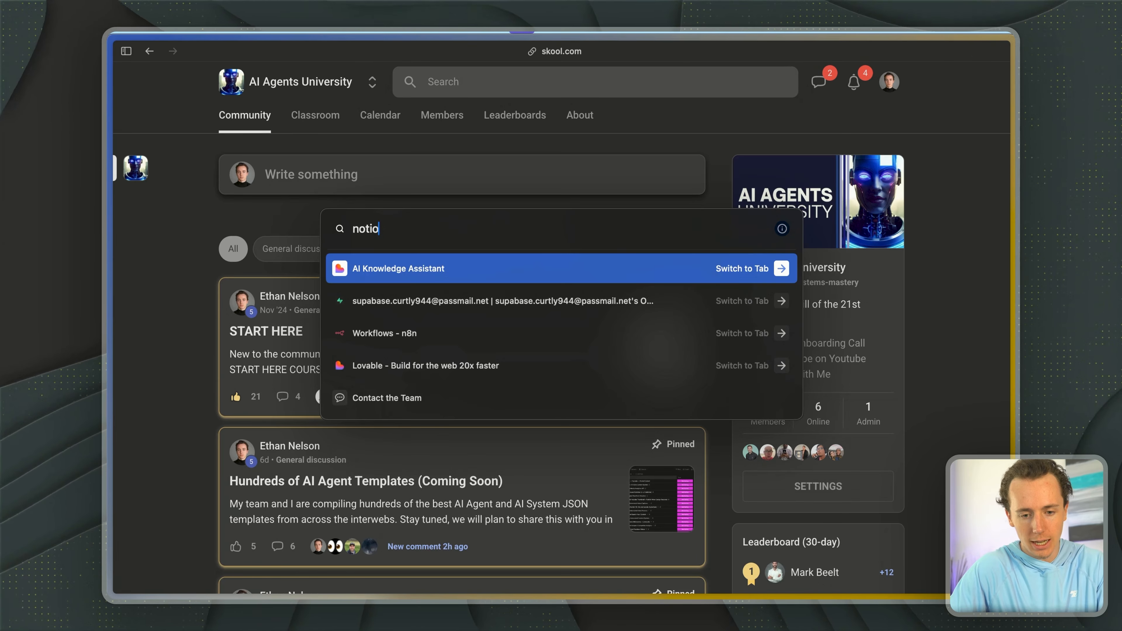
{"action": "type", "text": "n"}
{"action": "key", "text": "Return"}
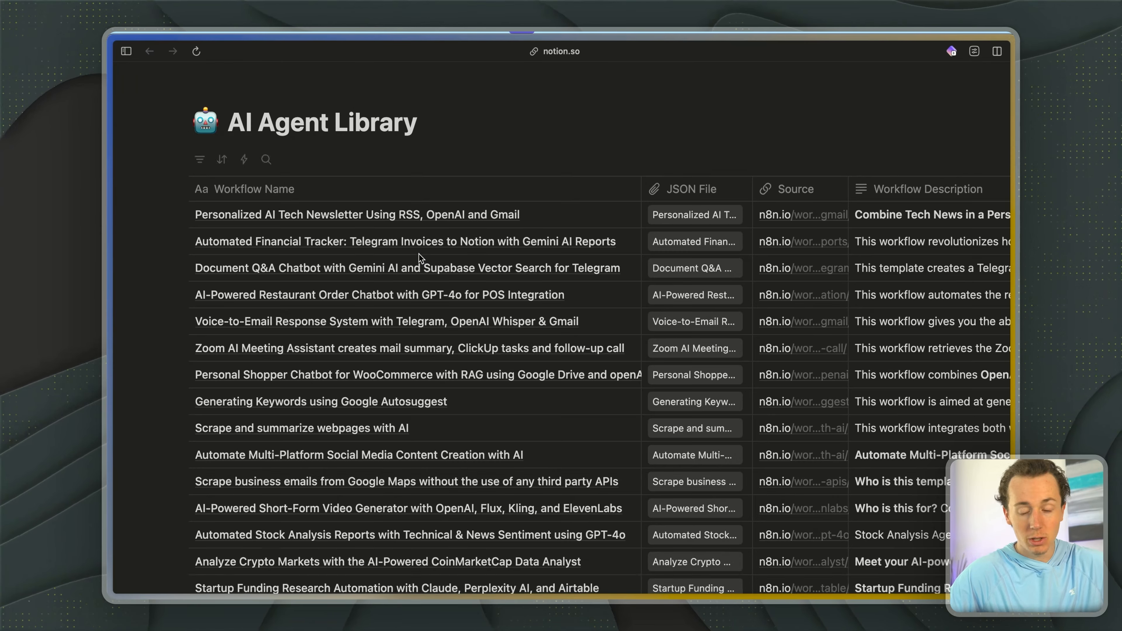
{"action": "scroll", "coordinate": [530, 390], "scroll_direction": "down", "scroll_amount": 10}
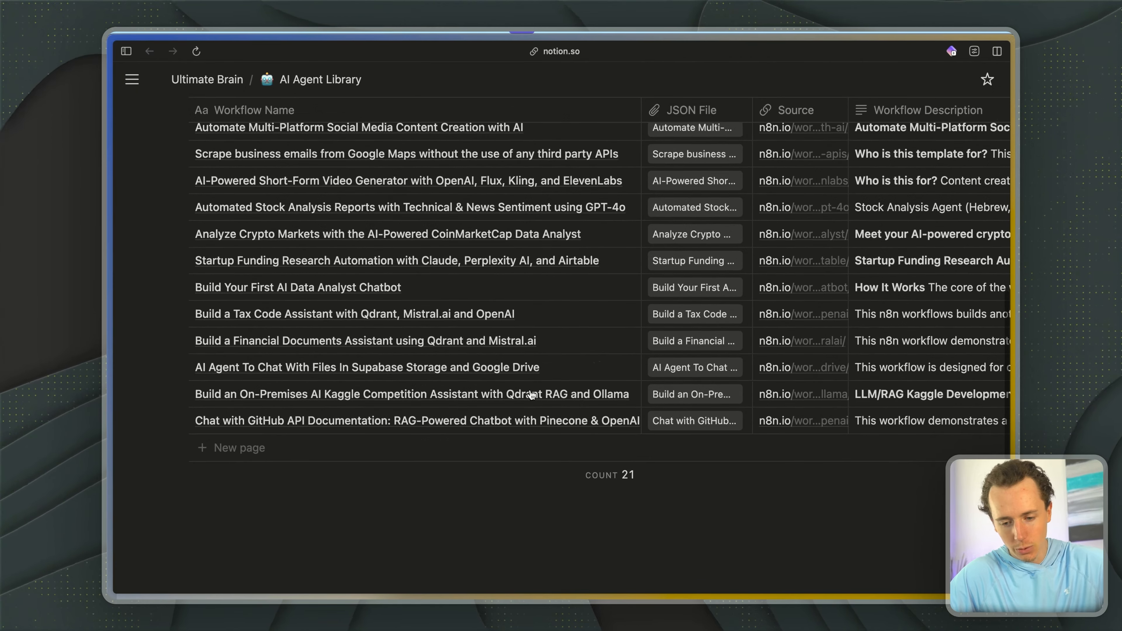
{"action": "scroll", "coordinate": [530, 395], "scroll_direction": "up", "scroll_amount": 6}
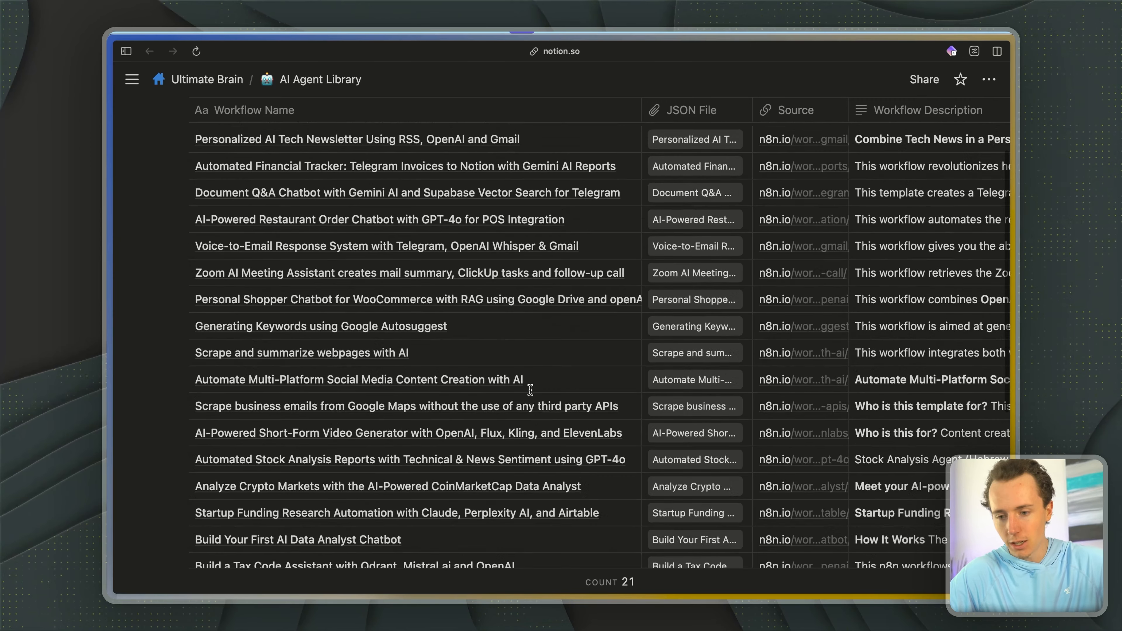
{"action": "scroll", "coordinate": [531, 393], "scroll_direction": "up", "scroll_amount": 3}
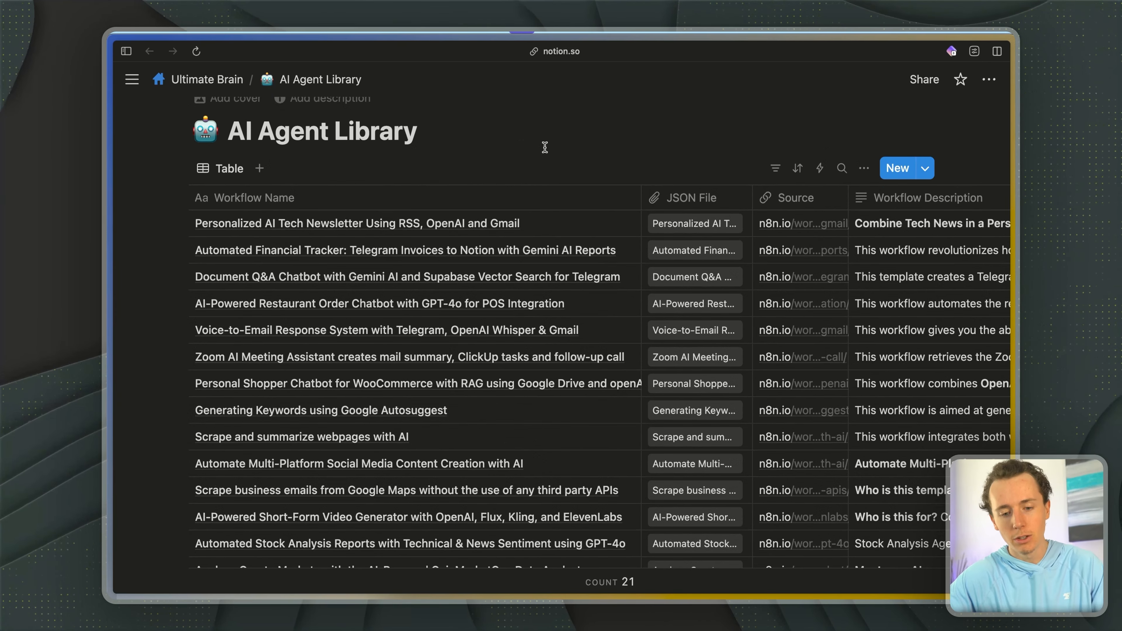
- Look over the AI Agent Library table in Notion and switch back to the AI Agents University community on Skool
{"action": "scroll", "coordinate": [609, 248], "scroll_direction": "down", "scroll_amount": 2}
{"action": "scroll", "coordinate": [748, 224], "scroll_direction": "right", "scroll_amount": 1}
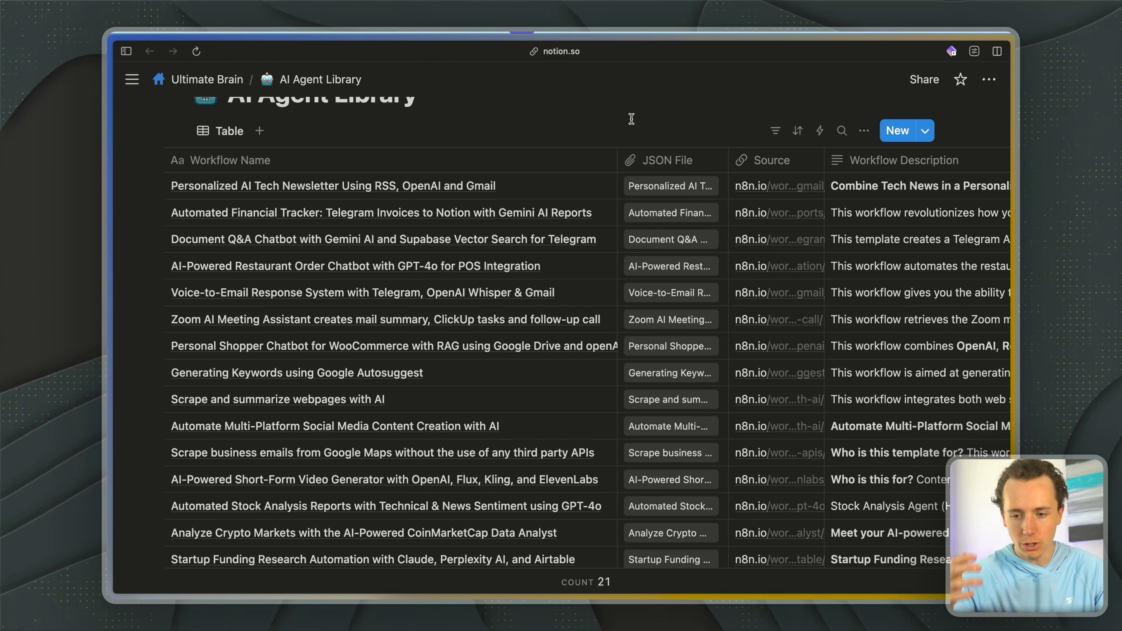
{"action": "key", "text": "super+Tab"}
{"action": "key", "text": "super+Tab"}
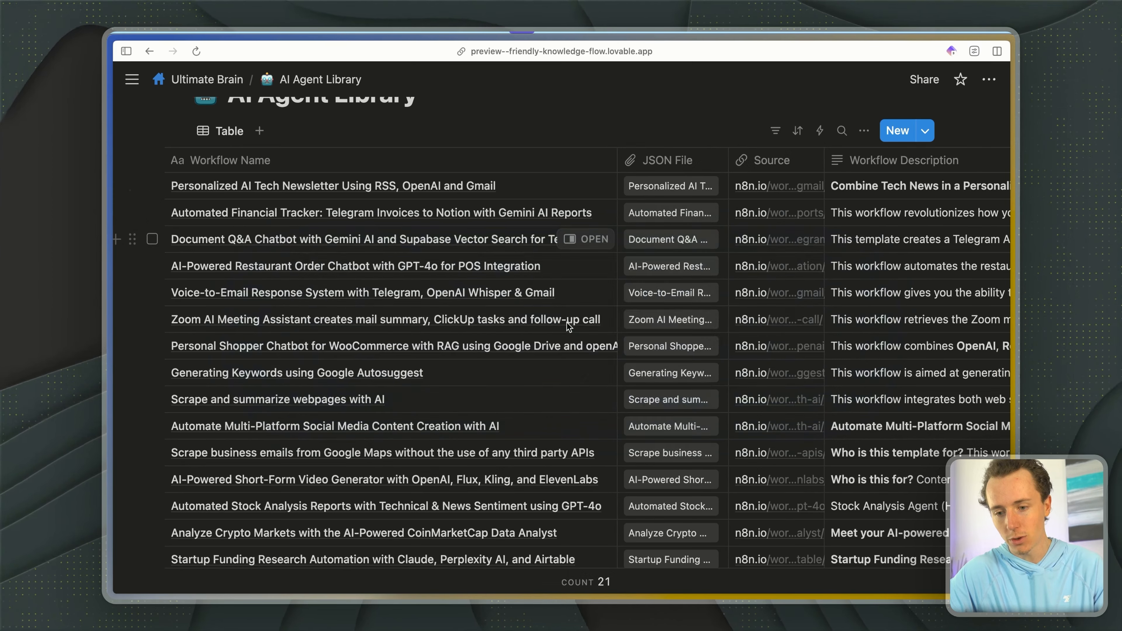
{"action": "key", "text": "ctrl+Tab"}
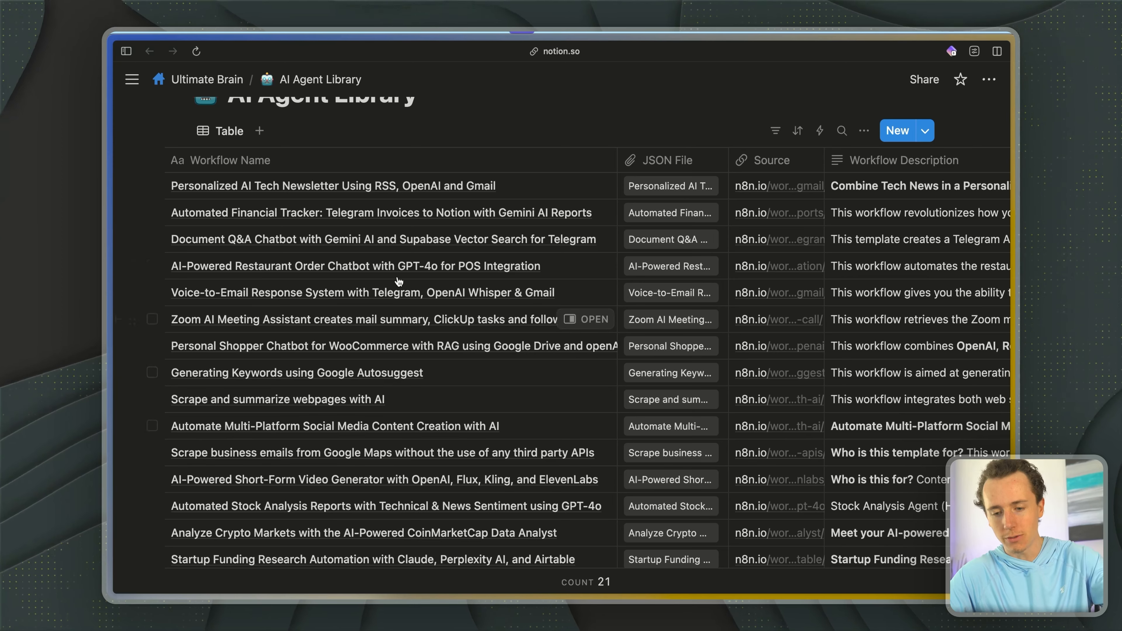
{"action": "key", "text": "ctrl+Tab"}
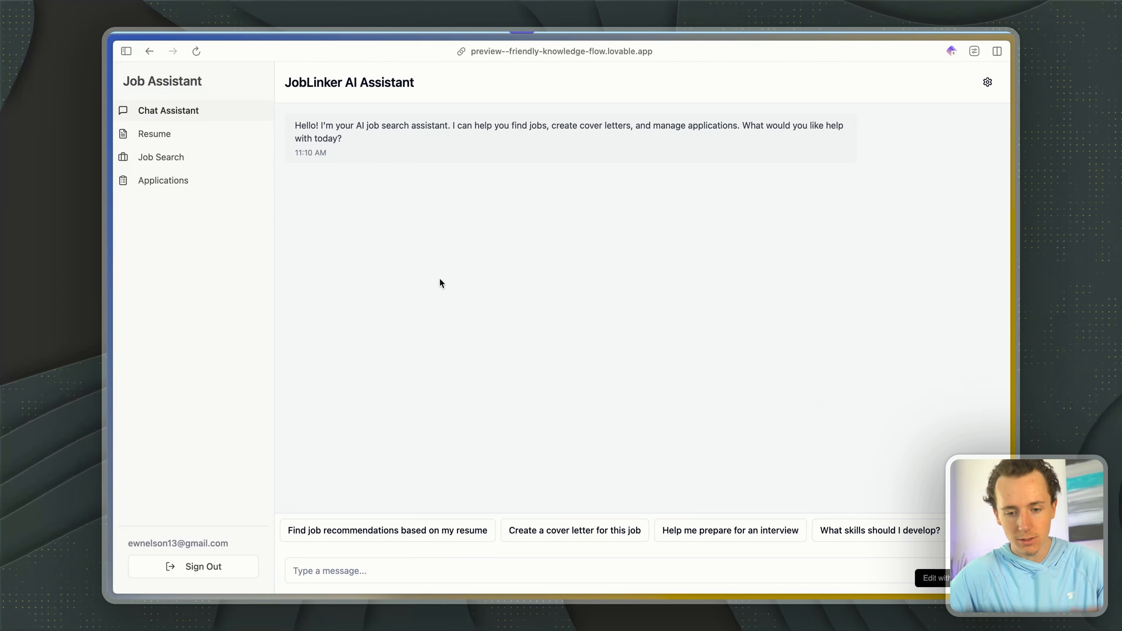
{"action": "key", "text": "ctrl+Tab"}
{"action": "key", "text": "ctrl+Tab"}
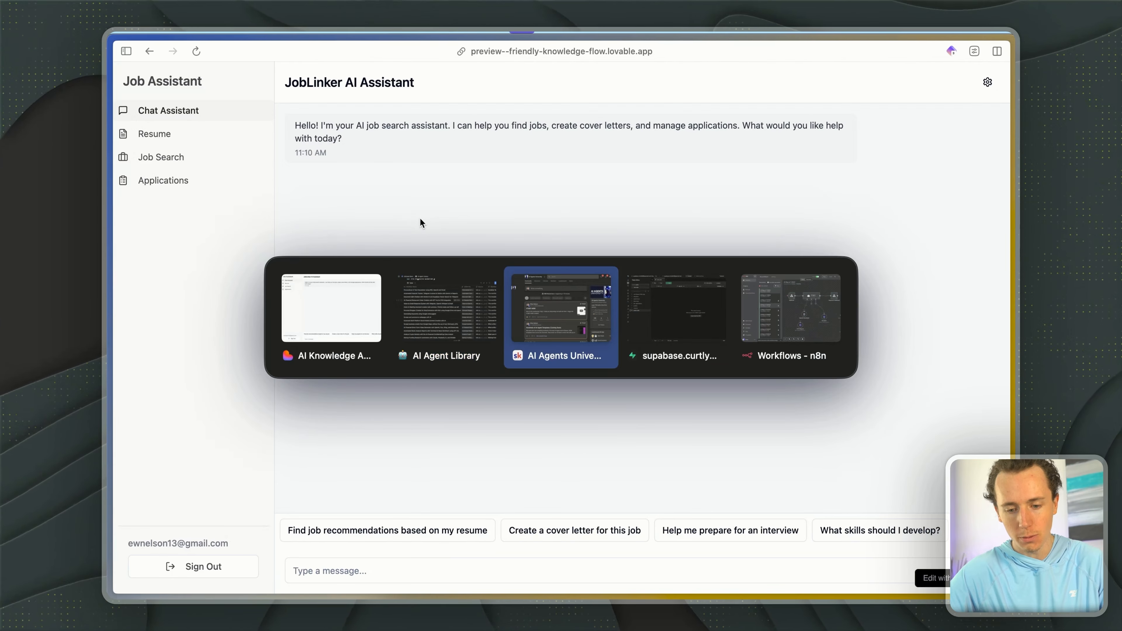
- Open the community's Classroom briefly and look through the scheduled events in its May 2025 calendar
{"action": "scroll", "coordinate": [468, 311], "scroll_direction": "down", "scroll_amount": 1}
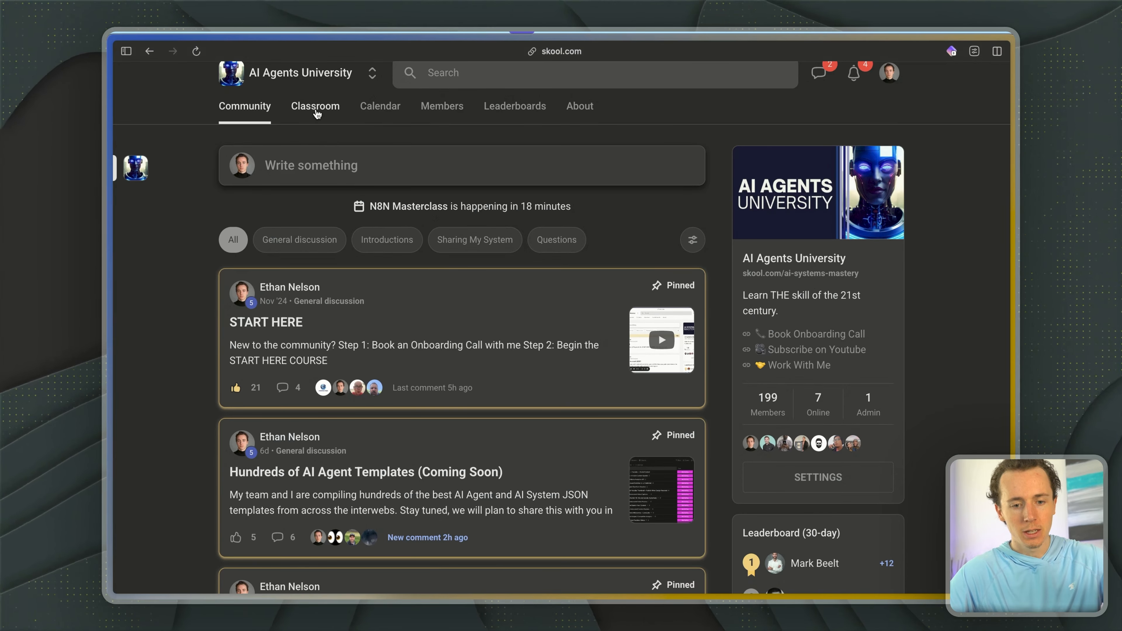
{"action": "left_click", "coordinate": [316, 114]}
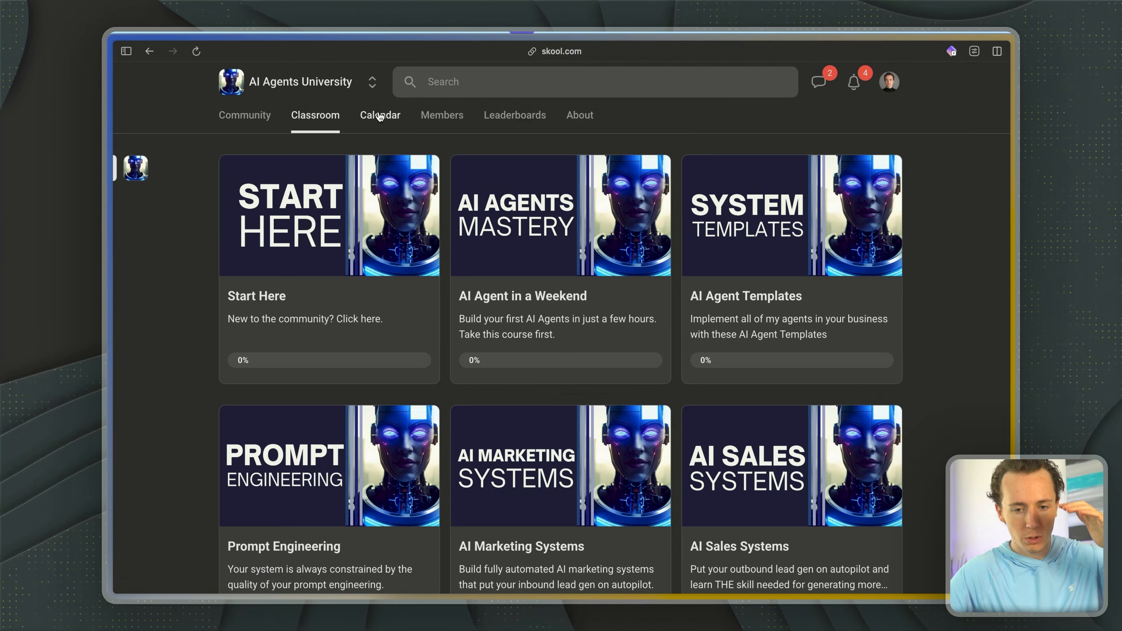
{"action": "left_click", "coordinate": [379, 111]}
{"action": "scroll", "coordinate": [431, 328], "scroll_direction": "down", "scroll_amount": 2}
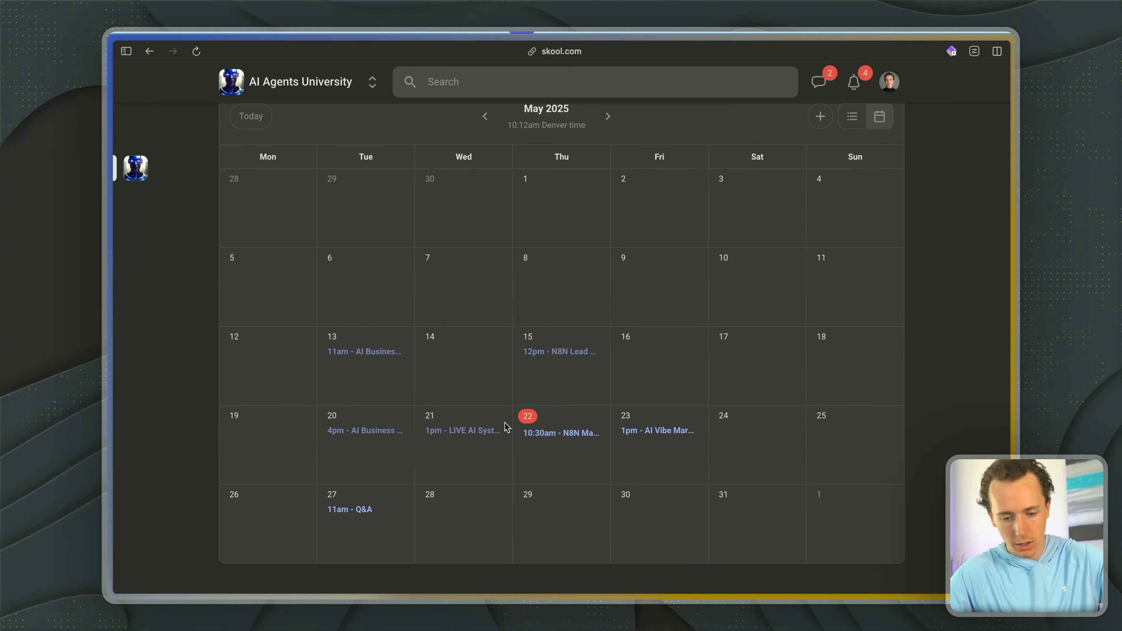
{"action": "scroll", "coordinate": [428, 381], "scroll_direction": "up", "scroll_amount": 2}
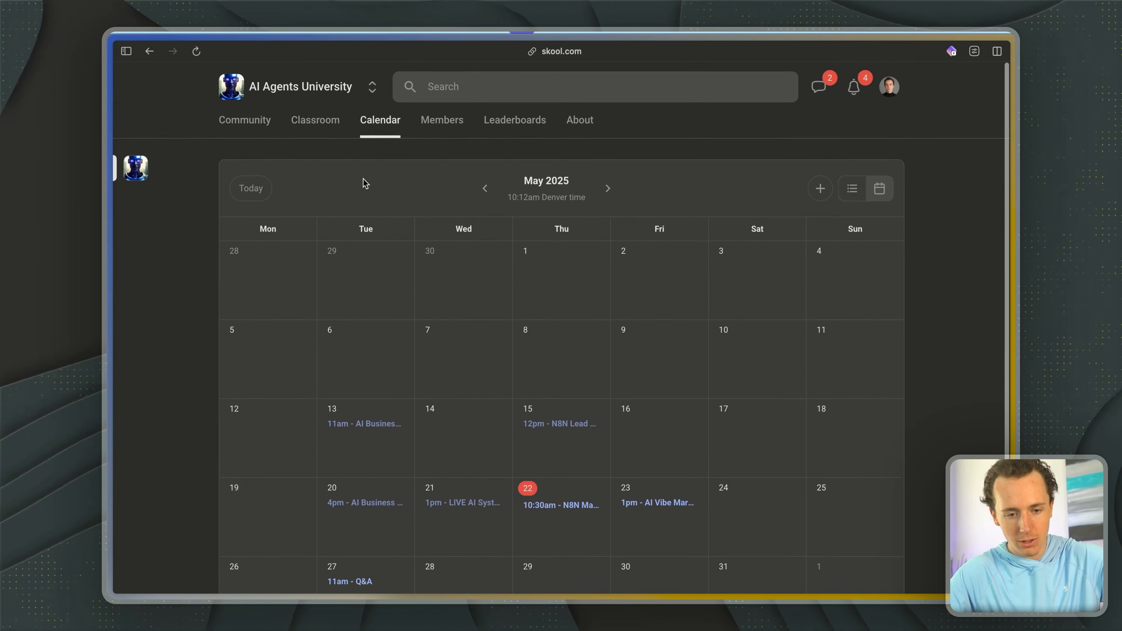
- Look through all the courses in the Classroom, from Start Here to Workshop Recordings, and return to the Community page
{"action": "left_click", "coordinate": [304, 116]}
{"action": "scroll", "coordinate": [573, 243], "scroll_direction": "down", "scroll_amount": 5}
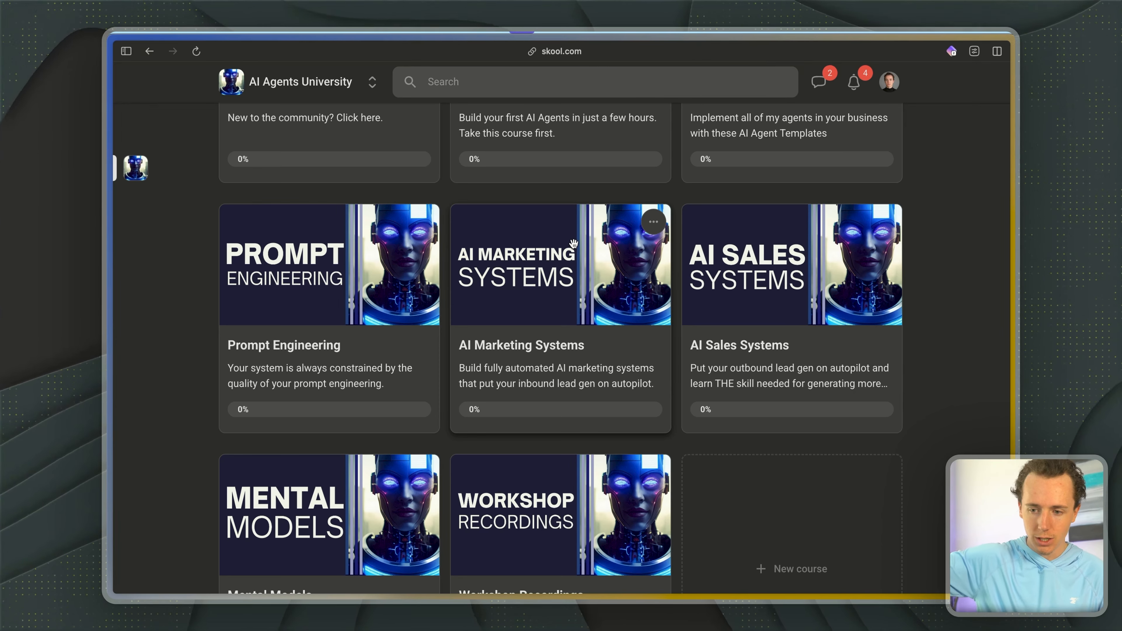
{"action": "scroll", "coordinate": [573, 243], "scroll_direction": "up", "scroll_amount": 1}
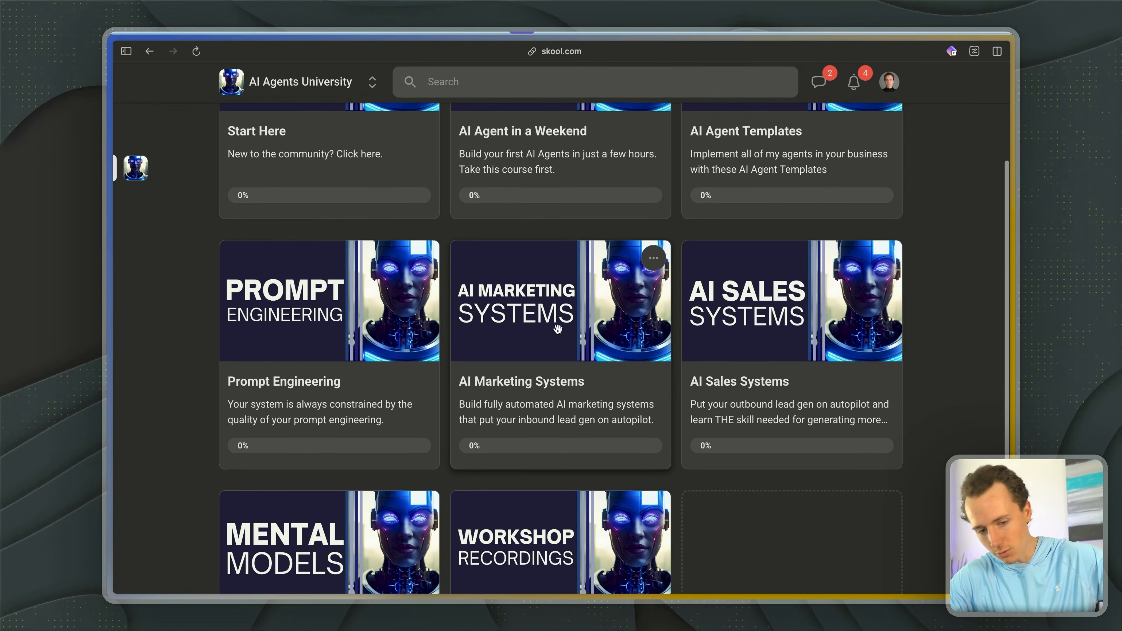
{"action": "scroll", "coordinate": [513, 371], "scroll_direction": "down", "scroll_amount": 3}
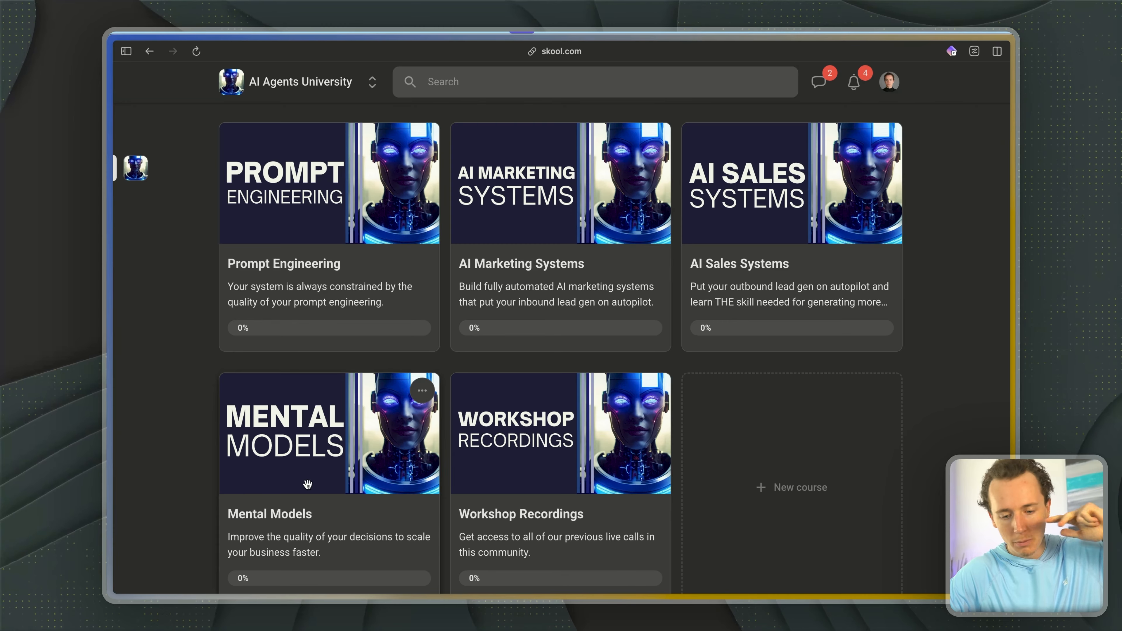
{"action": "scroll", "coordinate": [308, 484], "scroll_direction": "up", "scroll_amount": 3}
{"action": "scroll", "coordinate": [507, 485], "scroll_direction": "up", "scroll_amount": 3}
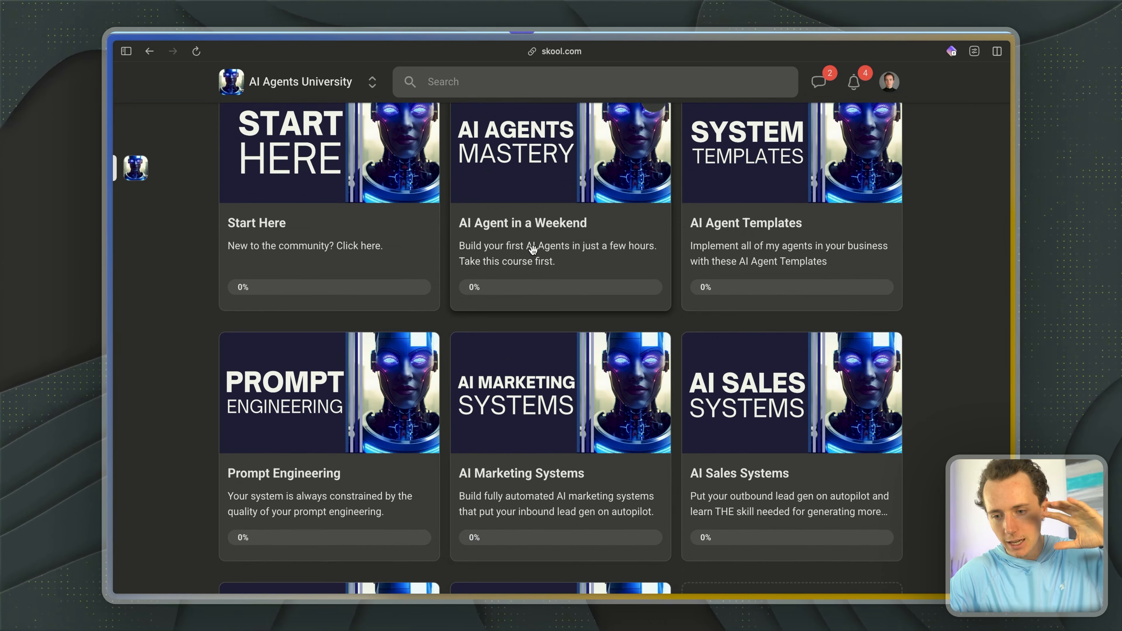
{"action": "scroll", "coordinate": [532, 250], "scroll_direction": "up", "scroll_amount": 2}
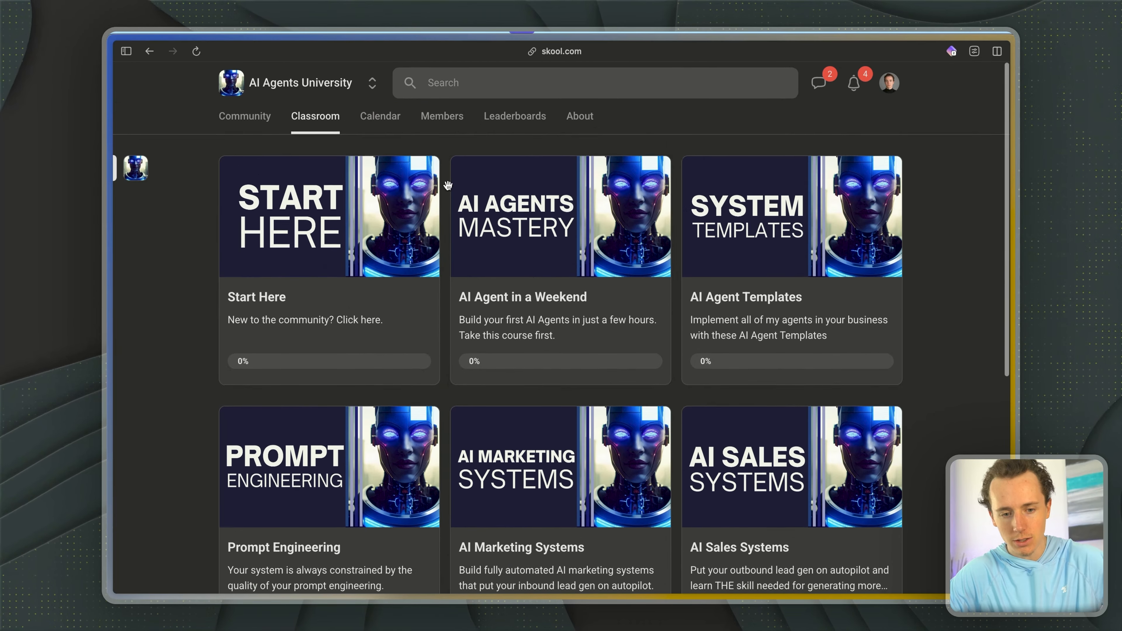
{"action": "left_click", "coordinate": [266, 122]}
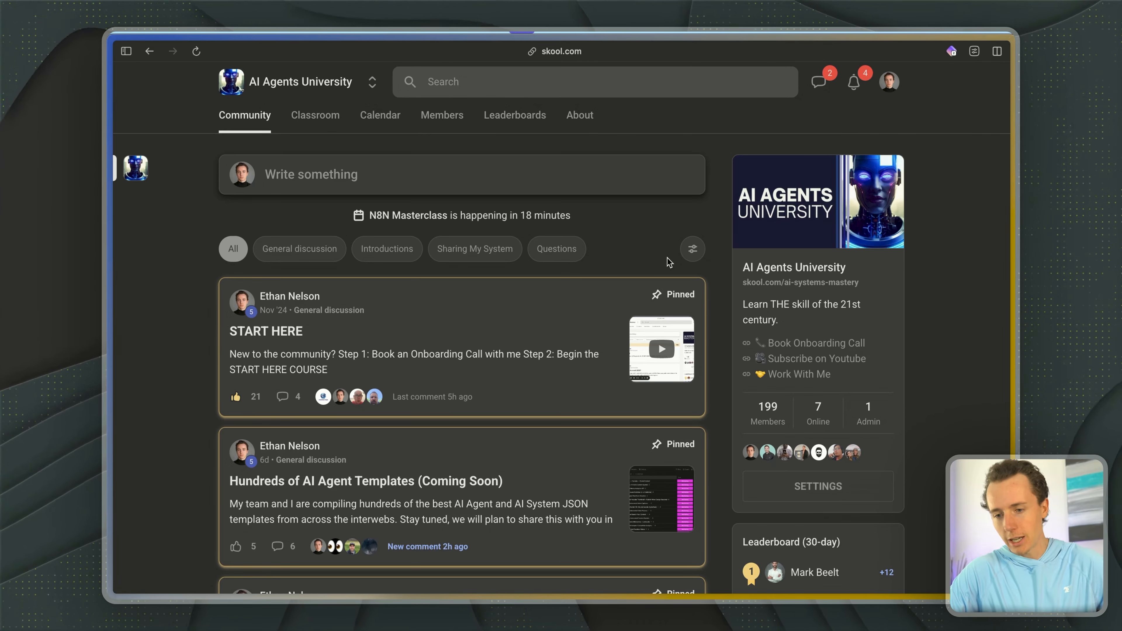